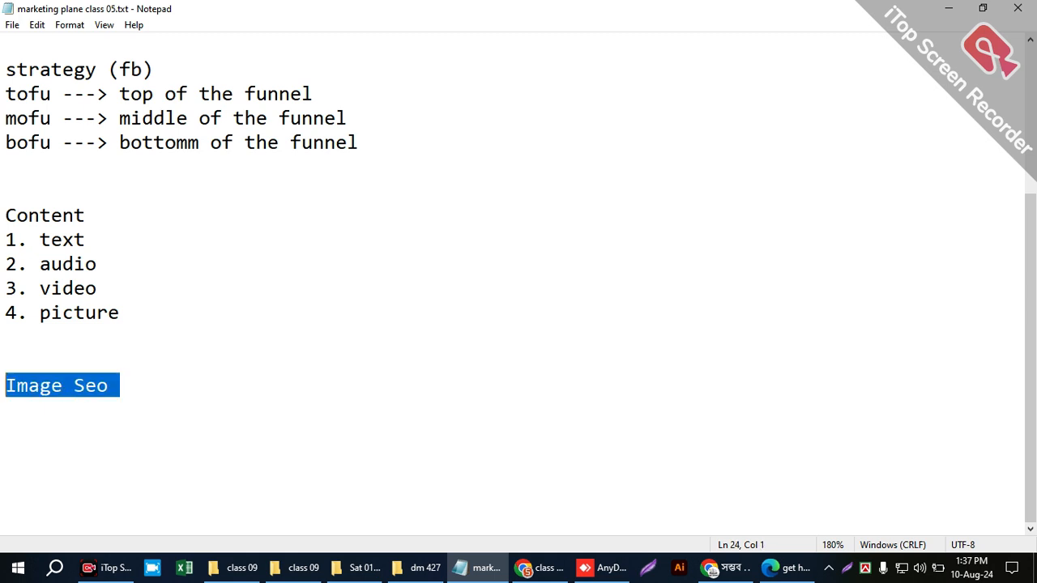
- Go over the entries of the Content list in the marketing notes: text, audio, video and picture
left_click(3, 386)
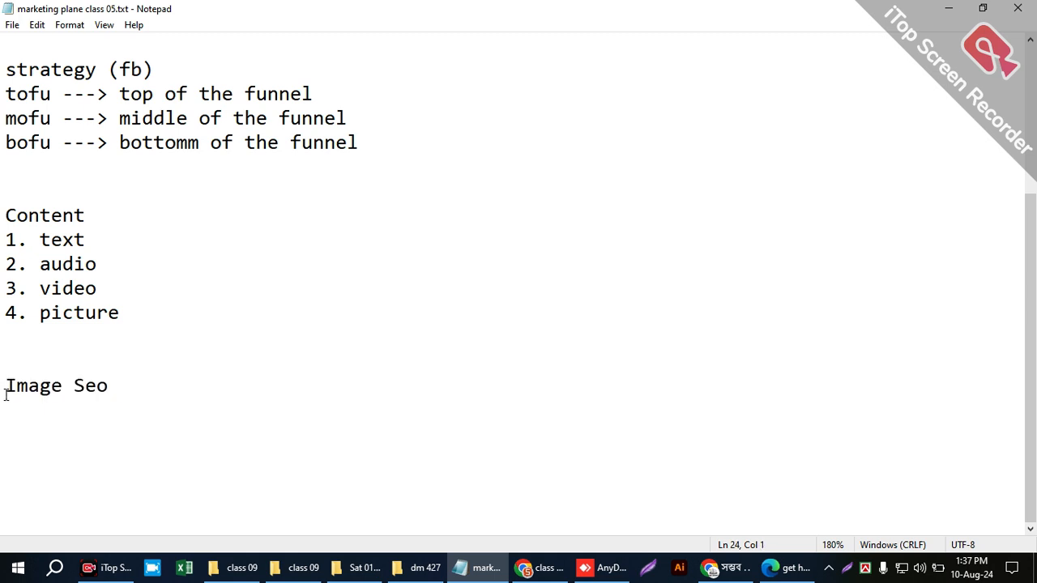
left_click_drag(122, 313, 97, 266)
left_click(92, 286)
left_click(39, 240)
left_click(26, 264)
left_click(61, 279)
double_click(42, 237)
left_click_drag(37, 285, 106, 331)
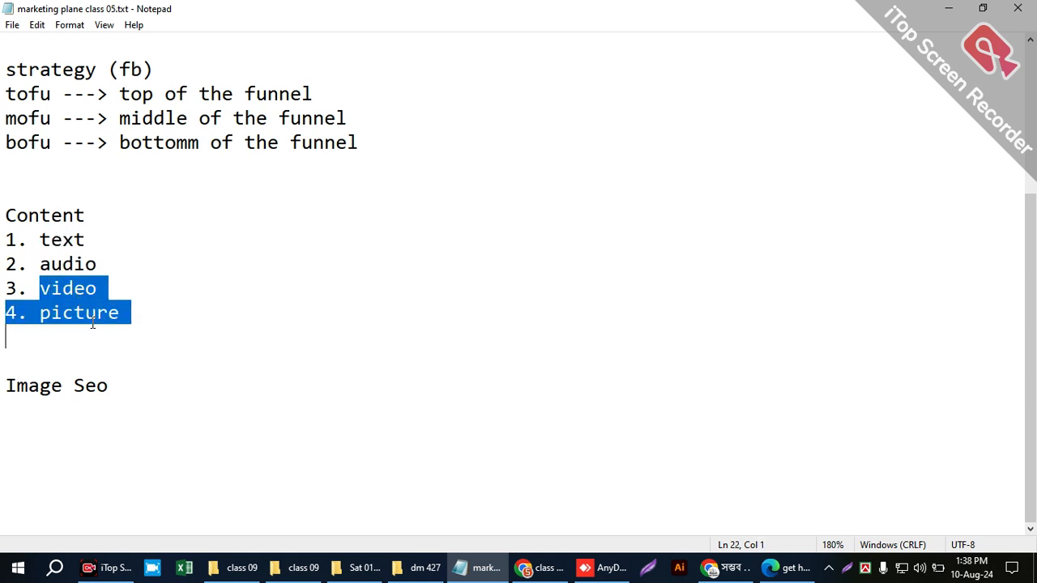
left_click(107, 329)
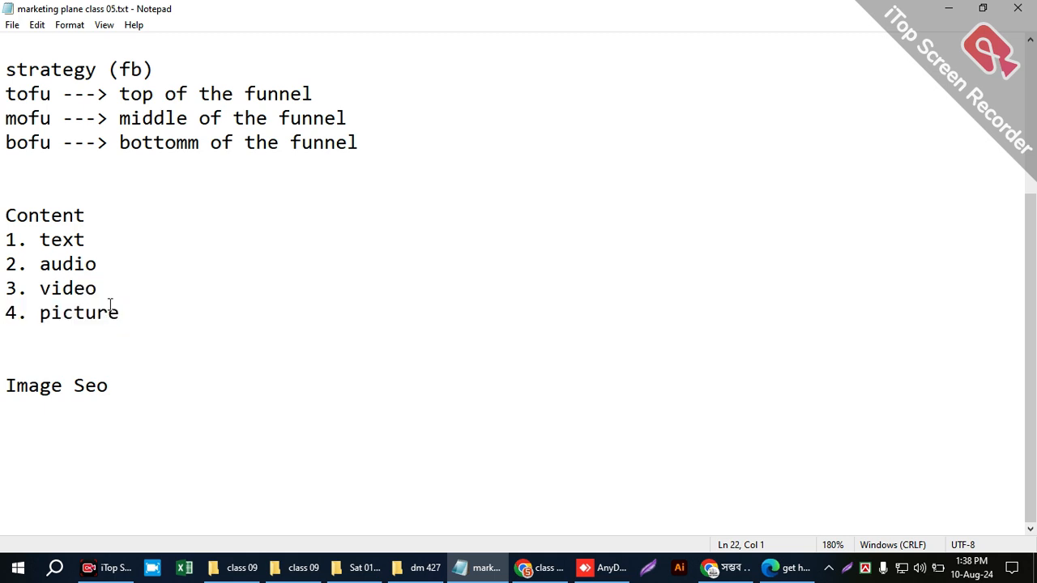
double_click(71, 238)
double_click(67, 315)
left_click(39, 240)
double_click(55, 290)
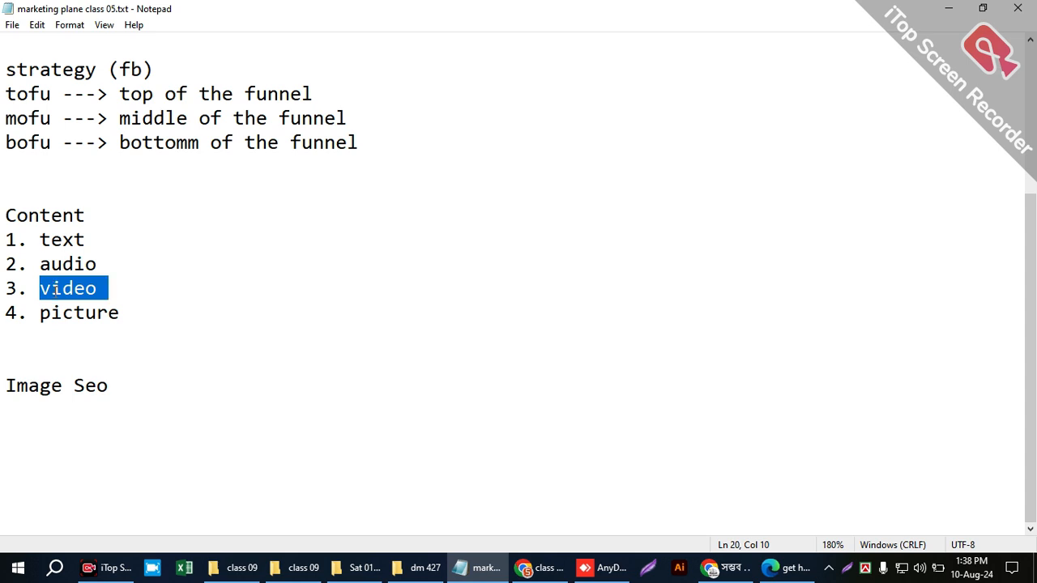
left_click(52, 310)
double_click(54, 311)
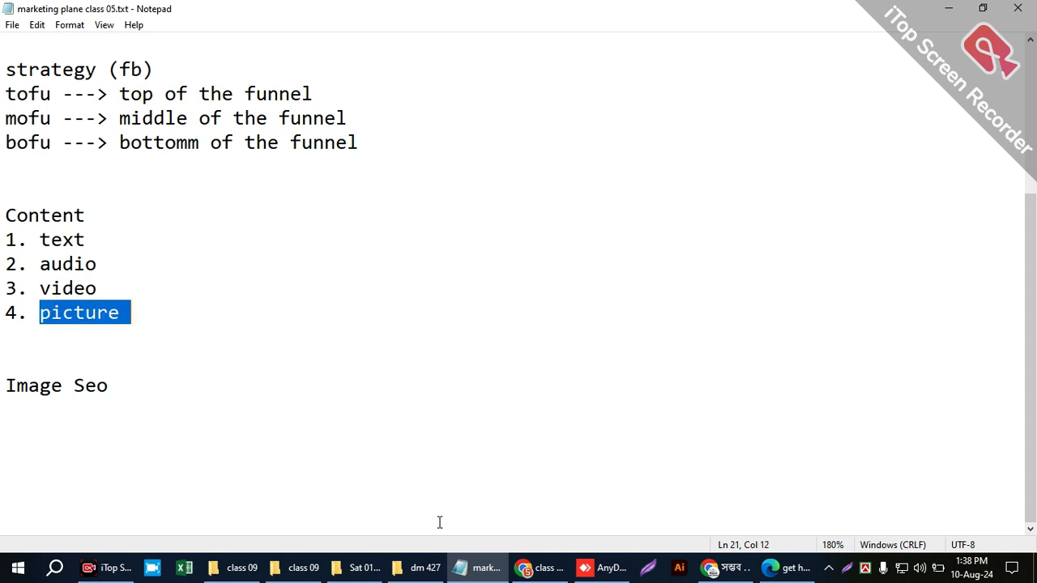
mouse_move(467, 574)
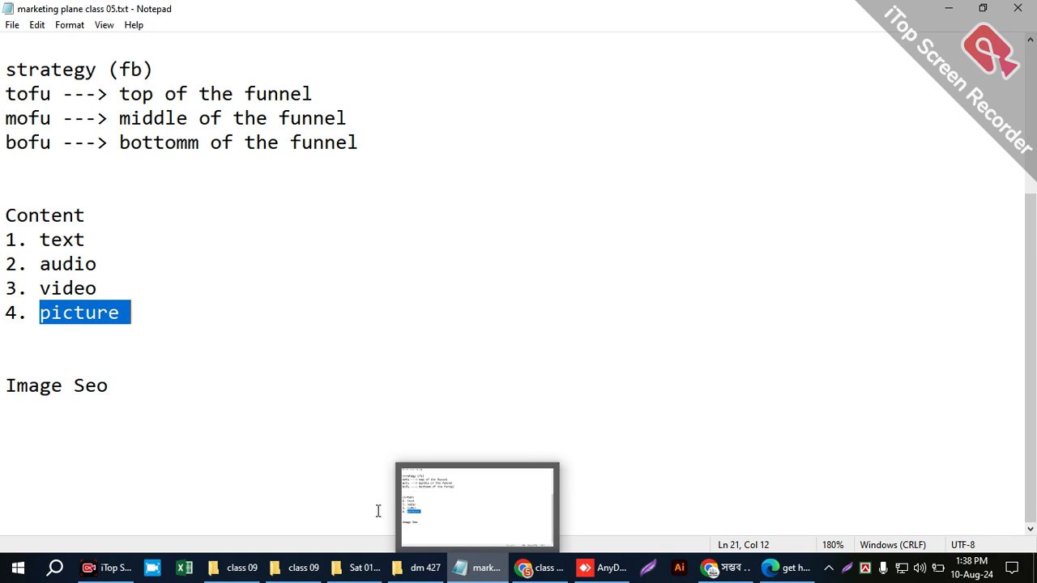
left_click(126, 310)
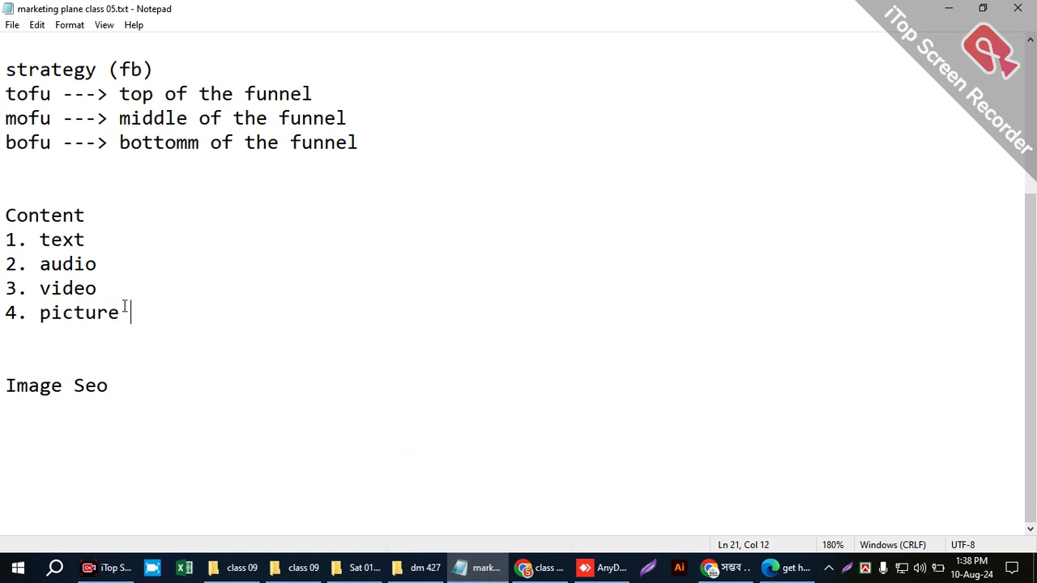
double_click(53, 311)
left_click_drag(122, 311, 30, 300)
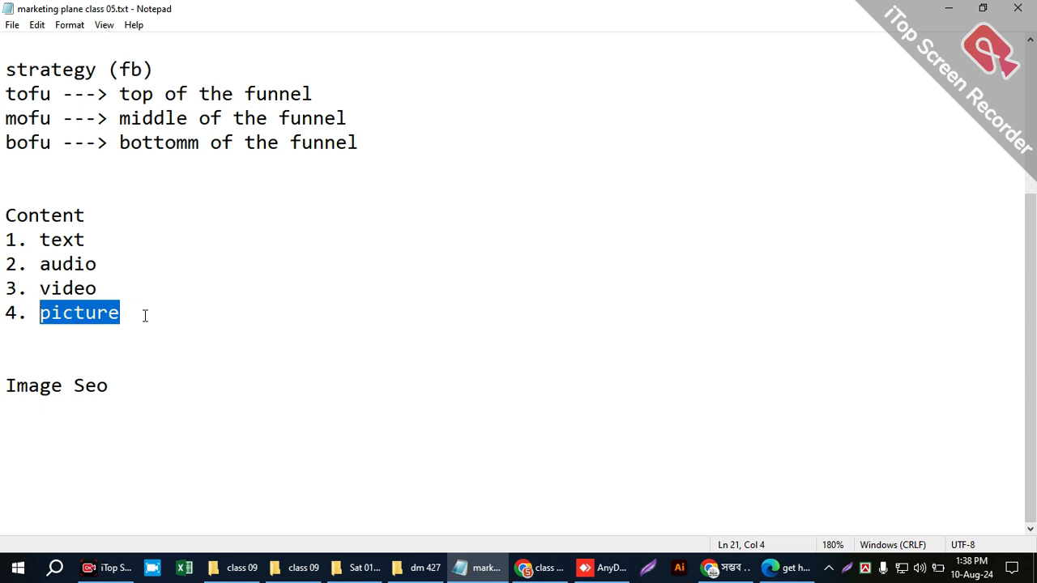
- Insert a blank line between the Content heading and its numbered list
left_click_drag(85, 215, 5, 215)
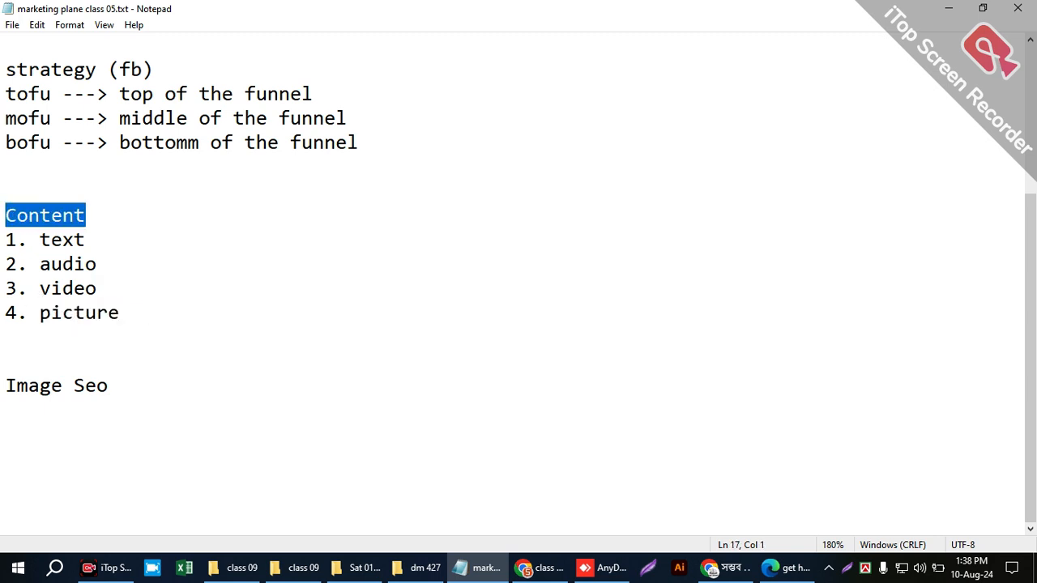
left_click(81, 211)
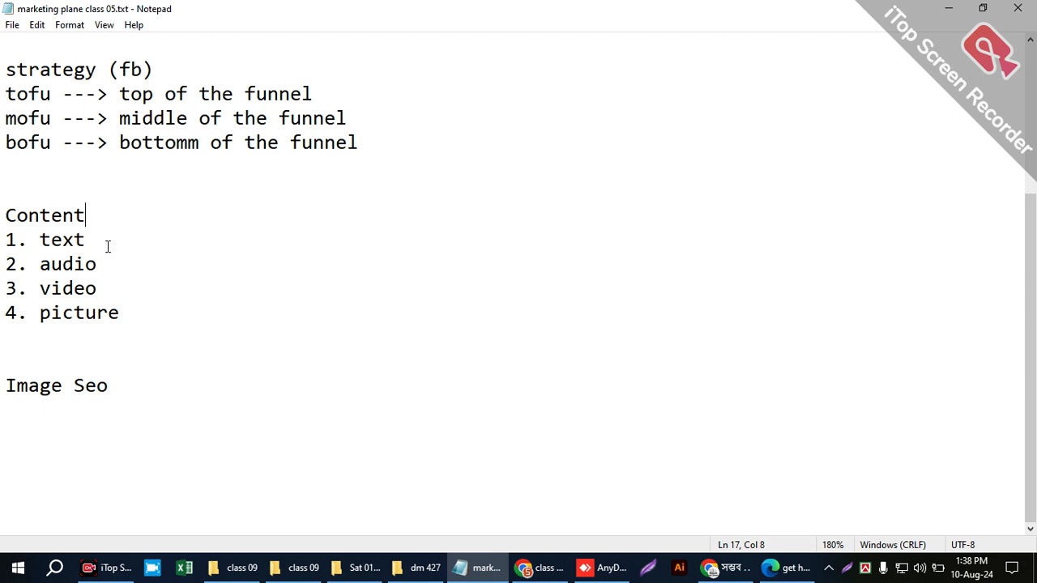
key("Return")
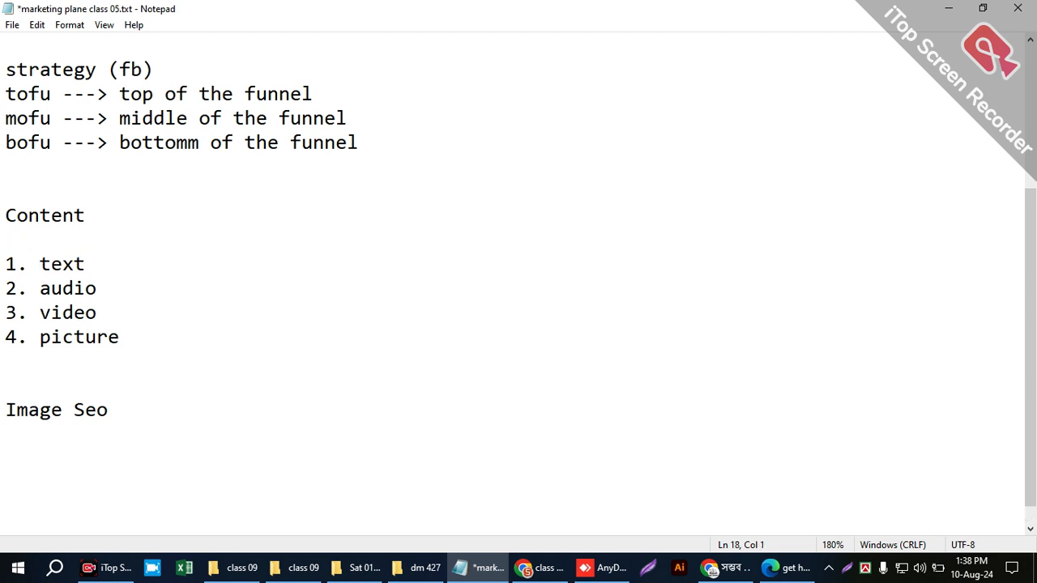
- Review the Content list again, focusing on the text entry
left_click_drag(97, 261, 36, 260)
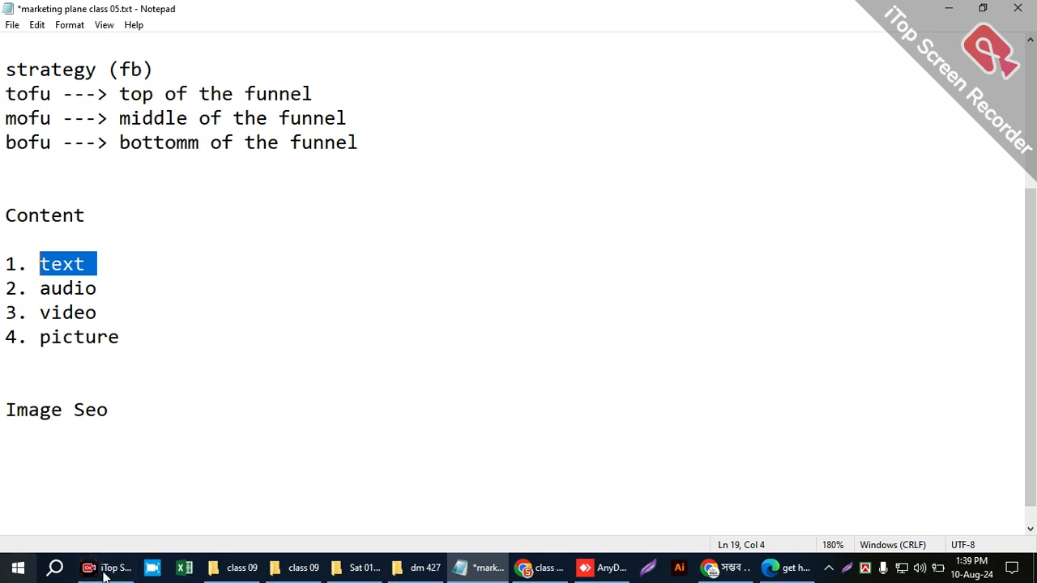
left_click(115, 337)
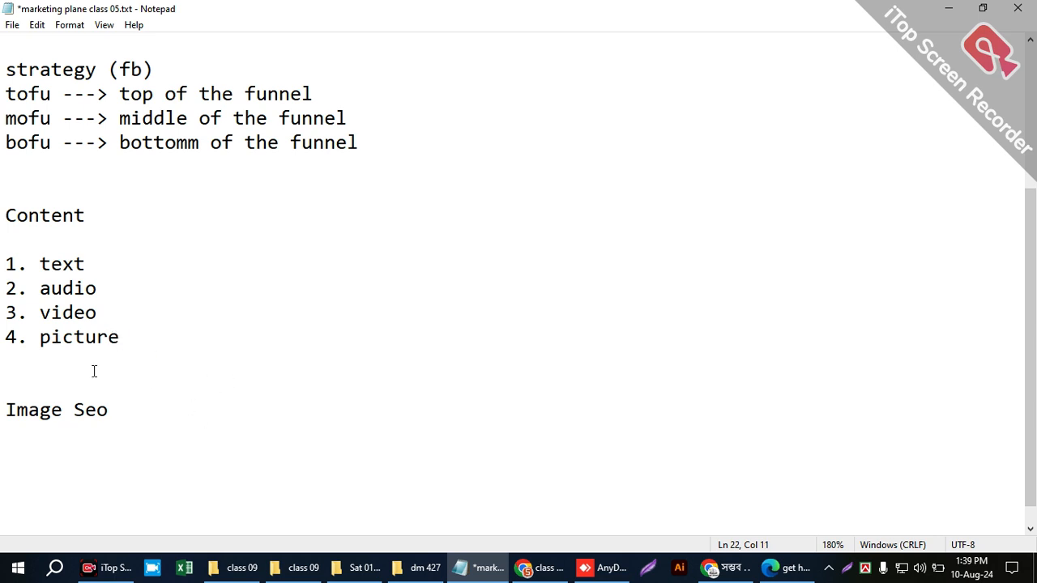
scroll(128, 349, "up", 3)
scroll(128, 349, "down", 4)
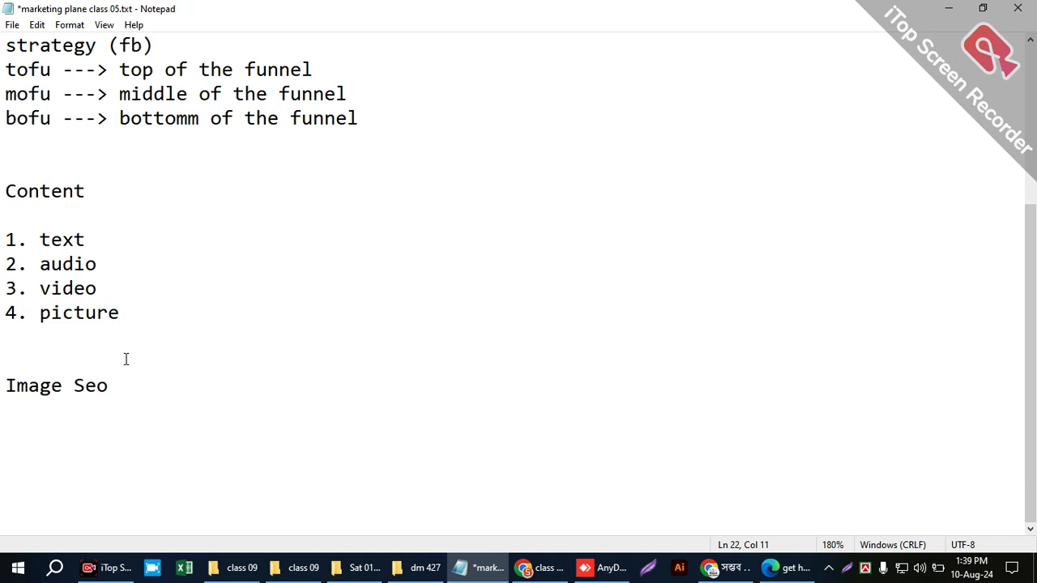
left_click_drag(14, 265, 21, 235)
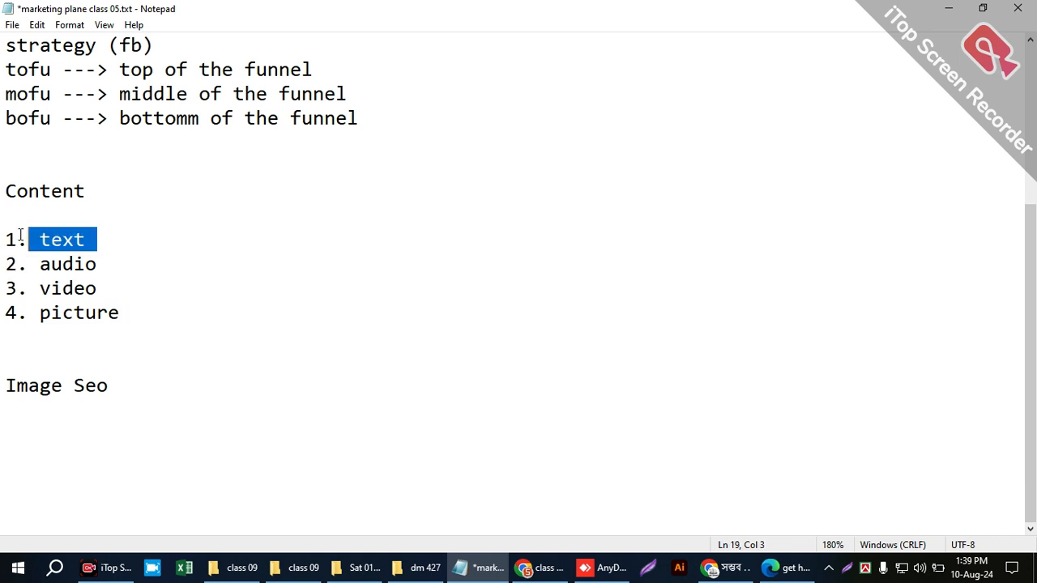
left_click(35, 289)
left_click_drag(86, 238, 39, 240)
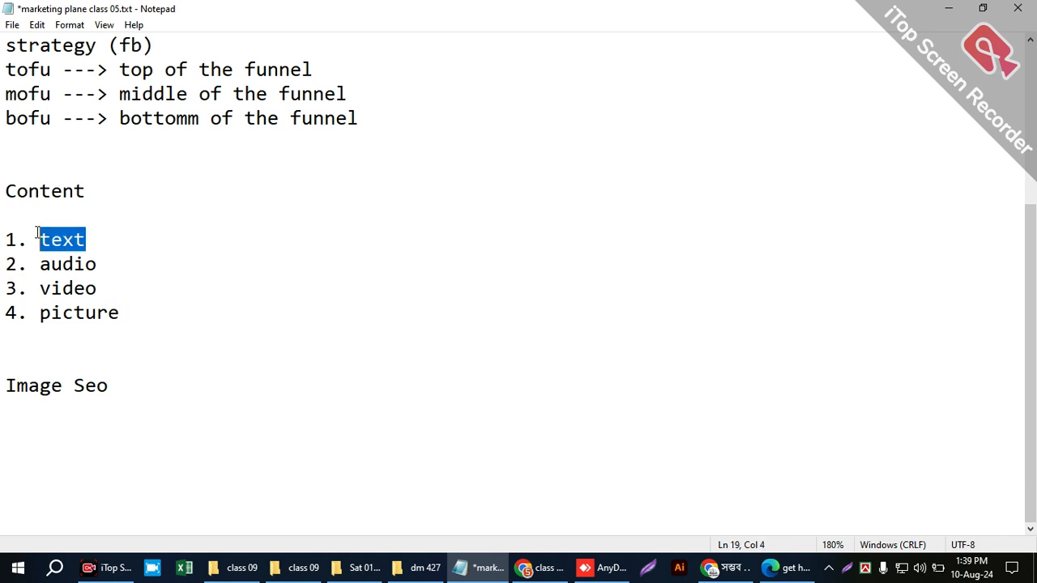
- Switch to Chrome to look at the class 05 YouTube video page and return to the notes in Notepad
left_click(542, 572)
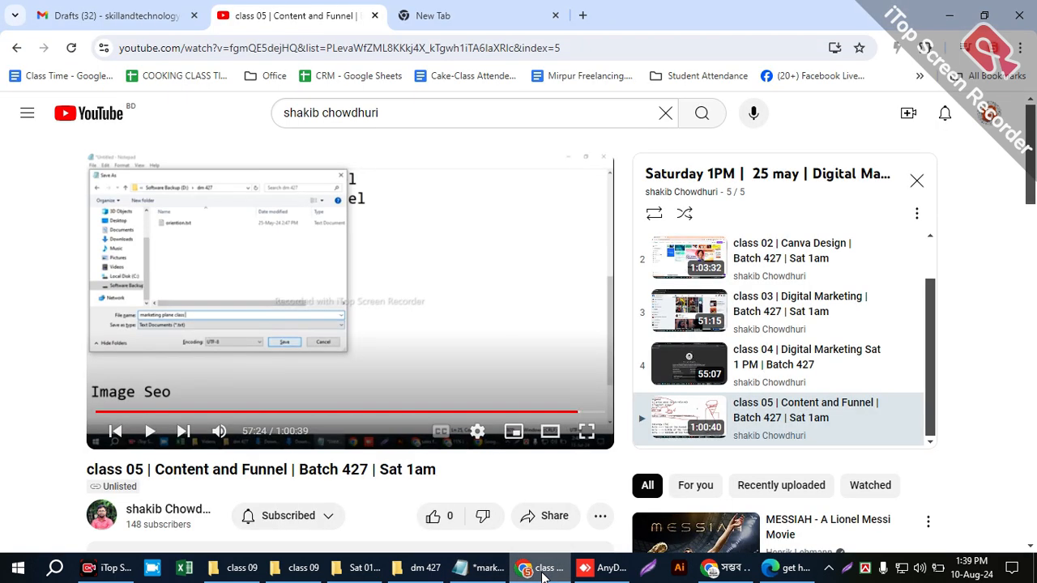
left_click(940, 10)
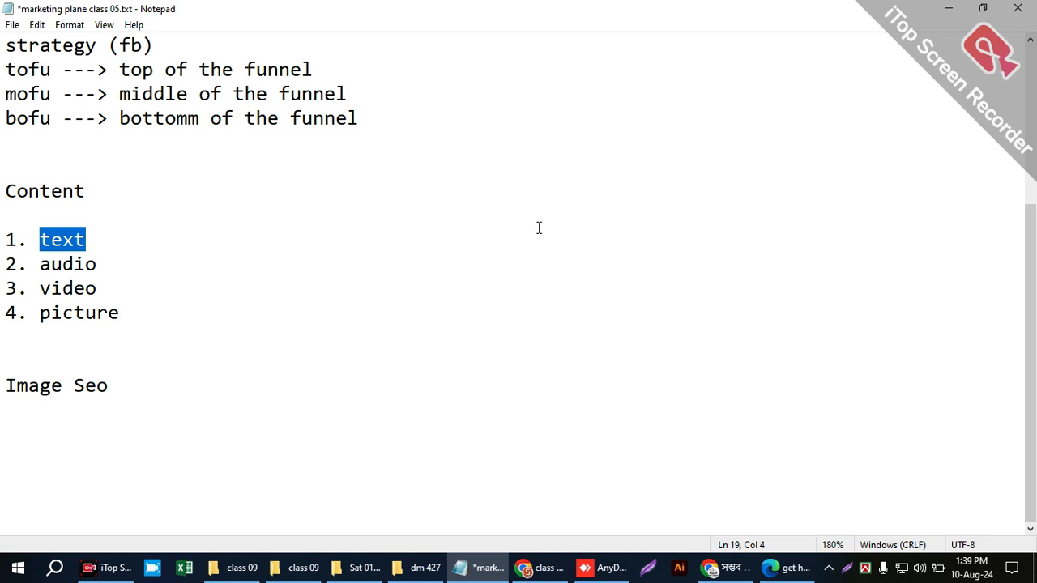
left_click(91, 240)
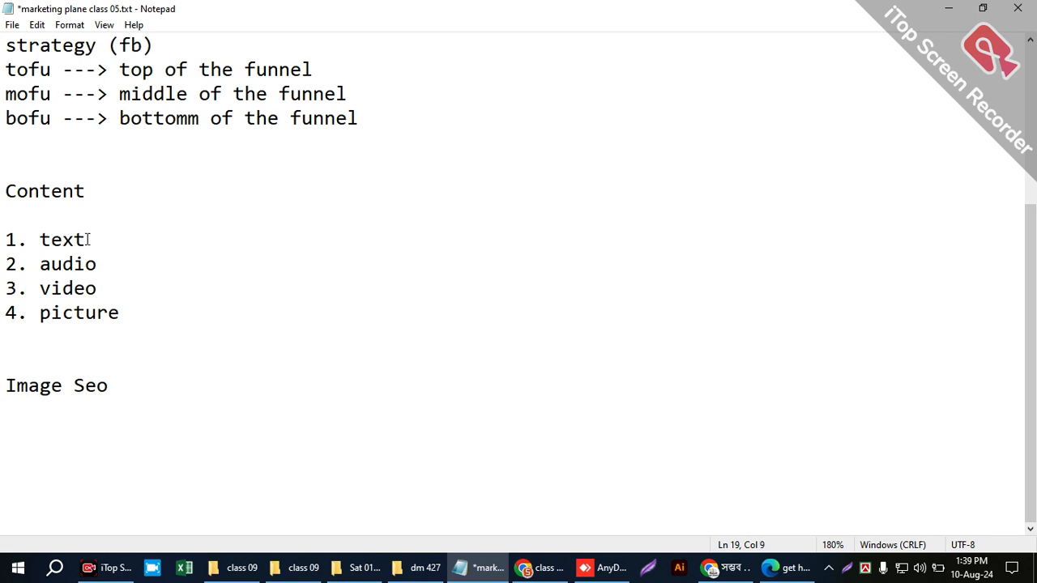
- Remove the trailing space after "picture" in the Content list
left_click_drag(81, 235, 30, 234)
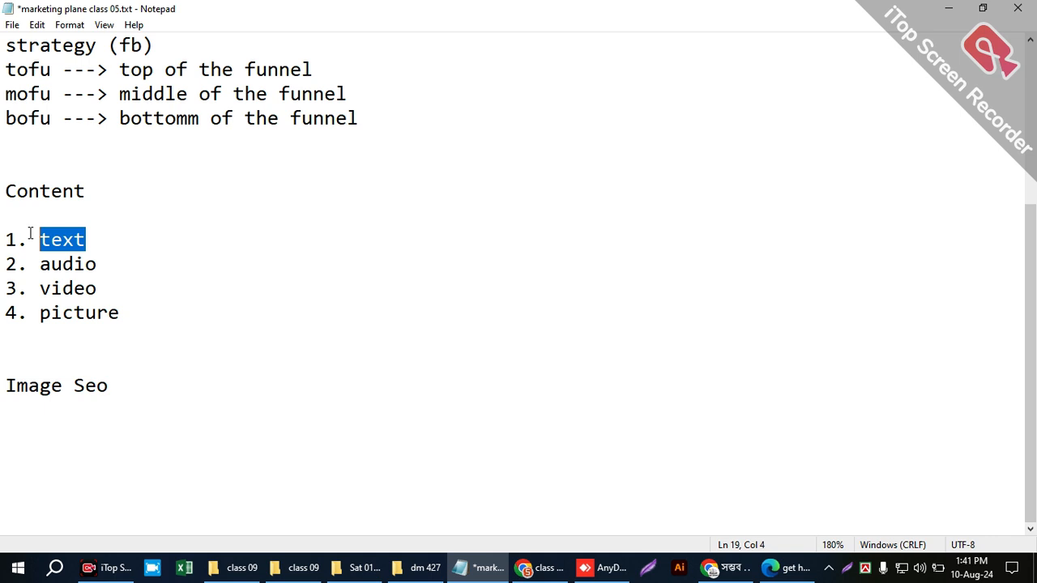
left_click_drag(40, 313, 148, 322)
left_click(105, 309)
left_click(131, 305)
key("BackSpace")
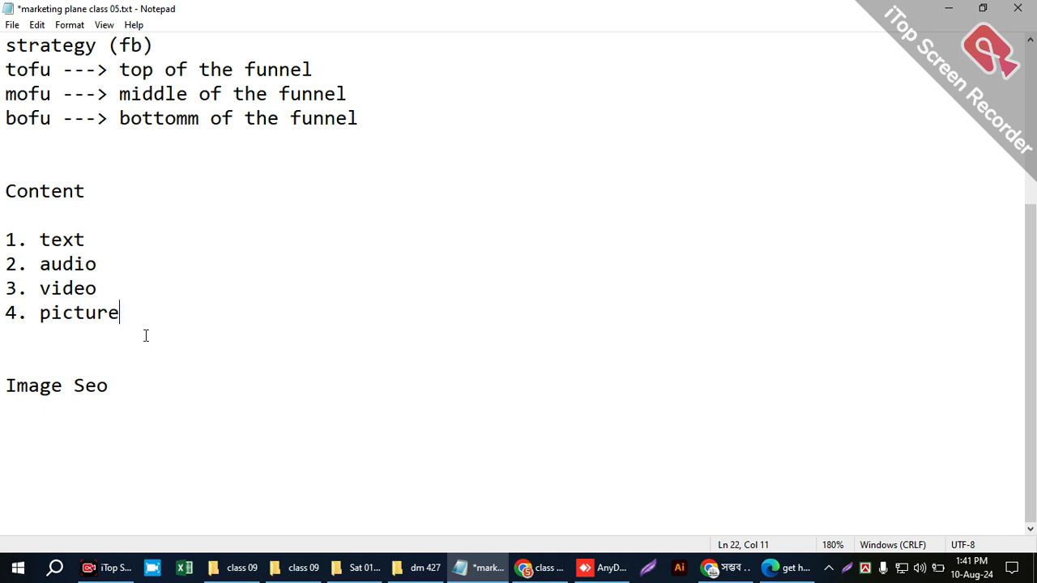
double_click(81, 282)
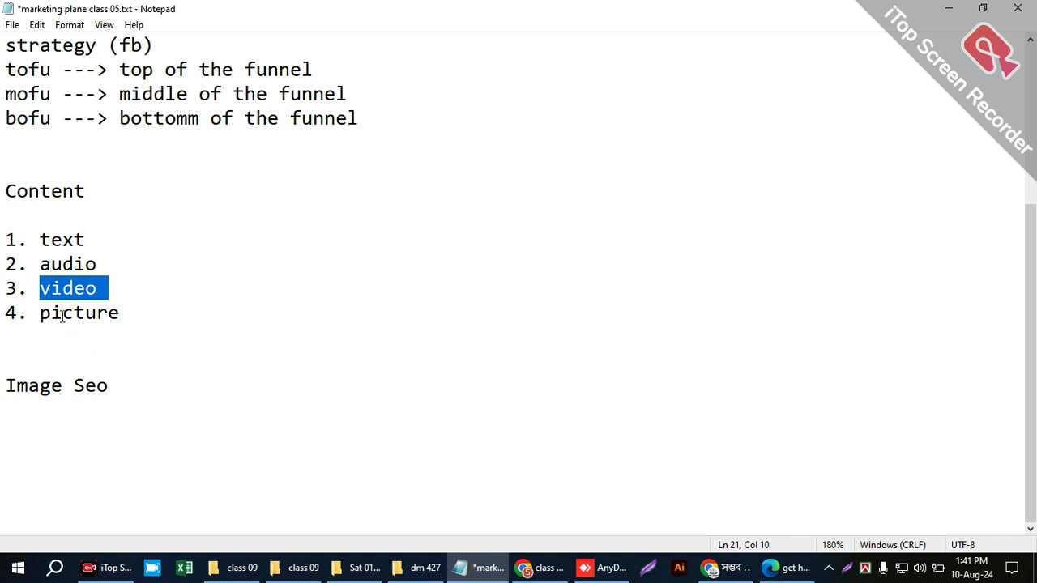
double_click(65, 313)
left_click(96, 377)
left_click_drag(106, 376, 7, 192)
left_click(94, 231)
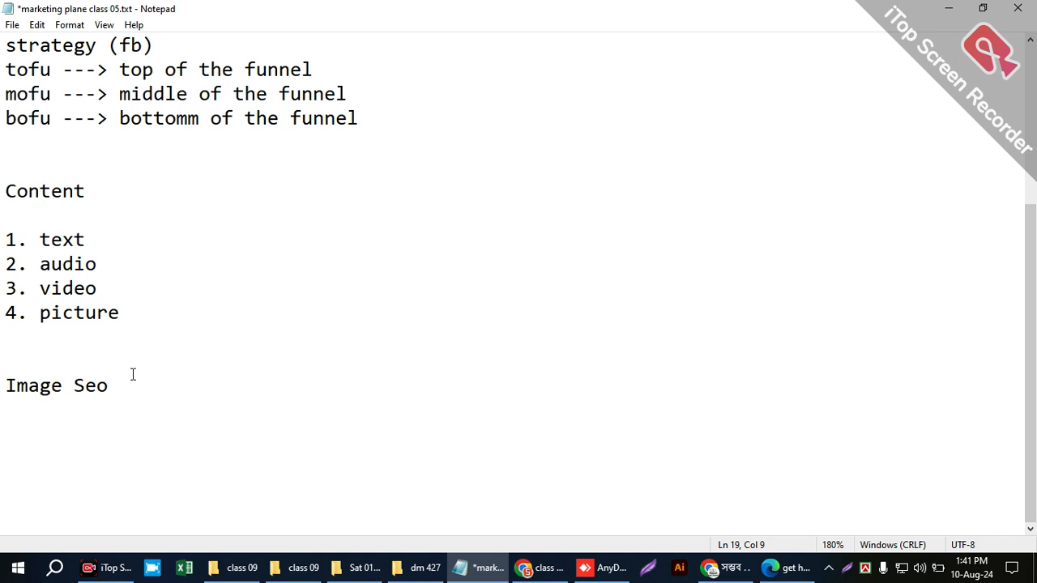
- Leave blank lines below Image Seo and add a new heading "ADS run"
left_click(65, 419)
key("Return")
key("Return")
key("Return")
key("Return")
key("Return")
key("Return")
key("Return")
key("Return")
key("Return")
key("Return")
key("Return")
key("Return")
key("Return")
key("Return")
key("Return")
key("Return")
key("Return")
key("Return")
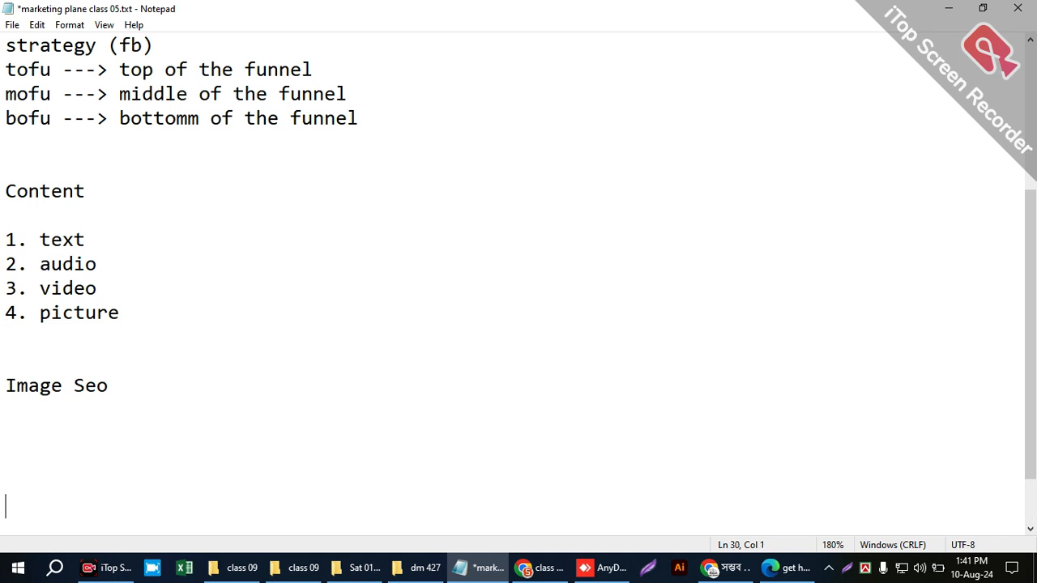
left_click(21, 91)
type("ADS run")
key("Return")
- Add the bullet line "--> page" under the ADS run heading
type("pagec")
key("BackSpace")
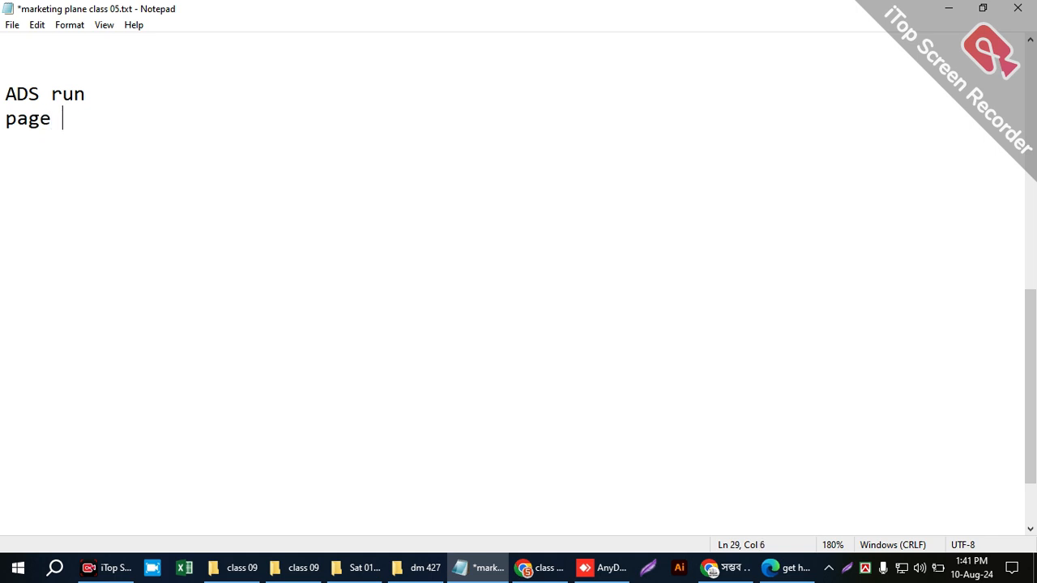
key("Return")
key("Up")
type("-->")
key("Right")
key("Right")
key("Right")
key("Right")
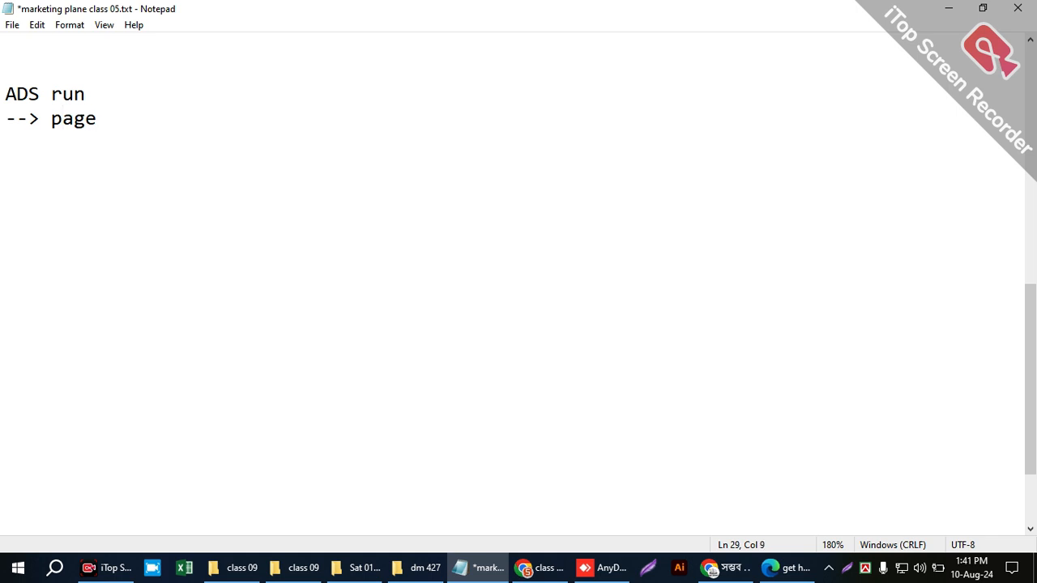
- Append the note "(fb profile thakte hobe)" to the page bullet
type("()")
key("Left")
type("profile")
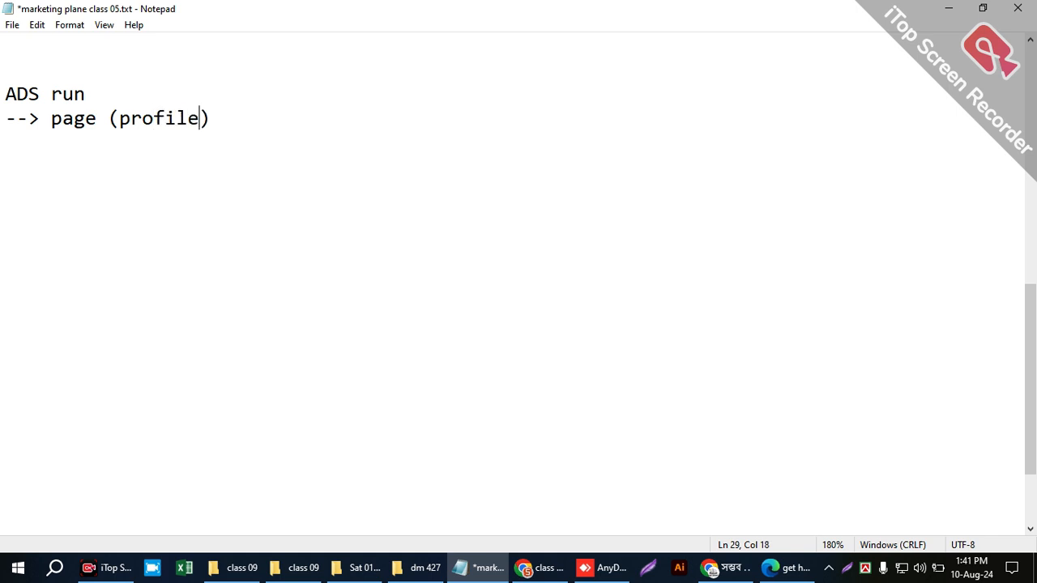
key("BackSpace")
type("thak")
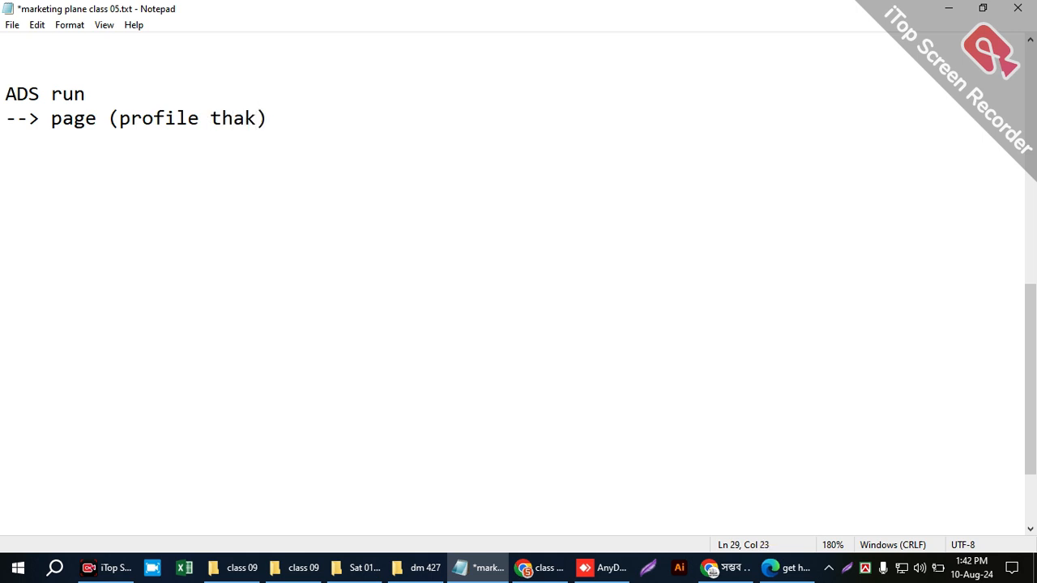
type("te hobe")
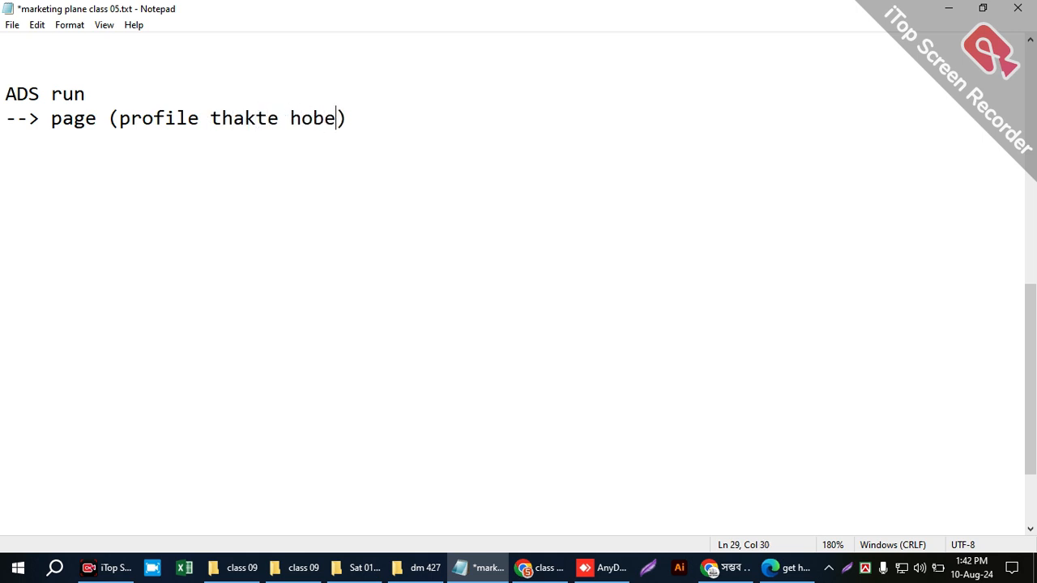
left_click(113, 107)
key("BackSpace")
type("fb")
- Add the bullet line "--> Ads acc" below the page bullet
left_click(38, 144)
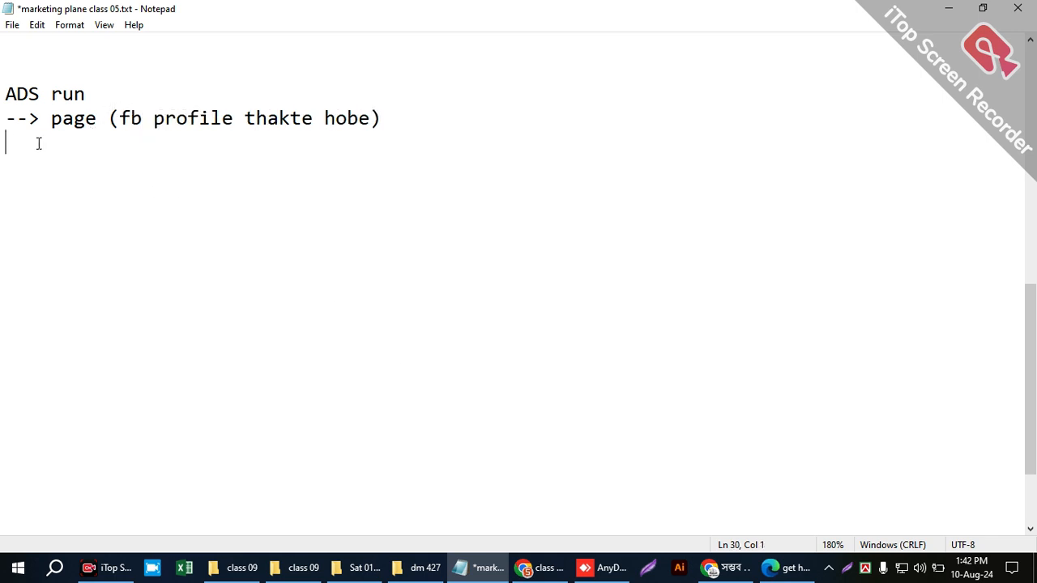
type("--> Ads acc")
key("Return")
- Add the bullet line "--> payment method" below the Ads acc bullet
type("-->")
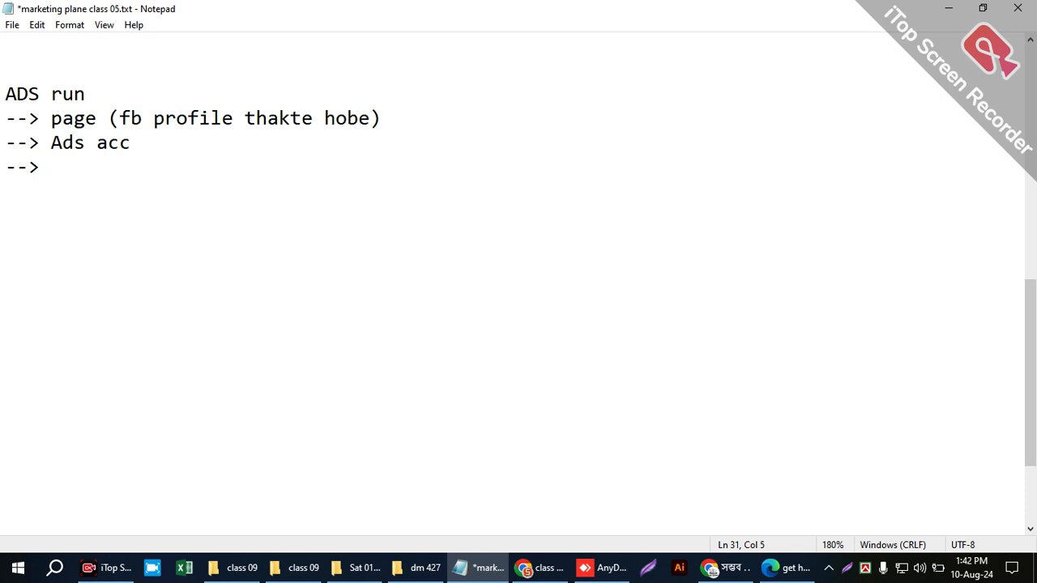
type("payment ")
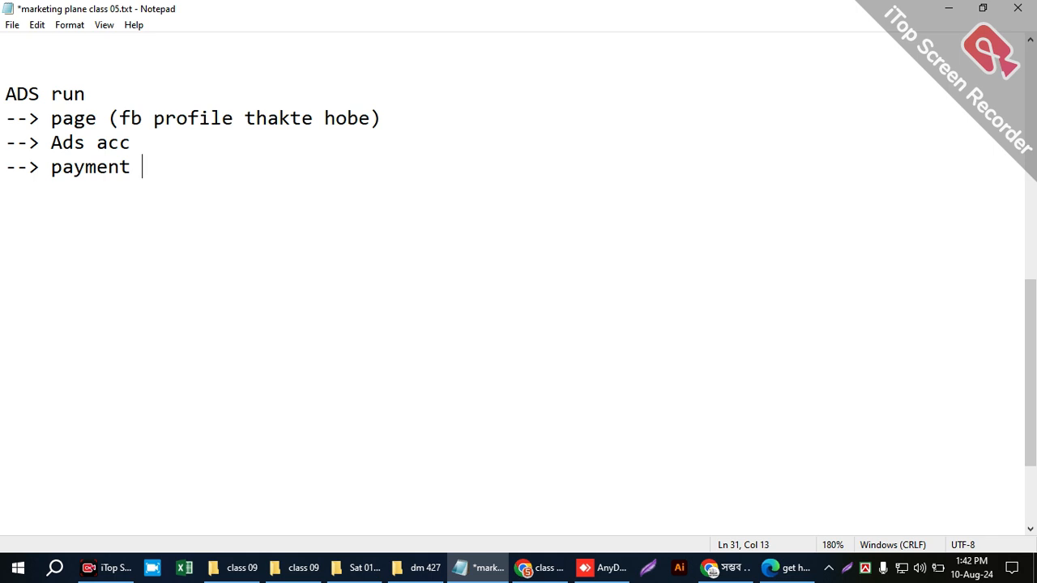
type("method")
key("Return")
- Start a new "-->" bullet below the payment method line and separate it with three blank lines
type("-")
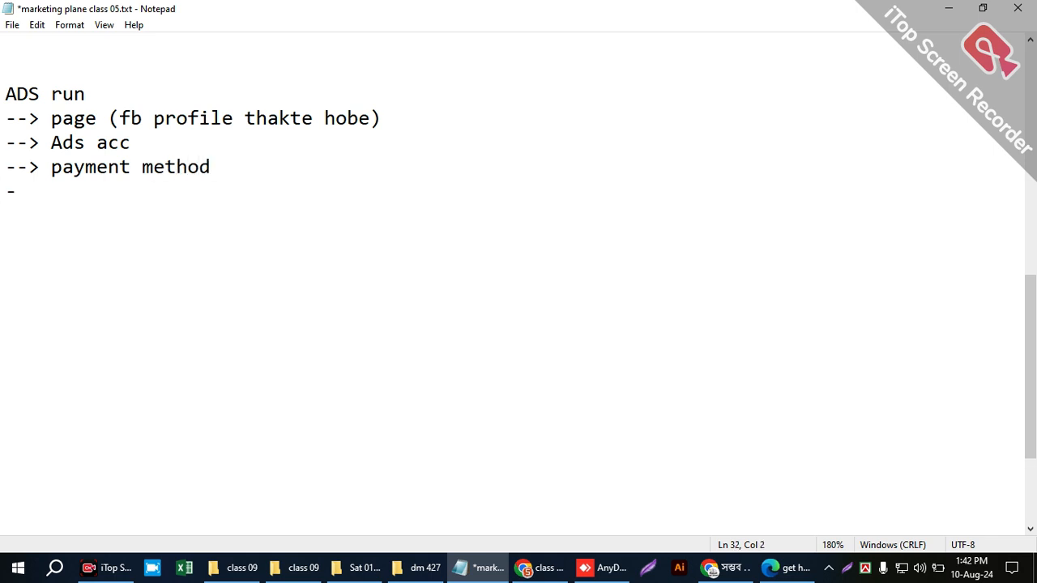
type("->")
left_click_drag(56, 161, 191, 168)
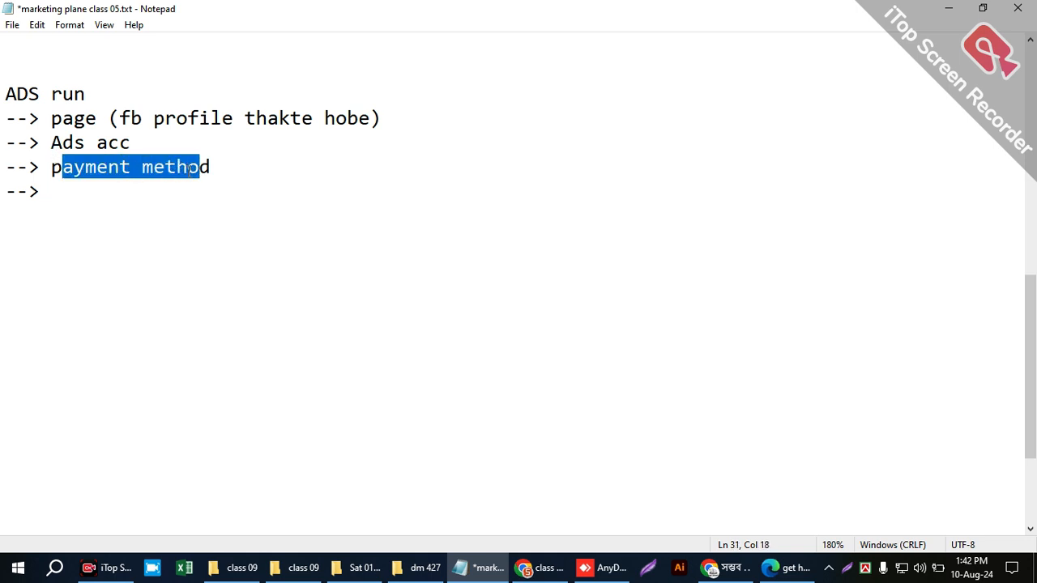
left_click(163, 182)
key("shift+Left")
key("shift+Left")
key("shift+Left")
key("shift+Left")
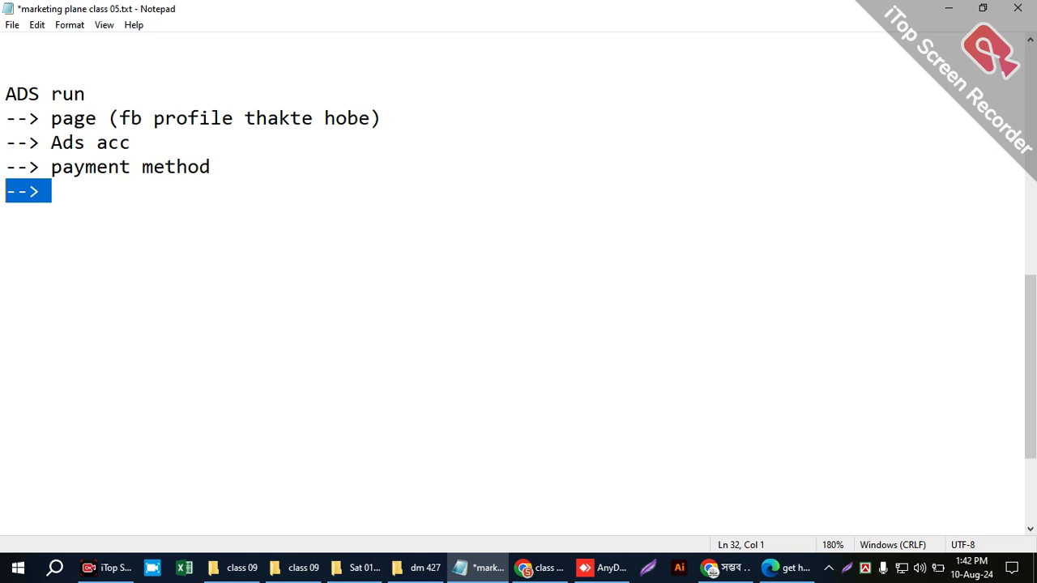
key("shift+Right")
key("shift+Right")
key("shift+Right")
key("shift+Right")
left_click(226, 168)
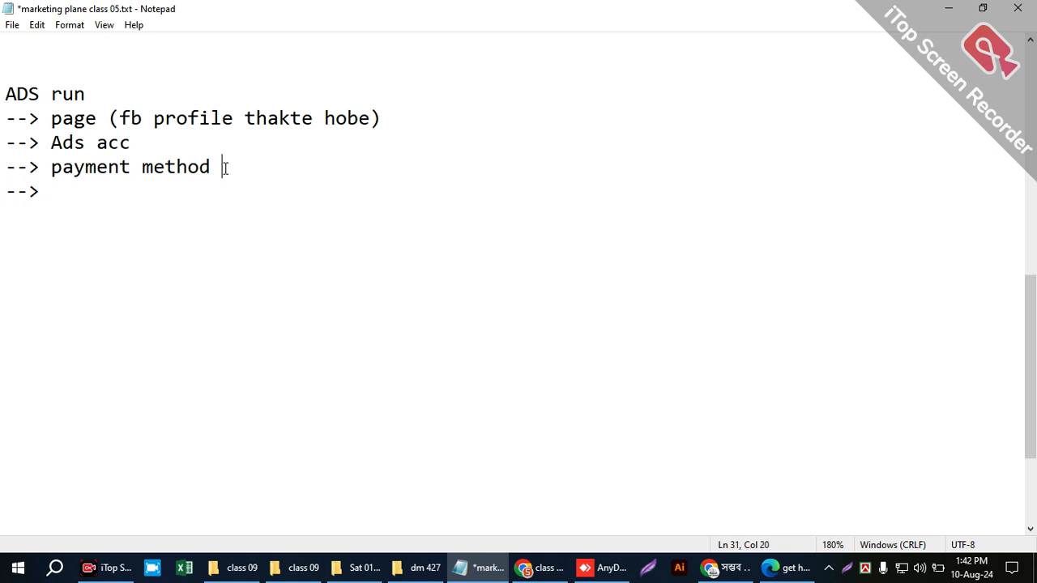
key("Return")
key("Return")
key("Return")
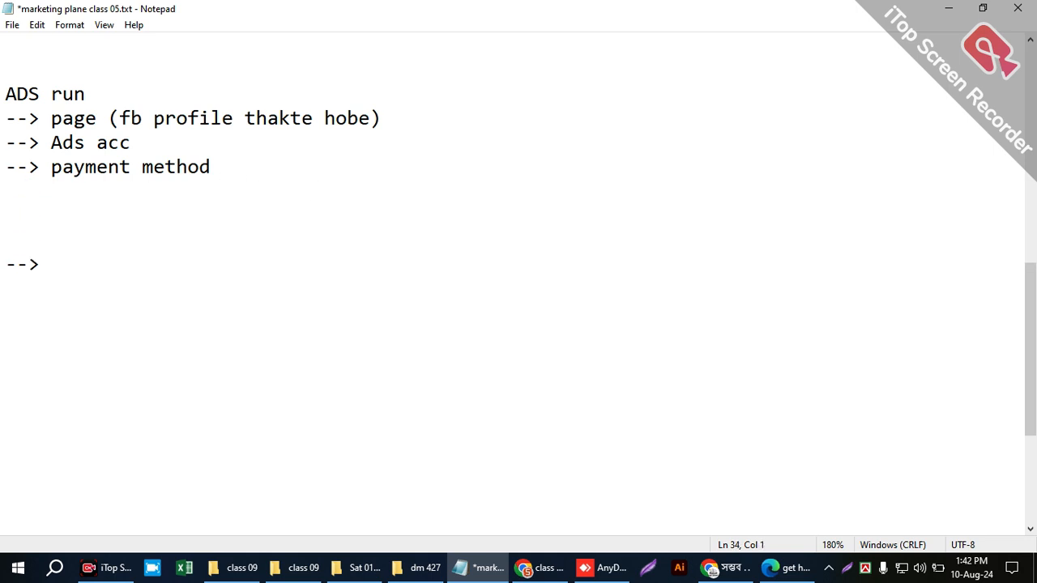
- Review the page, Ads acc and payment method bullets under the ADS run heading
key("Up")
key("Up")
key("shift+Up")
key("shift+Up")
key("shift+Up")
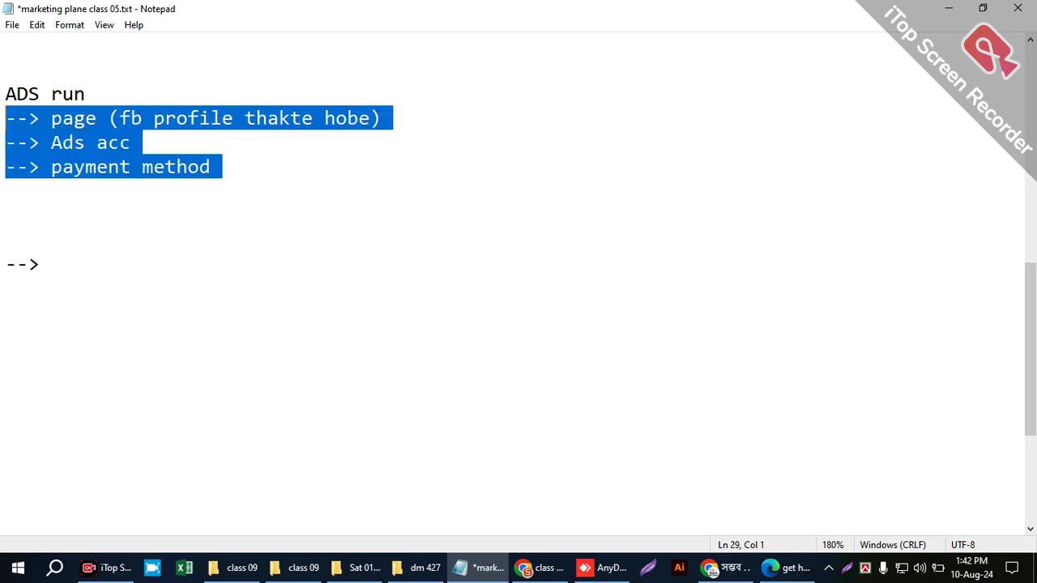
left_click(46, 251)
key("Up")
key("Up")
key("Up")
key("Up")
key("shift+Up")
key("shift+Up")
key("shift+Up")
- Complete the empty "-->" bullet with the text "content (text,image/video)"
left_click(56, 255)
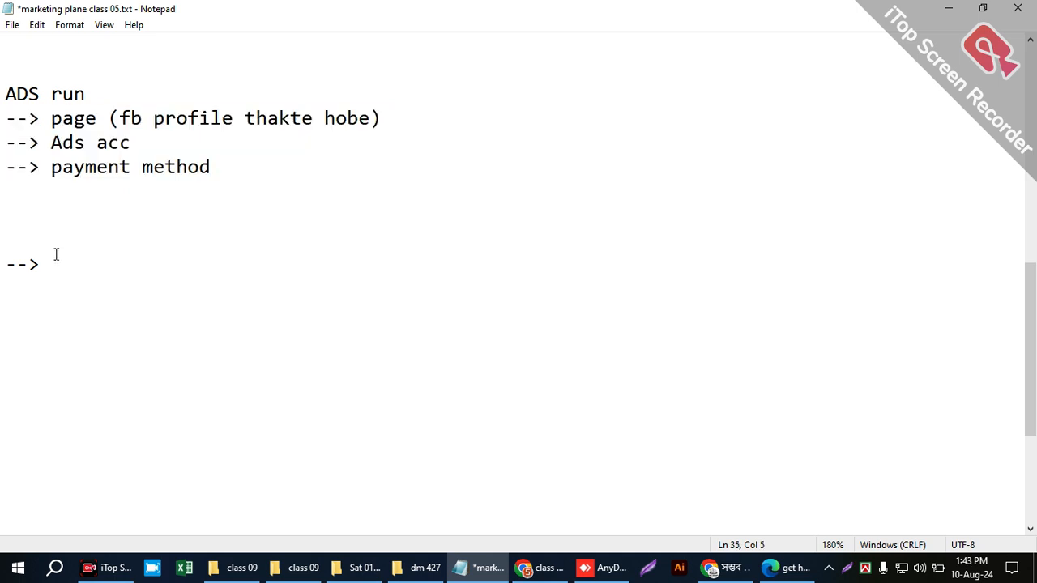
type("content ()")
key("Left")
type("tez")
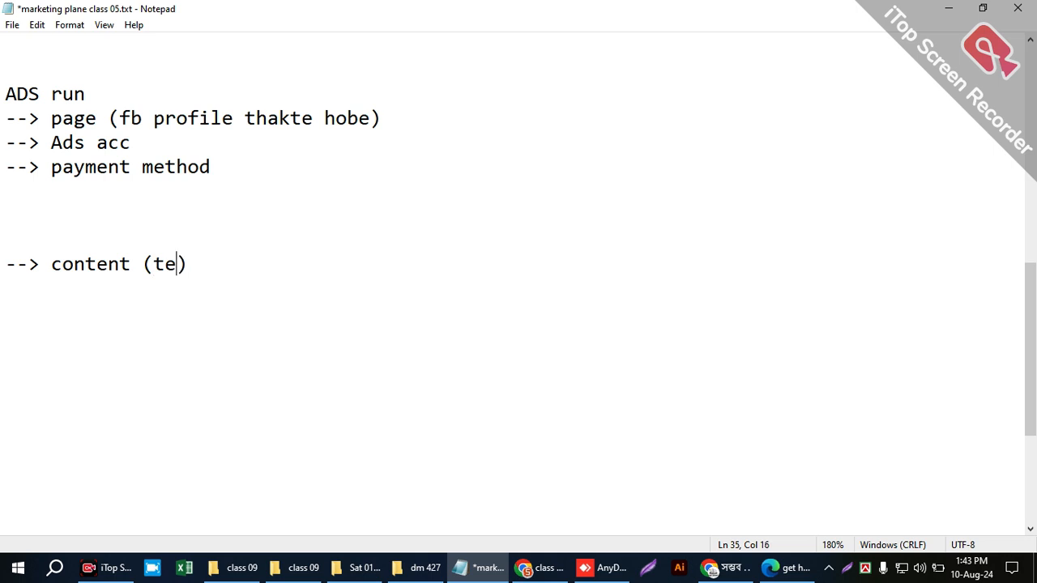
key("BackSpace")
type("xt.")
key("BackSpace")
type(",image/video")
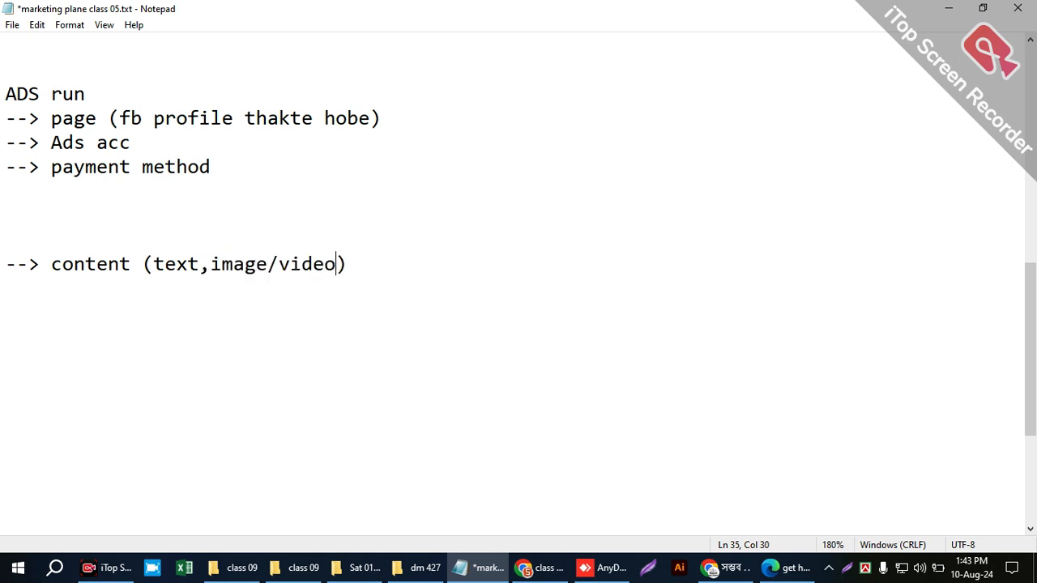
- Add the bullet line "--> budget" below the content bullet
left_click(387, 266)
key("Return")
type("--> budger")
key("BackSpace")
key("BackSpace")
type("t")
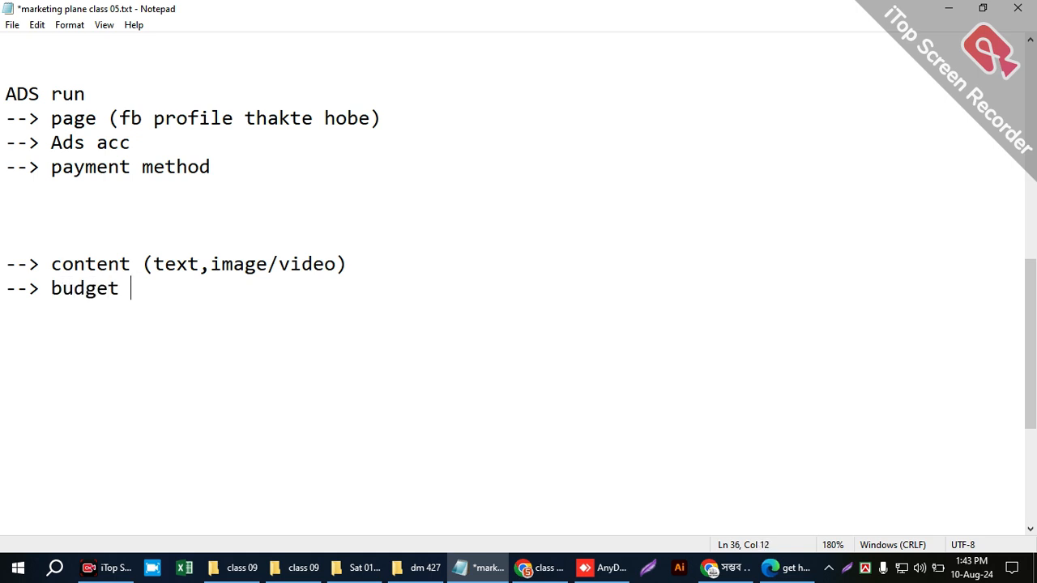
- Add the bullet line "--> location" below the budget bullet
key("Return")
type("--> location")
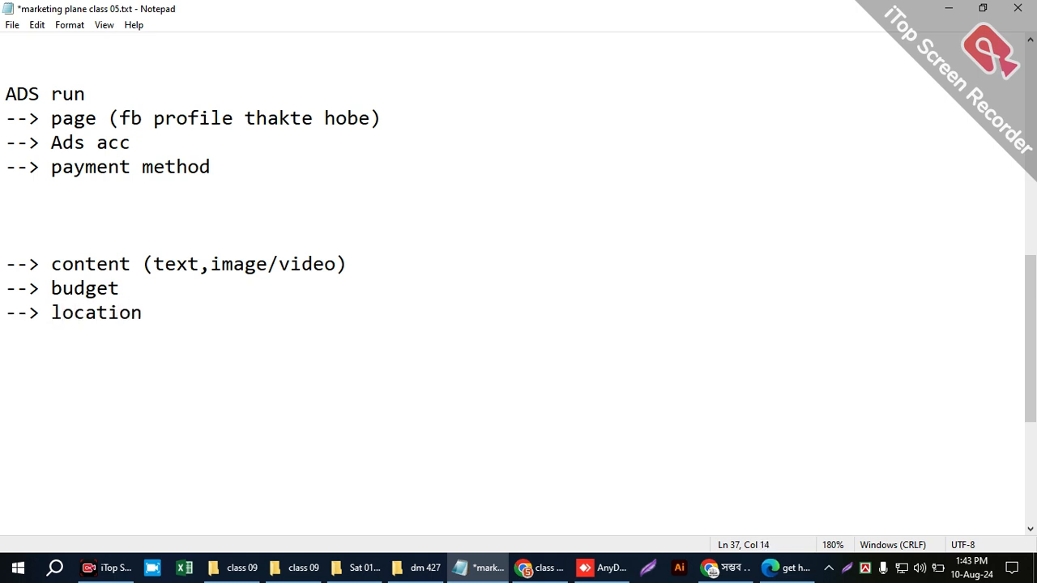
- Add the bullet line "--> demography" below the location bullet
key("Return")
type("--> de")
type("mograp")
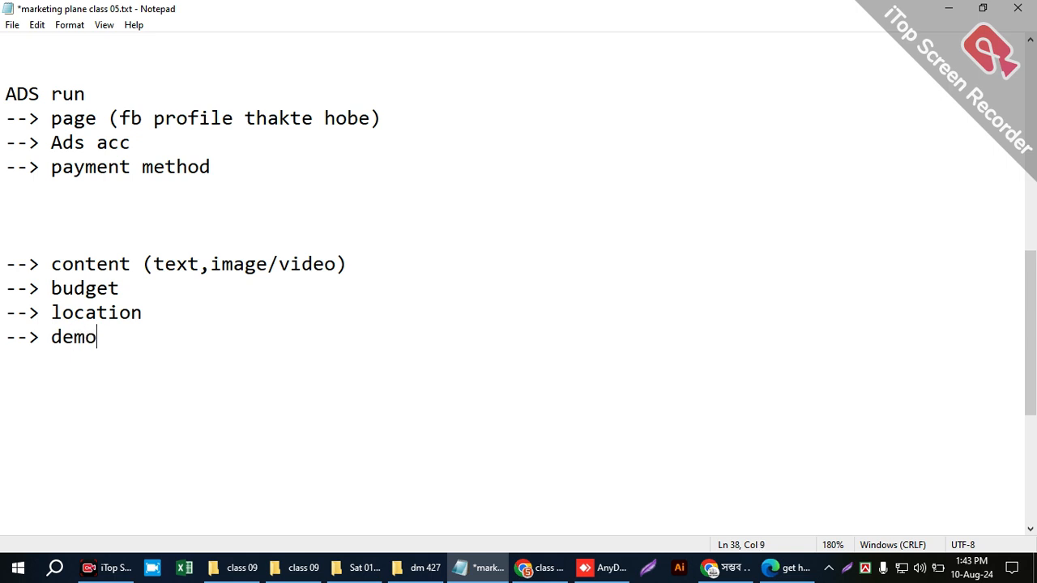
key("BackSpace")
key("BackSpace")
type("aphy ")
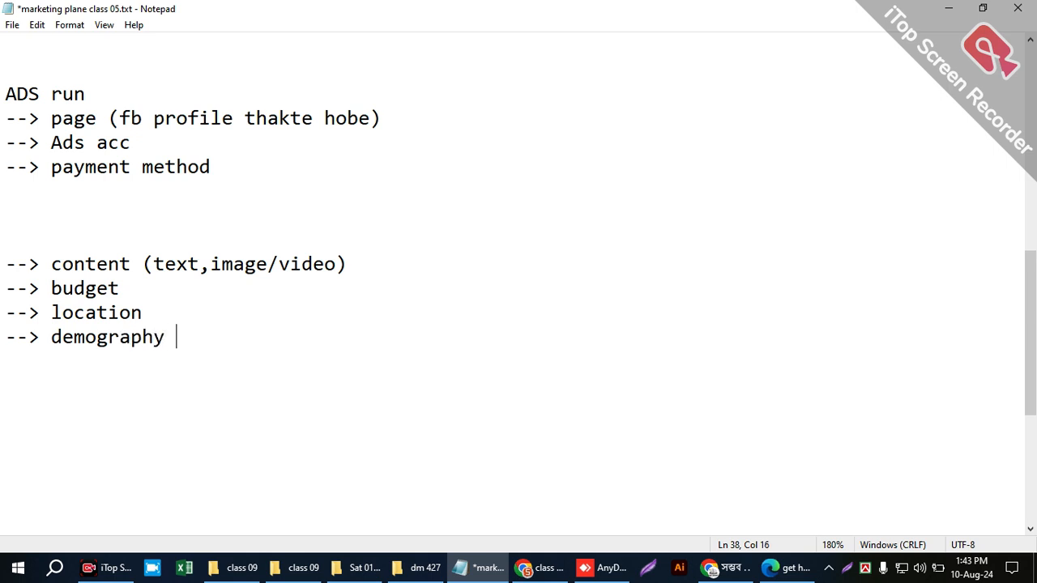
type(", inte")
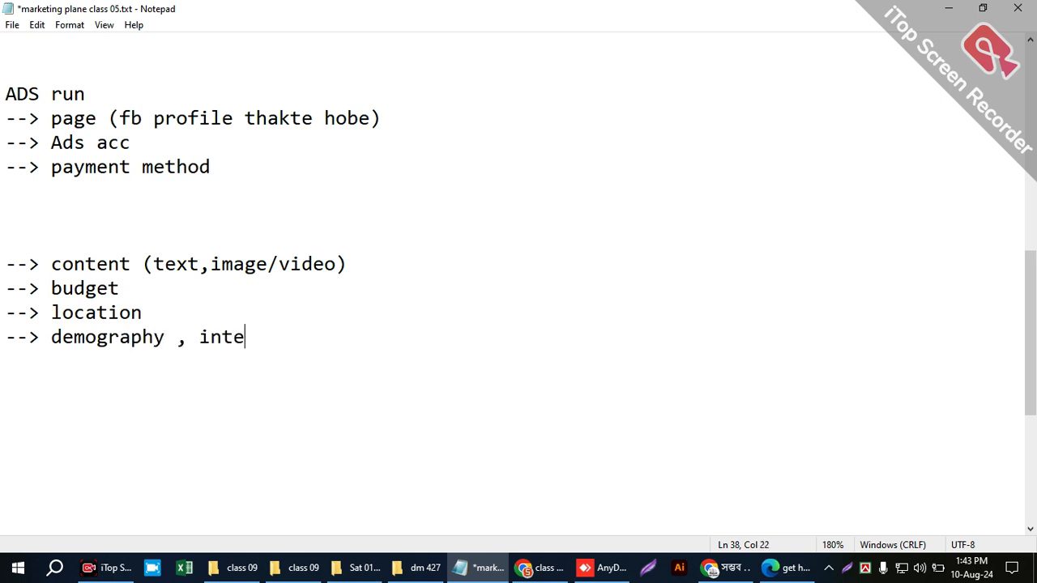
type("rest , behaviot")
- Append ", interest , behavior" to the demography bullet
key("BackSpace")
key("BackSpace")
type("or")
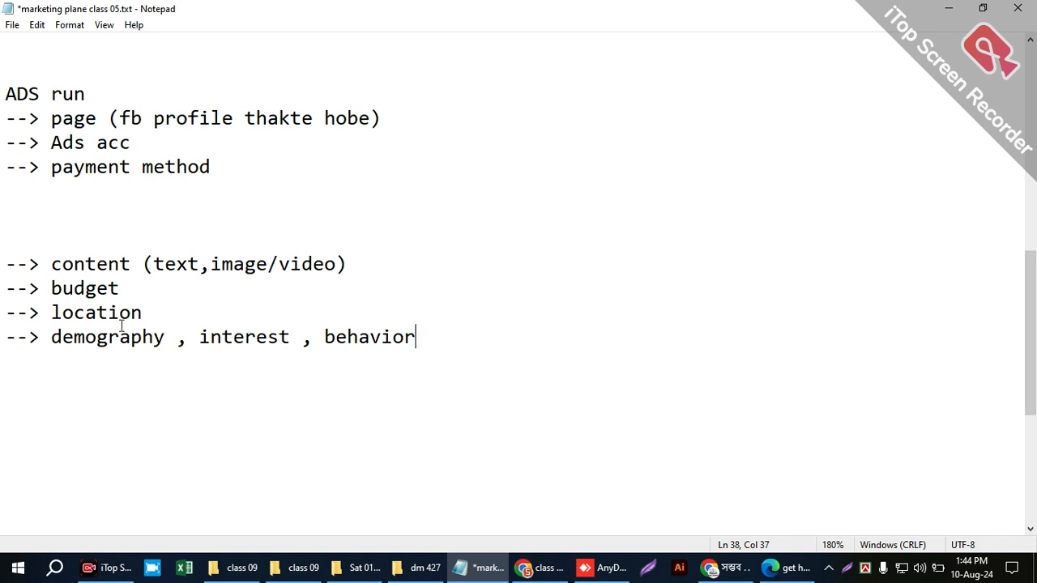
- Replace the text of the last bullet below location with "targeting"
left_click_drag(47, 337, 496, 363)
left_click(445, 349)
left_click_drag(441, 327, 41, 337)
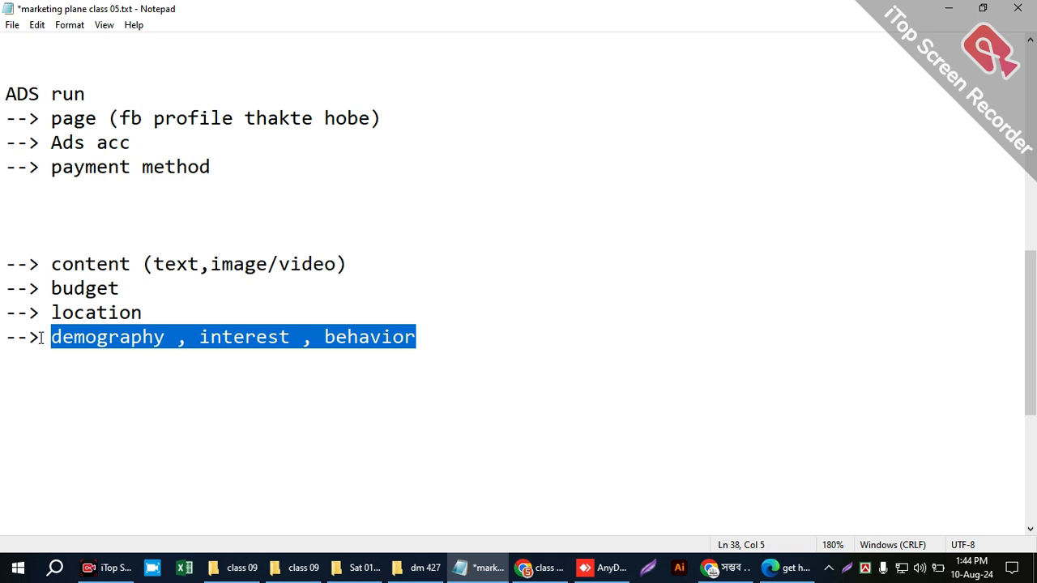
type("tra")
key("BackSpace")
key("BackSpace")
type("art")
key("BackSpace")
type("ger")
key("BackSpace")
type("ting")
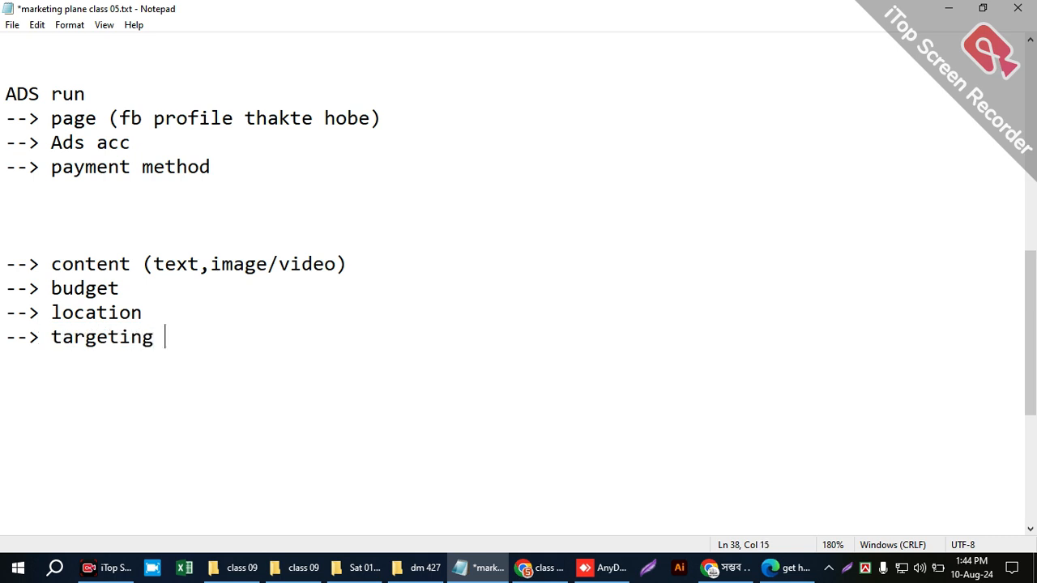
- Add the bullet line "--> placement" below the targeting bullet and save the notes file
key("Return")
type("--> placemen")
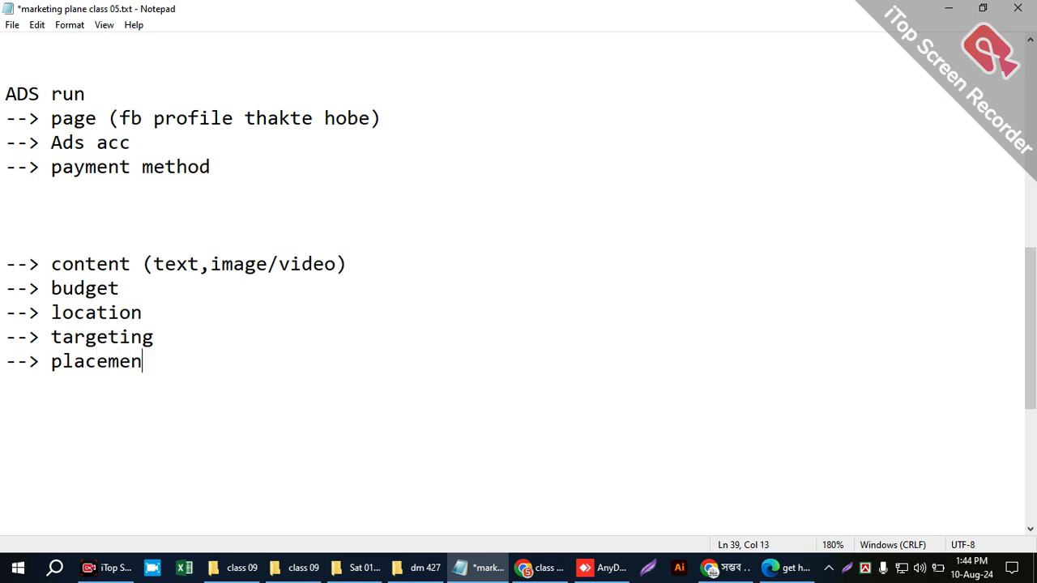
type("t '")
key("BackSpace")
key("ctrl+s")
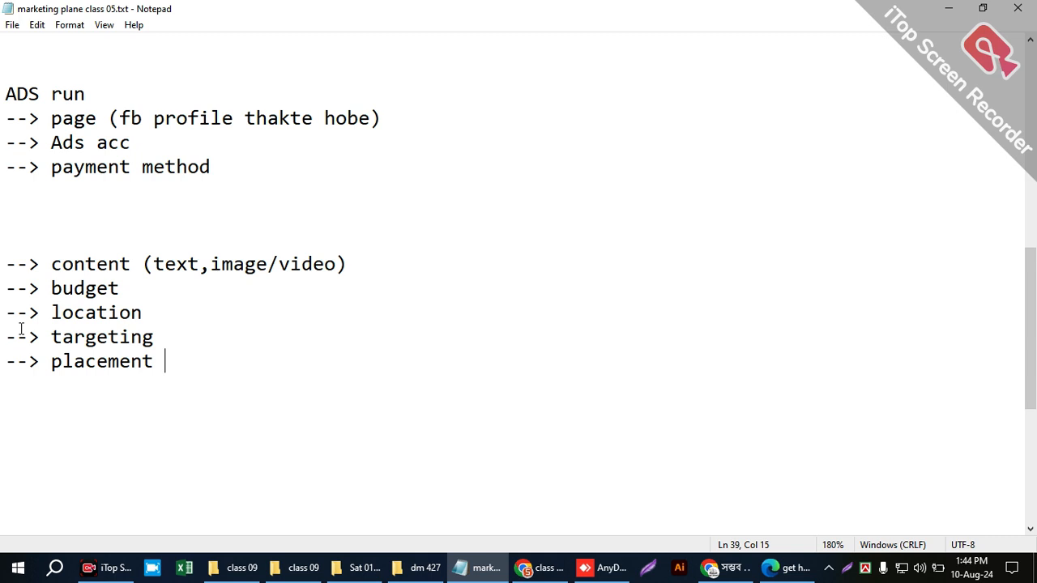
- Review the notes from the Content list through the ADS run requirements to the placement bullet
left_click_drag(159, 359, 49, 361)
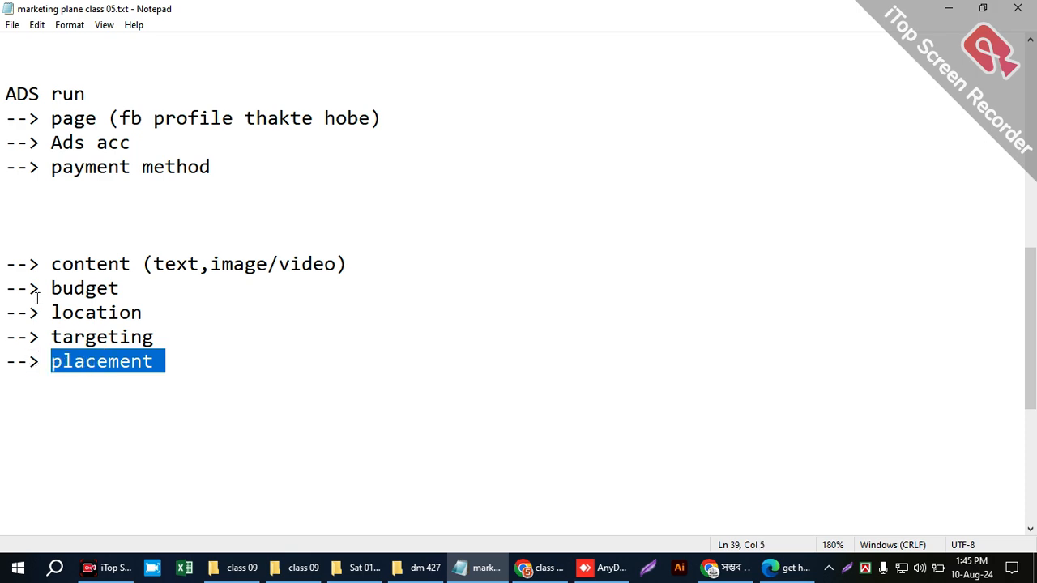
scroll(34, 298, "up", 7)
scroll(93, 280, "down", 9)
scroll(90, 285, "up", 6)
scroll(89, 289, "down", 8)
scroll(106, 290, "up", 3)
left_click(166, 292)
double_click(75, 235)
double_click(81, 264)
left_click(85, 276)
left_click(96, 313)
left_click(153, 313)
left_click_drag(85, 240, 7, 29)
left_click_drag(4, 118, 6, 288)
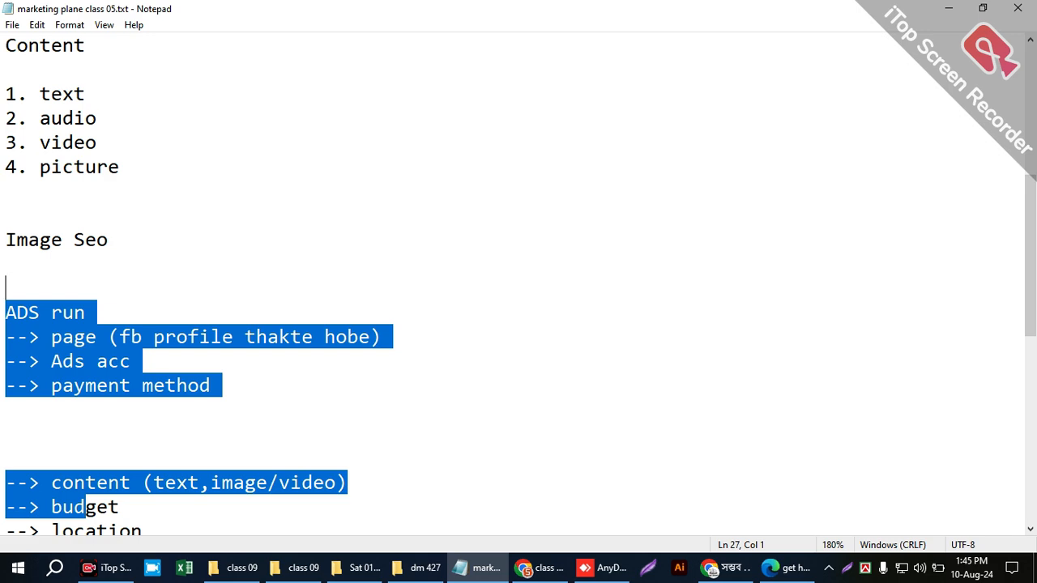
scroll(50, 294, "down", 5)
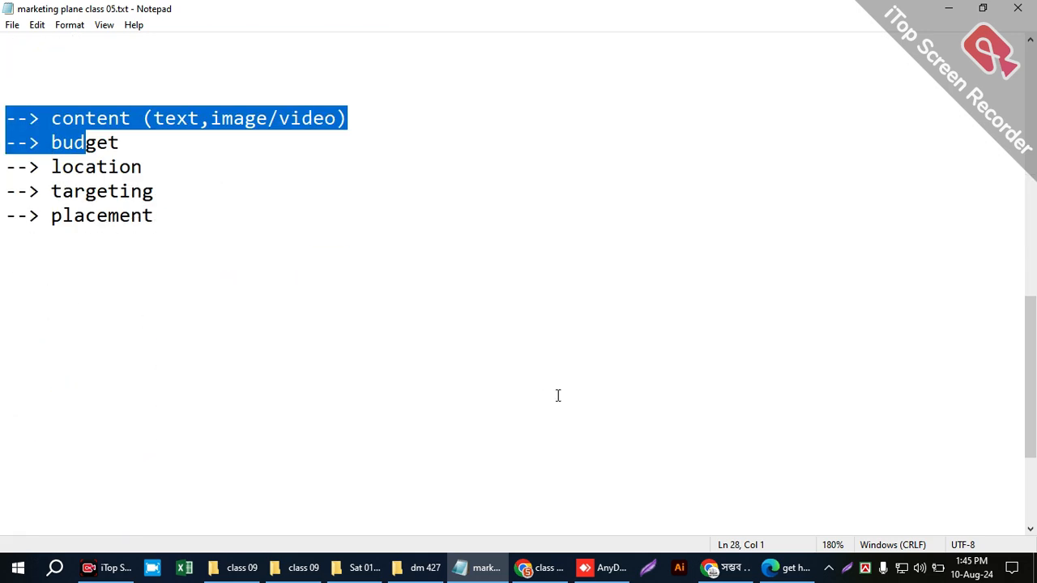
- Switch to Chrome's BigCommerce Facebook page, move its tab beside the Upwork one, and try to log in with the saved credentials
left_click(710, 571)
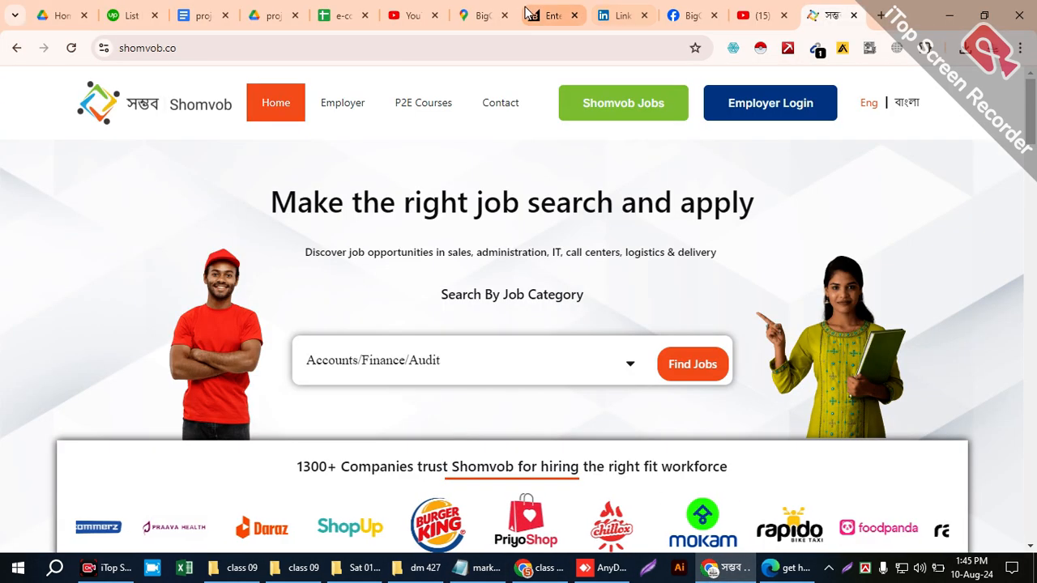
left_click(671, 16)
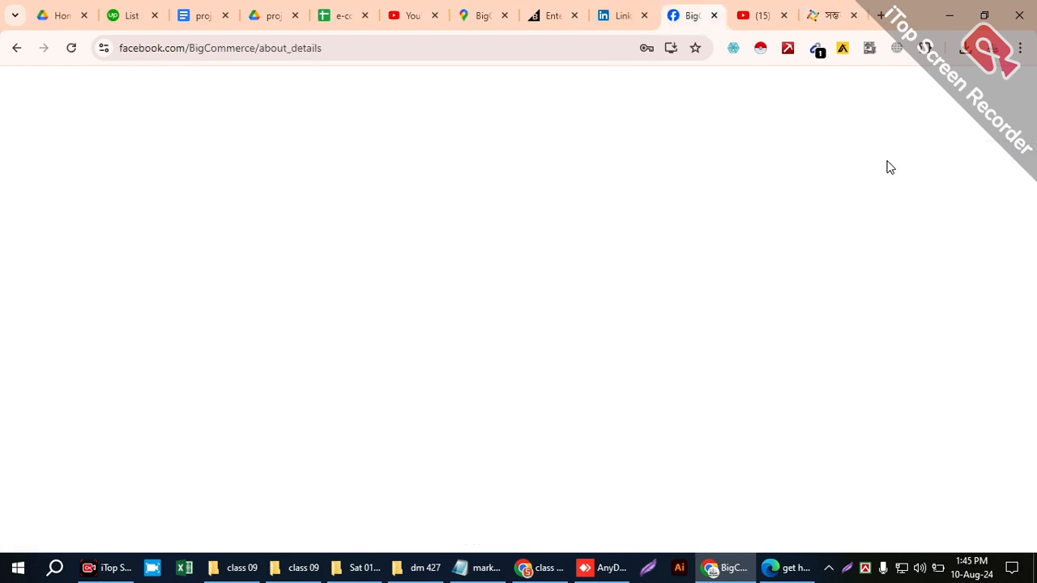
left_click_drag(682, 16, 176, 16)
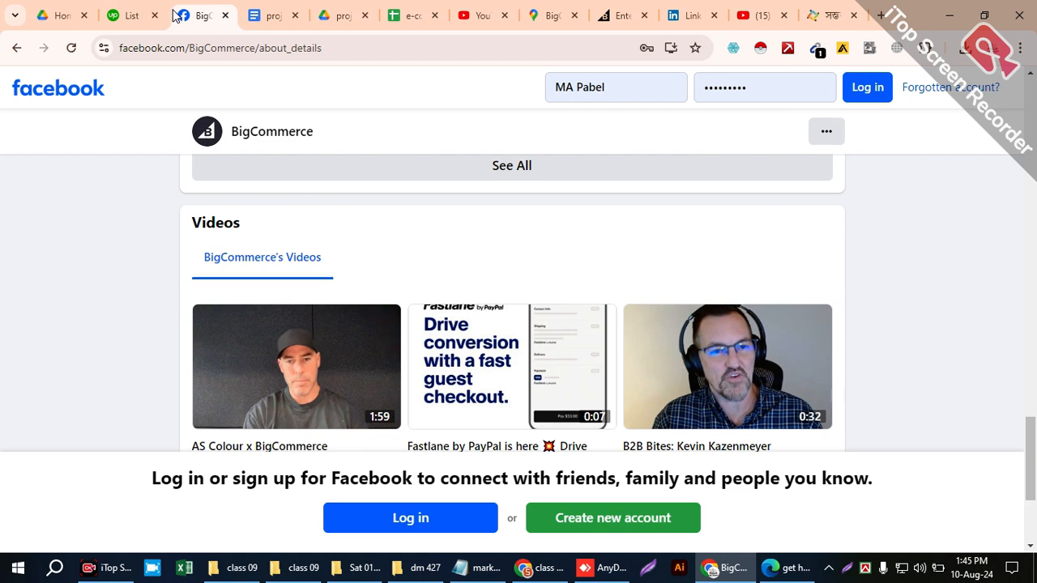
left_click(870, 89)
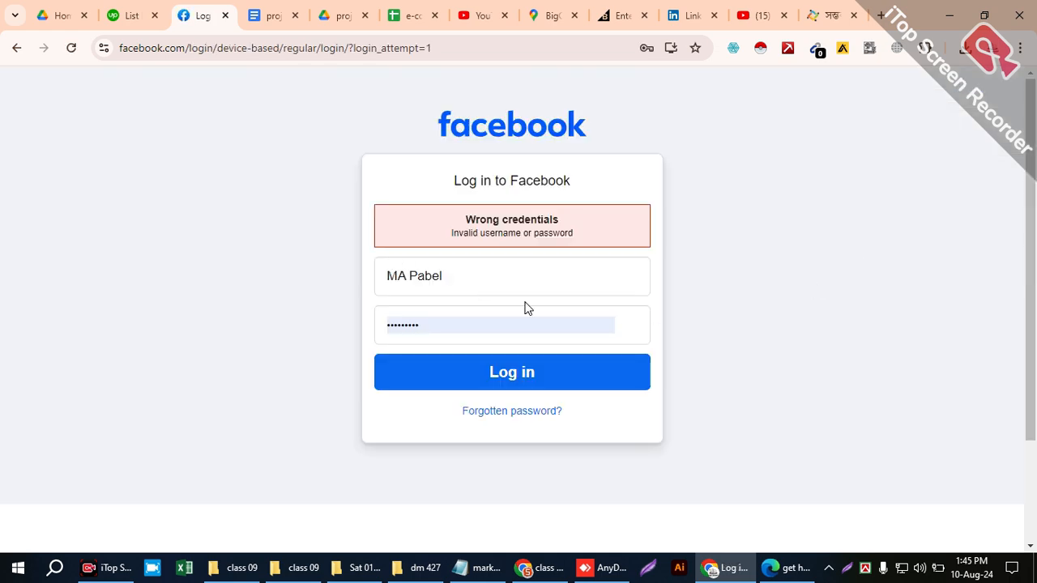
left_click(498, 268)
- Switch to the Chrome window already logged in to Facebook and view the institute's profile page
key("alt+Tab")
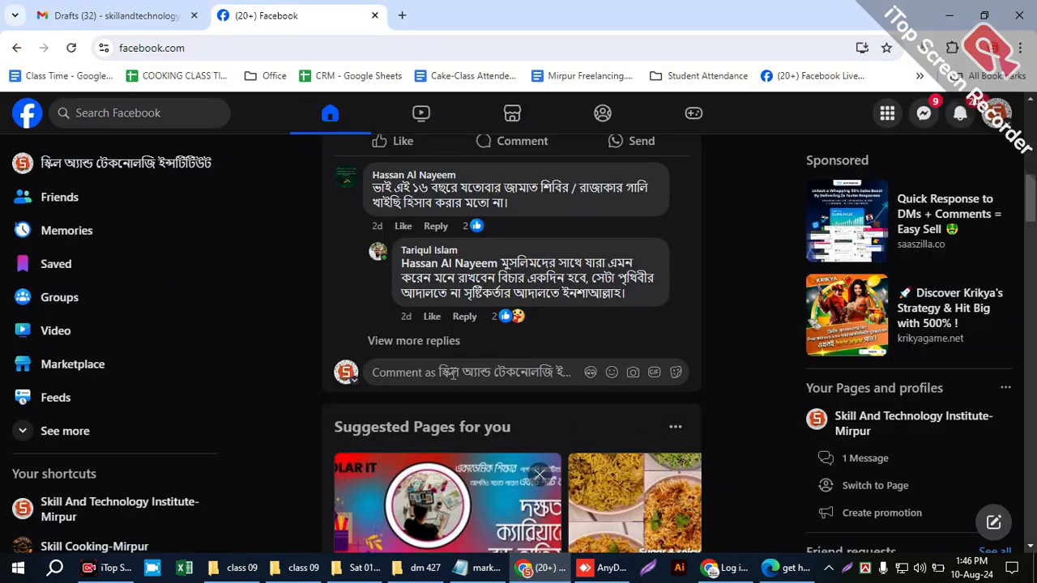
left_click(54, 164)
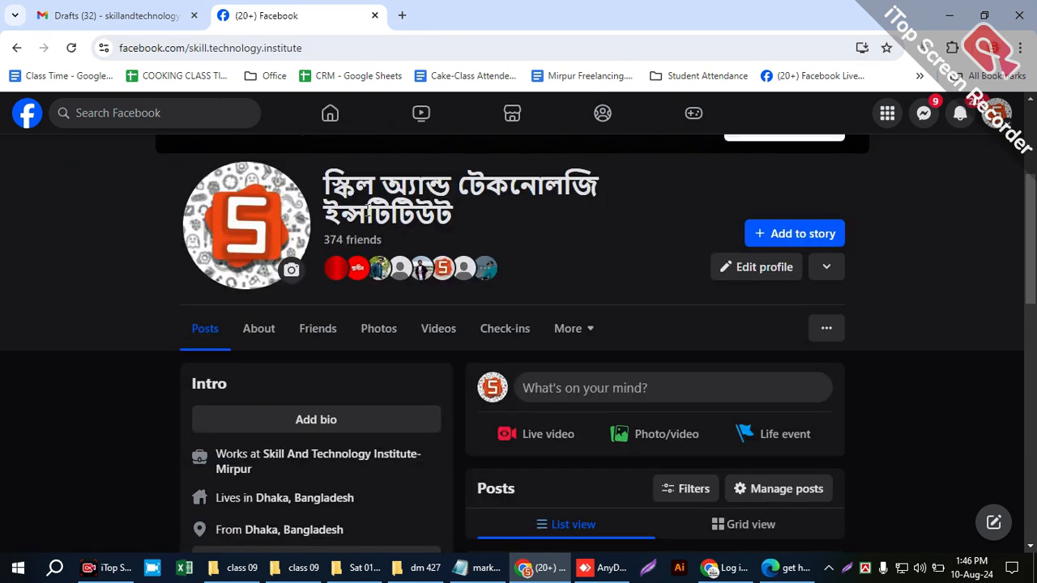
left_click_drag(439, 209, 282, 196)
left_click(486, 220)
- Return to the Facebook home feed and open Ads Manager from the expanded shortcuts
left_click(26, 114)
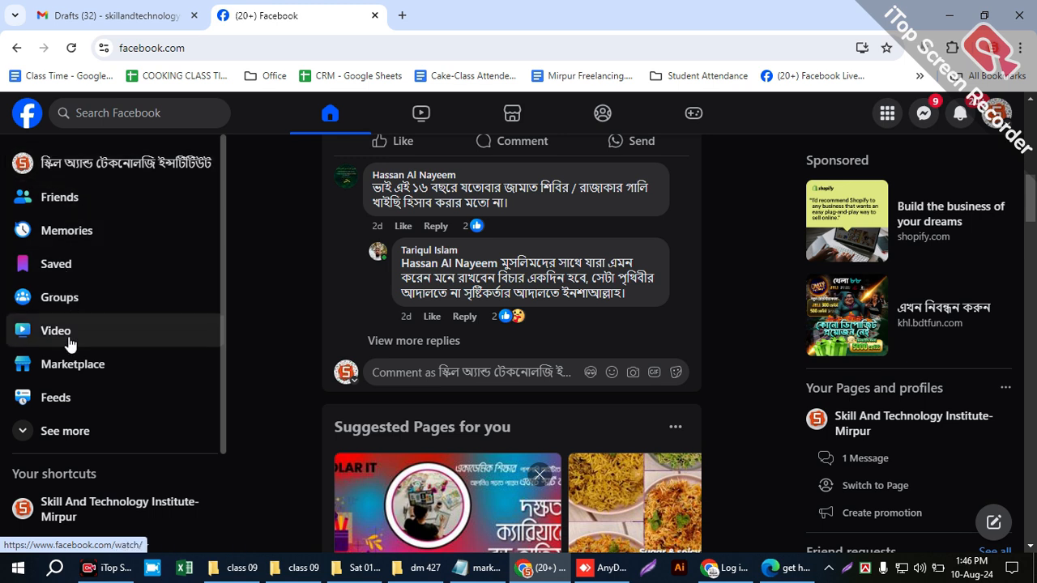
left_click(67, 442)
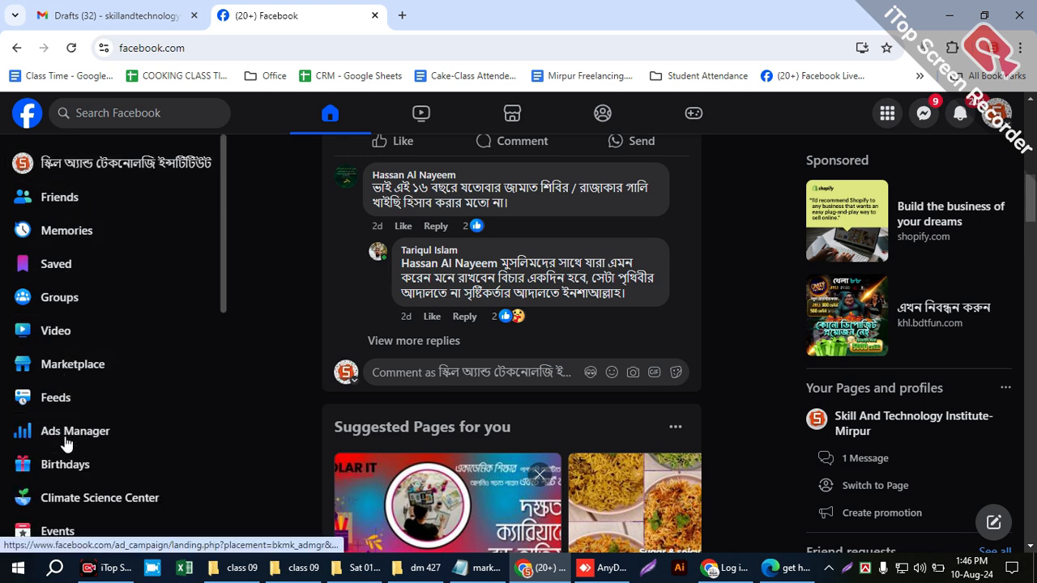
scroll(65, 380, "down", 1)
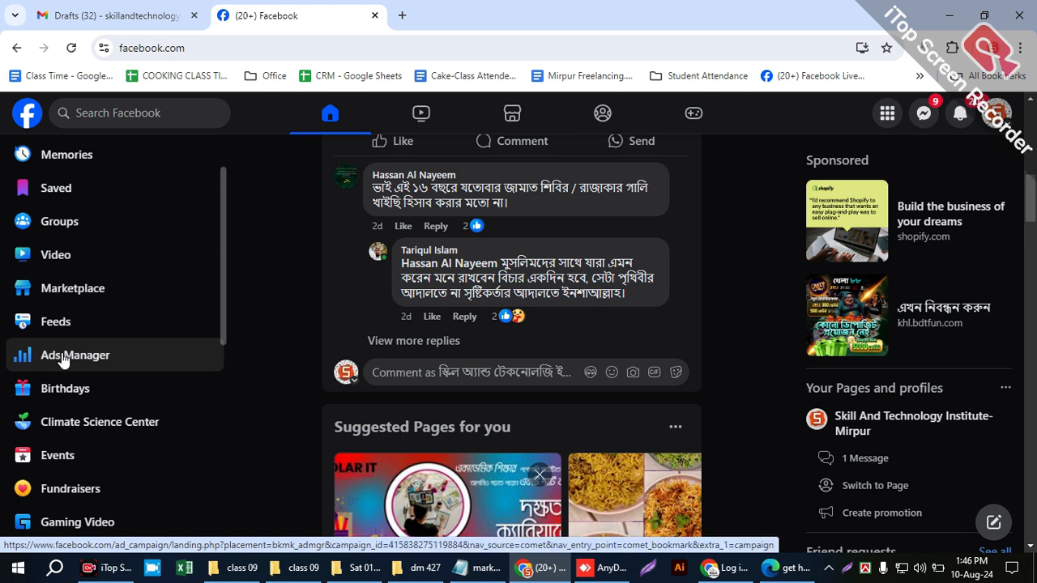
left_click(64, 360)
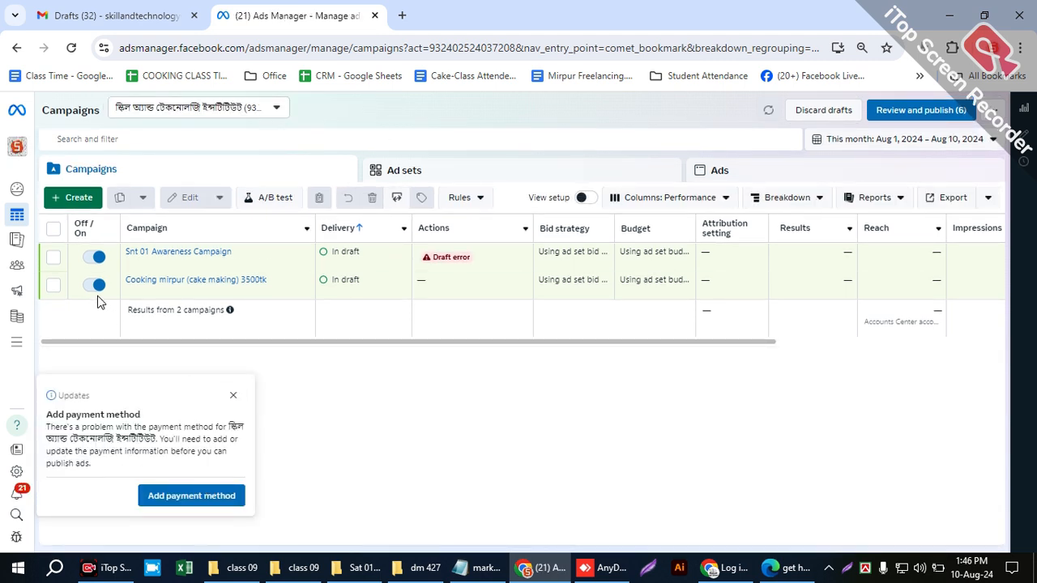
- Select the Snt 01 Awareness Campaign and set the reporting date range to Aug 9, 2024 – Aug 10, 2024
left_click(52, 259)
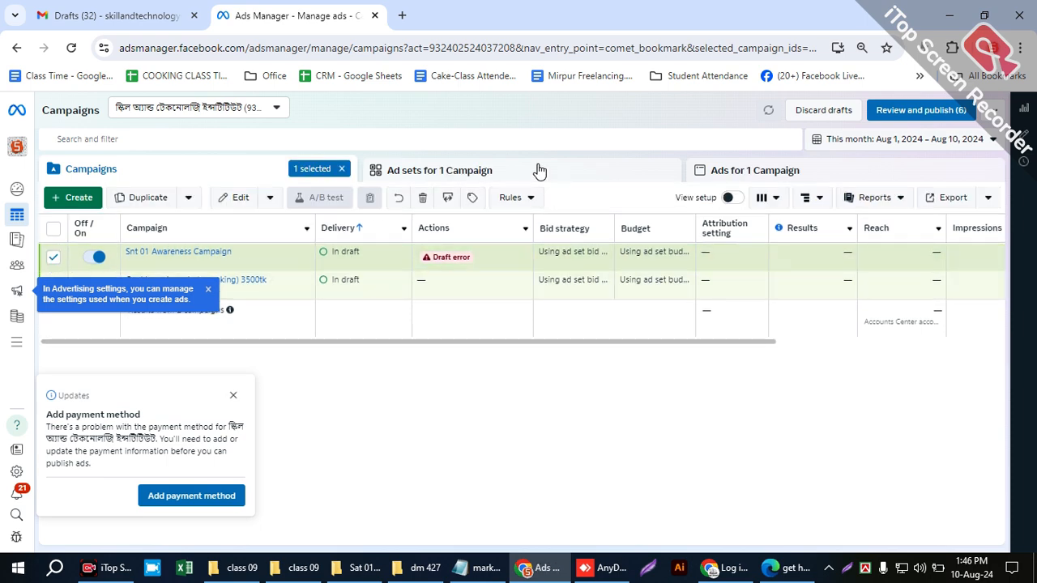
left_click(818, 139)
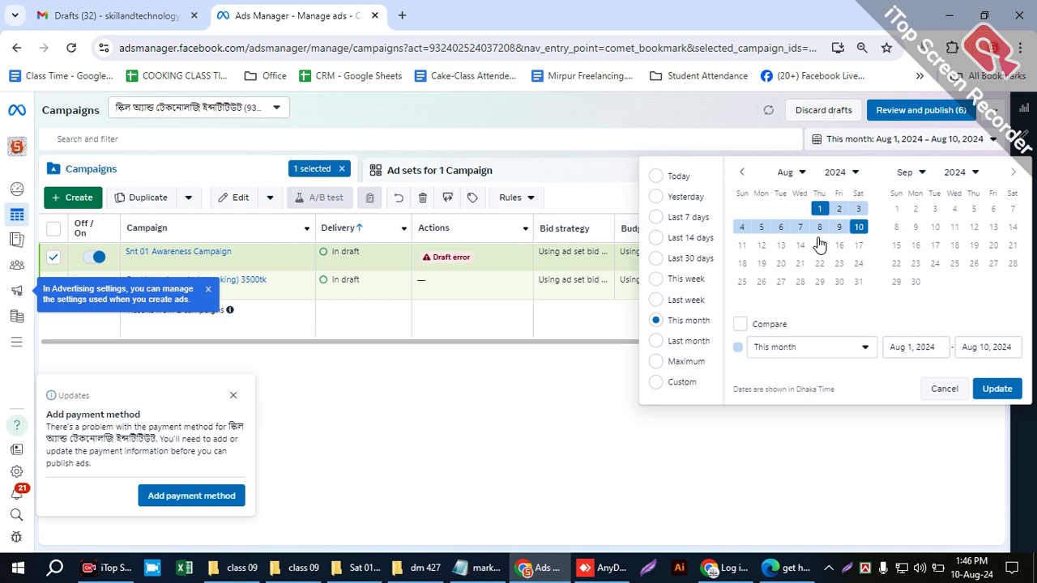
left_click(839, 210)
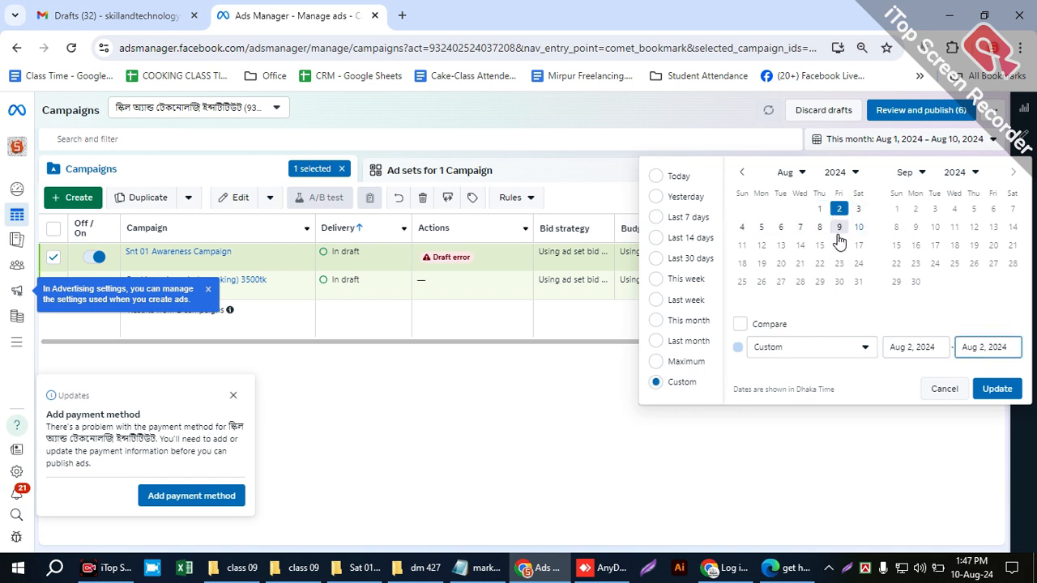
left_click(858, 229)
left_click(855, 210)
double_click(858, 227)
left_click(840, 228)
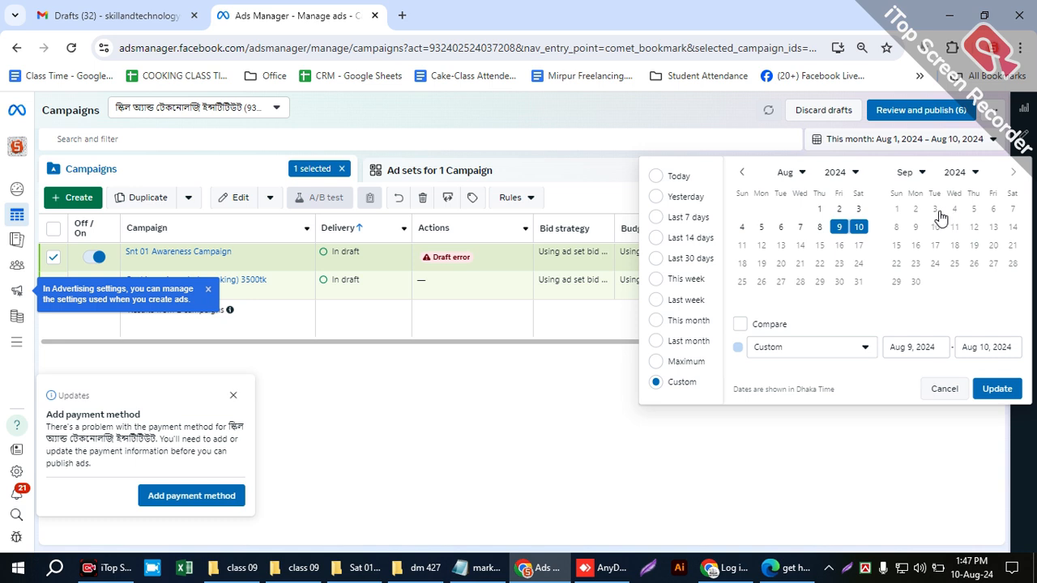
left_click(916, 172)
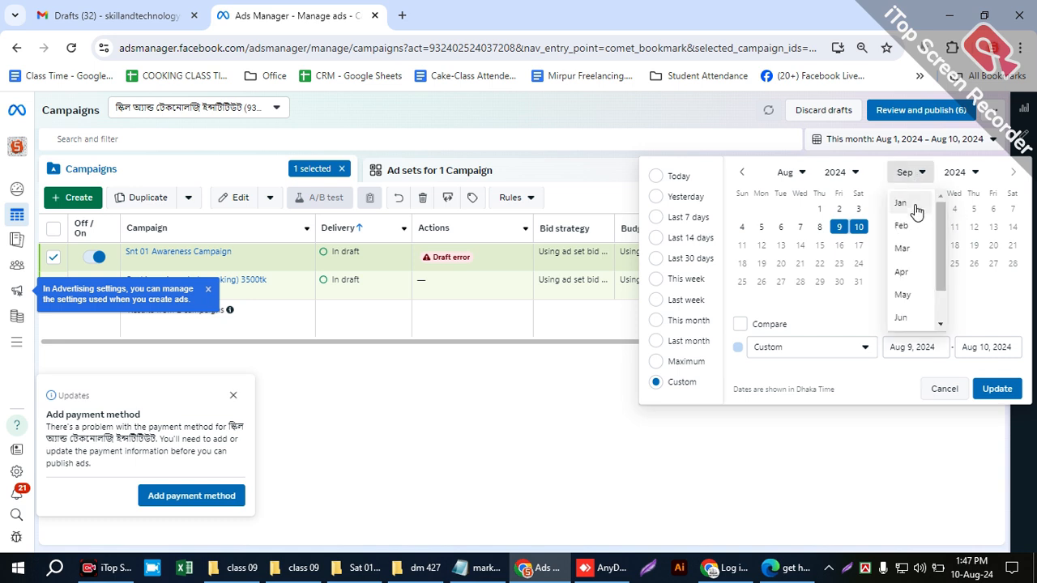
scroll(900, 268, "down", 1)
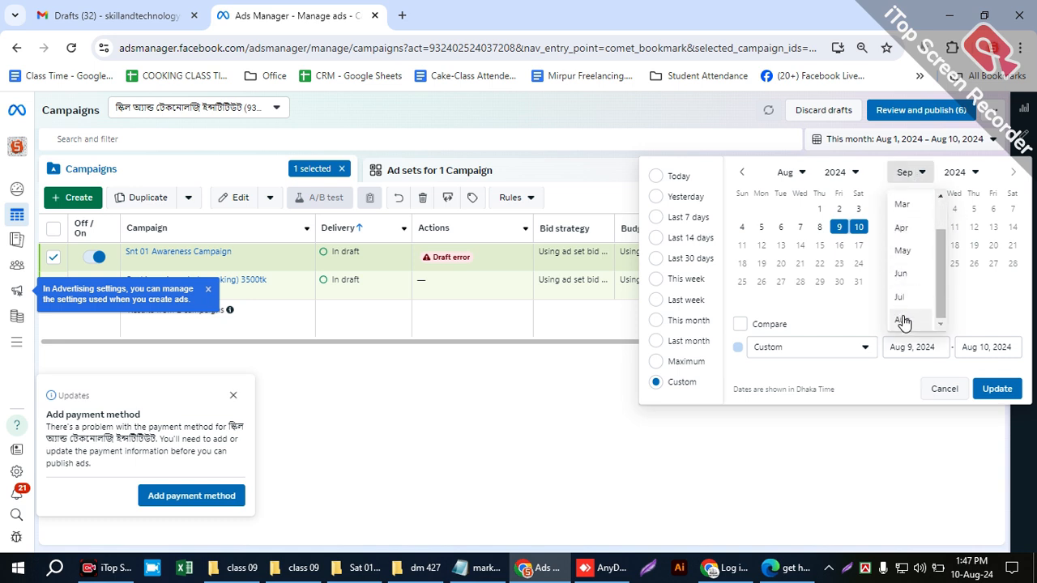
left_click(902, 321)
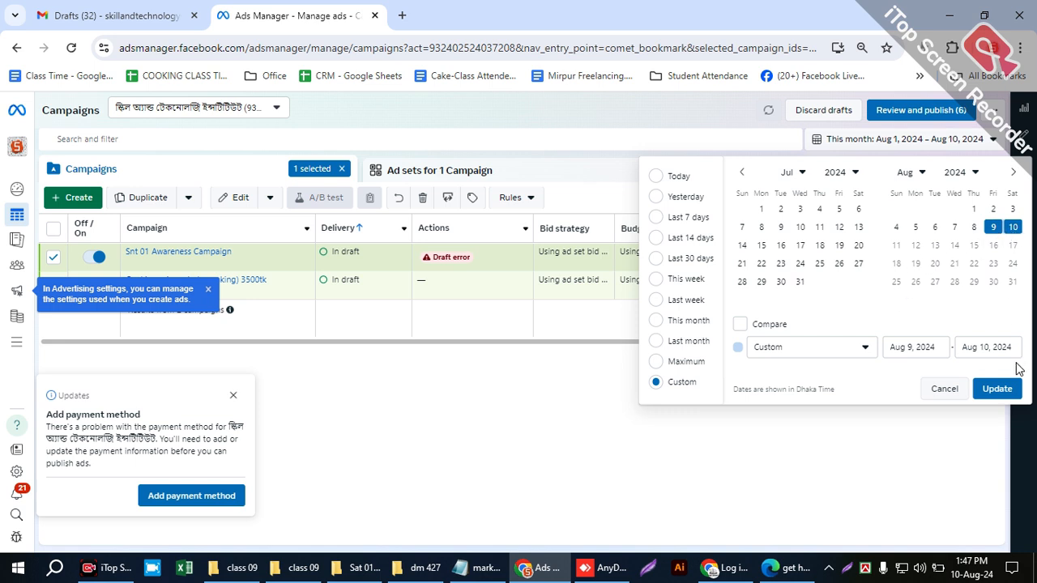
left_click(995, 389)
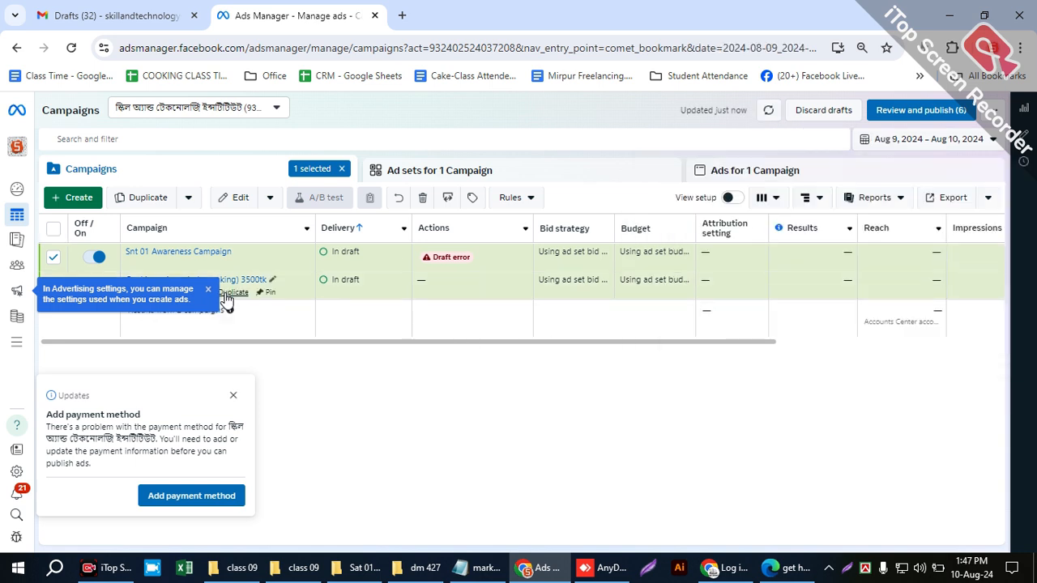
left_click(892, 146)
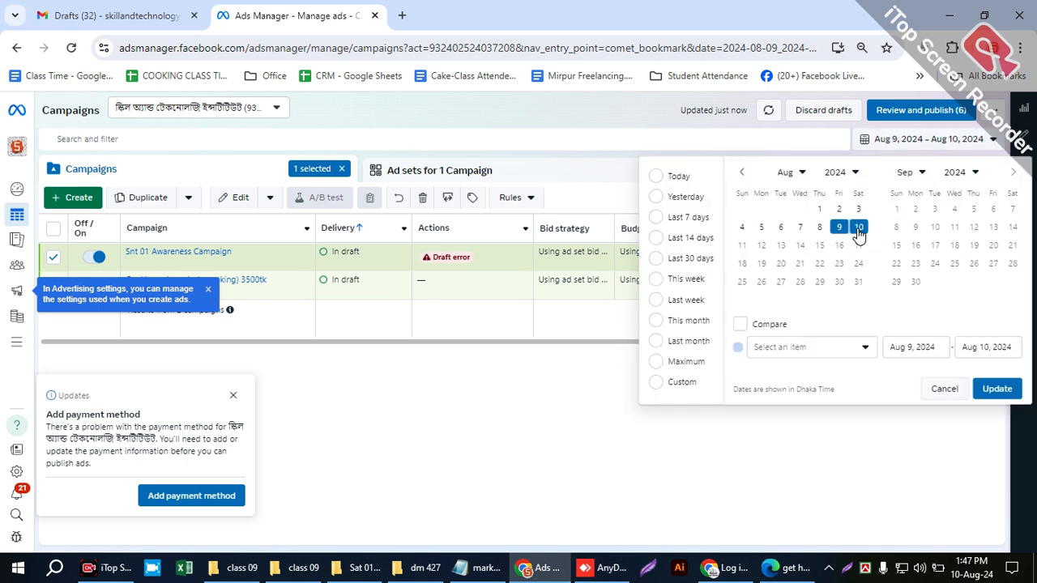
left_click(997, 388)
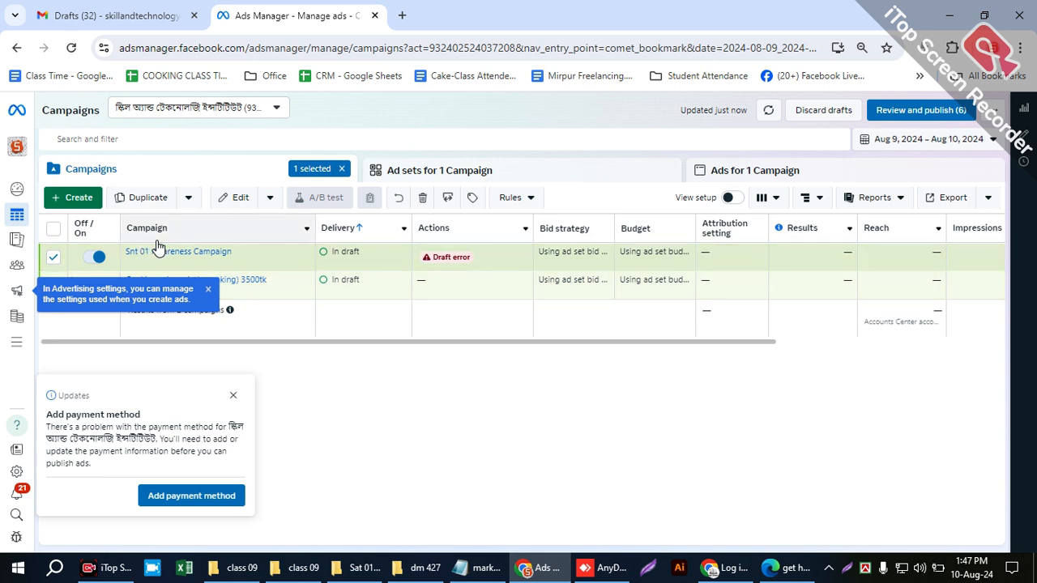
- Dismiss the payment method notice and the Advertising settings tip, and clear the campaign selection
left_click(233, 394)
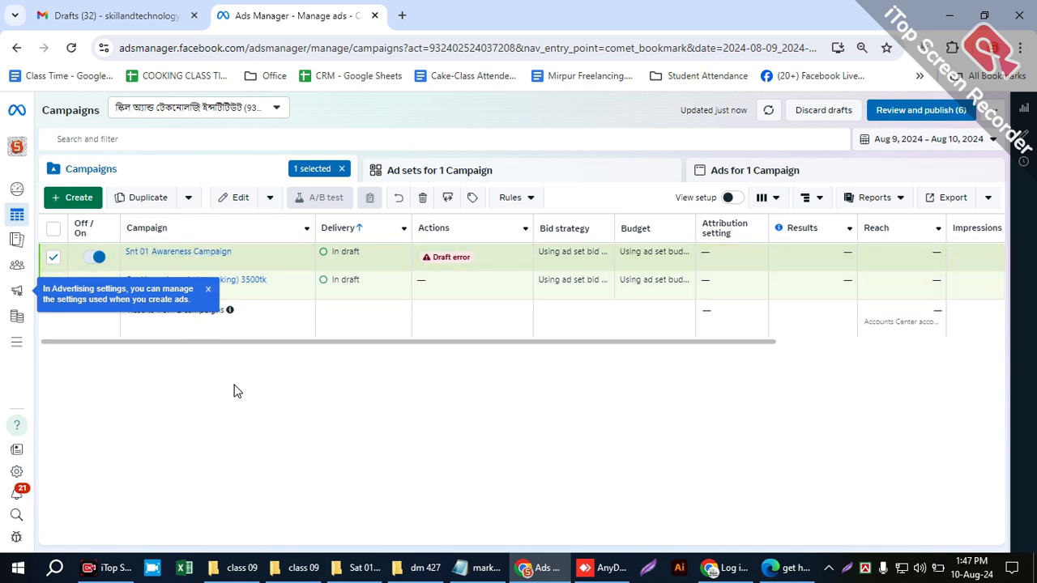
left_click(205, 292)
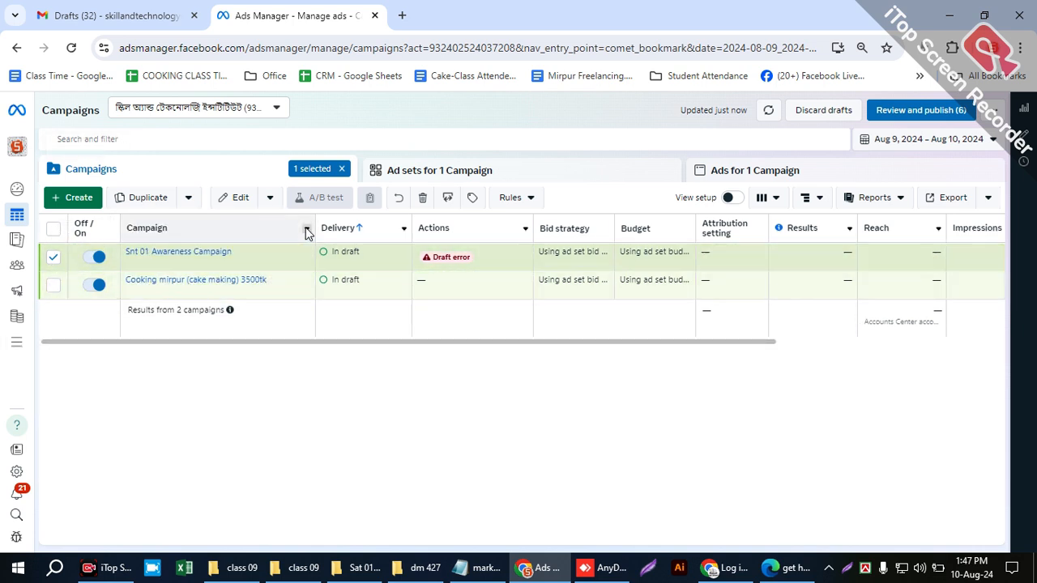
left_click(341, 170)
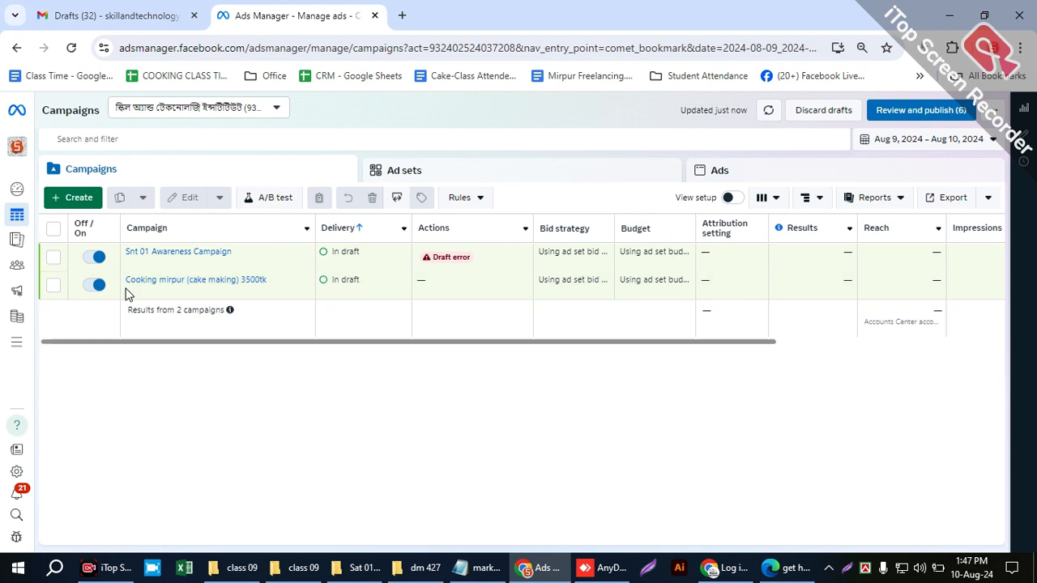
mouse_move(10, 296)
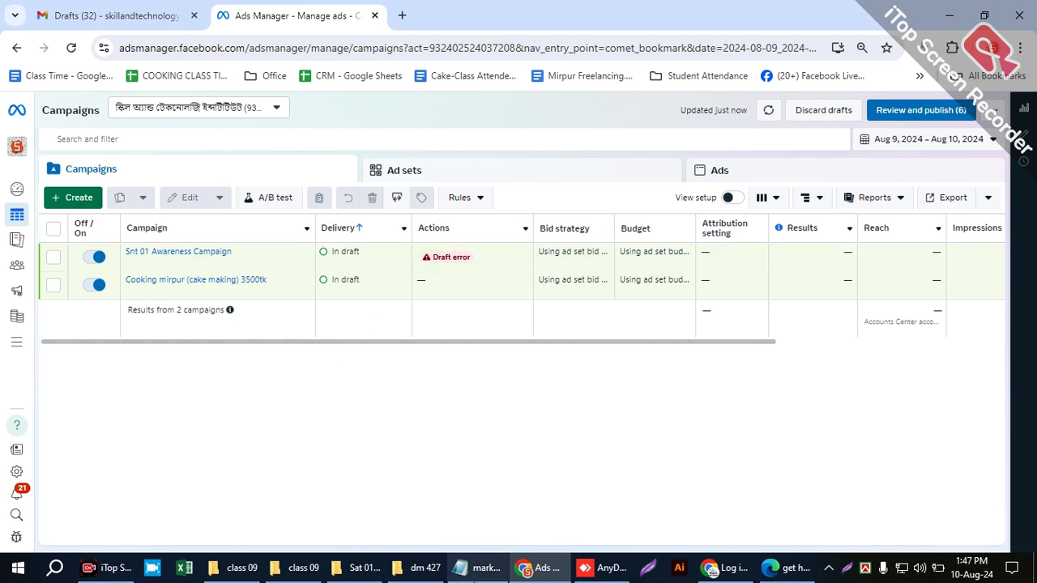
- Switch to the Notepad class notes, add "()" after "top of the funnel" on the tofu line, and save the file
left_click(478, 567)
scroll(112, 386, "up", 10)
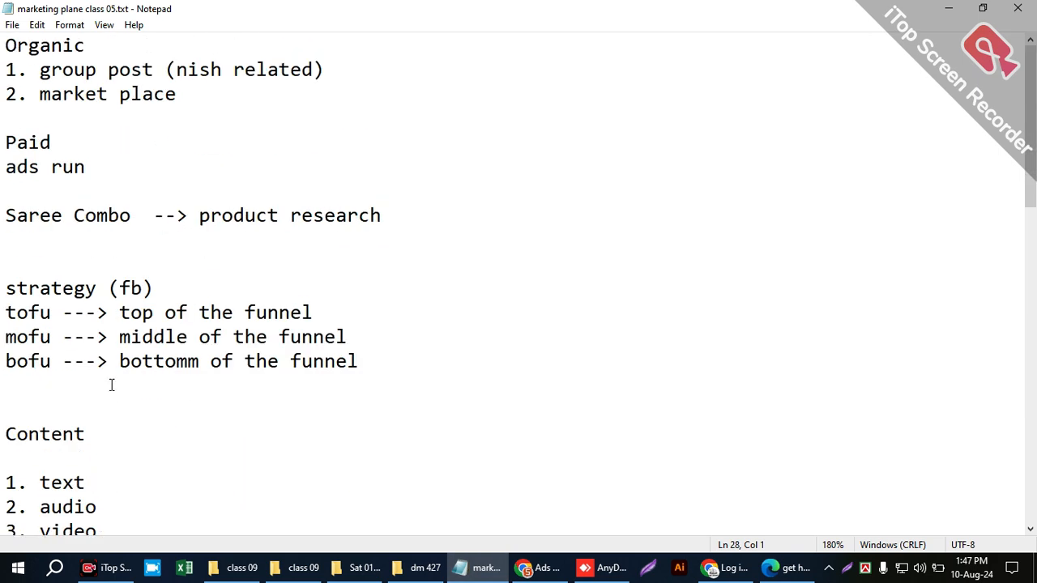
left_click_drag(126, 312, 335, 312)
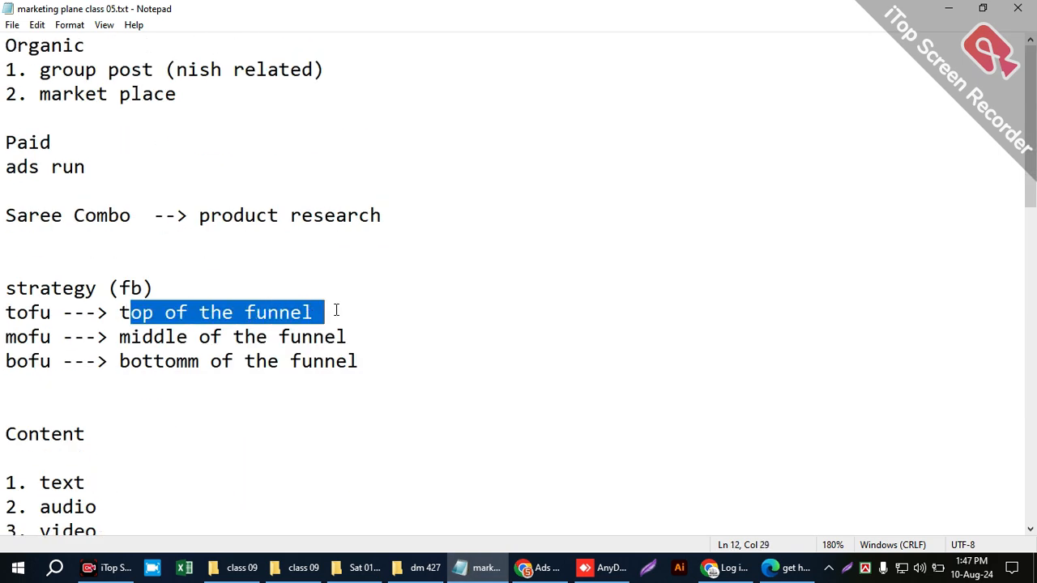
left_click(349, 307)
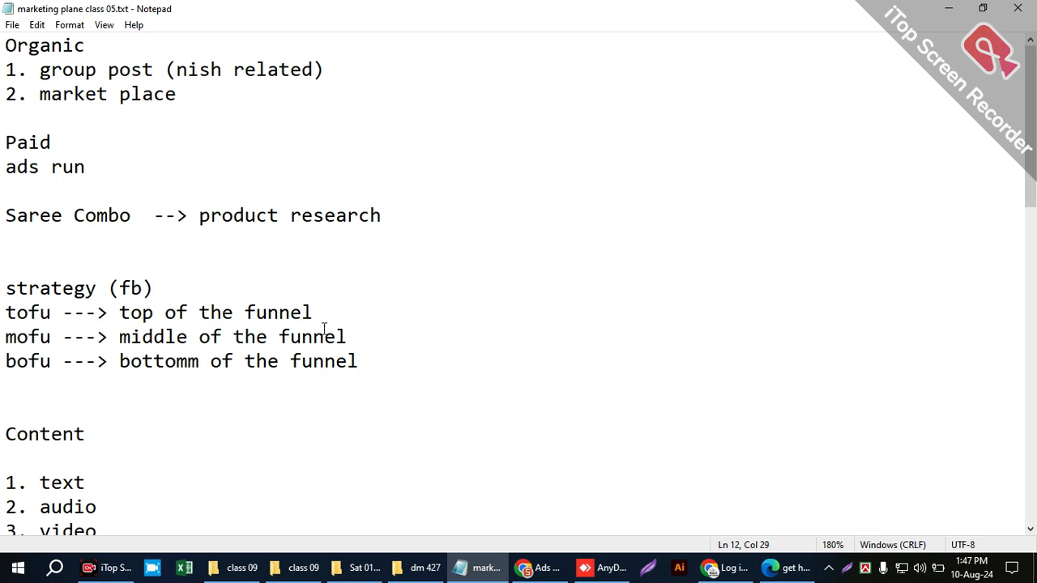
type("()")
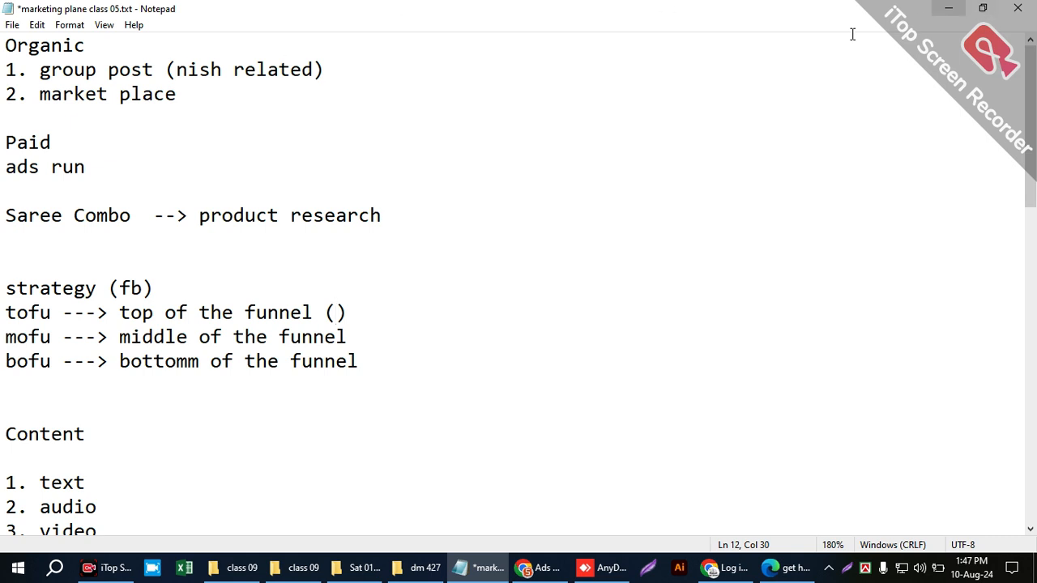
key("ctrl+s")
- Show the funnel strategy notes in a smaller window over Ads Manager, and minimize them
left_click_drag(921, 8, 643, 222)
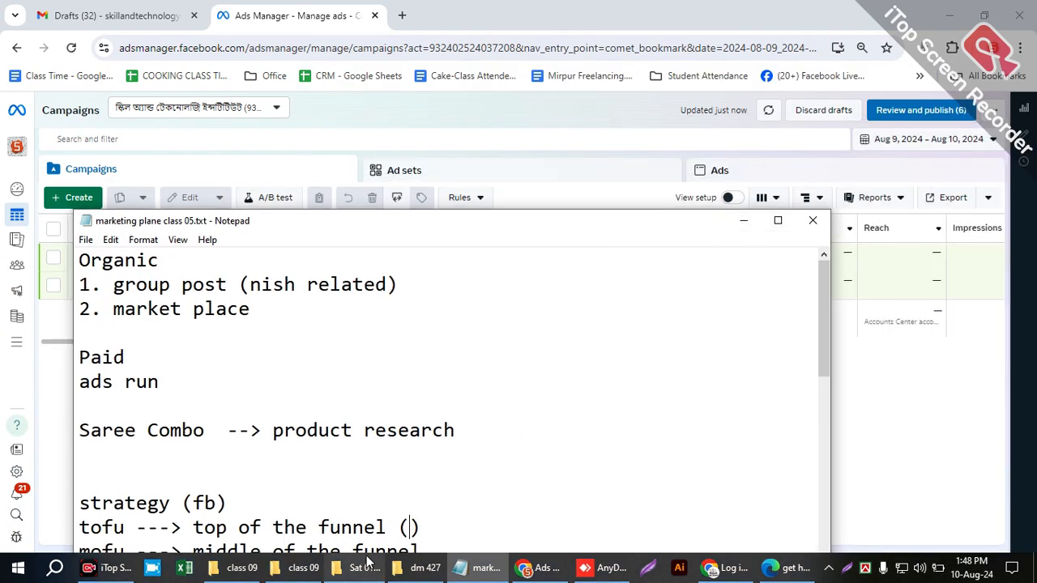
scroll(289, 493, "down", 2)
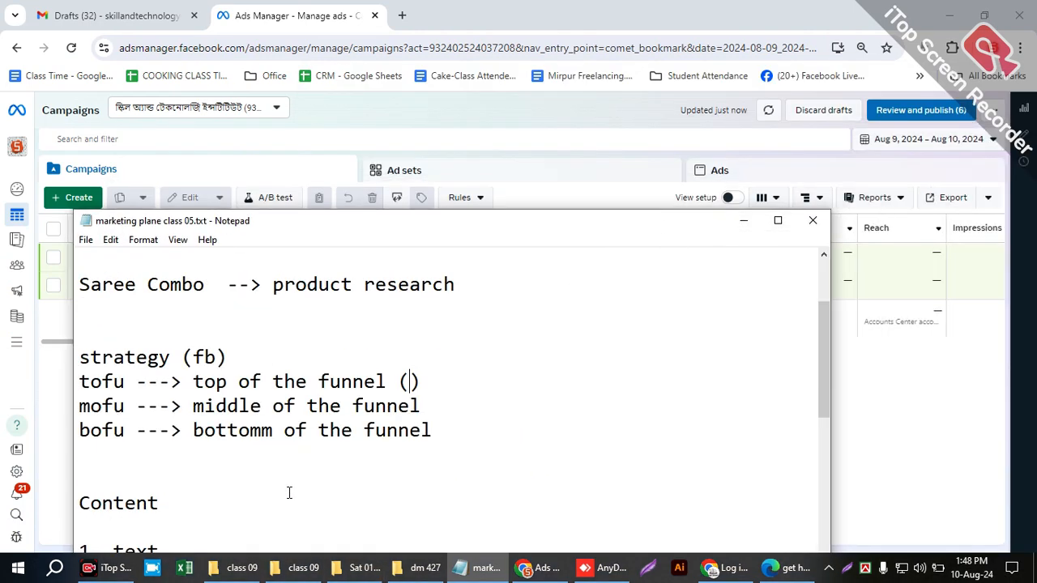
left_click(744, 220)
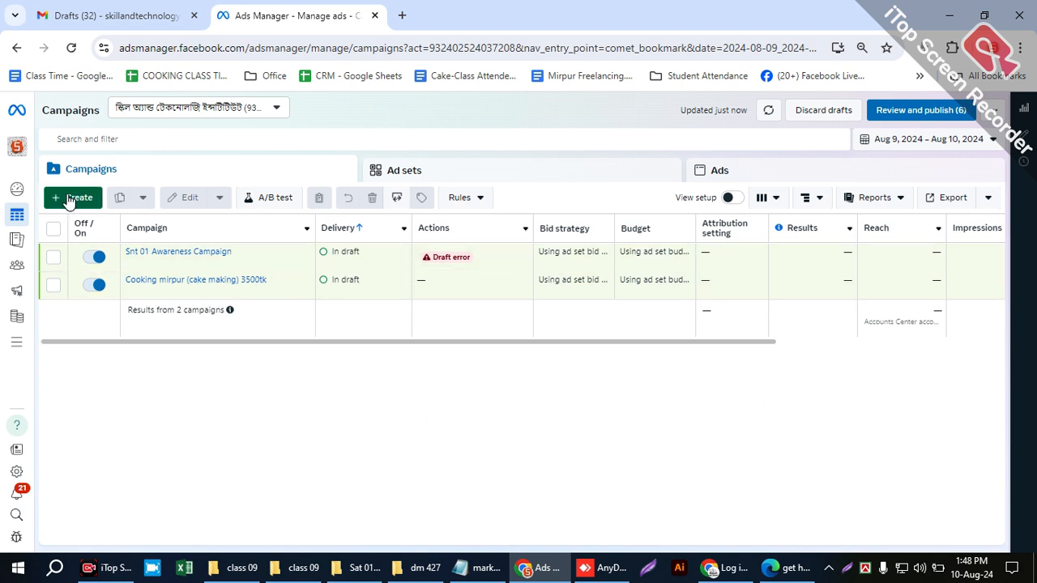
- Open Billing & payments for the ad account and review its payment activity
mouse_move(18, 316)
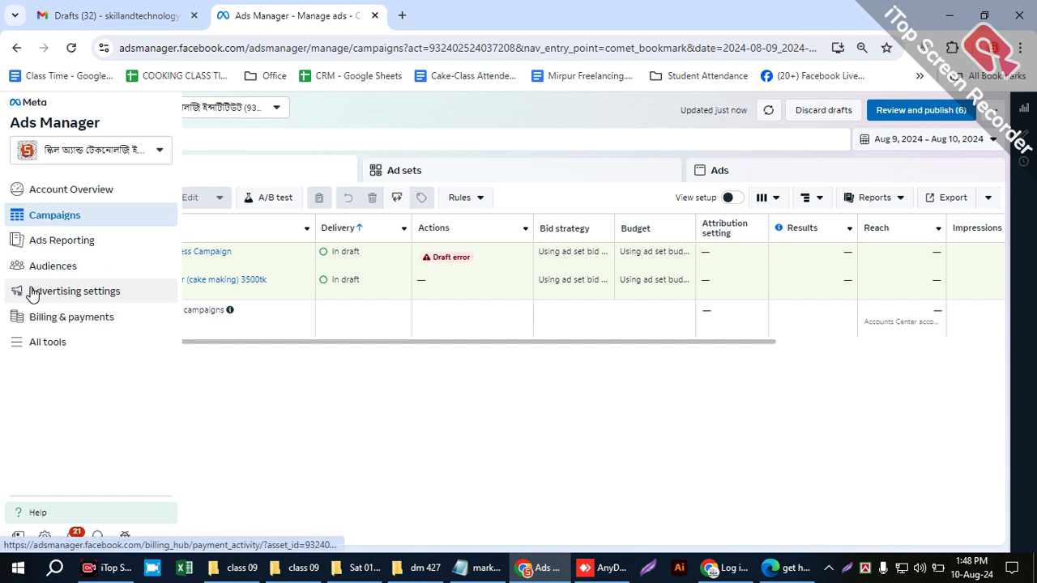
left_click(84, 321)
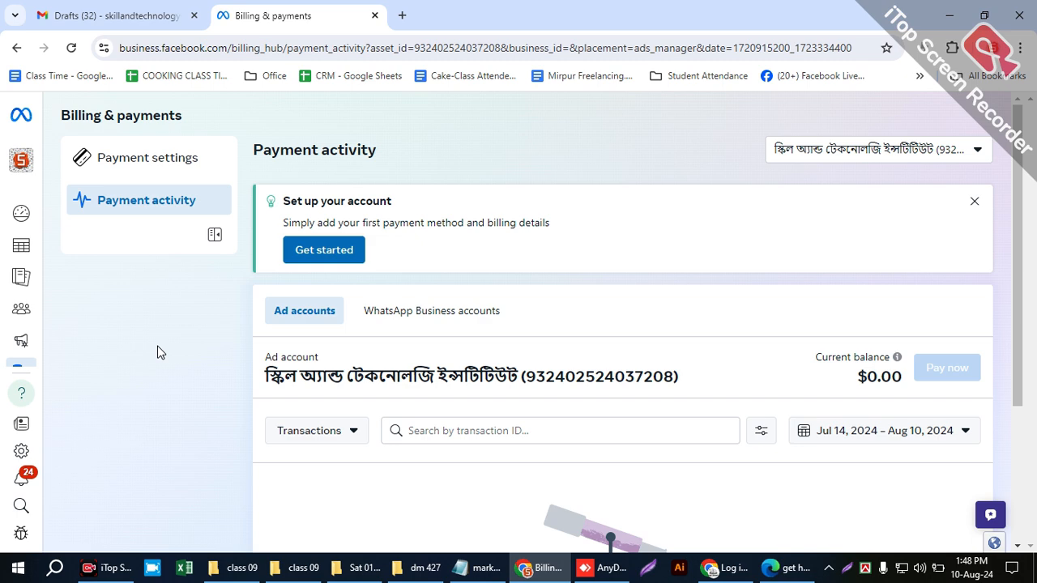
scroll(783, 435, "down", 3)
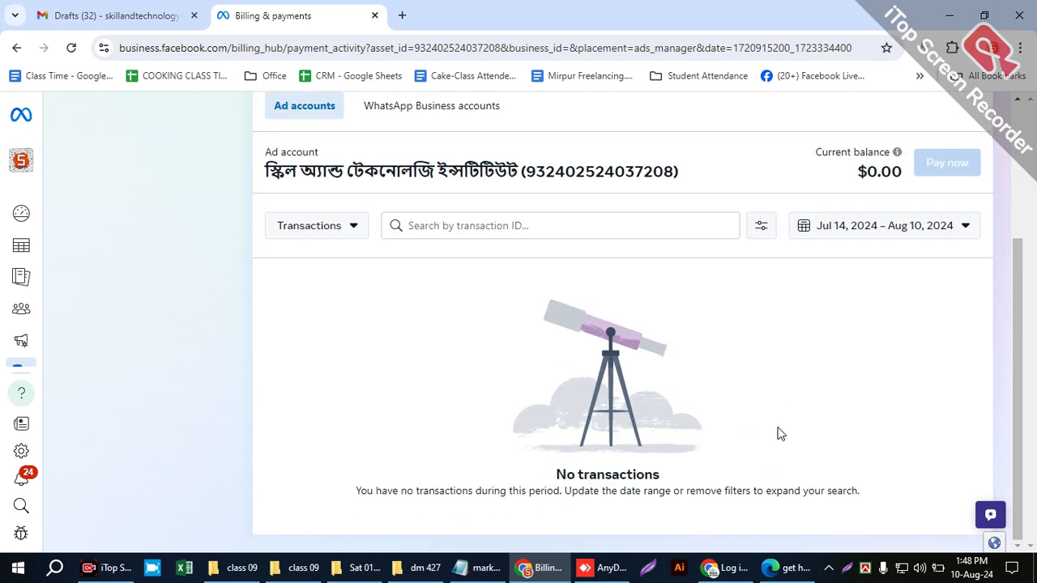
scroll(762, 435, "up", 1)
scroll(761, 434, "up", 1)
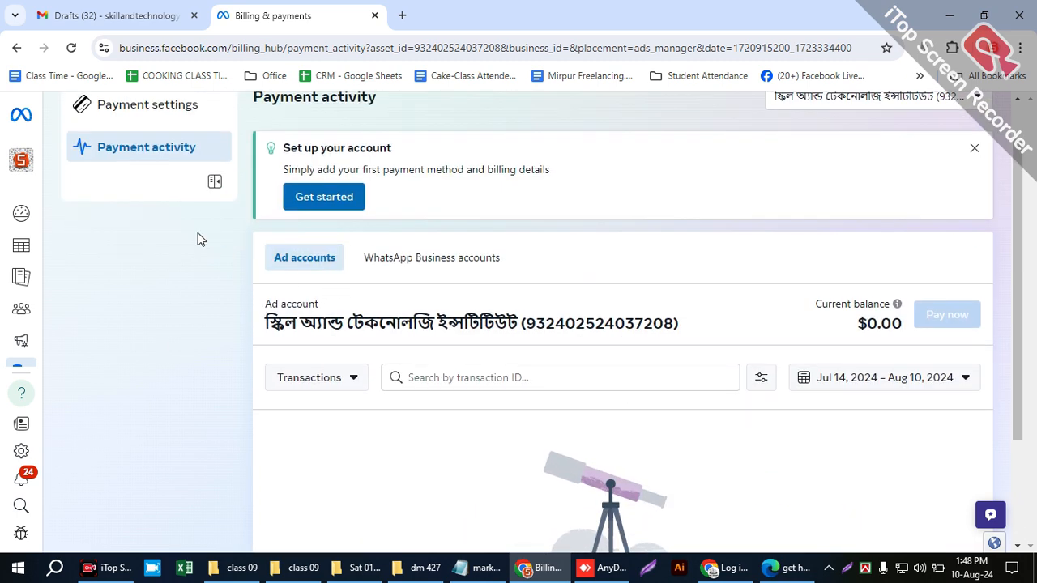
scroll(160, 233, "up", 1)
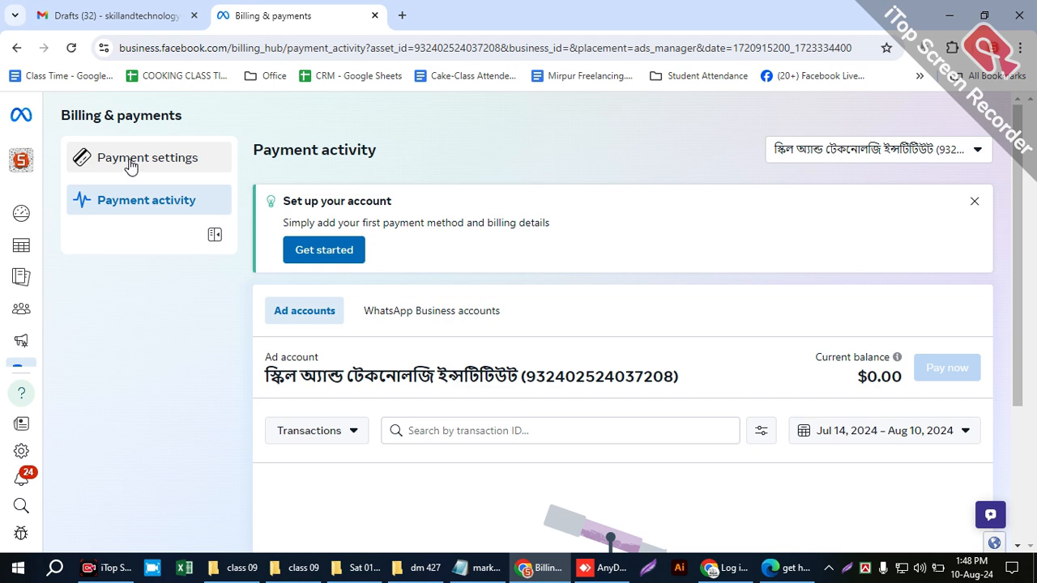
- Review the ad account's payment settings and start adding a payment method
left_click(130, 165)
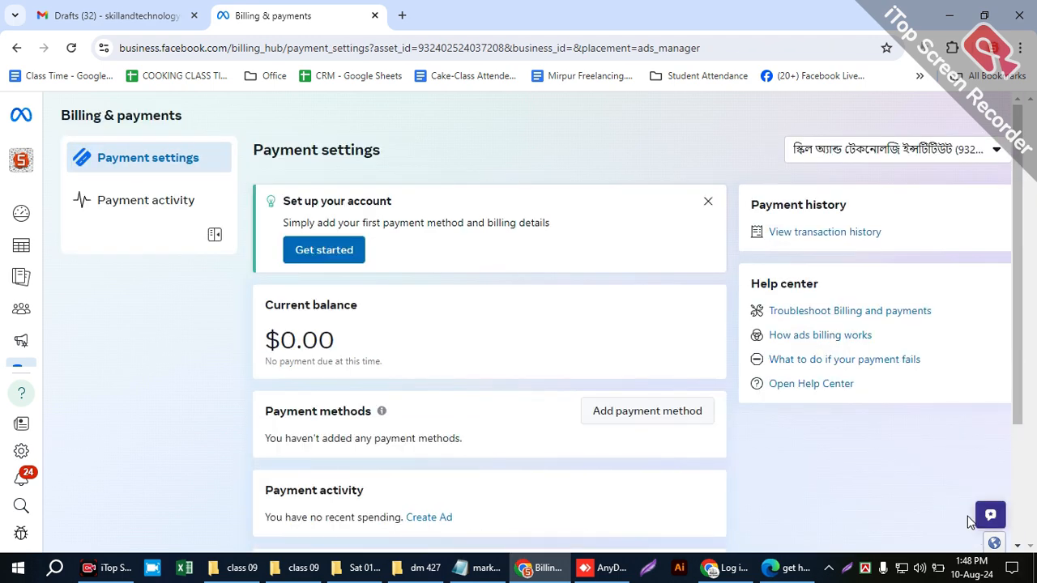
scroll(405, 324, "down", 2)
scroll(688, 416, "up", 2)
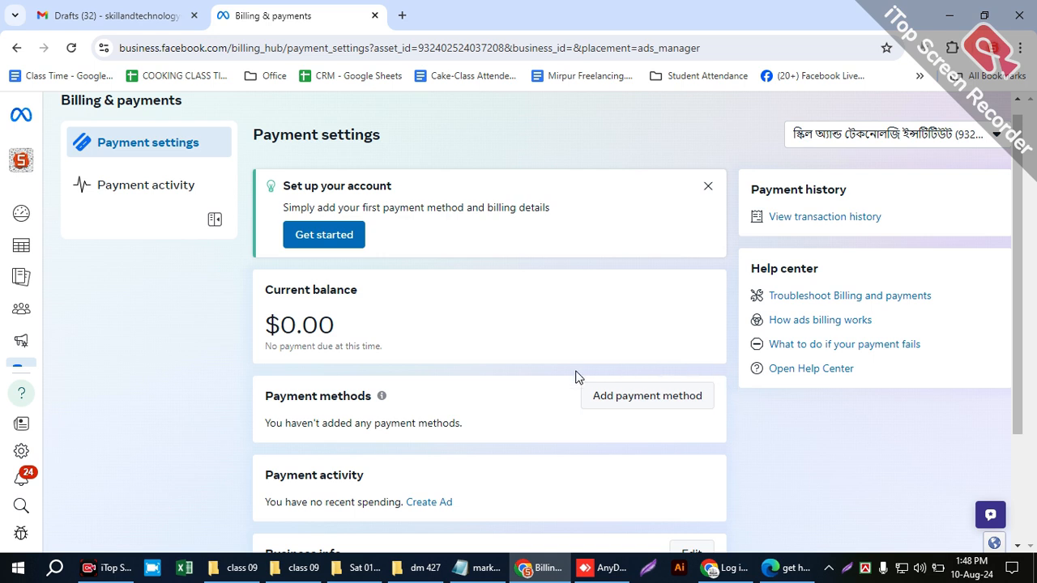
left_click(654, 398)
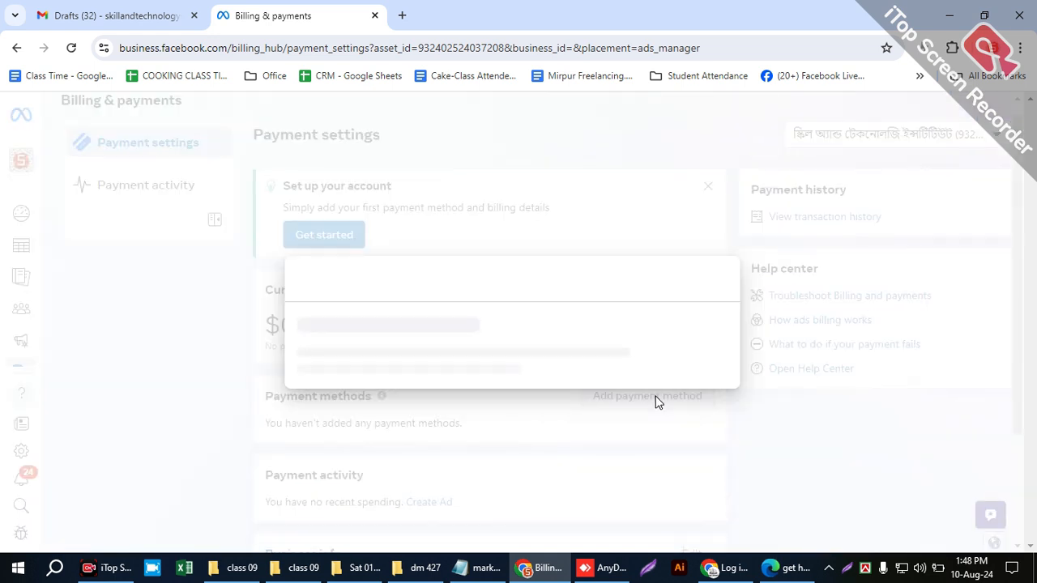
- Search Google for "dual currency debit card" in a new browser tab
left_click(400, 11)
type("dual")
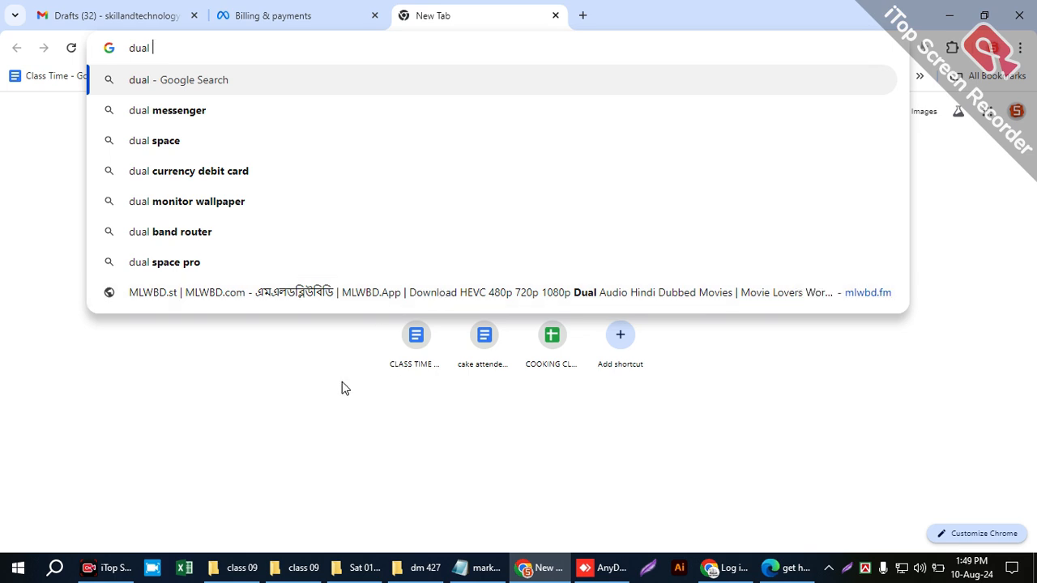
left_click(240, 172)
- Examine the business and tax info in the Add payment information dialog, and compare with the dual currency card search results
left_click(345, 18)
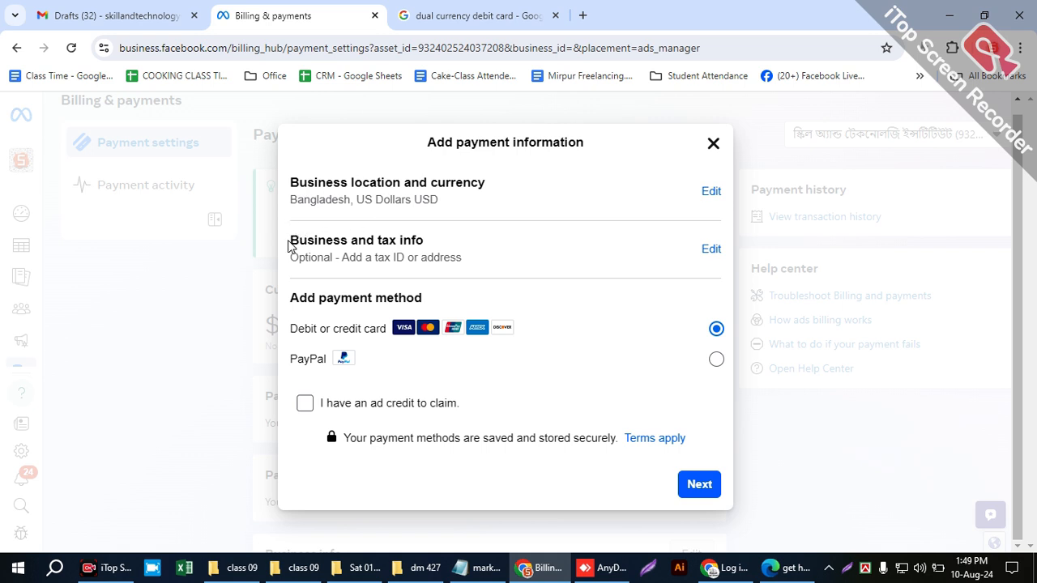
left_click_drag(287, 246, 466, 267)
left_click(497, 261)
left_click_drag(465, 259, 282, 247)
left_click(479, 257)
left_click_drag(393, 231, 470, 238)
left_click(470, 238)
left_click(521, 16)
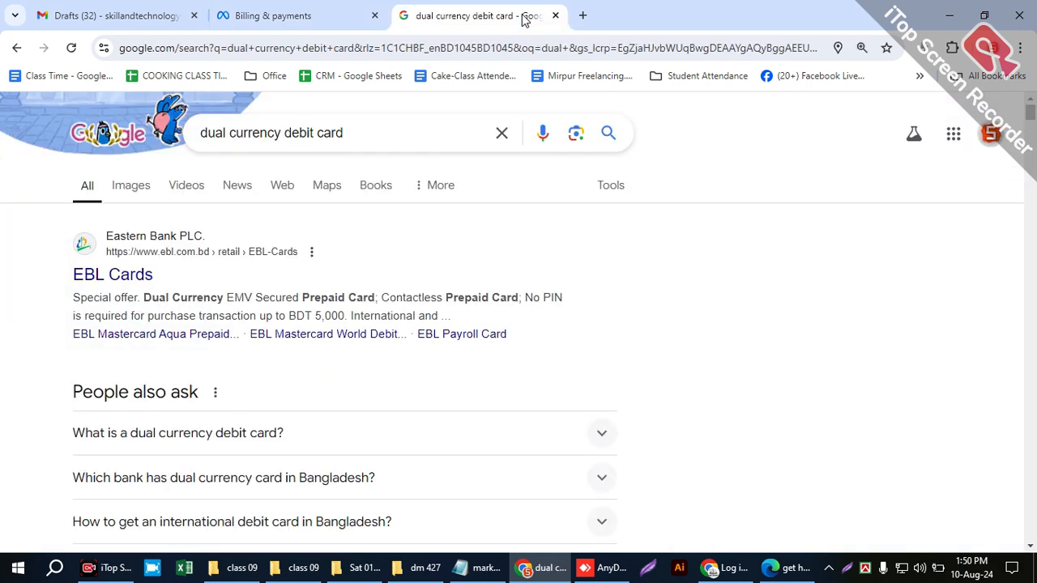
left_click(317, 24)
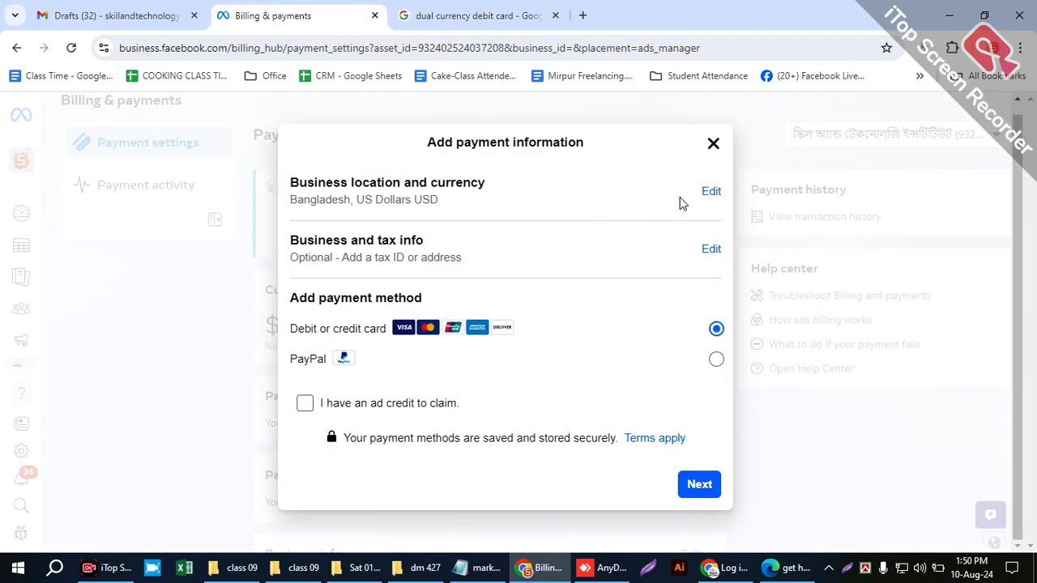
left_click(487, 16)
left_click(474, 45)
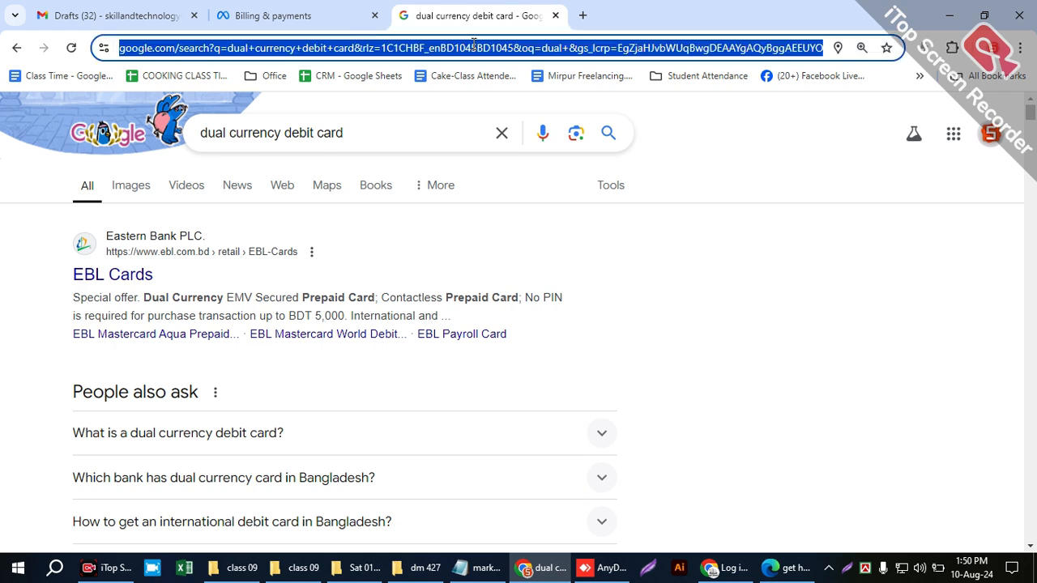
type("cpde")
key("BackSpace")
key("BackSpace")
key("BackSpace")
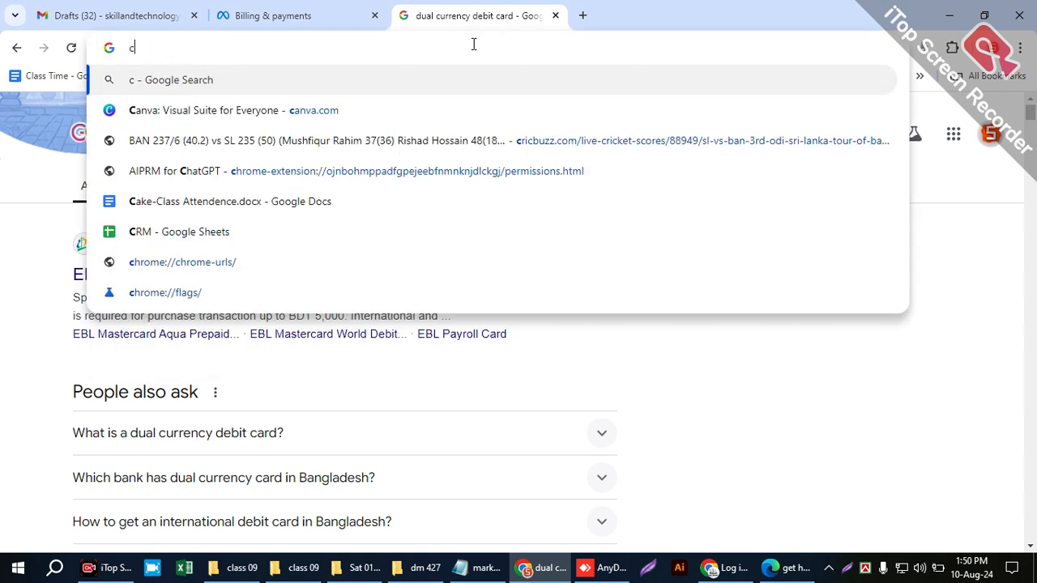
key("BackSpace")
type("cod")
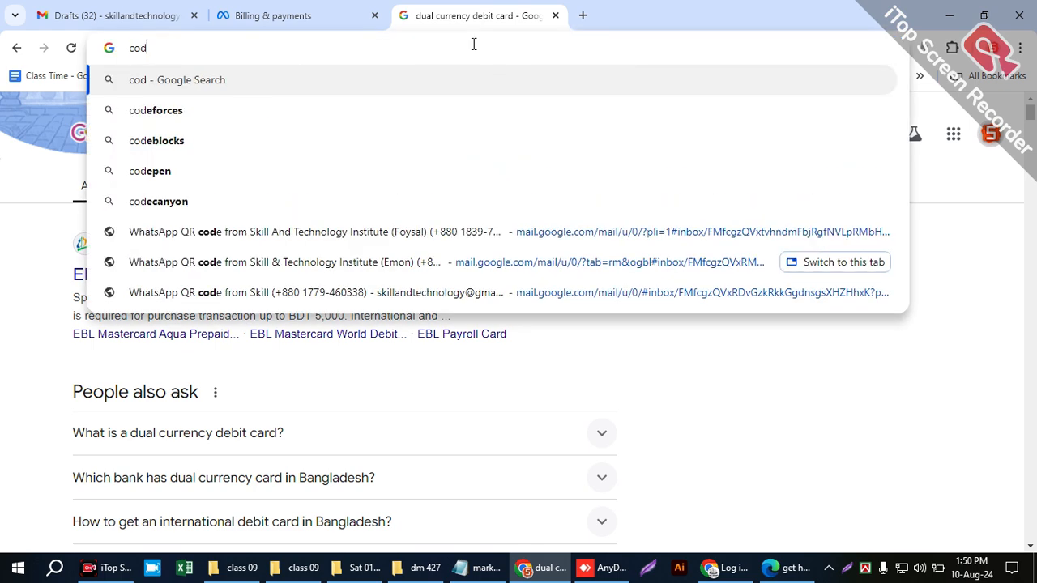
key("BackSpace")
key("BackSpace")
key("BackSpace")
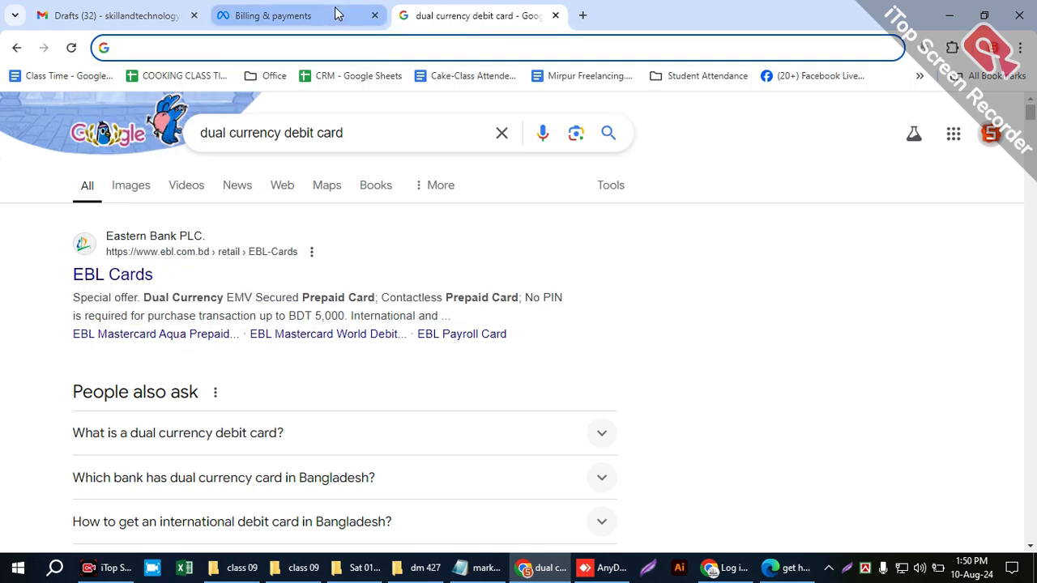
left_click(289, 12)
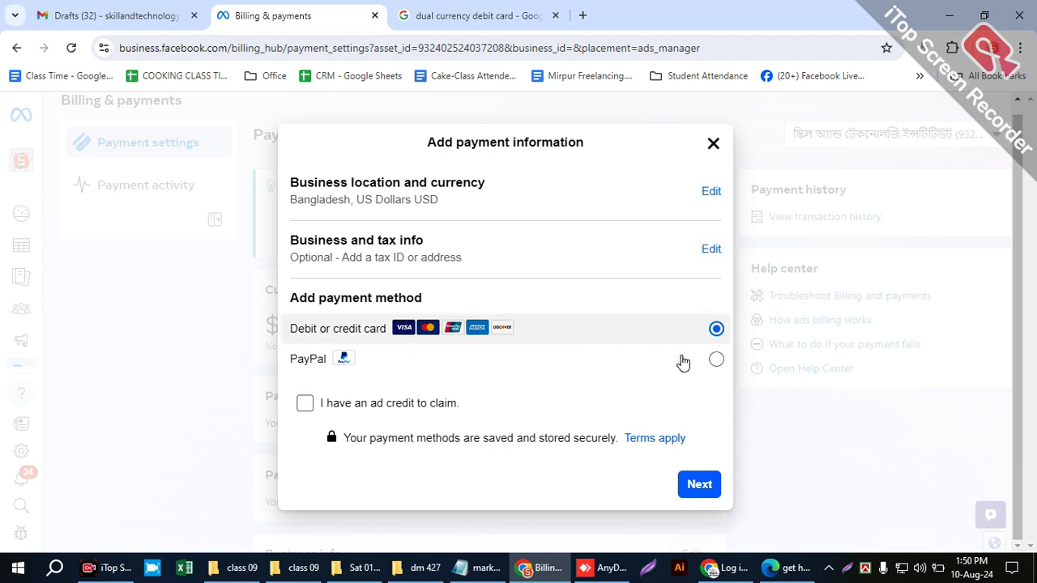
- Compare the PayPal and card options, continue with debit or credit card, and examine the card details form
left_click(716, 361)
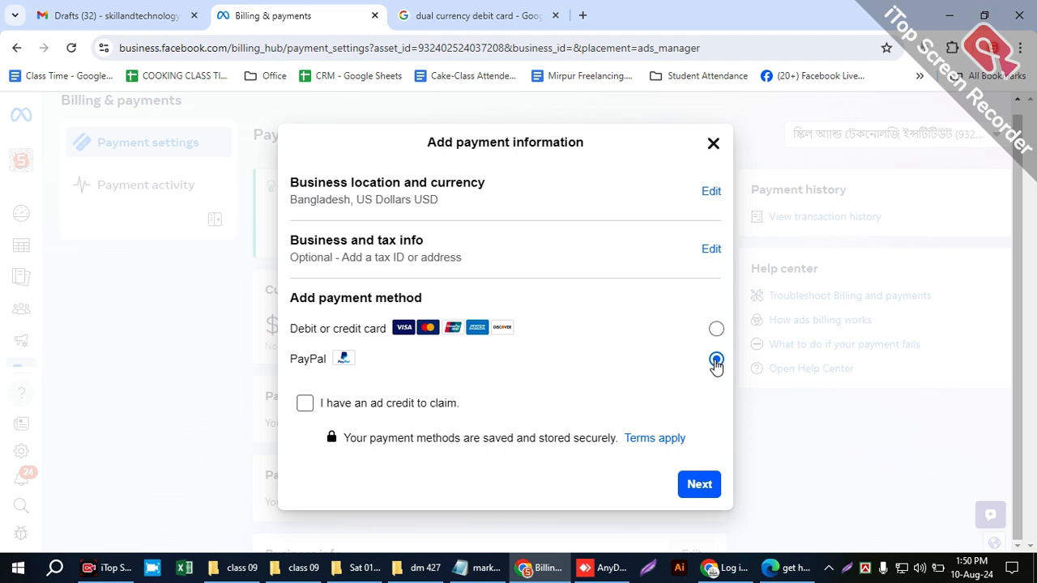
left_click(716, 329)
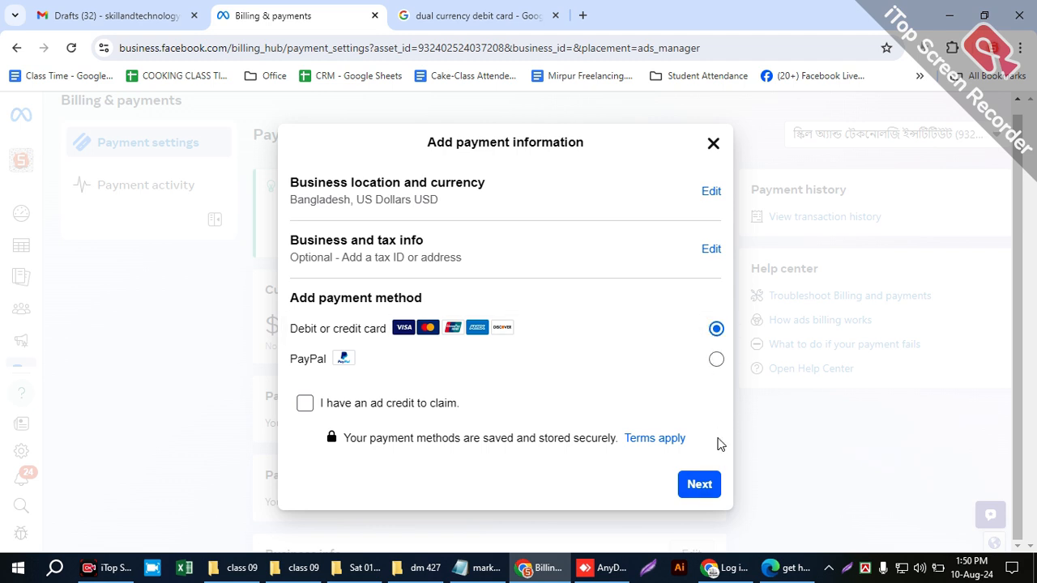
left_click(702, 491)
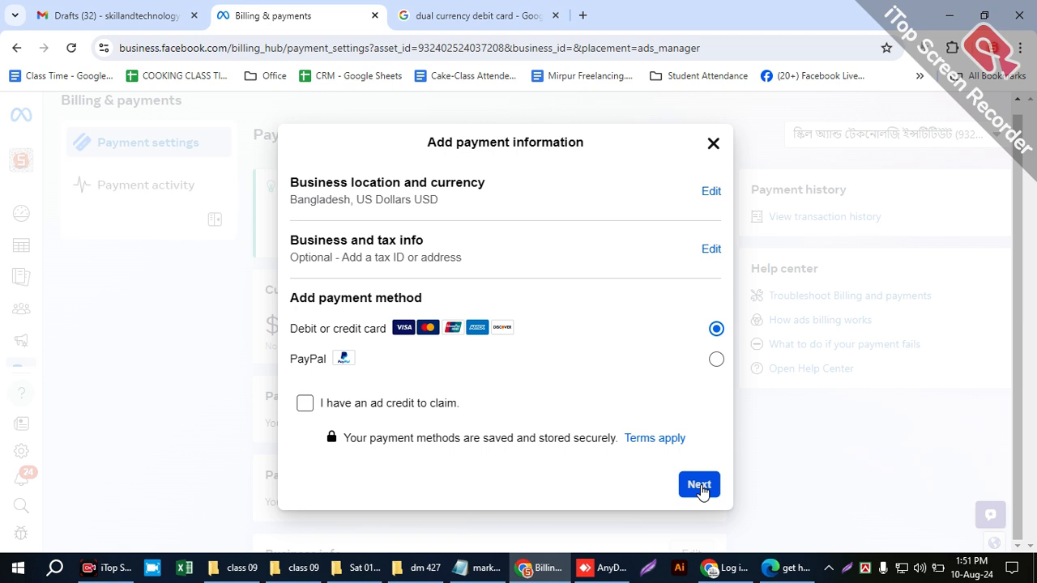
left_click(702, 483)
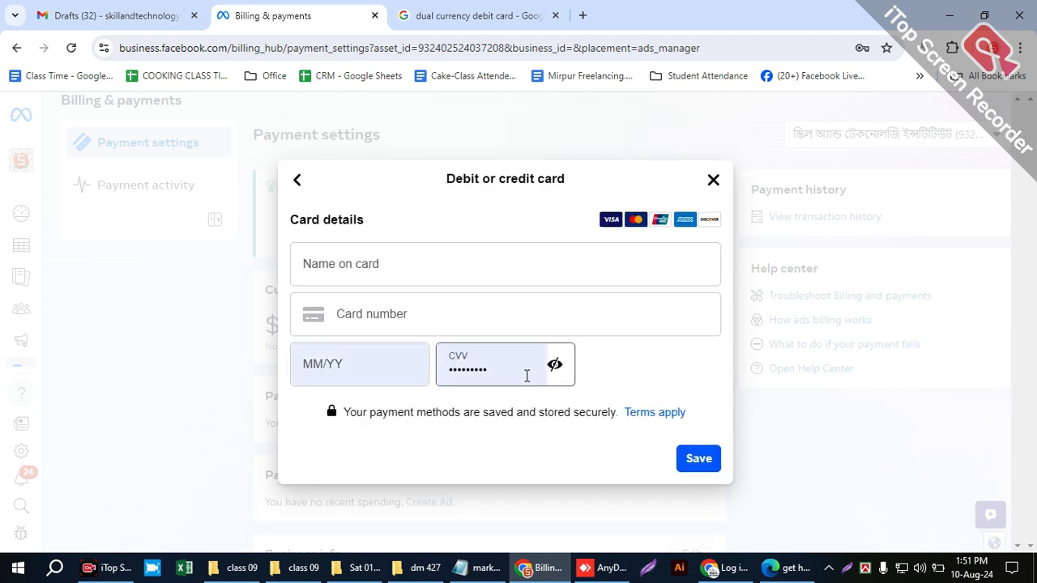
left_click(555, 366)
left_click(554, 368)
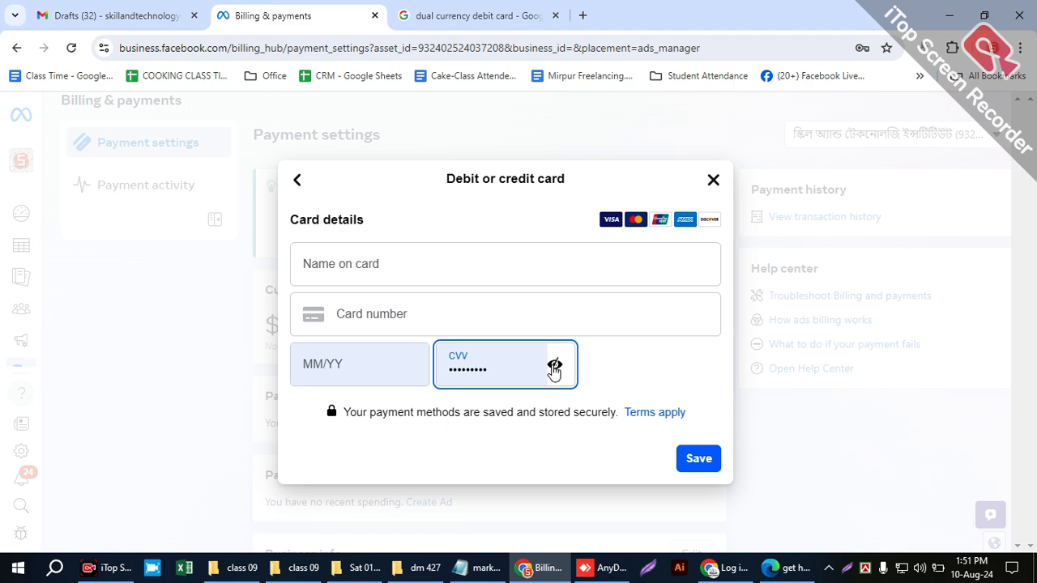
- Close the payment information dialog without adding a card and highlight the ad account's current balance
left_click(298, 180)
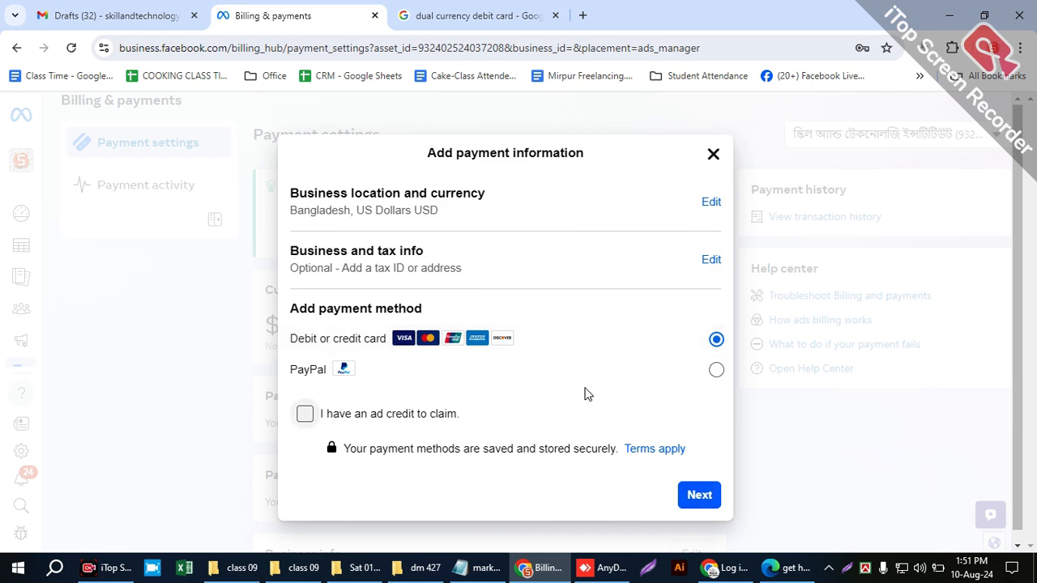
left_click(711, 157)
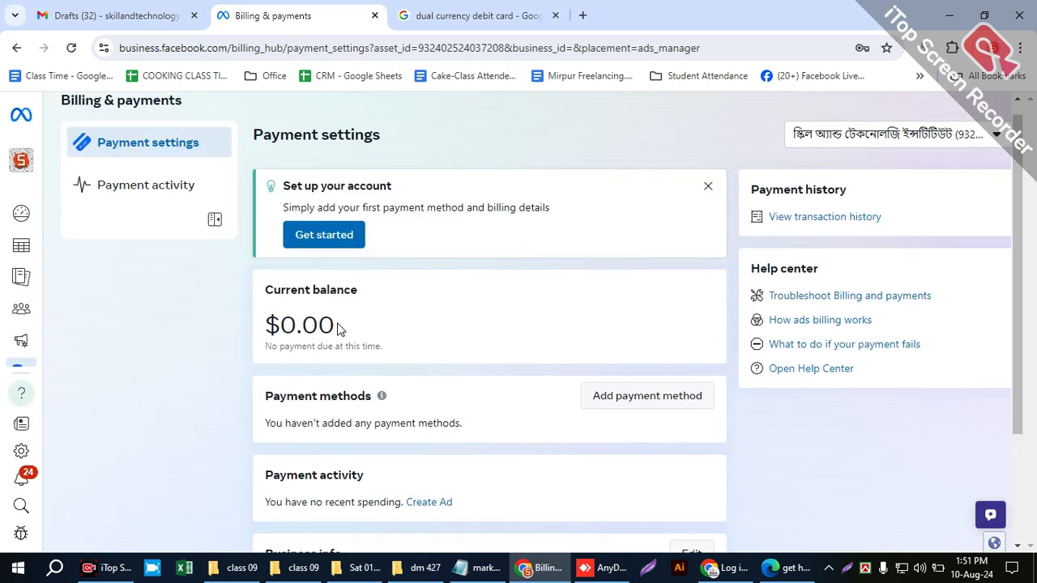
left_click_drag(342, 329, 265, 329)
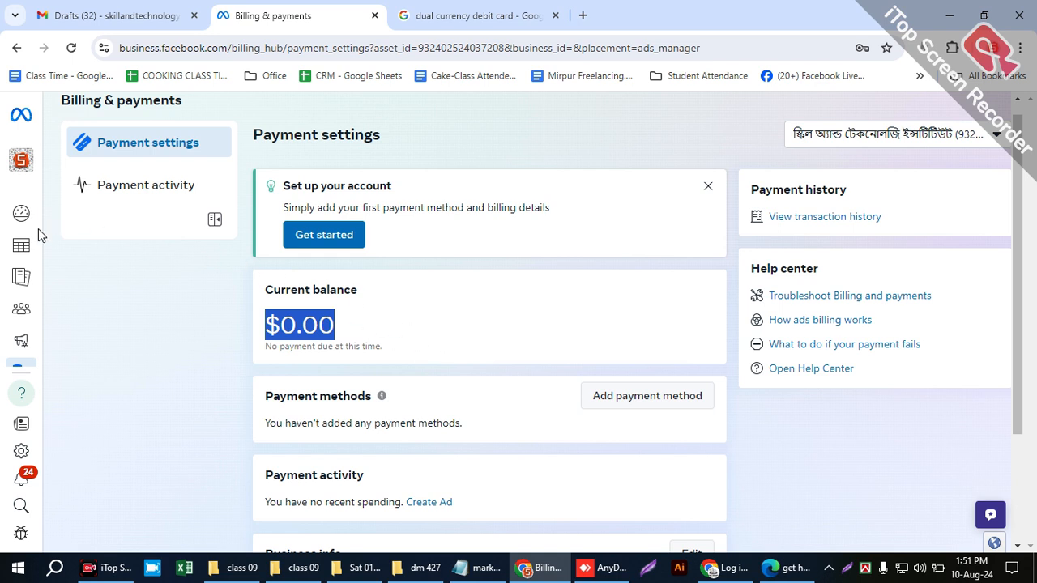
- Open the Account Overview, decline the browser's password update, and review the setup requirements for running ads
mouse_move(30, 370)
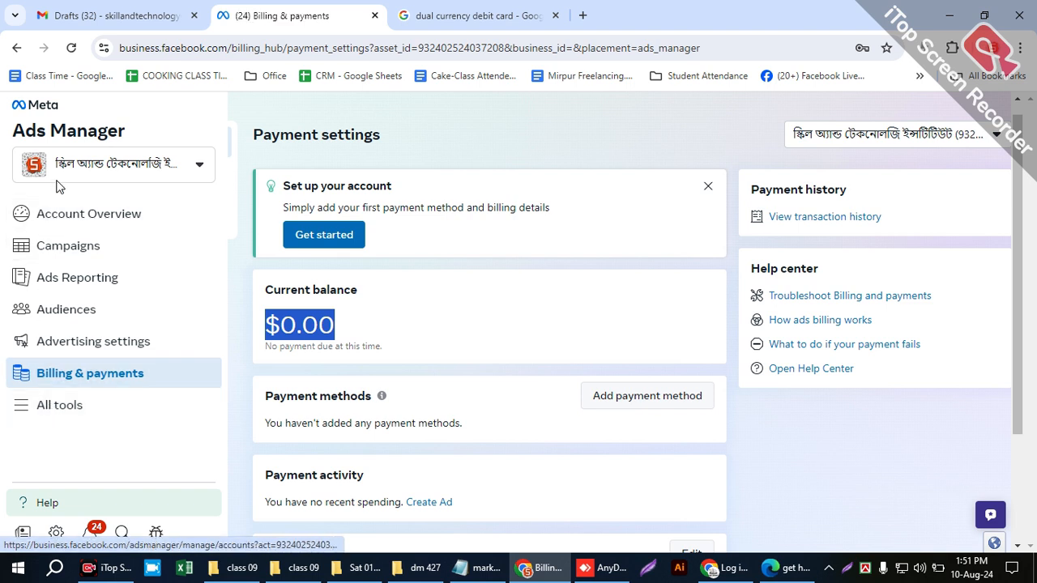
left_click(59, 220)
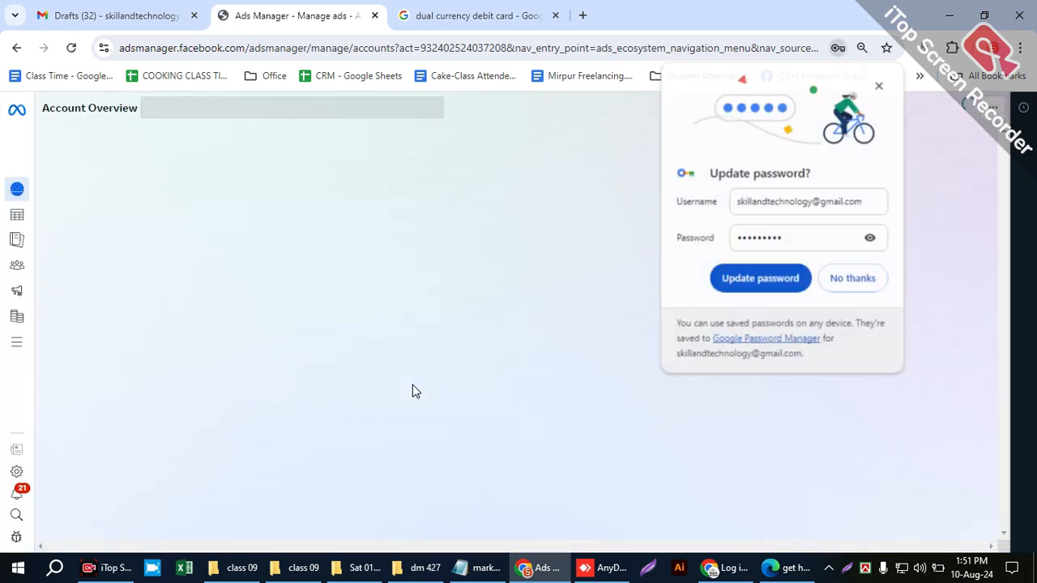
left_click(853, 278)
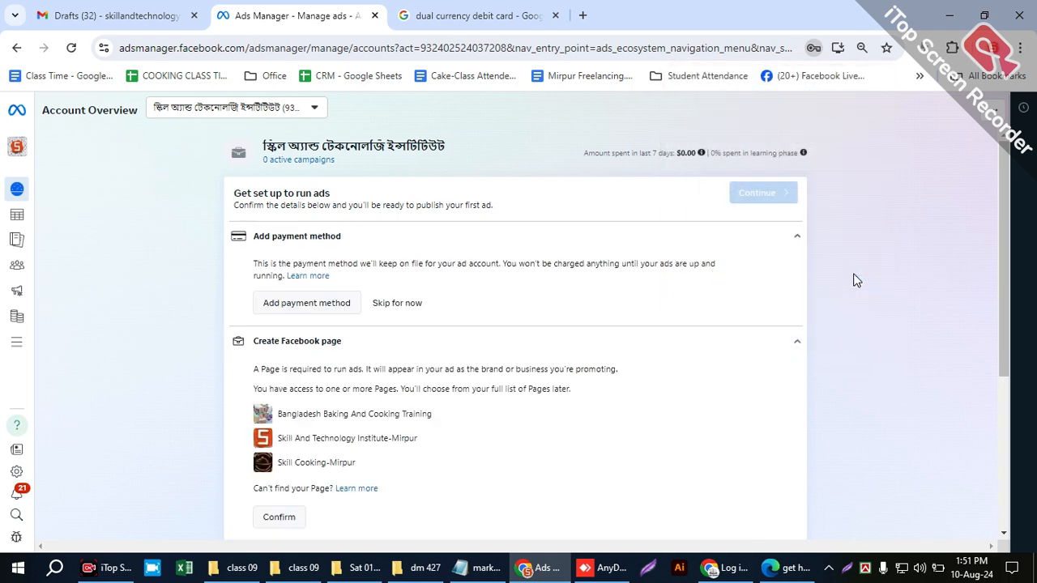
scroll(595, 311, "down", 1)
scroll(595, 317, "down", 3)
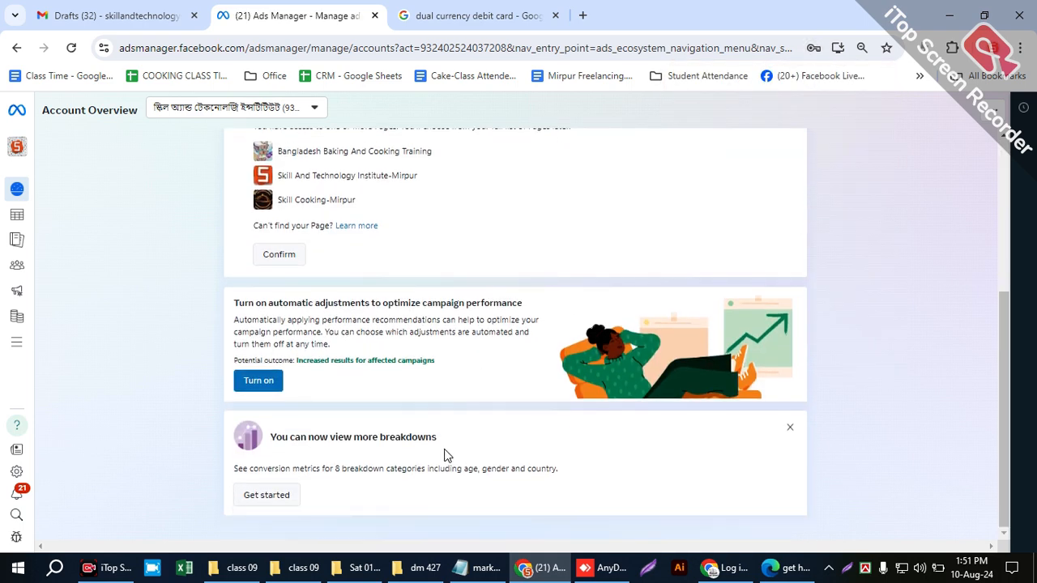
scroll(388, 417, "up", 3)
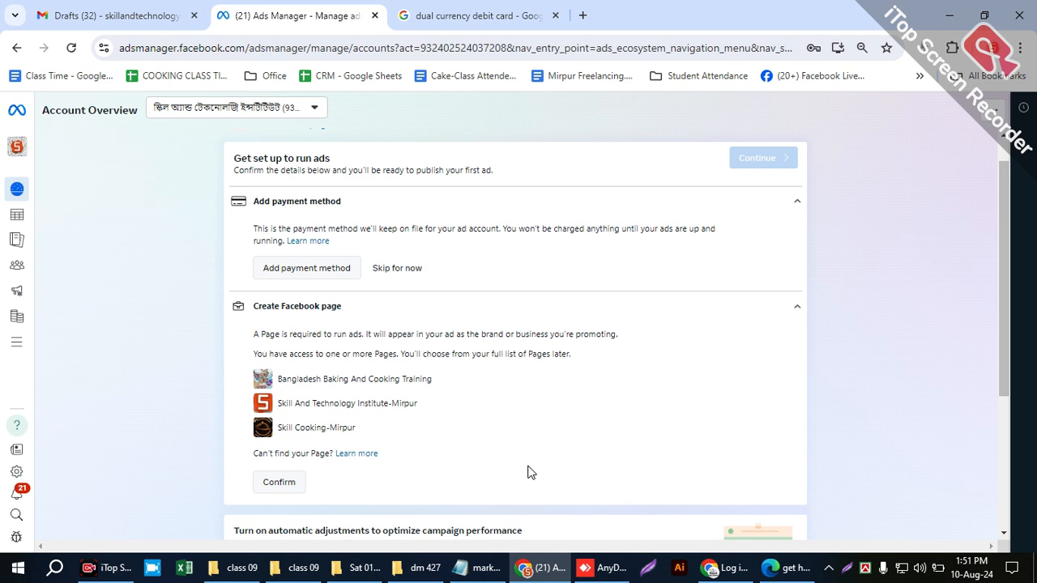
scroll(699, 417, "up", 1)
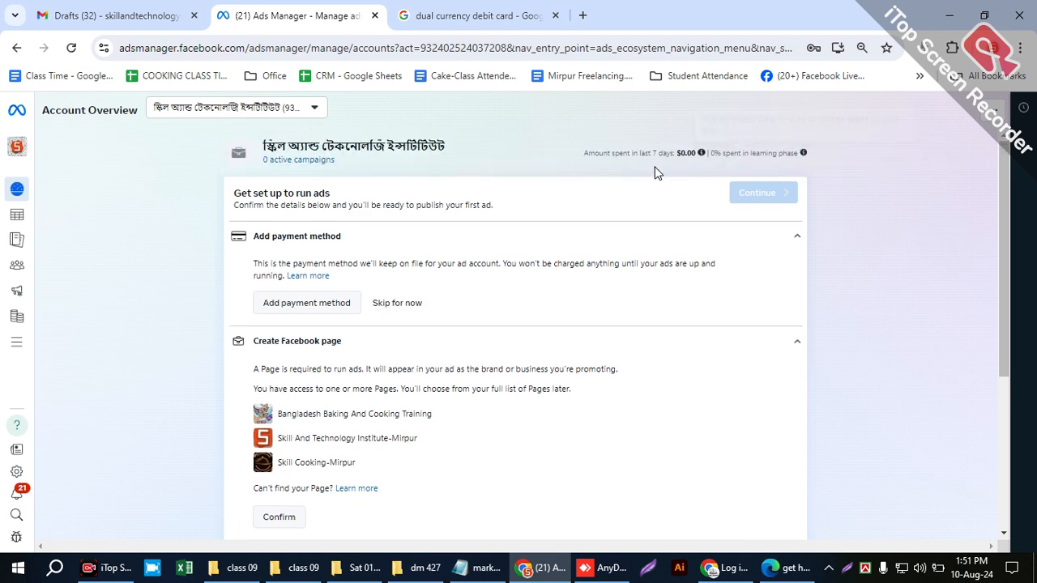
- Return to Billing & payments and review the ad account's payment activity and payment settings
mouse_move(26, 340)
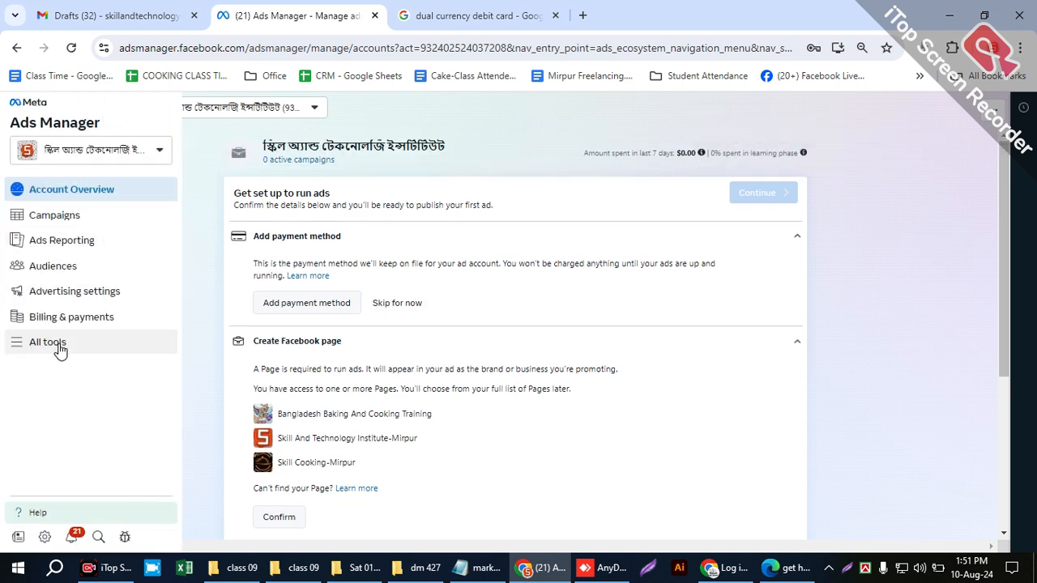
left_click(83, 320)
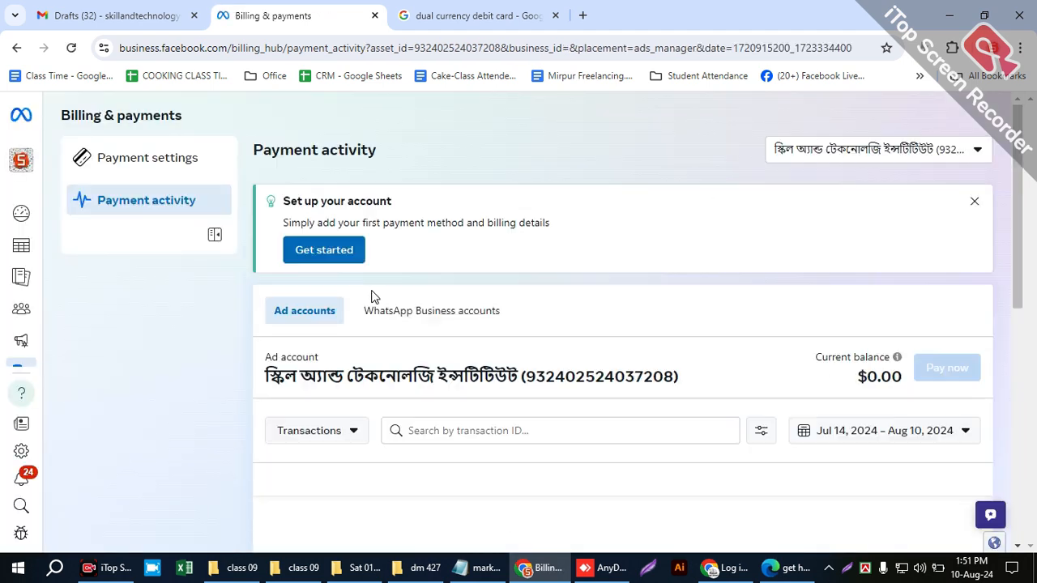
scroll(483, 348, "down", 3)
scroll(502, 350, "up", 3)
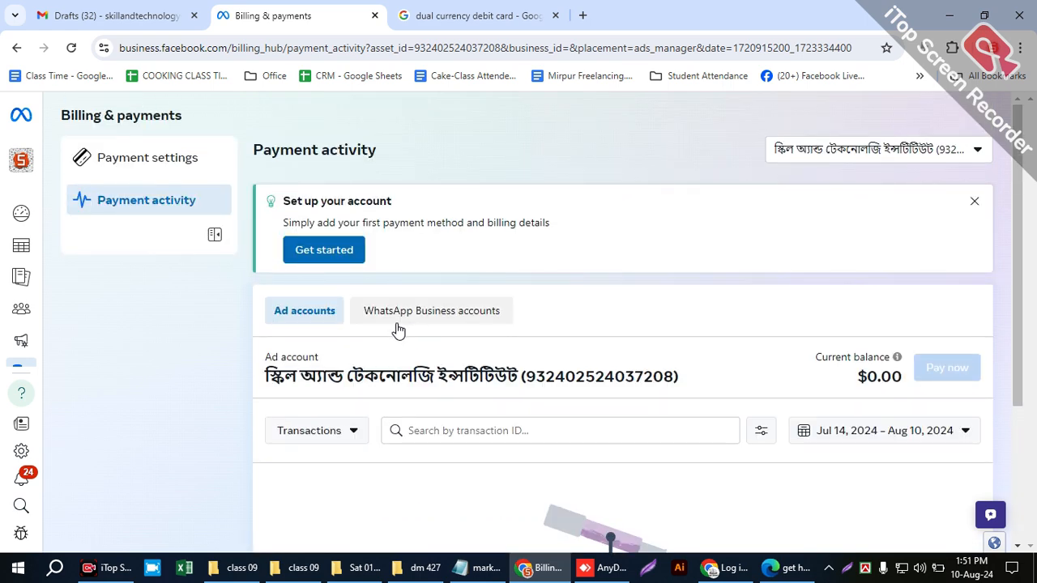
left_click(146, 168)
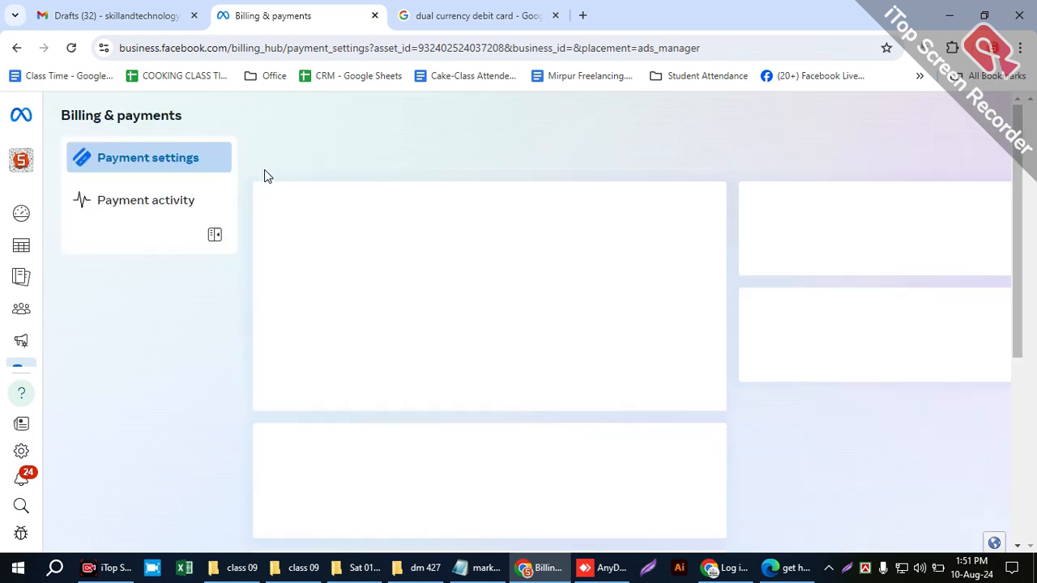
scroll(430, 320, "down", 2)
scroll(429, 308, "up", 2)
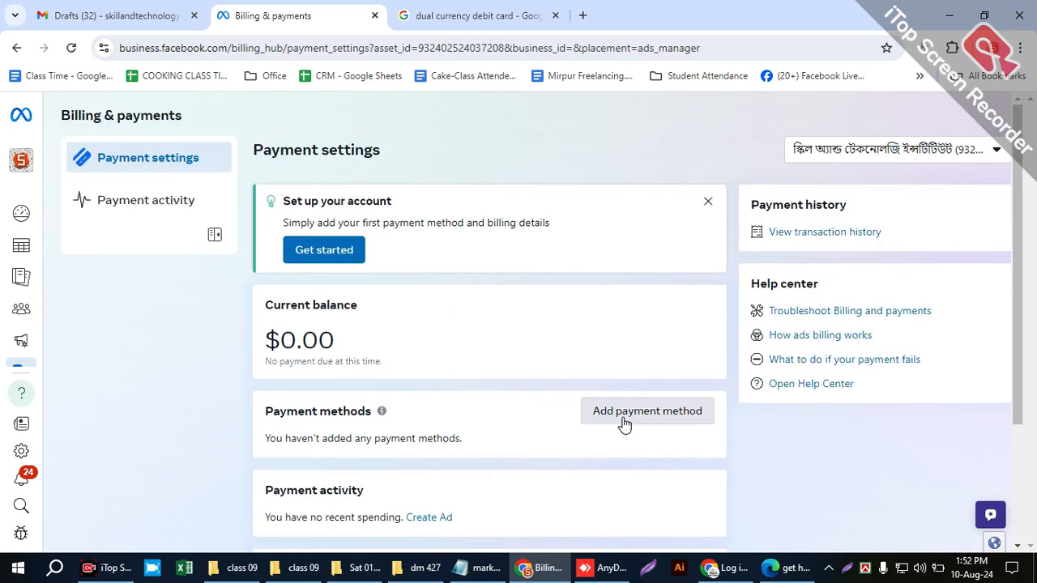
left_click(641, 415)
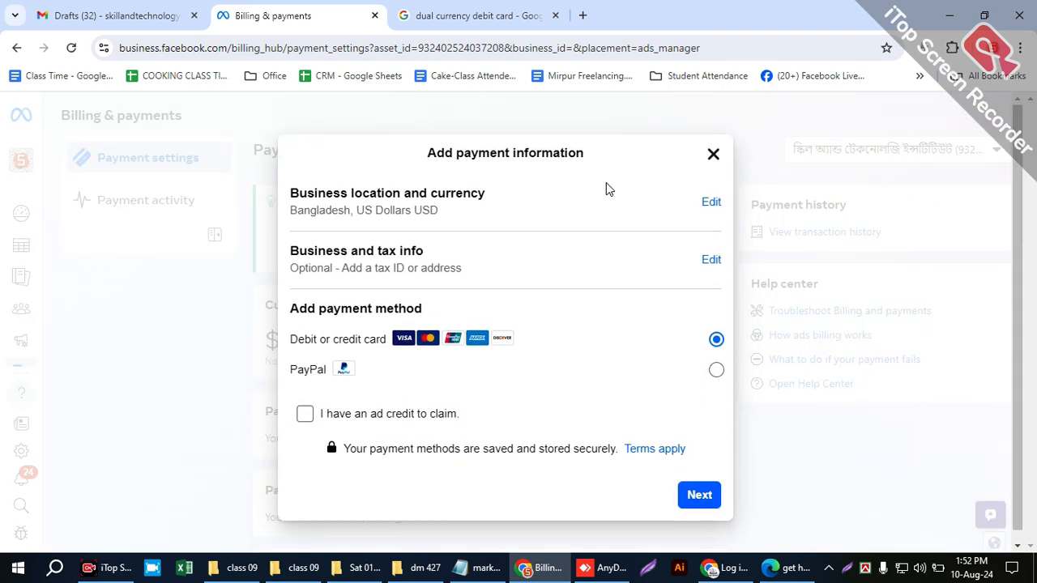
left_click(713, 202)
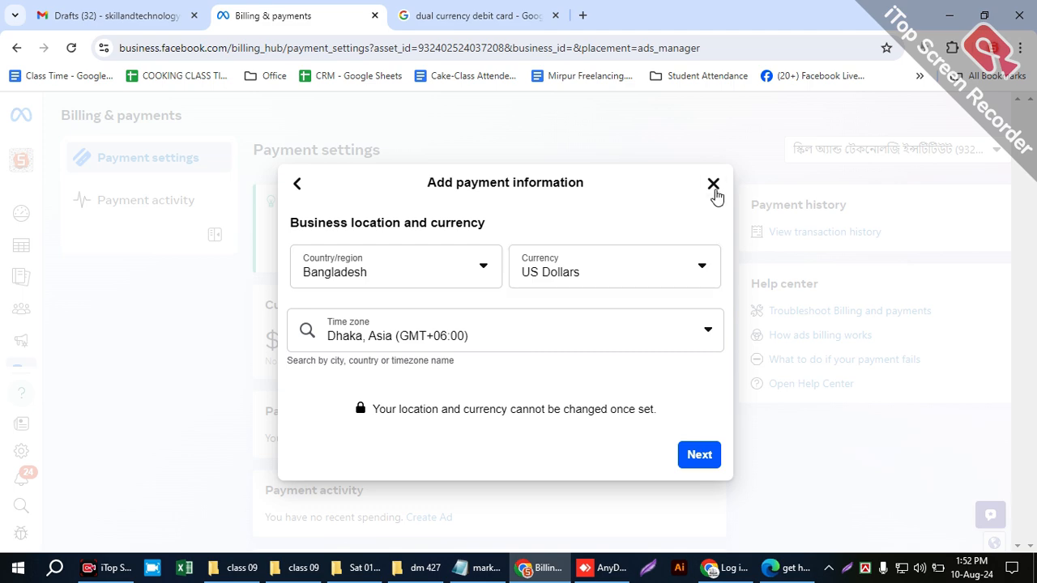
left_click(713, 184)
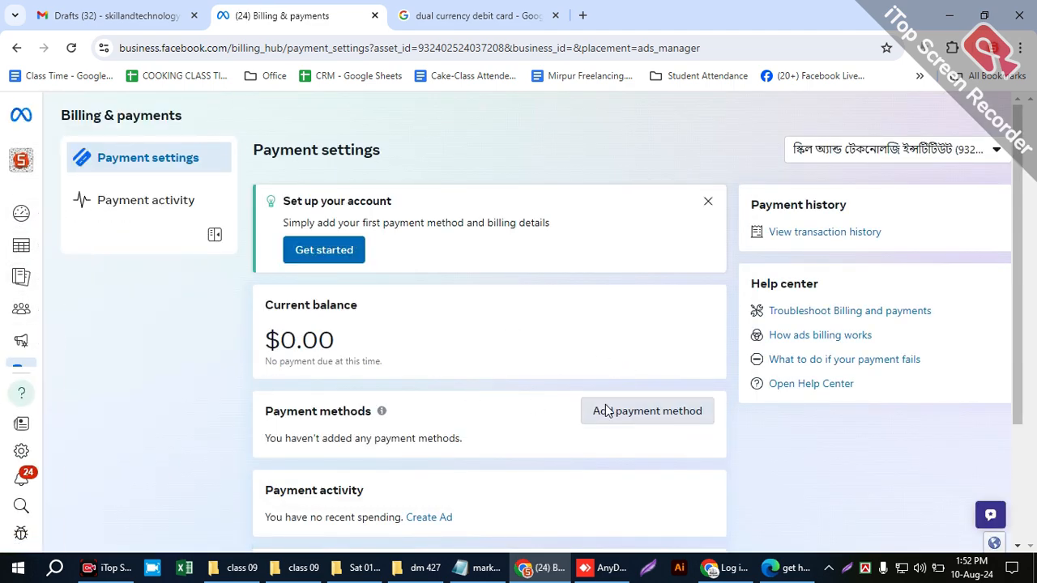
- Start adding a payment method, open its business location and currency for editing, and select US Dollars as the currency
left_click(600, 410)
left_click(710, 203)
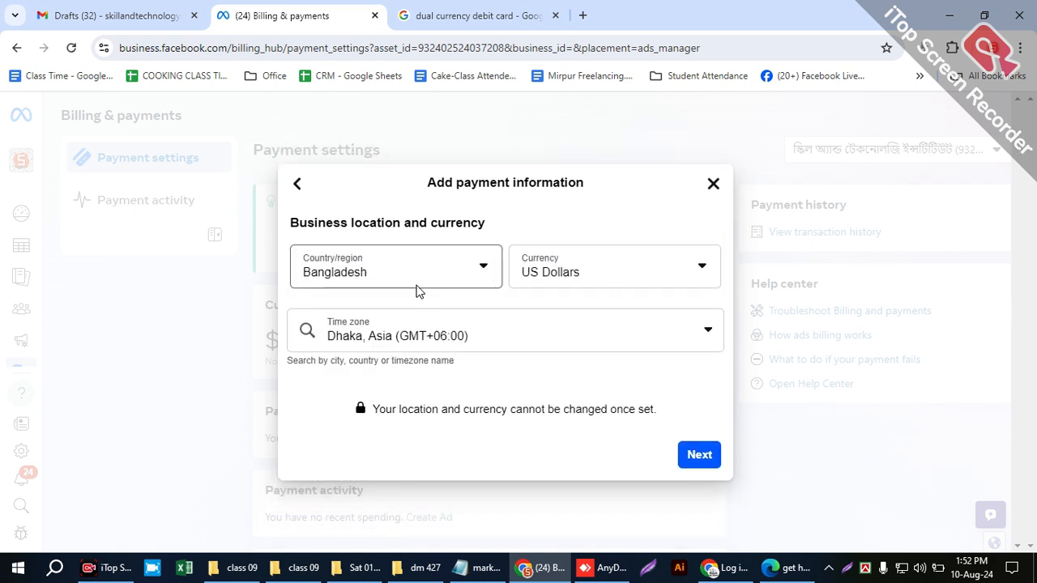
left_click(547, 273)
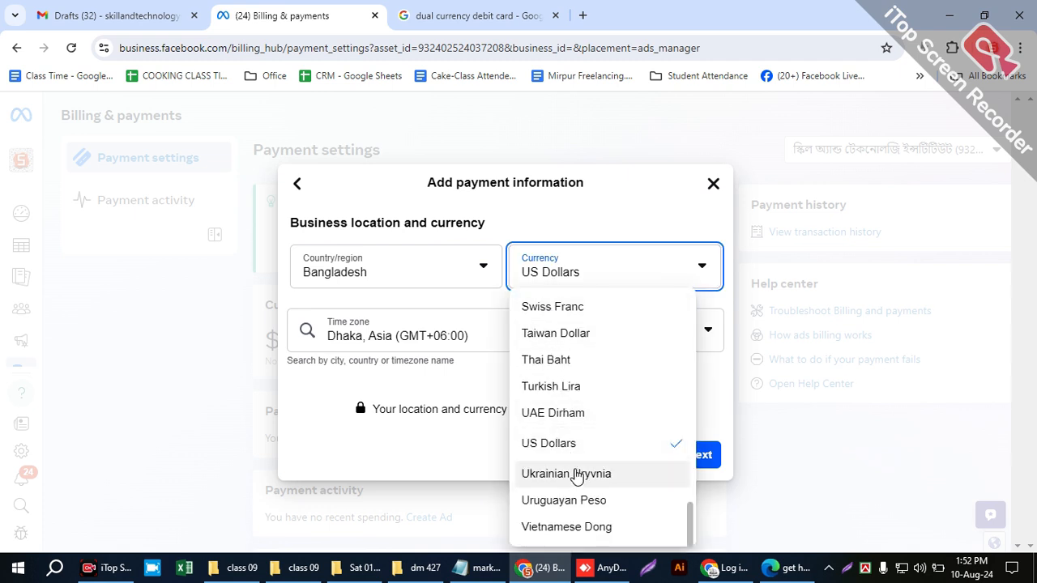
left_click(597, 447)
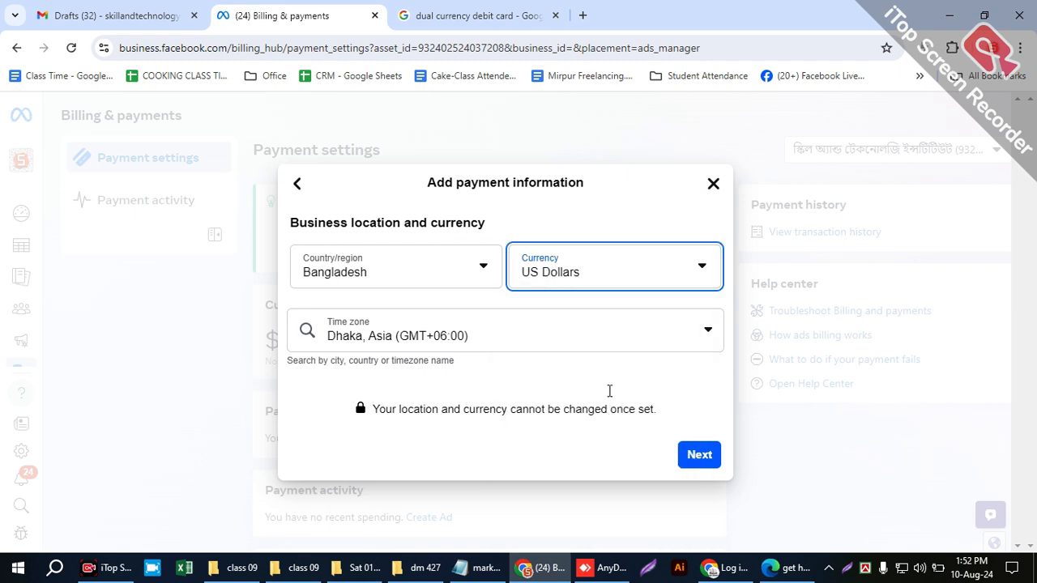
- Set the currency to Argentine Peso, and replace it with Bangladeshi Taka
left_click(604, 276)
scroll(577, 331, "up", 12)
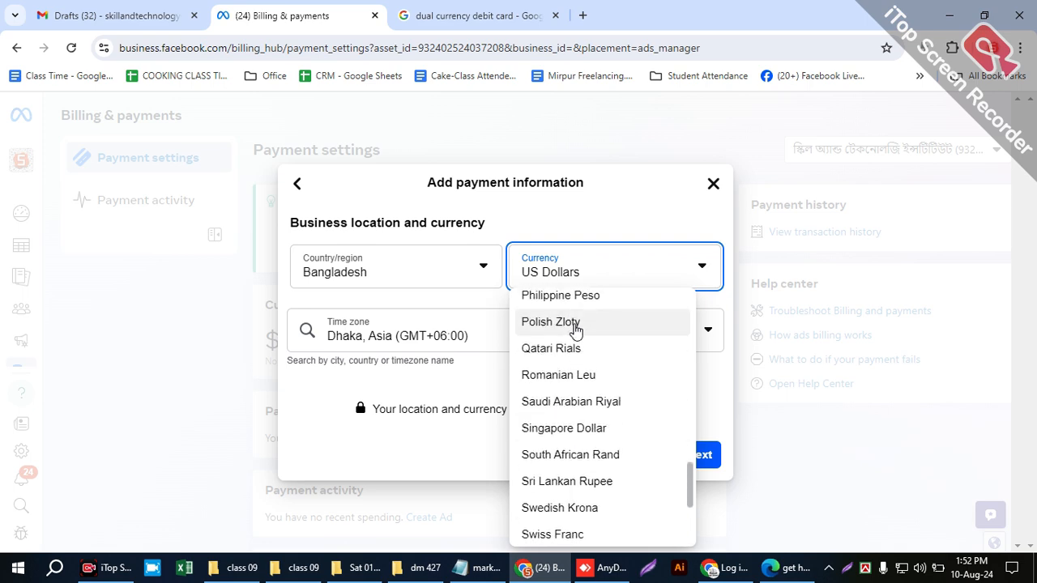
left_click(560, 328)
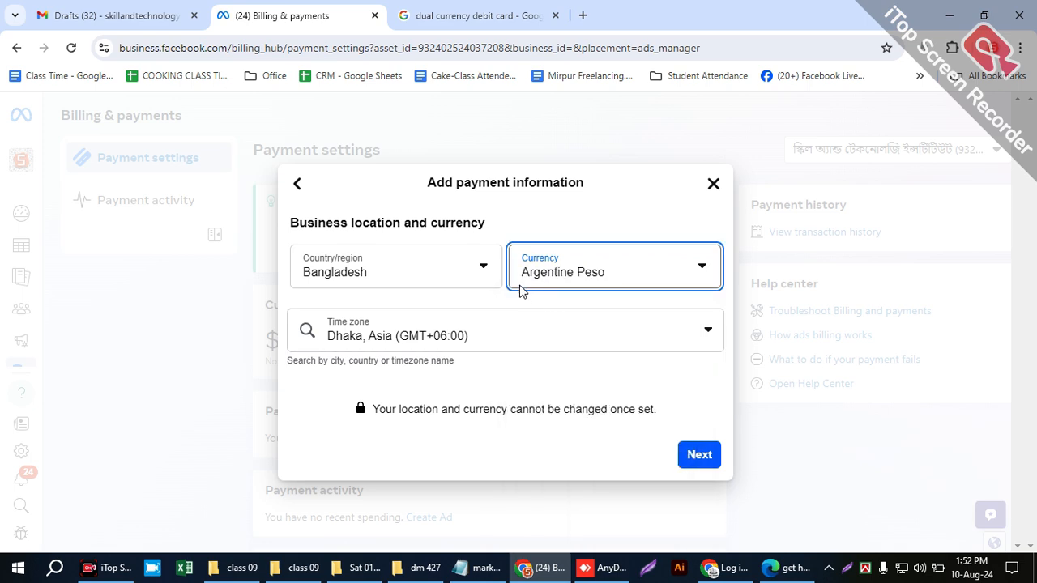
left_click(673, 281)
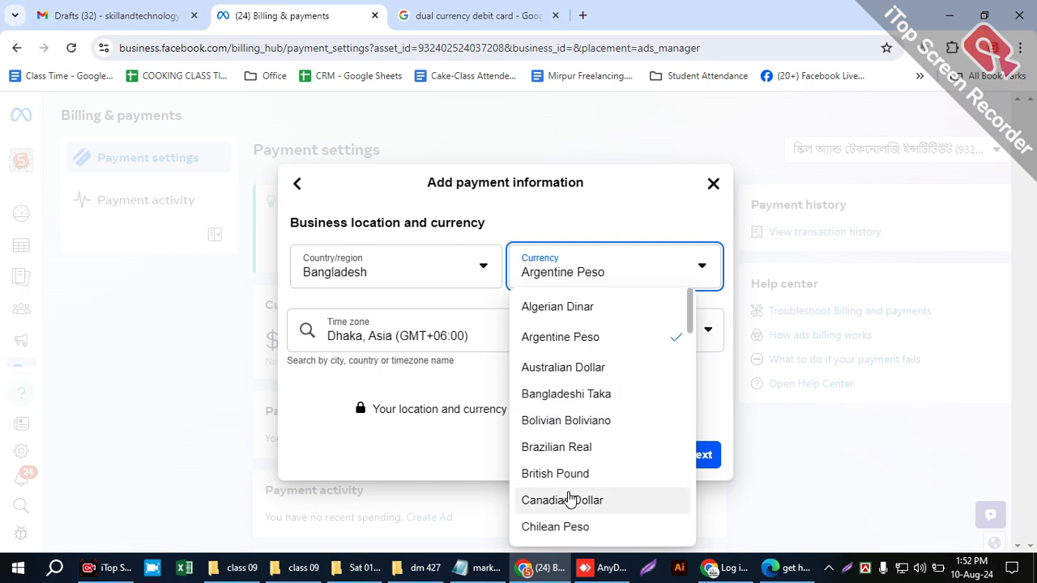
left_click(548, 395)
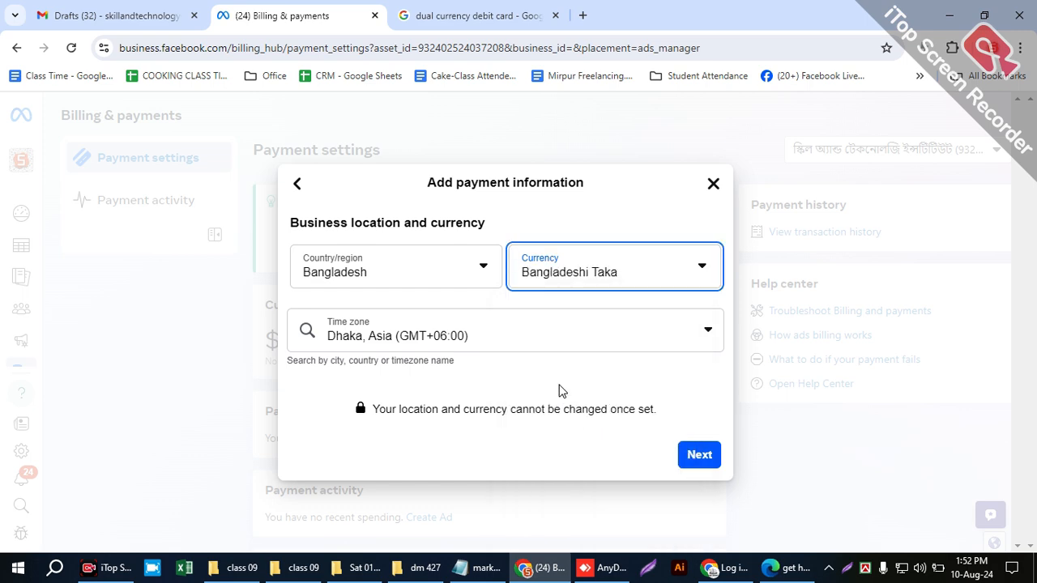
- Set the currency to US Dollars, keep Bangladesh as the country, and continue to the payment method choices
left_click(616, 284)
scroll(641, 421, "down", 20)
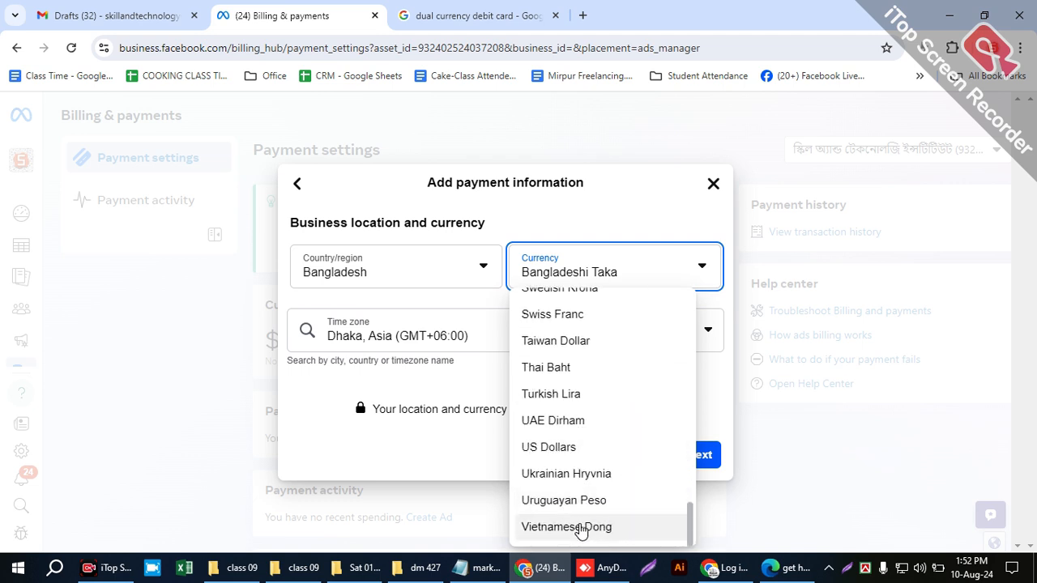
left_click(559, 449)
left_click(392, 284)
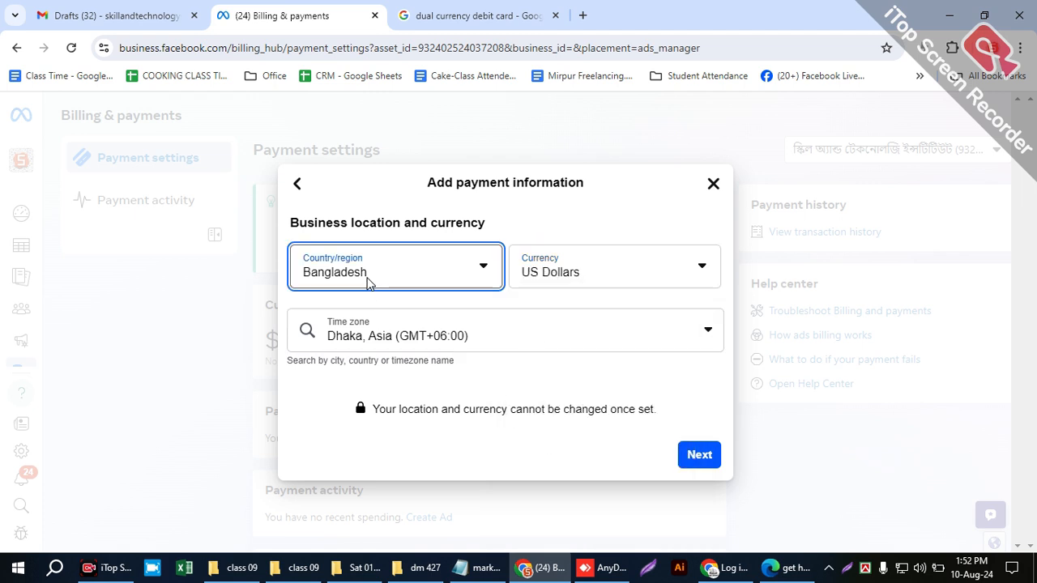
left_click(534, 236)
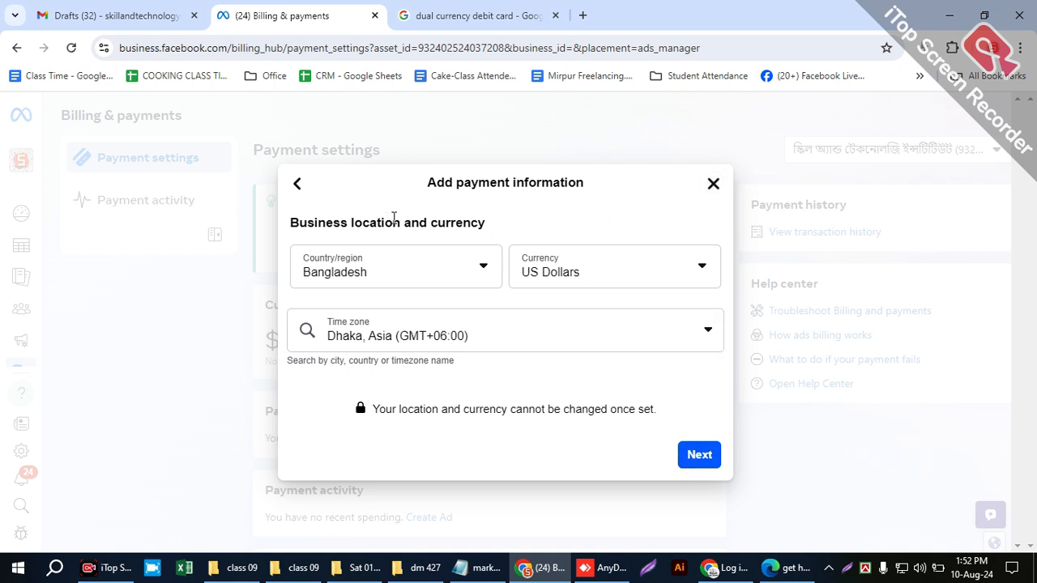
left_click(569, 274)
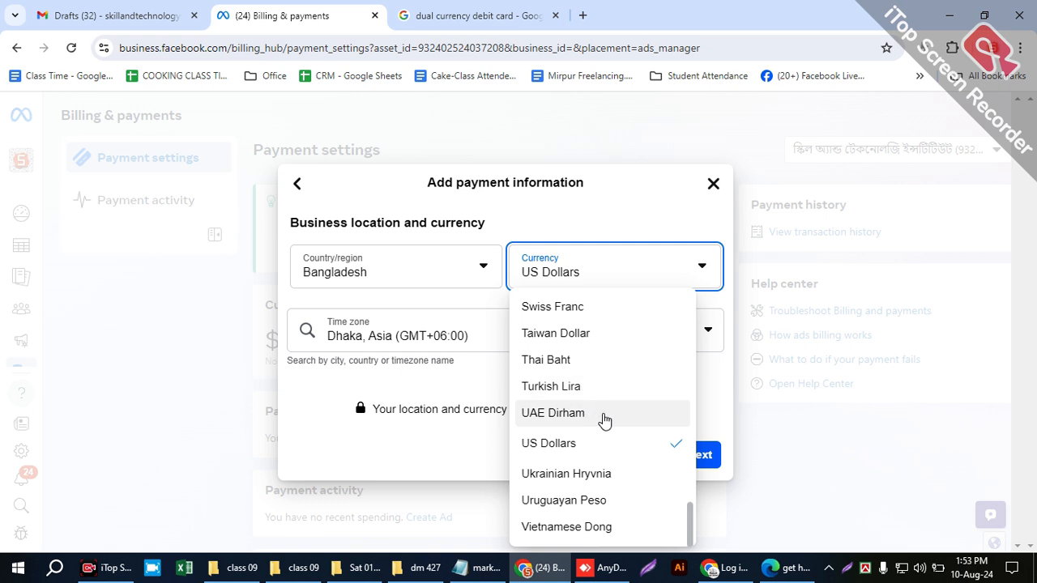
left_click(625, 229)
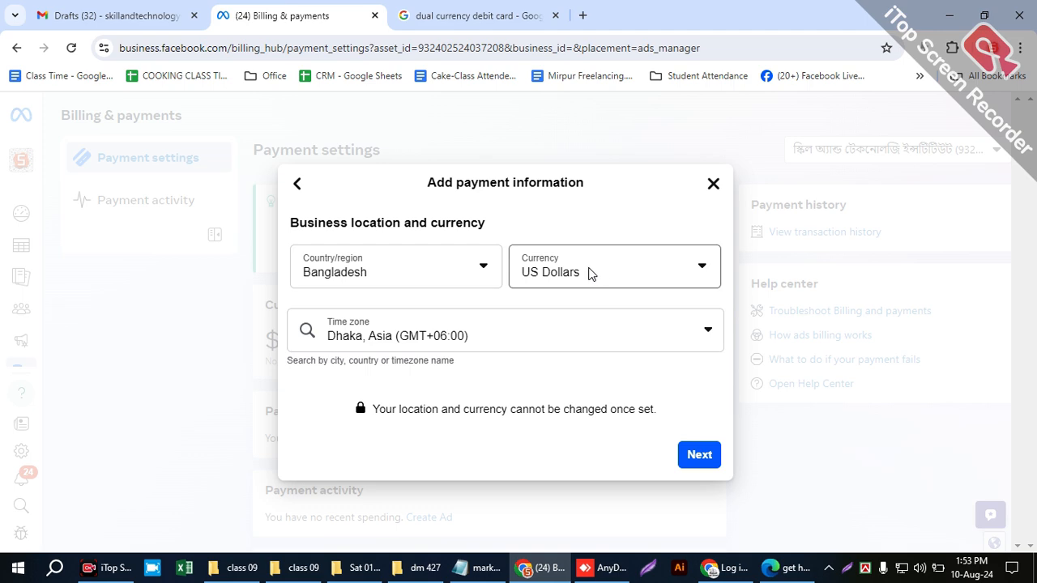
left_click(695, 455)
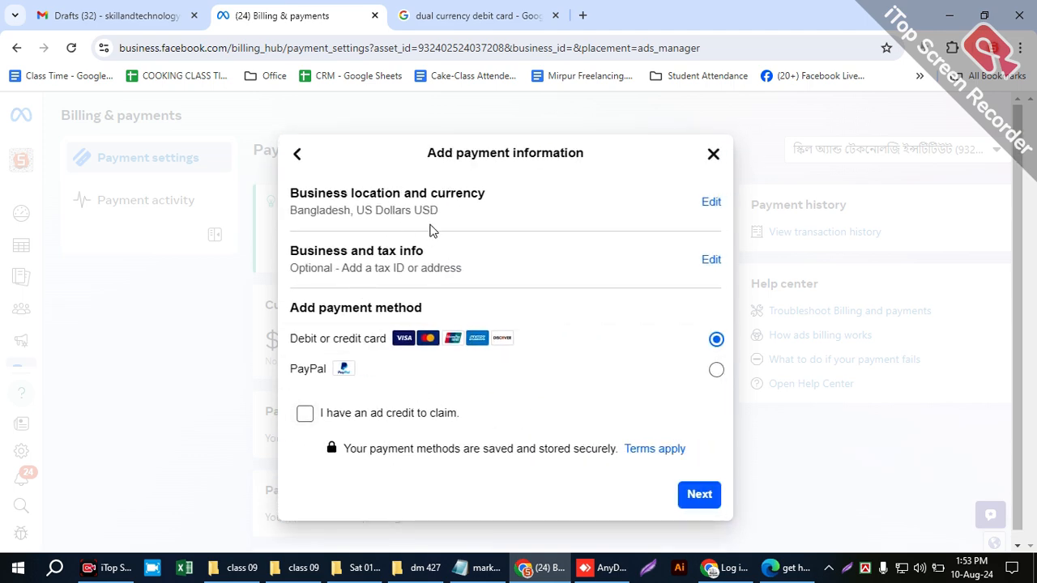
- Continue with debit or credit card as the payment method and go through the name, card number and expiry fields
left_click_drag(289, 318, 459, 310)
left_click(474, 322)
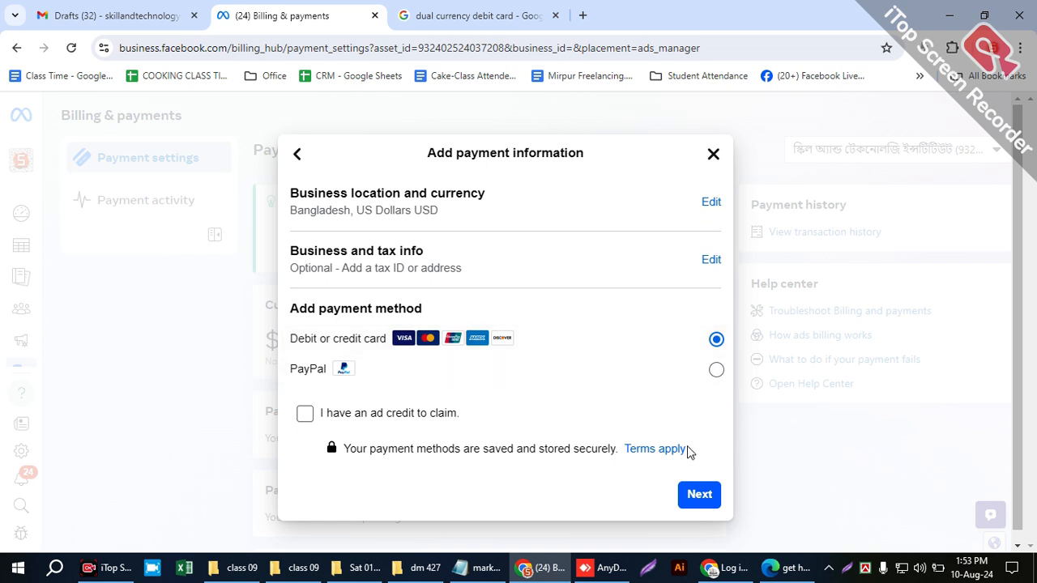
left_click(696, 496)
left_click(412, 265)
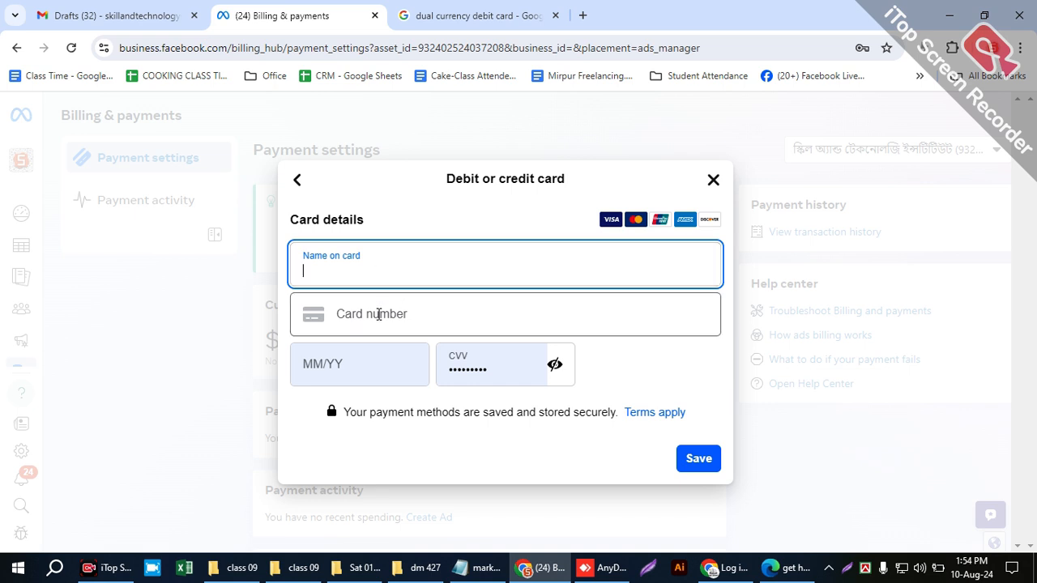
left_click(378, 315)
left_click(326, 371)
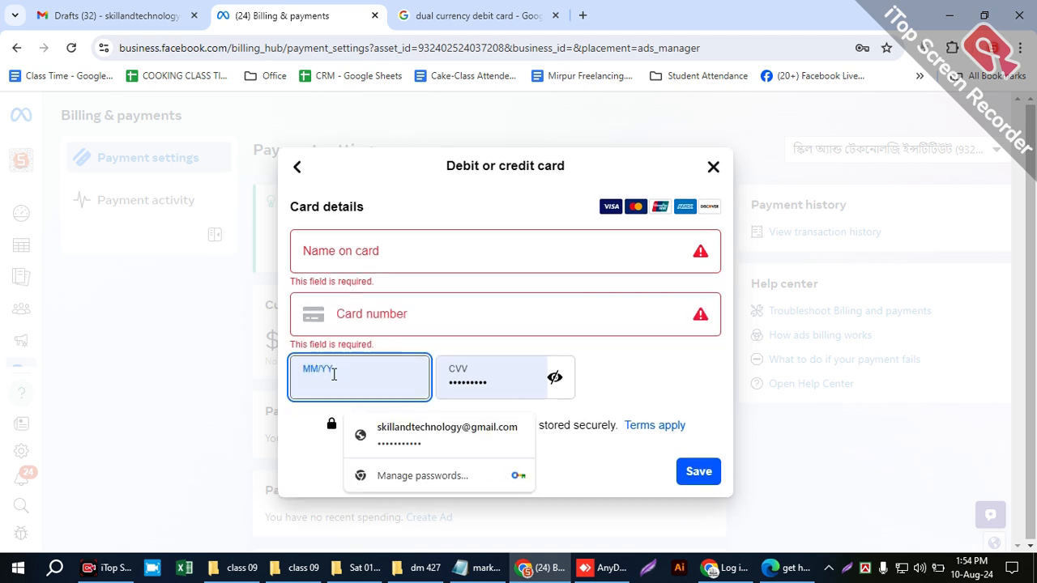
- Clear the prefilled security code from the card details form
left_click(483, 369)
left_click_drag(450, 375, 435, 375)
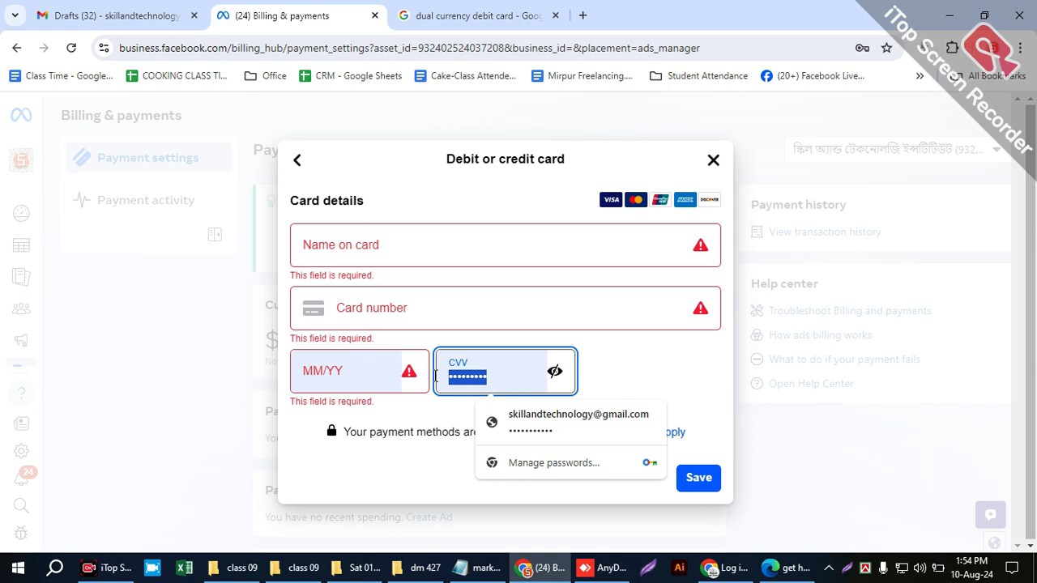
key("BackSpace")
left_click(646, 382)
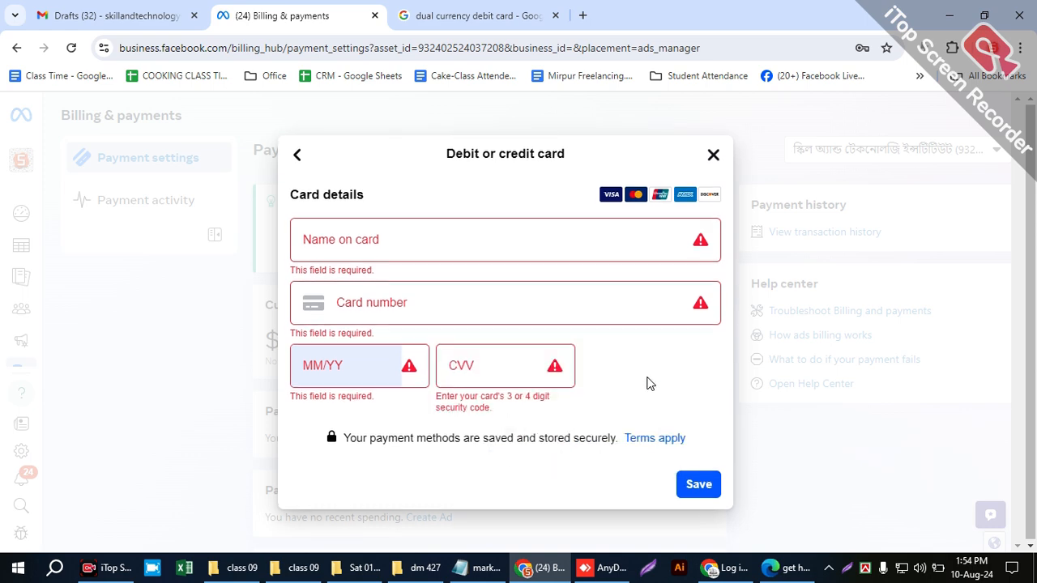
- Search Google in a new browser tab for "cvv on debit card", and change the search to "cvv mean"
left_click(582, 15)
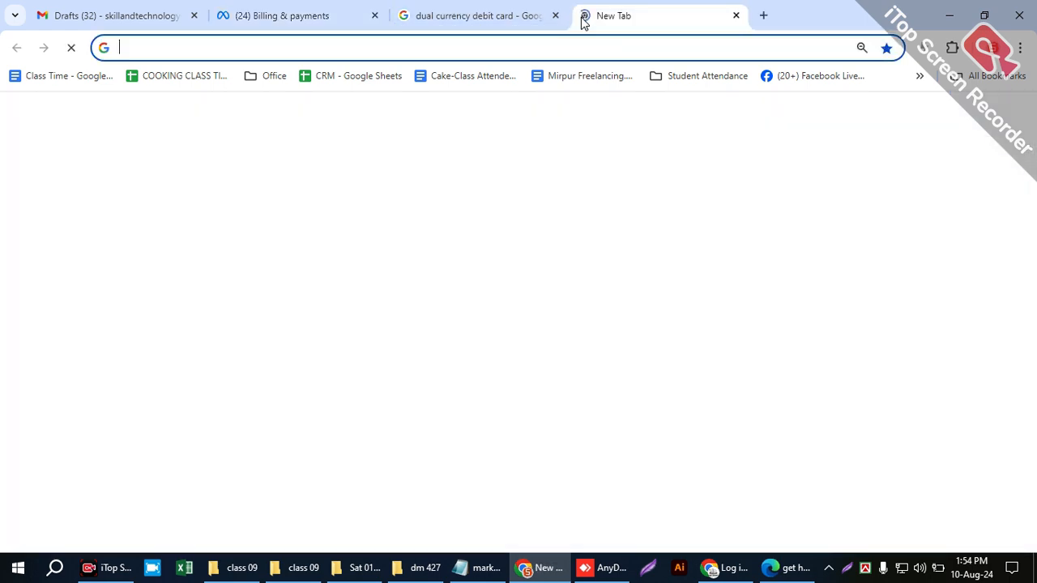
type("cvv")
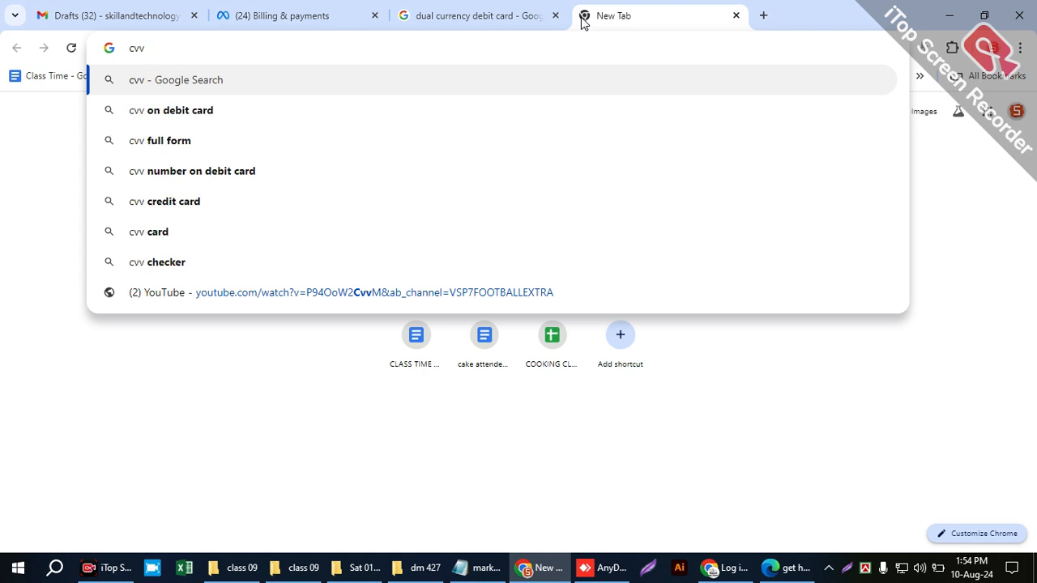
left_click(262, 110)
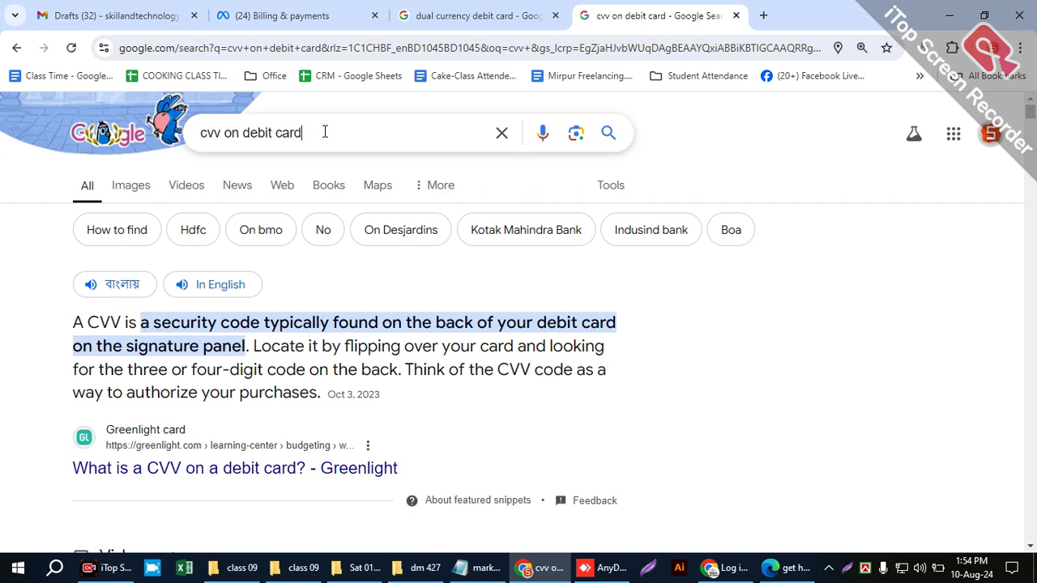
left_click_drag(324, 132, 219, 132)
type("mean")
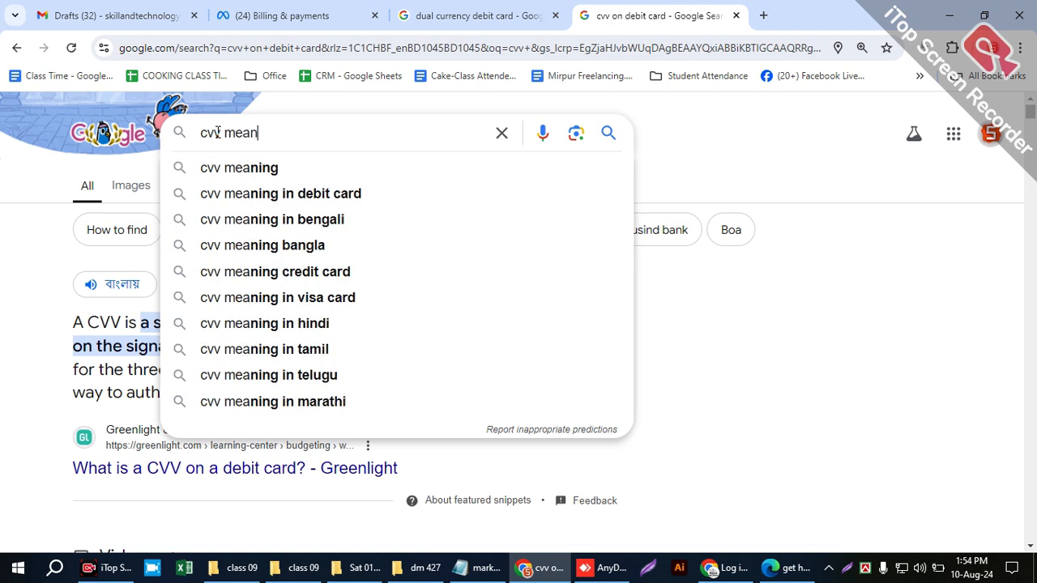
key("Return")
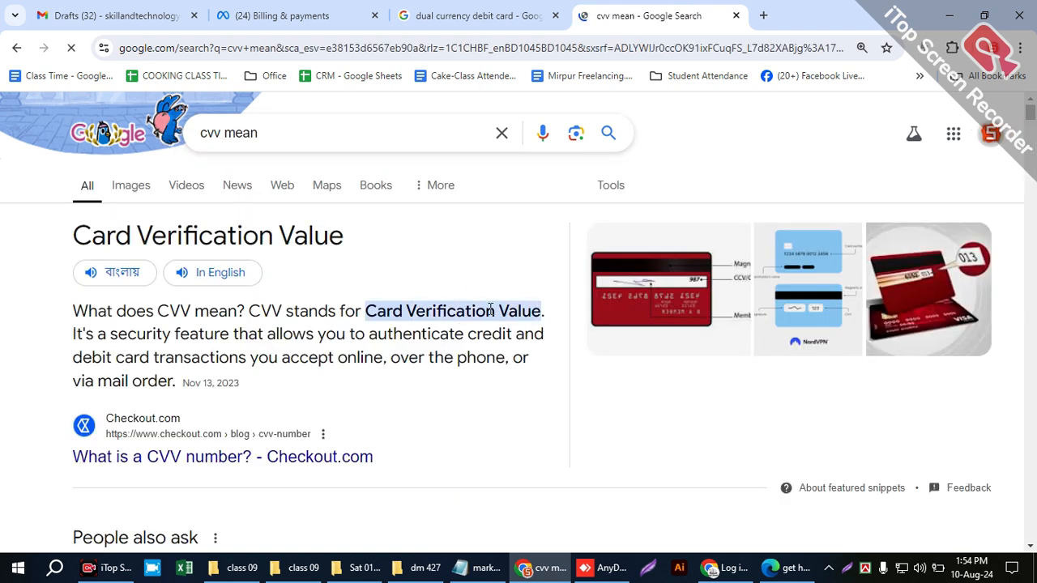
- Return to the "dual currency debit card" search and examine its image results for sample cards
left_click(527, 24)
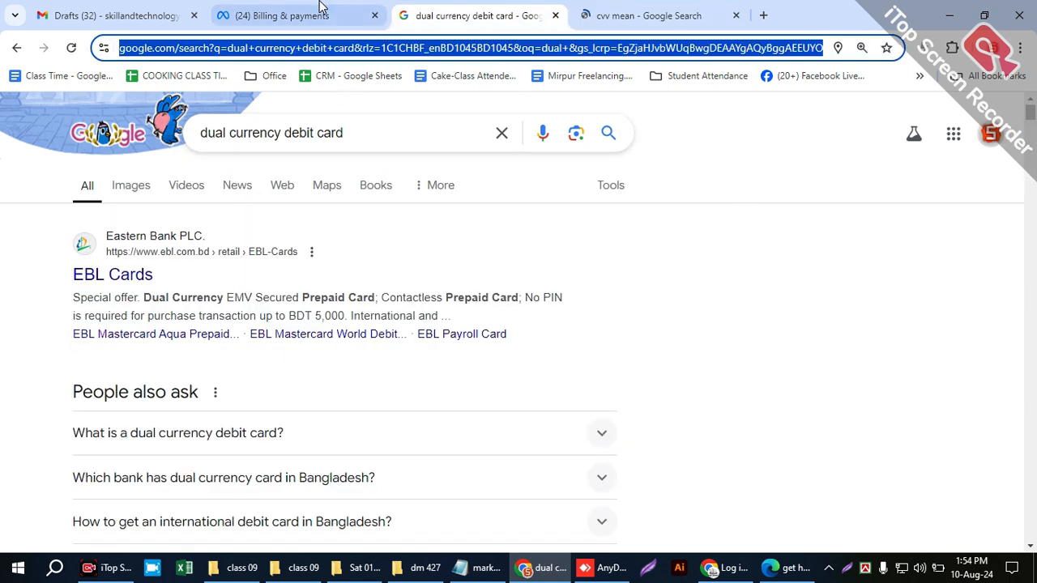
left_click(289, 10)
left_click(470, 16)
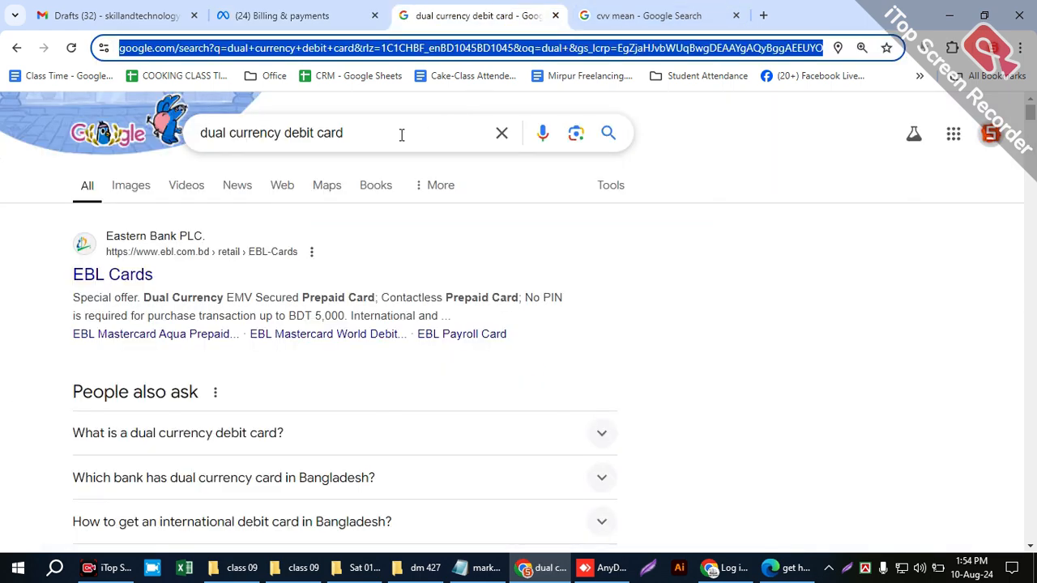
left_click(134, 193)
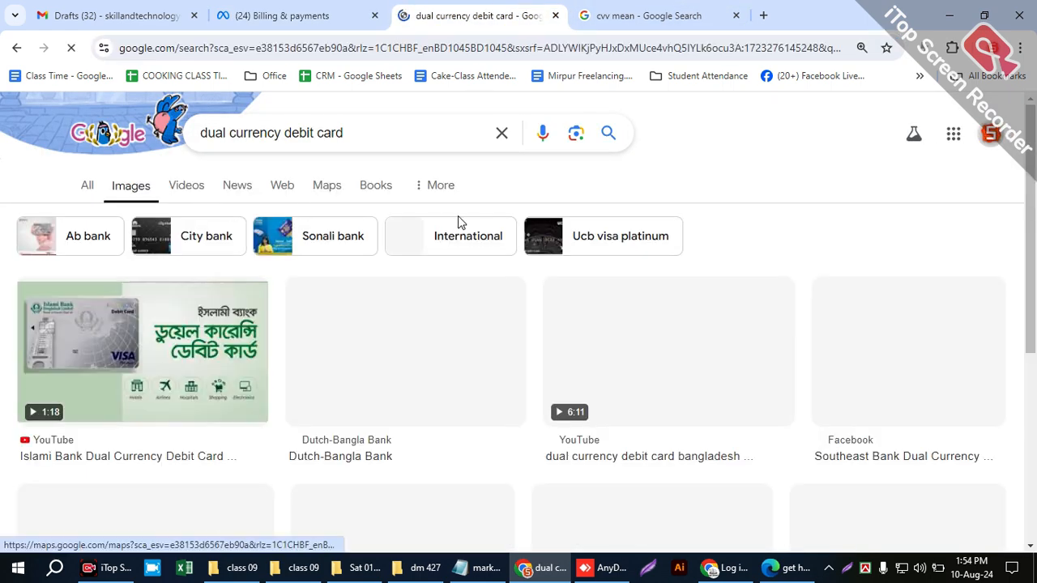
scroll(377, 357, "down", 1)
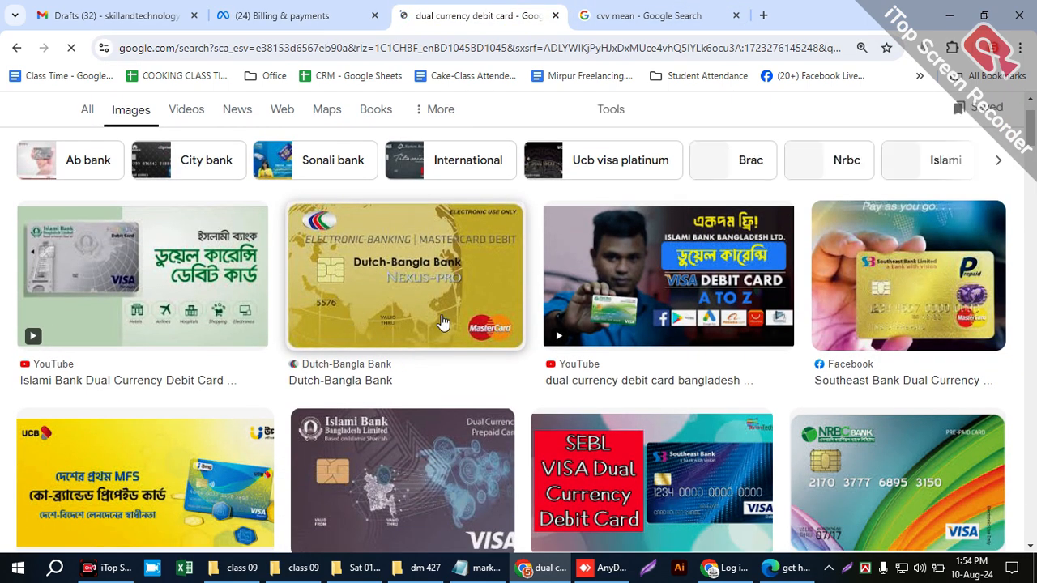
scroll(721, 357, "down", 3)
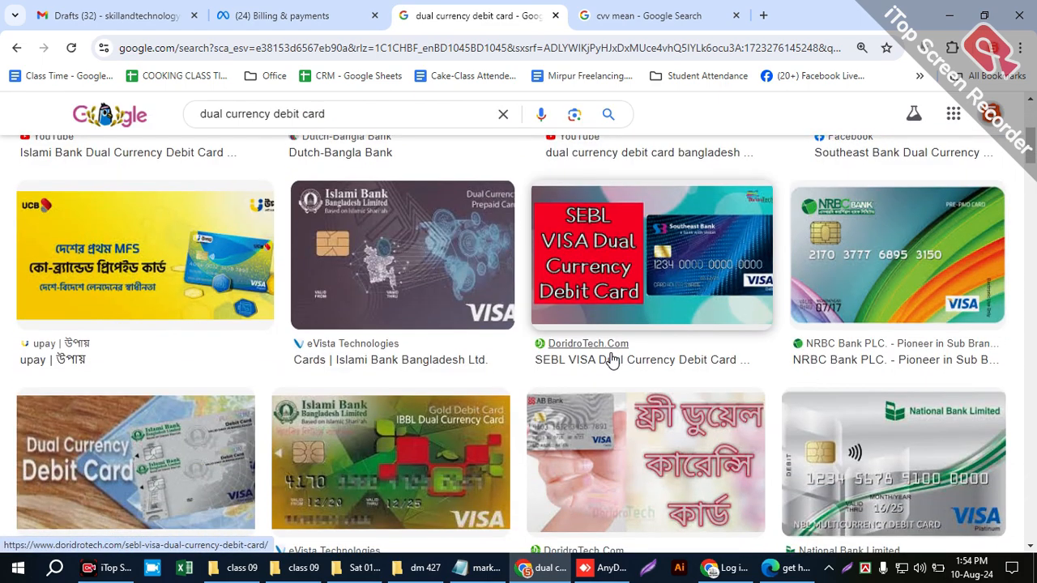
scroll(613, 361, "down", 2)
scroll(613, 360, "up", 4)
- Preview the green NRBC Bank prepaid card image and open its source page to examine the card
left_click(848, 322)
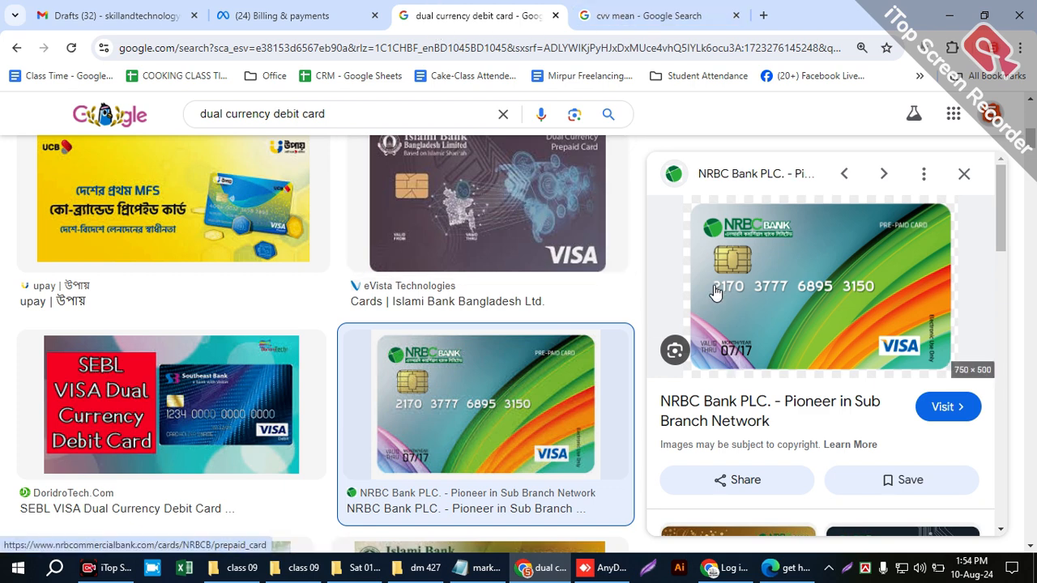
scroll(716, 291, "down", 1)
scroll(770, 306, "up", 1)
left_click(800, 320)
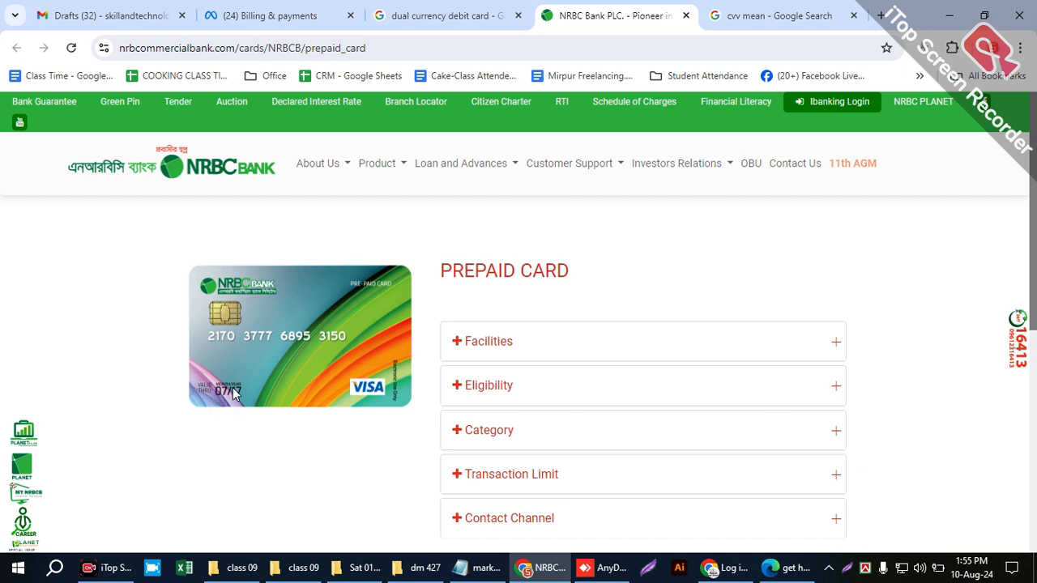
- Return to the card details form in Billing & payments and show the expiry date field
key("ctrl+shift+Tab")
key("ctrl+shift+Tab")
left_click(328, 366)
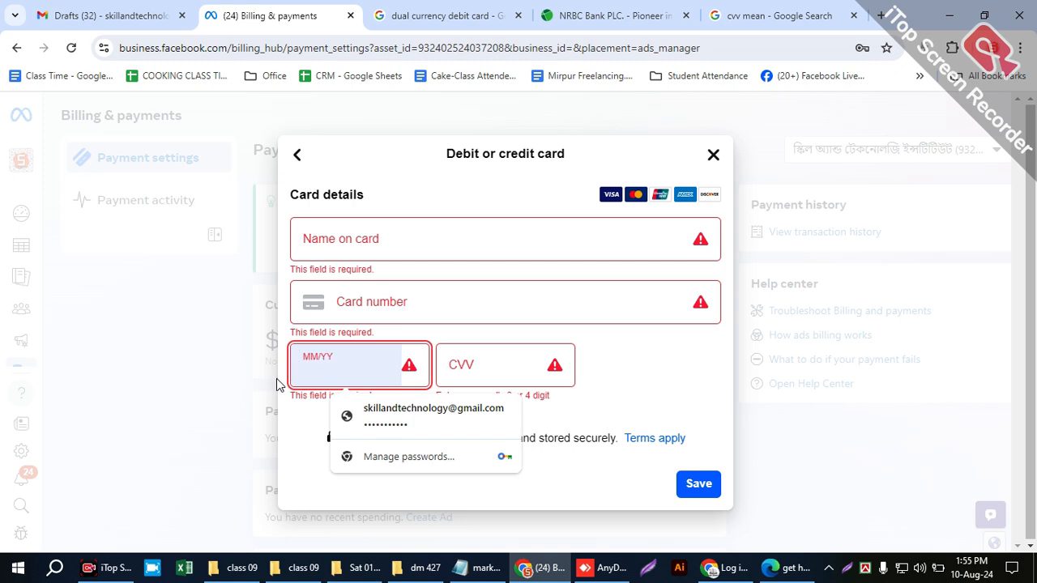
- Examine more dual currency debit card images for where the card number and expiry date are printed
left_click(466, 8)
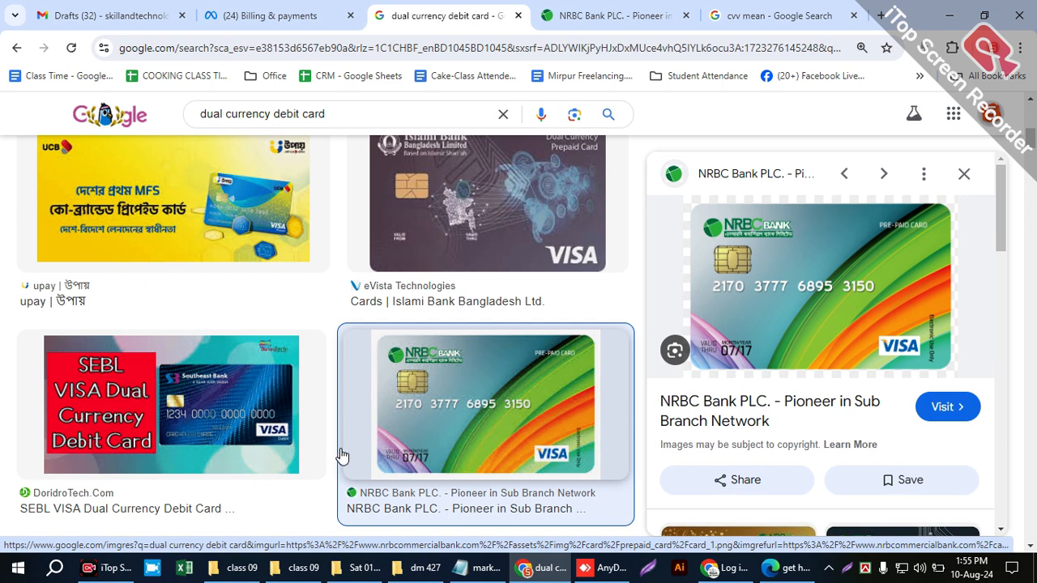
scroll(412, 446, "down", 3)
scroll(523, 434, "down", 3)
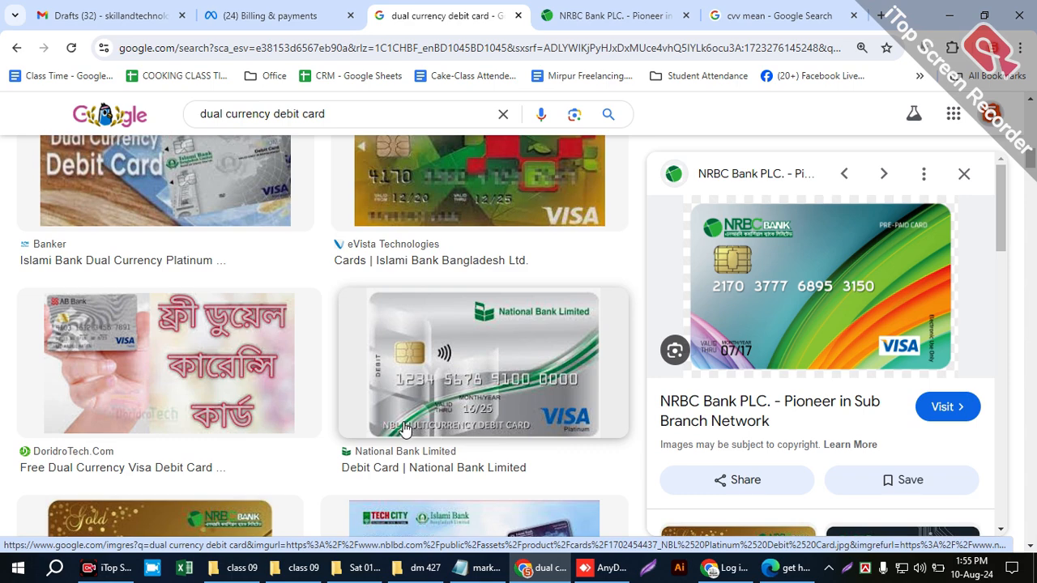
scroll(405, 454, "down", 3)
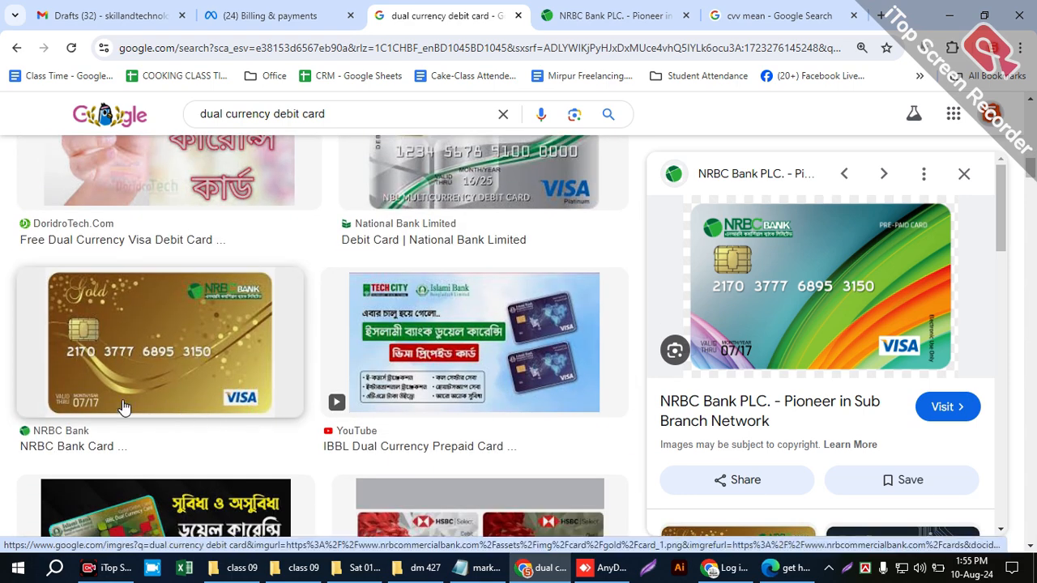
scroll(378, 415, "down", 3)
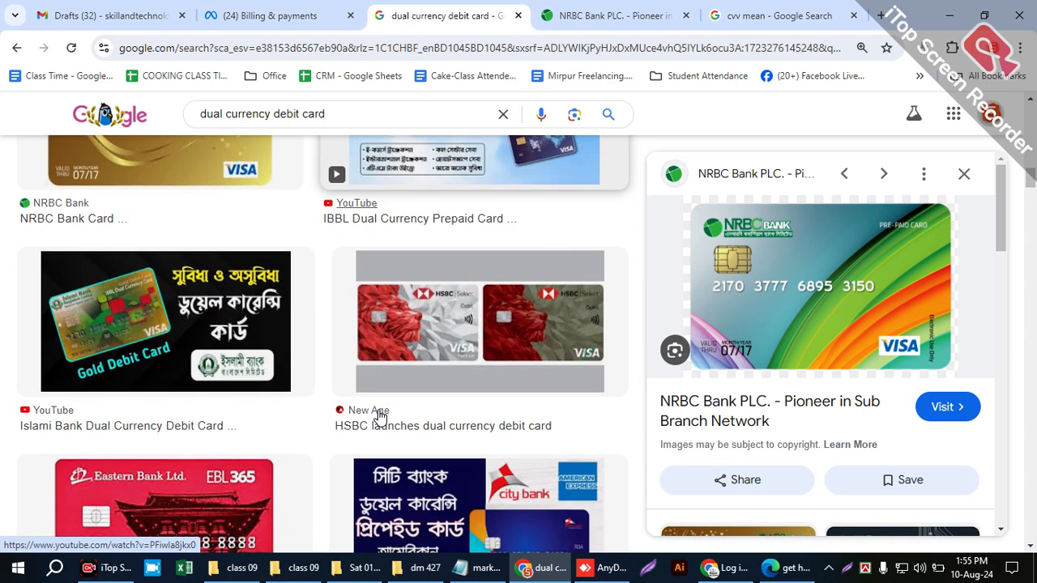
scroll(308, 403, "down", 2)
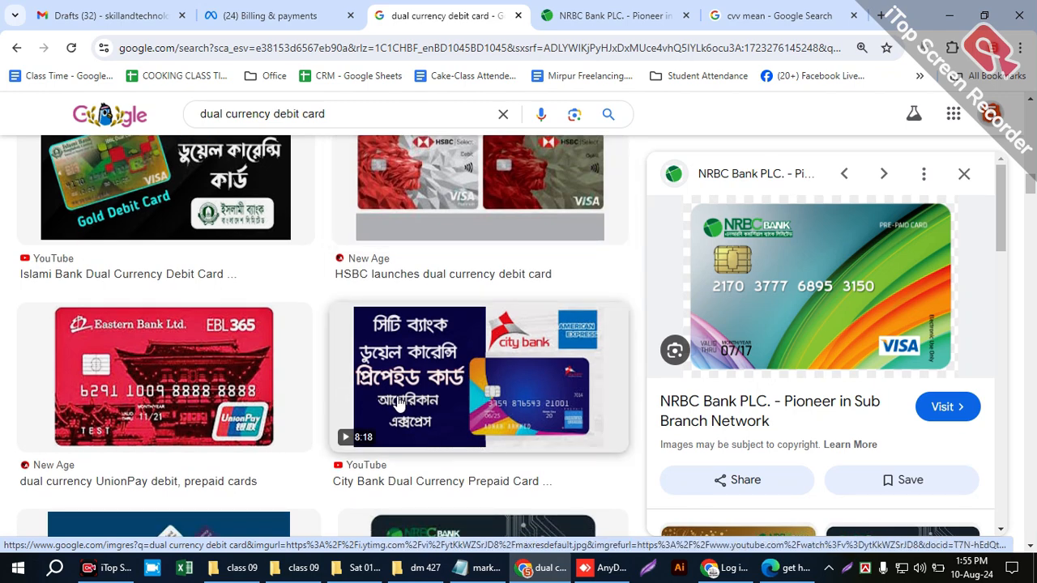
scroll(410, 405, "down", 3)
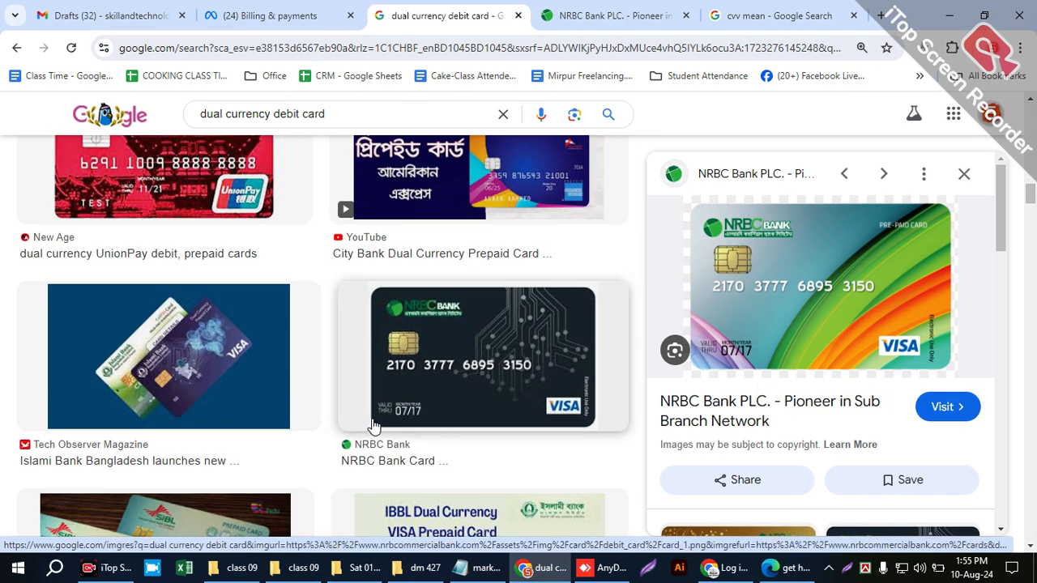
scroll(397, 429, "down", 3)
left_click(344, 104)
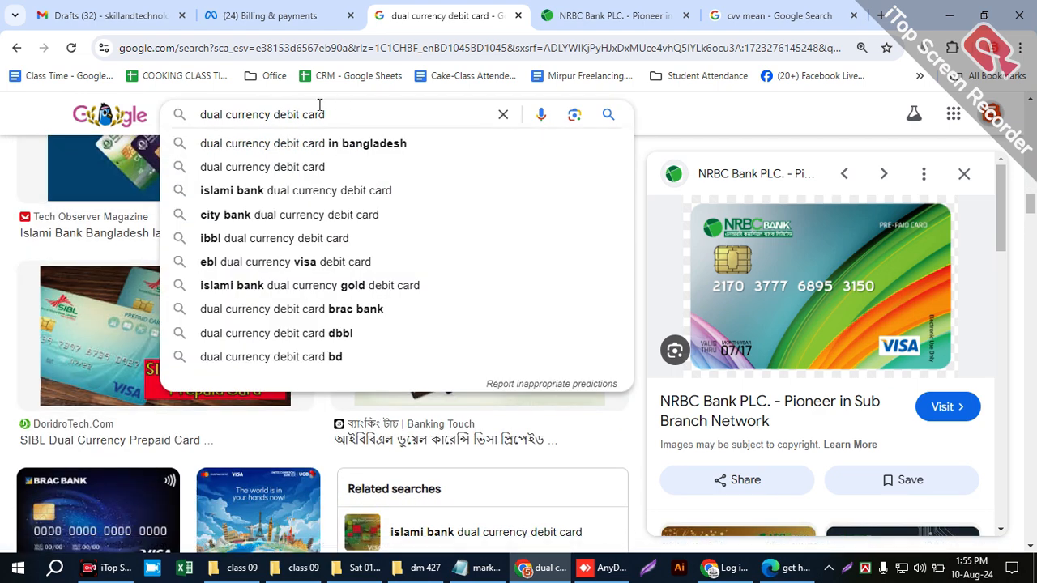
left_click_drag(322, 112, 278, 112)
- Return to the "cvv mean" search and examine its image results for where the CVV is located on a card
left_click(598, 25)
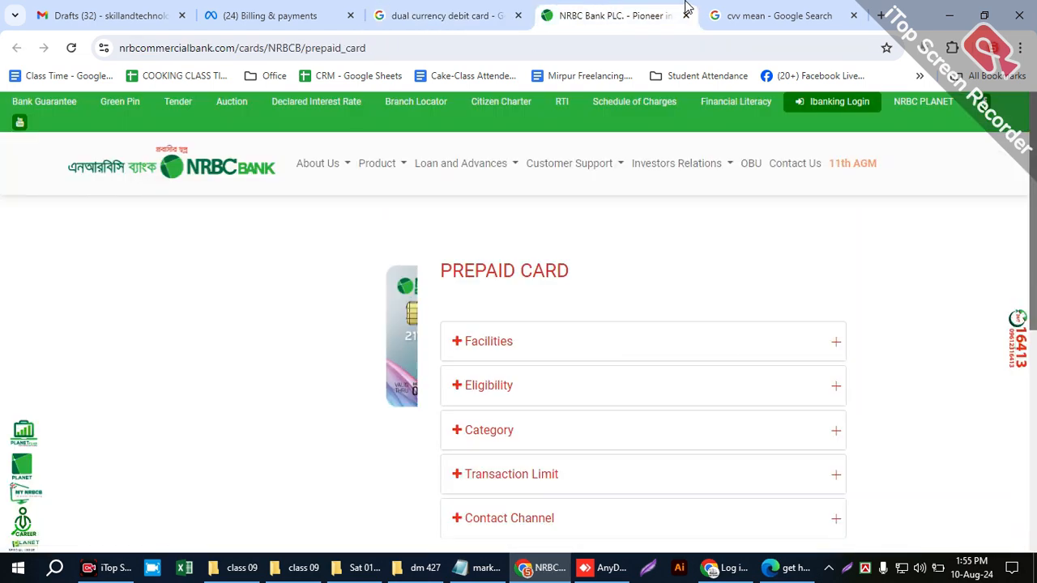
left_click(733, 16)
left_click(134, 185)
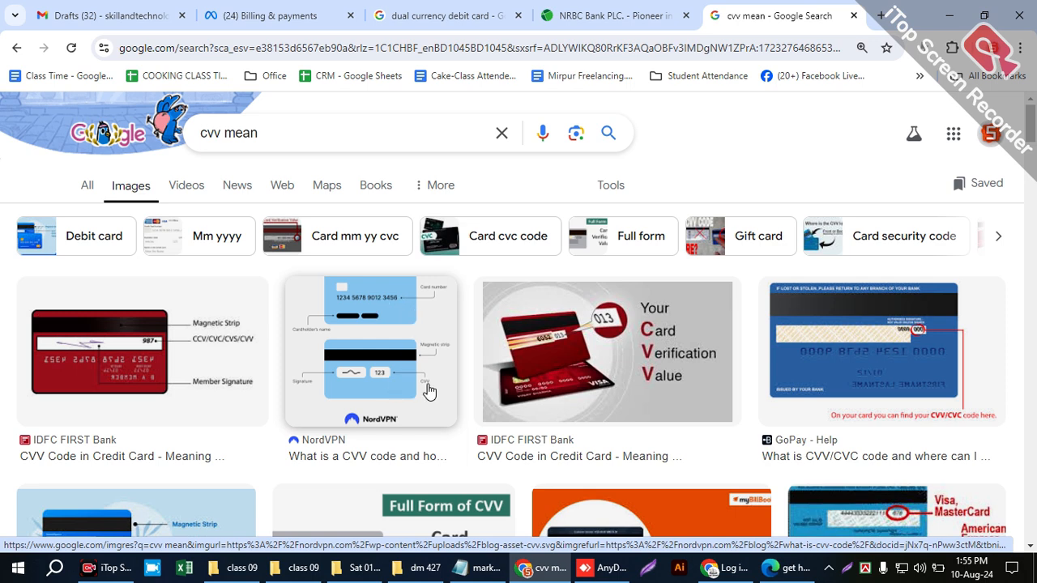
scroll(343, 405, "down", 3)
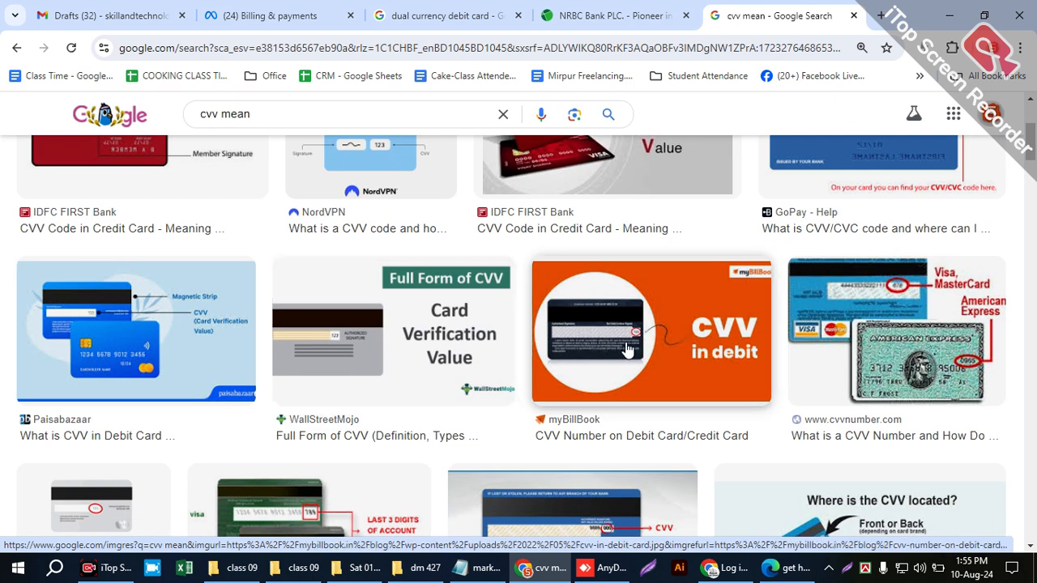
scroll(235, 365, "down", 2)
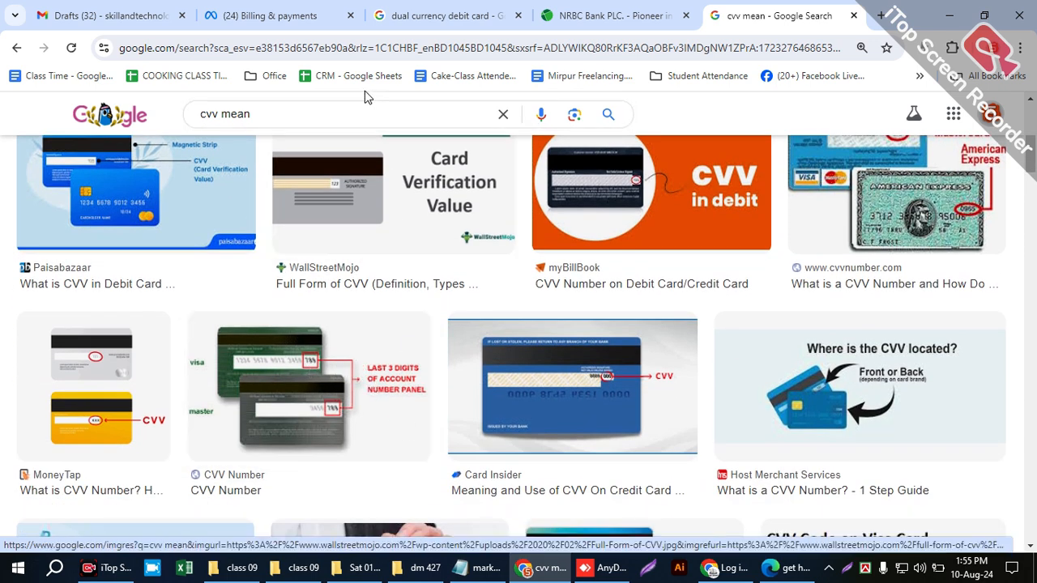
- Examine more CVV image results, then return to the Billing & payments card form and show the card number and CVV fields
scroll(527, 442, "down", 4)
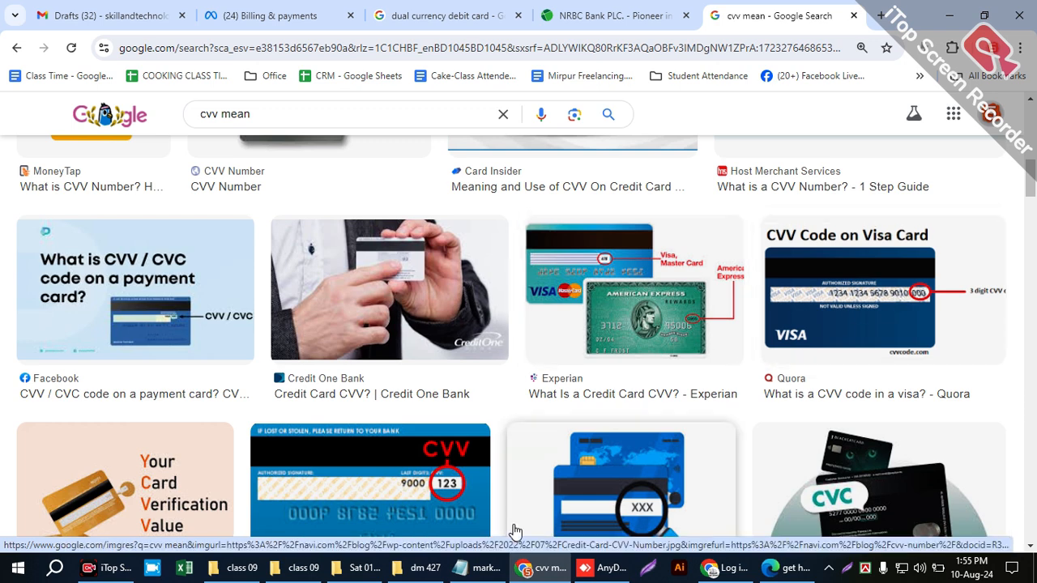
left_click(607, 16)
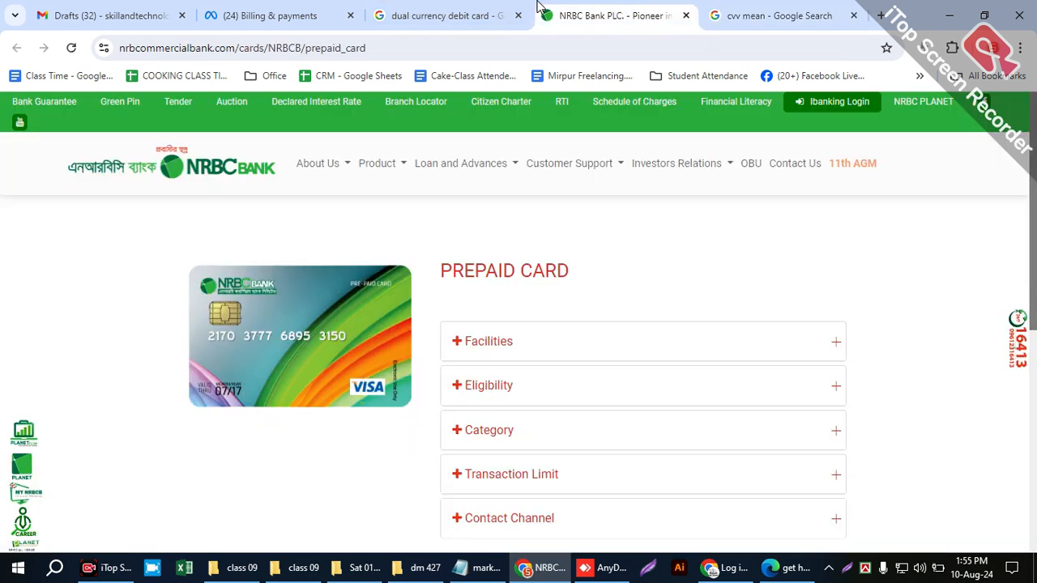
left_click(442, 15)
left_click(271, 15)
left_click(387, 290)
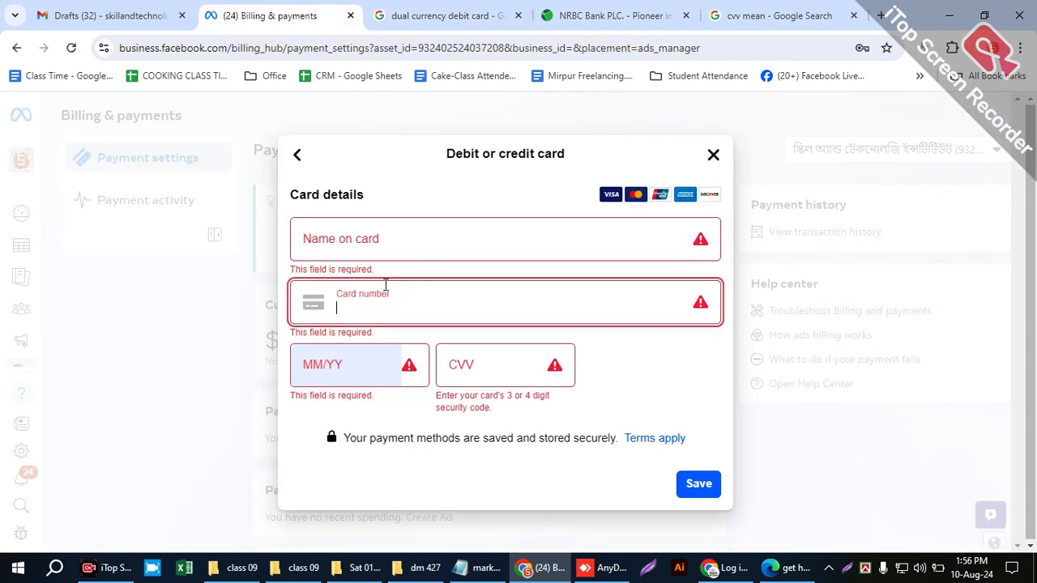
left_click(469, 366)
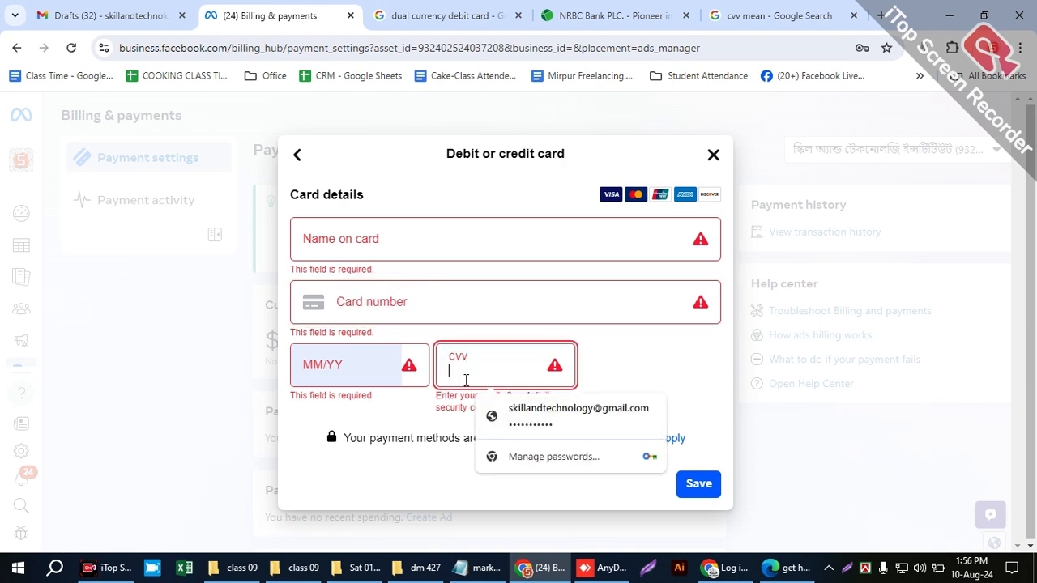
left_click(405, 298)
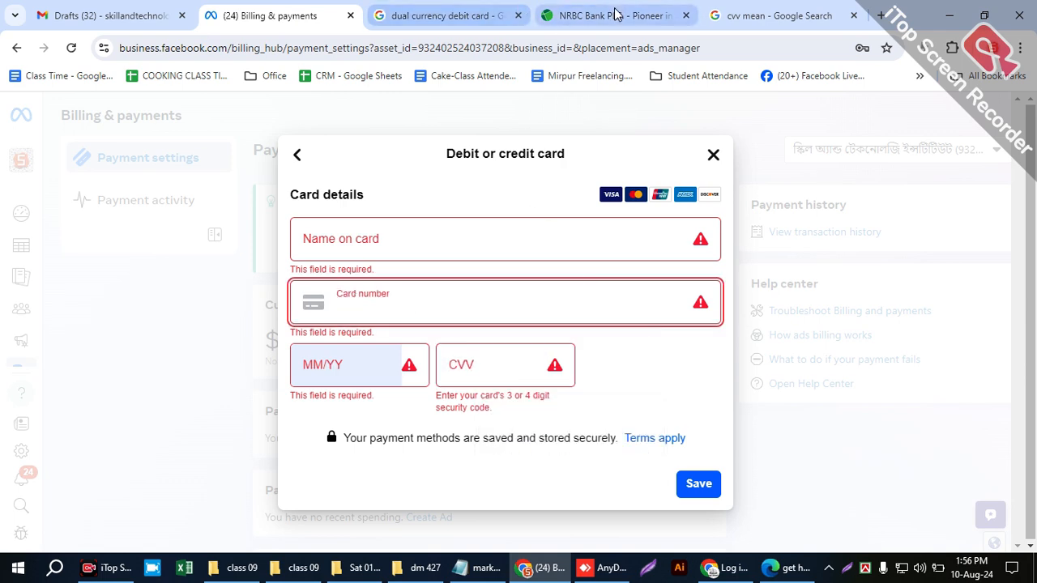
- Compare the NRBC prepaid card page and the CVV images with the card form, and show the name on card field
left_click(595, 15)
left_click(759, 15)
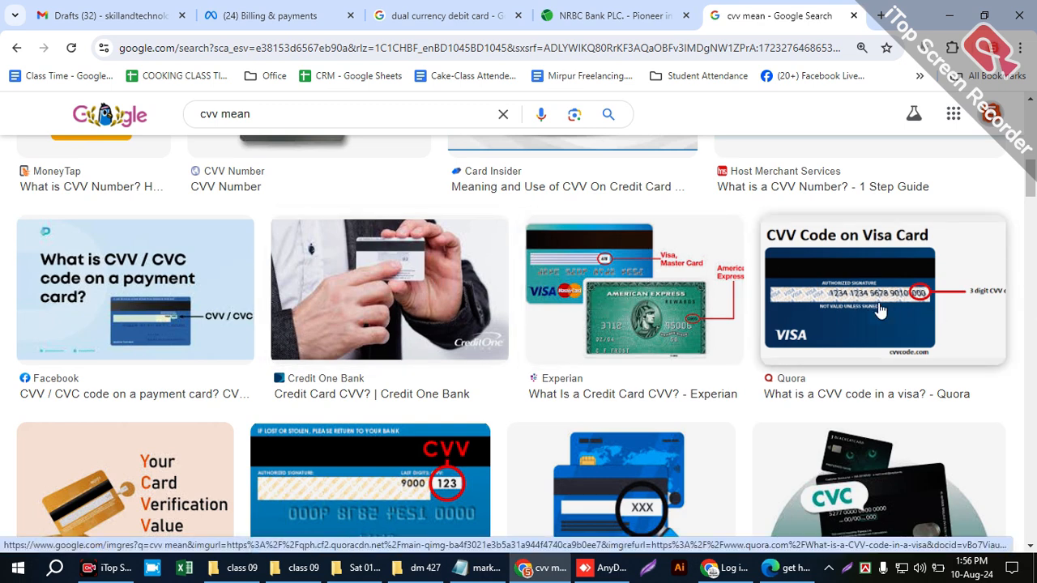
left_click(478, 11)
left_click(270, 16)
left_click(377, 230)
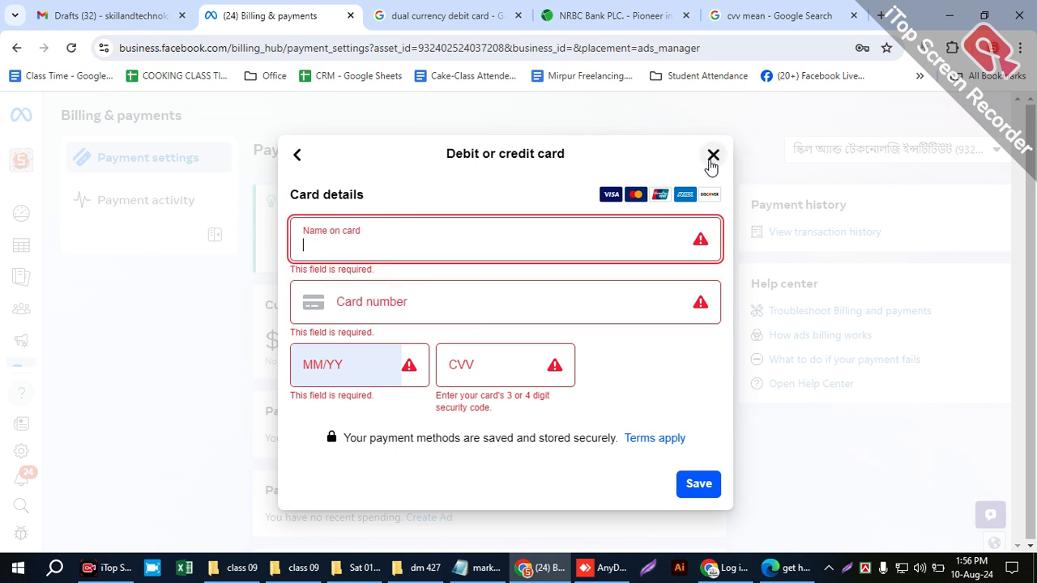
- Go through the name, card number, expiry date and CVV fields once more and close the card form without saving
left_click(714, 157)
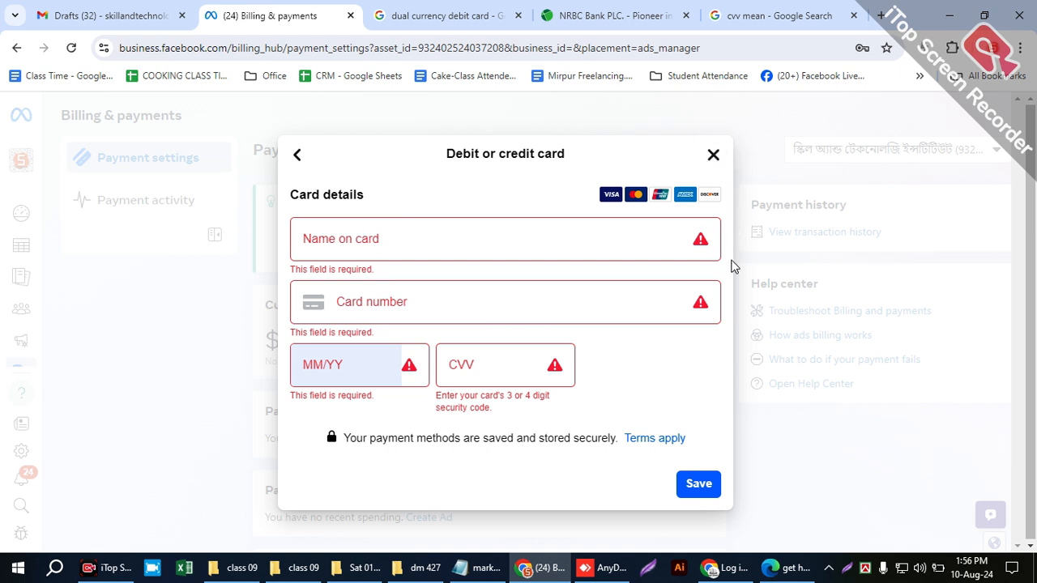
left_click(474, 362)
left_click(308, 303)
left_click(400, 255)
left_click(397, 334)
left_click(475, 364)
left_click(368, 367)
left_click(620, 363)
left_click(712, 155)
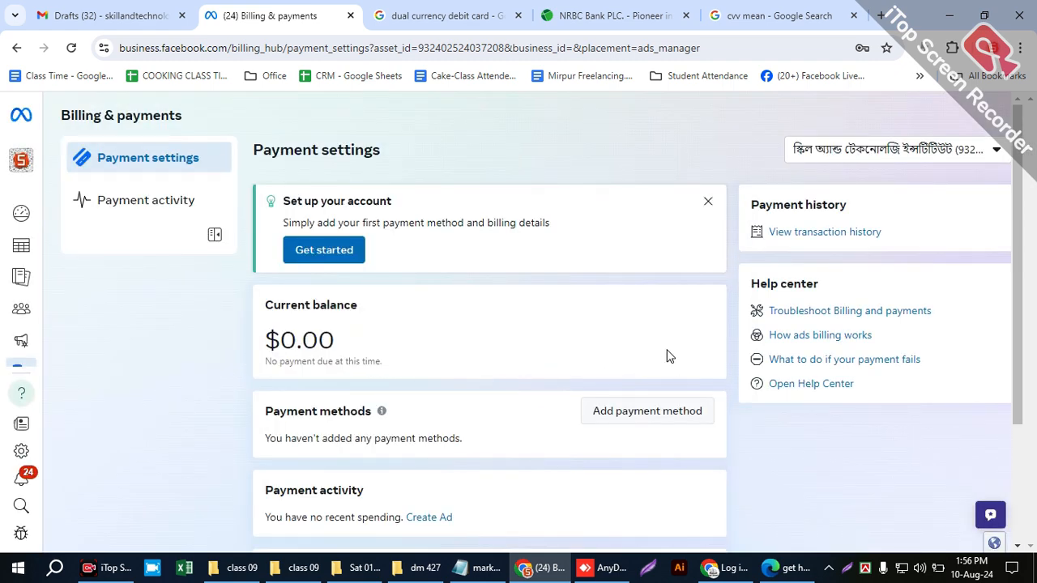
- Examine the Business info section of the payment settings, highlighting the business name, tax ID, address and currency
scroll(670, 359, "down", 2)
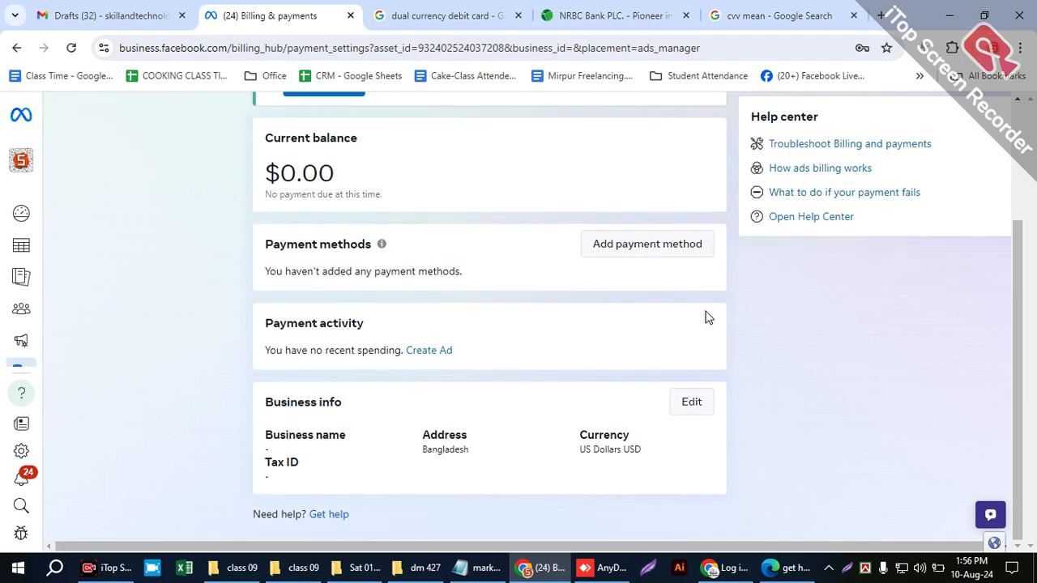
scroll(498, 373, "up", 2)
scroll(562, 350, "down", 2)
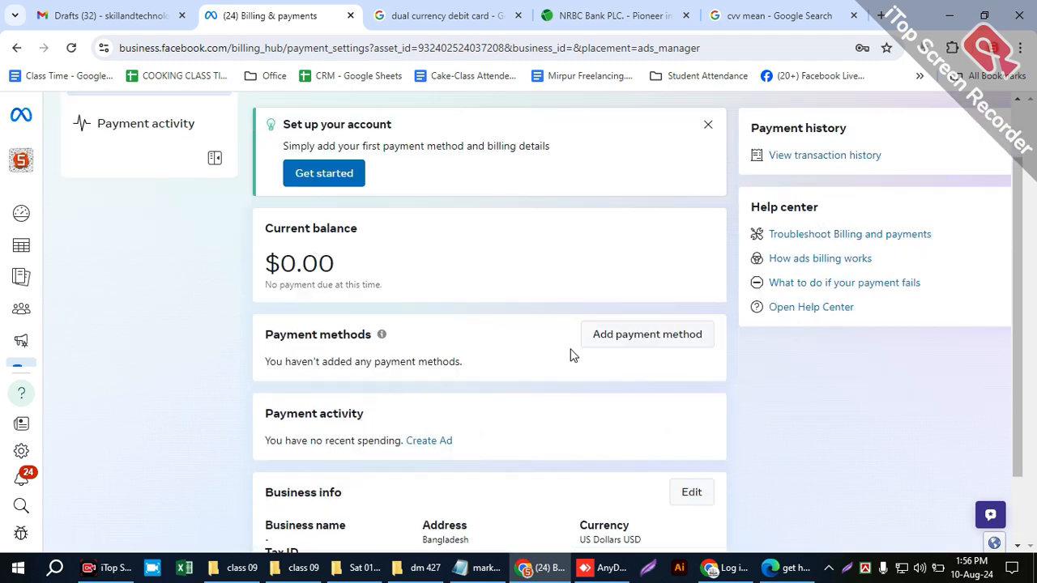
left_click_drag(260, 432, 622, 438)
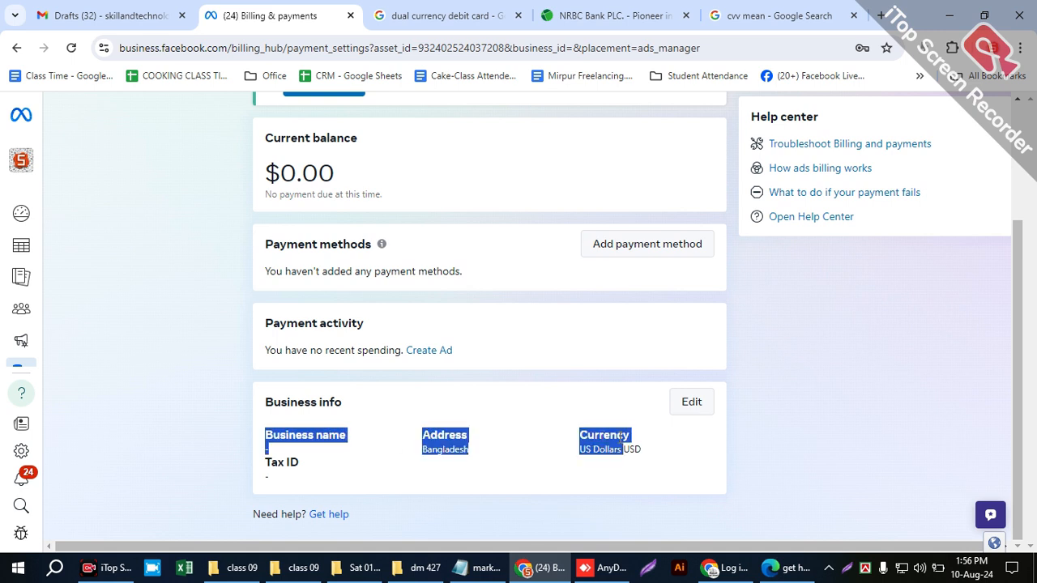
left_click(671, 463)
left_click_drag(284, 461, 258, 465)
left_click_drag(329, 464, 257, 463)
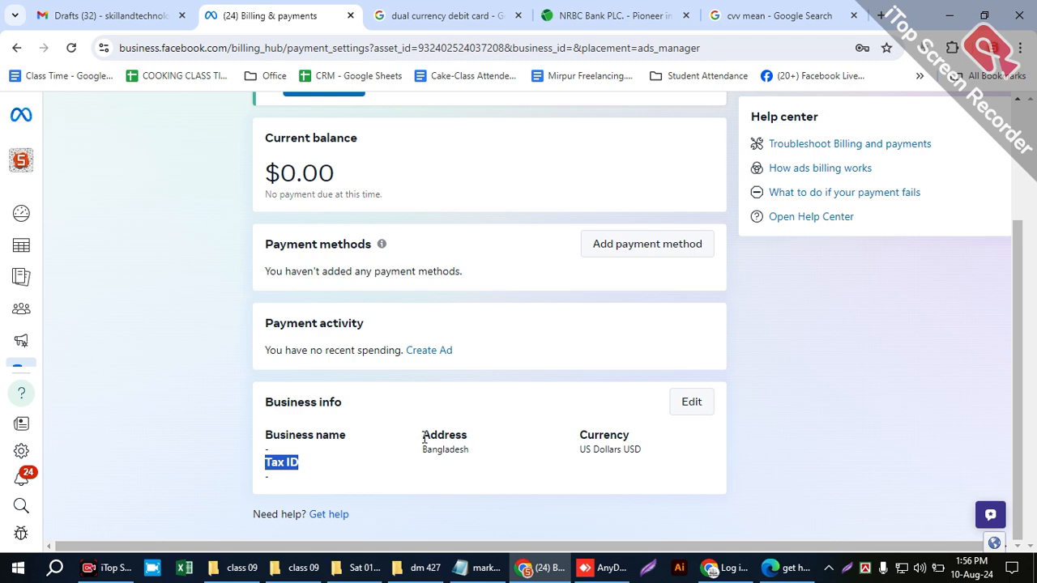
left_click_drag(423, 437, 489, 461)
left_click_drag(568, 460, 661, 464)
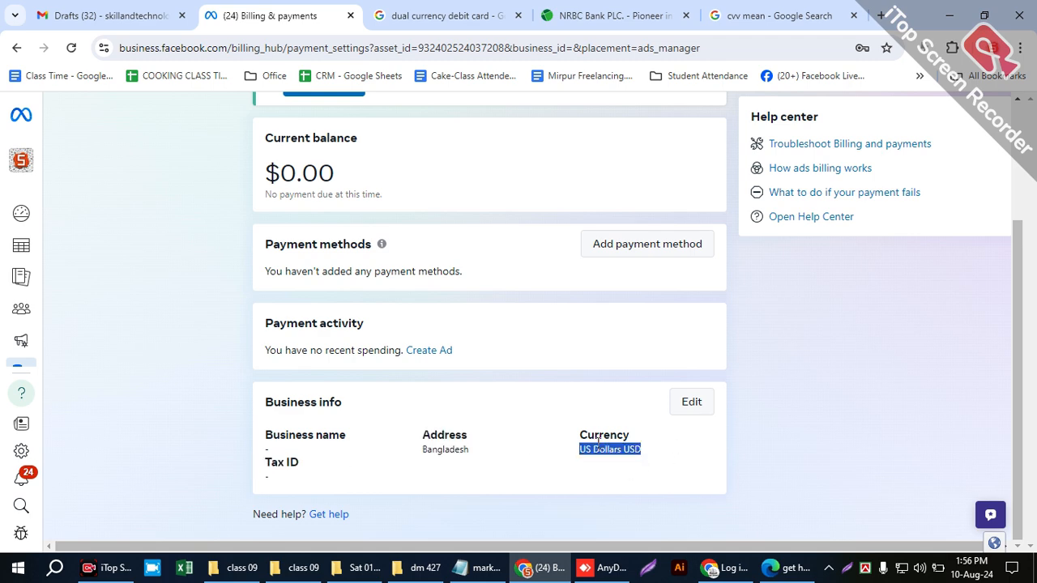
- Open the business info for editing and fill in the business name and address from the saved autofill details
left_click(693, 411)
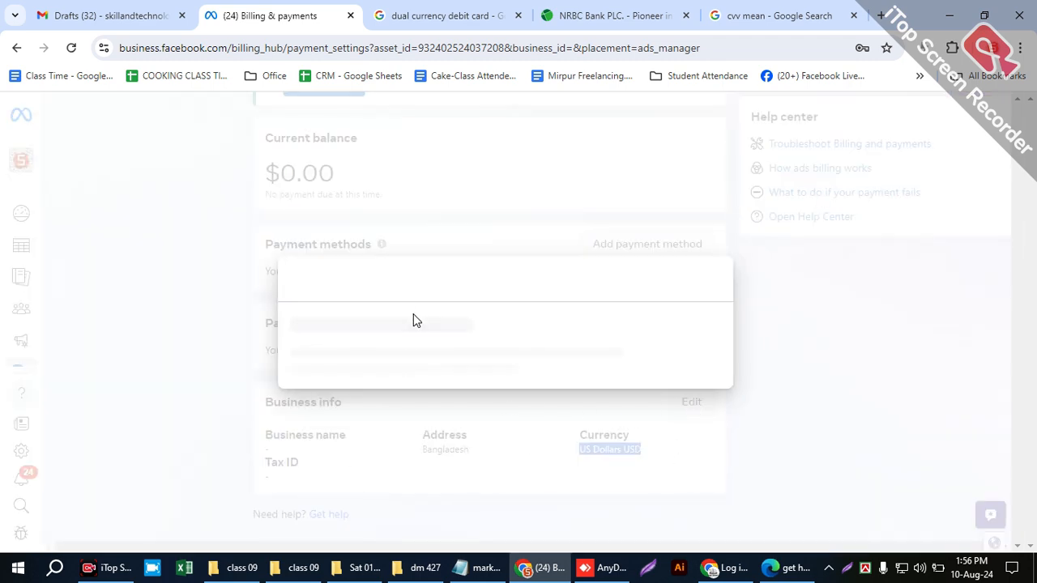
scroll(421, 333, "down", 5)
scroll(397, 369, "up", 5)
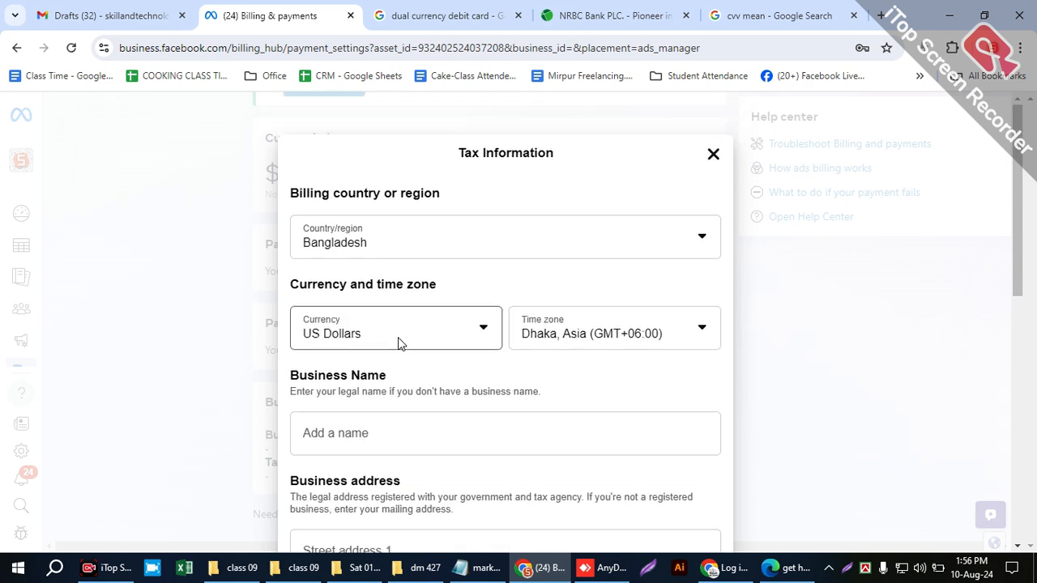
scroll(398, 340, "down", 4)
left_click(361, 247)
left_click(433, 299)
scroll(389, 438, "down", 3)
- Point out the optional Business Identification Number field and save the tax information with ads bought for business purposes
left_click(355, 293)
scroll(437, 425, "down", 2)
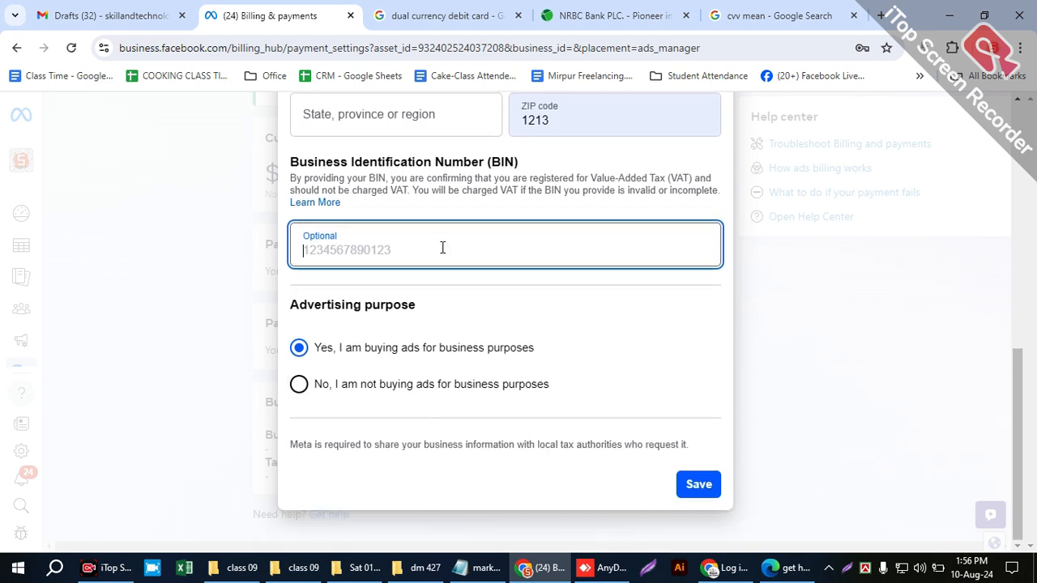
left_click_drag(393, 163, 594, 137)
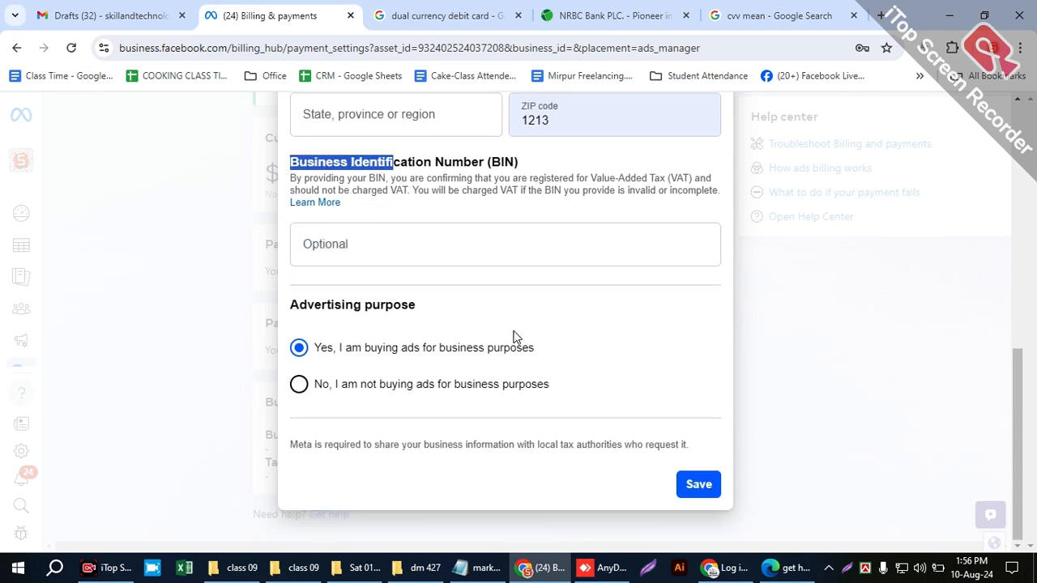
left_click(693, 486)
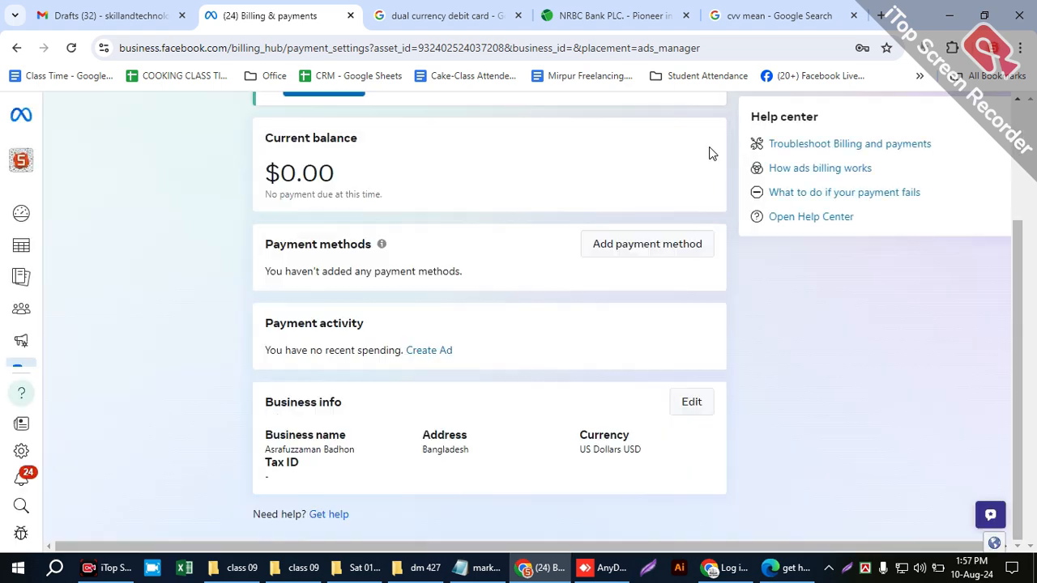
- Review the ADS run checklist in the Notepad marketing plan, from page and payment method to content, location, targeting and placement
left_click(472, 572)
scroll(182, 434, "down", 8)
scroll(186, 430, "up", 1)
mouse_move(296, 333)
left_mouse_down()
mouse_move(115, 309)
mouse_move(286, 333)
left_mouse_up()
double_click(135, 283)
left_click(219, 311)
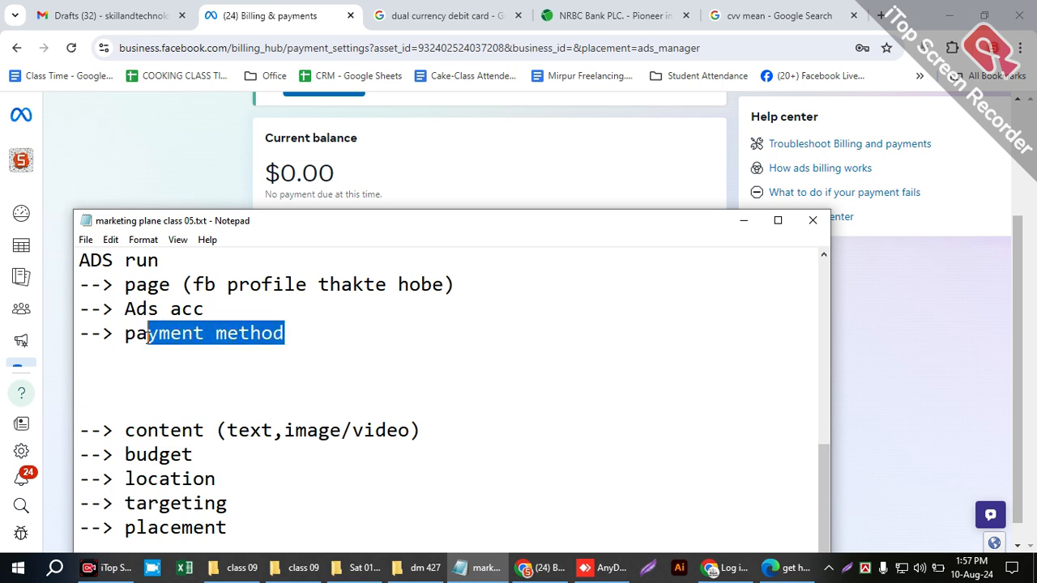
scroll(168, 424, "down", 1)
left_click_drag(126, 357, 440, 351)
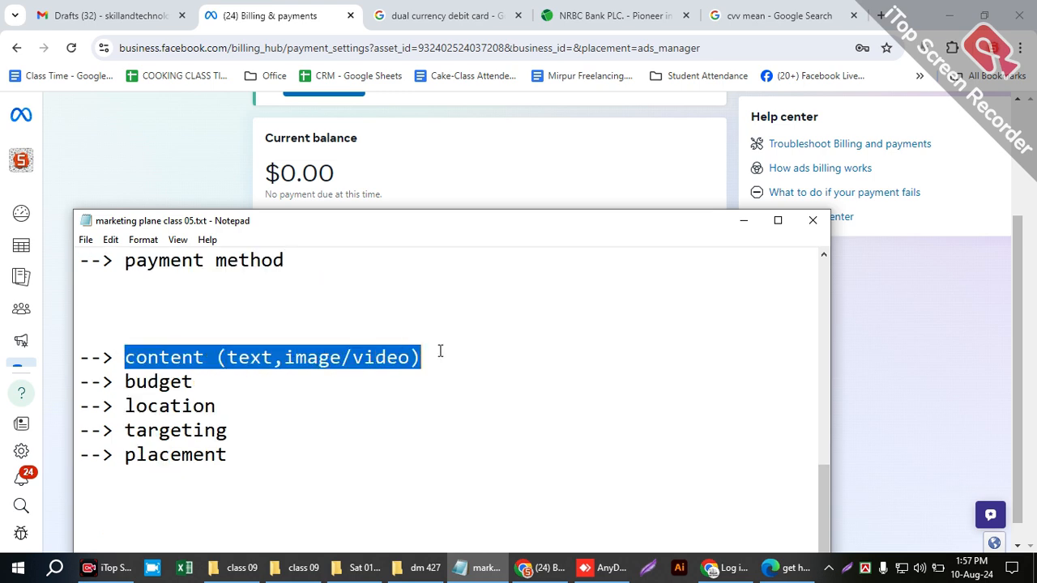
left_click_drag(239, 385, 245, 460)
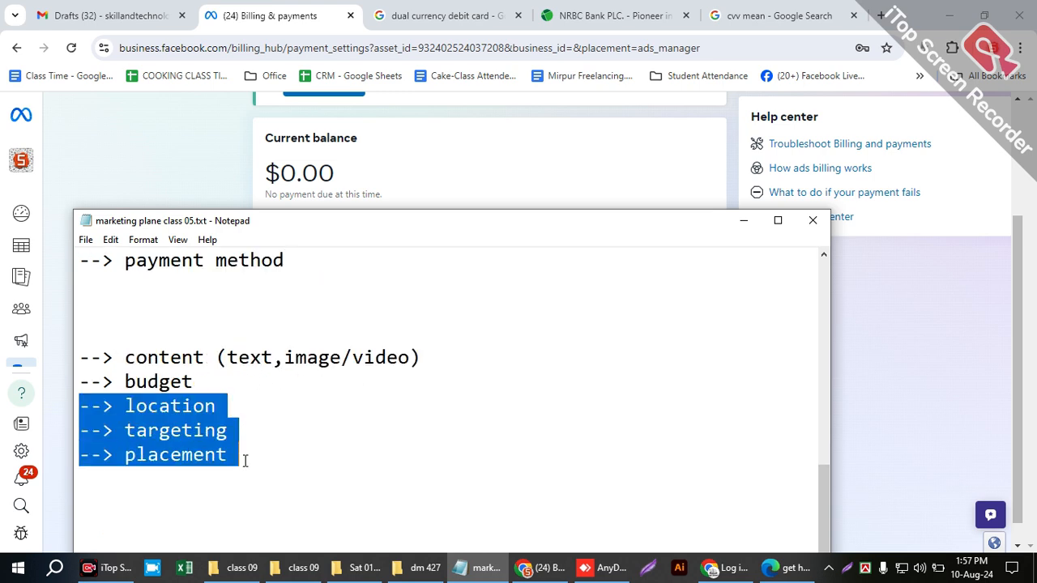
- Switch back to the browser, open the Campaigns page of Ads Manager and accept the saved address update
left_click(854, 322)
scroll(204, 370, "up", 3)
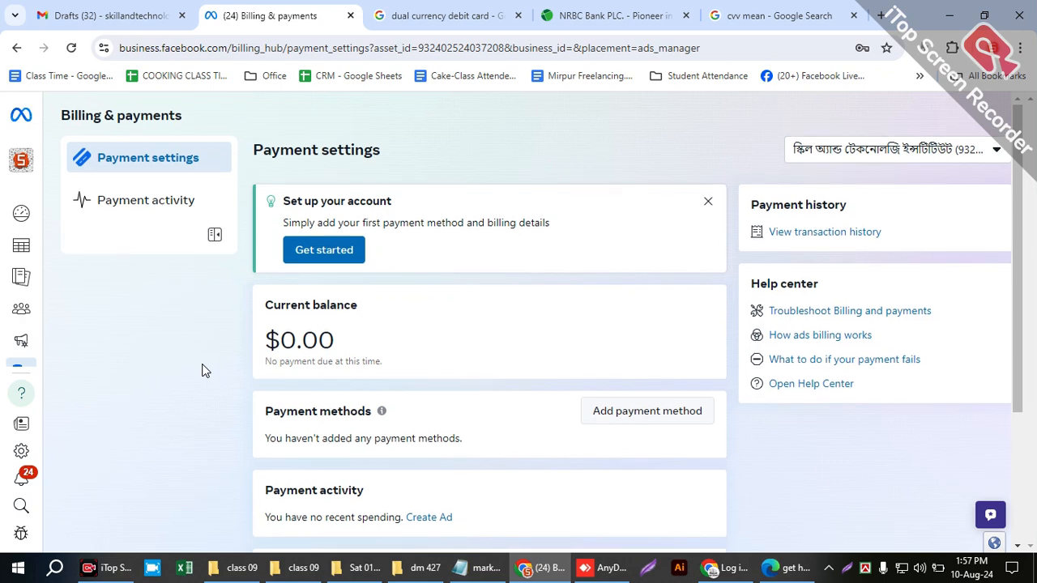
mouse_move(34, 276)
left_click(115, 249)
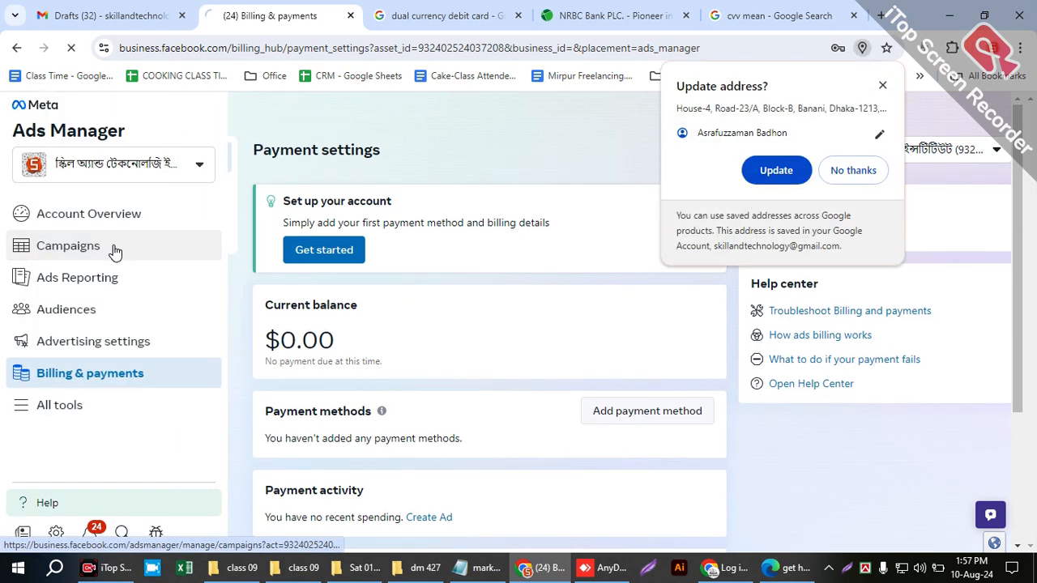
left_click(792, 172)
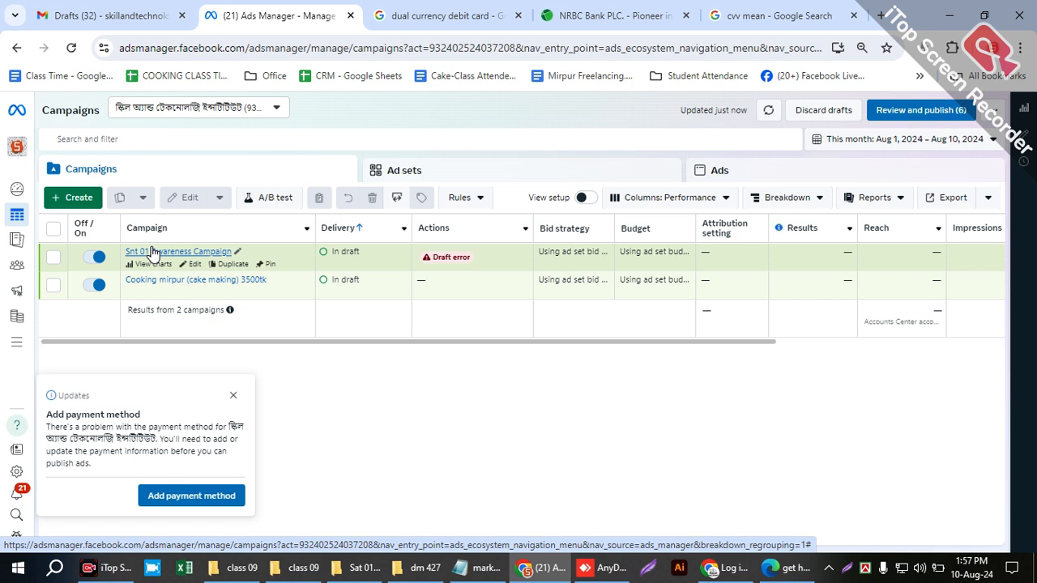
- Dismiss the Add payment method notice and start creating a new campaign
left_click(233, 395)
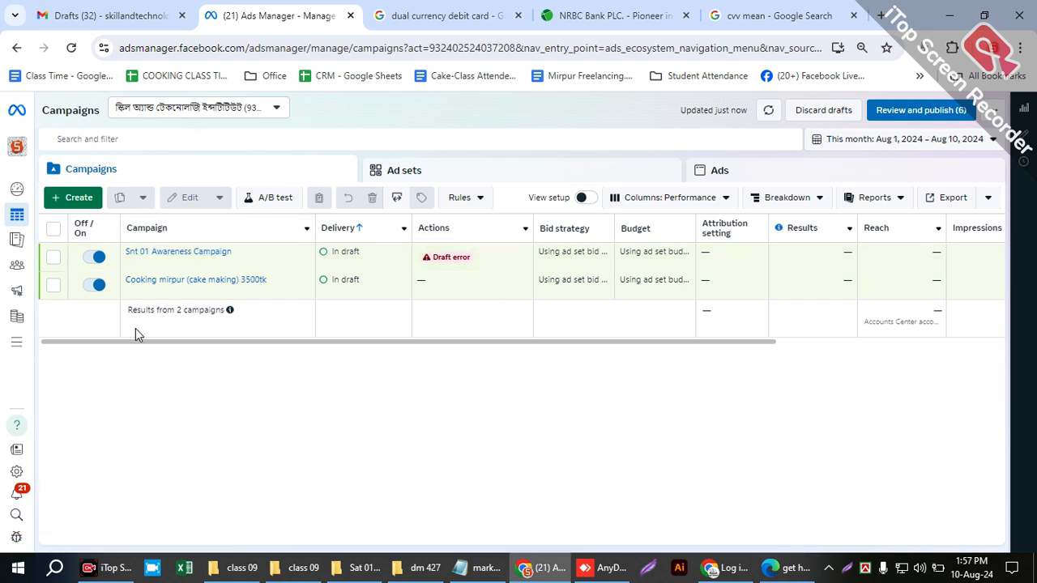
left_click(58, 199)
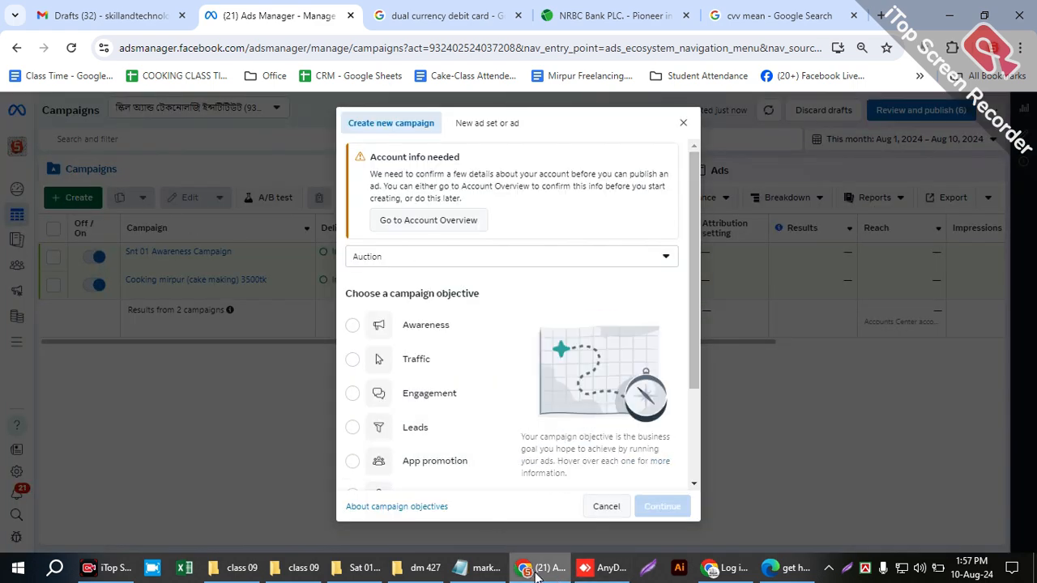
- Examine the tofu, mofu and bofu strategy in the Notepad marketing plan, highlighting "top of the funnel"
left_click(485, 568)
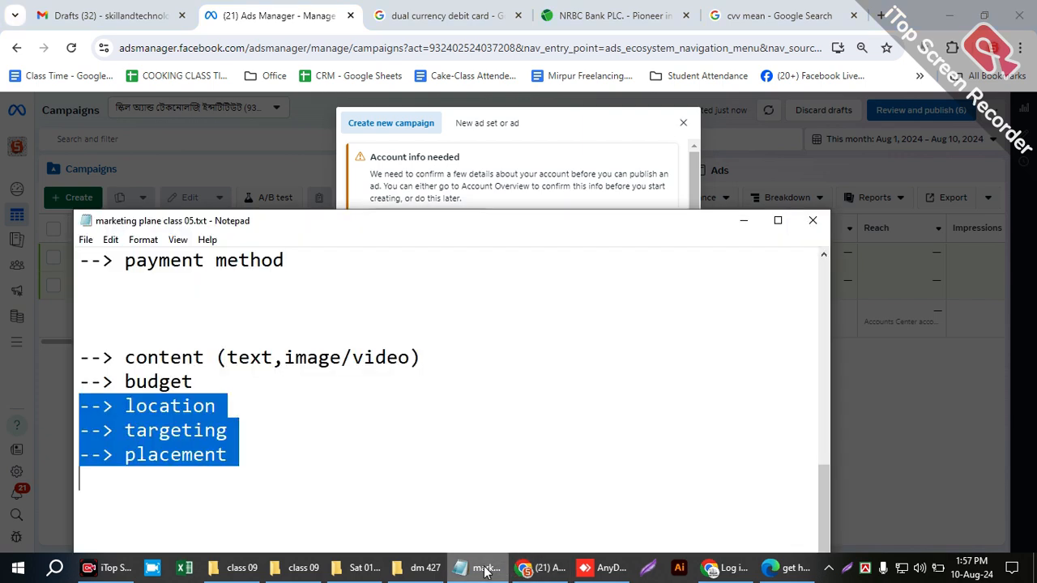
left_click(233, 399)
scroll(277, 452, "up", 4)
scroll(277, 452, "up", 6)
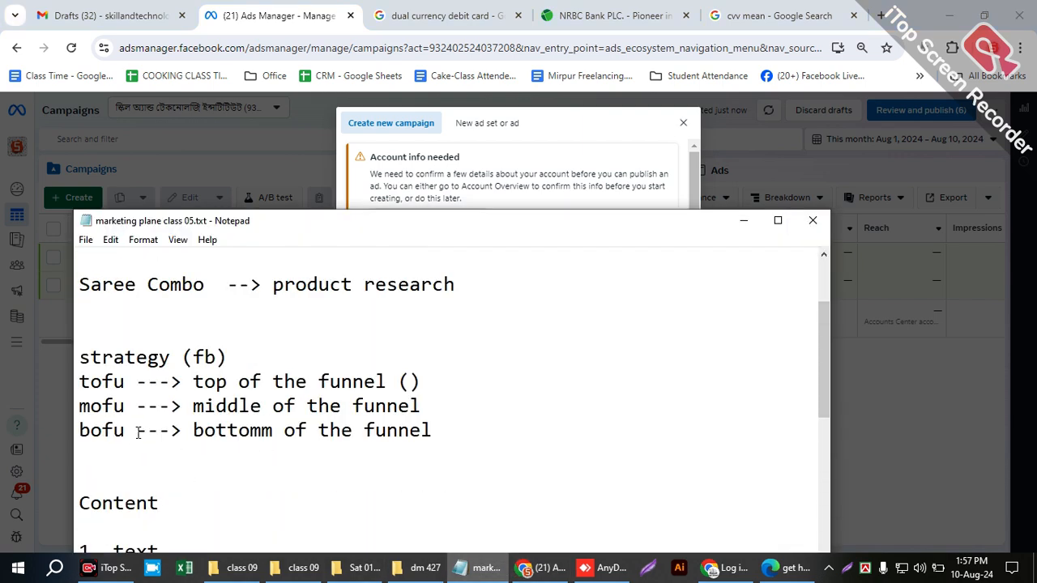
left_click_drag(192, 381, 383, 379)
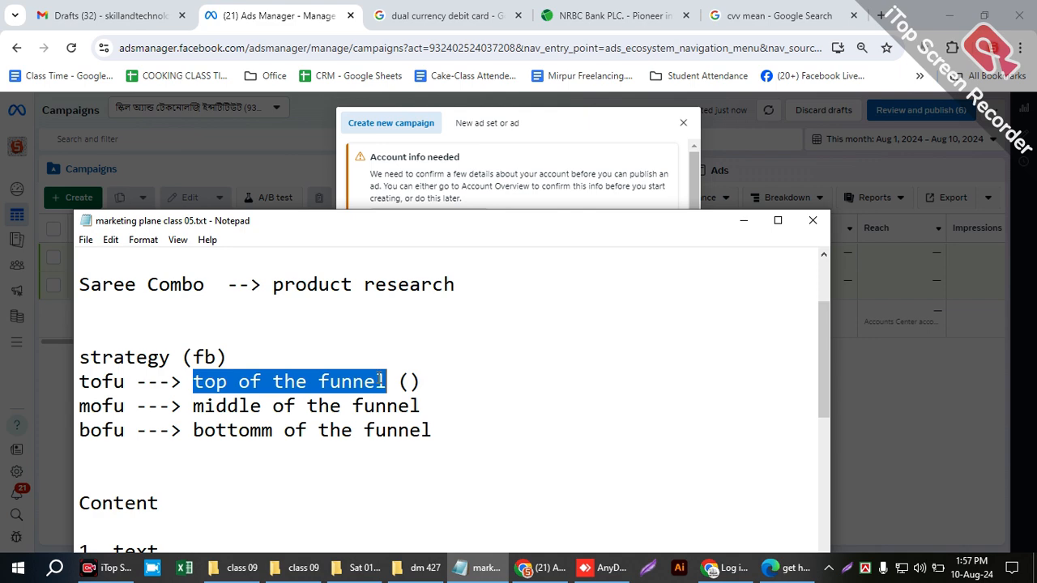
left_click_drag(407, 240, 471, 308)
left_click(323, 452)
left_click_drag(258, 450, 443, 451)
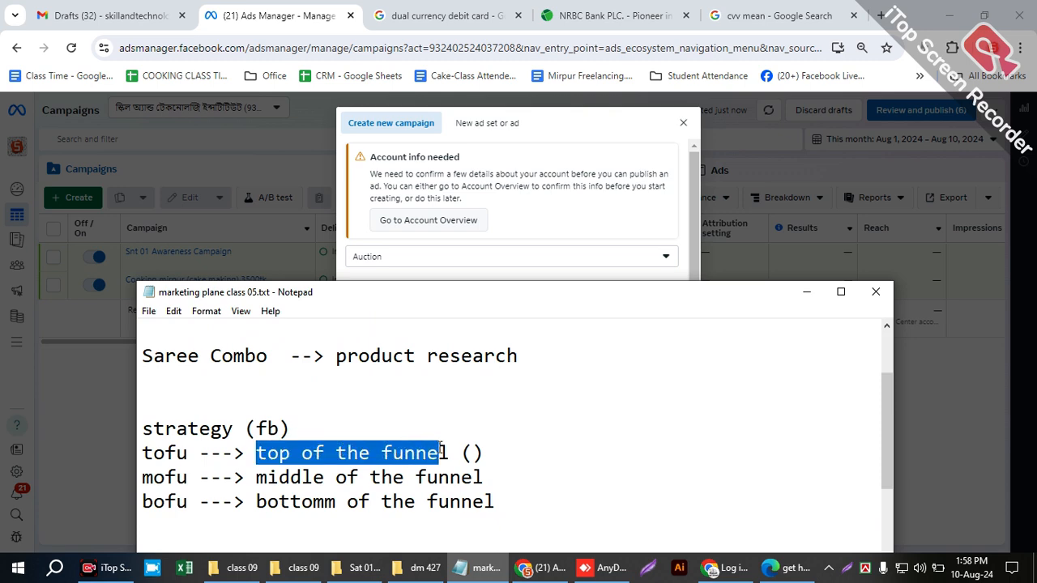
- Return to the new campaign dialog and choose Awareness as the campaign objective
left_click(806, 292)
left_click(378, 331)
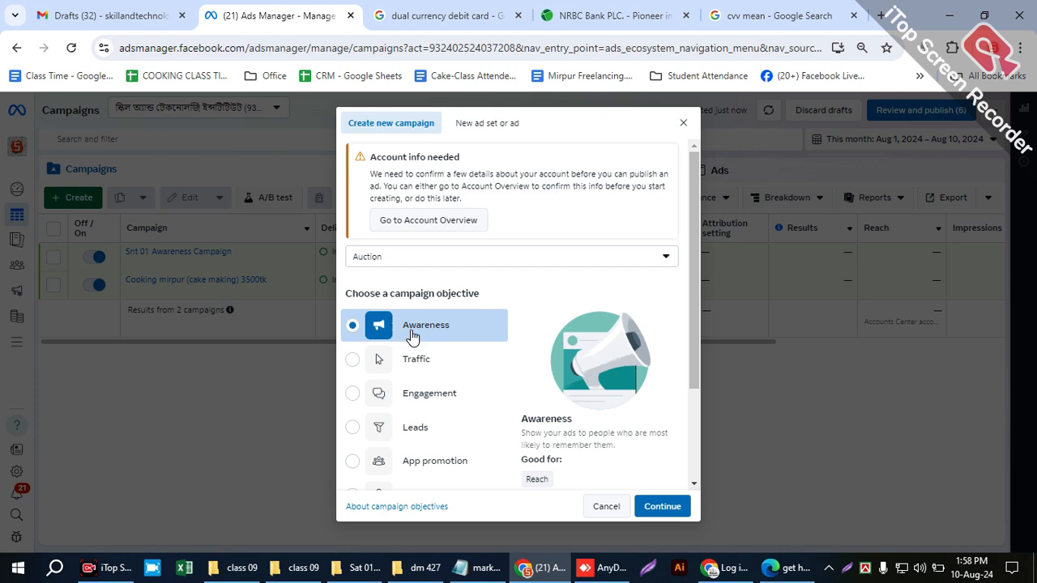
- Highlight "middle of the funnel" in the Notepad marketing plan and return to the list of campaign objectives
left_click(479, 568)
left_click_drag(255, 477, 510, 477)
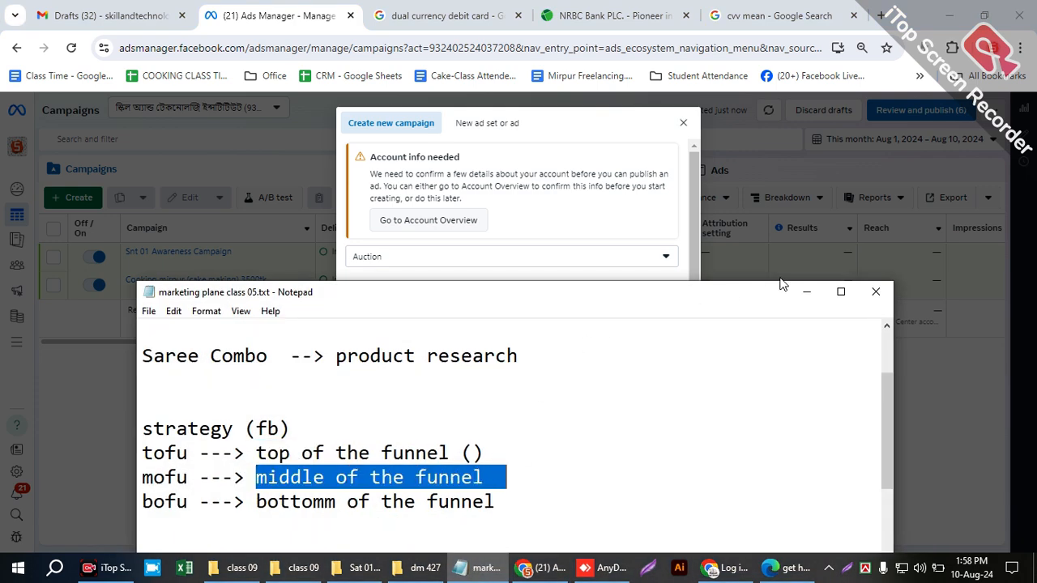
left_click(806, 292)
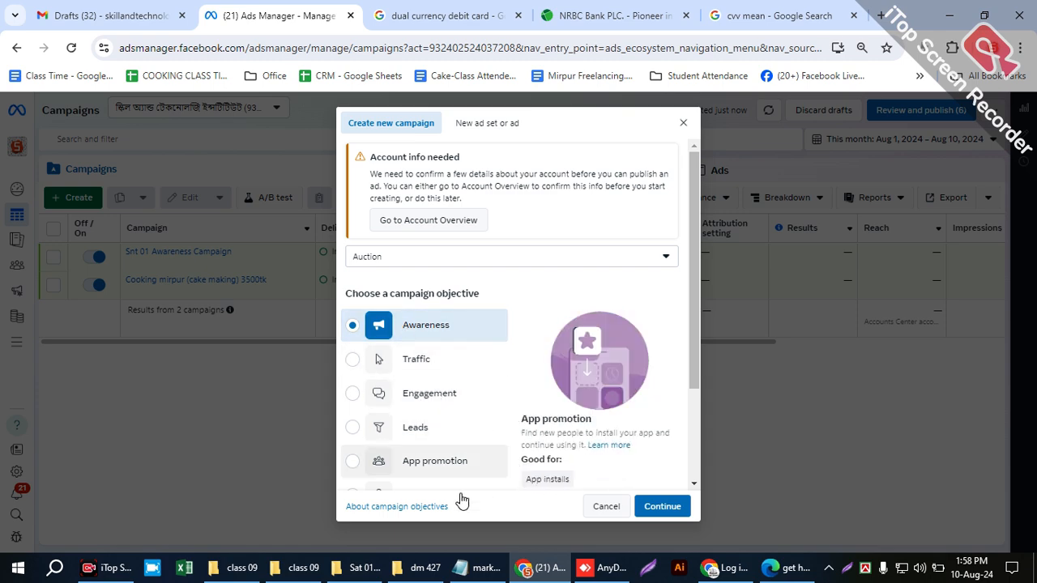
- Switch to the Notepad marketing plan and enter "Awareness" in the parentheses after "top of the funnel"
left_click(480, 568)
left_click_drag(489, 314, 541, 367)
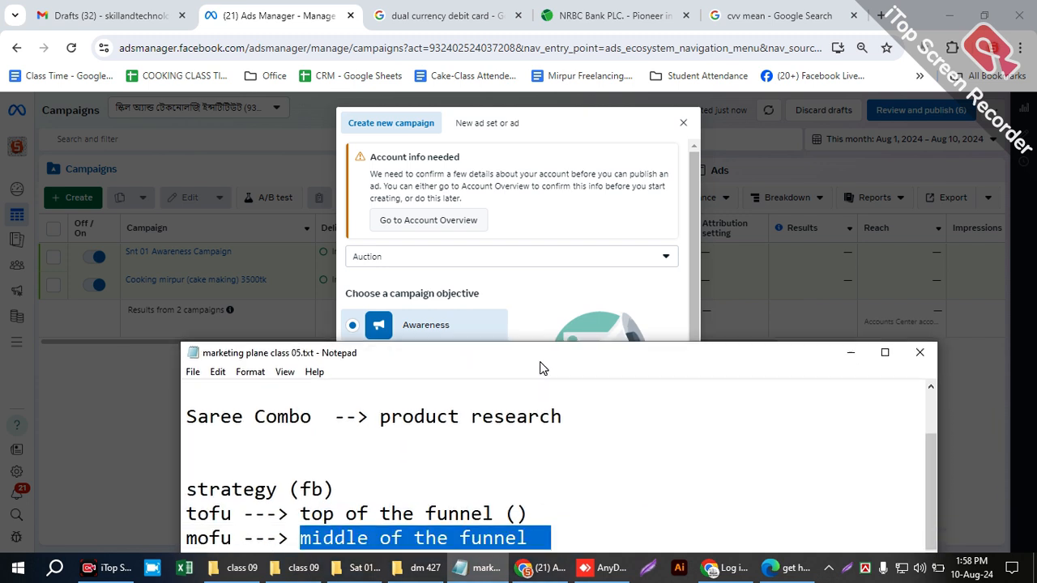
left_click(516, 512)
type("A")
type("waren")
type("ess")
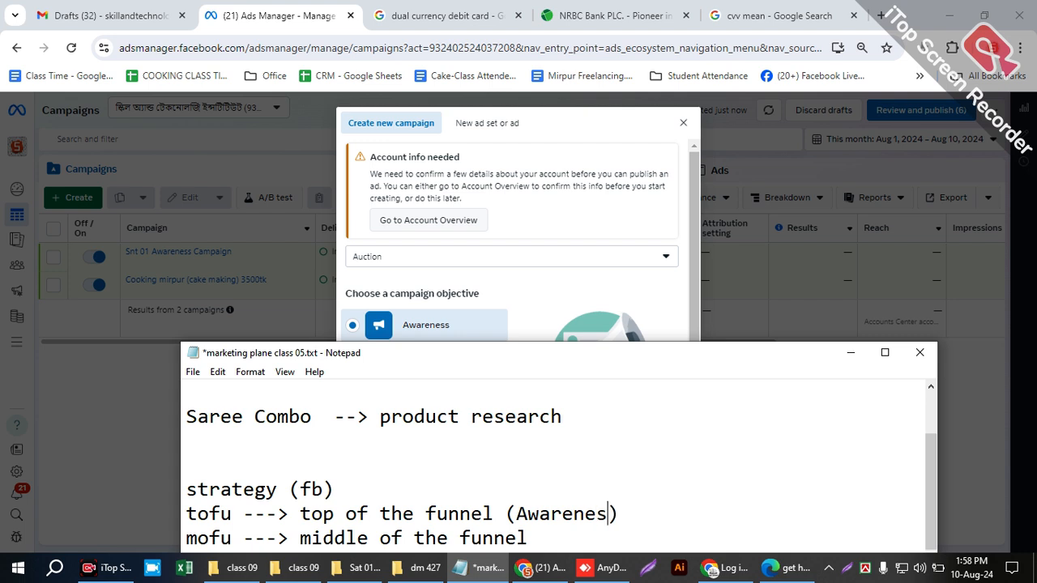
- Add "(Traffic & Engagement)" after "middle of the funnel" on the mofu line of the marketing plan
left_click(534, 538)
type("()")
left_click_drag(436, 354, 745, 167)
left_click(842, 347)
type("Trafic")
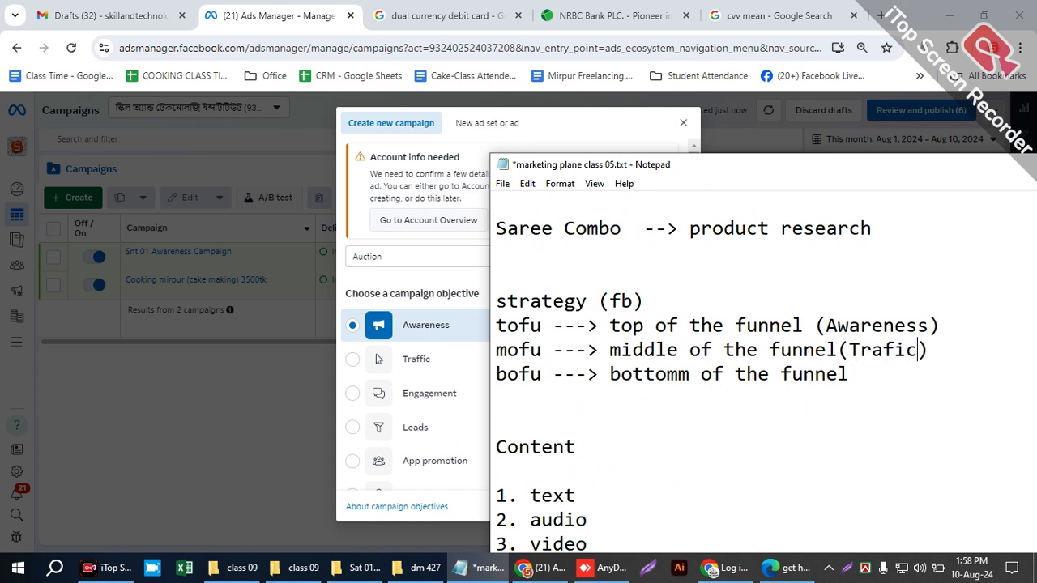
key("BackSpace")
key("BackSpace")
type("fic")
type(",")
key("BackSpace")
type("& ")
type("Engag")
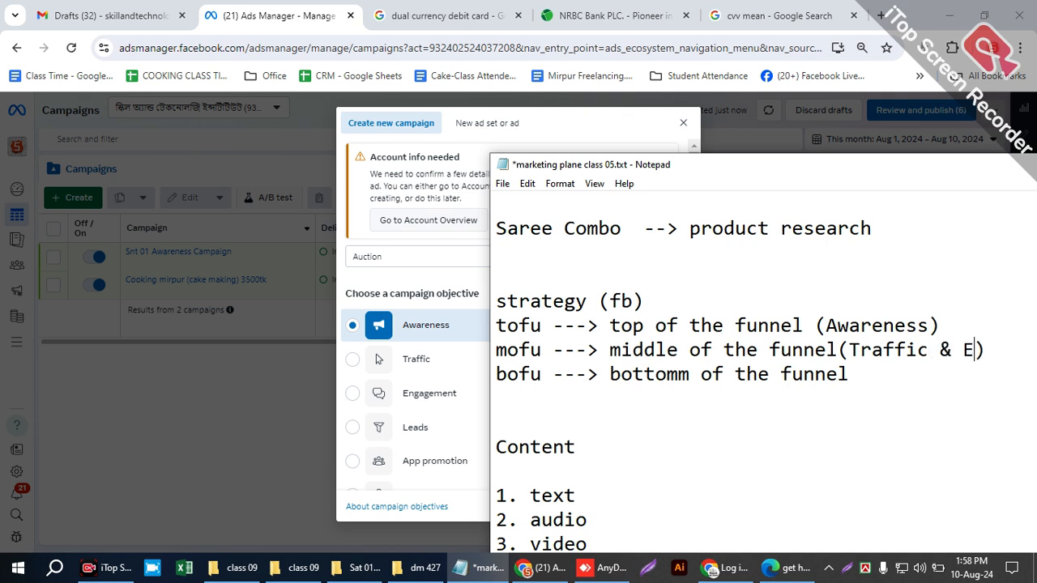
type("em")
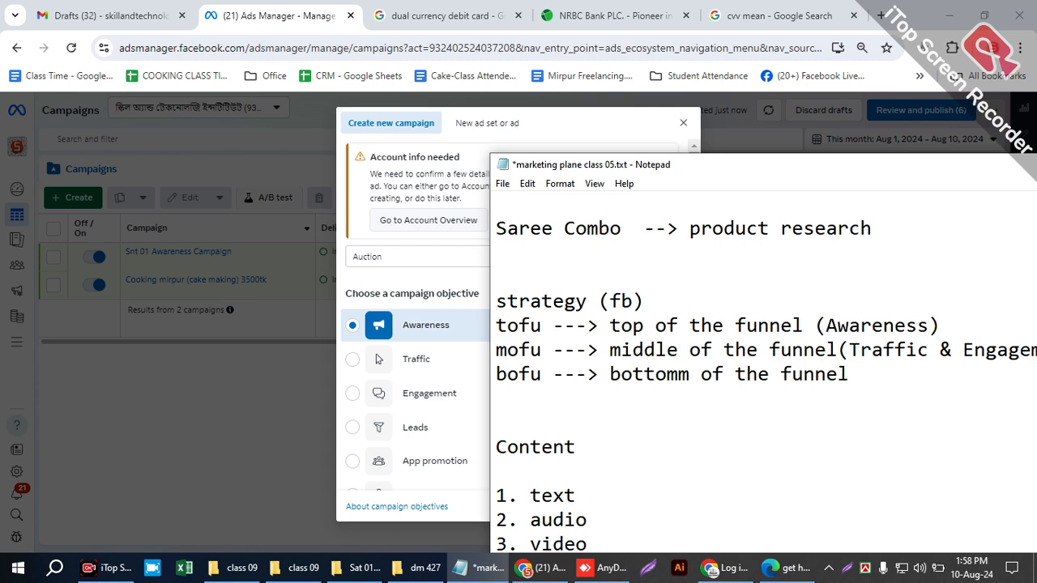
- Save the marketing plan and return to the new campaign dialog in Ads Manager
key("ctrl+s")
left_click_drag(798, 171, 477, 185)
left_click(837, 179)
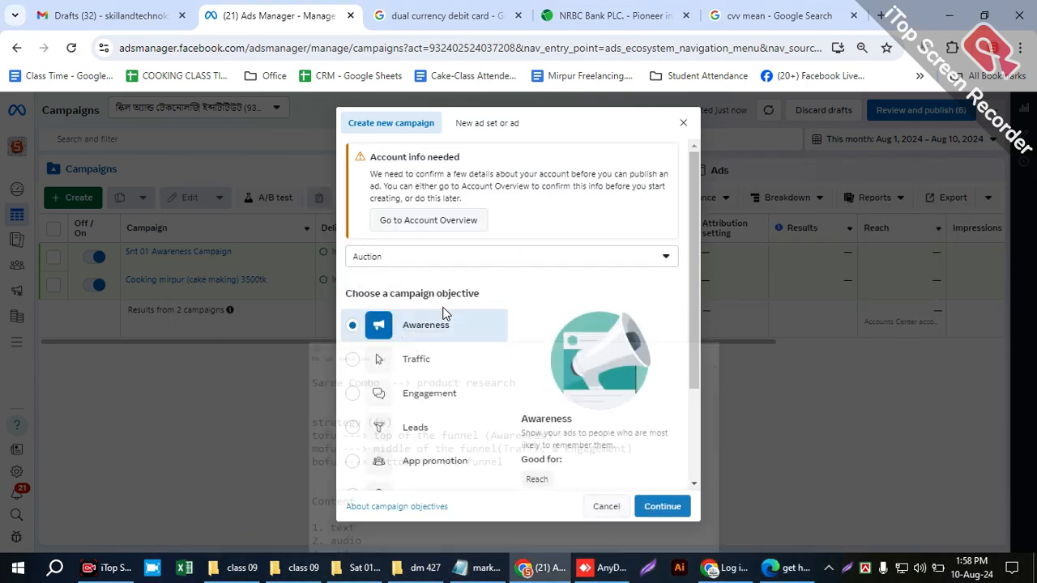
- Examine the Awareness objective's description and suggested uses, and highlight the text of the account info notice
scroll(507, 371, "down", 1)
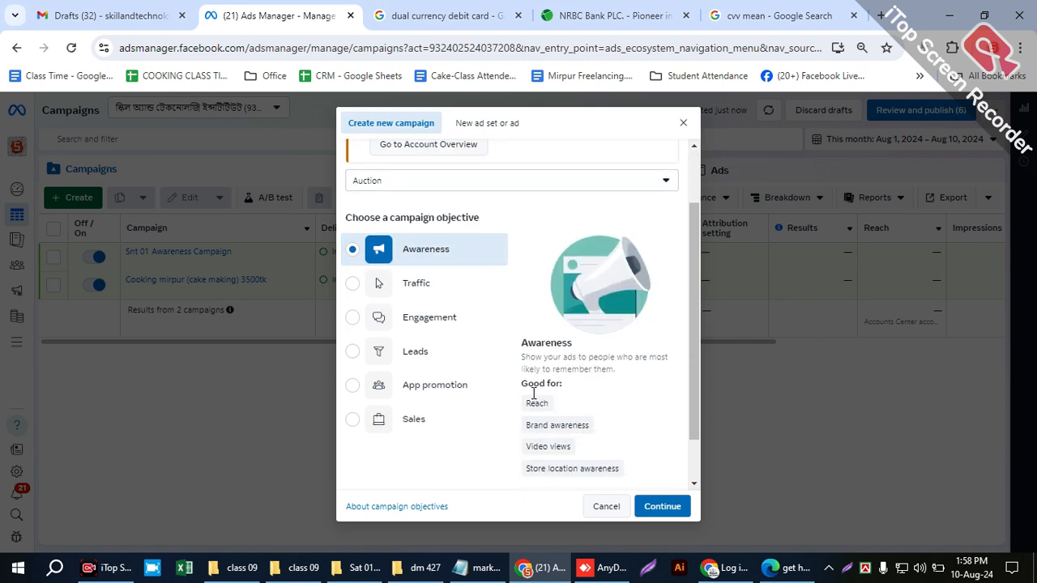
scroll(453, 405, "down", 1)
scroll(460, 391, "up", 2)
left_click(440, 257)
left_click(435, 288)
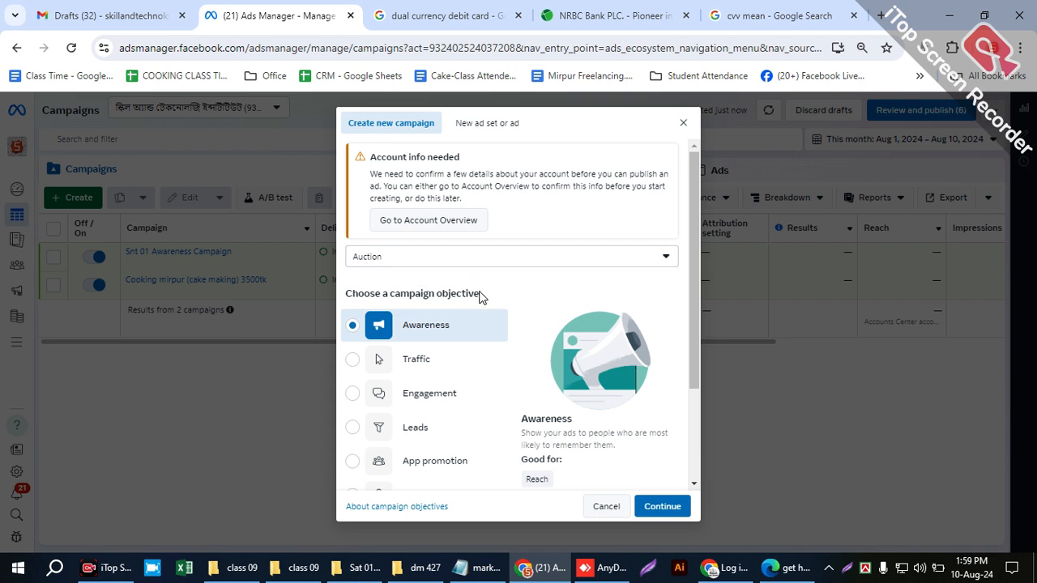
left_click_drag(438, 175, 582, 204)
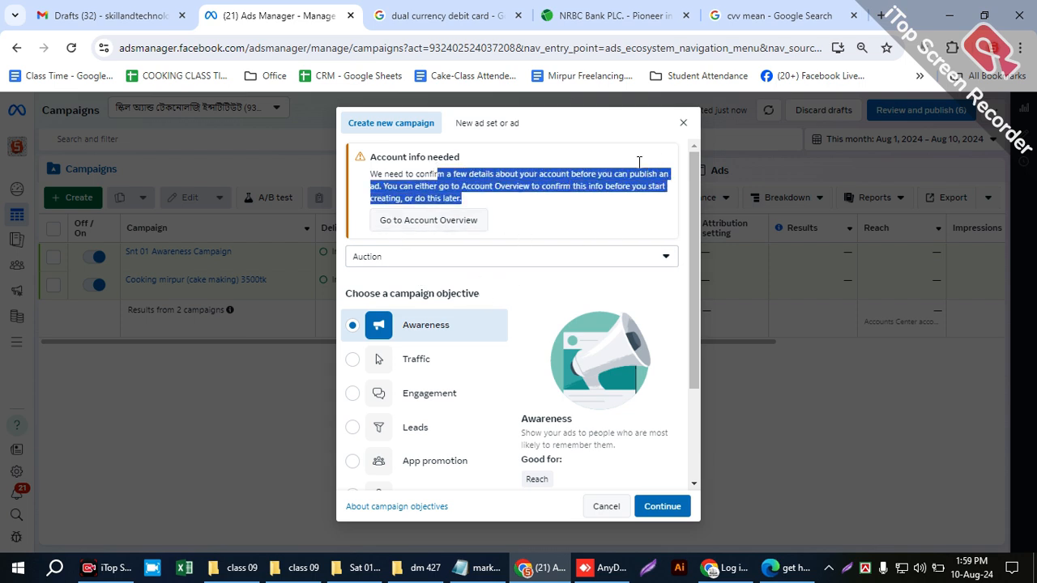
left_click(567, 207)
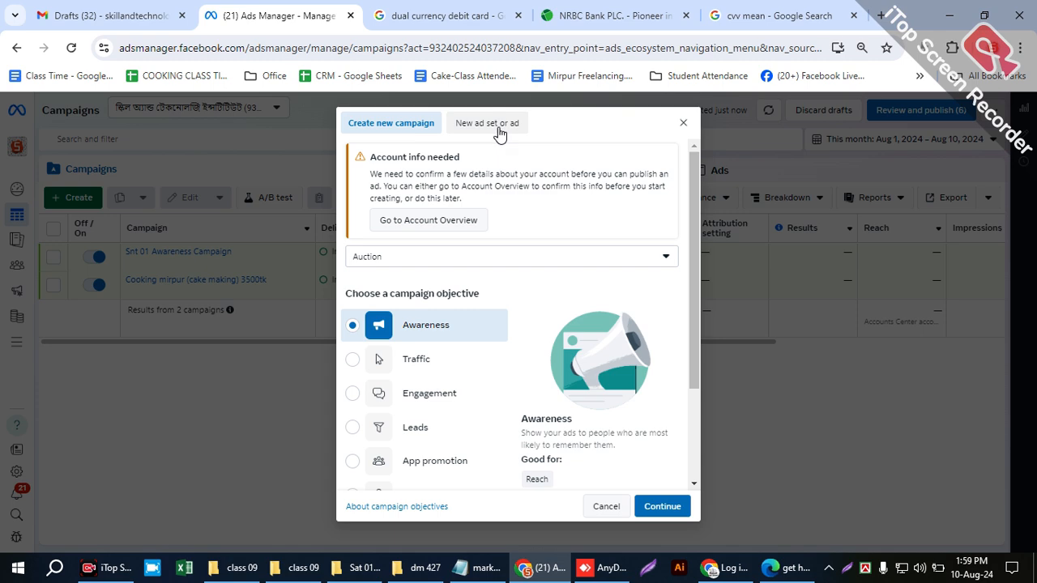
- Review the Awareness uses once more and continue to create the campaign with this objective
scroll(494, 312, "down", 2)
scroll(488, 316, "down", 1)
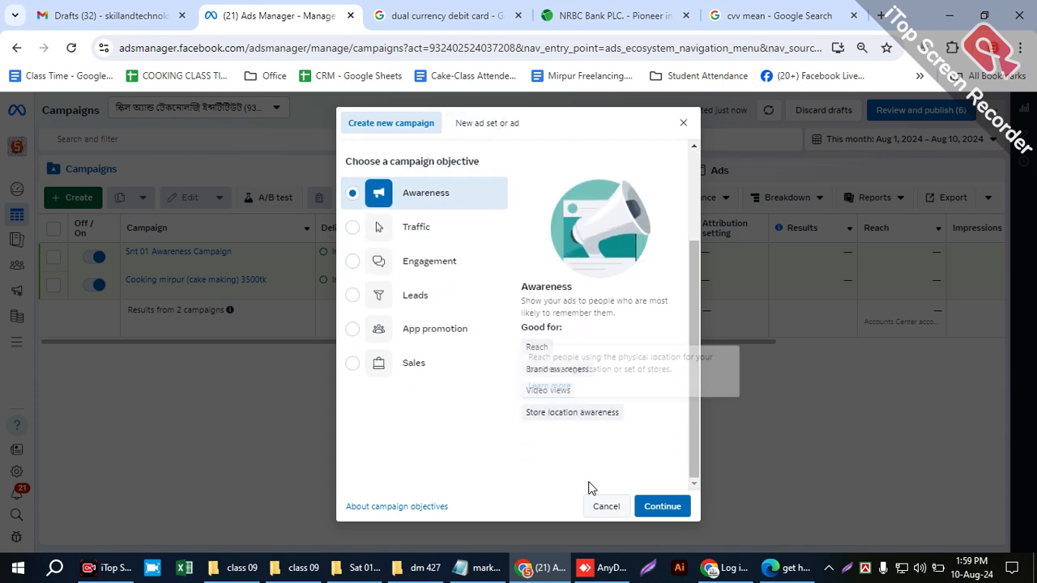
left_click(657, 508)
mouse_move(539, 367)
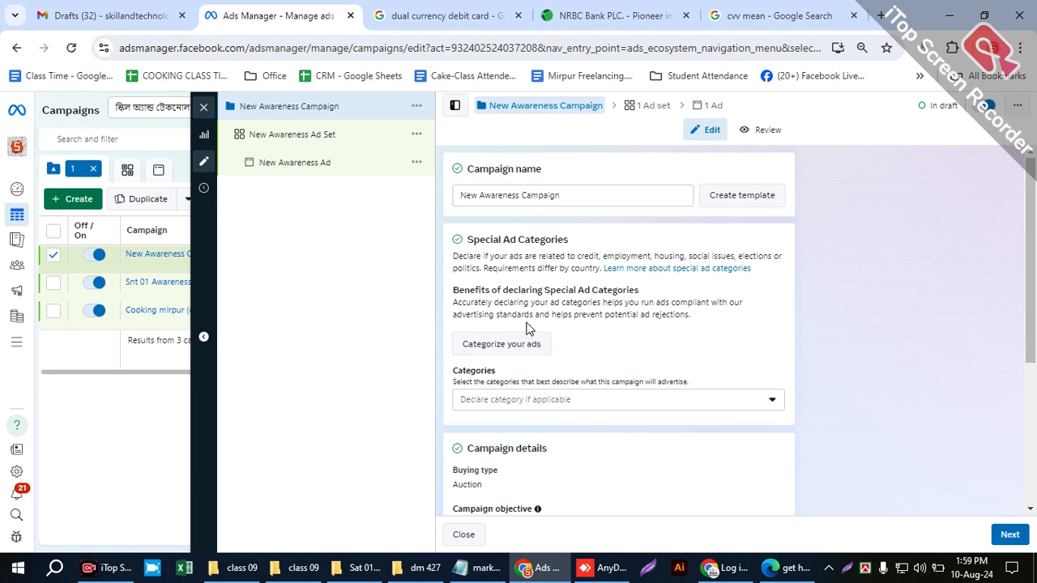
- Close the NRBC Bank prepaid card page and return to the campaign editor in Ads Manager
left_click(630, 25)
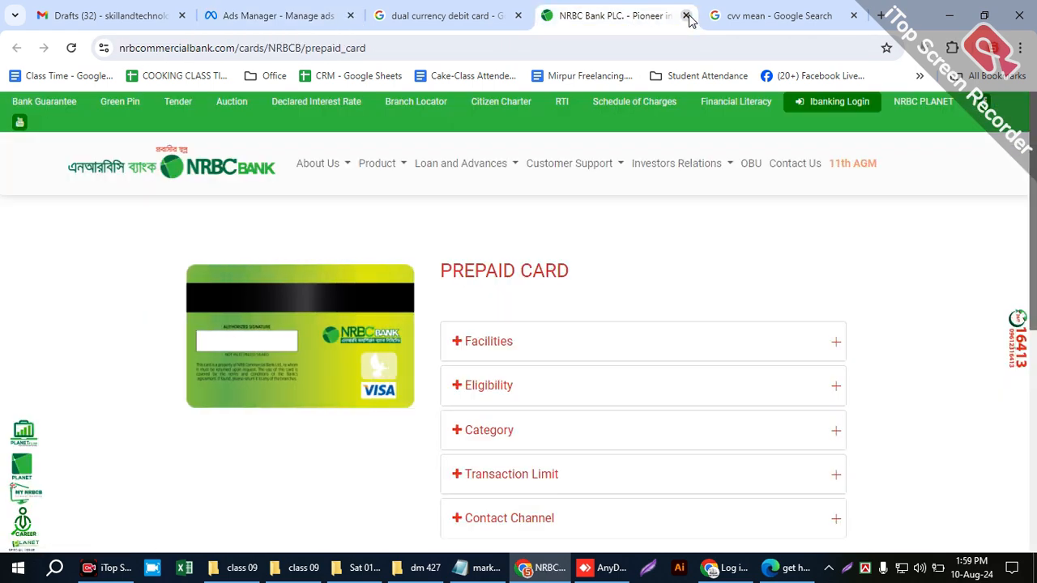
left_click(686, 16)
left_click(283, 15)
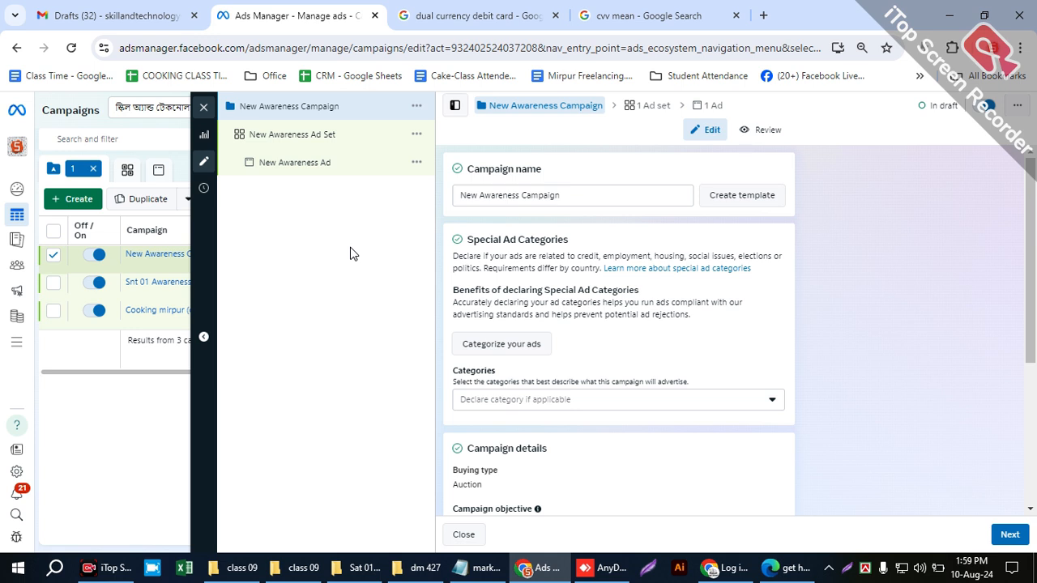
- Highlight the default campaign name in the campaign settings to point it out
left_click(559, 195)
left_click_drag(559, 194, 453, 211)
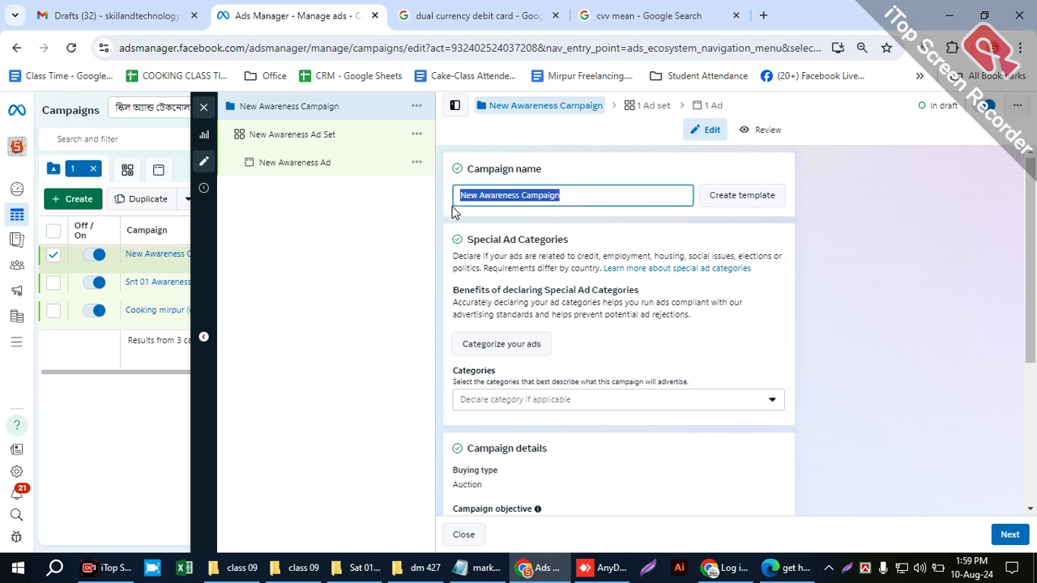
left_click(453, 212)
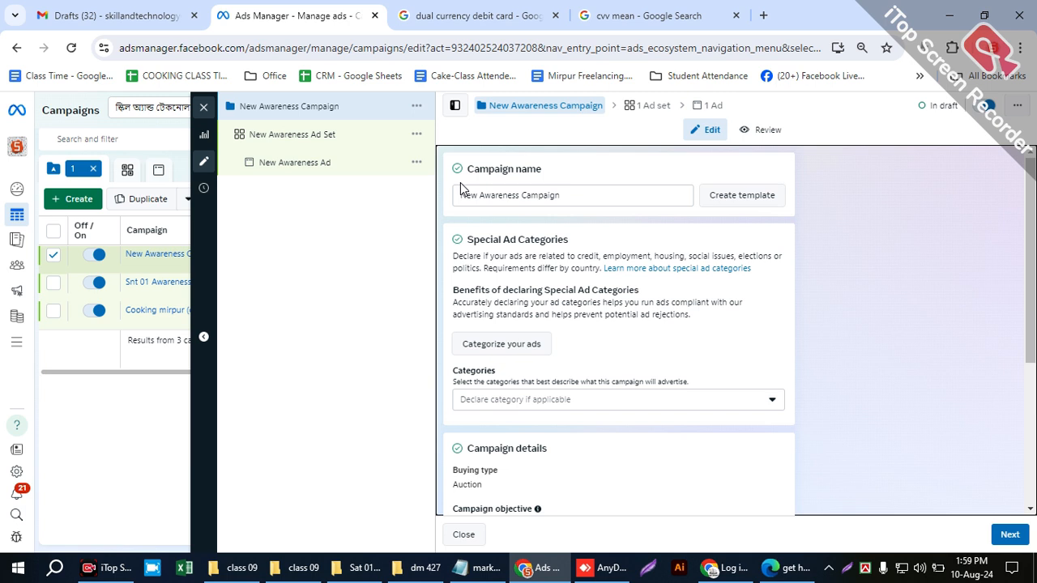
left_click(553, 188)
left_click(573, 210)
- Rename the campaign as Awareness_Campaign_for_PageName
left_click(563, 189)
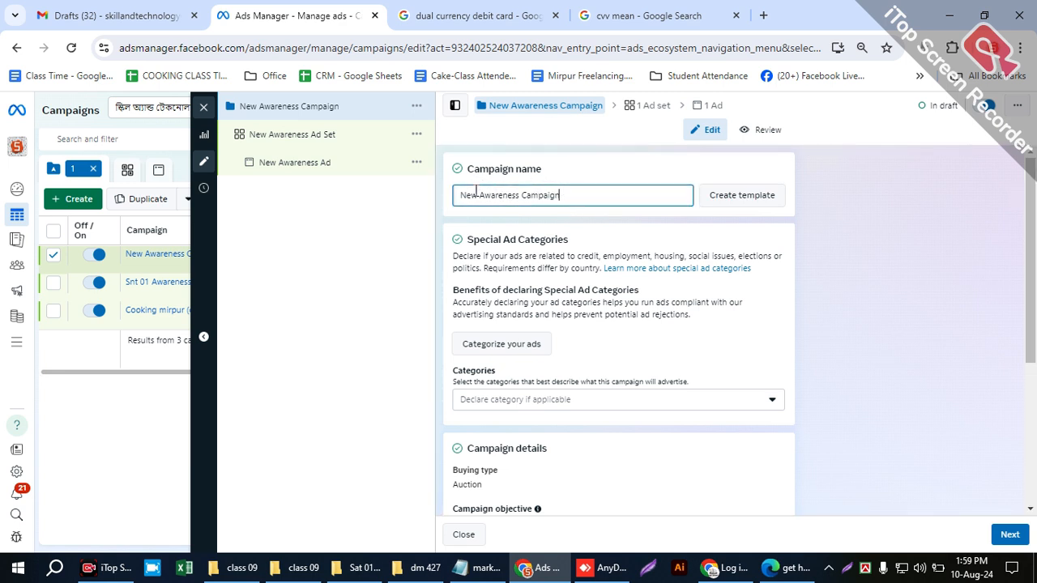
double_click(476, 195)
key("BackSpace")
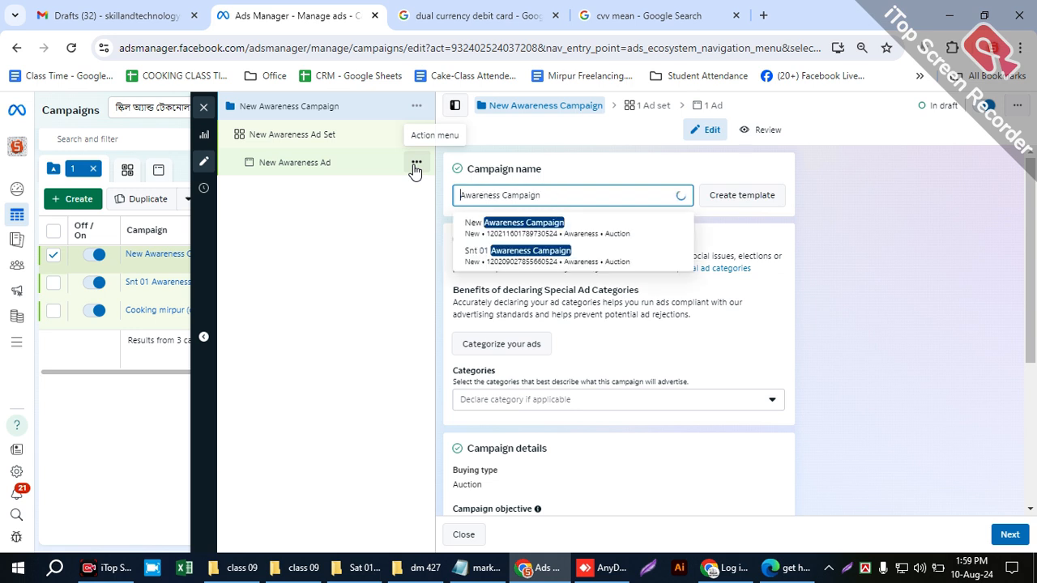
left_click(498, 194)
key("BackSpace")
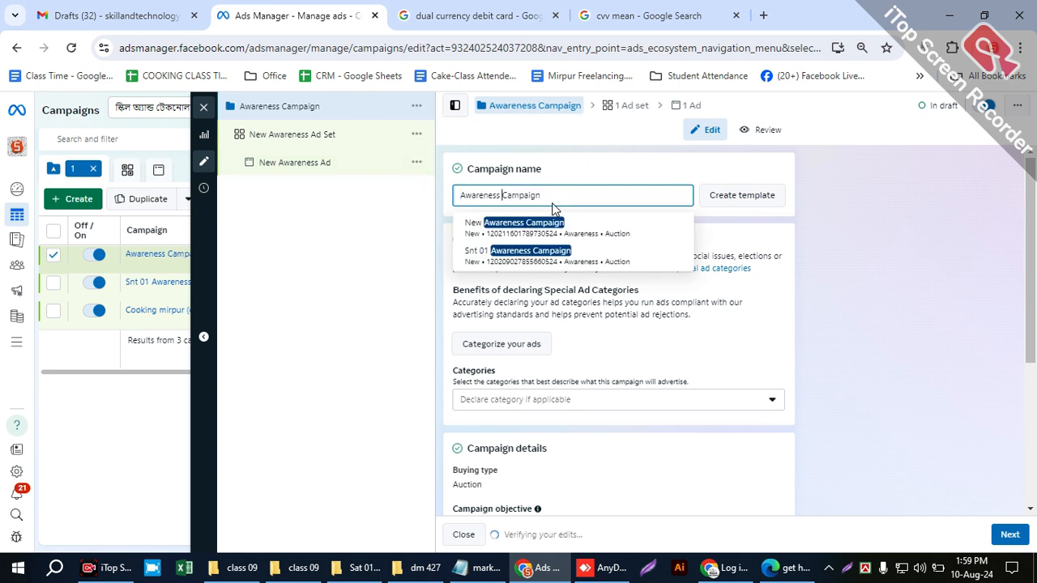
type("_Campaign")
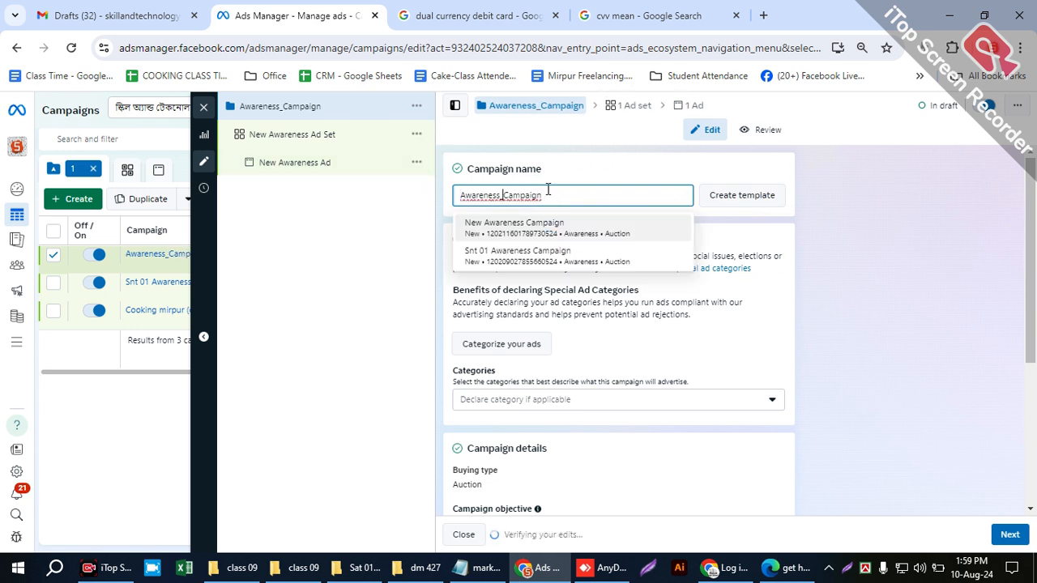
type("_")
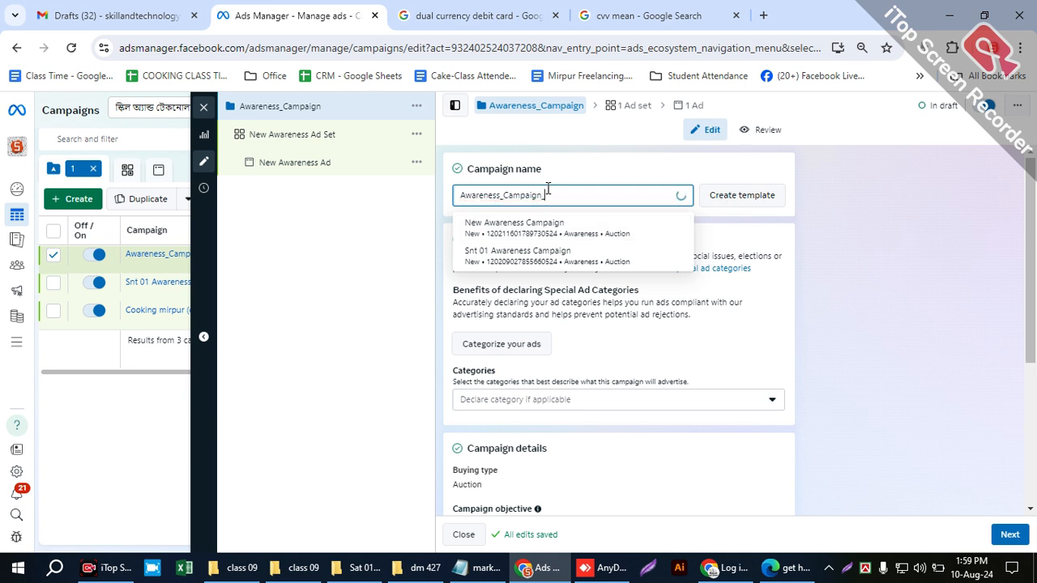
type("for")
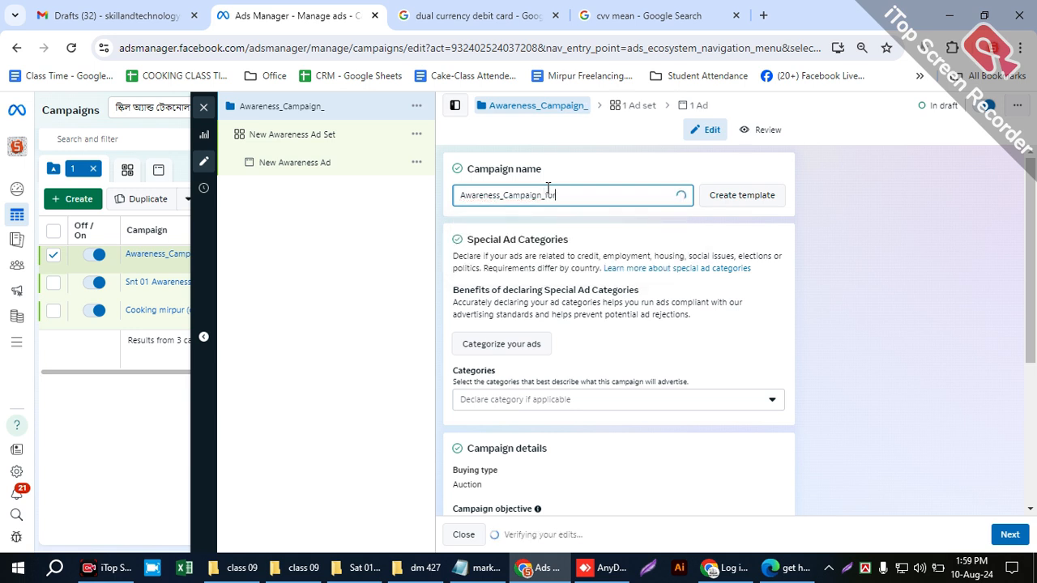
type("_PageName")
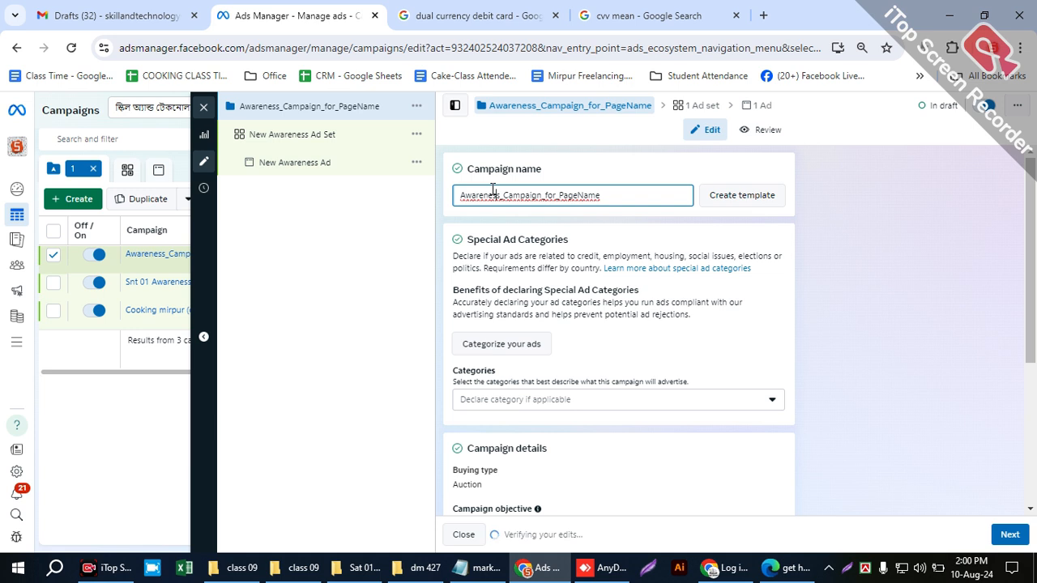
- Highlight the "PageName" part of the campaign name and leave the name field
double_click(557, 191)
left_click(586, 191)
left_click_drag(559, 191, 593, 188)
left_click(572, 189)
left_click_drag(596, 189, 573, 190)
left_click(572, 189)
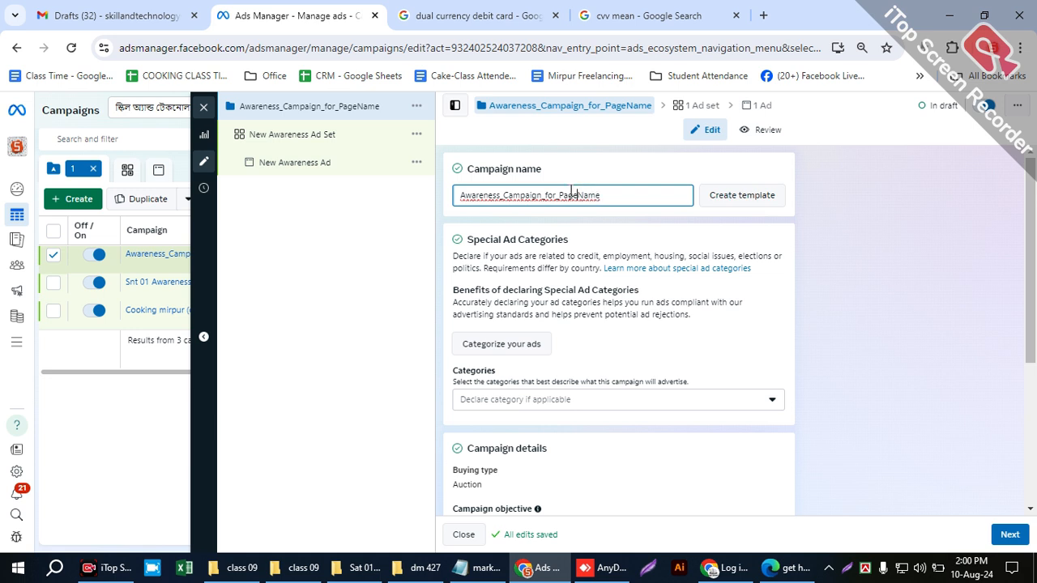
left_click(634, 223)
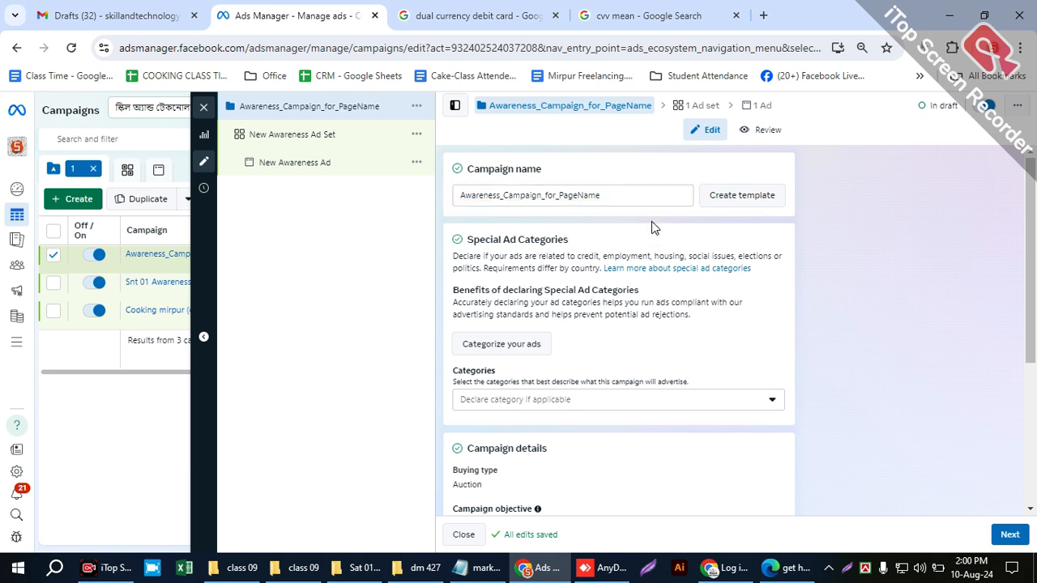
- Open the list of special ad categories that can be declared for the campaign
scroll(559, 251, "down", 1)
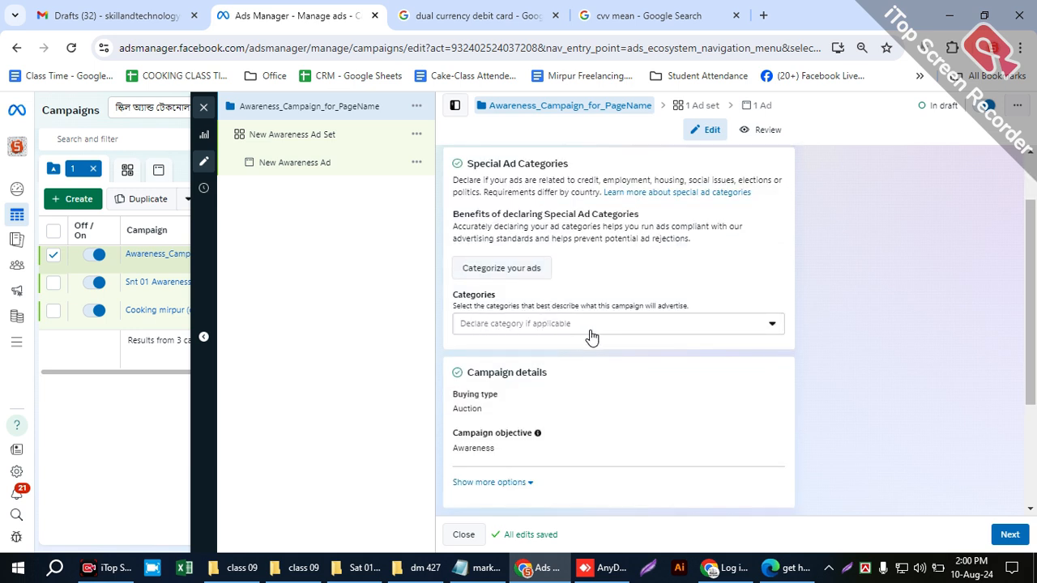
left_click(696, 328)
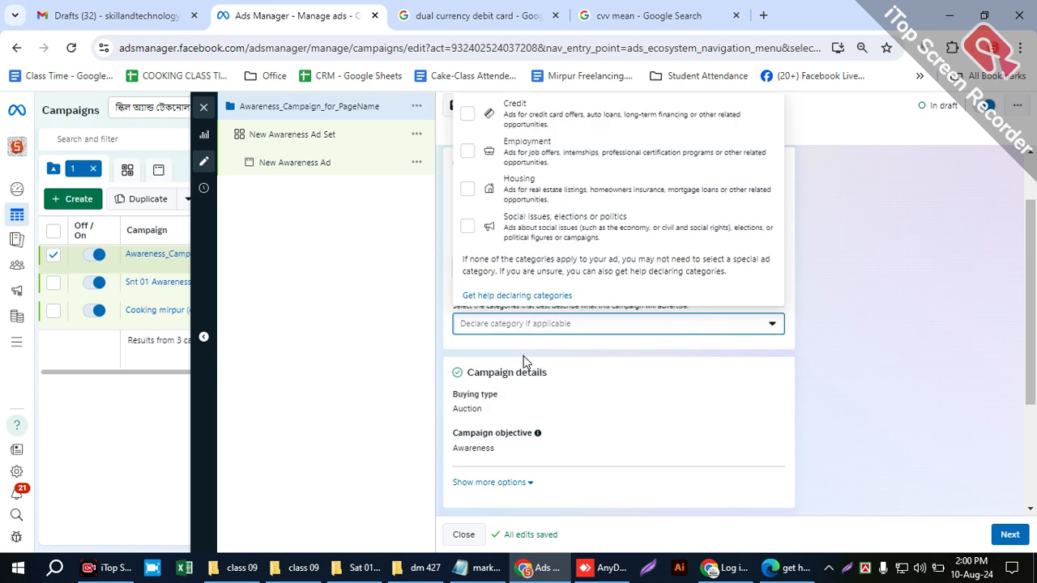
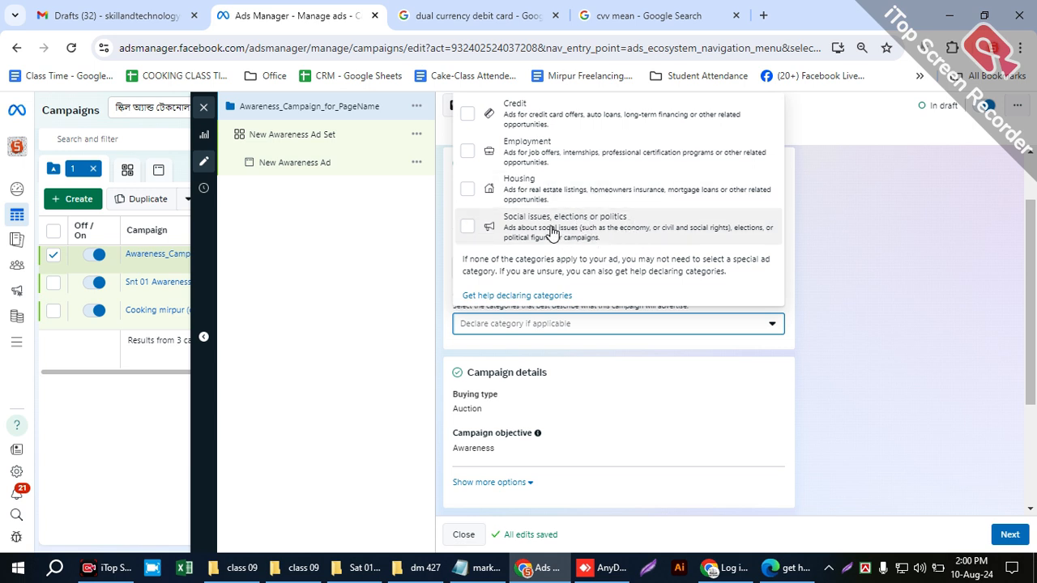
- Declare Social issues, elections or politics as the special ad category and examine its authorization requirements
left_click(685, 243)
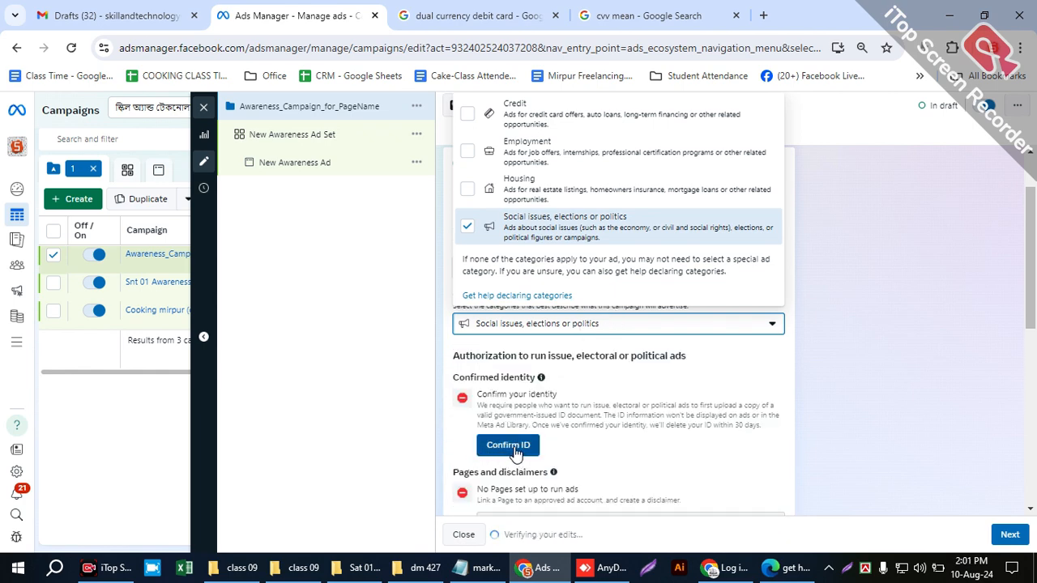
scroll(567, 454, "down", 3)
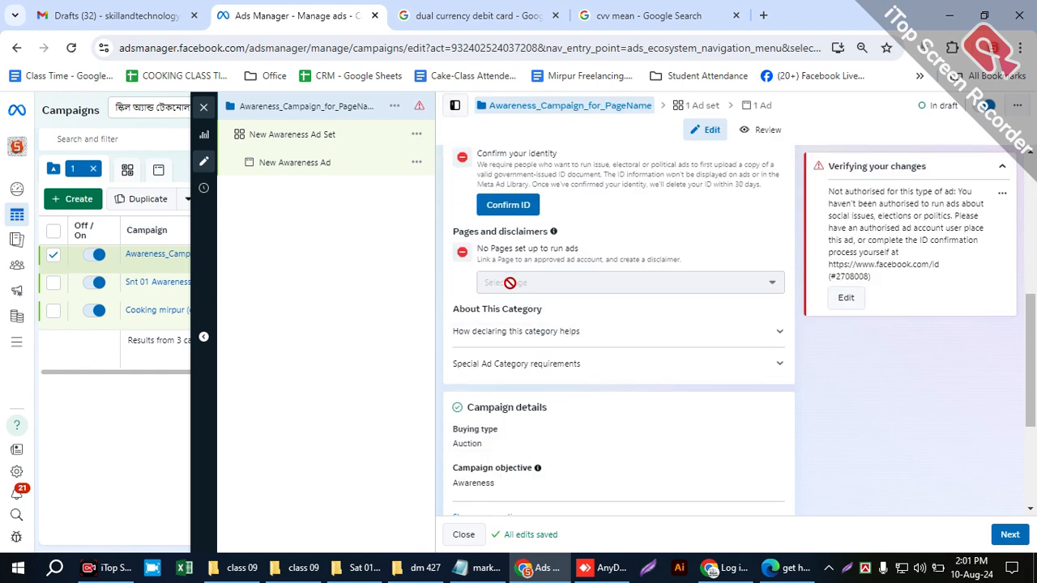
scroll(648, 368, "up", 5)
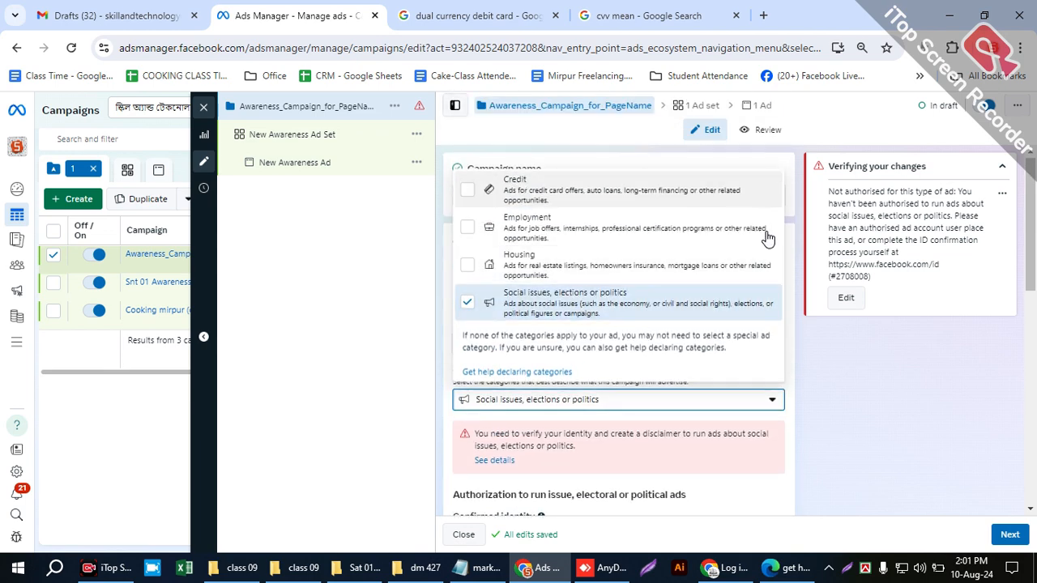
left_click(841, 363)
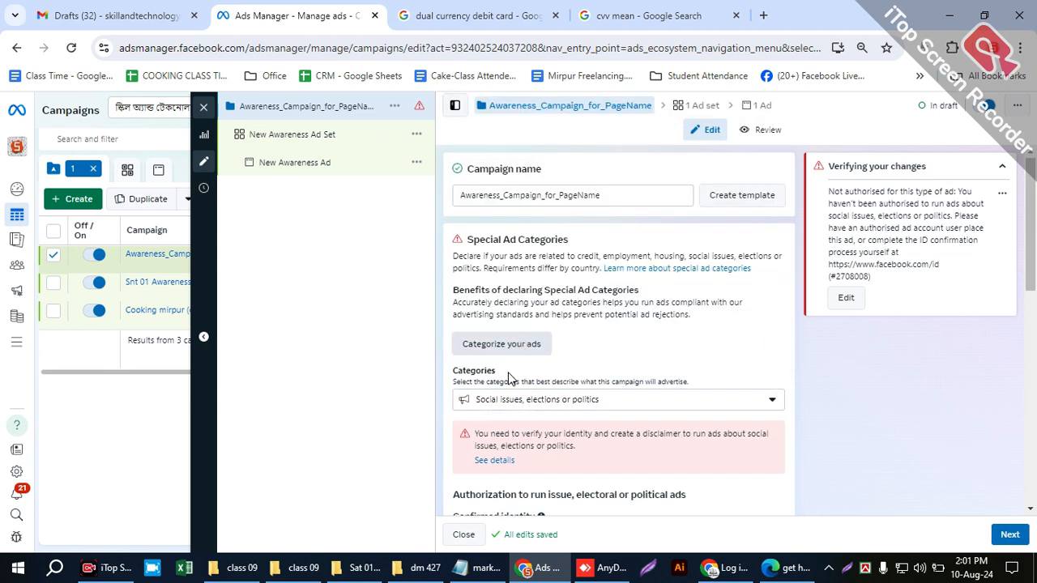
- Remove the Social issues, elections or politics category so that no special ad category is declared
left_click(498, 400)
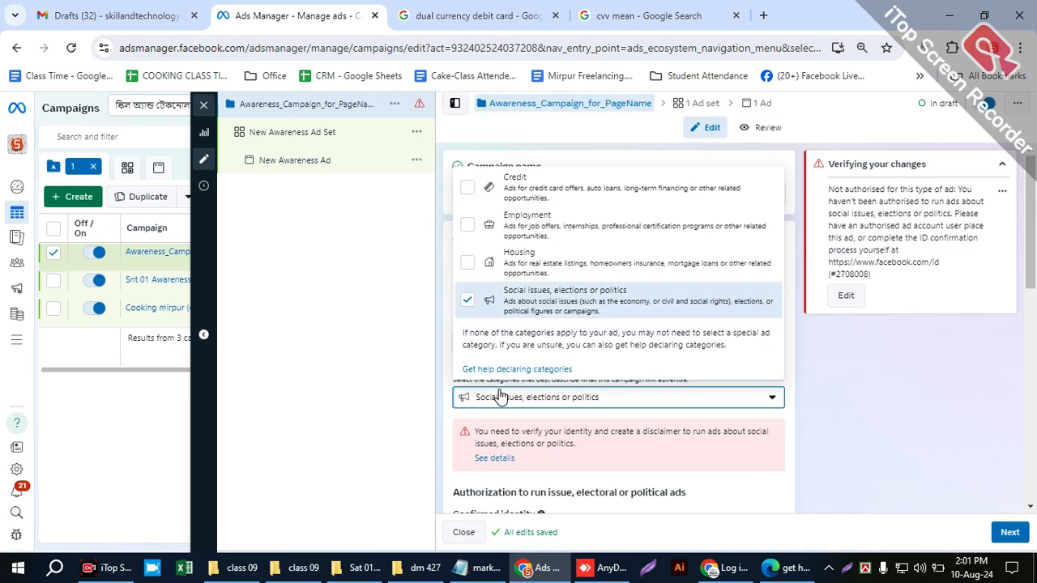
left_click(470, 303)
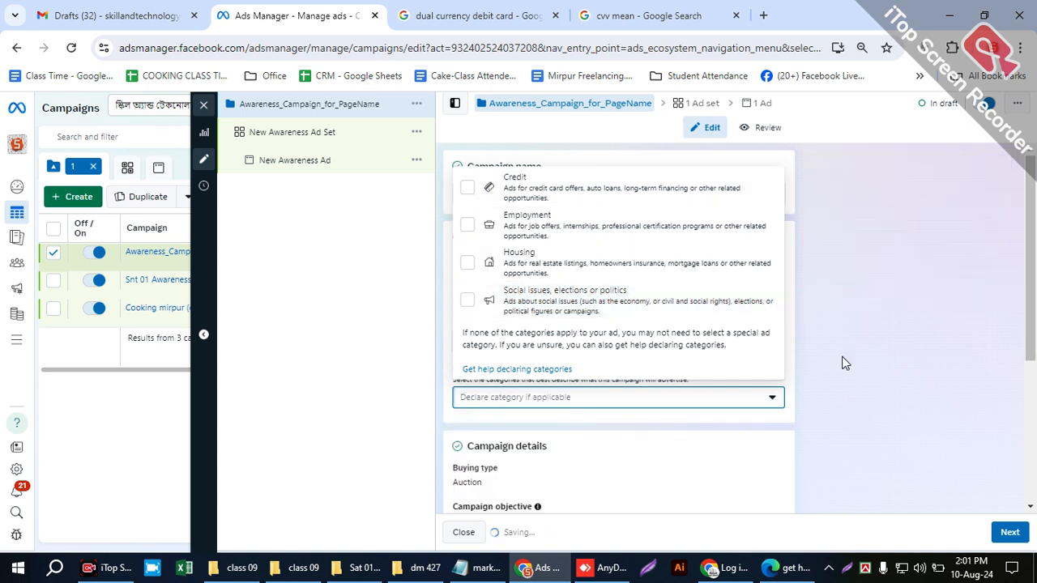
left_click(843, 363)
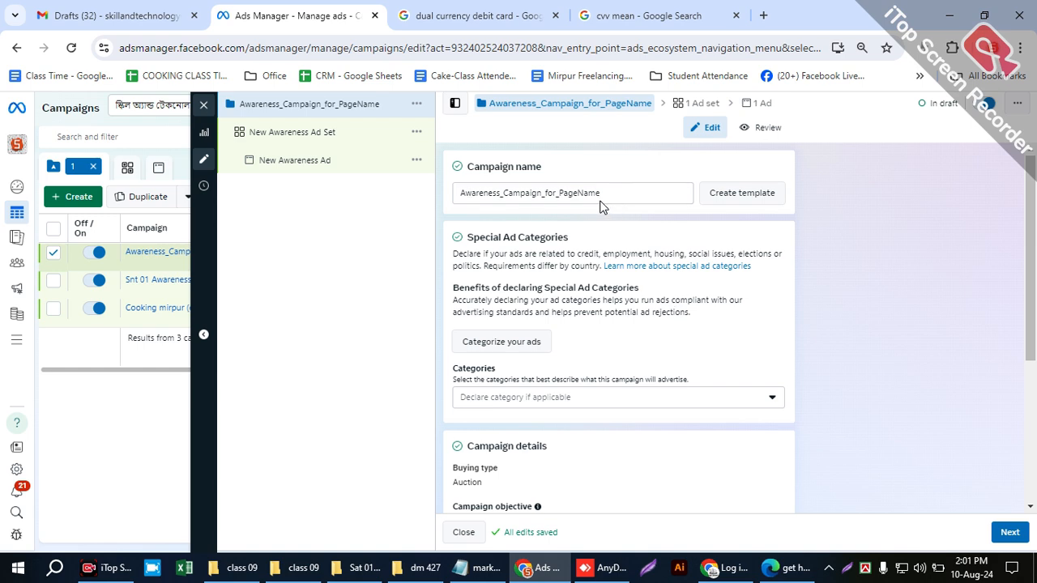
- Open the campaign's buying type for editing and choose Auction
scroll(678, 396, "down", 1)
scroll(641, 385, "down", 1)
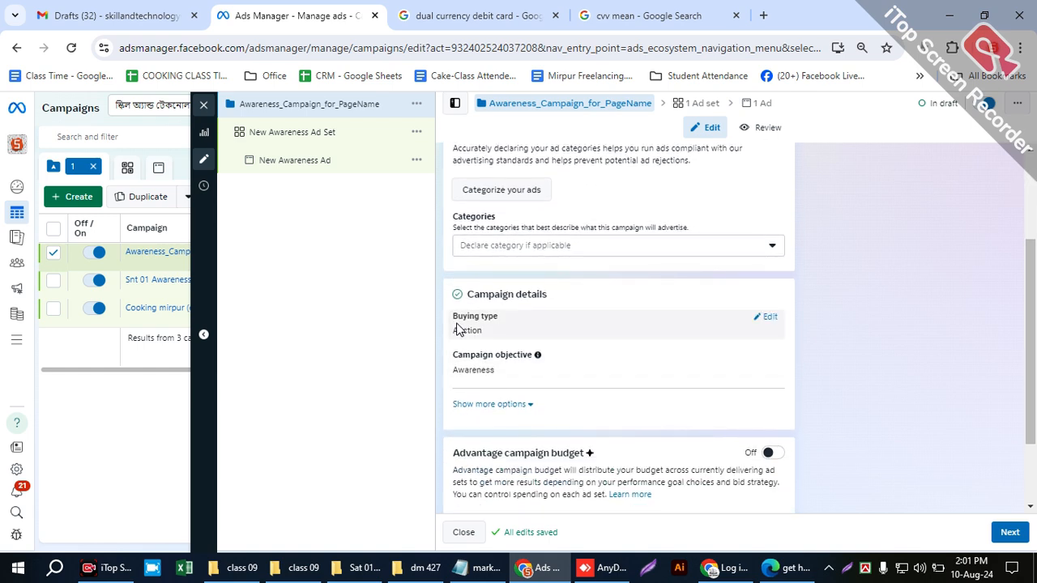
left_click_drag(454, 319, 495, 321)
left_click(768, 321)
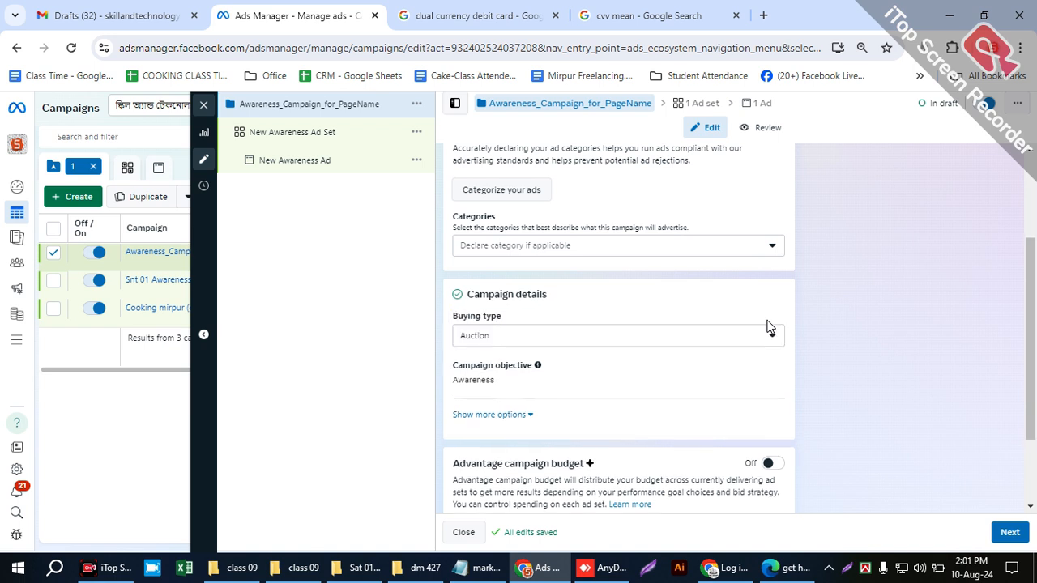
left_click(563, 337)
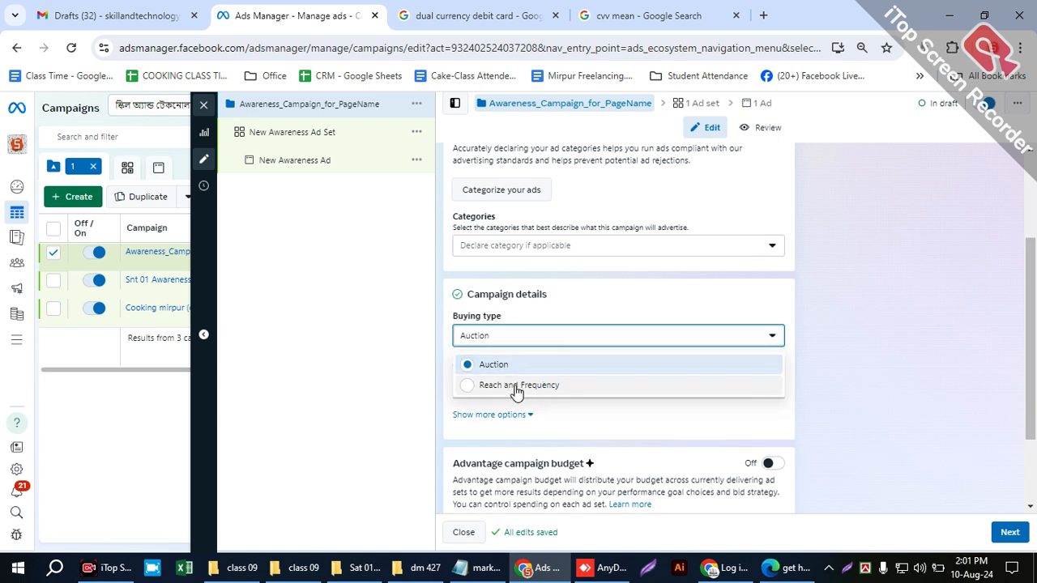
left_click(535, 365)
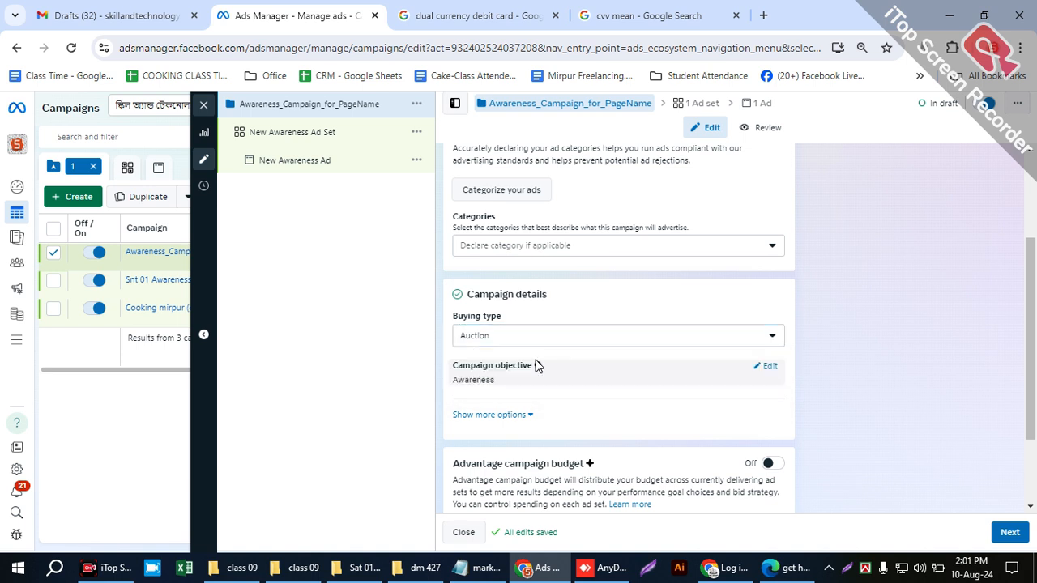
- Highlight the Awareness campaign objective in the campaign details to point it out
scroll(731, 301, "down", 1)
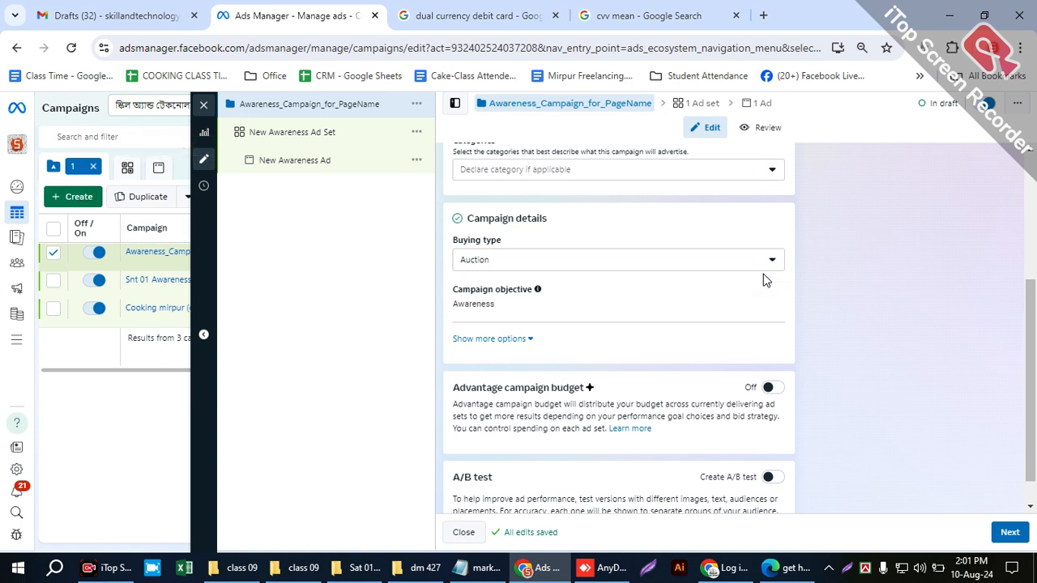
scroll(821, 259, "down", 1)
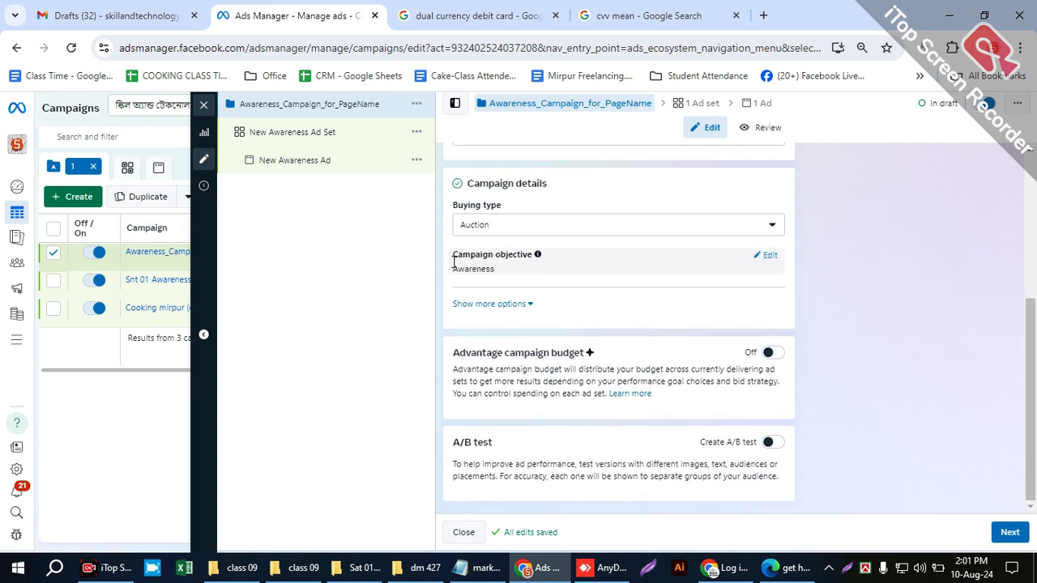
left_click_drag(453, 273, 494, 272)
left_click_drag(551, 254, 505, 258)
- Switch to the marketing plan notes in Notepad and highlight "Awareness" in the top-of-funnel line
left_click(482, 567)
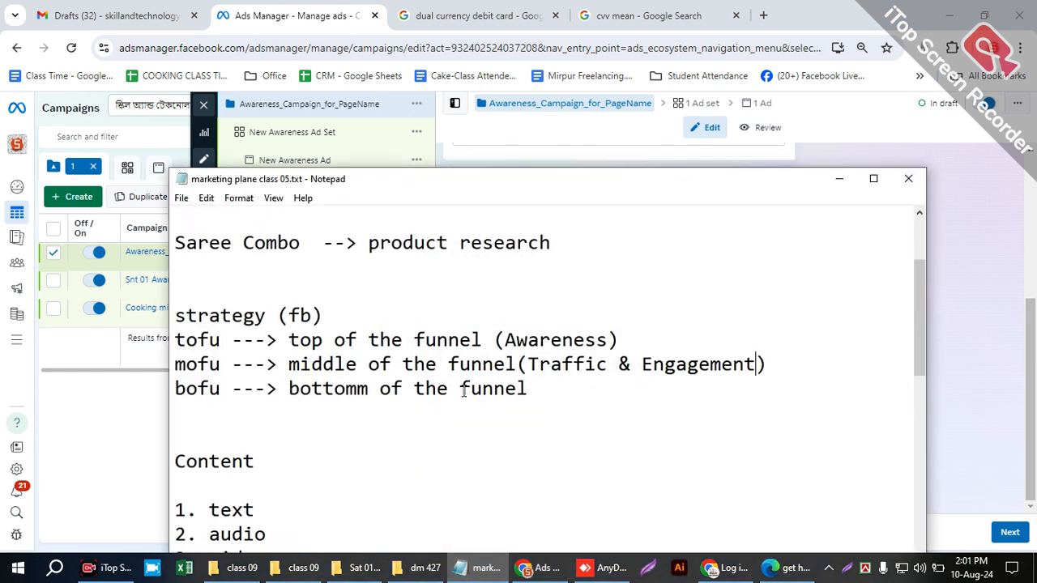
left_click_drag(563, 341, 604, 341)
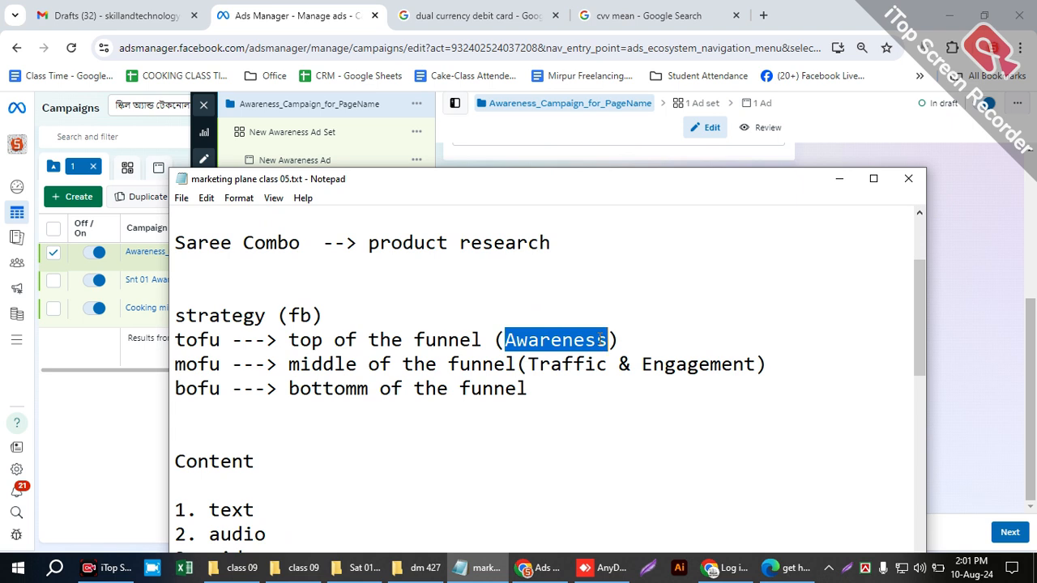
left_click(649, 323)
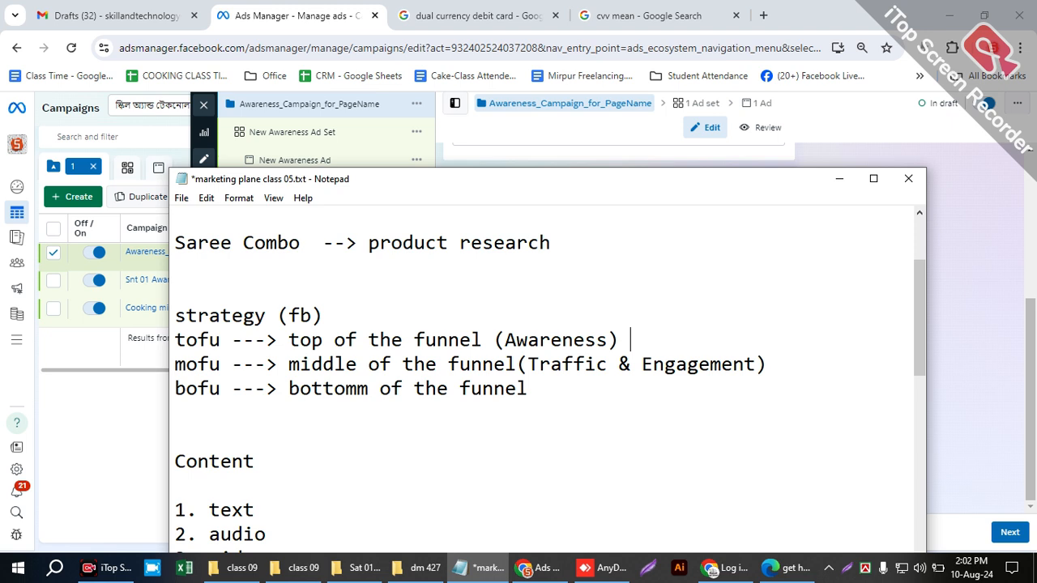
left_click_drag(631, 339, 489, 323)
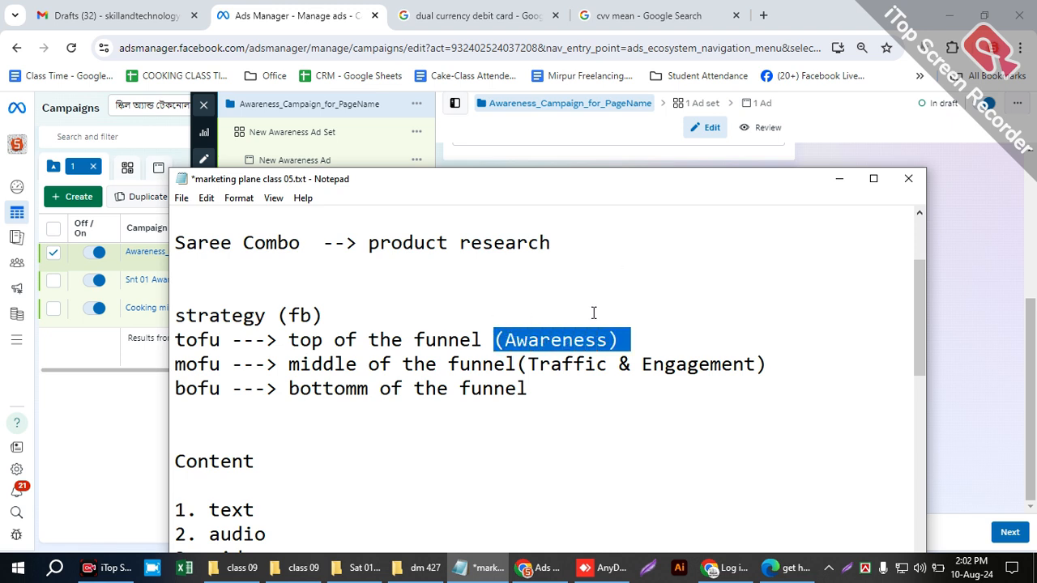
left_click(657, 330)
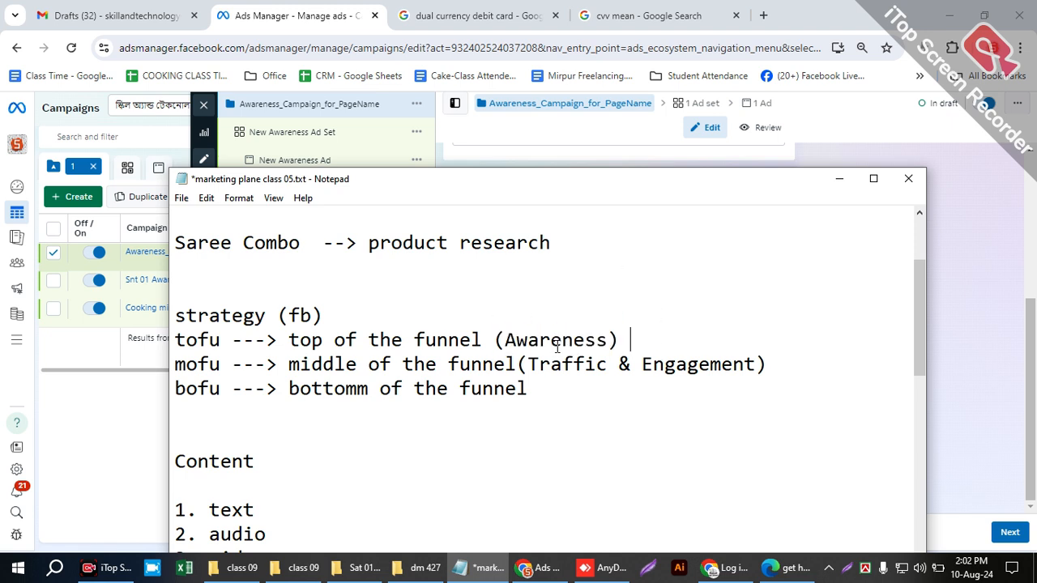
- Highlight "Traffic & Engagement" in the middle-of-funnel line of the notes to point it out
left_click_drag(530, 360, 739, 356)
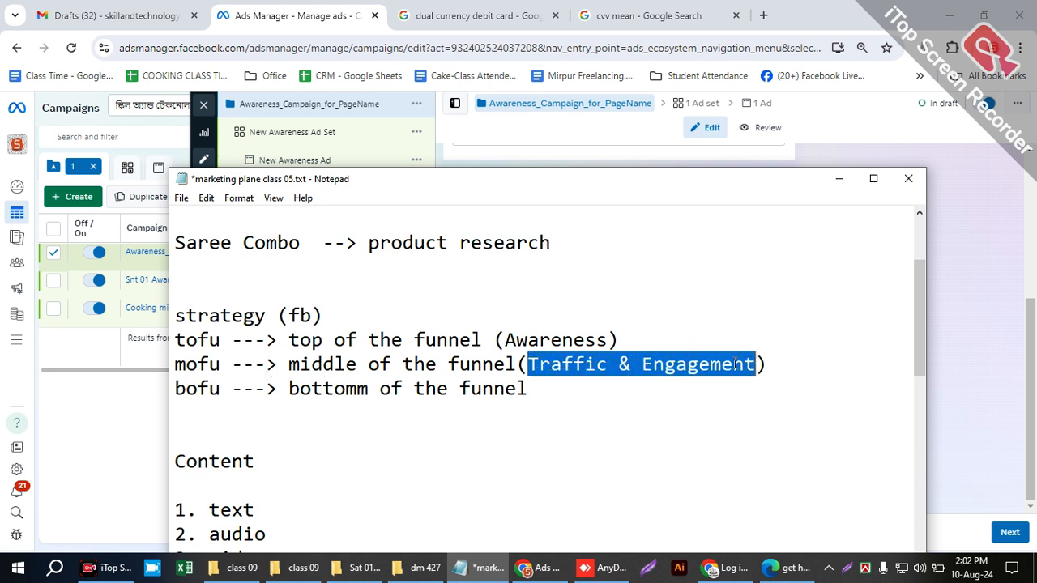
left_click(742, 363)
key("Down")
double_click(711, 362)
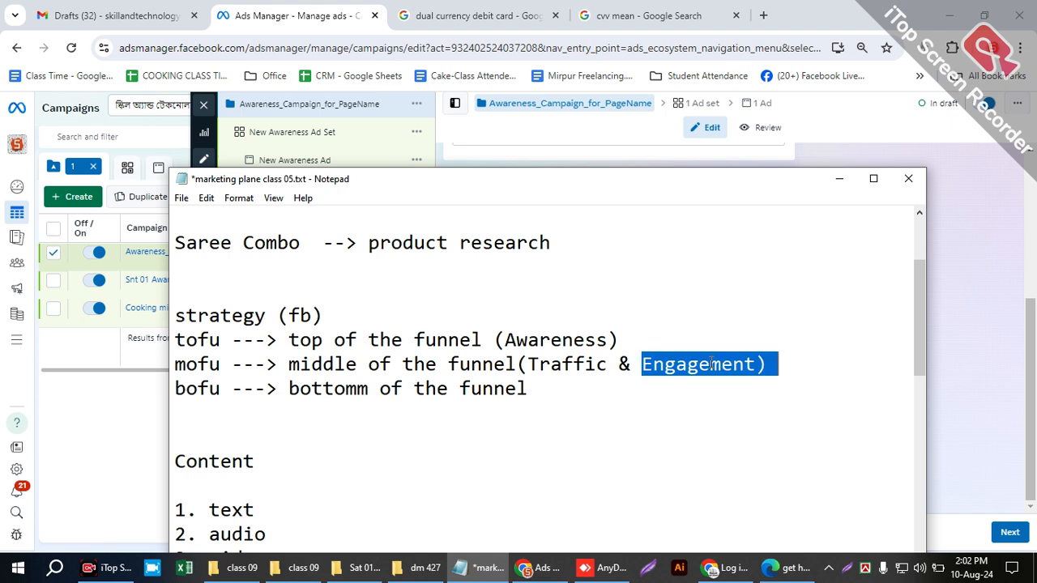
double_click(712, 362)
left_click(711, 363)
double_click(712, 364)
left_click(721, 364)
- Add "(Sell Campaign)" to the end of the bofu line in the funnel strategy notes
left_click(543, 383)
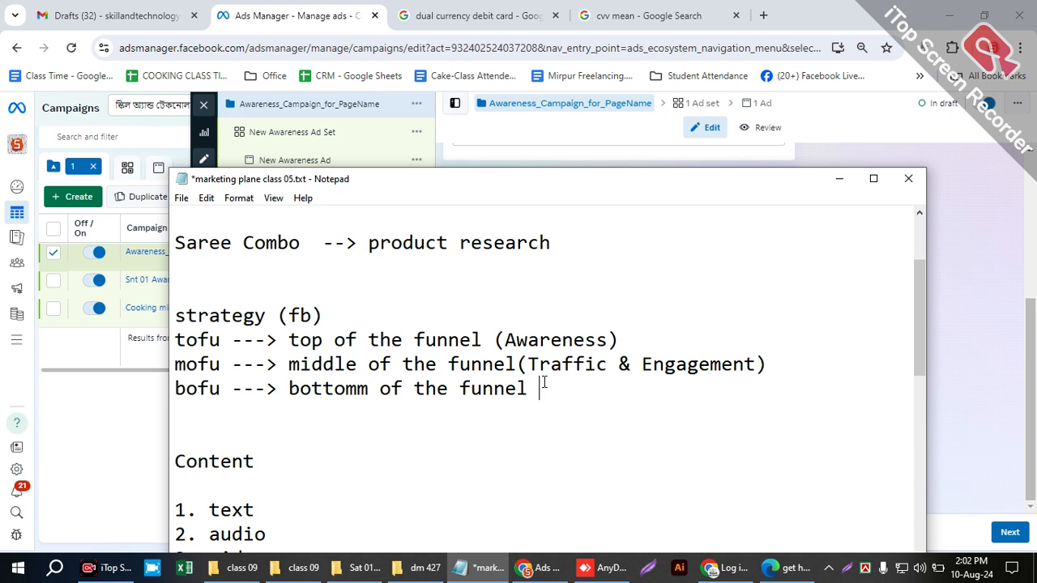
type("()")
key("Left")
type("sell a")
key("BackSpace")
key("BackSpace")
key("BackSpace")
key("BackSpace")
key("BackSpace")
key("BackSpace")
type("Sell C")
type("apm")
key("BackSpace")
key("BackSpace")
type("mpaign")
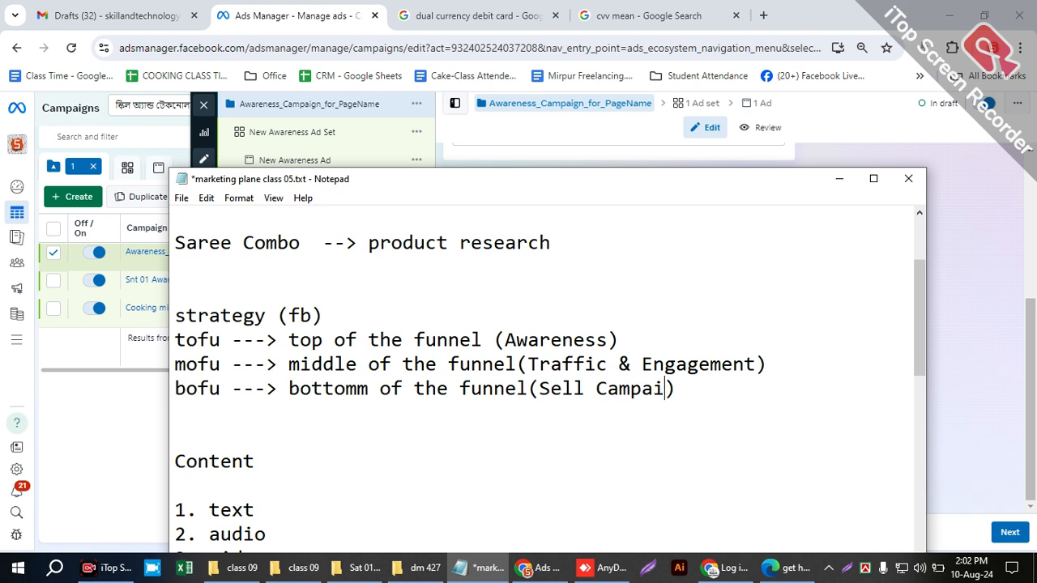
- Highlight "Engagement" in the mofu line and save the notes file
mouse_move(641, 365)
left_mouse_down()
mouse_move(778, 365)
mouse_move(642, 364)
left_mouse_up()
left_click(754, 365)
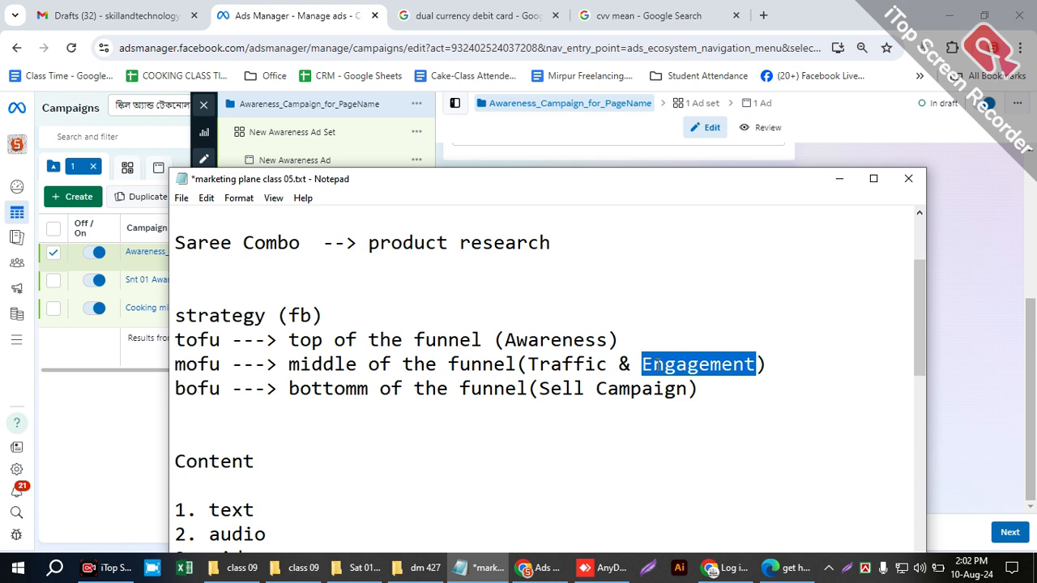
left_click(690, 357)
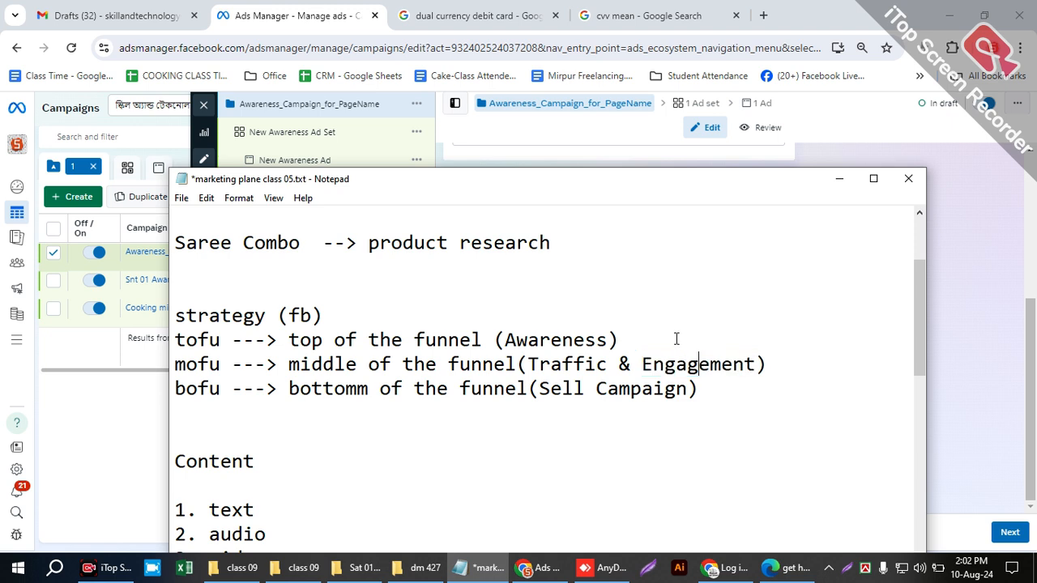
key("ctrl+s")
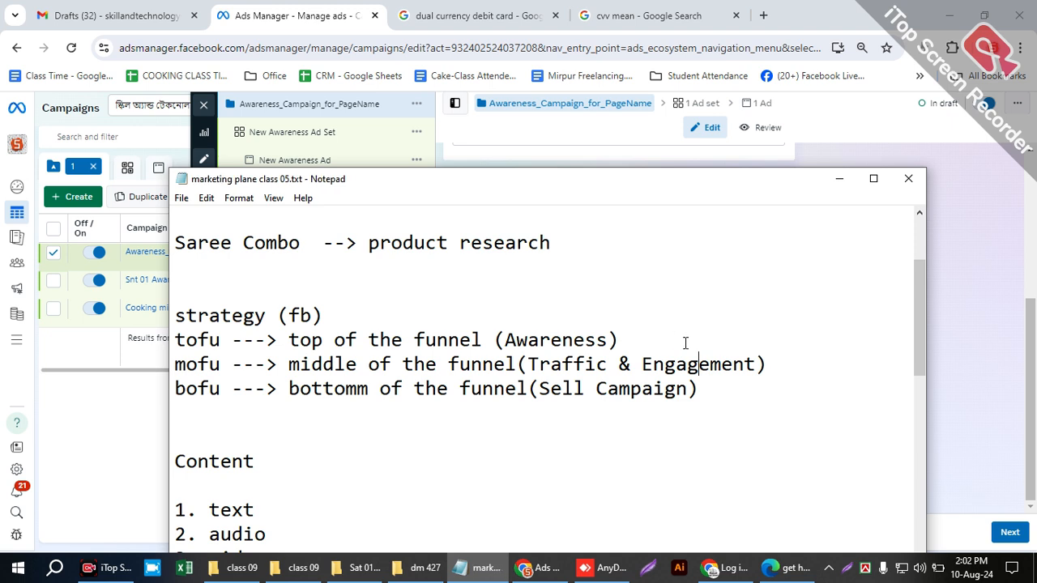
- Put the notes away and return to the campaign settings in Ads Manager
left_click(560, 341)
left_click(840, 179)
left_click(600, 269)
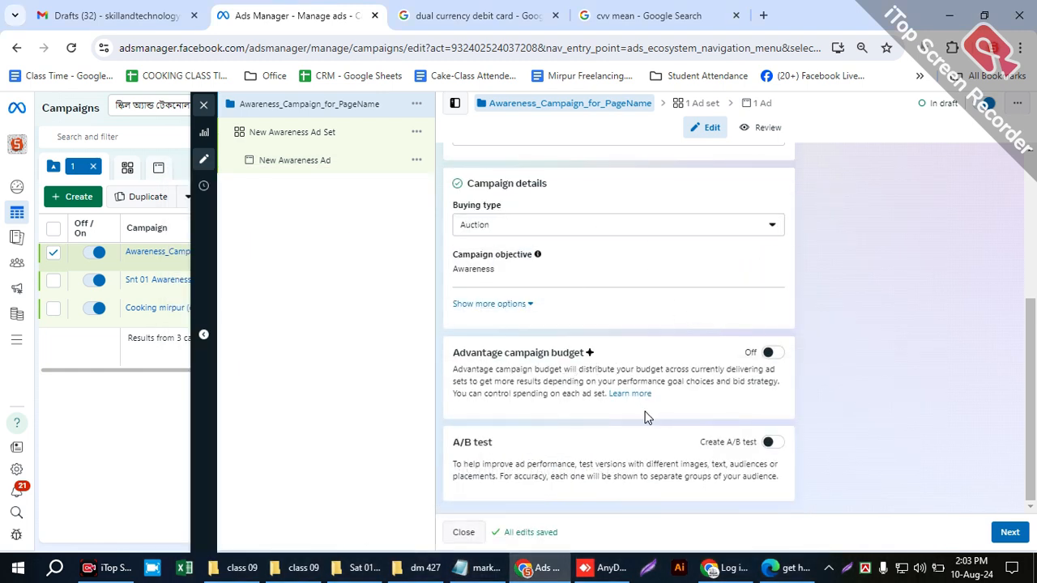
- Turn on the Advantage campaign budget to show its budget options, and switch it off again
left_click_drag(455, 348, 611, 348)
left_click(678, 354)
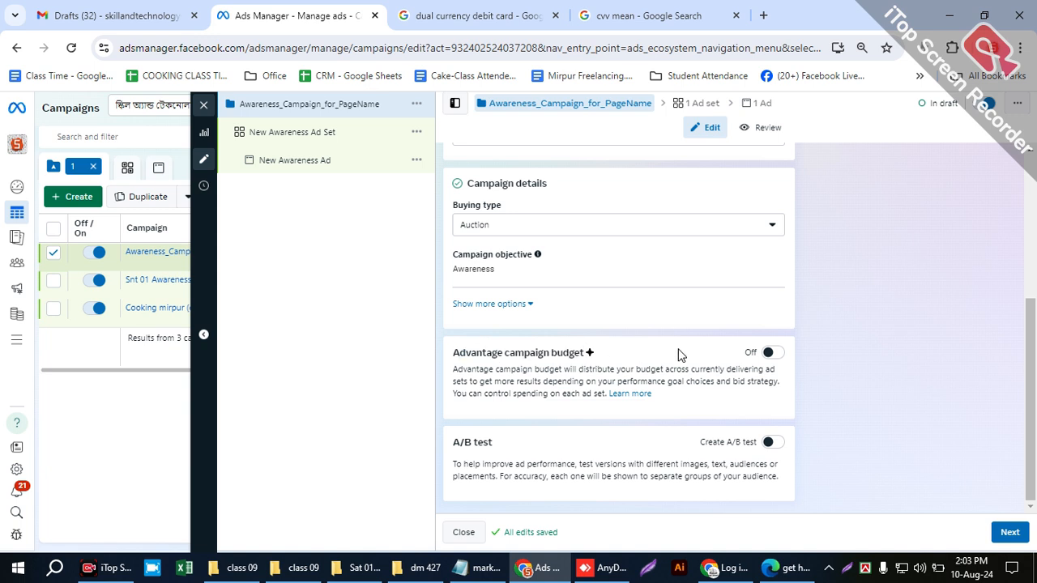
left_click(768, 355)
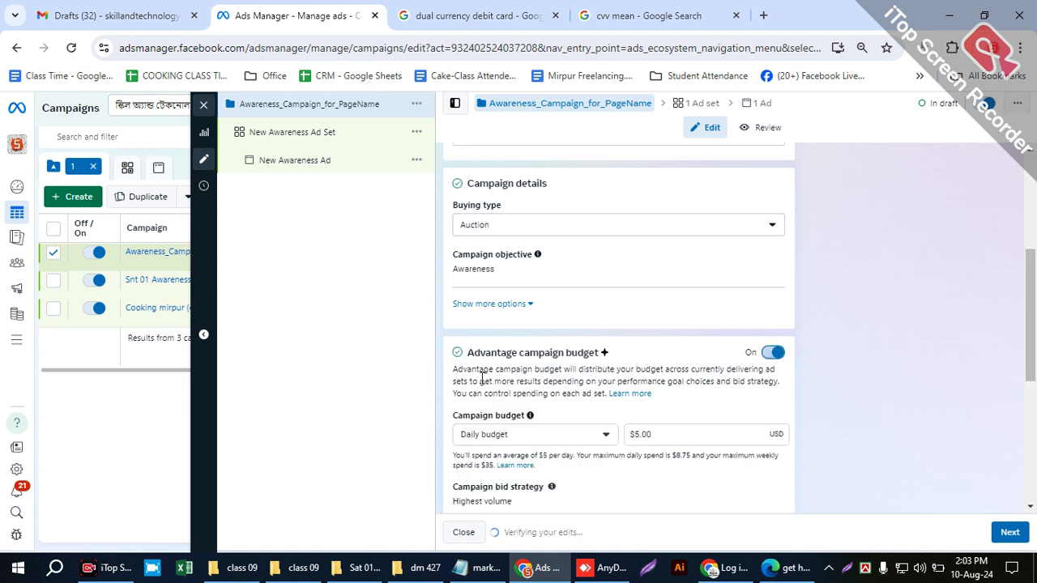
left_click(765, 353)
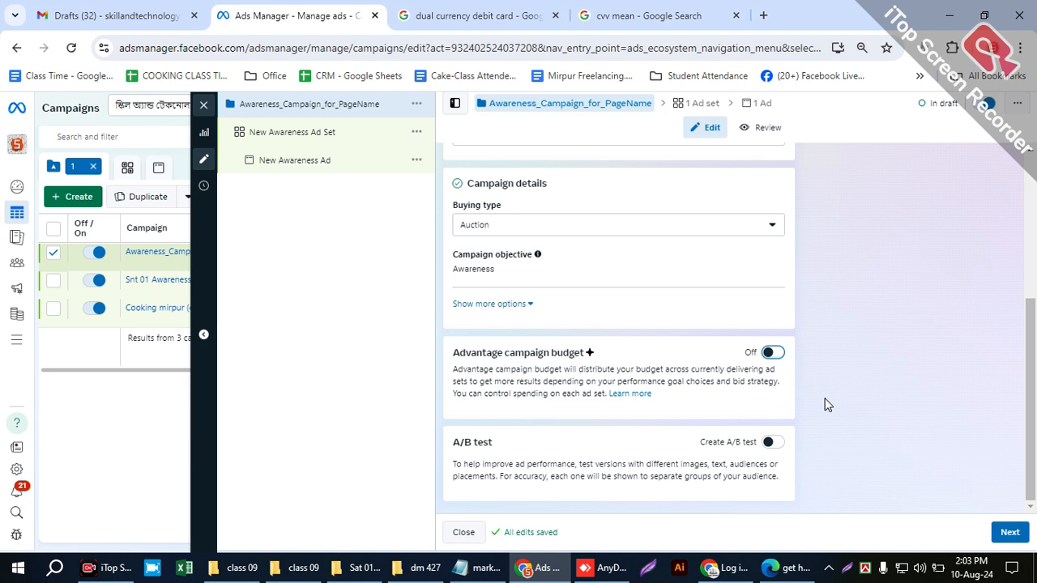
- Highlight the A/B test heading and the Advantage campaign budget section to point them out
left_click_drag(505, 444, 447, 448)
left_click(565, 441)
left_click_drag(673, 399, 441, 362)
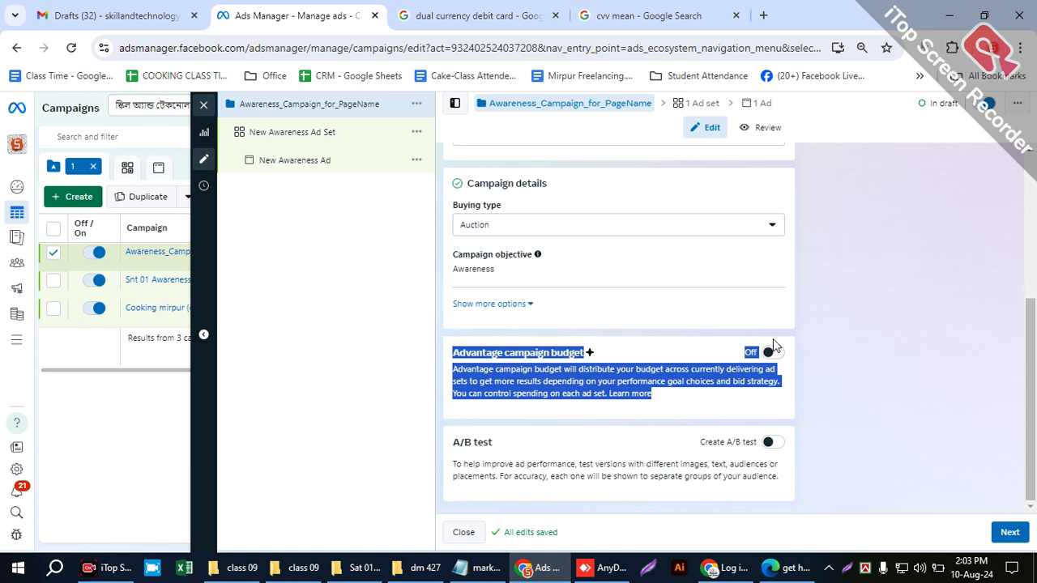
left_click(642, 353)
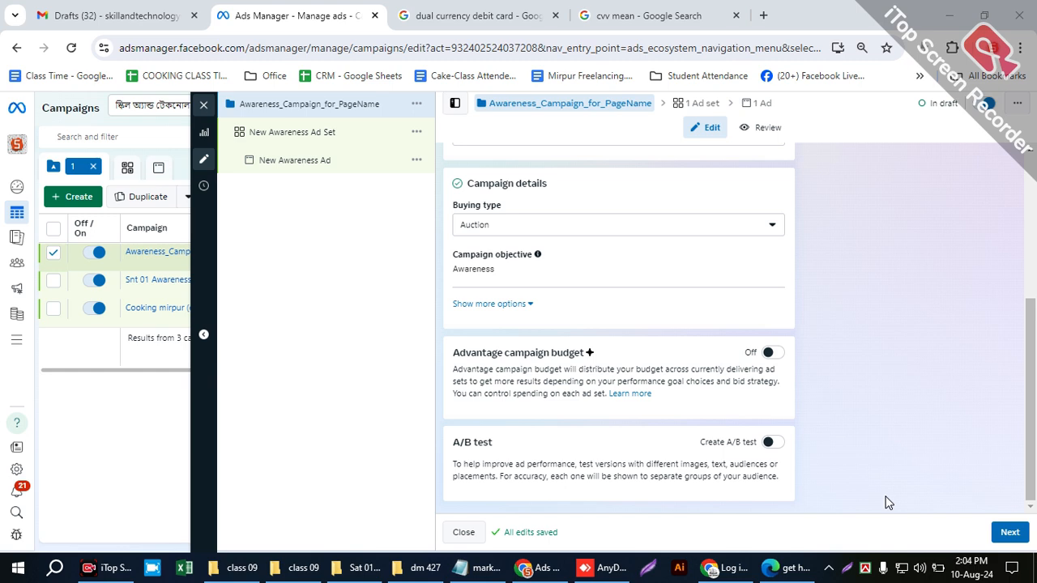
- Review the campaign settings and proceed to the New Awareness Ad Set settings
scroll(799, 475, "up", 2)
scroll(792, 468, "down", 2)
left_click_drag(1034, 339, 1034, 338)
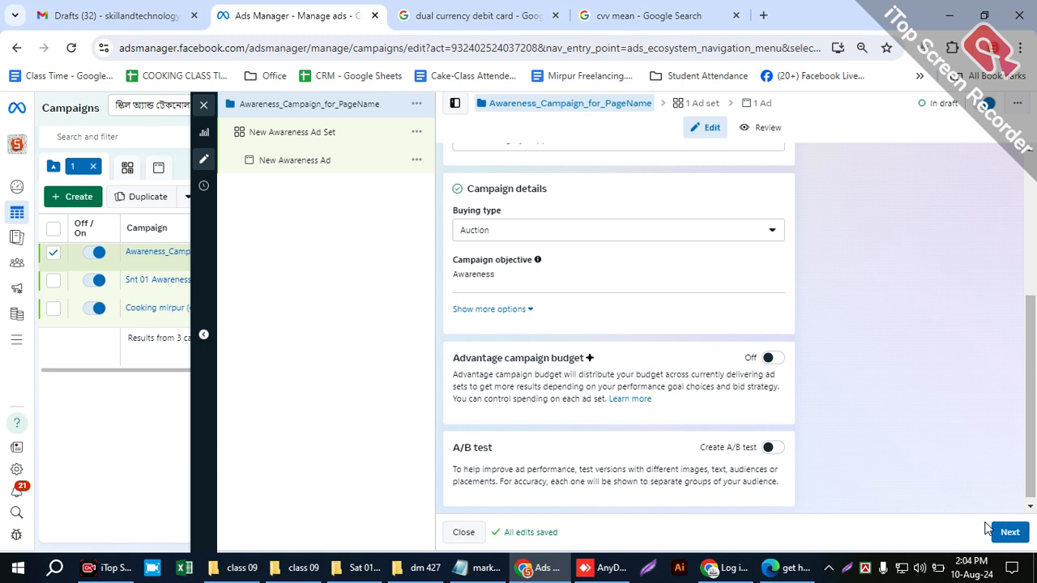
scroll(909, 480, "down", 1)
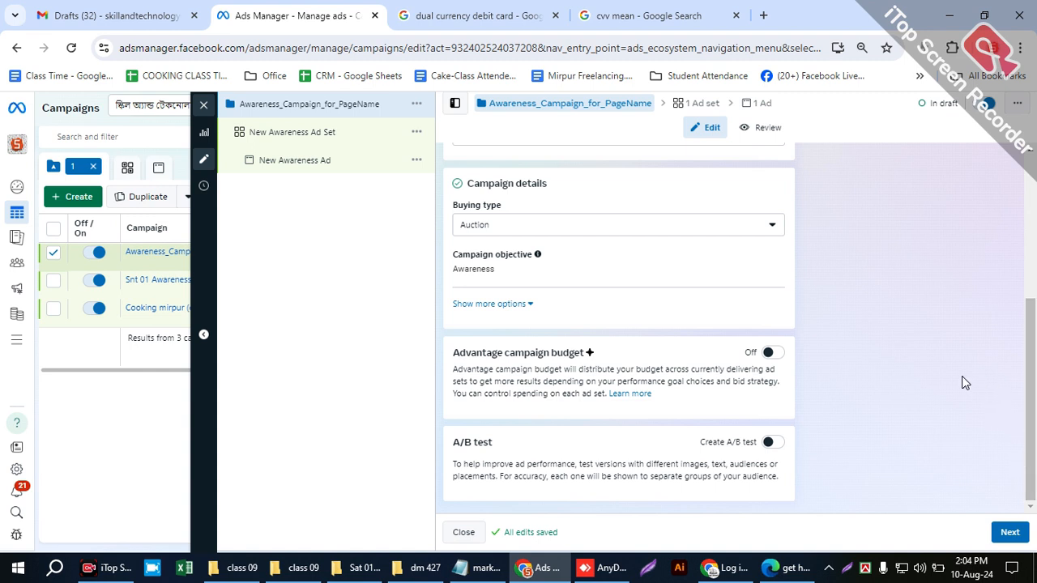
left_click(1010, 534)
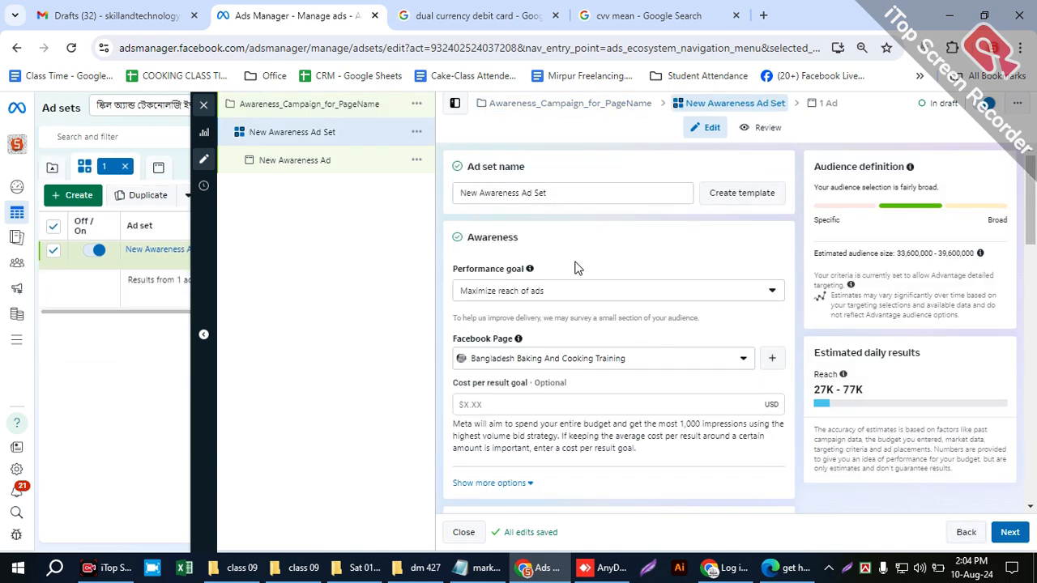
- Set the ad set's performance goal to Maximize ad recall lift
left_click(454, 295)
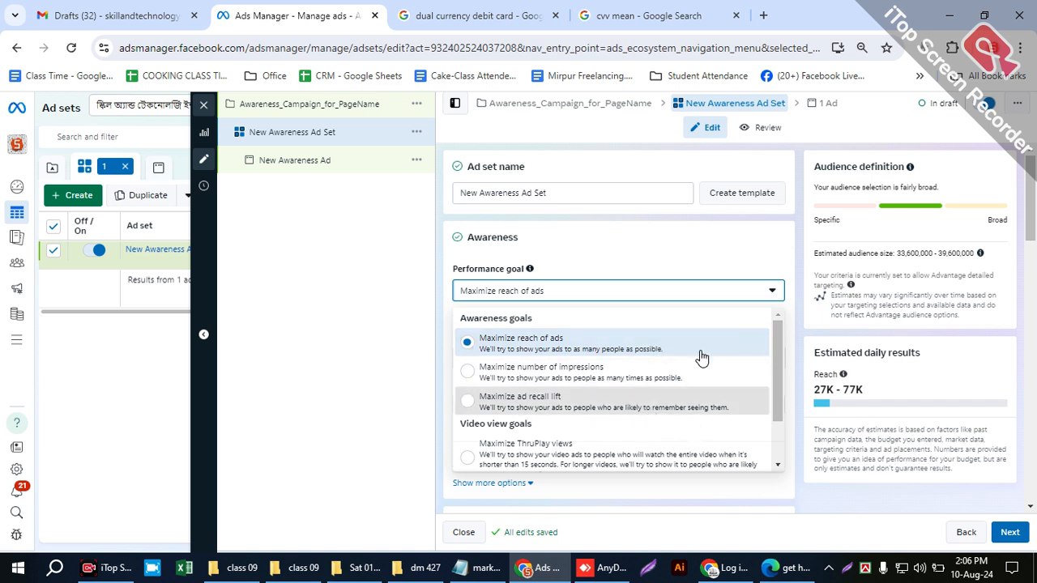
left_click(501, 405)
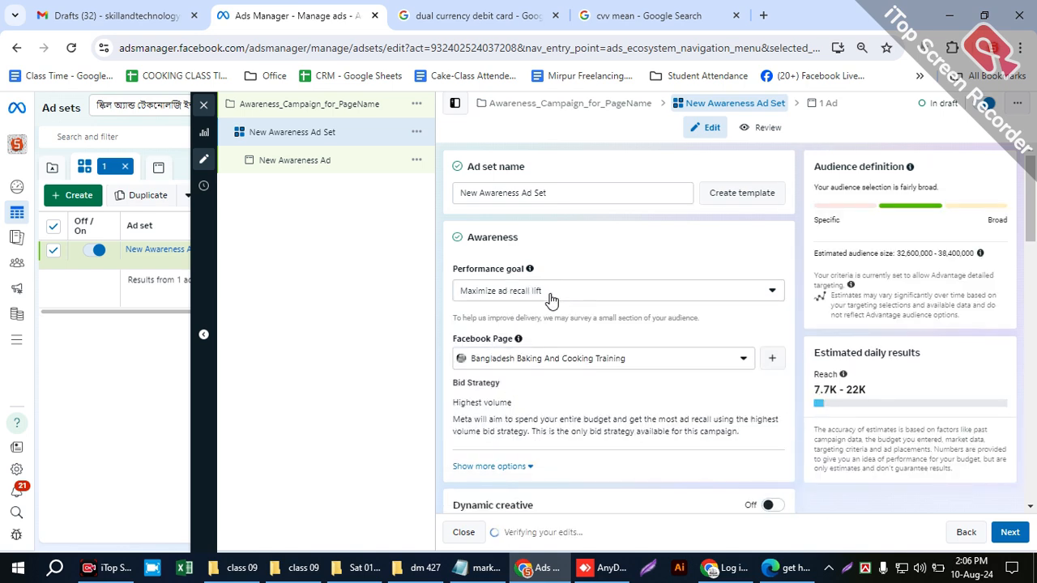
- Set the ad set's performance goal to Maximize reach of ads and choose SS Auto as the Facebook Page
left_click(495, 295)
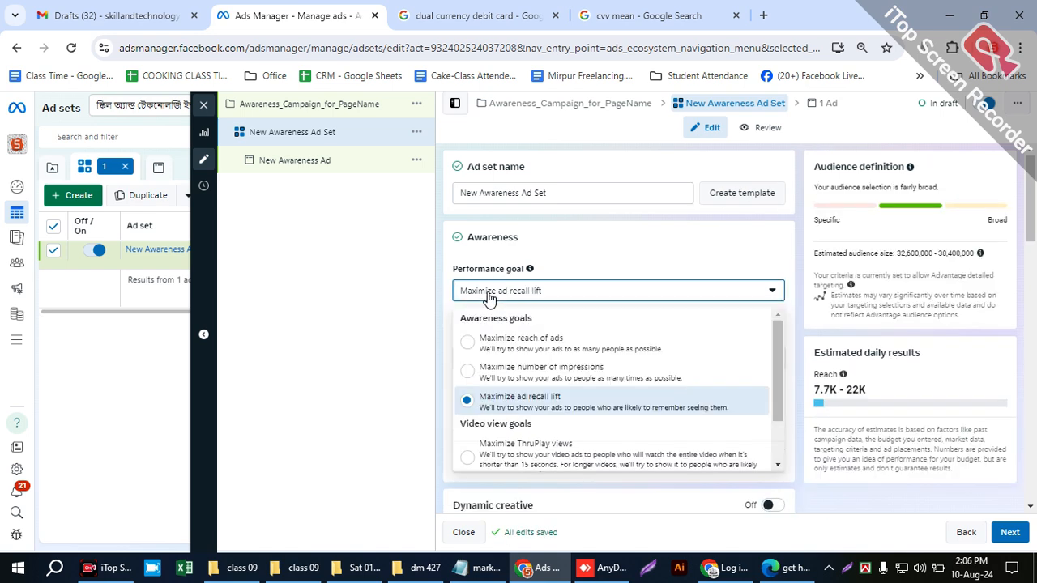
left_click(511, 338)
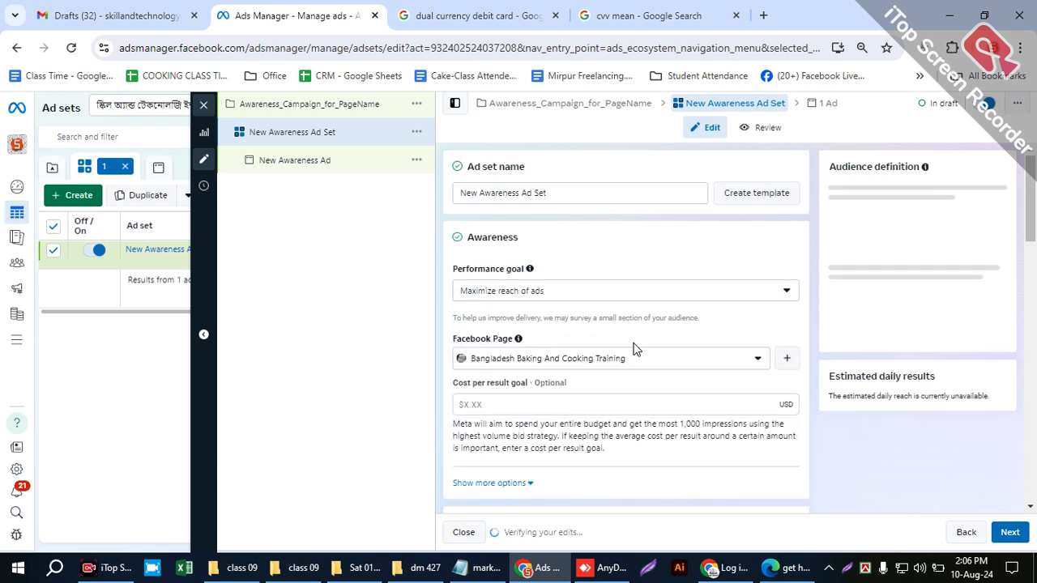
scroll(734, 374, "down", 1)
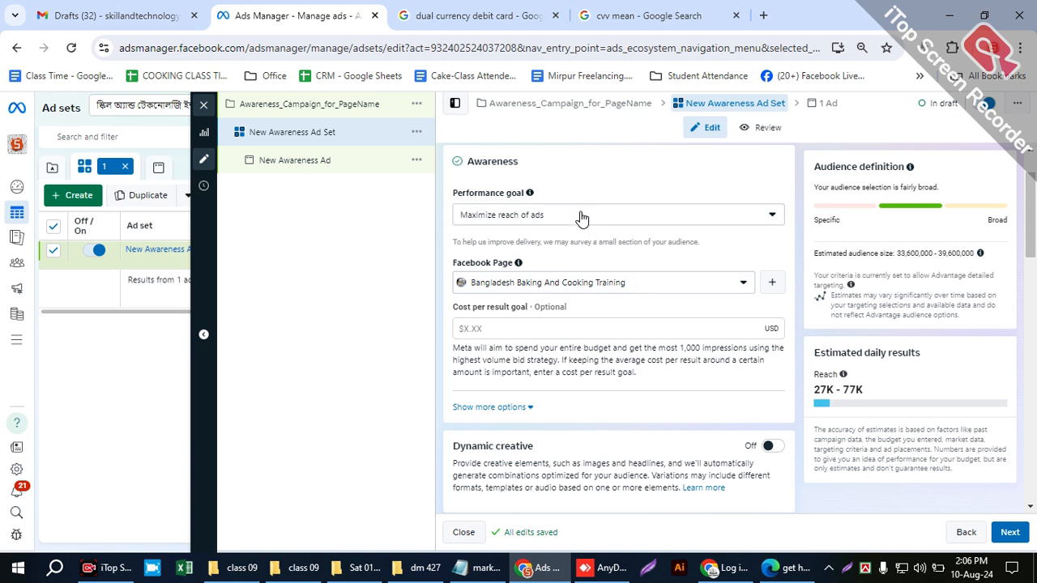
left_click(607, 288)
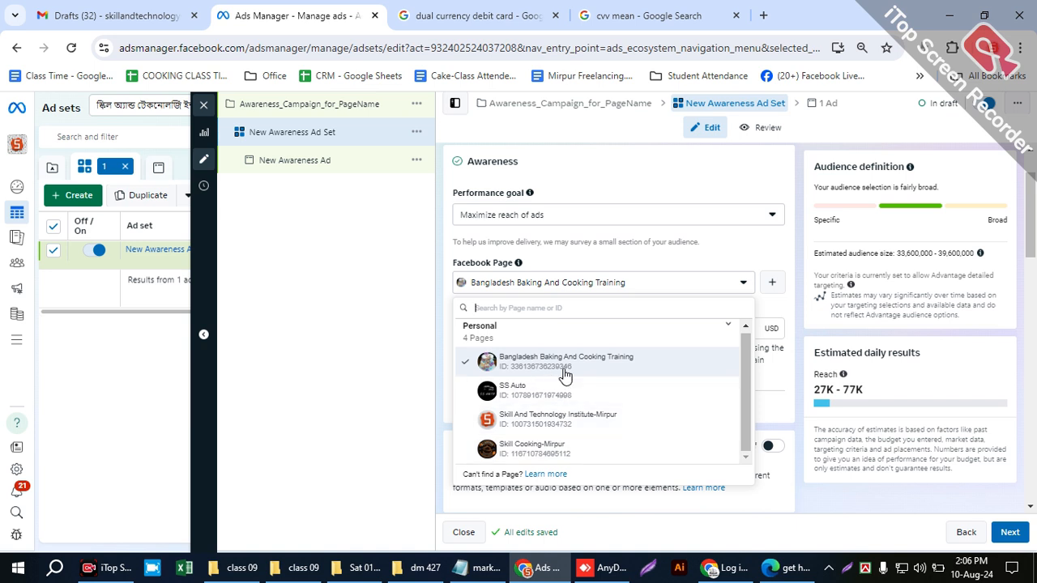
left_click(603, 391)
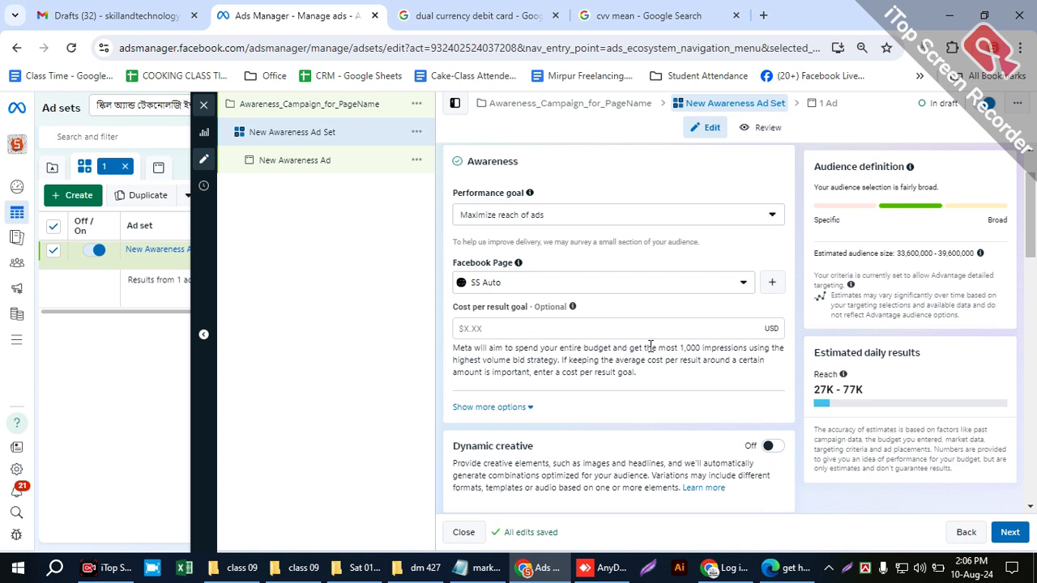
- Highlight the optional cost per result goal with its explanation and the note under Estimated daily results
left_click_drag(663, 343, 710, 345)
left_click(570, 358)
left_click_drag(639, 374, 483, 373)
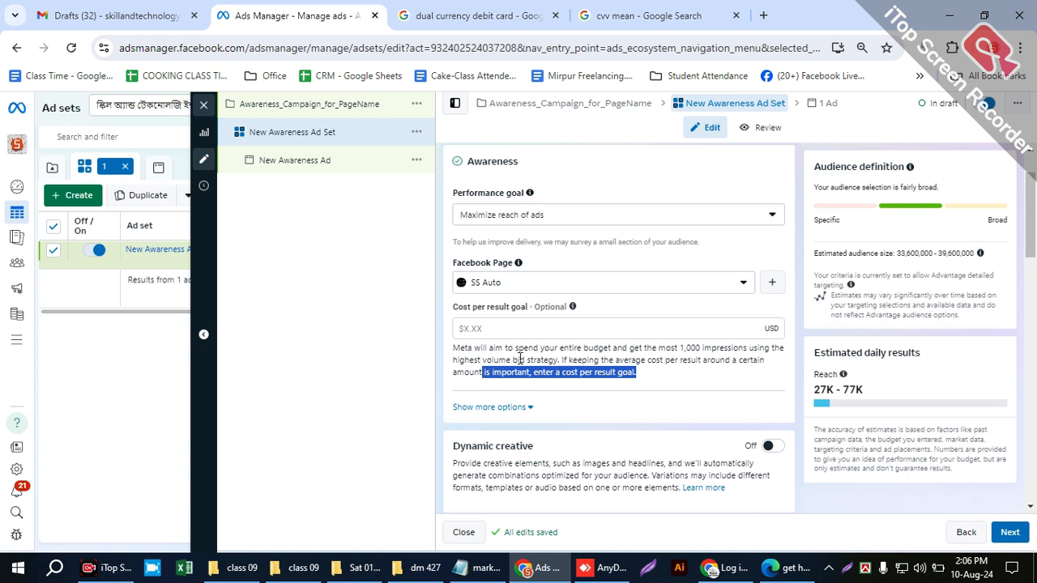
left_click_drag(573, 309, 455, 314)
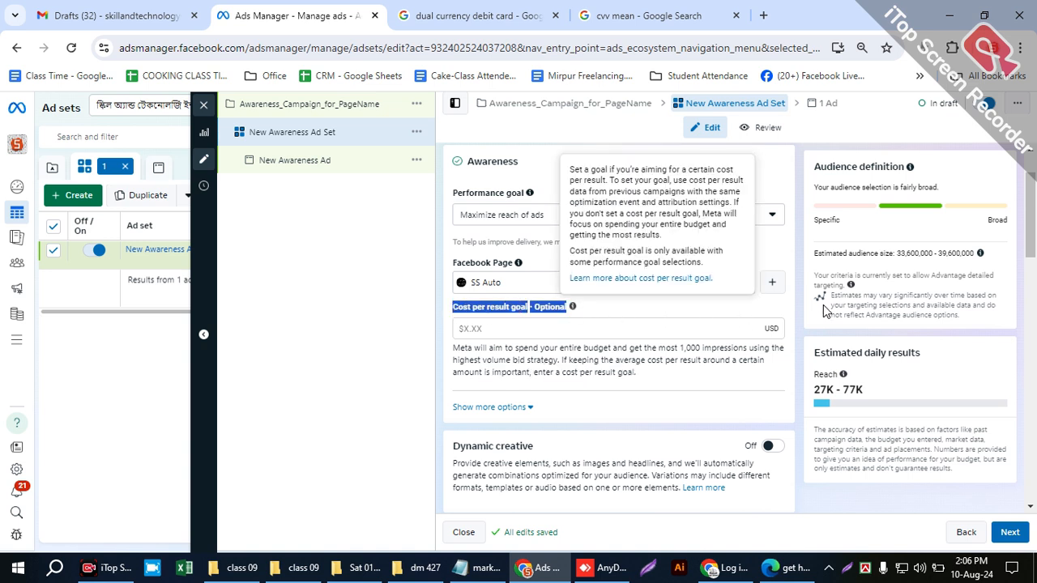
left_click(769, 309)
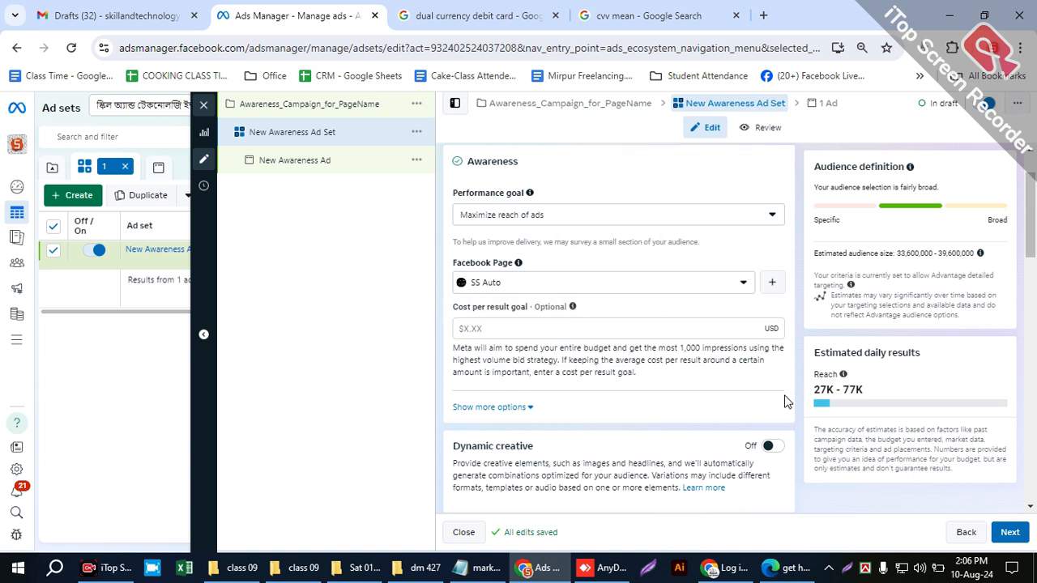
left_click_drag(814, 459, 800, 413)
left_click(811, 459)
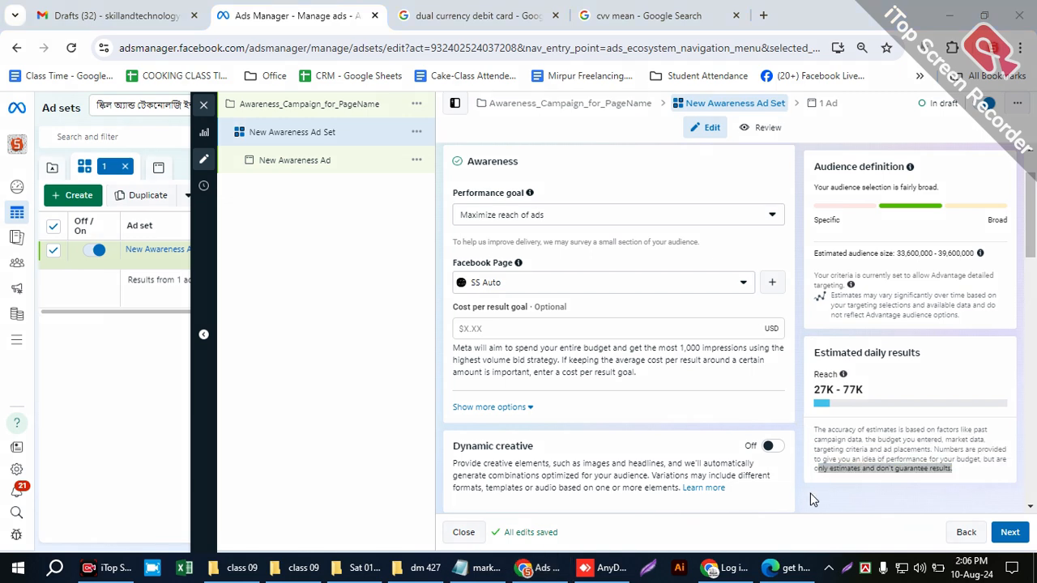
- Turn on Dynamic creative for the ad set and accept the explanation of how it works
scroll(612, 413, "down", 3)
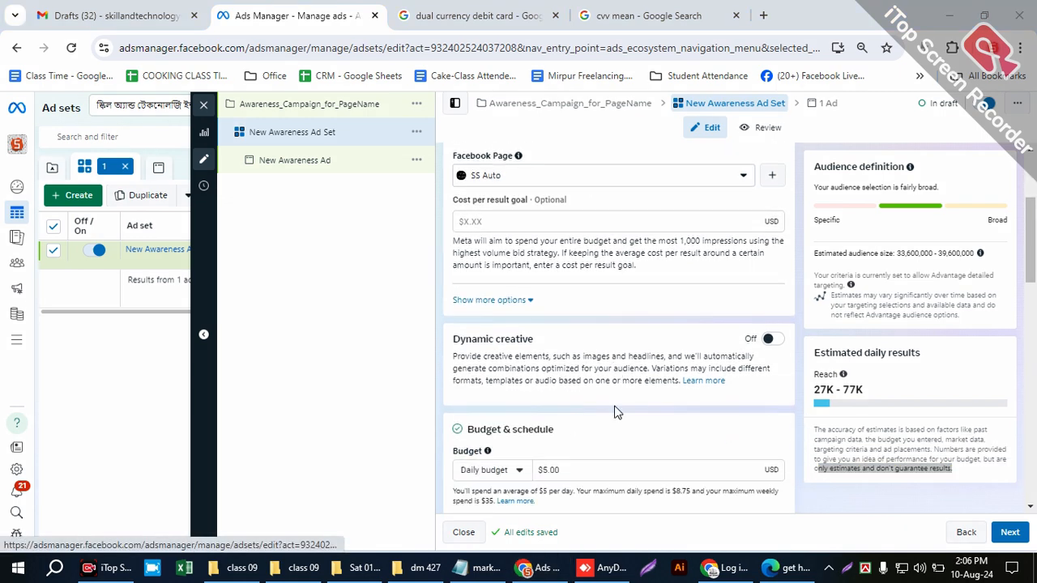
scroll(620, 398, "up", 1)
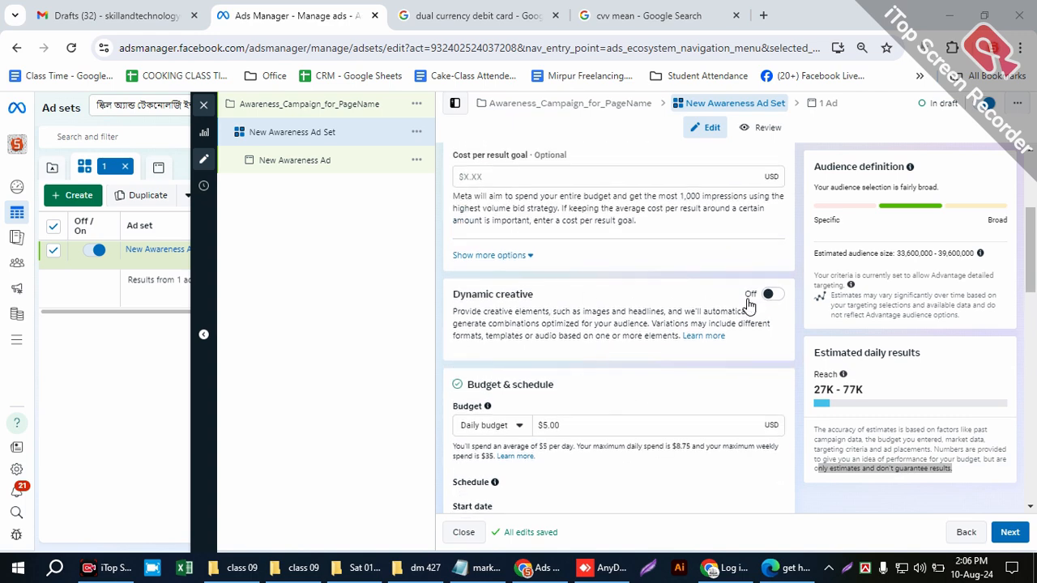
left_click_drag(454, 296, 568, 312)
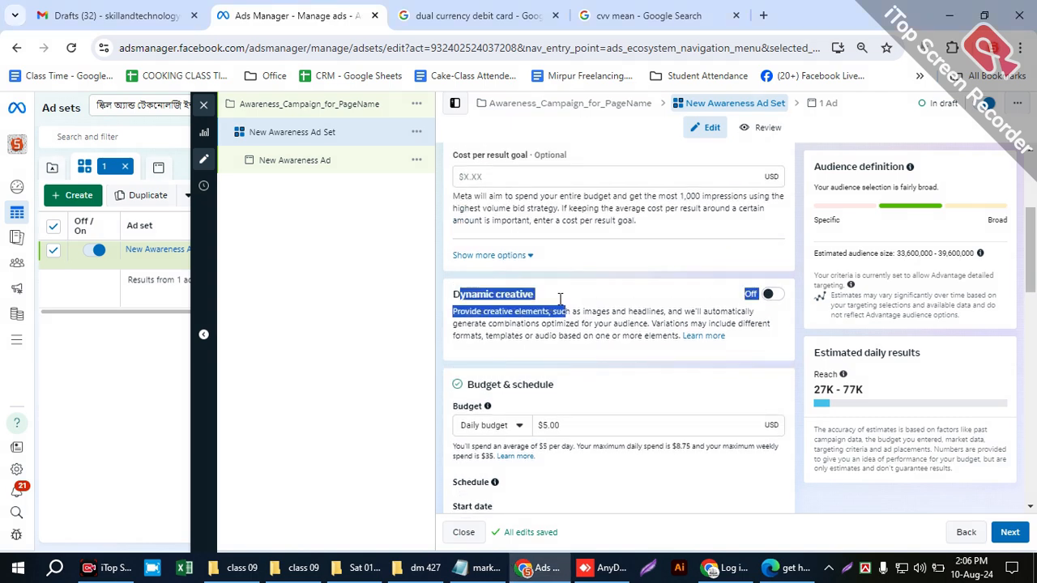
left_click(770, 300)
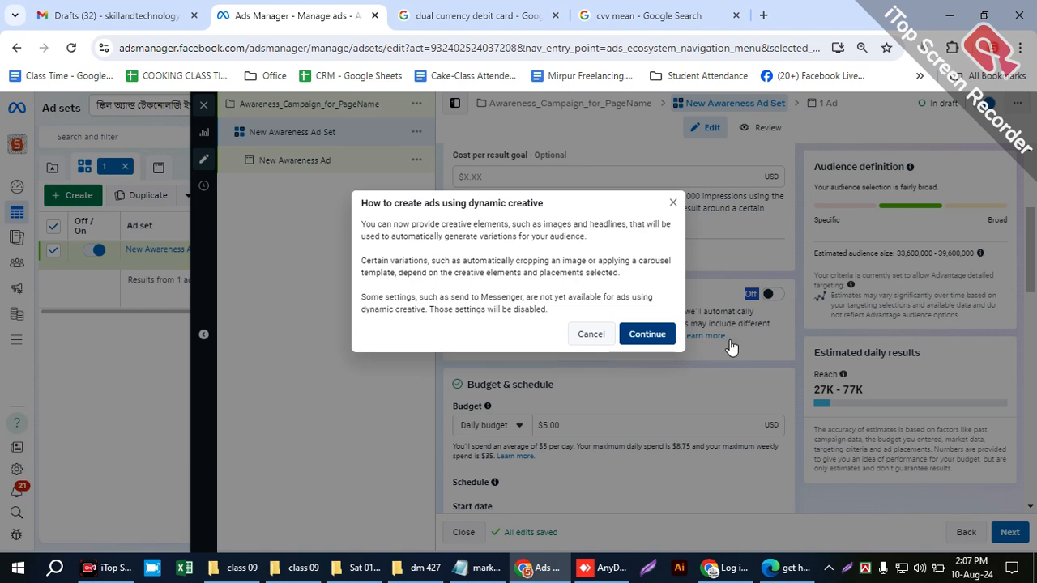
left_click(653, 333)
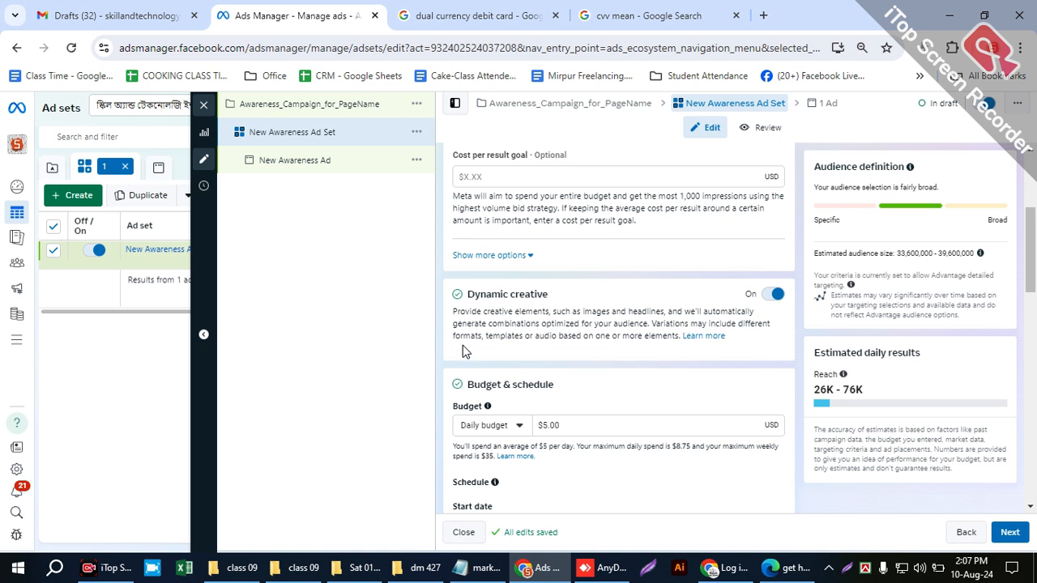
- Highlight parts of the Dynamic creative description to point out how variations are generated
left_click_drag(450, 335, 680, 335)
left_click(537, 329)
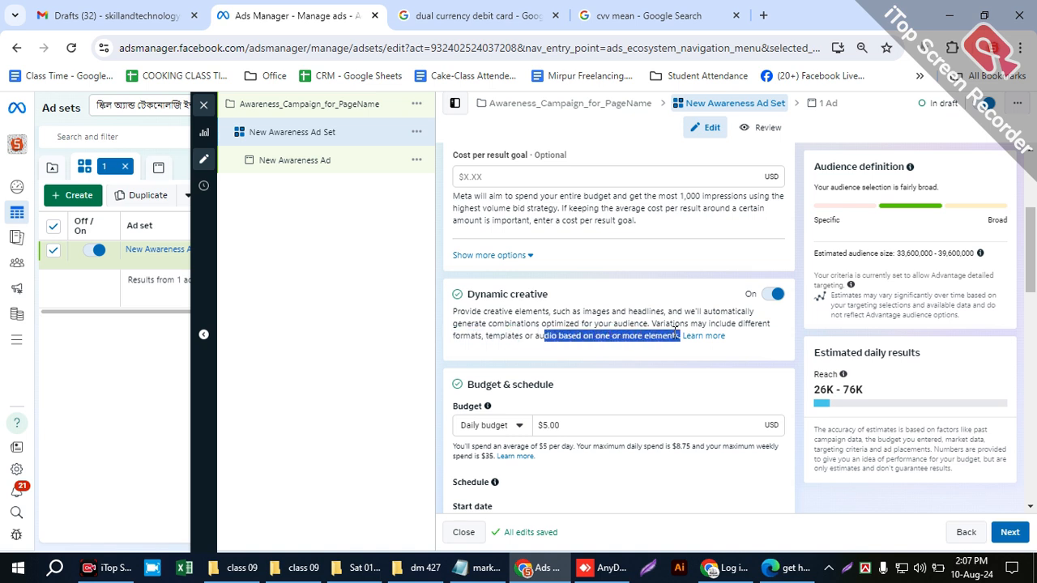
left_click(643, 333)
left_click_drag(465, 319, 638, 350)
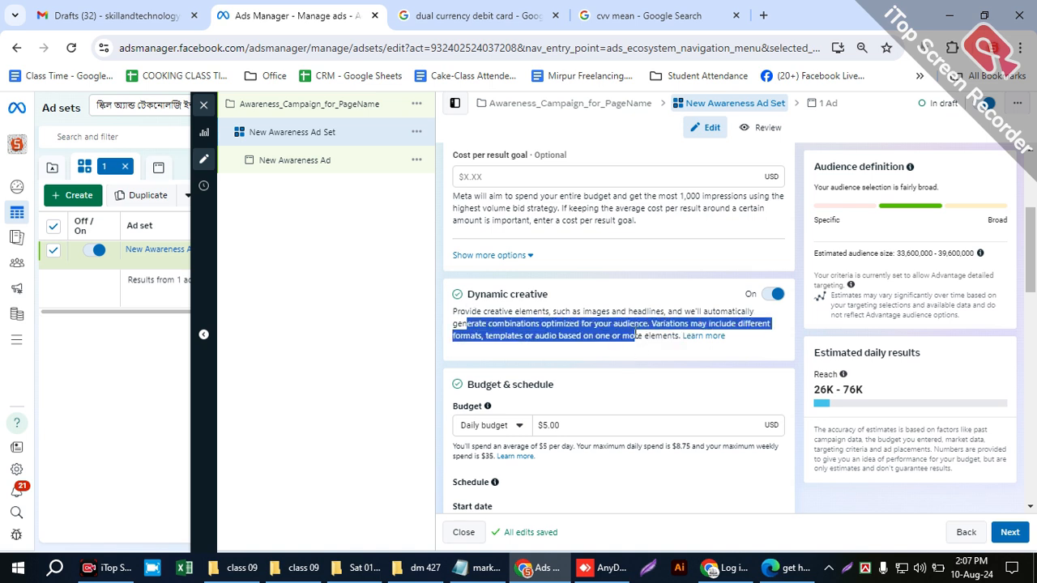
left_click(646, 330)
- Switch the ad set's budget type to Lifetime budget and back to Daily budget
scroll(665, 304, "down", 1)
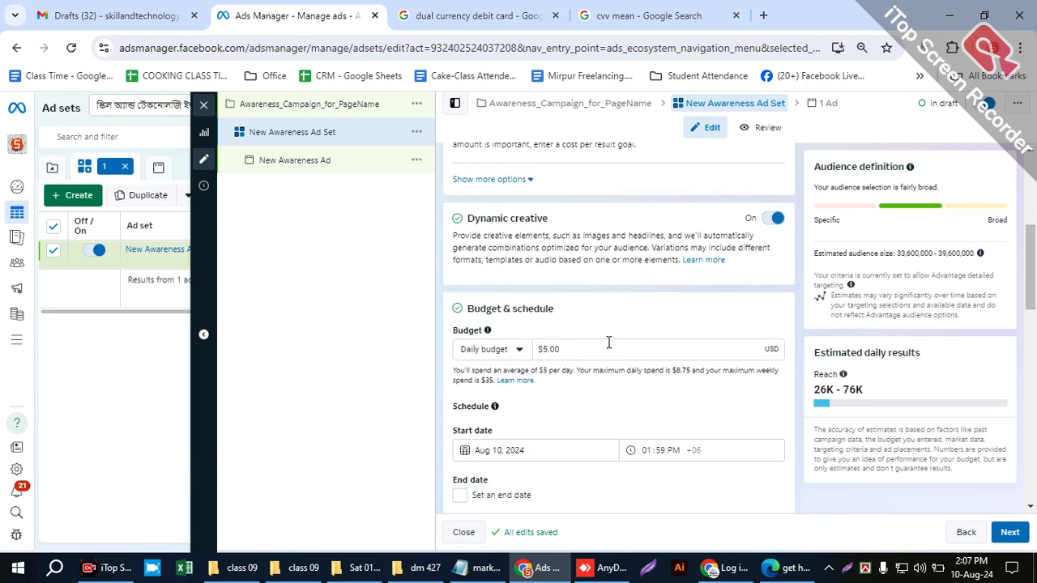
scroll(627, 340, "up", 1)
scroll(622, 324, "down", 1)
scroll(622, 321, "down", 1)
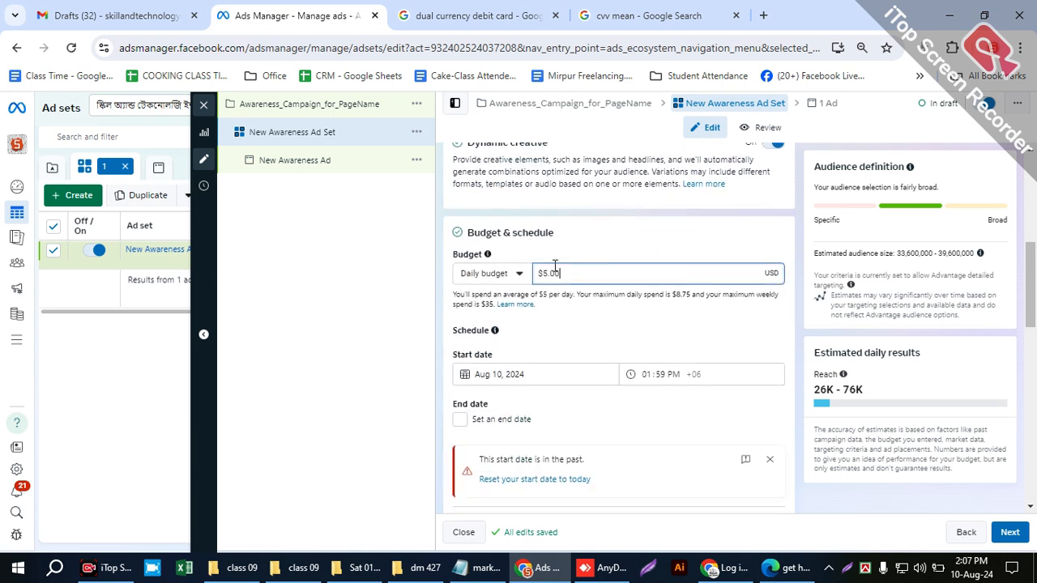
left_click(502, 273)
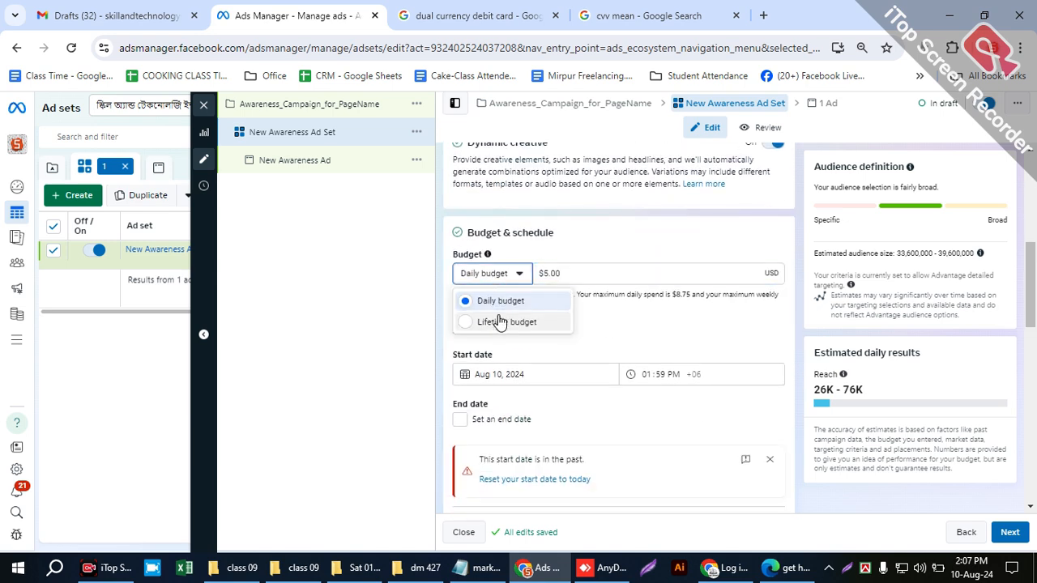
left_click(500, 321)
left_click(494, 274)
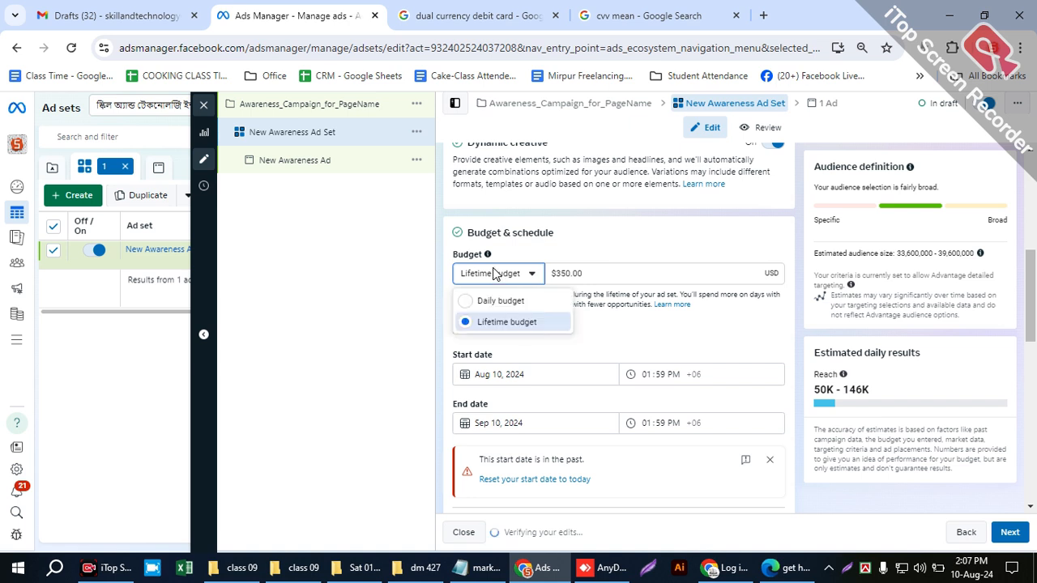
left_click(489, 299)
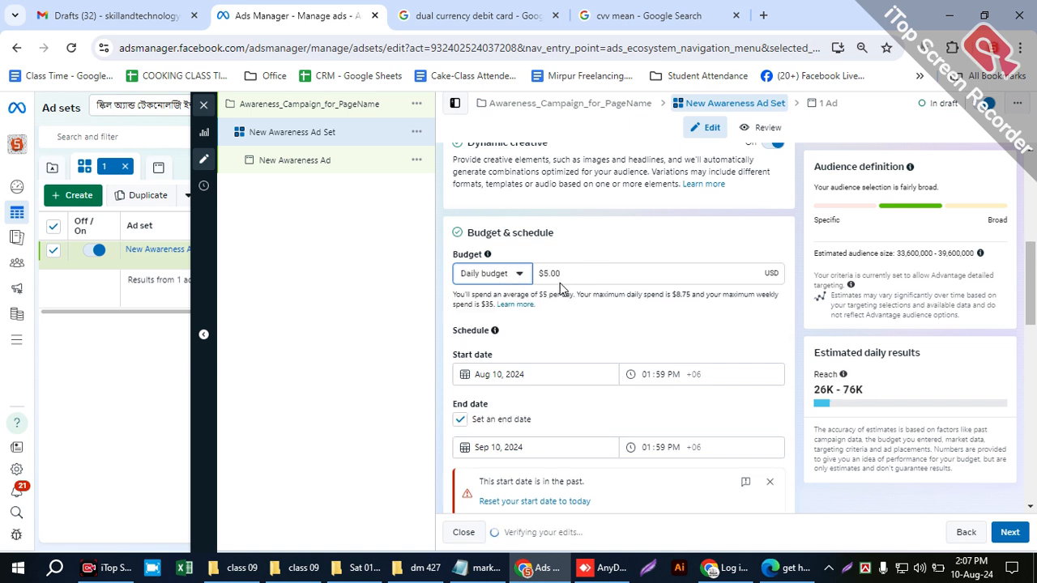
- Highlight the daily budget amount and the estimated daily reach to point out how they relate
left_click_drag(561, 270, 529, 281)
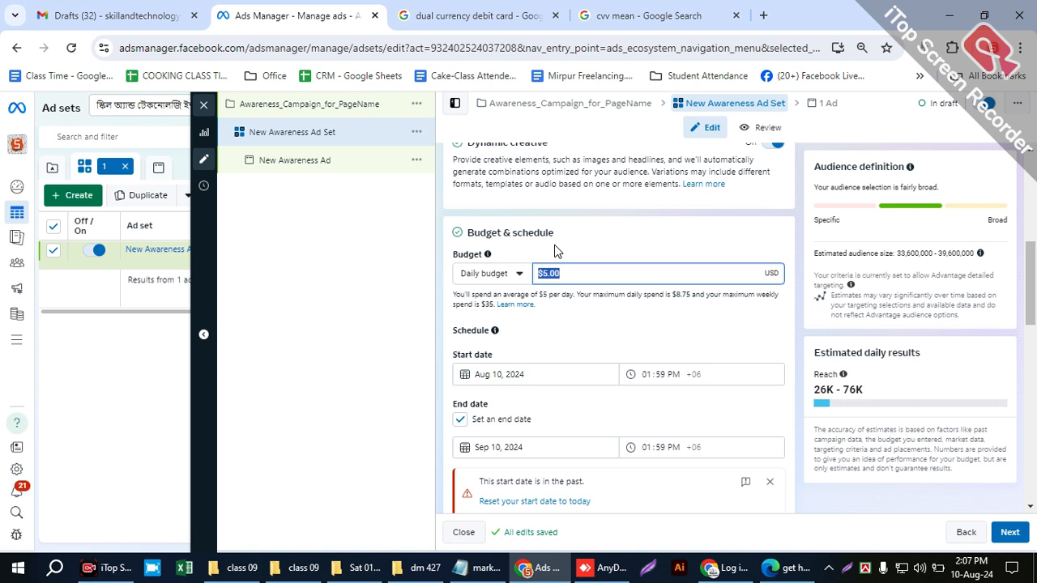
left_click(814, 393)
left_click_drag(815, 395, 868, 395)
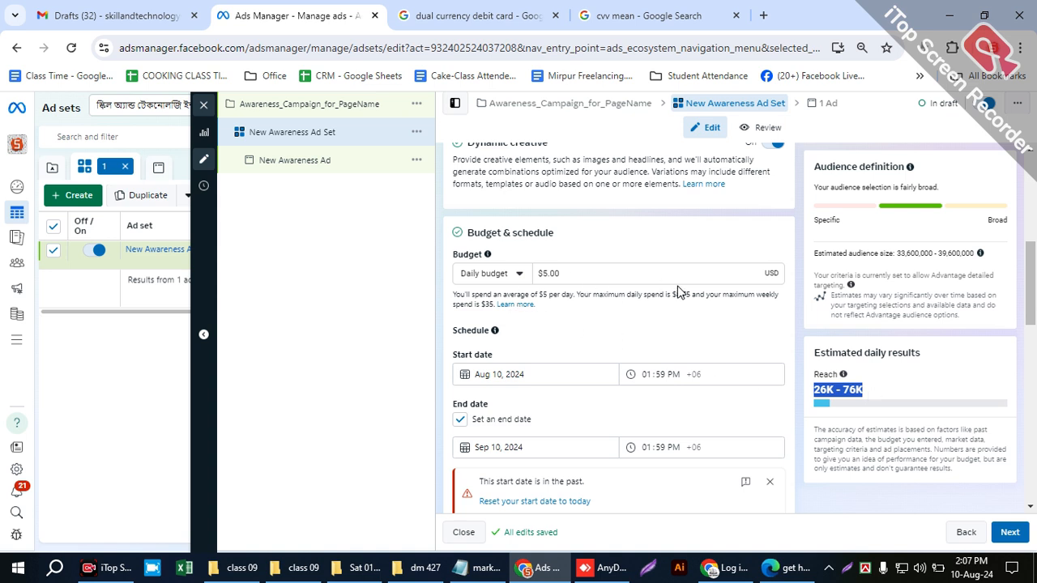
- Switch to a Lifetime budget of $35.00 and highlight the spending limit and estimated daily reach
left_click(520, 279)
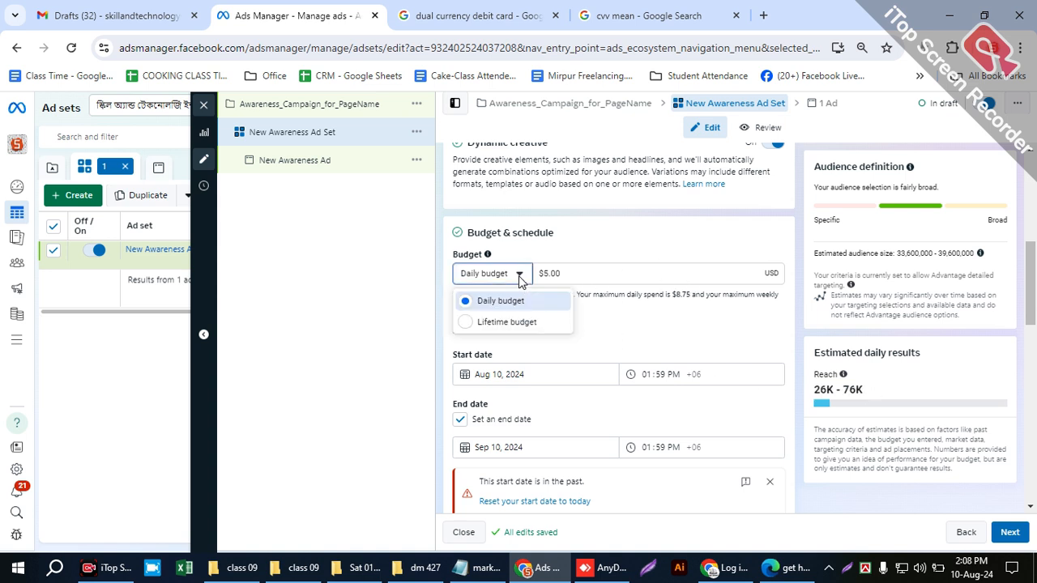
left_click(510, 315)
left_click_drag(585, 273, 548, 273)
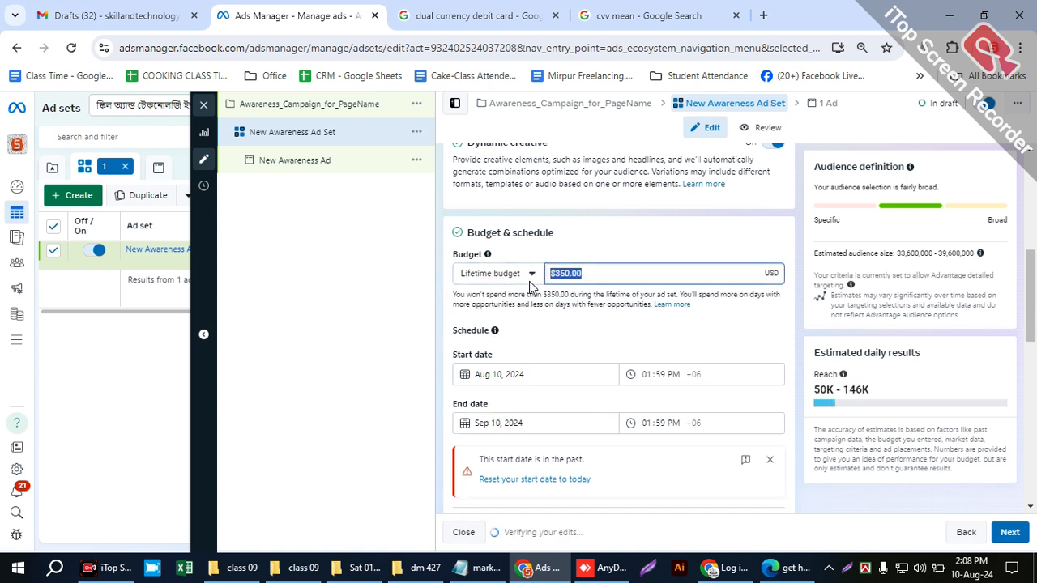
type("3")
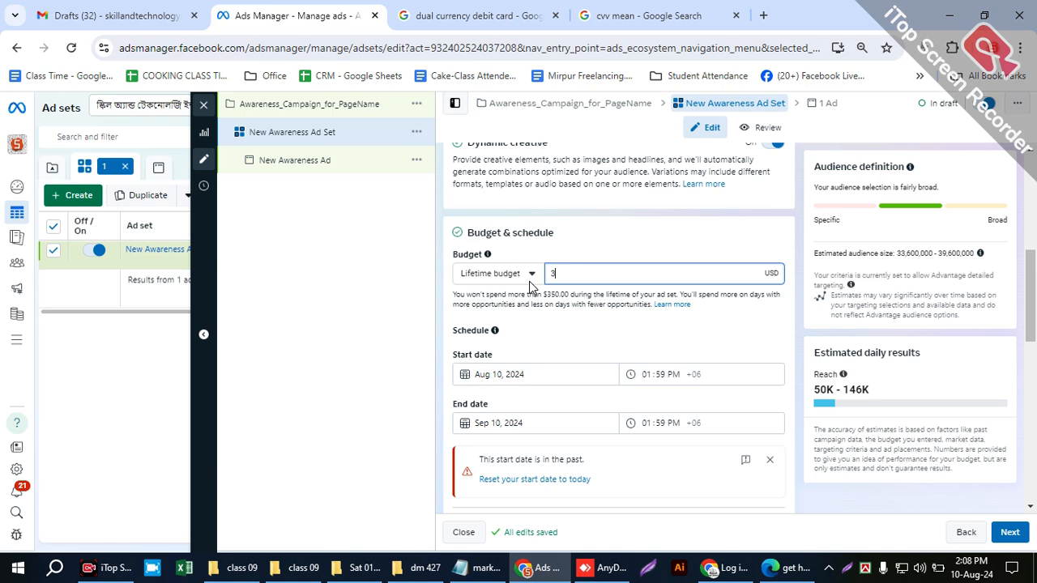
type("5")
left_click(611, 251)
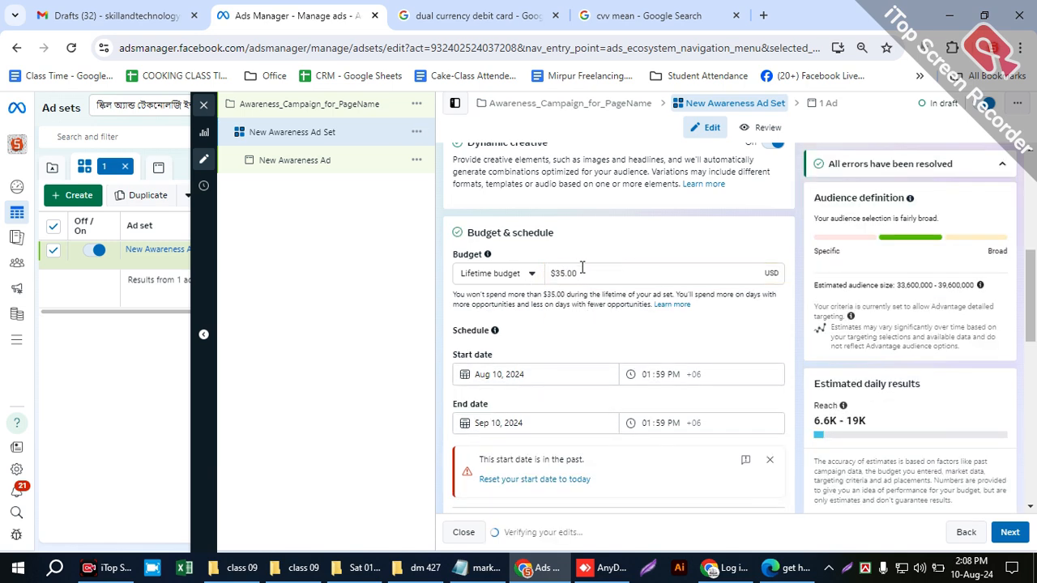
left_click_drag(565, 295, 542, 294)
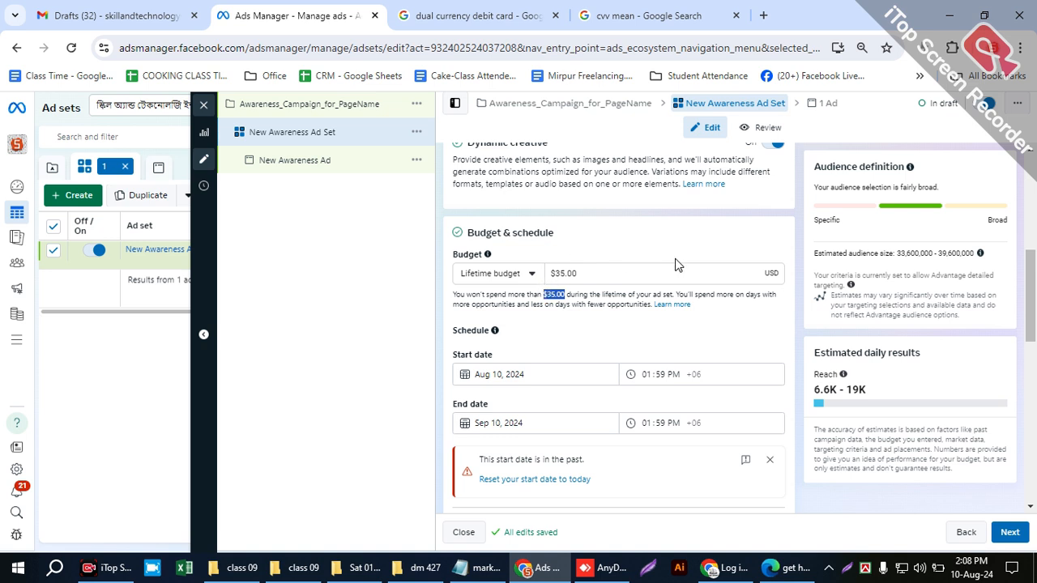
left_click_drag(809, 379, 859, 381)
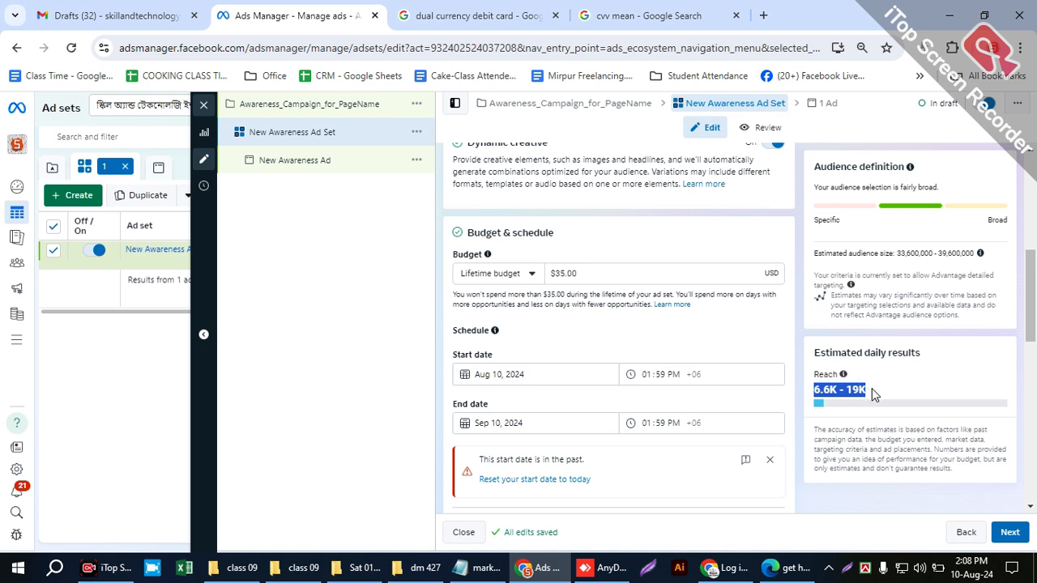
- Return the ad set's budget type to Daily budget and point out its amount
left_click(479, 270)
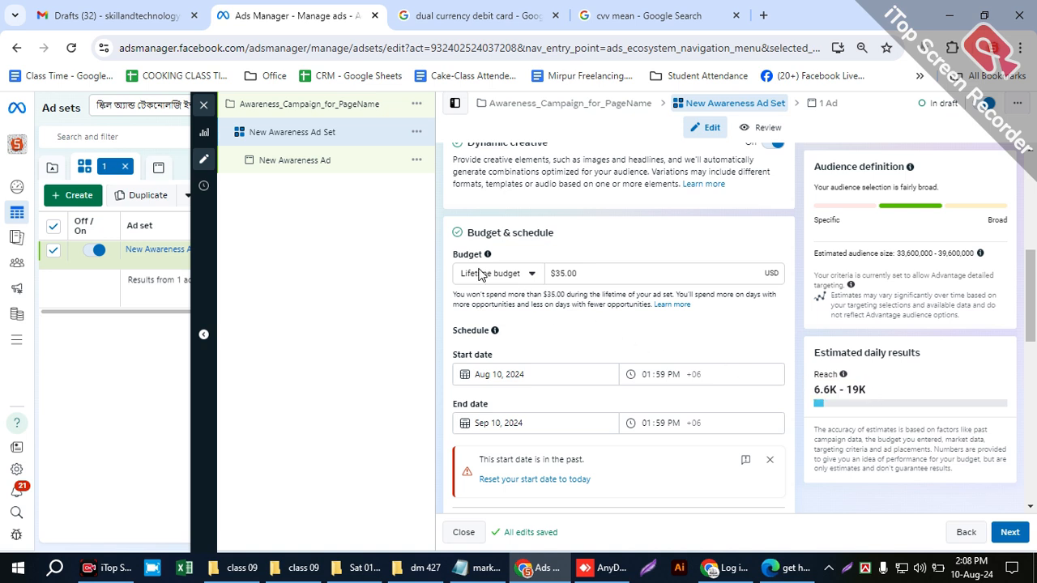
left_click(479, 273)
left_click(499, 302)
left_click_drag(583, 272, 525, 288)
left_click(530, 321)
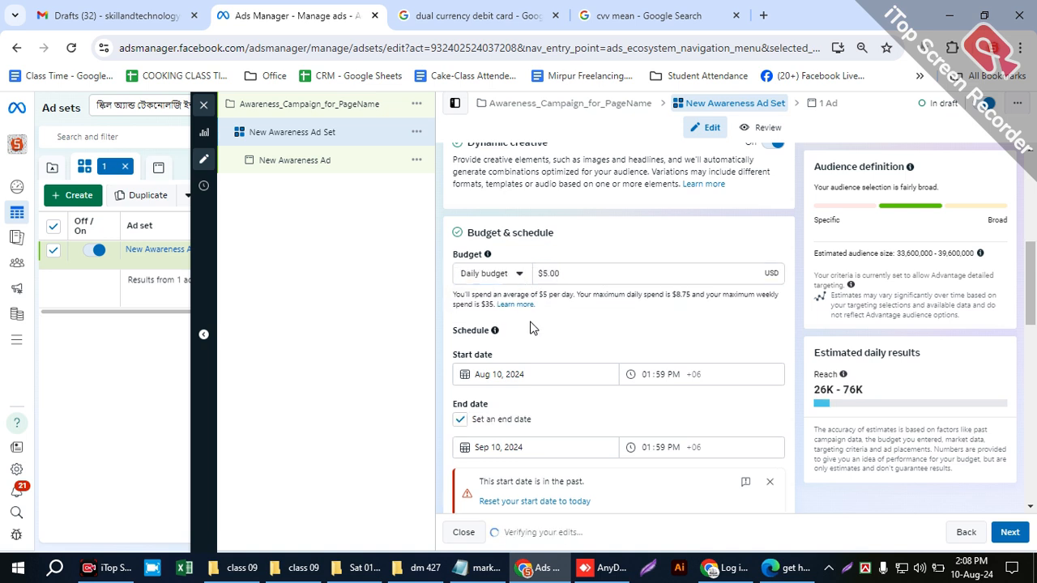
- Set the ad set's start time on Aug 10, 2024 to 02:30 PM
scroll(559, 324, "down", 1)
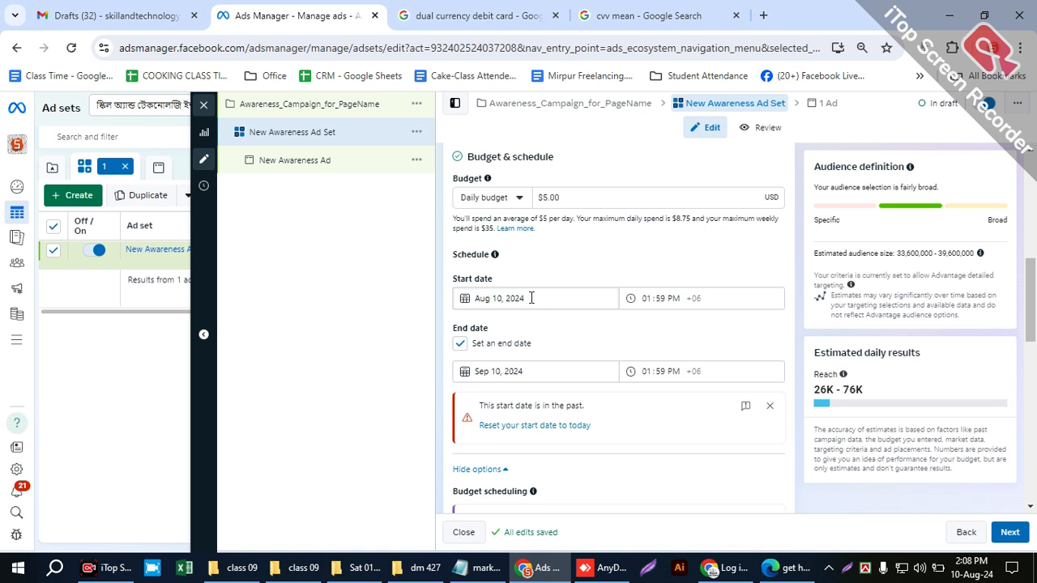
left_click(652, 297)
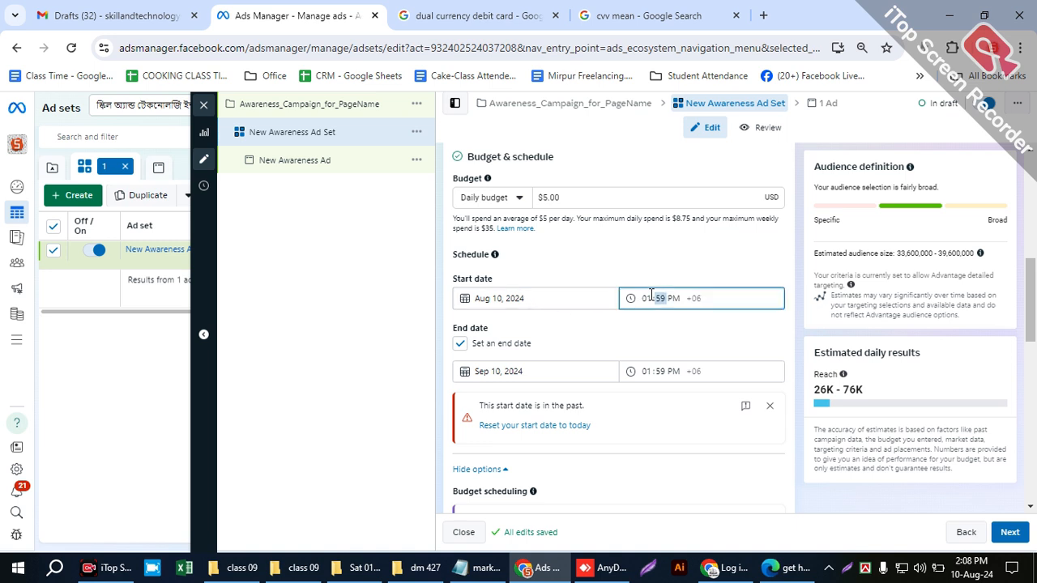
left_click(645, 297)
left_click(657, 296)
key("Up")
key("Up")
key("Up")
key("Up")
key("Up")
key("Up")
key("Up")
key("Up")
key("Up")
key("Up")
key("Up")
key("Up")
key("Up")
key("Up")
key("Up")
key("Up")
key("Up")
key("Up")
key("Up")
key("Up")
key("Up")
left_click(681, 321)
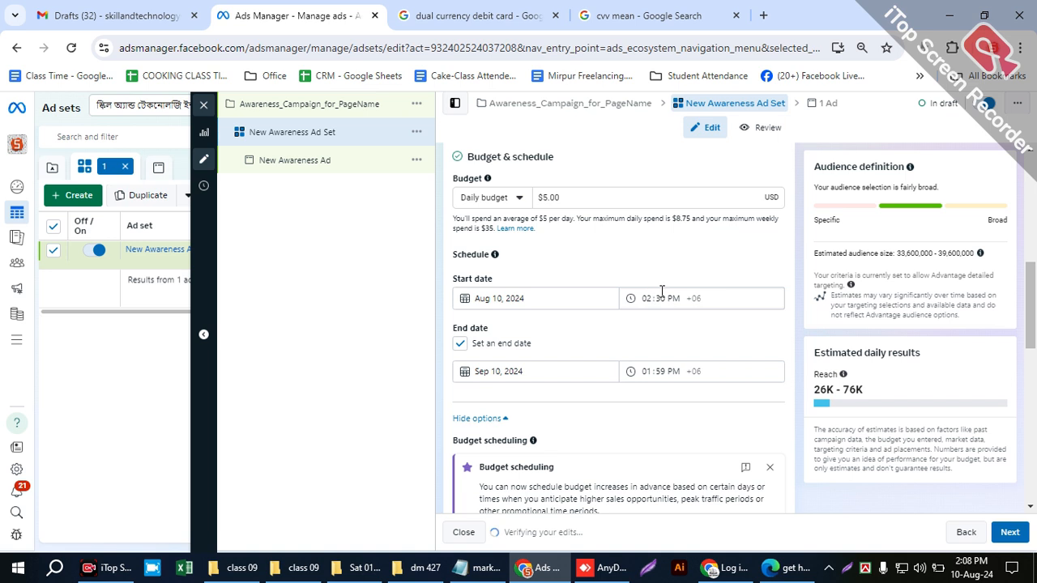
left_click(670, 297)
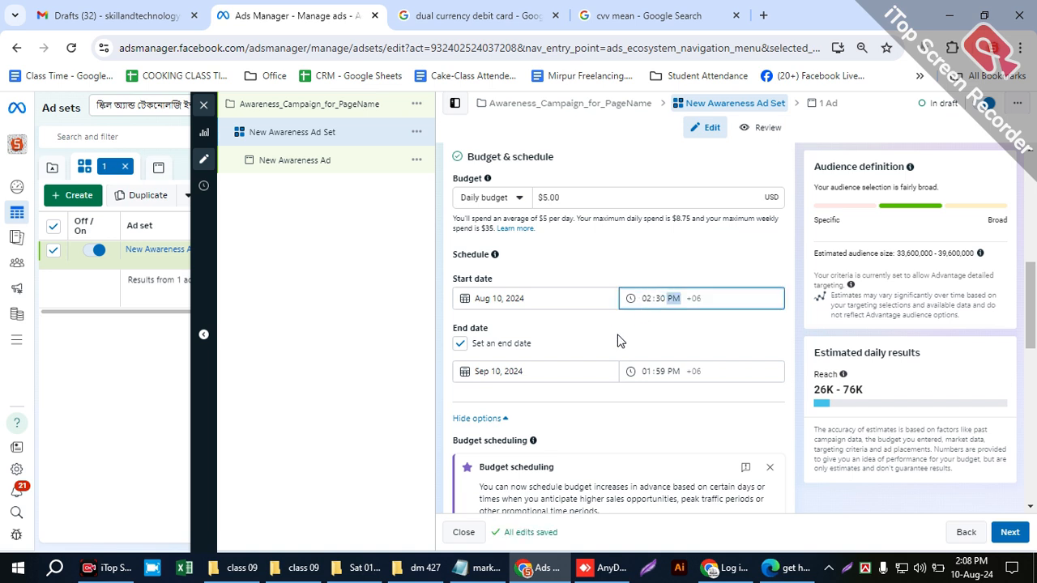
- Set the ad set's end date to Aug 17, 2024
left_click(524, 370)
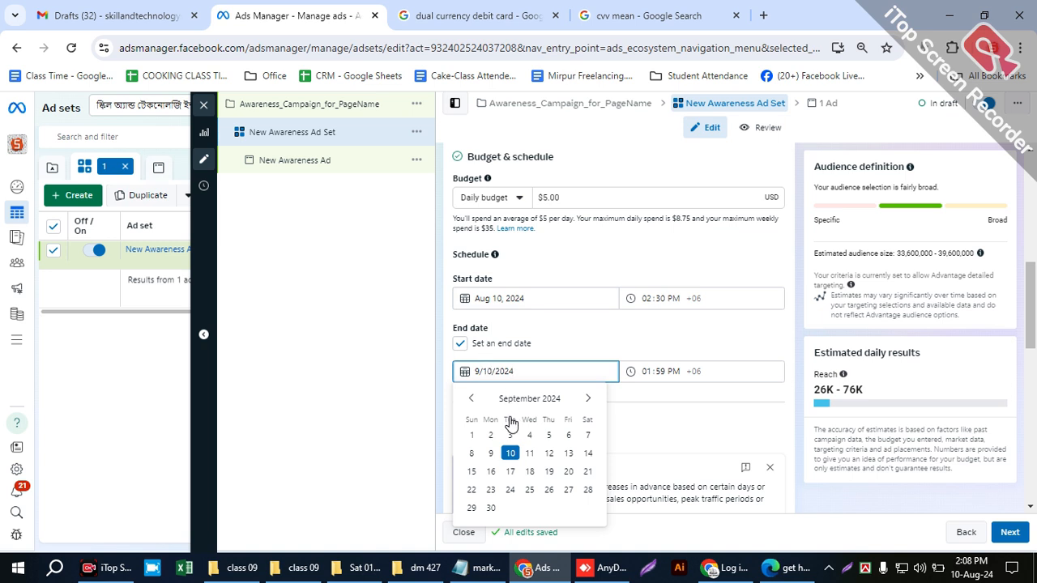
left_click(471, 398)
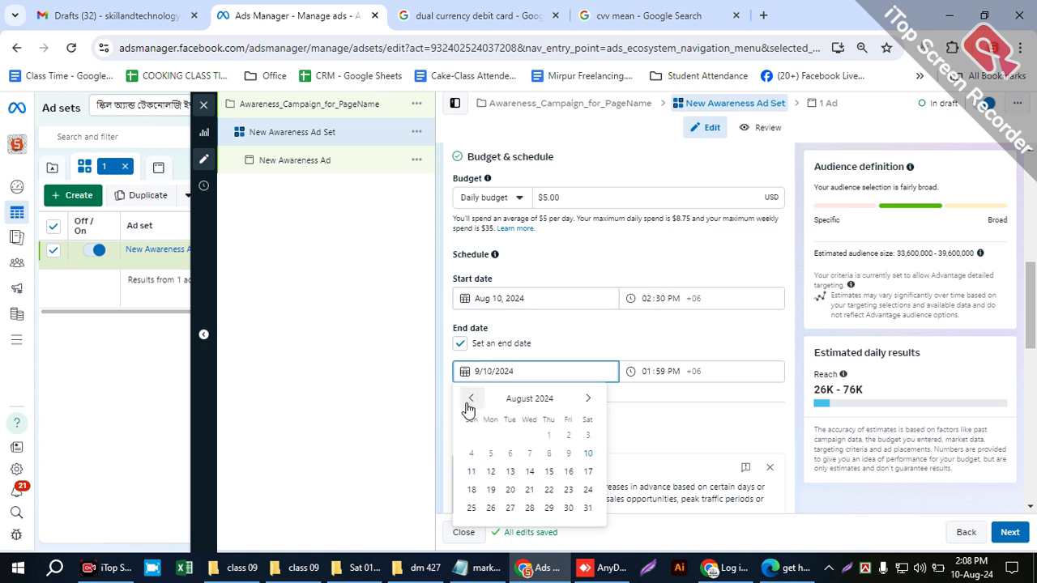
left_click(584, 472)
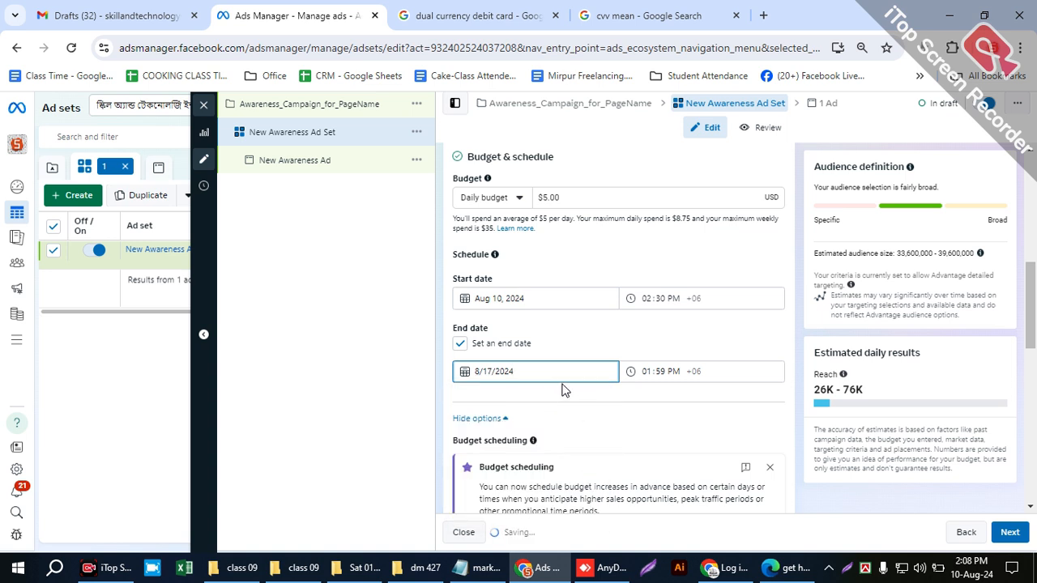
- Set the ad set's end time on Aug 17, 2024 to 02:30 PM
left_click(660, 372)
left_click(644, 371)
type("12")
key("Tab")
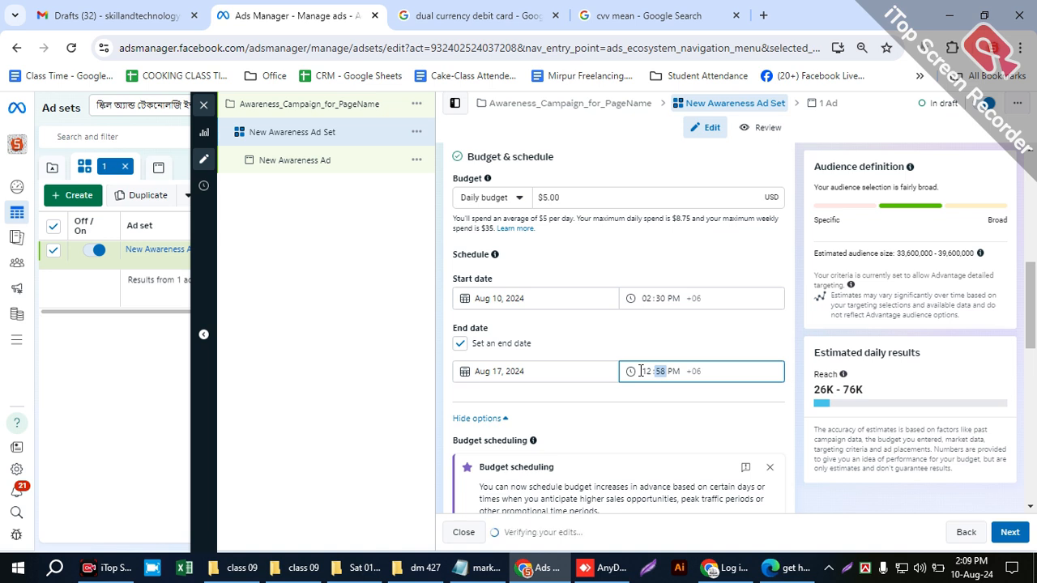
left_click(642, 371)
type("2")
key("Tab")
key("Up")
key("Up")
key("Up")
key("shift+Tab")
key("Up")
key("Tab")
key("shift+Tab")
key("Tab")
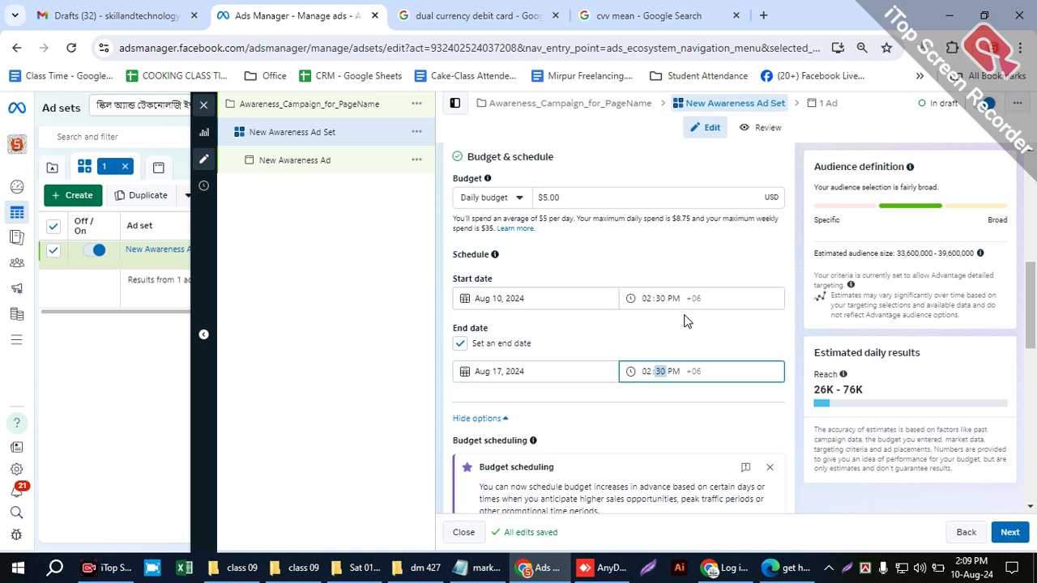
- Review the budget type options and highlight the daily budget amount and the estimated daily reach for the scheduled week
left_click_drag(565, 196, 512, 217)
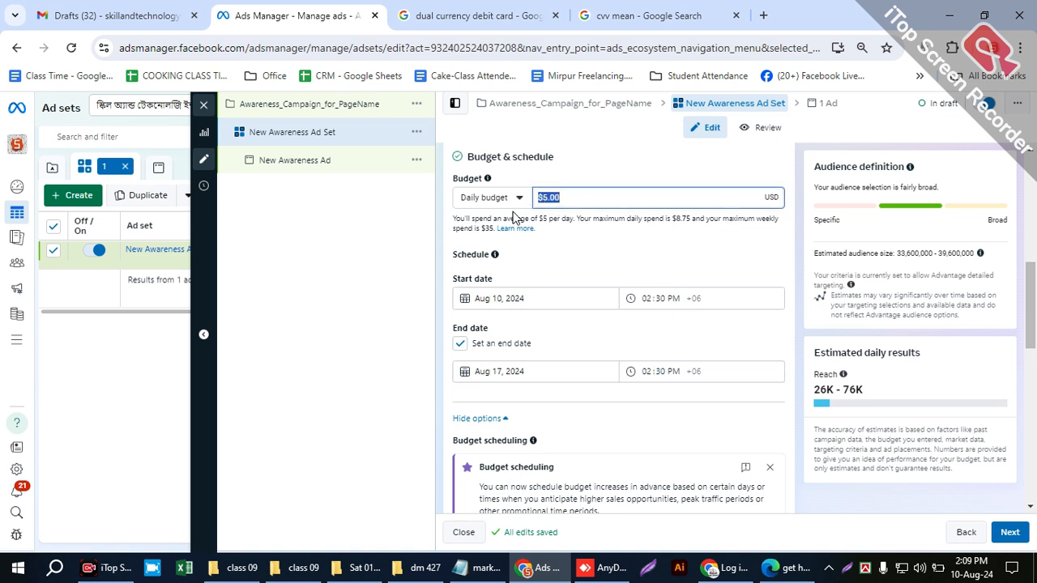
left_click(577, 255)
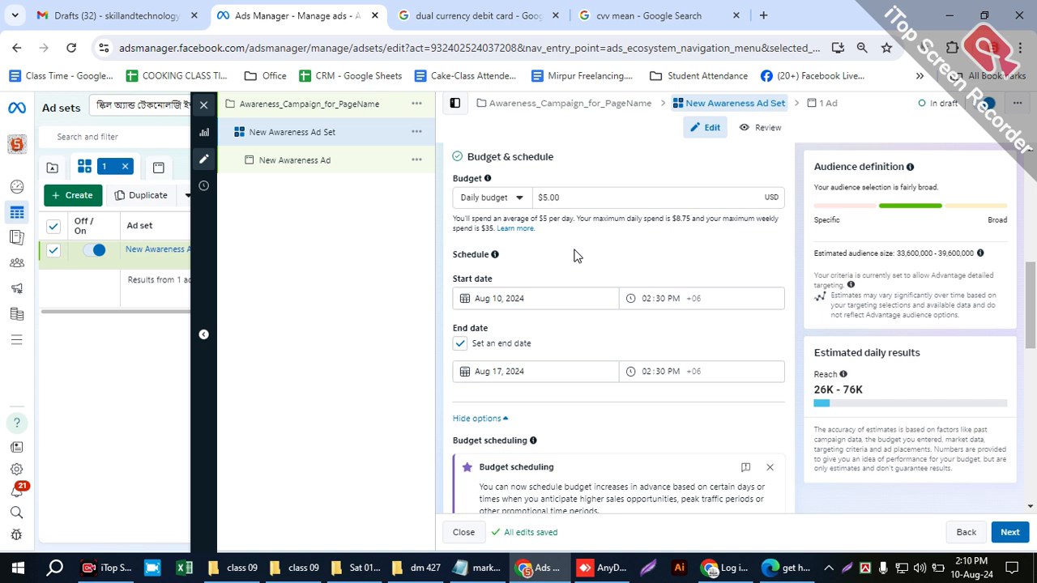
scroll(575, 273, "down", 2)
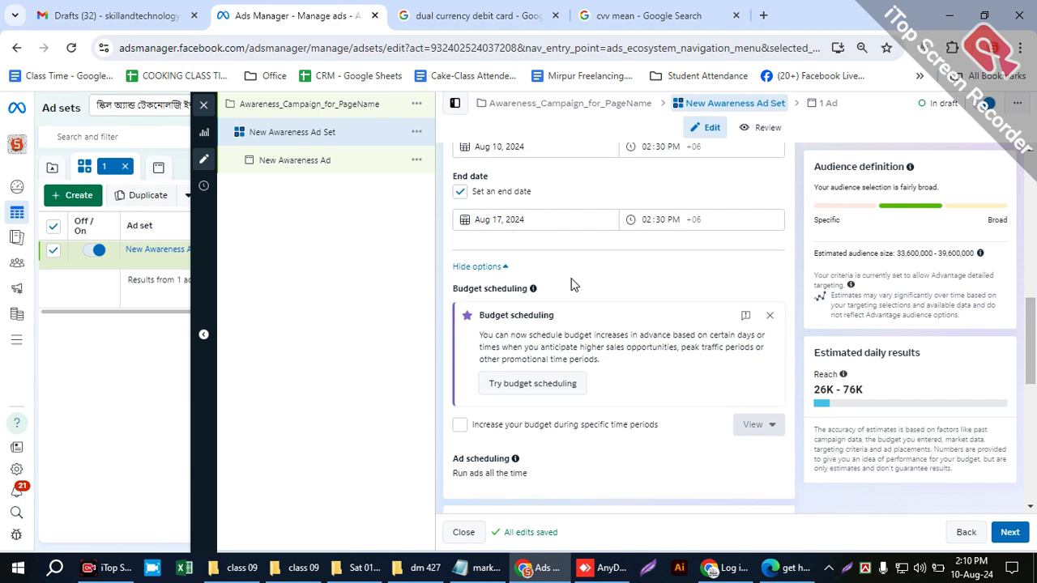
scroll(571, 281, "up", 2)
left_click(486, 197)
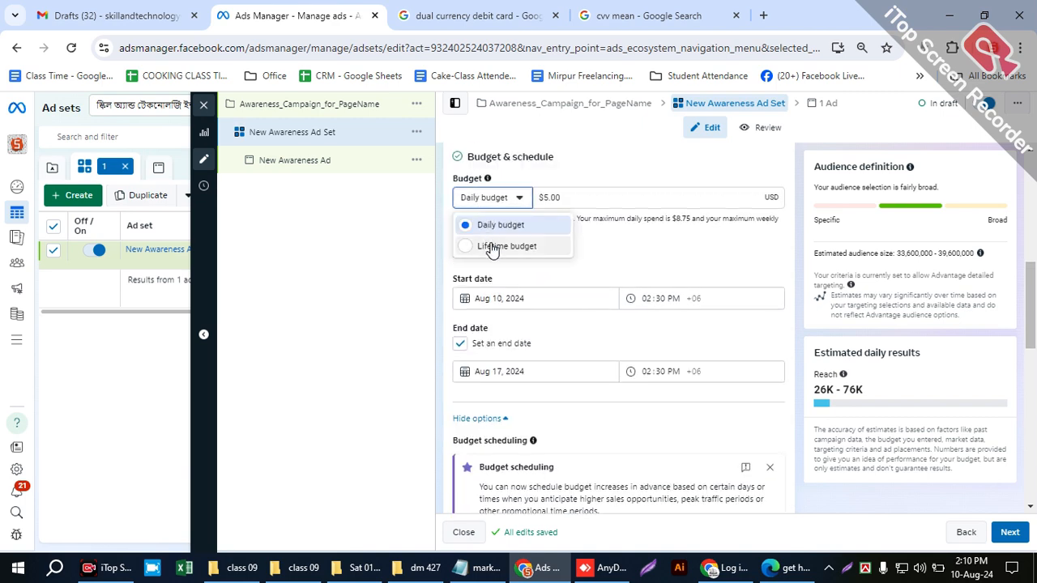
left_click(499, 200)
left_click_drag(561, 197, 516, 201)
left_click_drag(813, 389, 891, 397)
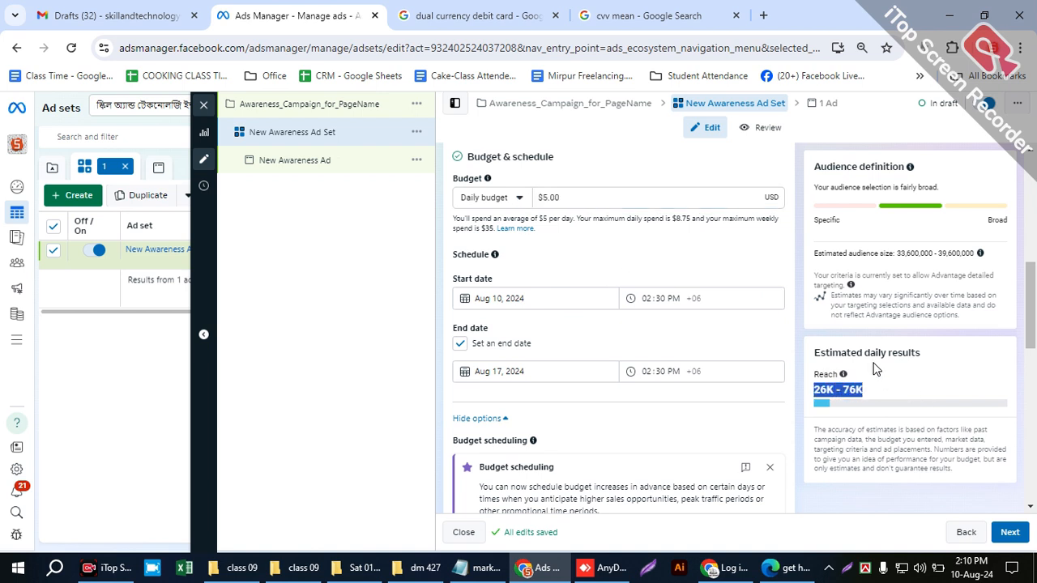
scroll(803, 402, "down", 3)
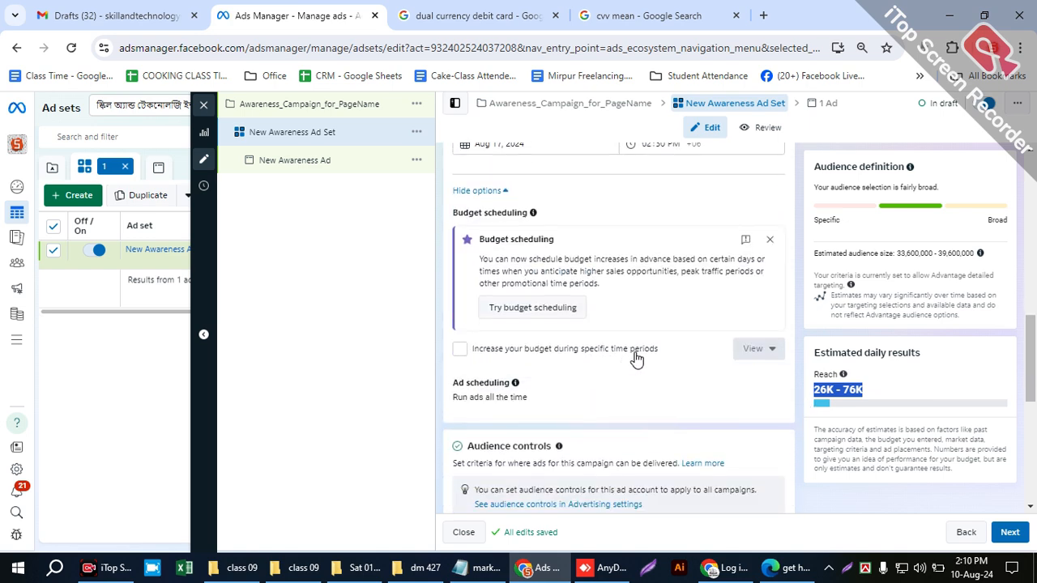
scroll(486, 319, "up", 2)
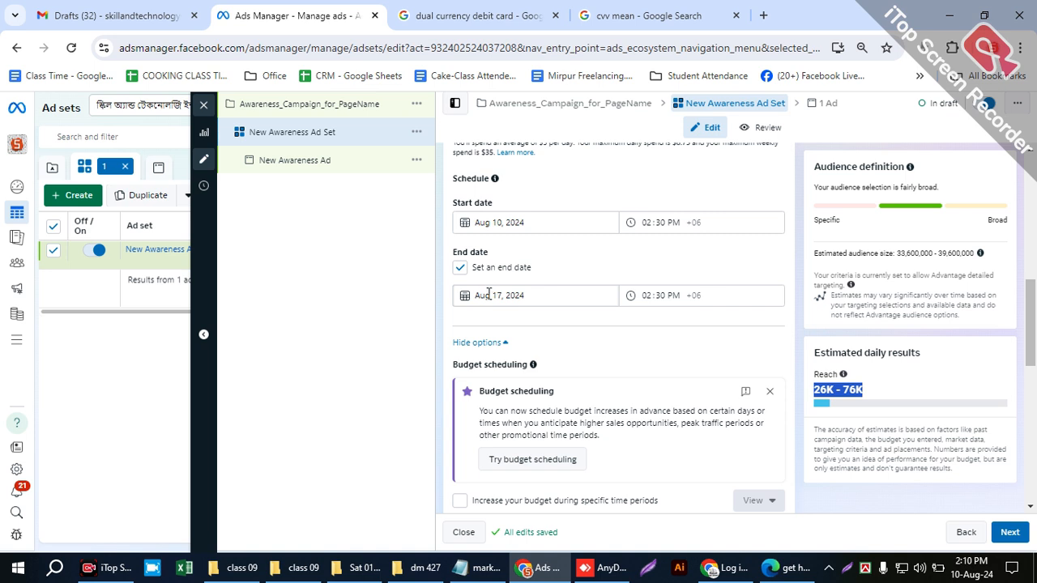
- Enable a budget increase during specific time periods and start the period on Aug 14, 2024 at 07:00 PM
scroll(511, 316, "down", 1)
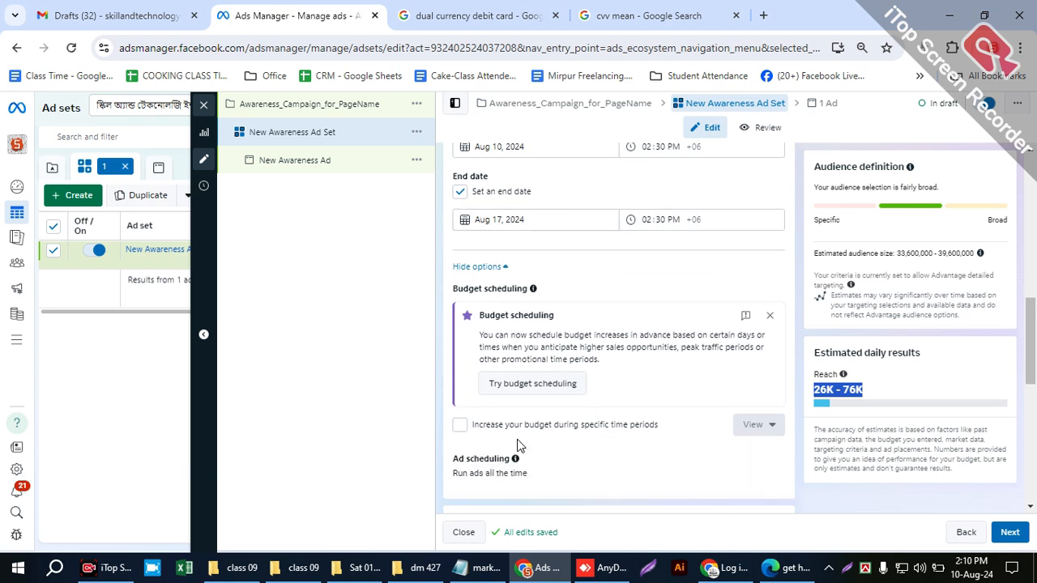
scroll(508, 332, "down", 2)
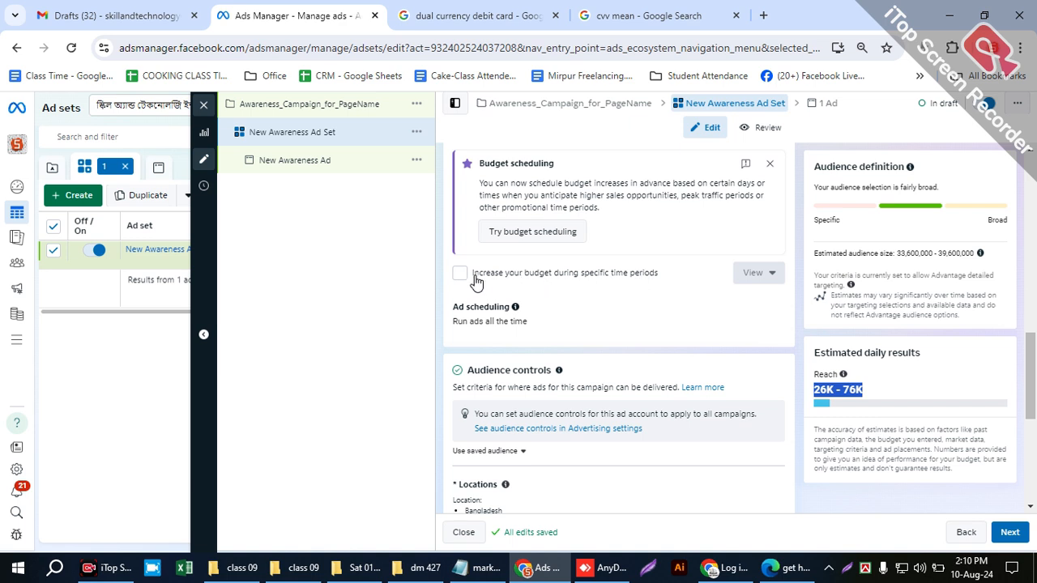
left_click(460, 276)
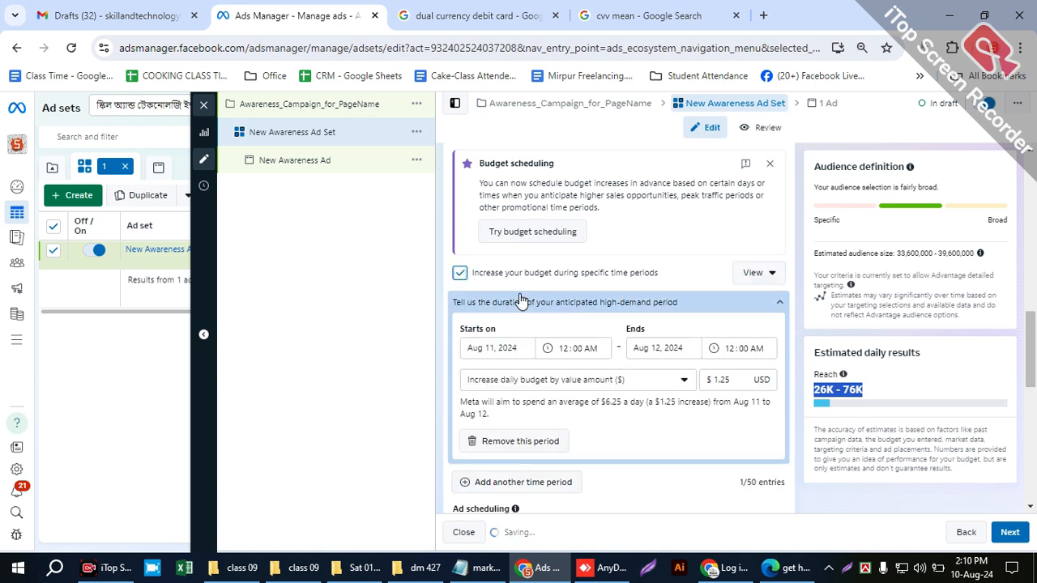
left_click(511, 345)
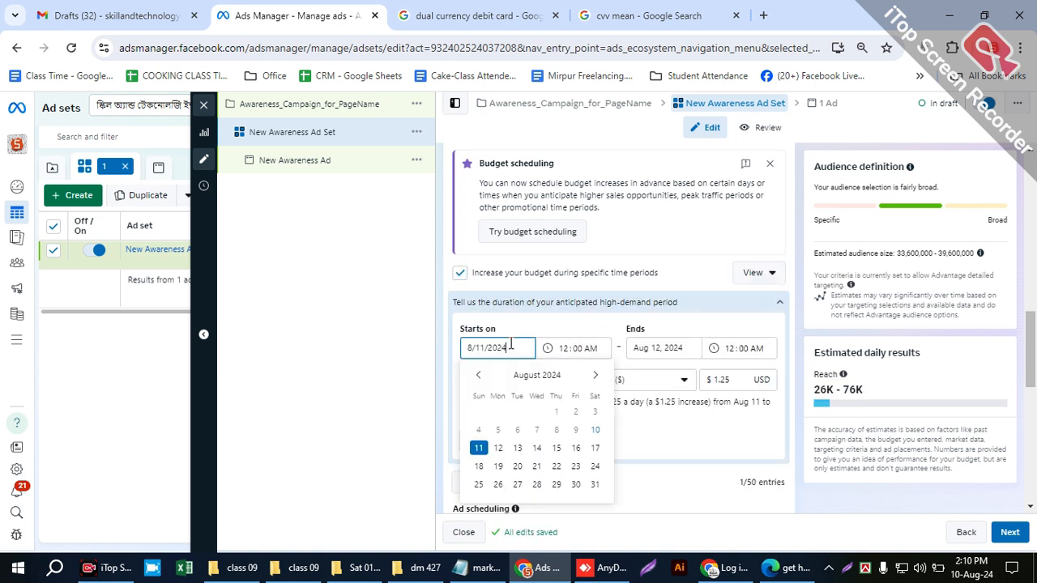
left_click(534, 450)
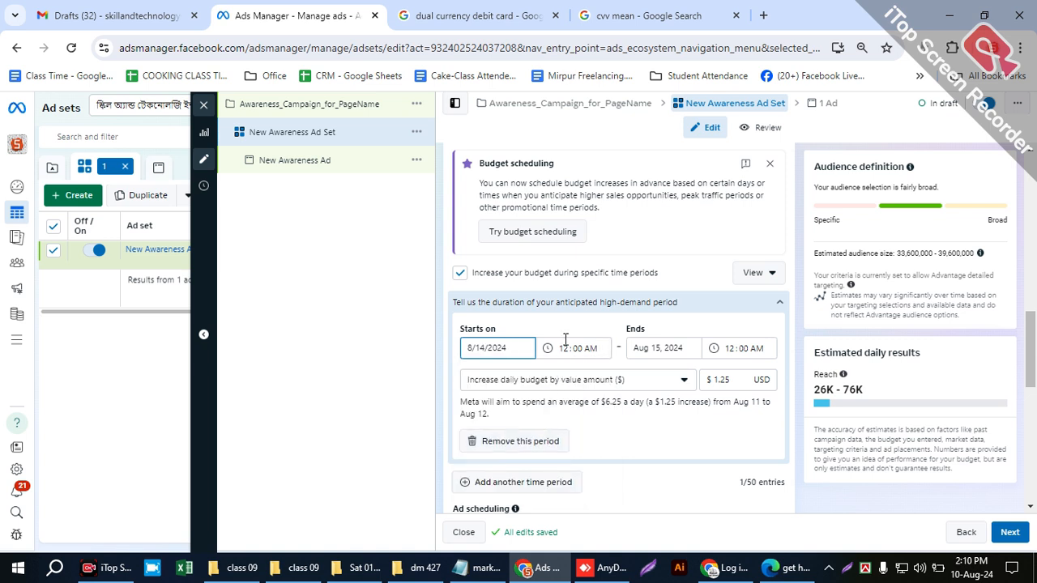
left_click(559, 345)
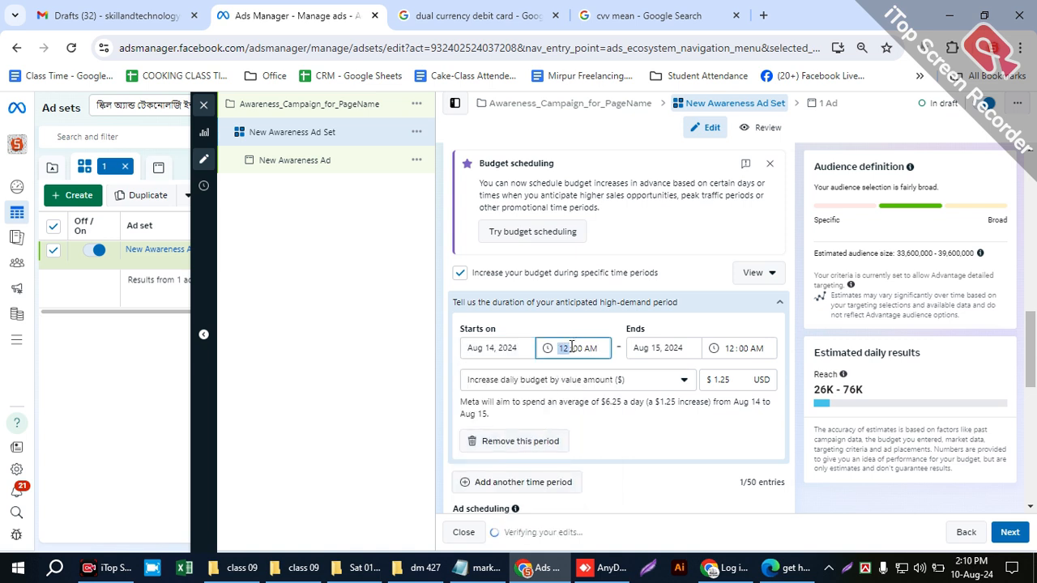
key("Down")
key("Down")
key("Down")
key("Down")
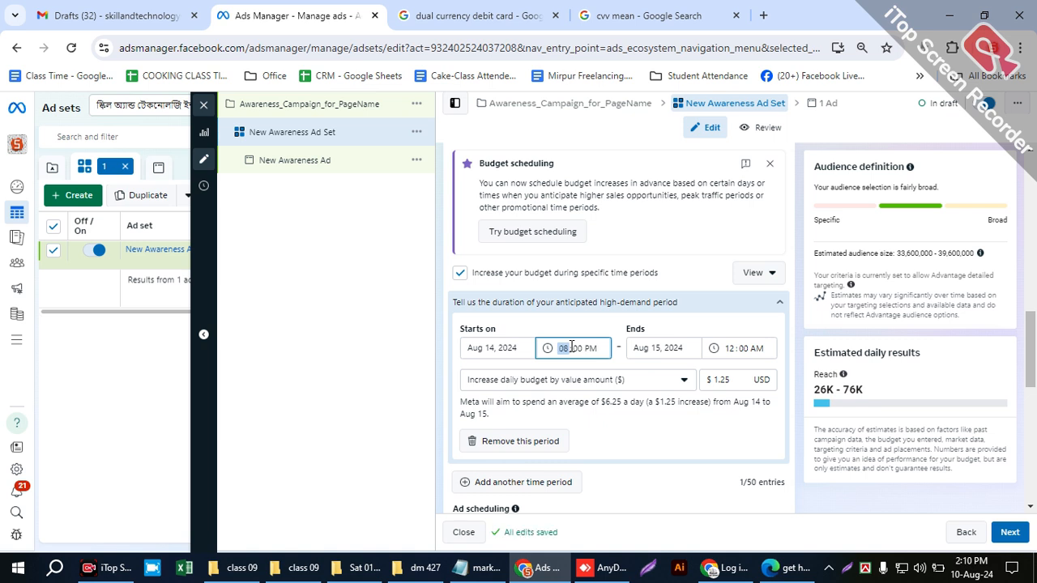
key("Tab")
key("Tab")
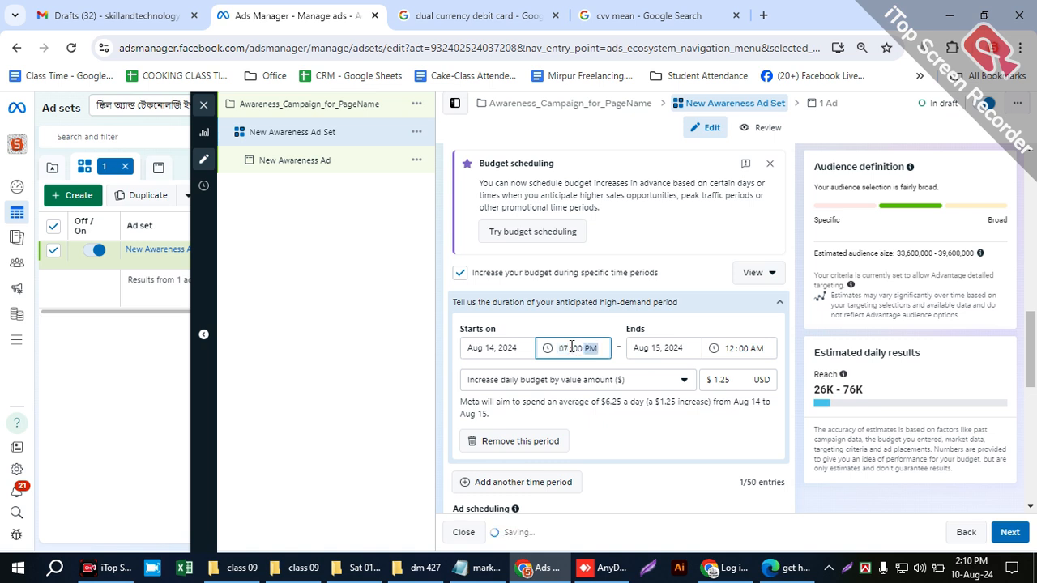
- Set the high-demand period to end on Aug 15, 2024 at 12:00 PM
left_click(648, 343)
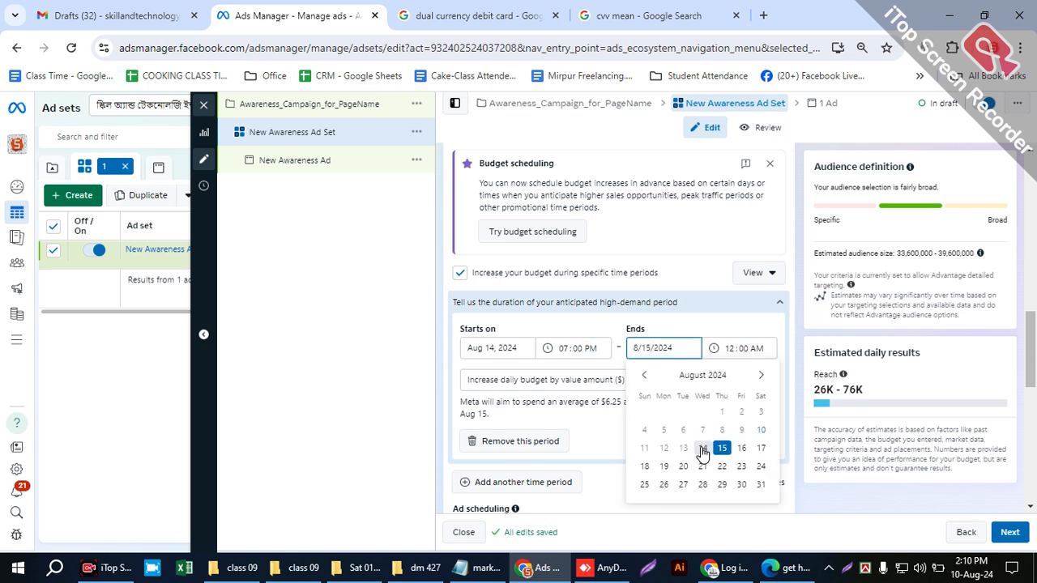
left_click(702, 450)
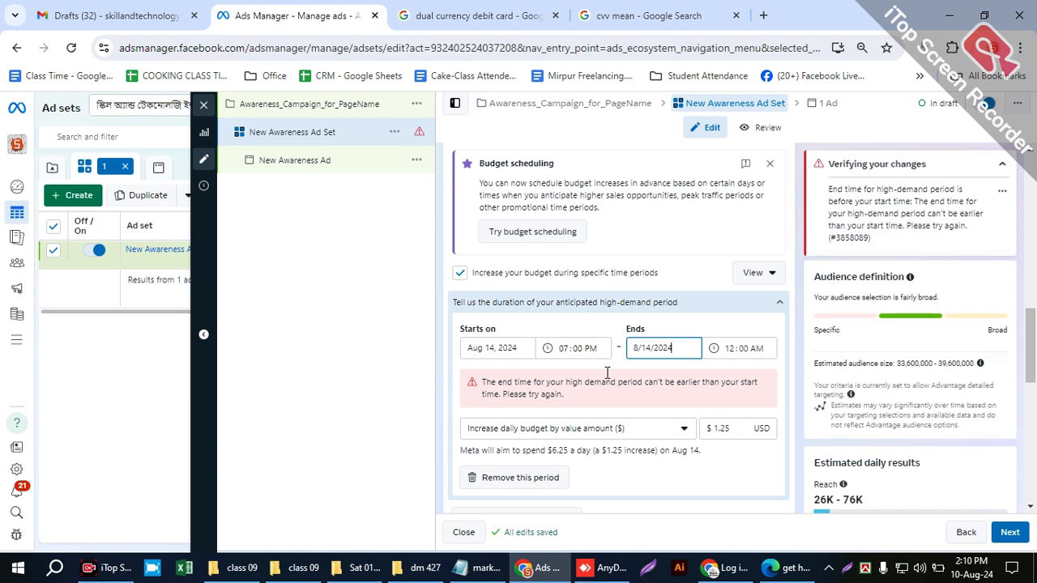
left_click(756, 346)
type("p")
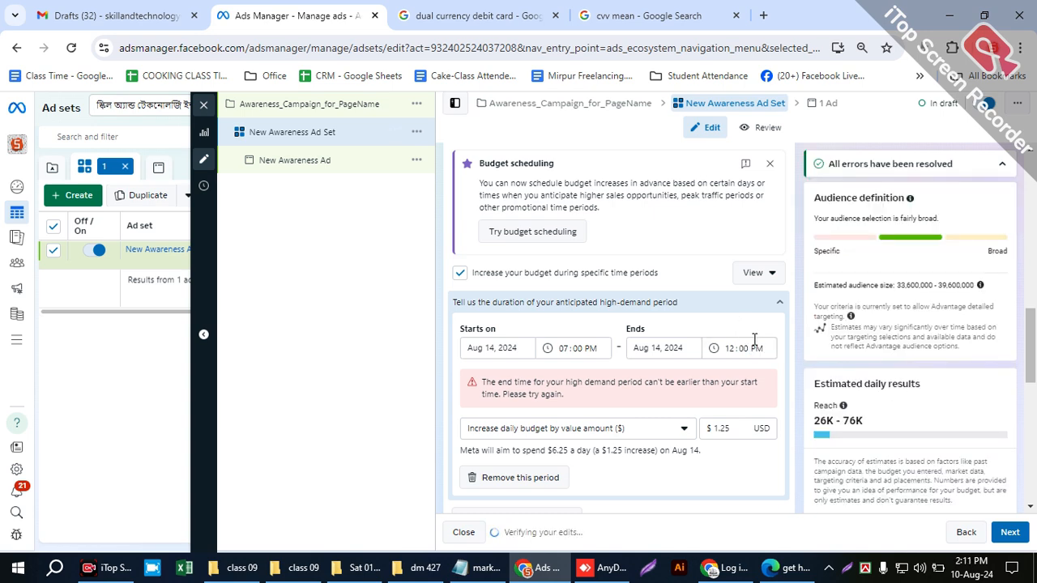
left_click(653, 348)
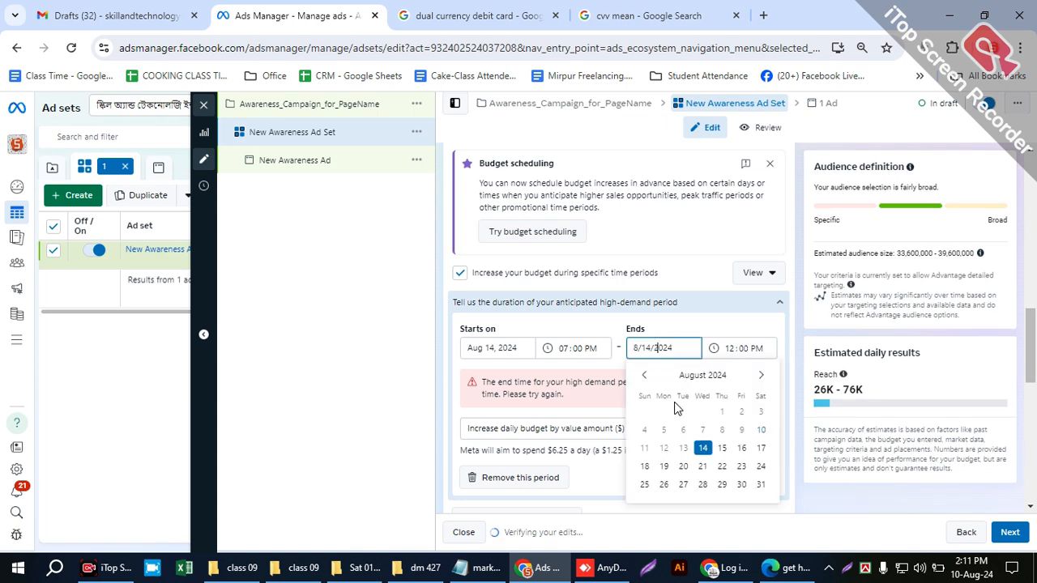
left_click(721, 451)
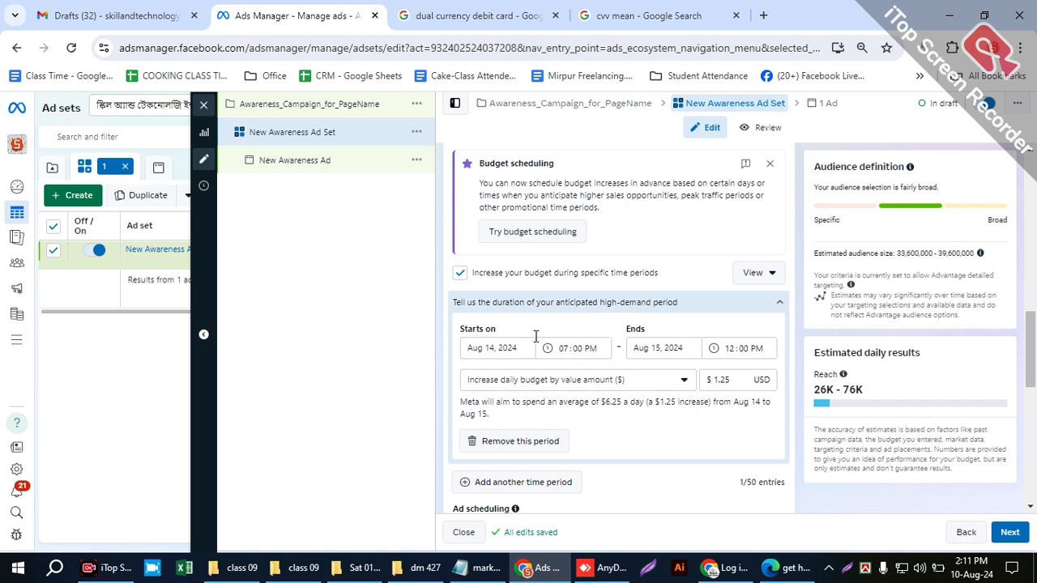
- Keep the increase by value amount and set the high-demand period's daily budget increase to $10.00
left_click(610, 381)
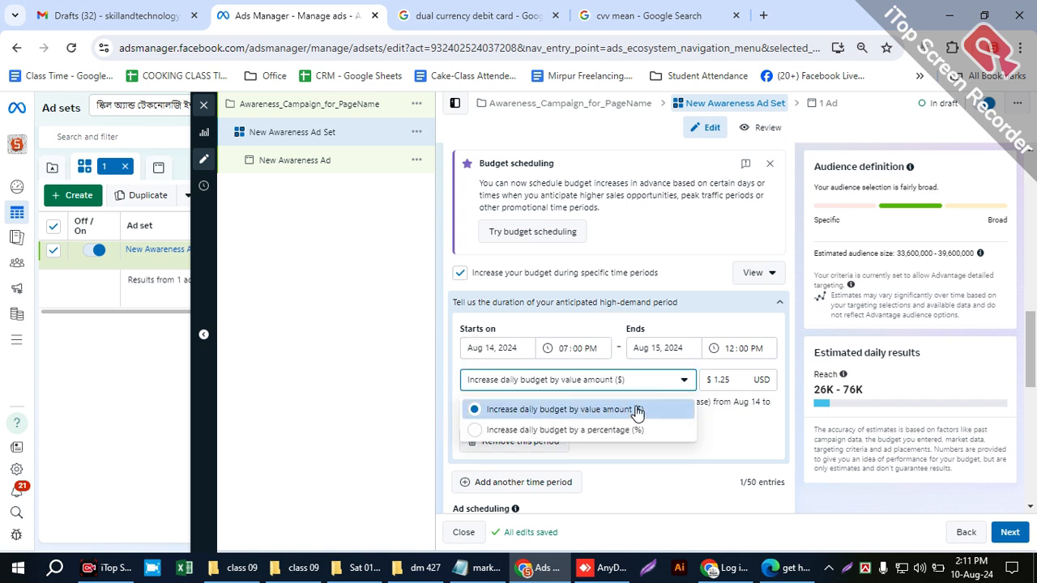
left_click(725, 374)
left_click(727, 375)
left_click_drag(729, 377, 704, 377)
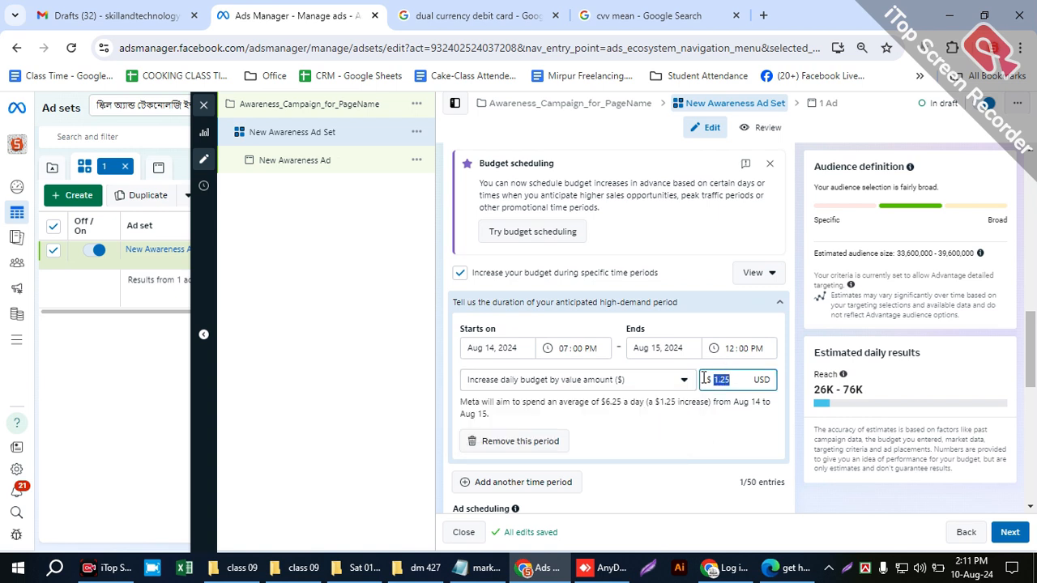
type("10")
left_click(731, 428)
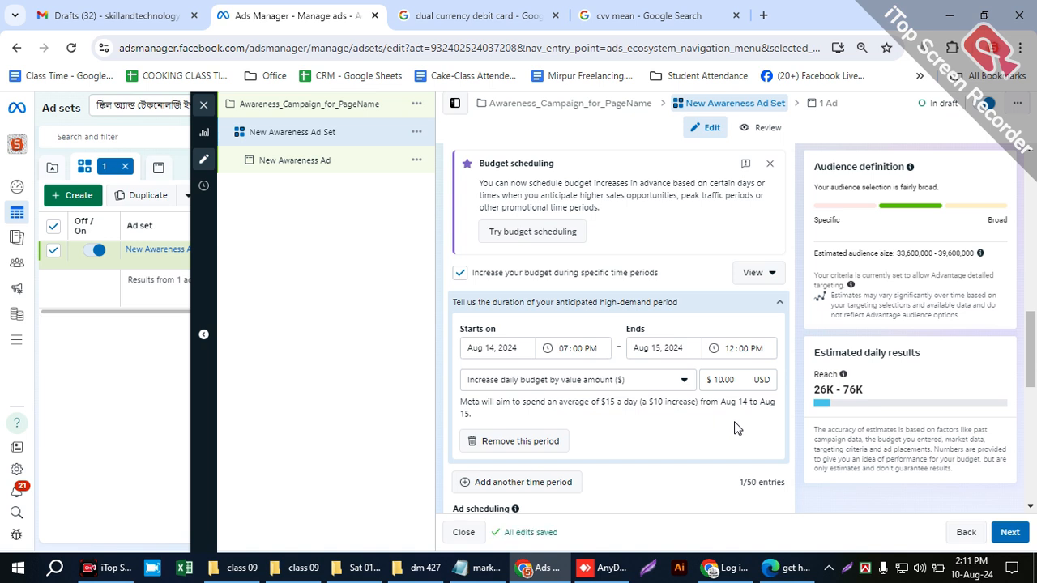
- Point out the increase amount and turn off the budget increase during specific time periods
double_click(725, 378)
left_click(756, 287)
left_click(755, 287)
left_click(458, 274)
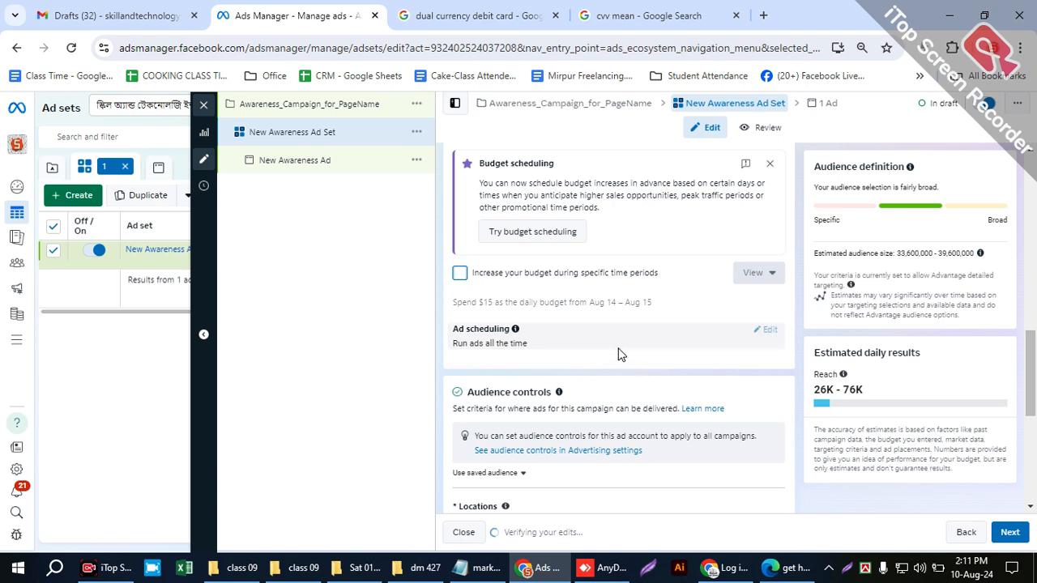
- Edit the Locations setting under Audience controls and include Mirpur, Dhaka, Dhaka Division, Bangladesh as the targeted city
scroll(640, 350, "up", 4)
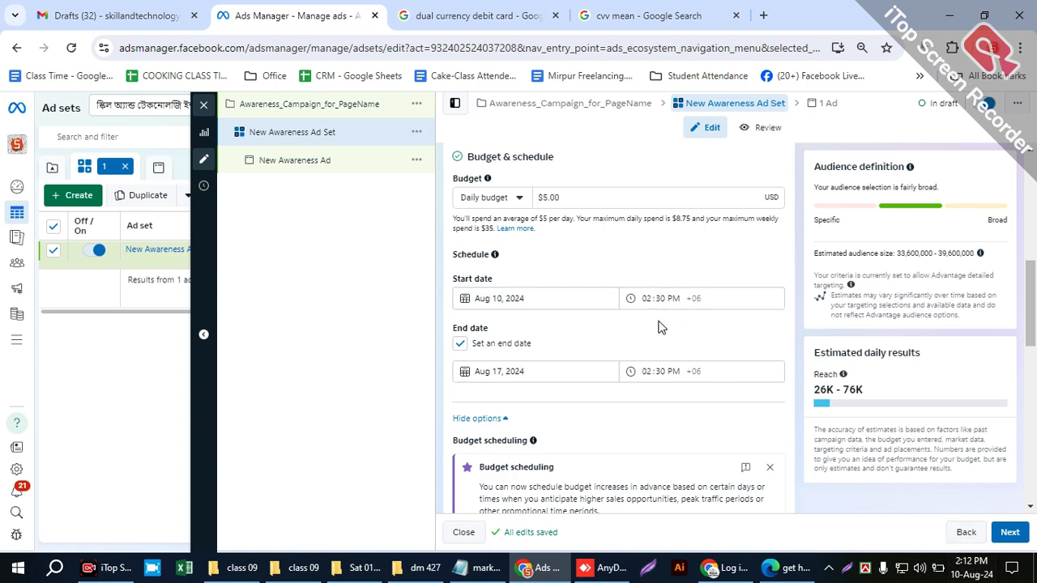
scroll(642, 327, "down", 5)
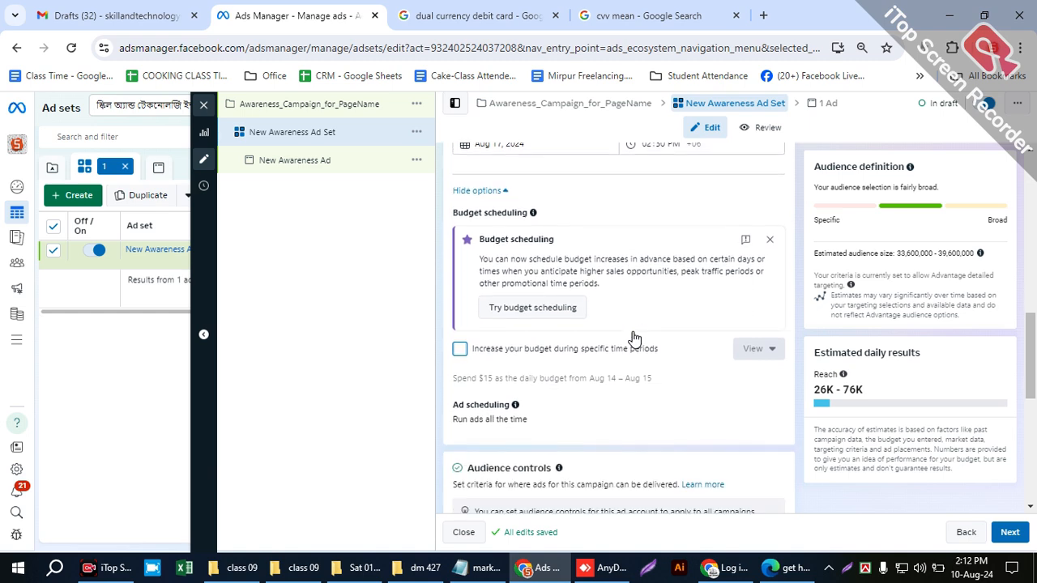
scroll(616, 337, "down", 2)
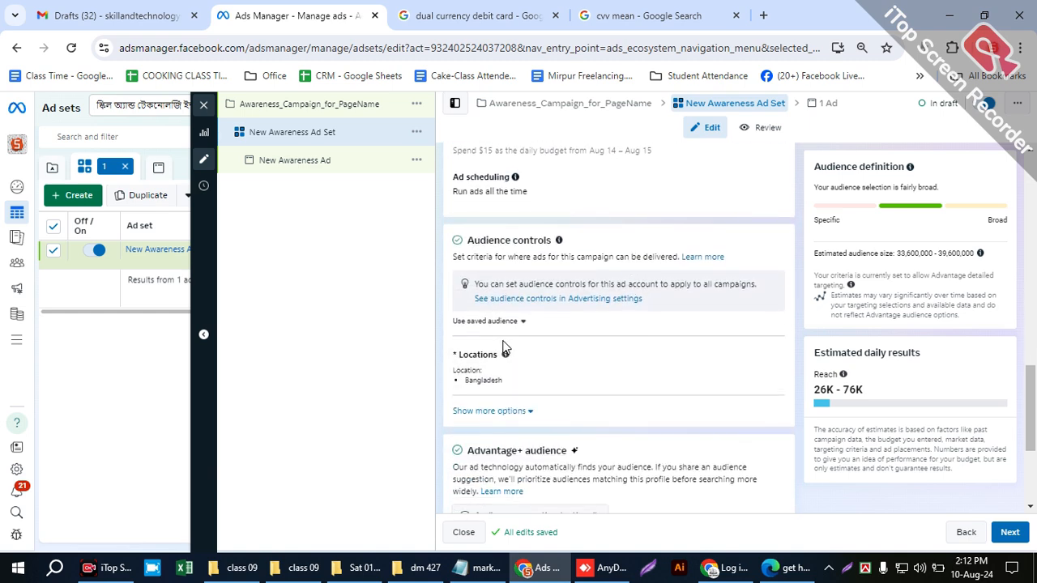
scroll(506, 345, "down", 2)
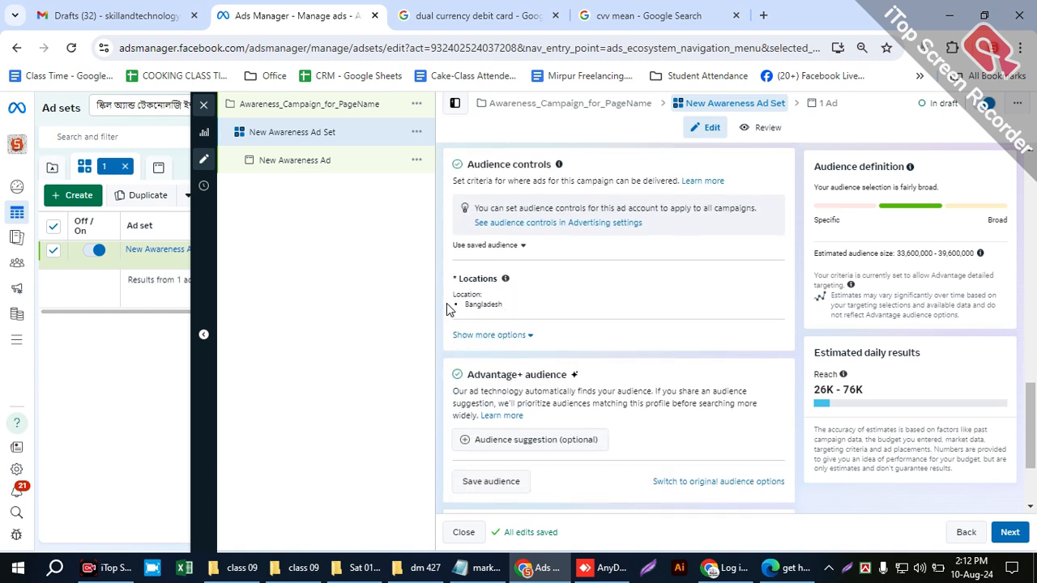
left_click(762, 287)
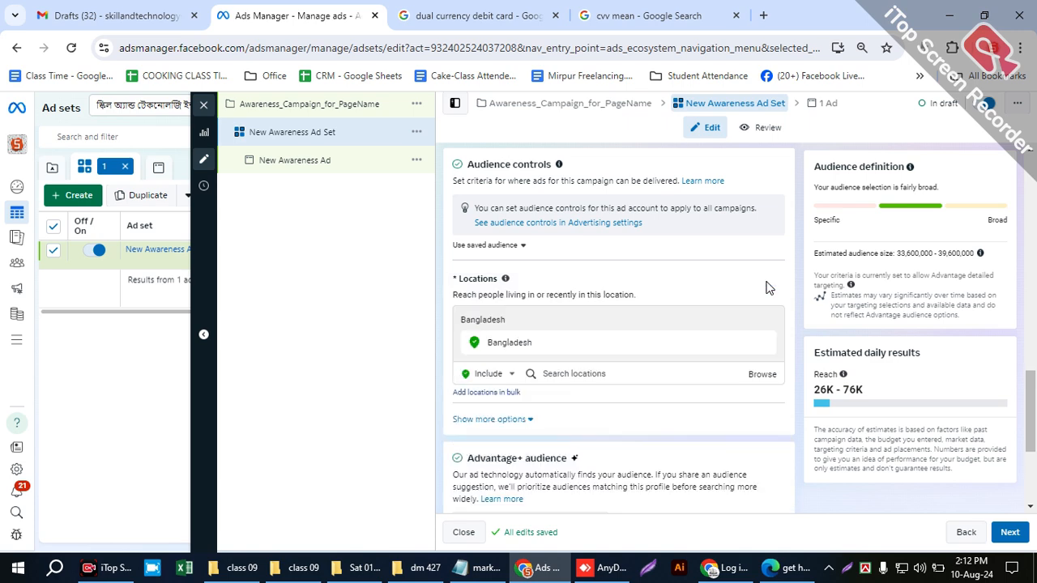
scroll(599, 349, "down", 1)
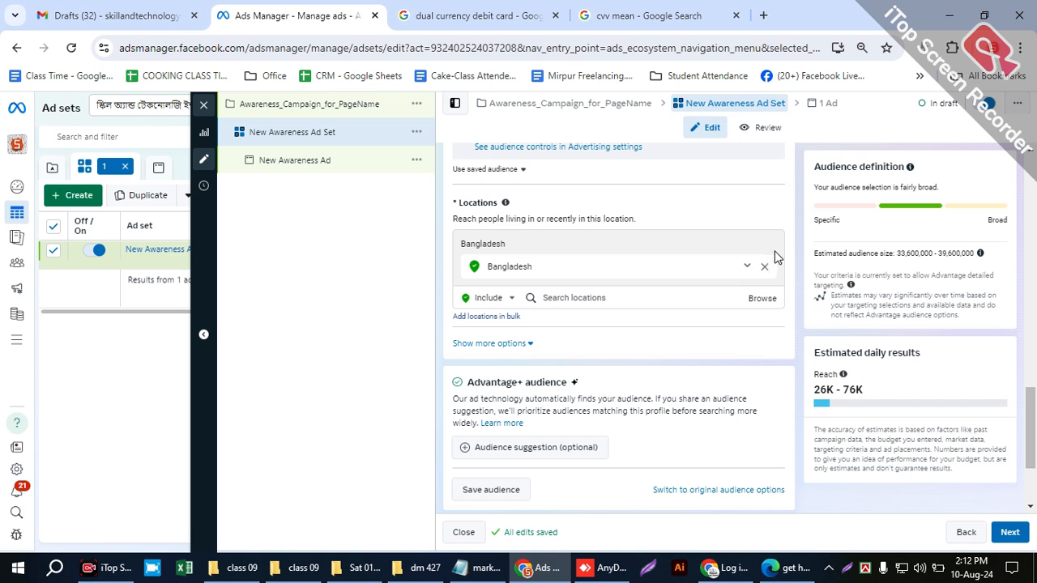
left_click(582, 300)
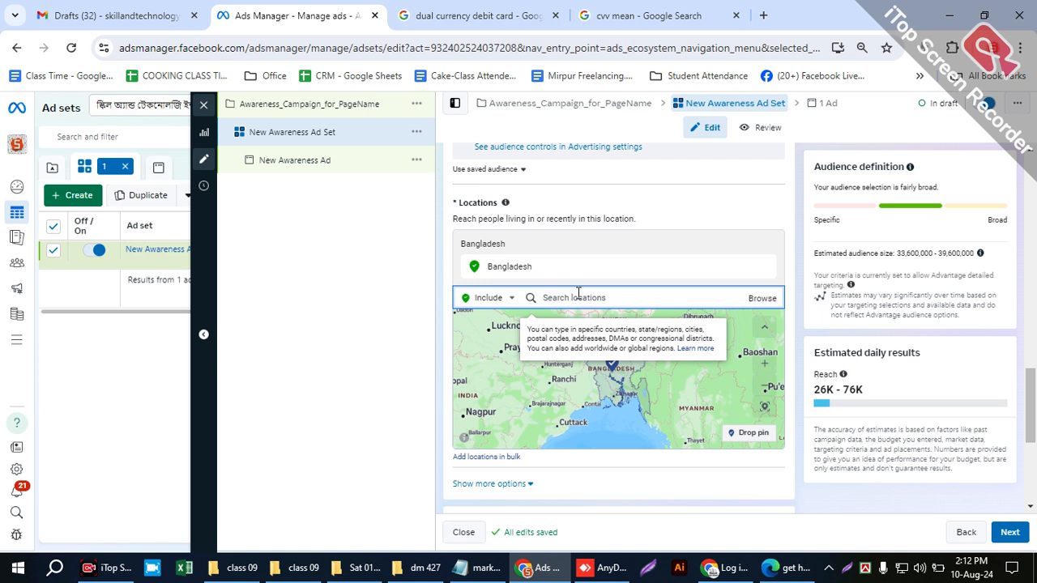
type("dhaka")
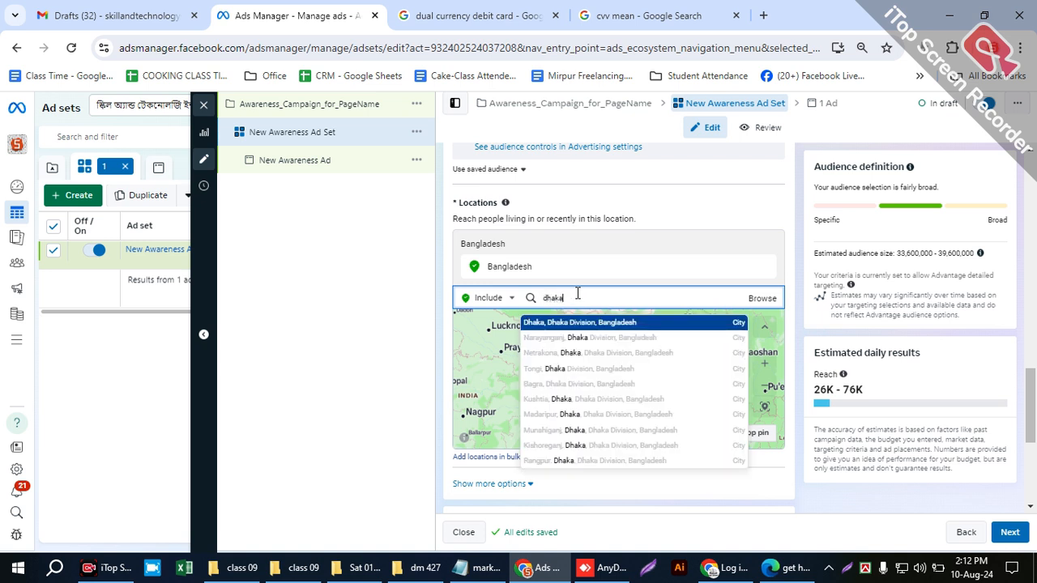
left_click_drag(583, 298, 526, 293)
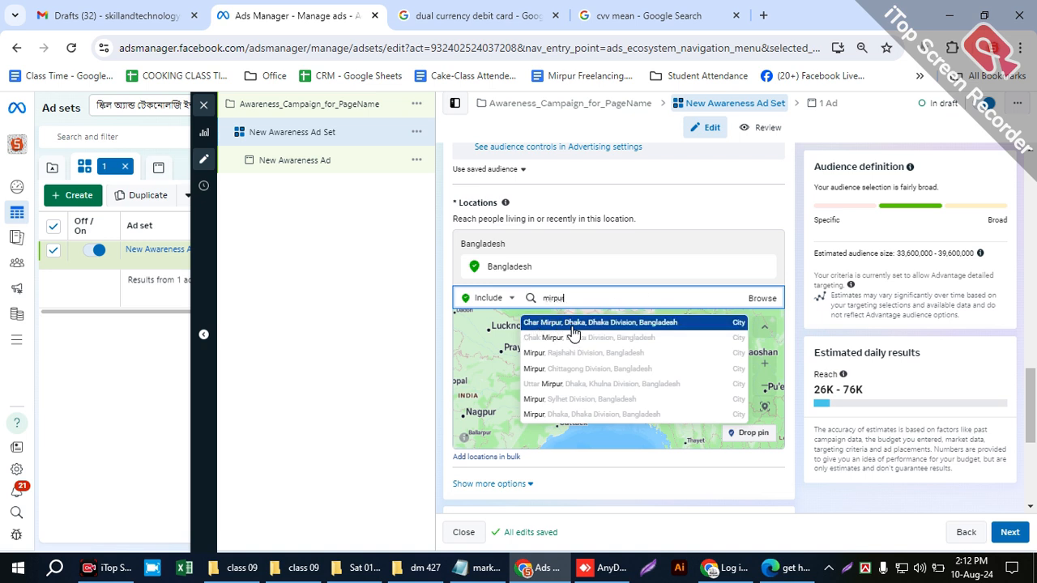
type("r")
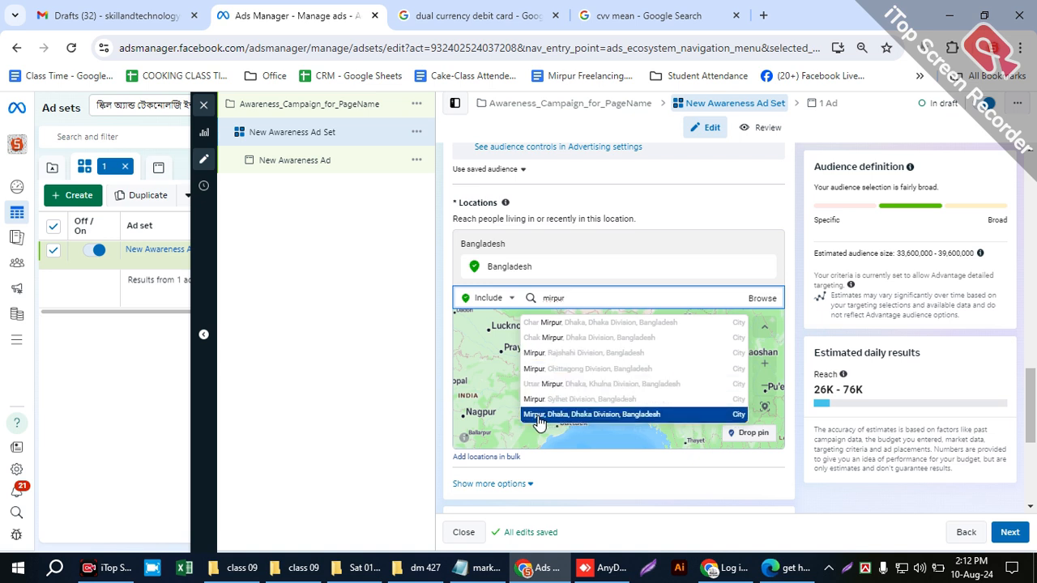
left_click(666, 416)
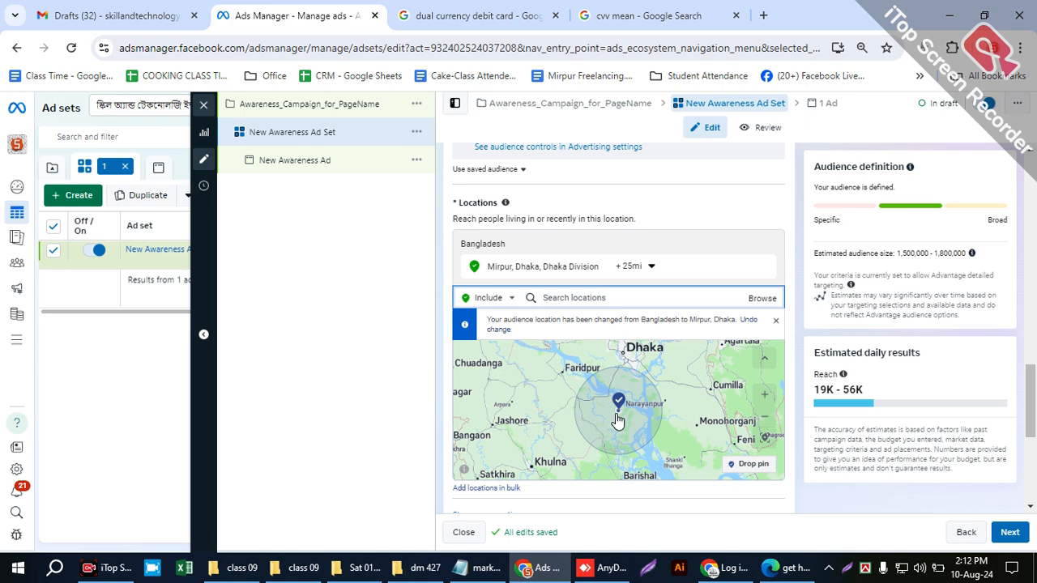
- Reduce the Mirpur location's cities-within-radius distance to 10 mi
scroll(619, 403, "down", 2)
scroll(619, 409, "up", 2)
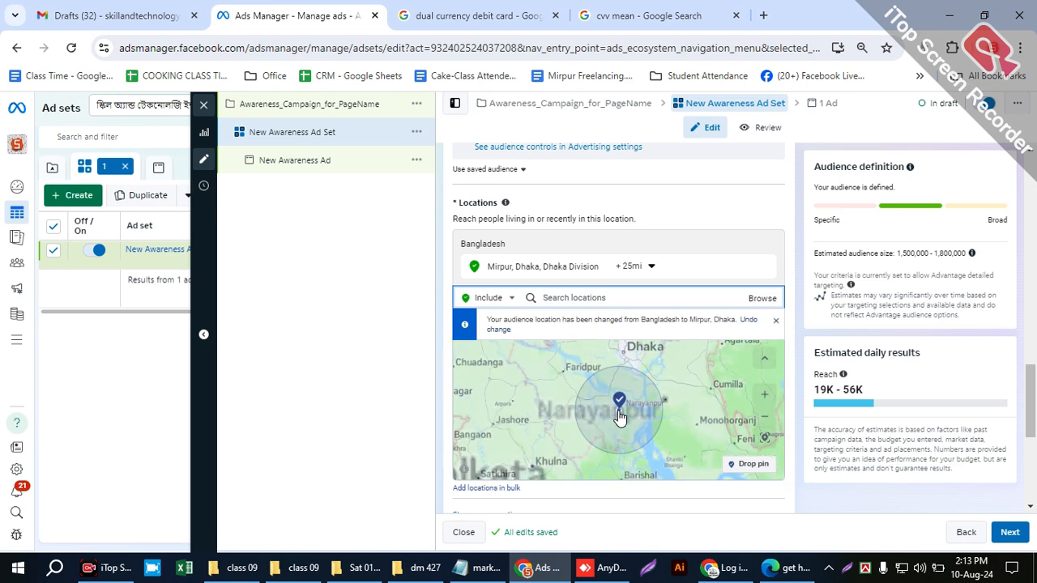
scroll(810, 394, "down", 3)
scroll(807, 399, "up", 3)
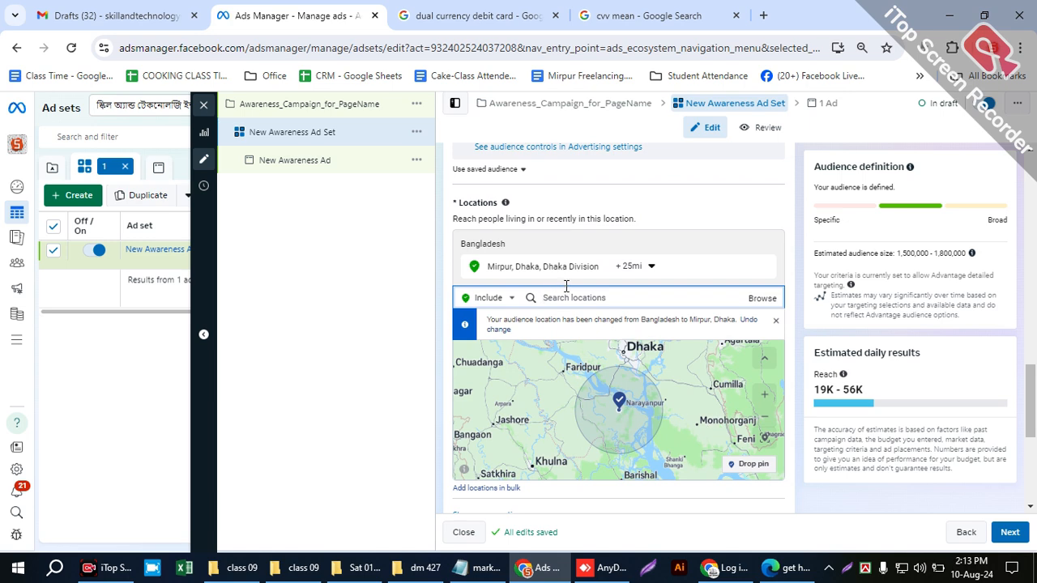
left_click(648, 266)
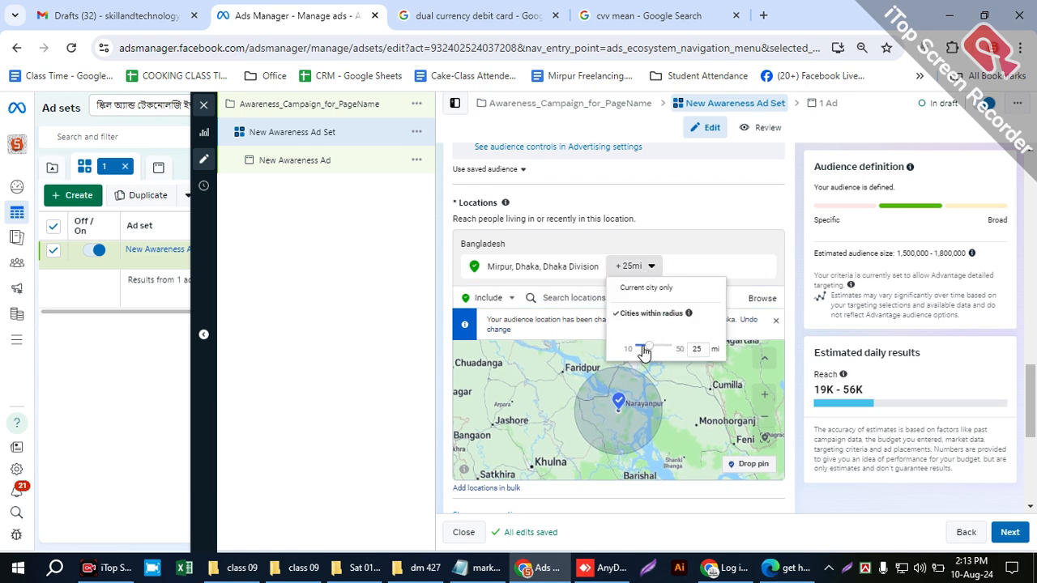
left_click(606, 346)
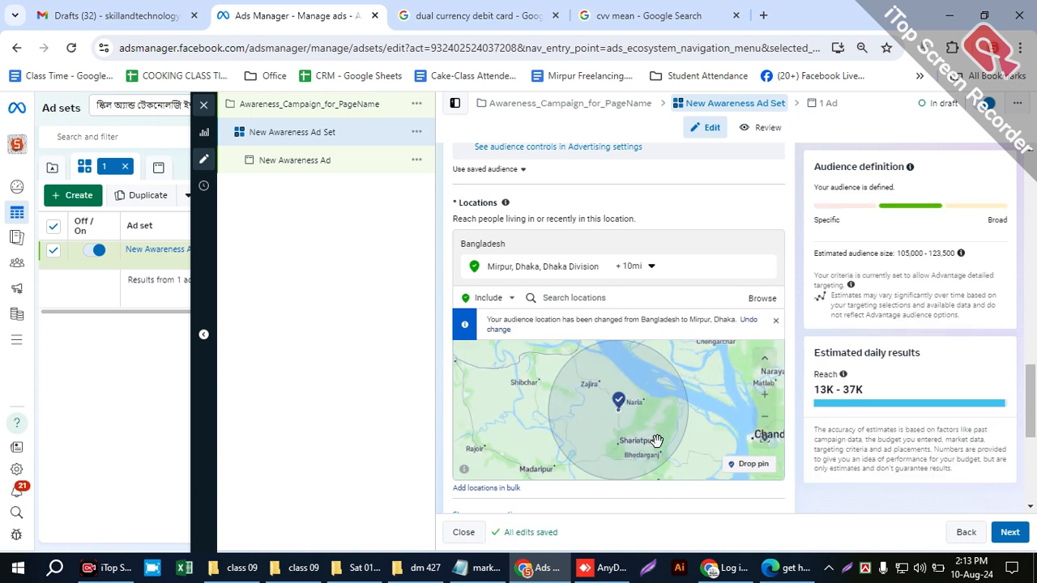
- Examine on the map which area the Mirpur pin and its radius cover, compared with Dhaka and the surrounding towns
scroll(729, 433, "up", 6)
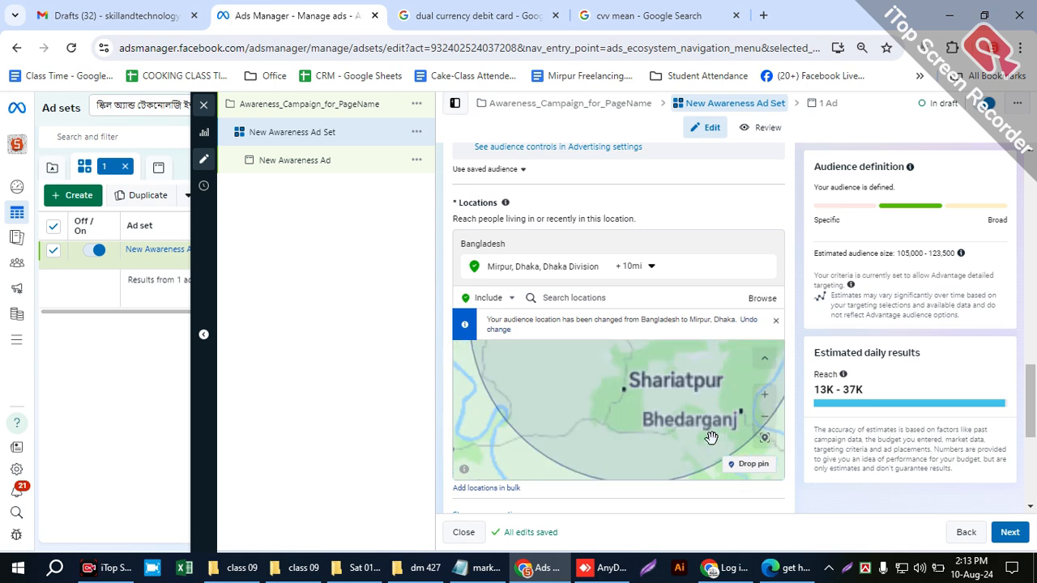
scroll(644, 426, "down", 5)
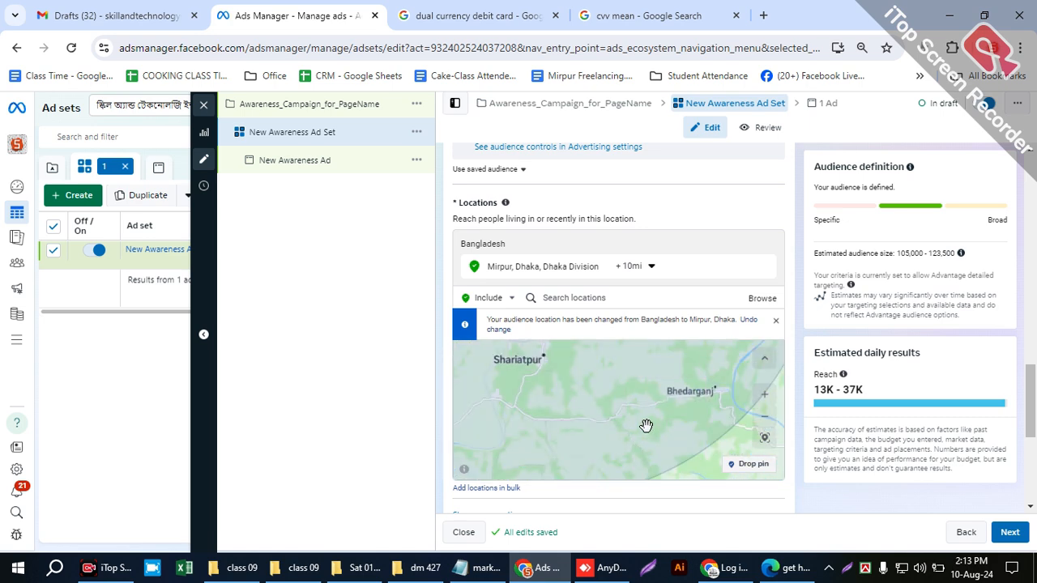
scroll(567, 408, "down", 5)
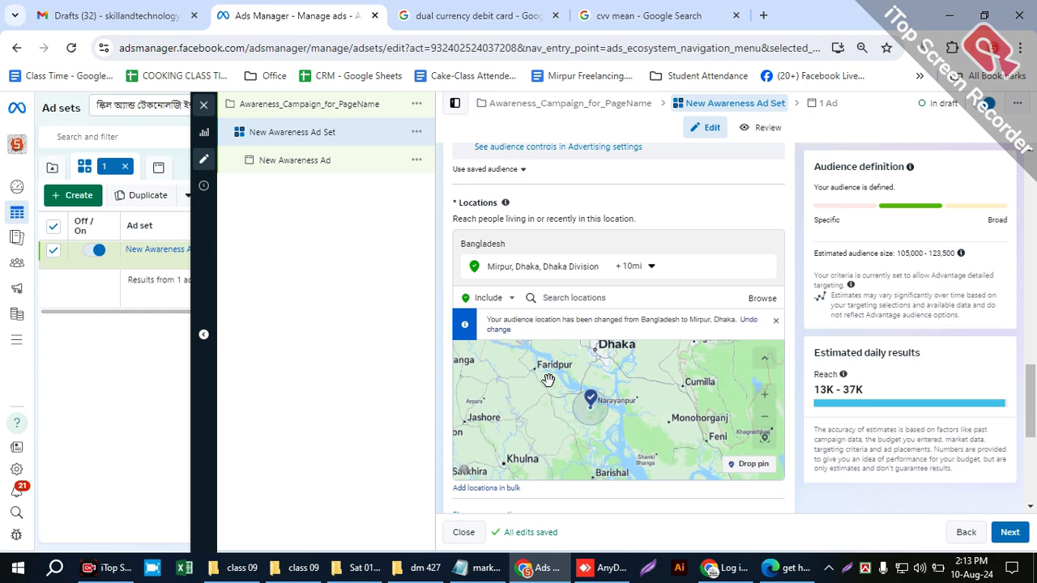
scroll(549, 381, "down", 3)
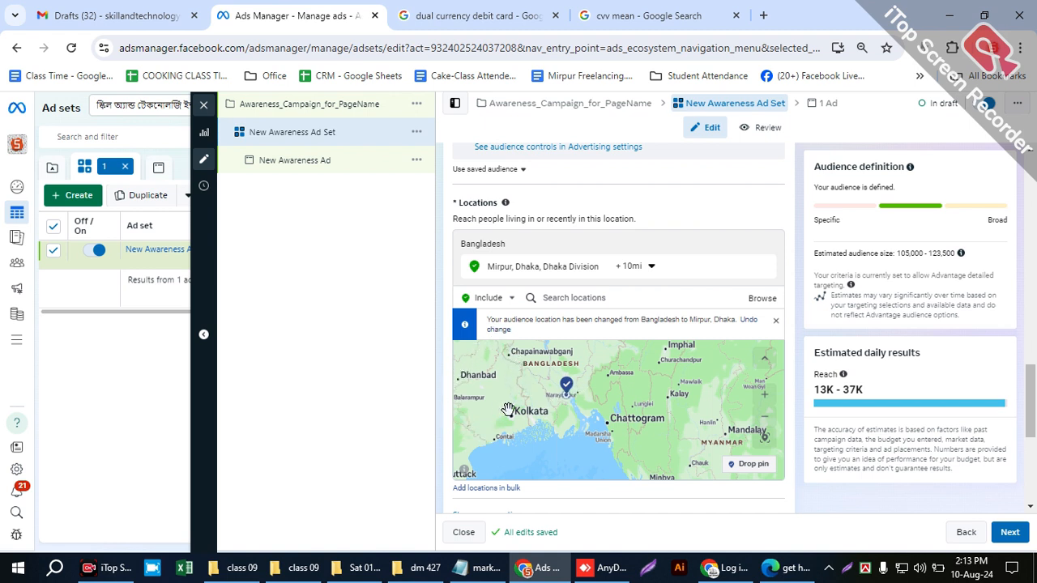
scroll(554, 394, "up", 3)
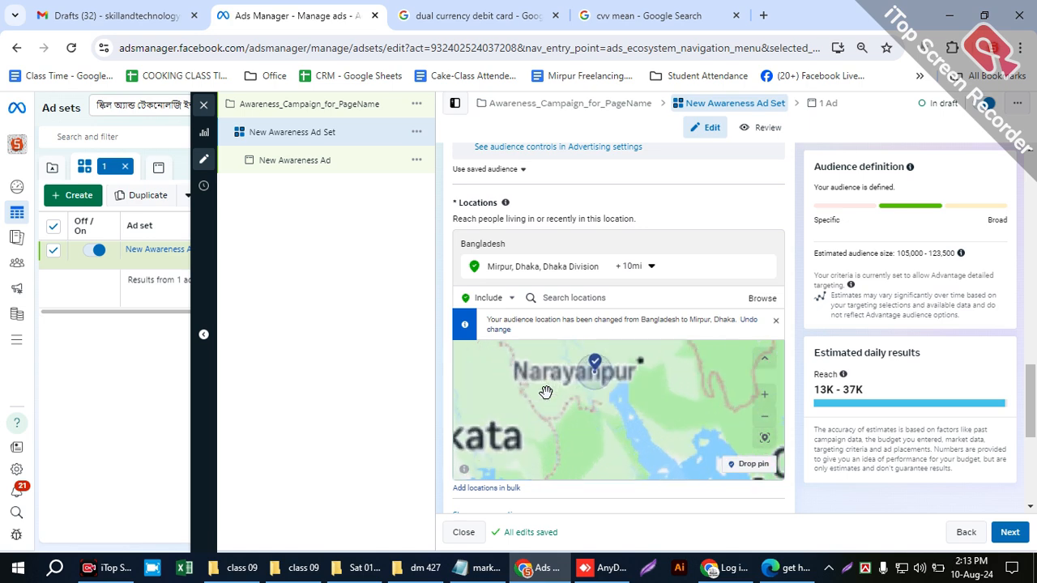
scroll(571, 389, "down", 3)
scroll(584, 387, "up", 1)
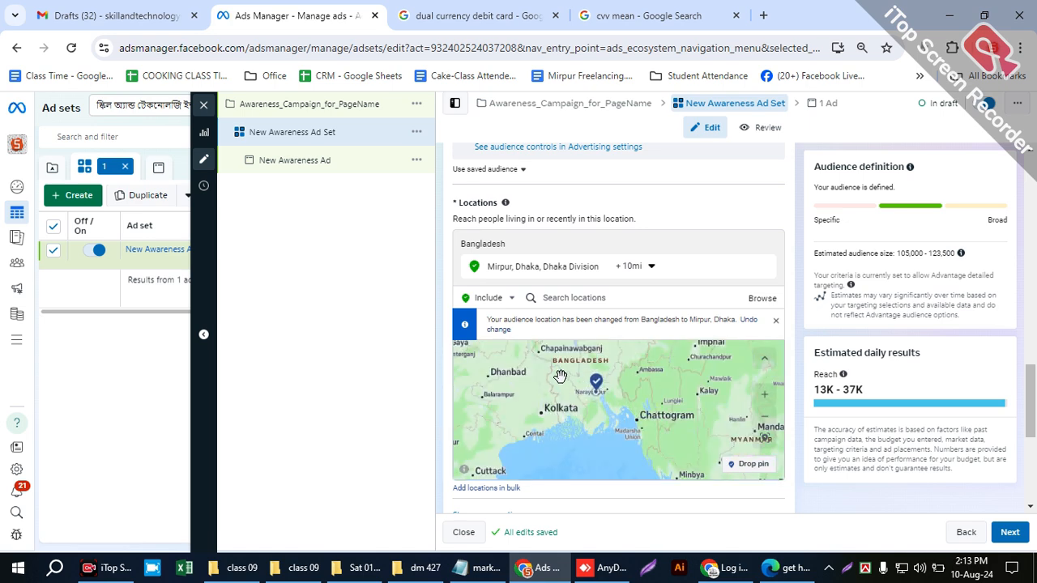
left_click_drag(561, 361, 567, 410)
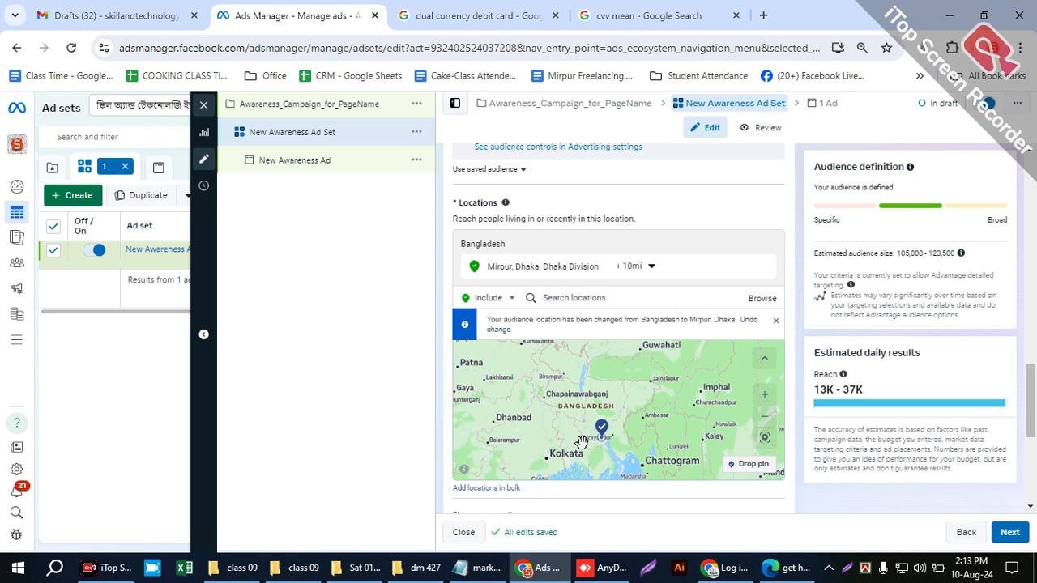
scroll(530, 456, "up", 2)
left_click_drag(654, 420, 521, 454)
left_click_drag(643, 403, 614, 454)
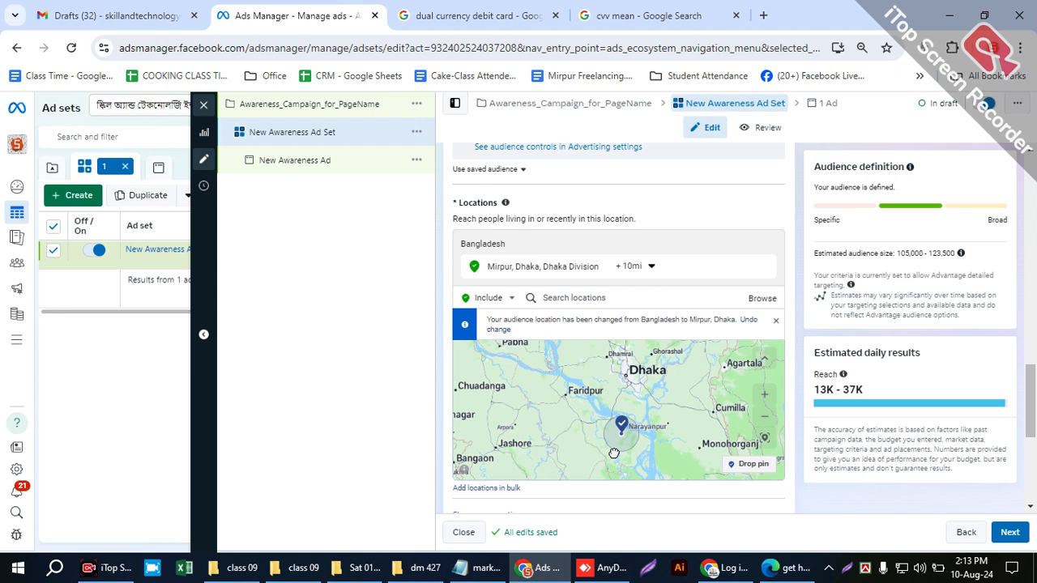
scroll(633, 401, "down", 1)
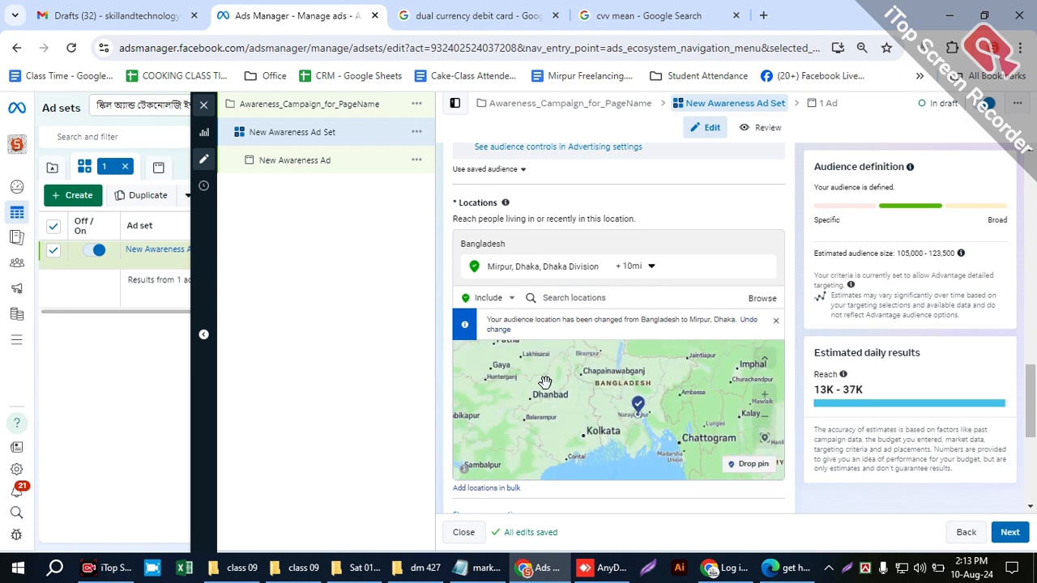
left_click_drag(642, 395, 616, 407)
scroll(628, 419, "up", 3)
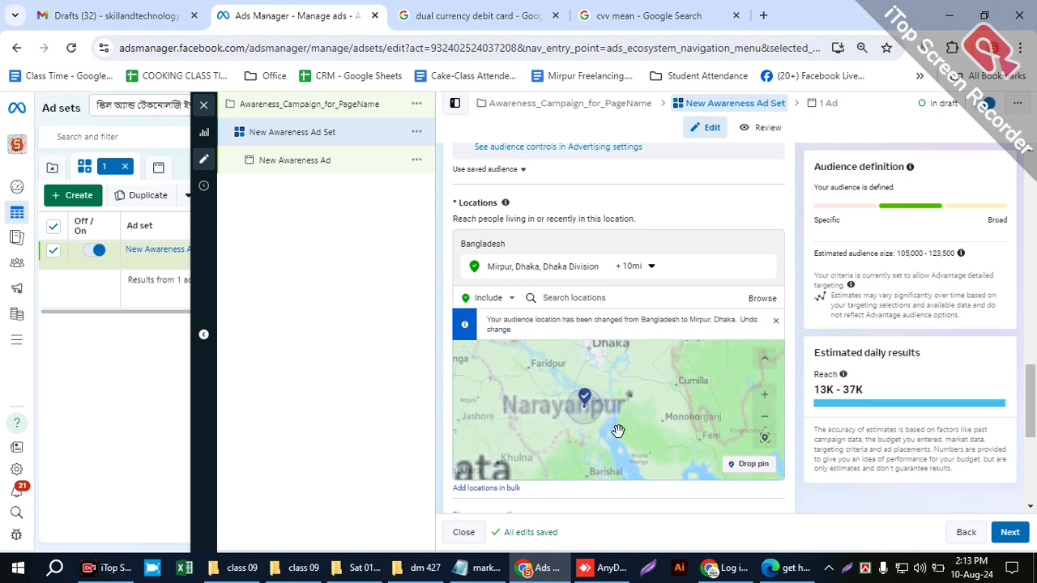
scroll(569, 416, "up", 2)
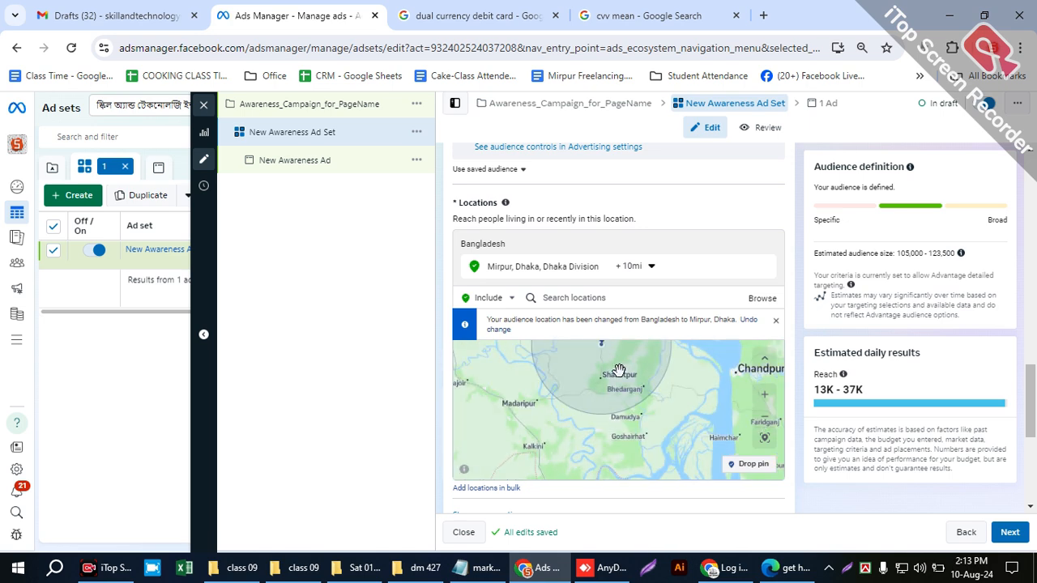
left_click_drag(679, 390, 697, 449)
scroll(691, 423, "down", 3)
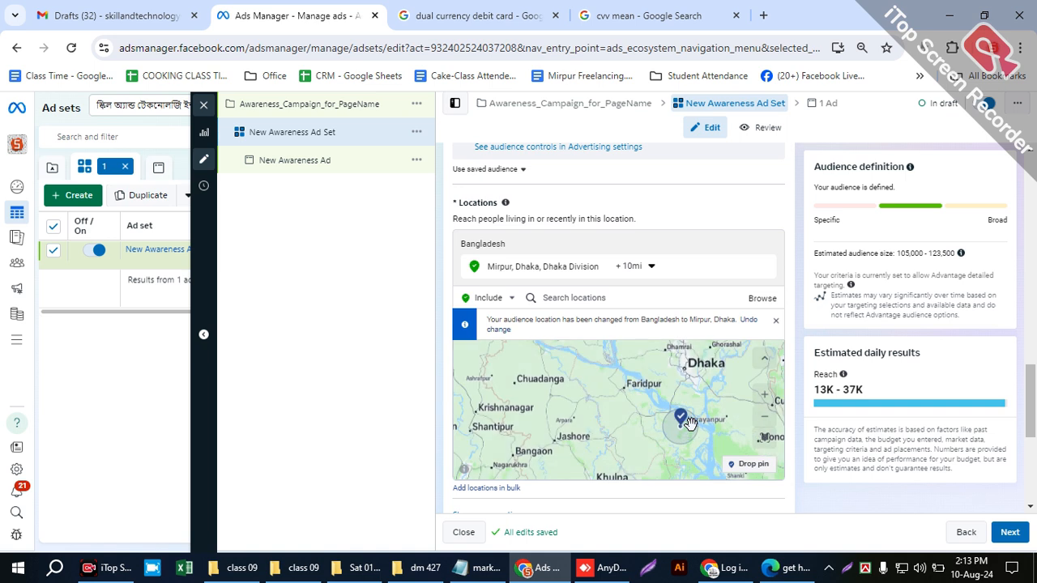
scroll(689, 424, "up", 3)
scroll(596, 408, "up", 2)
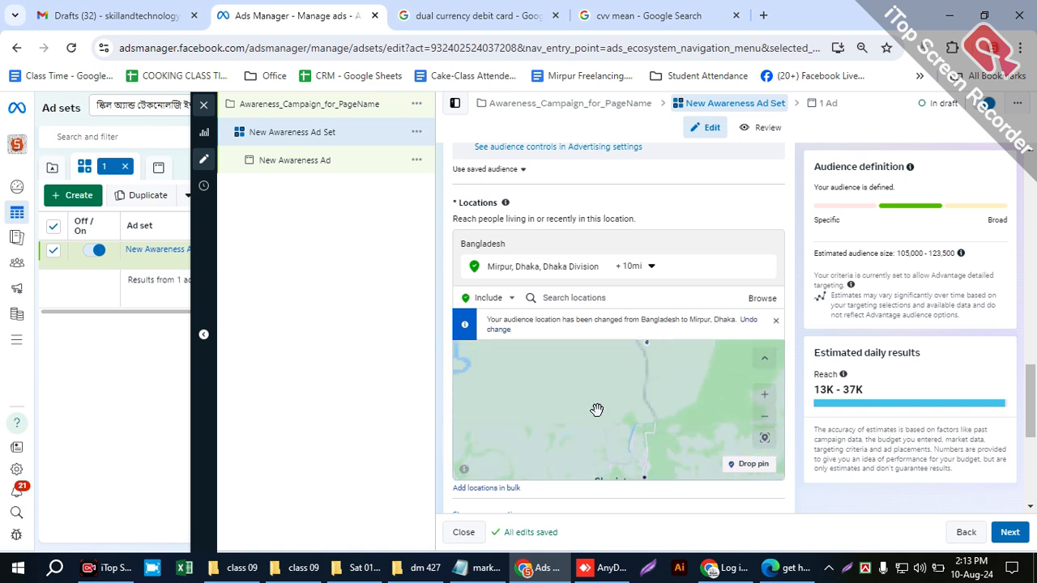
left_click_drag(674, 408, 662, 442)
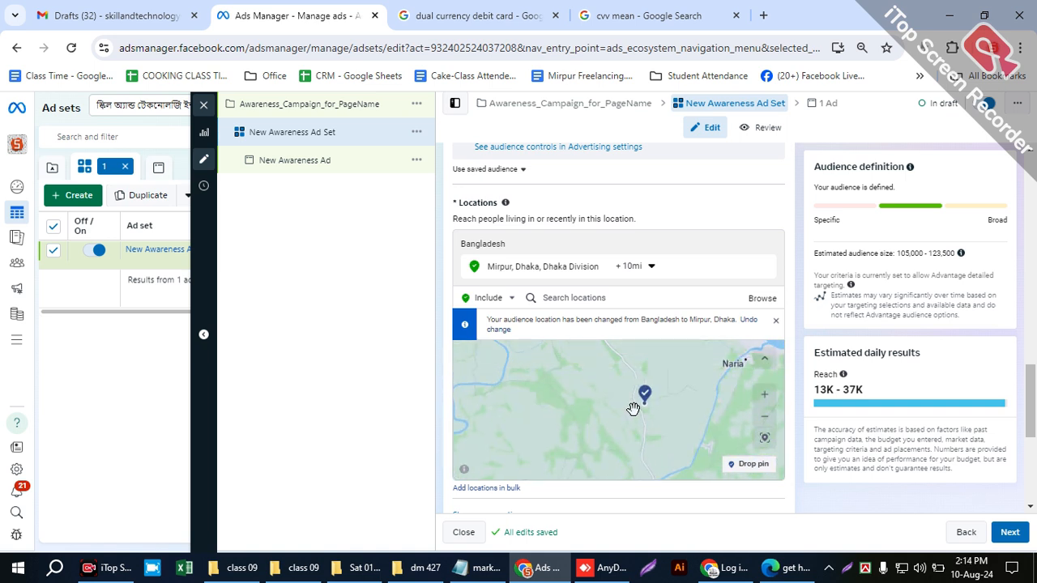
scroll(635, 409, "up", 3)
left_click_drag(677, 368, 672, 549)
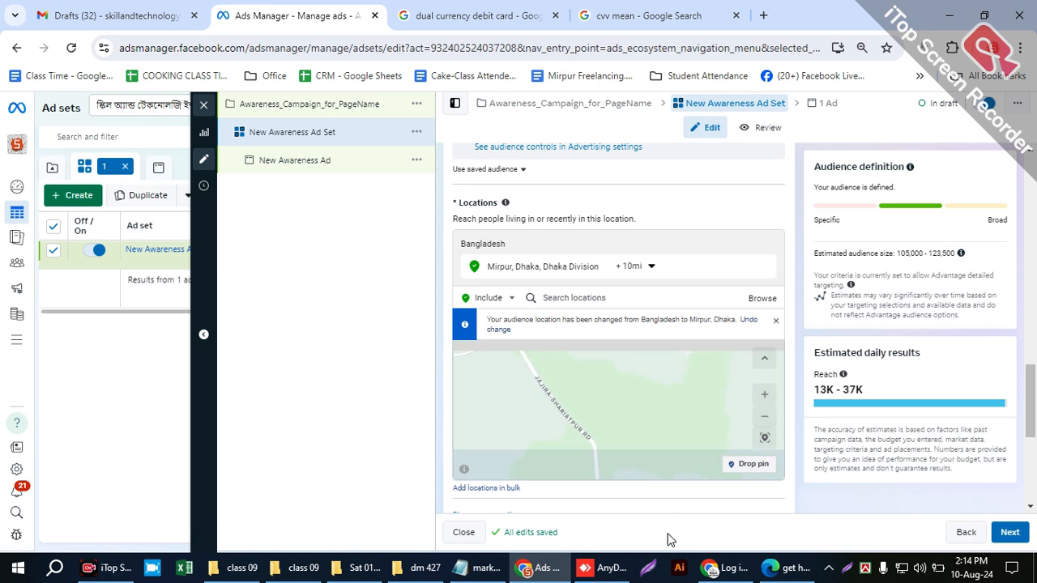
left_click_drag(655, 389, 660, 469)
scroll(665, 374, "down", 3)
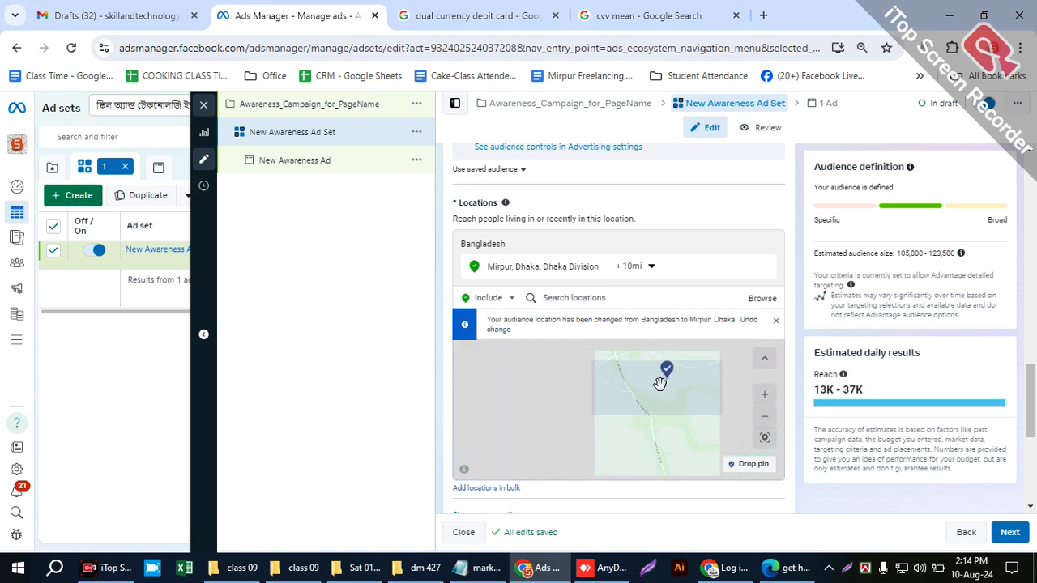
scroll(689, 407, "down", 3)
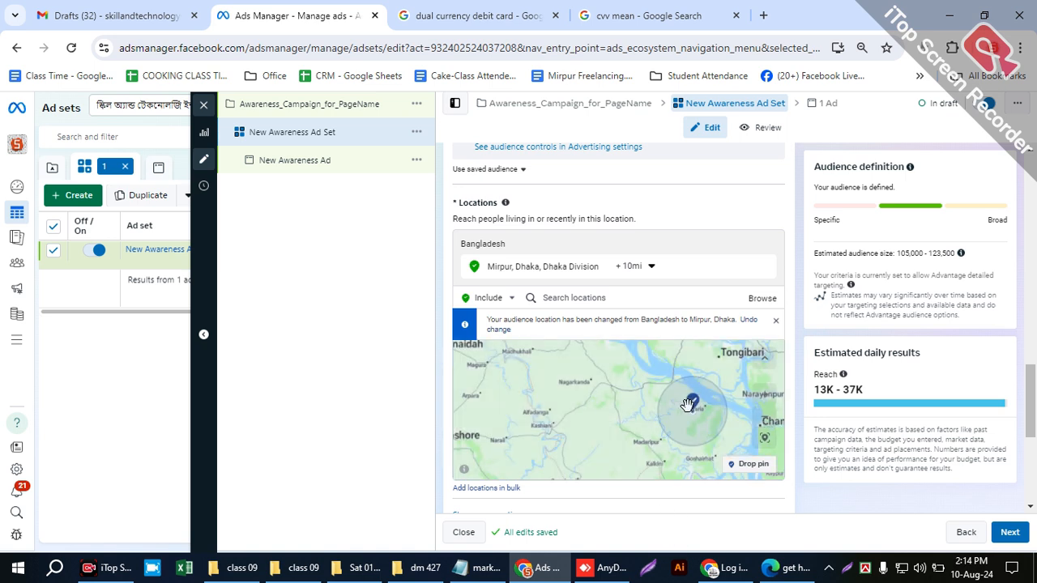
left_click_drag(732, 366, 626, 363)
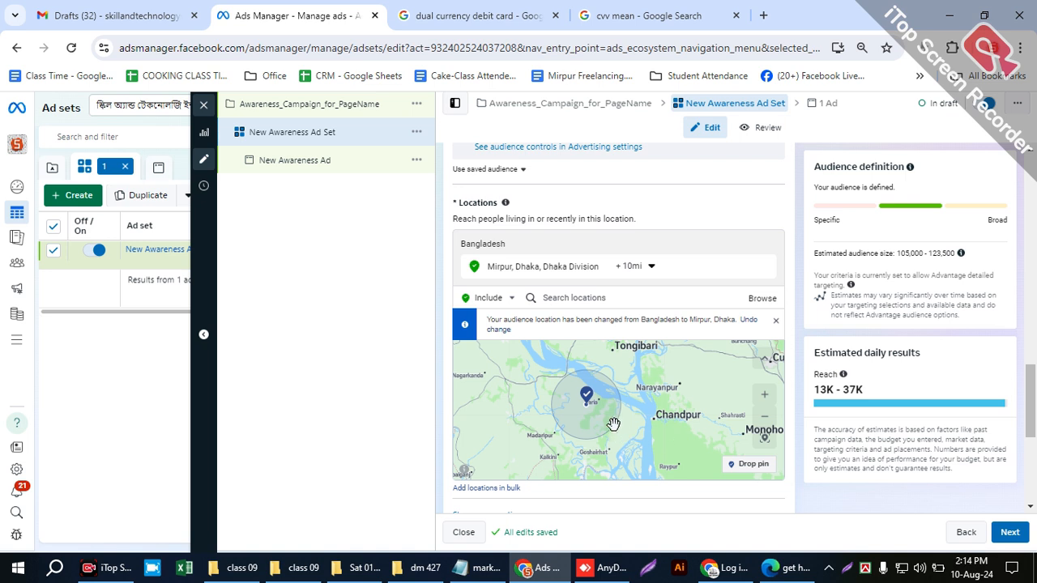
left_click(616, 292)
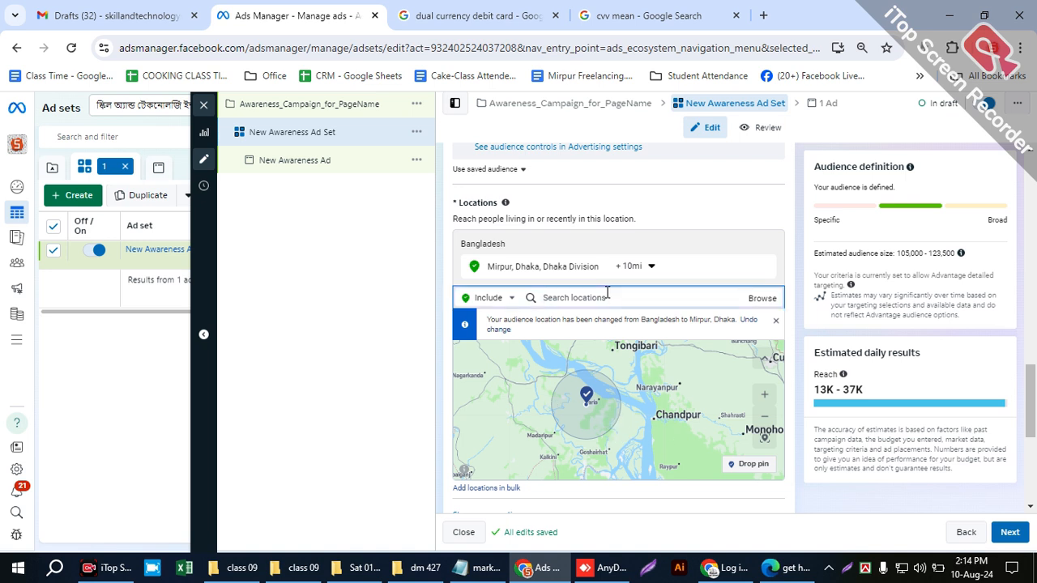
left_click(861, 497)
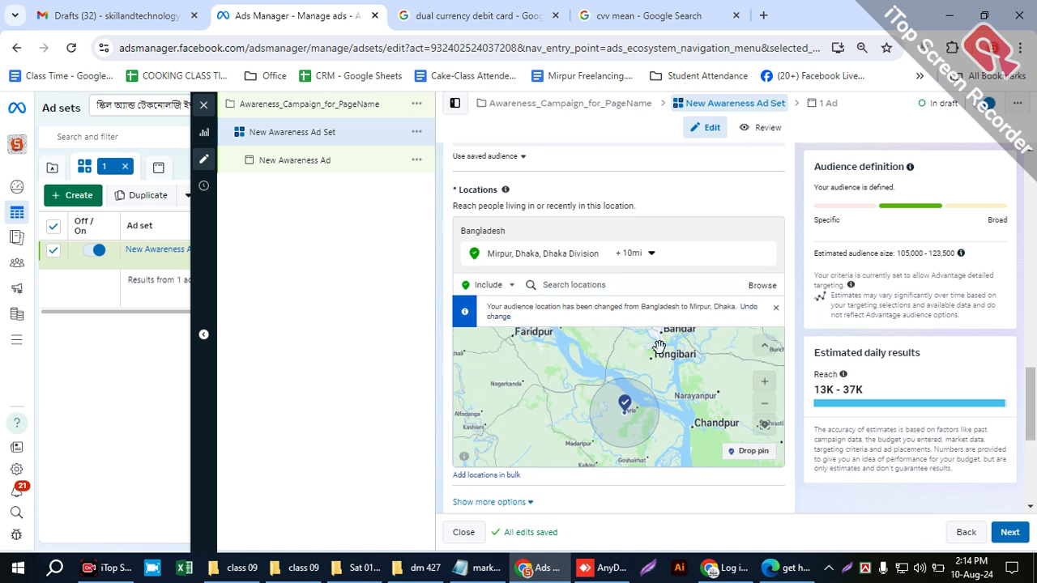
- Remove Mirpur from the audience locations and include the country Bangladesh as the targeted location instead
left_click(580, 283)
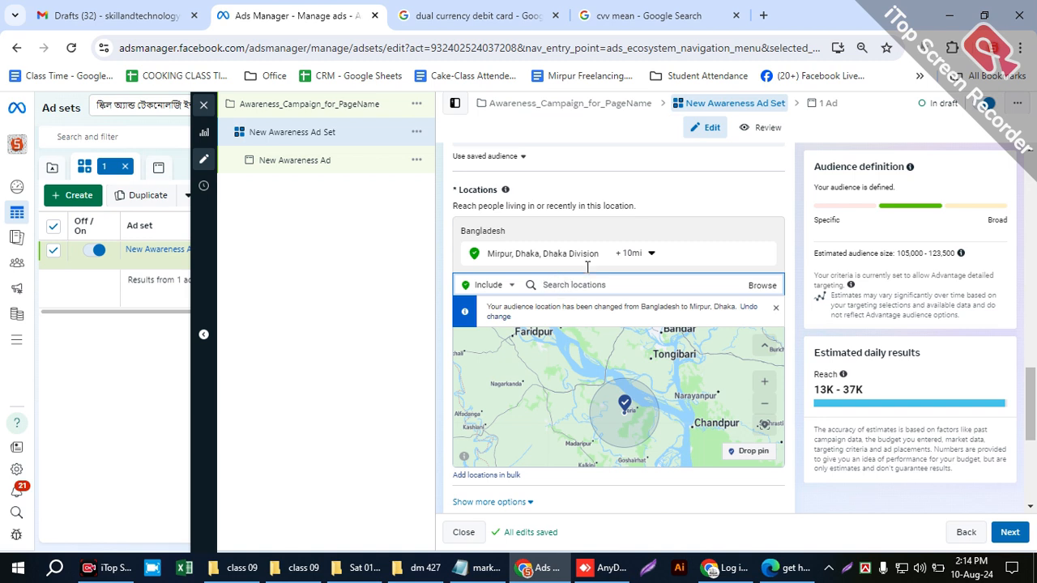
left_click(487, 289)
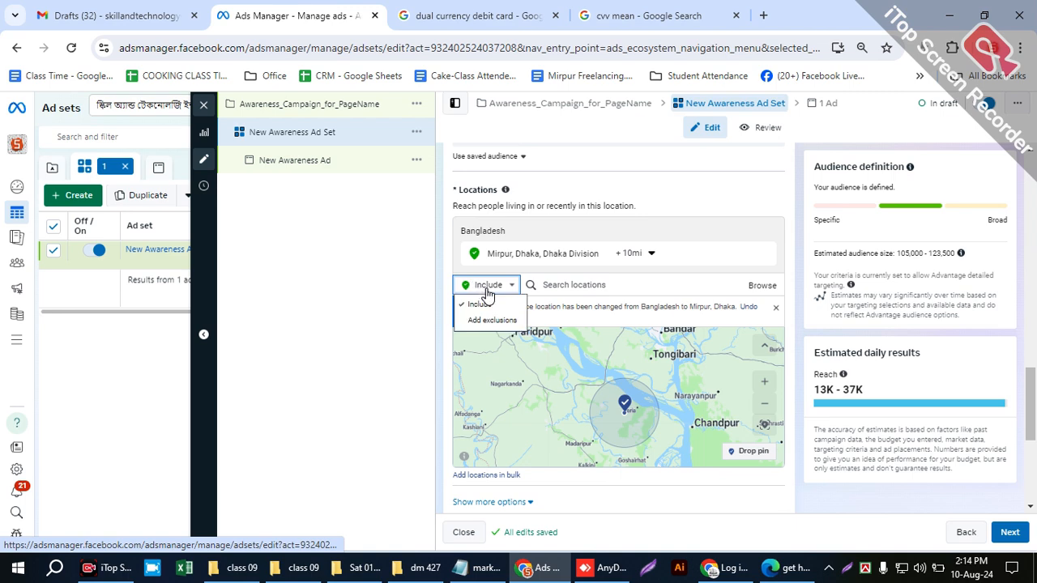
left_click(542, 278)
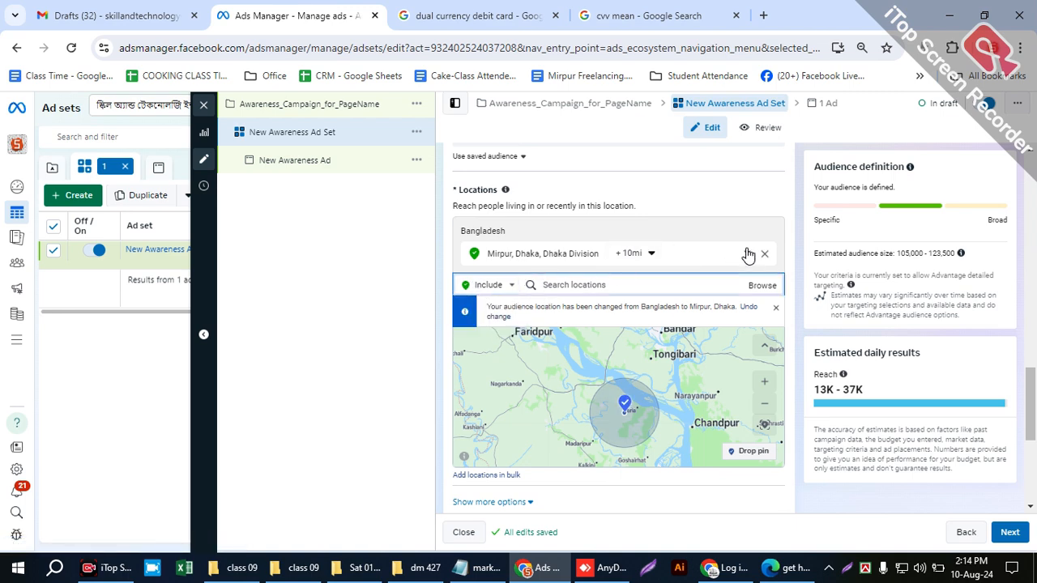
left_click(589, 255)
type("bangladesh")
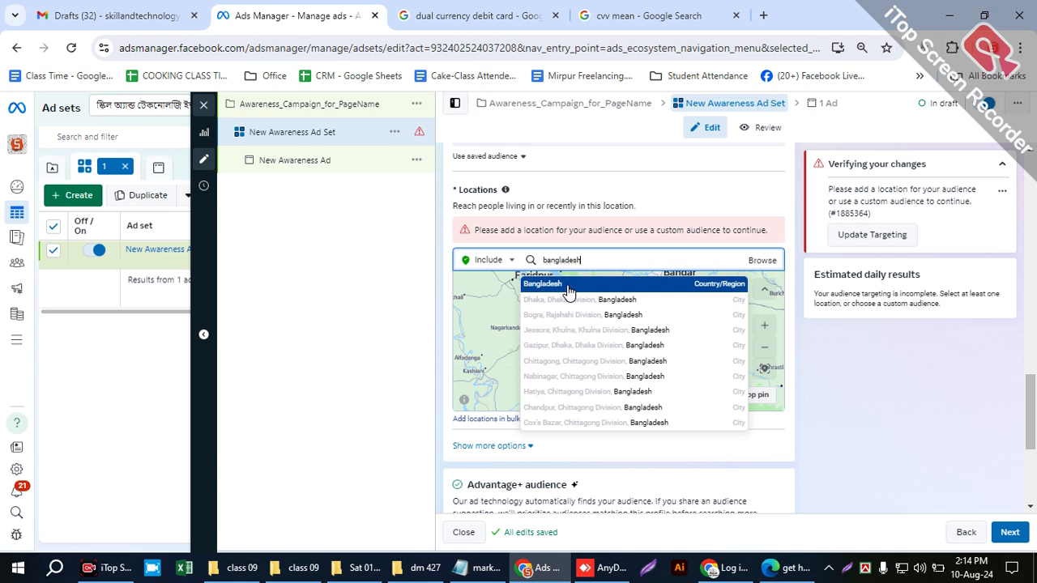
left_click(568, 286)
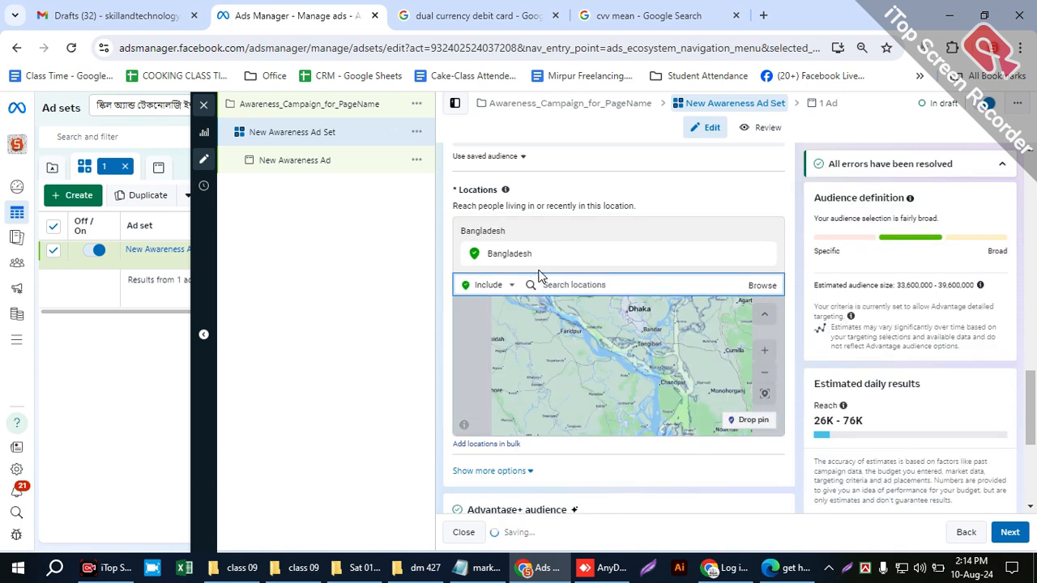
- Add an exclusion for the city Barisal, Barisal Division, Bangladesh to the audience locations
left_click(492, 288)
left_click(491, 317)
left_click(586, 280)
type("ba")
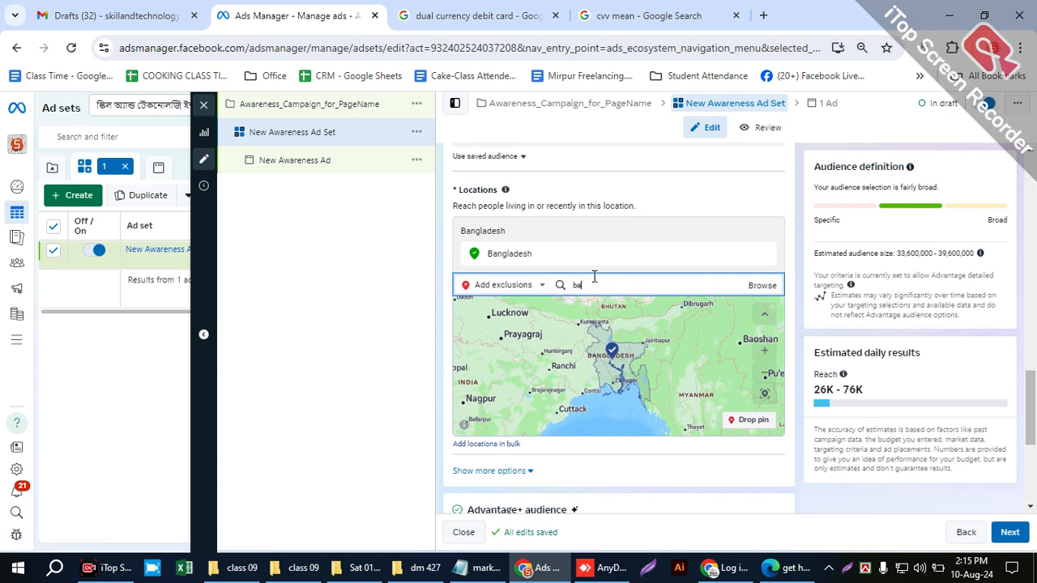
type("risa")
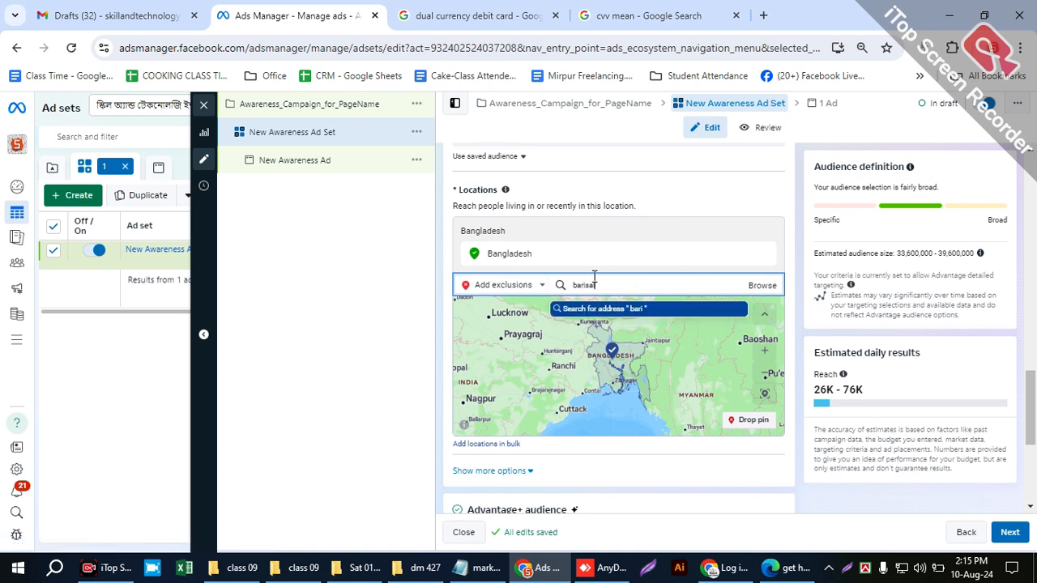
type("l")
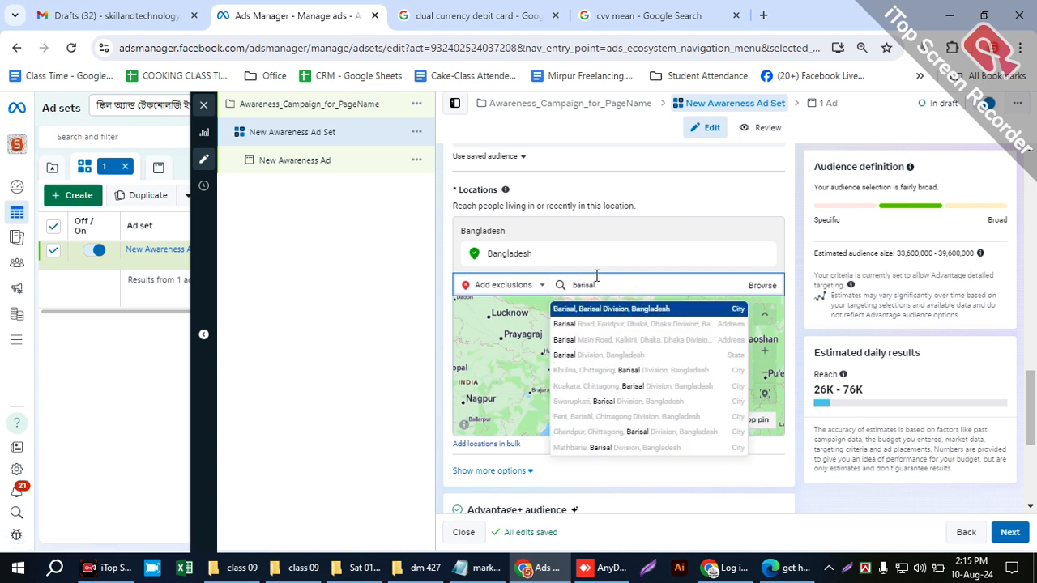
left_click(652, 310)
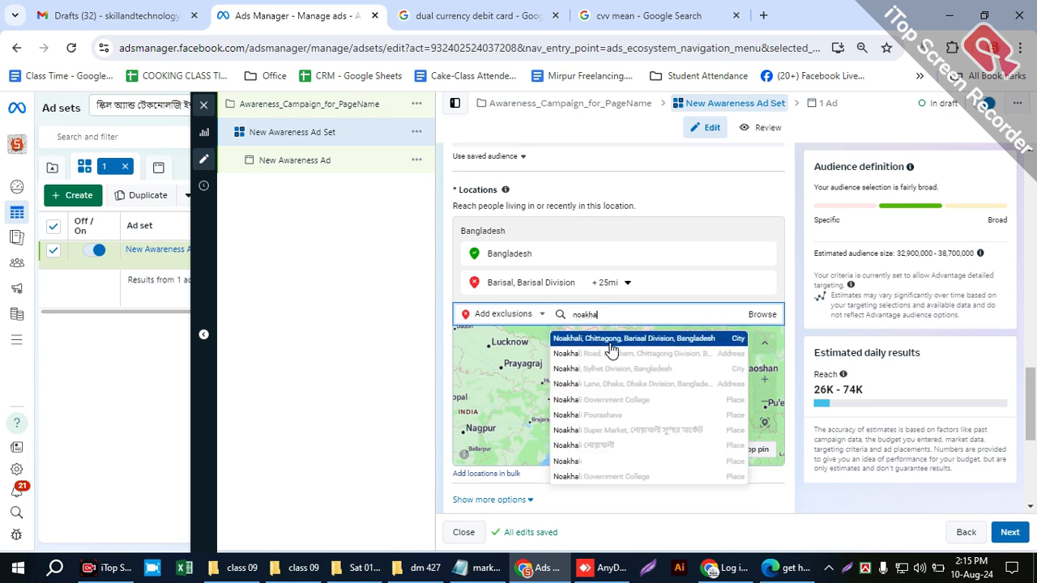
- Exclude the city Noakhali, Chittagong, Barisal Division and set its cities-within-radius distance to 10 mi
left_click(570, 339)
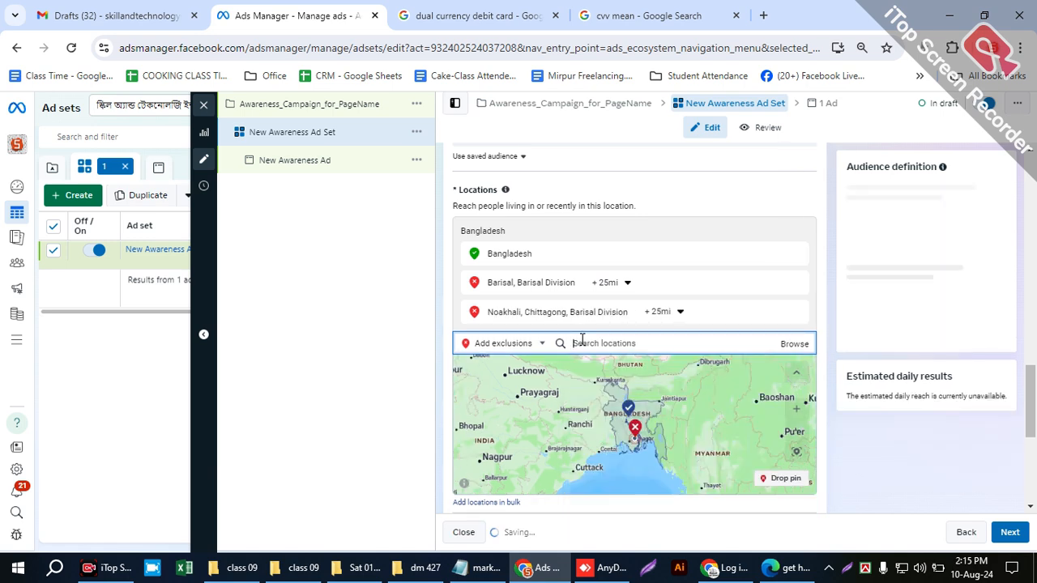
left_click(658, 312)
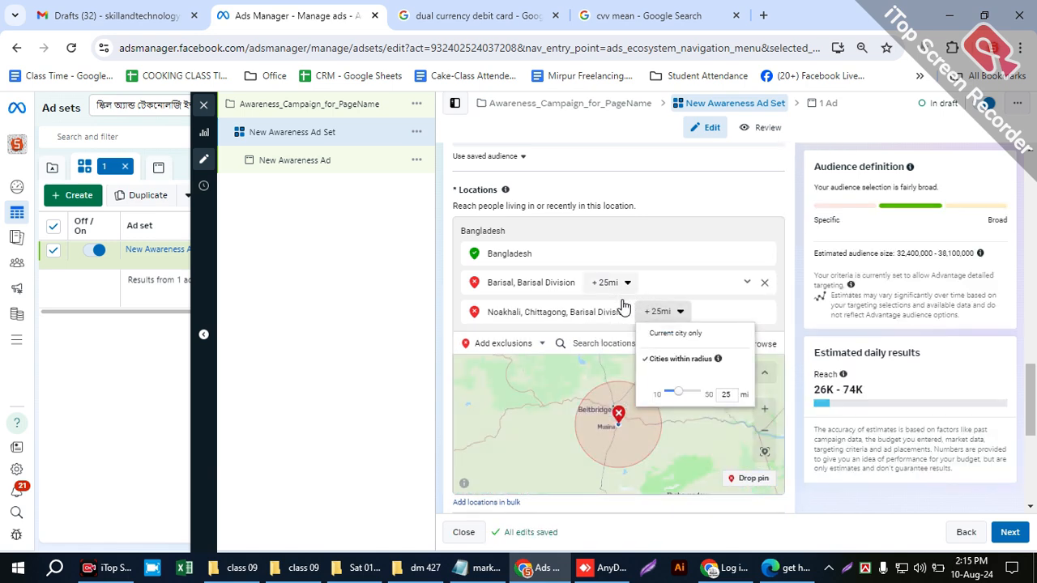
left_click_drag(673, 395, 653, 394)
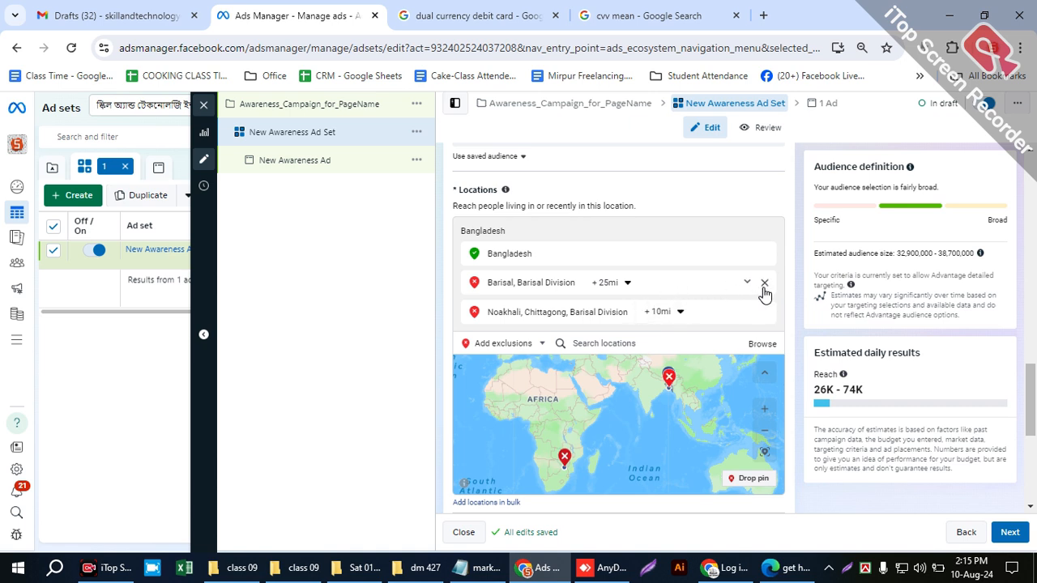
- Remove the Barisal and Noakhali exclusions from the audience locations
left_click(763, 283)
left_click(762, 285)
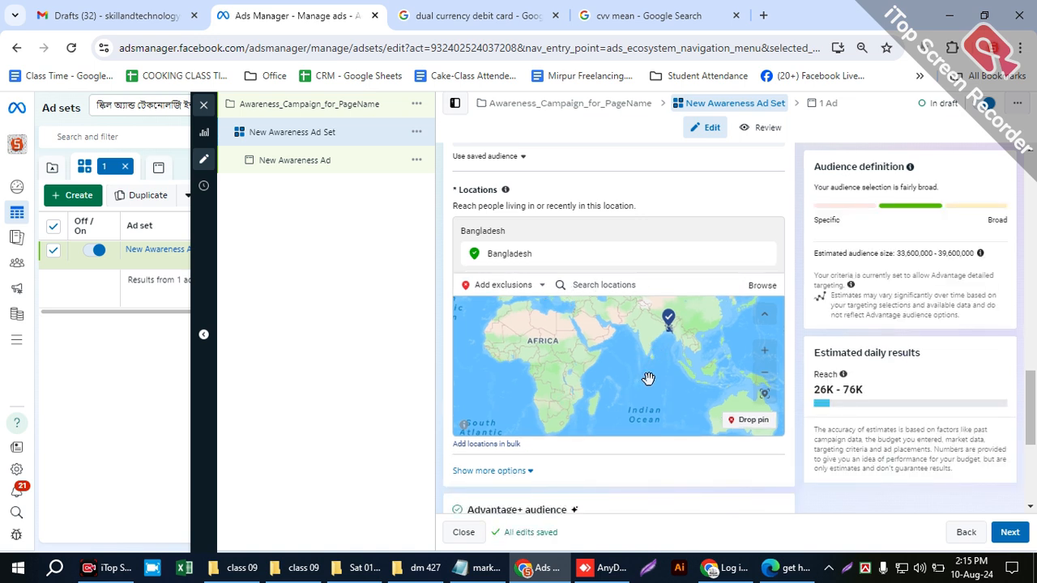
- Examine on the map the area covered by the Bangladesh location, including Dhaka and the surrounding districts
left_click_drag(705, 332, 675, 373)
scroll(640, 398, "up", 2)
scroll(673, 371, "up", 5)
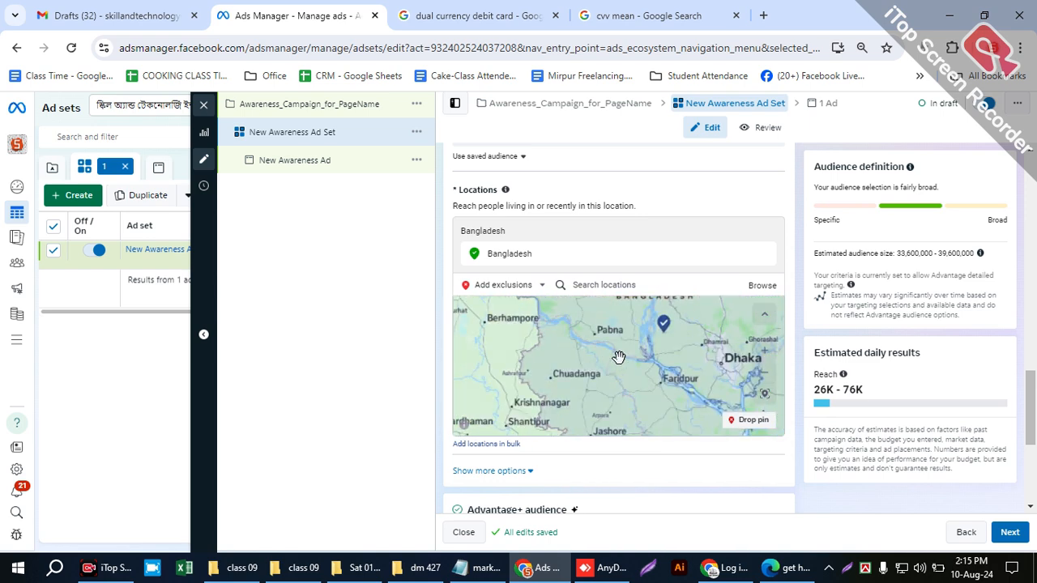
left_click_drag(619, 355, 564, 366)
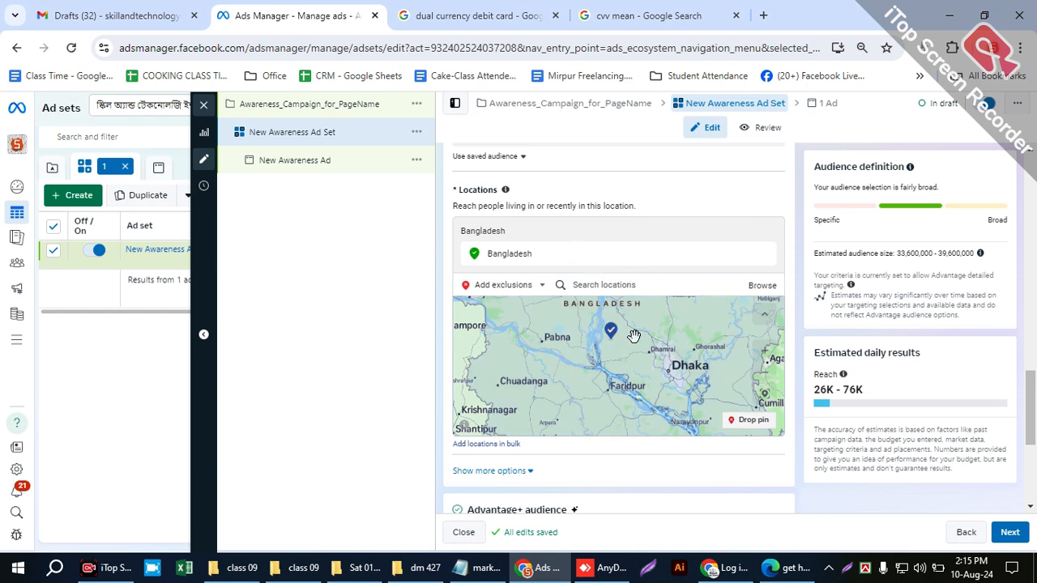
scroll(640, 337, "down", 2)
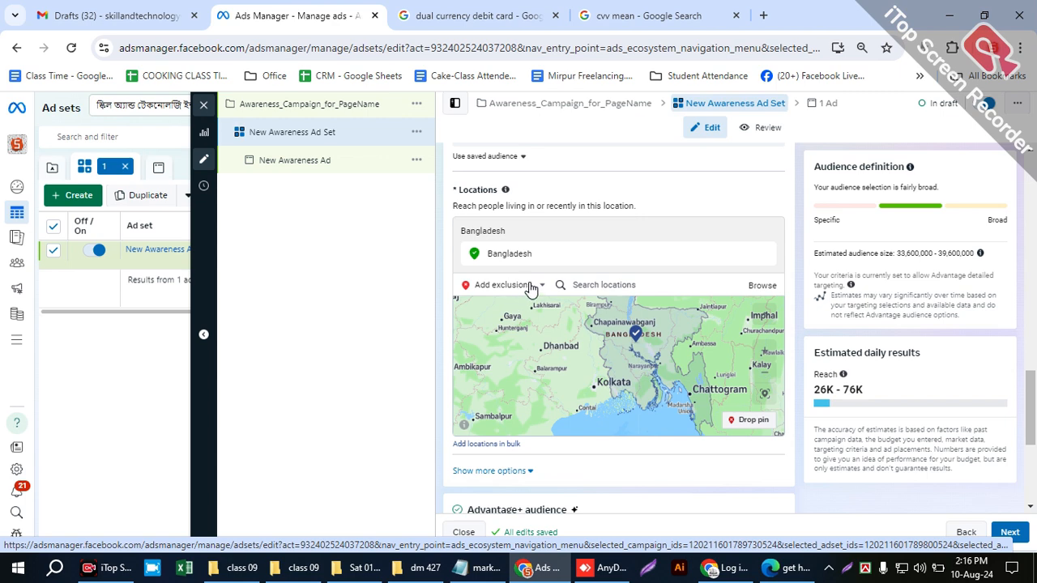
scroll(597, 311, "down", 2)
scroll(597, 311, "up", 3)
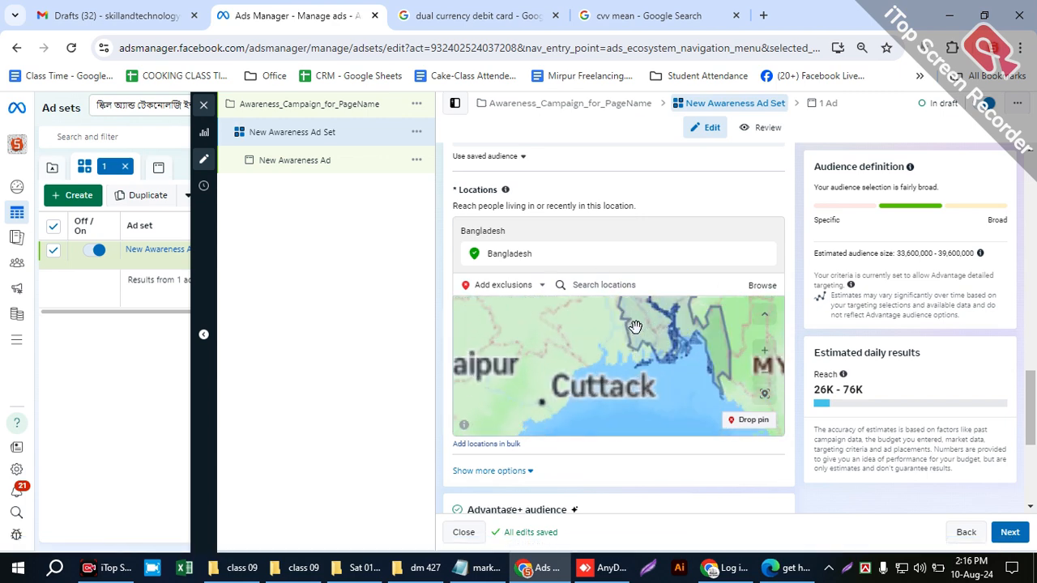
scroll(588, 400, "up", 3)
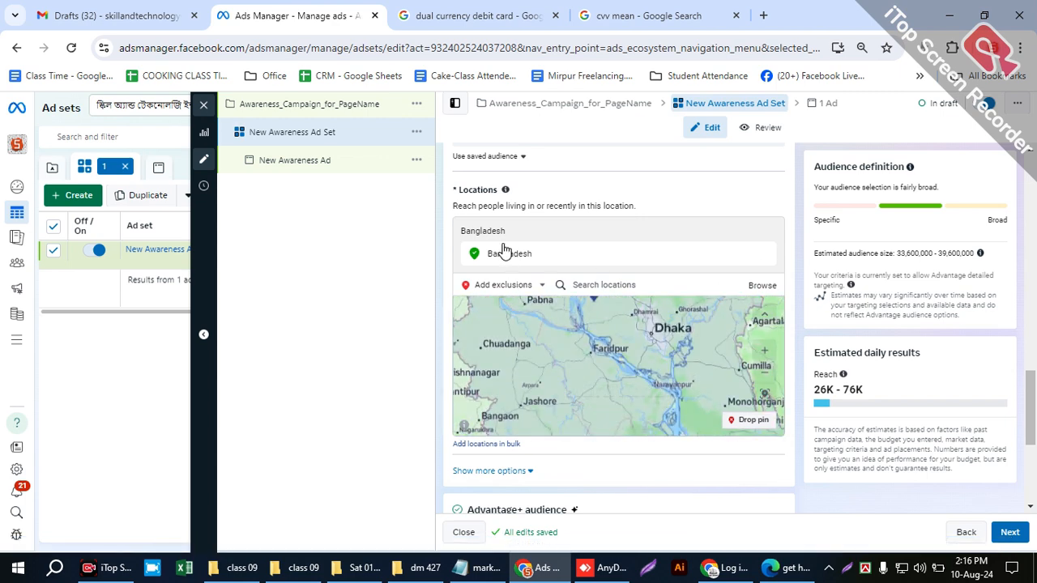
- Switch the location search from adding exclusions back to Include
left_click(499, 288)
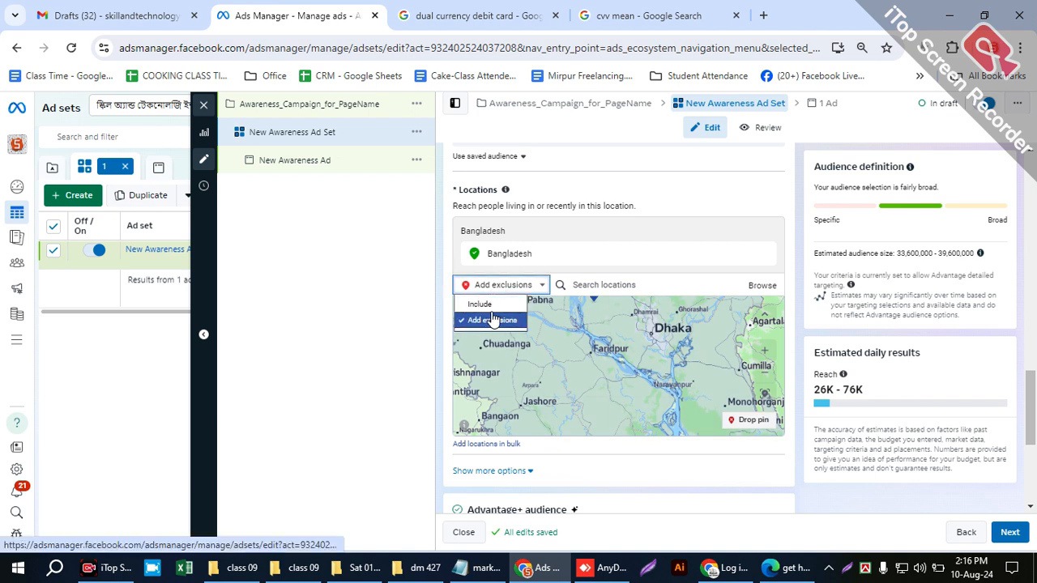
left_click(490, 307)
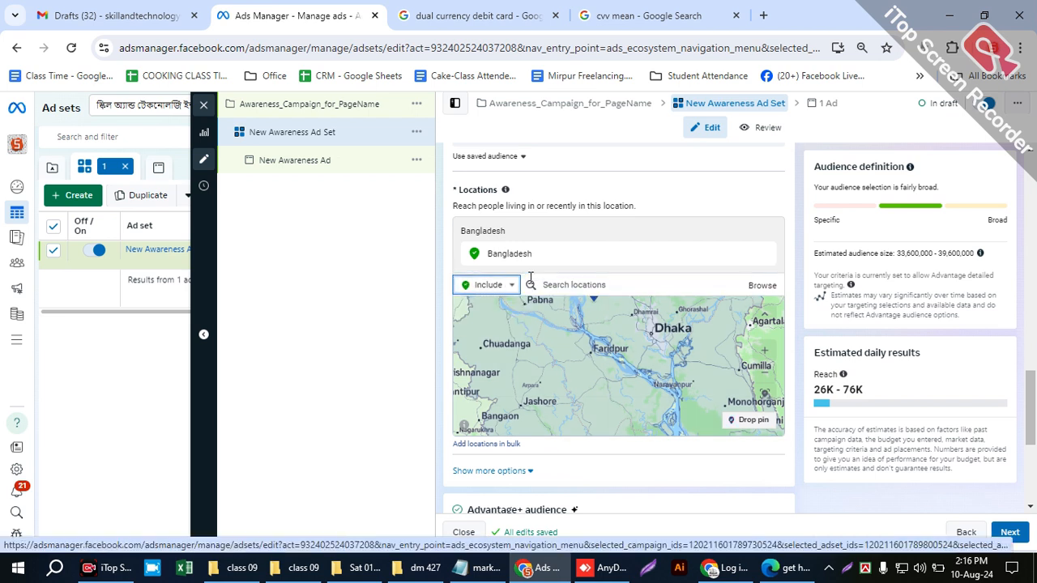
left_click(486, 285)
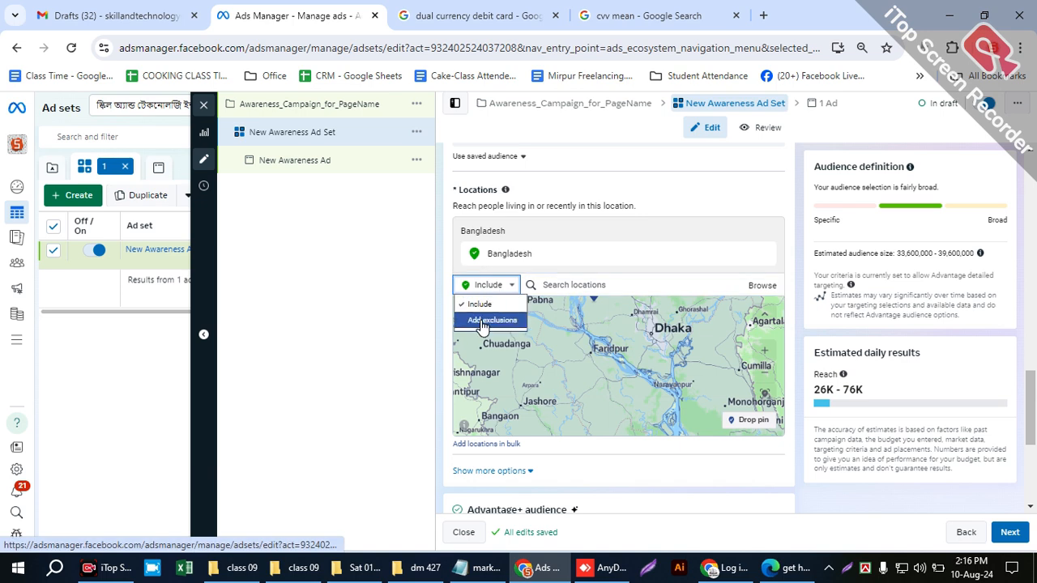
left_click(565, 278)
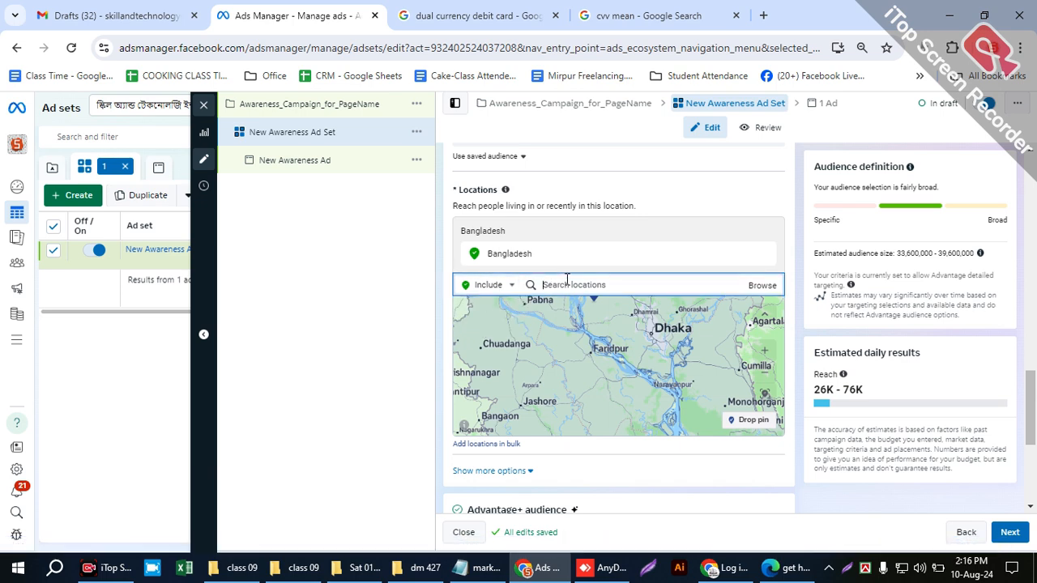
- Review the ad set's Advantage+ audience and Placements sections and continue to the ad level
scroll(717, 462, "down", 2)
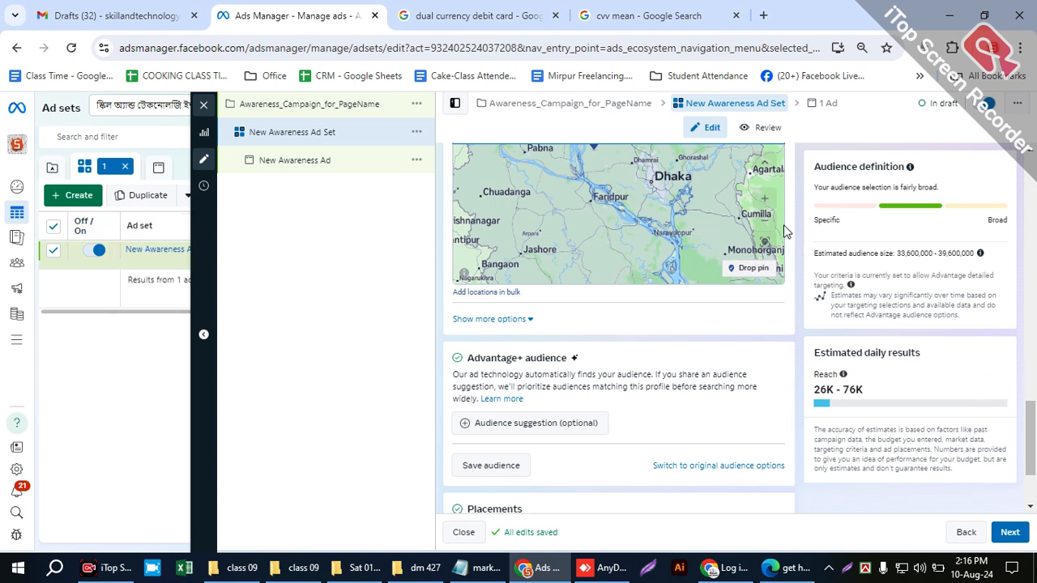
scroll(793, 241, "up", 2)
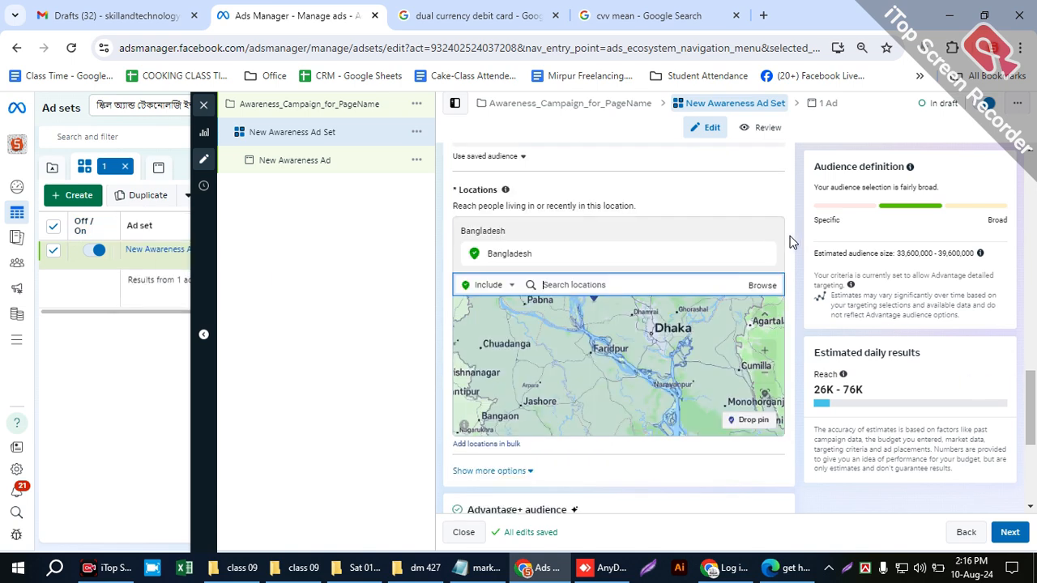
scroll(796, 288, "down", 1)
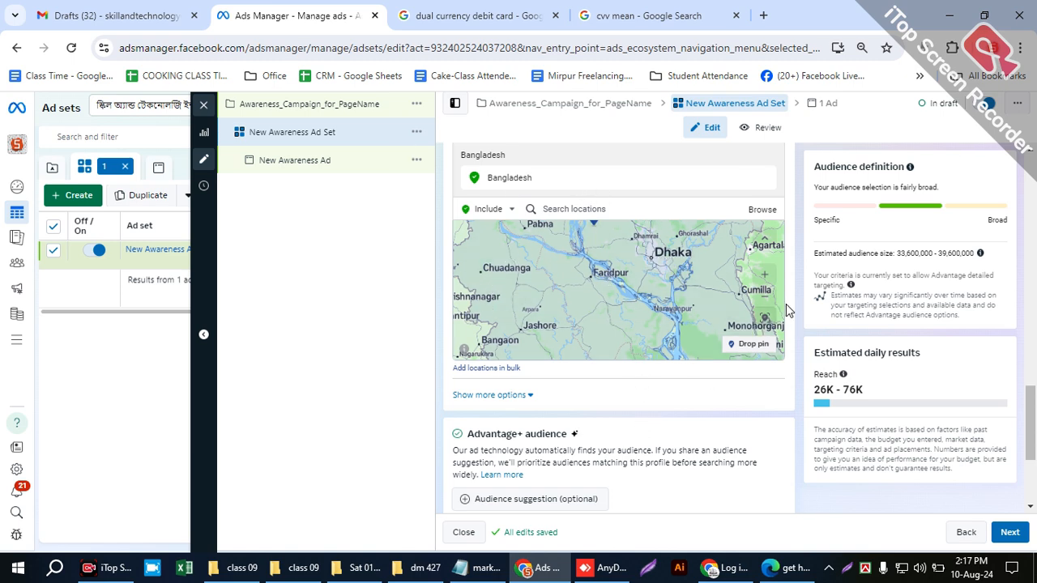
scroll(785, 304, "down", 5)
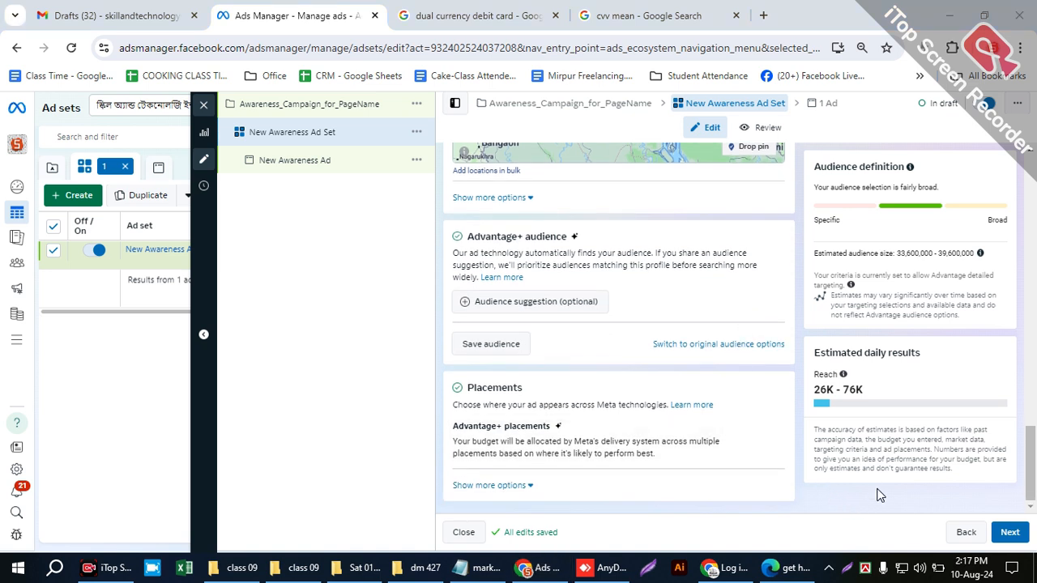
left_click(1005, 535)
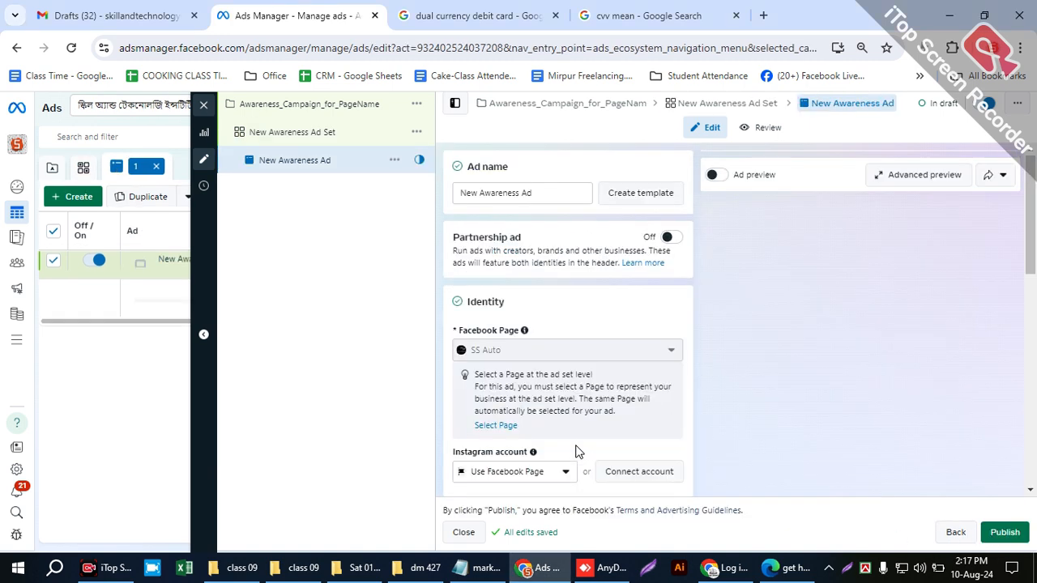
- Point out the ad name and view the actions available for New Awareness Ad
left_click(539, 188)
left_click_drag(488, 186, 429, 193)
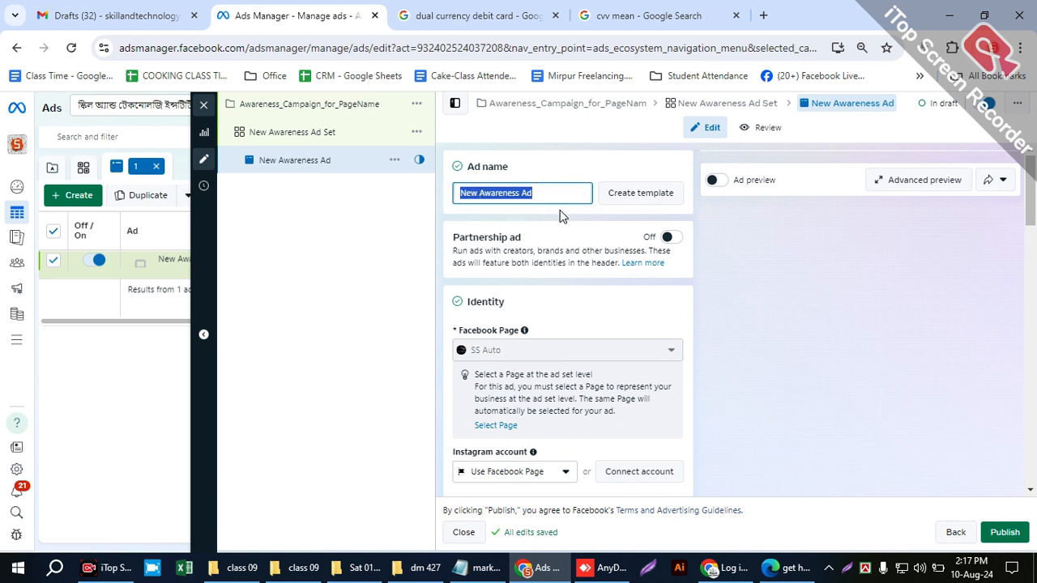
left_click(602, 211)
left_click_drag(547, 188, 381, 187)
left_click(567, 228)
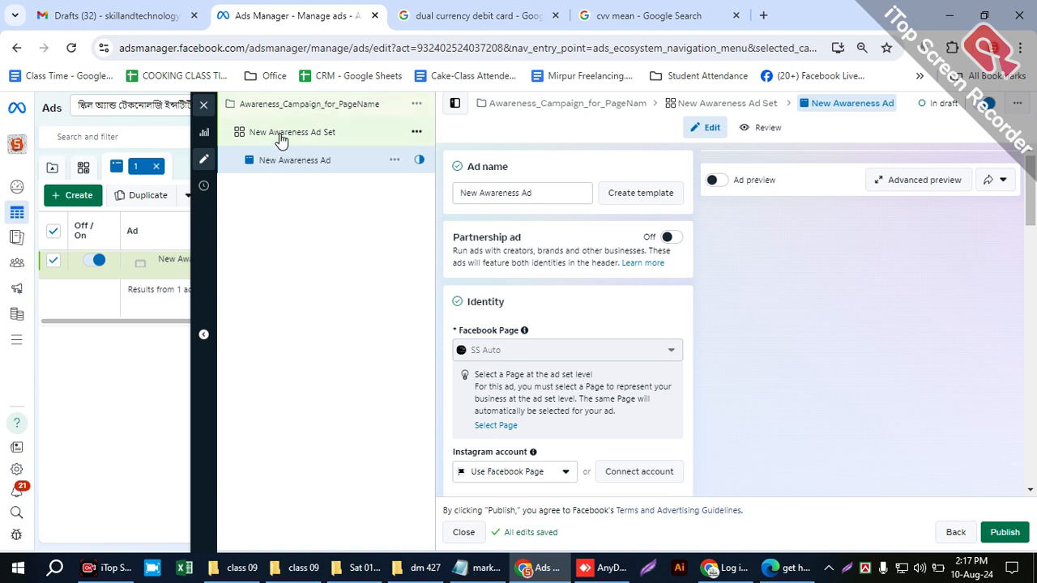
left_click(394, 160)
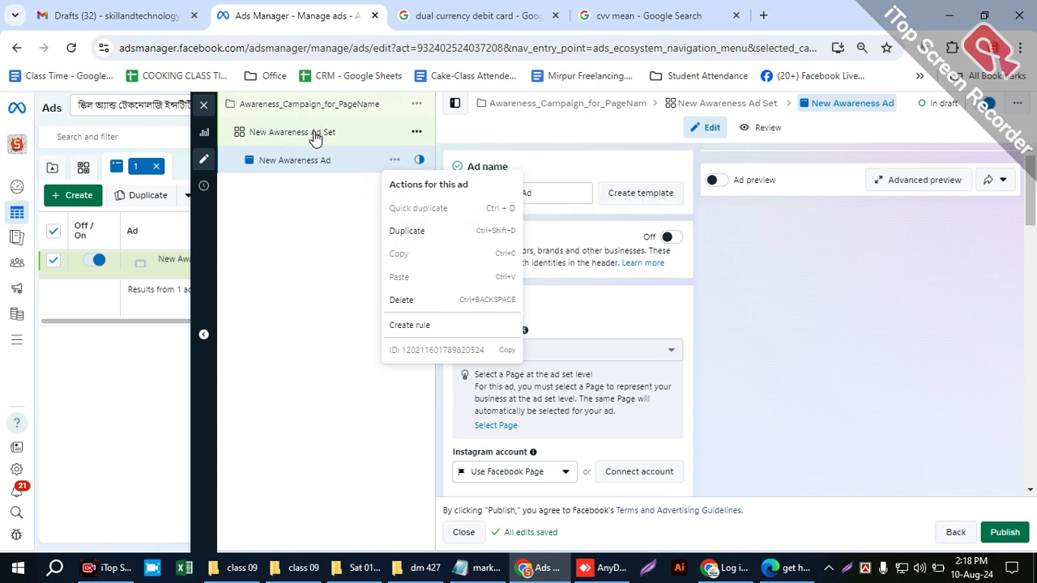
left_click(338, 240)
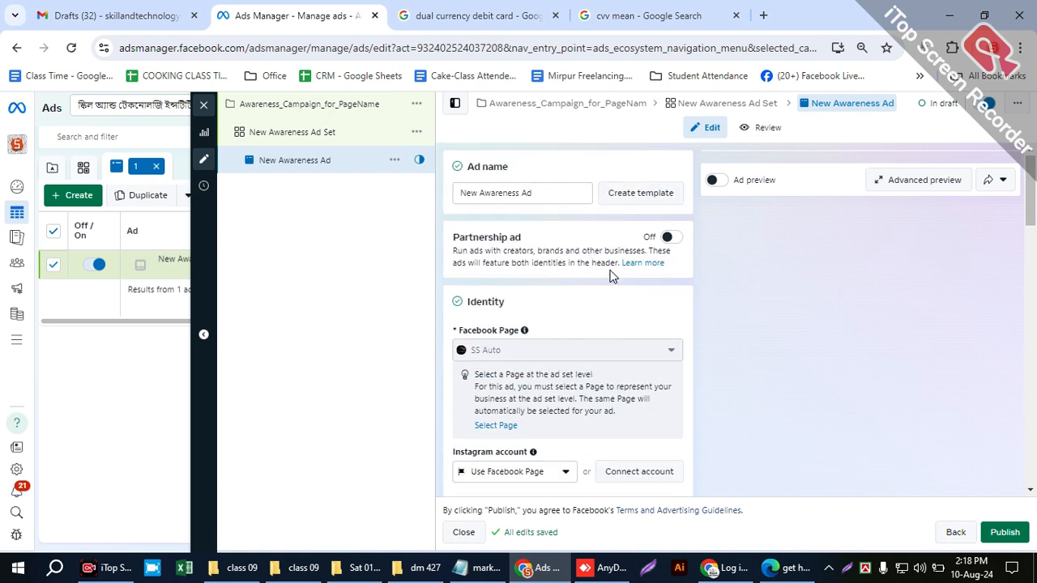
- Check the format options in Ad setup and search Google for "carousel slider" in the "cvv mean" browser tab
scroll(592, 407, "down", 3)
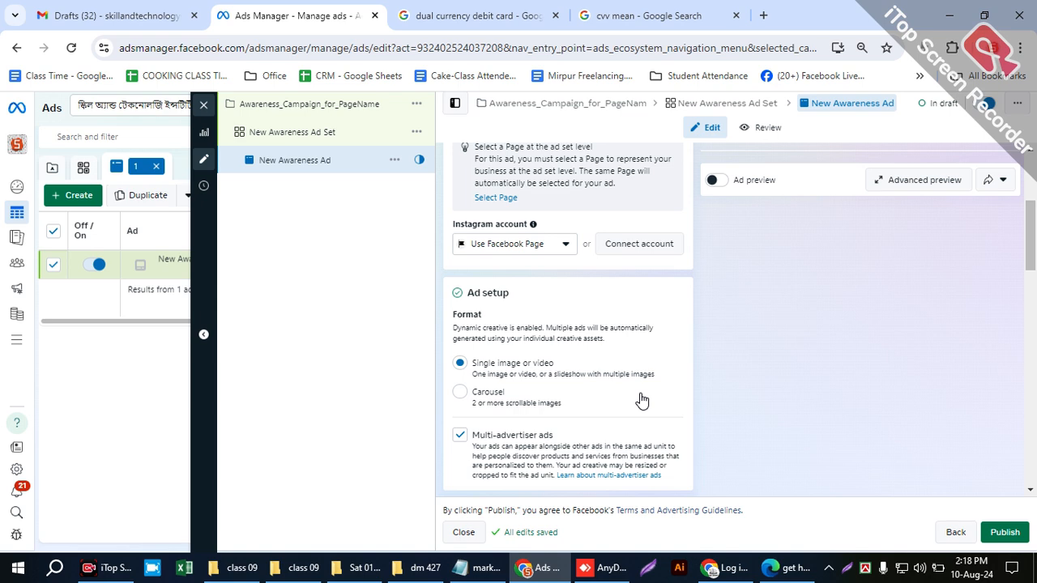
left_click(652, 18)
left_click(565, 40)
type("ca")
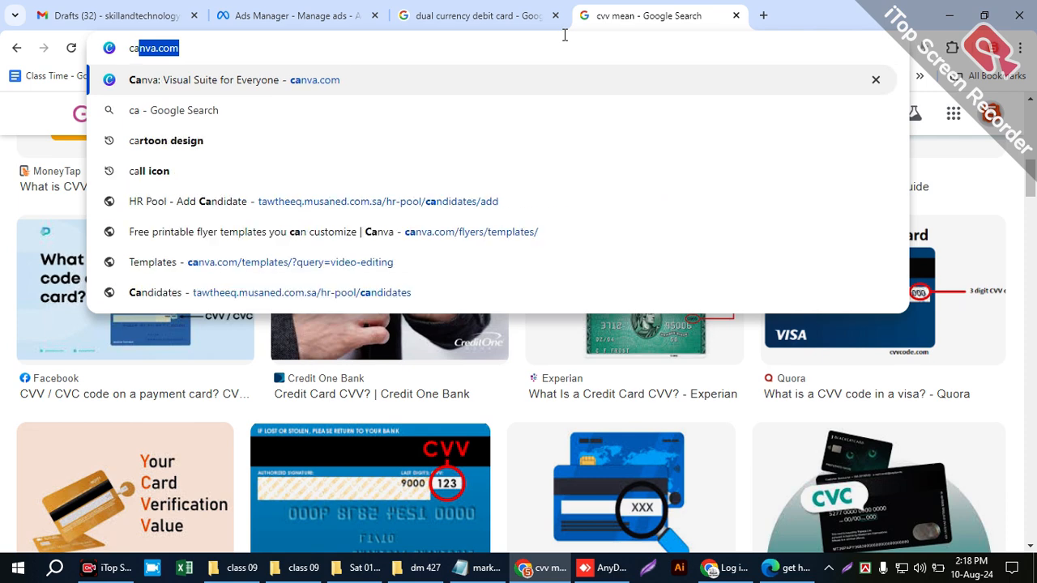
type("rusa")
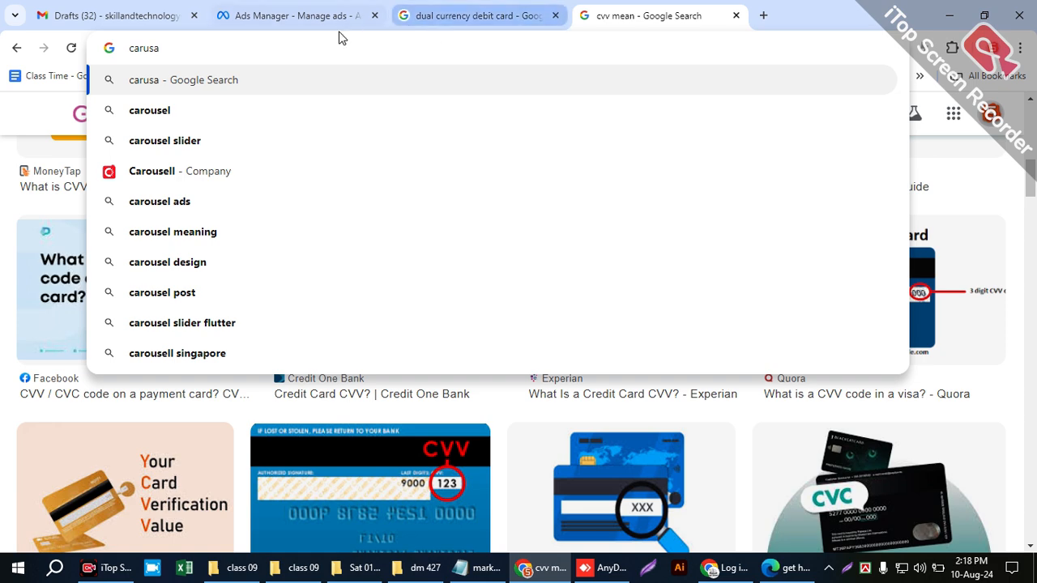
left_click(243, 138)
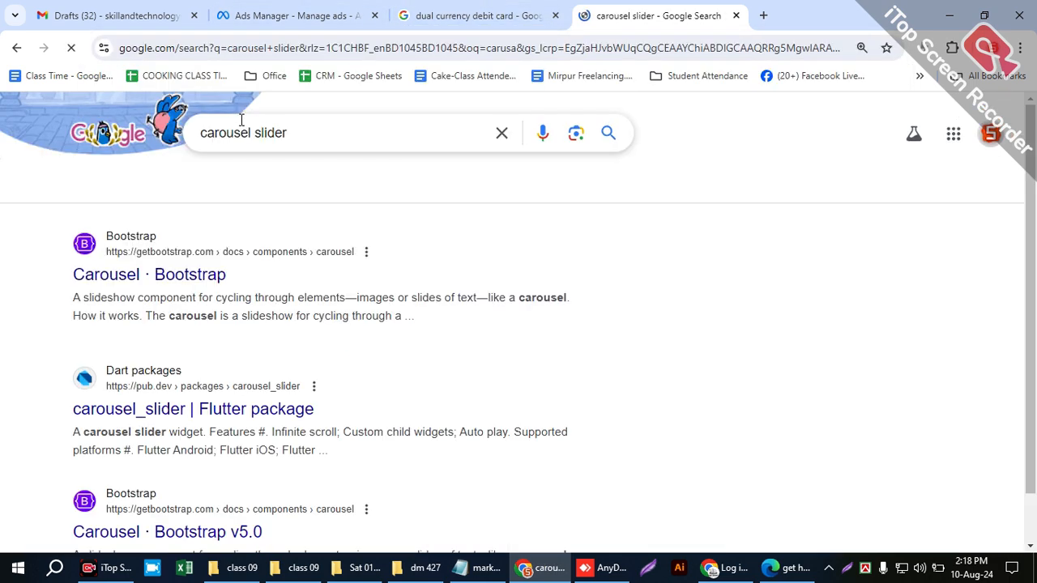
- Change the Google search to "carousel ads" and browse the image results for examples of the format
left_click_drag(287, 133, 254, 129)
type("ads")
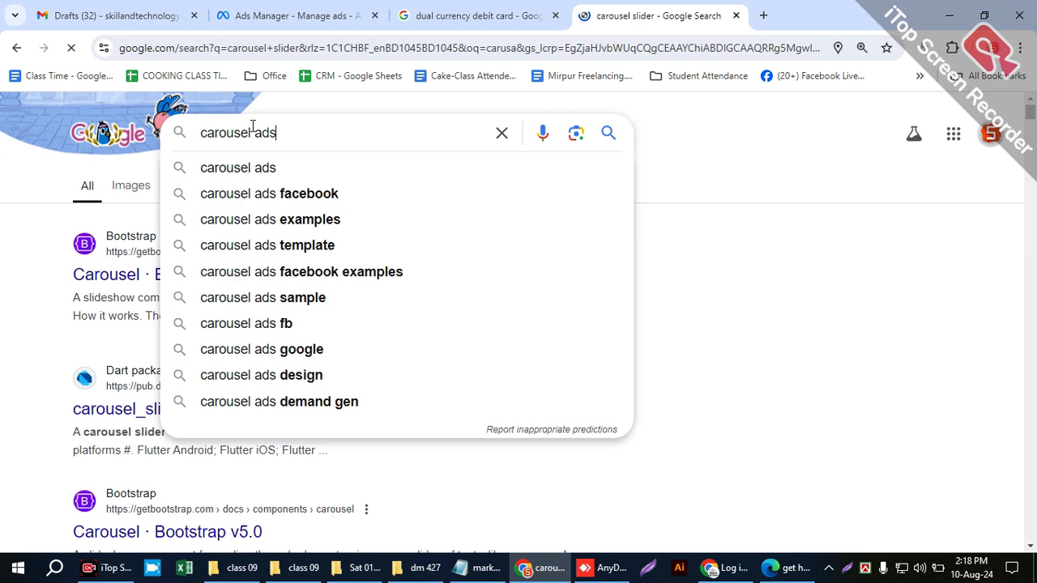
key("Return")
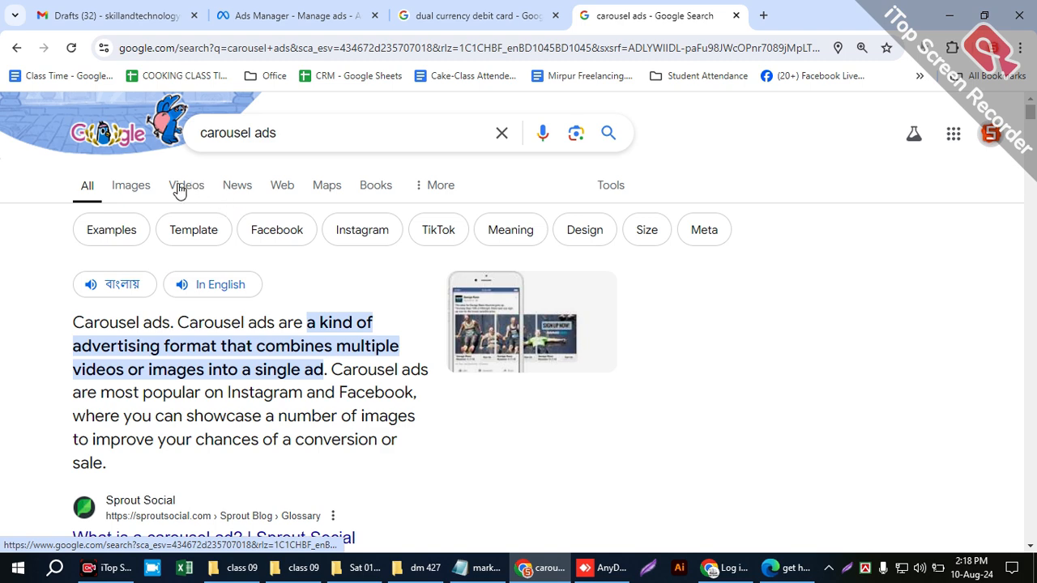
left_click(128, 187)
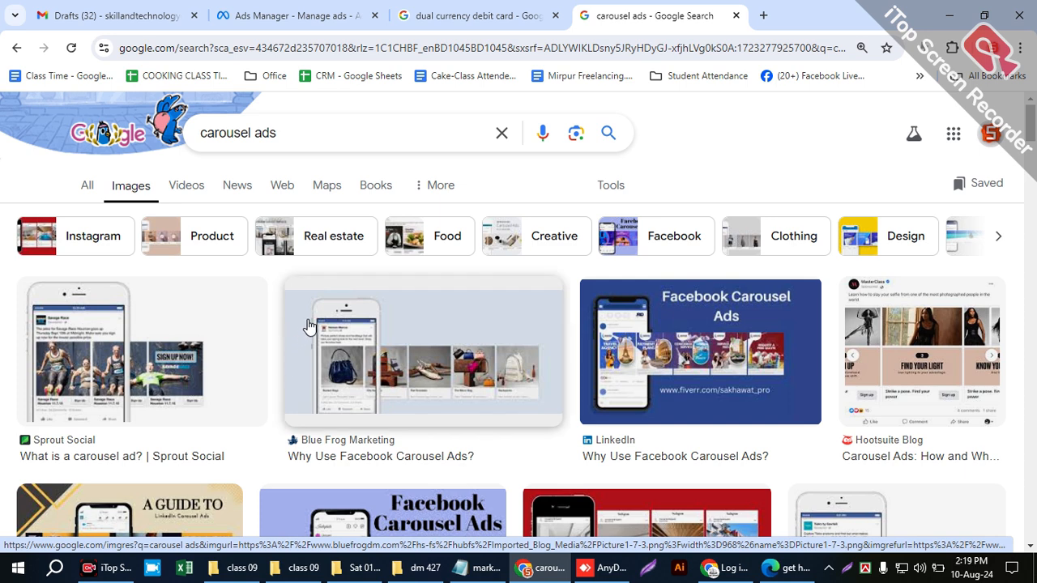
scroll(432, 357, "down", 2)
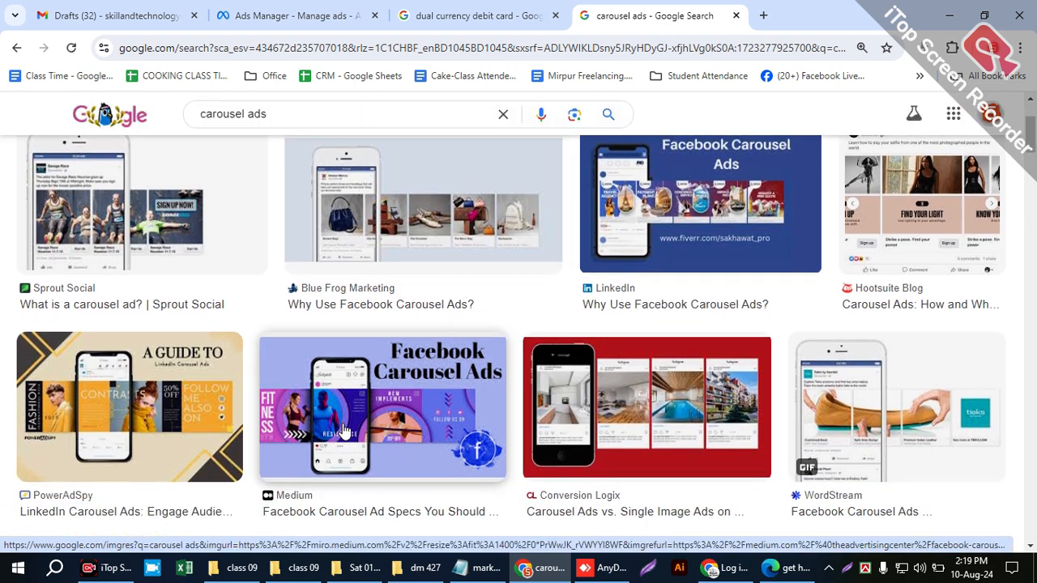
scroll(533, 399, "down", 2)
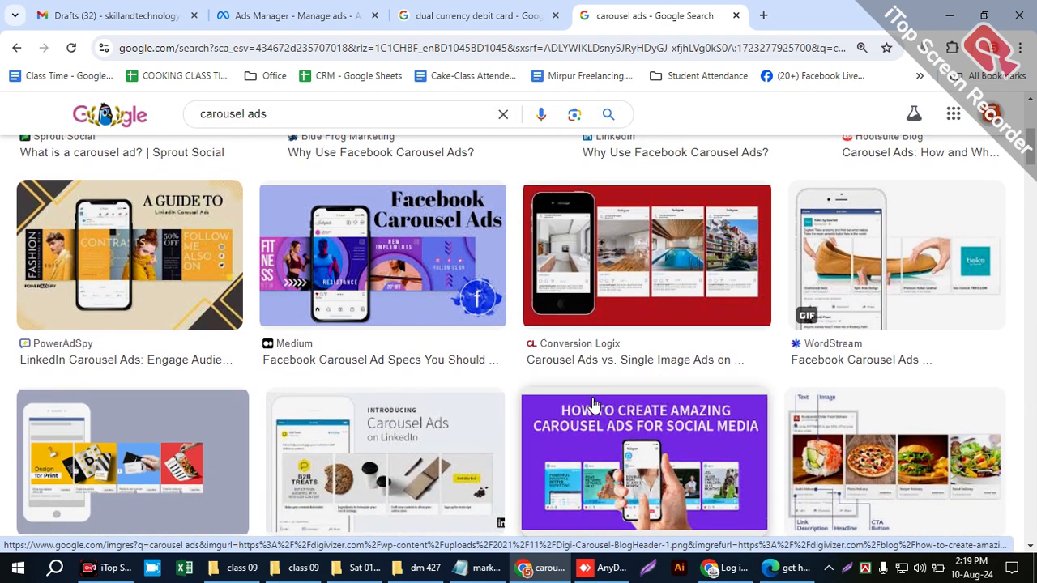
- Switch from the Google search results back to the Ads Manager browser tab with New Awareness Ad open
left_click(474, 11)
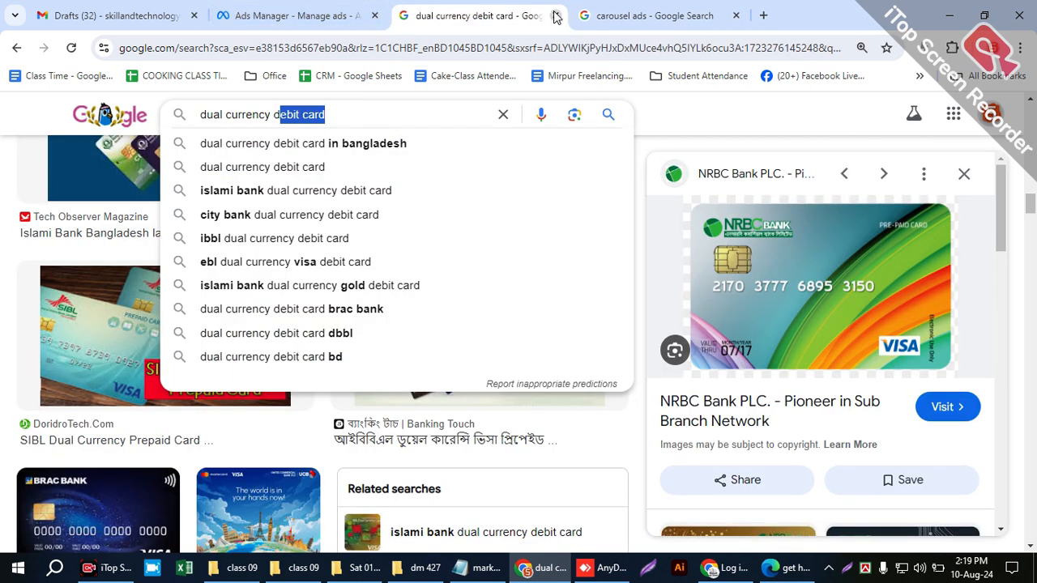
left_click(548, 568)
left_click(548, 568)
left_click(548, 568)
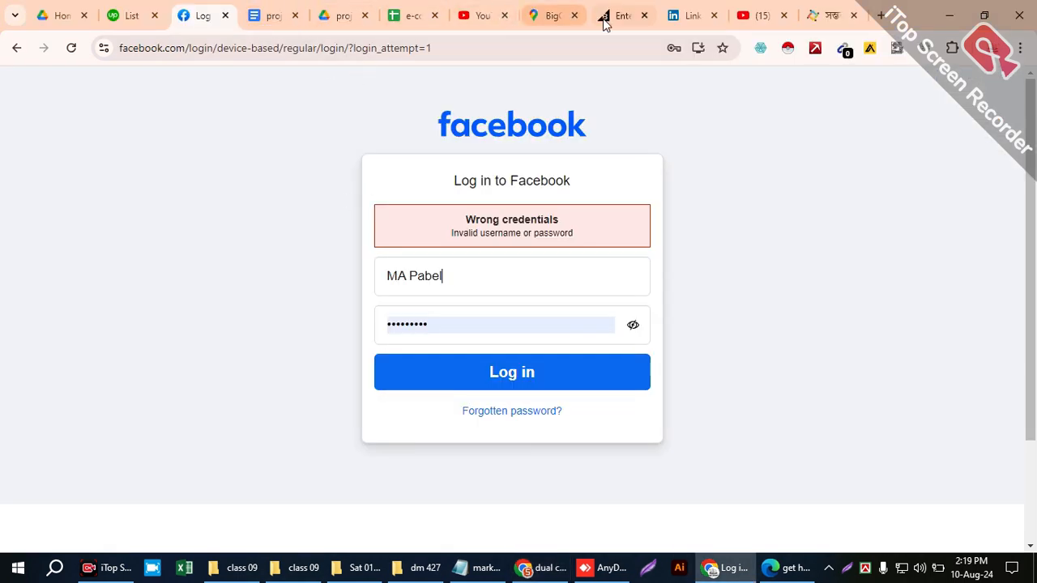
left_click(545, 568)
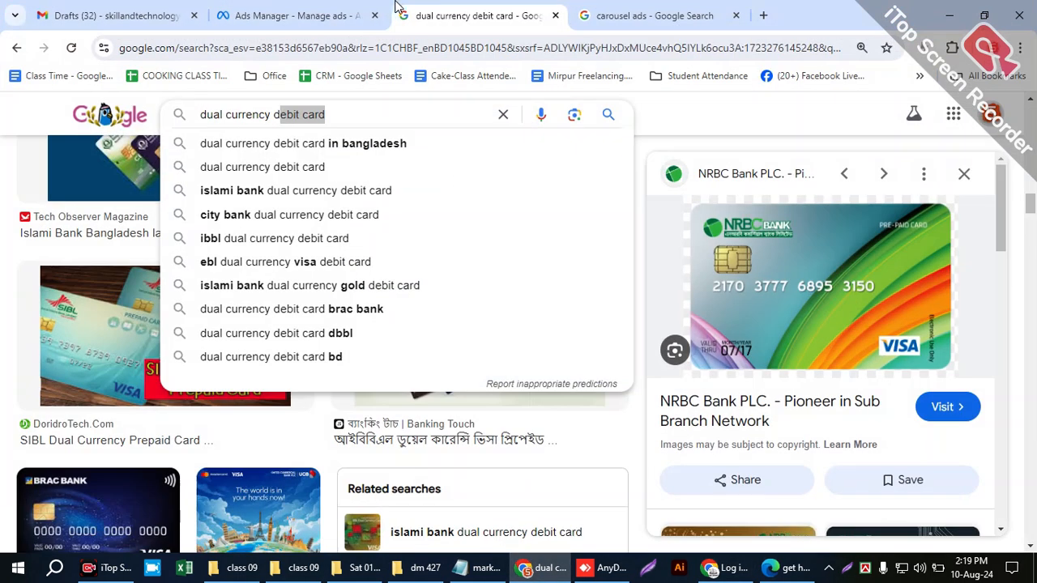
left_click(249, 16)
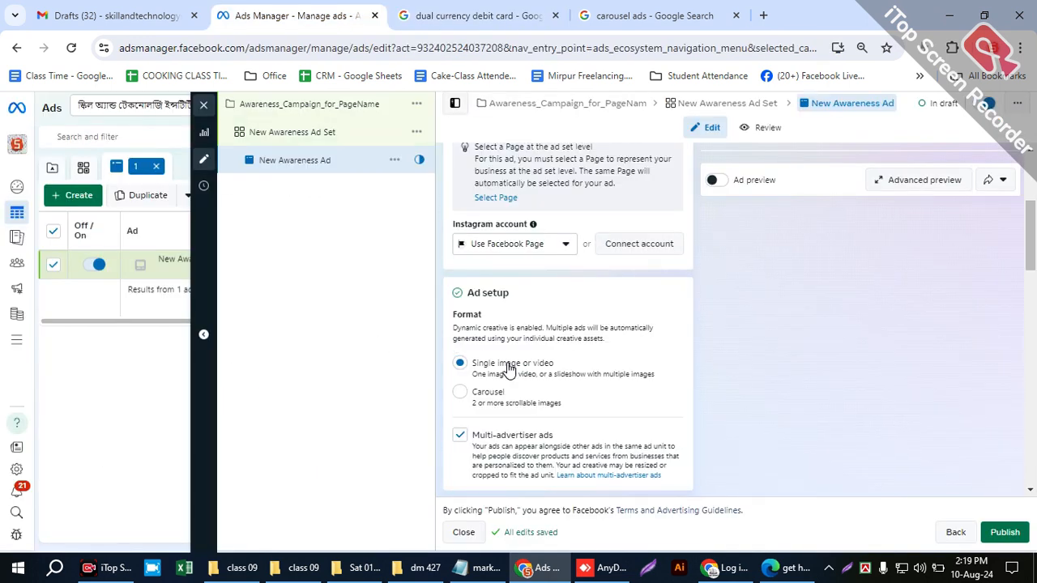
- Try the Carousel format in Ad setup, view its image options, and return the format to Single image or video
left_click(533, 397)
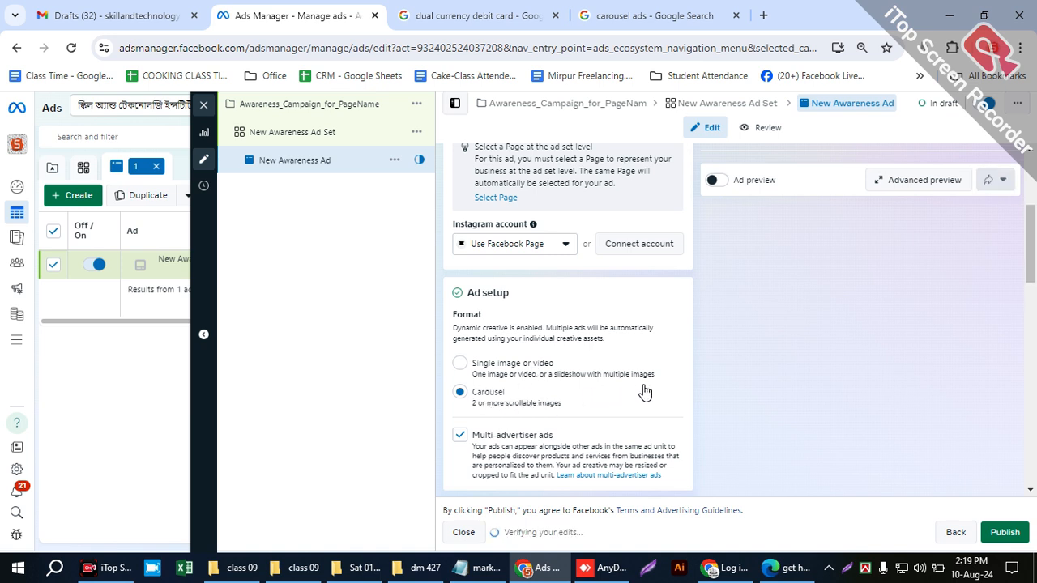
scroll(648, 392, "down", 1)
scroll(664, 393, "down", 1)
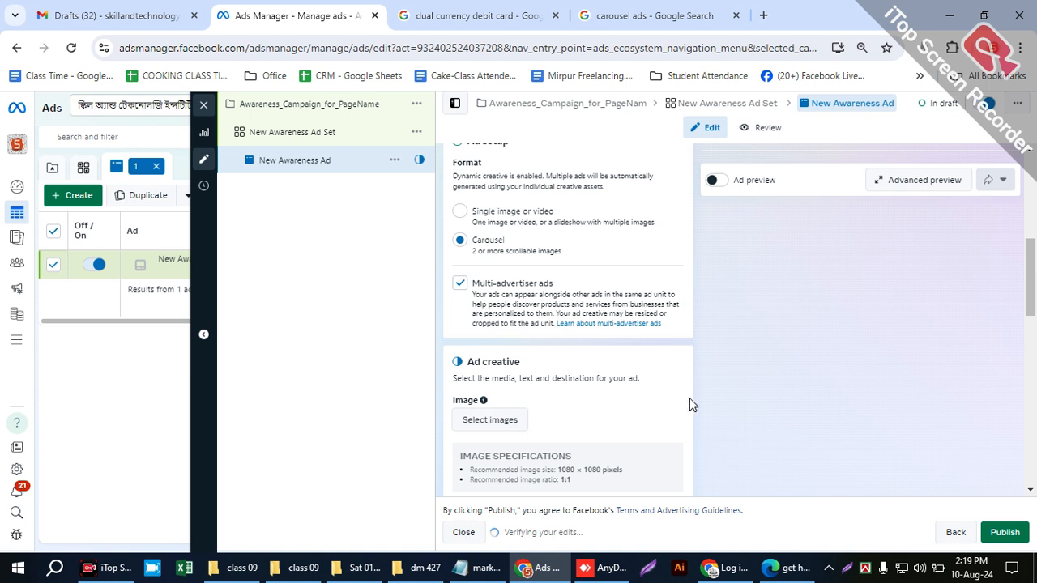
scroll(537, 375, "up", 1)
left_click_drag(487, 287, 481, 298)
left_click(558, 299)
- Add six account images to the ad creative: the orange and black logos, cake.jpg, and the 1600 × 1600, 1044 × 1042 and 2048 × 2048 images
scroll(671, 354, "down", 1)
scroll(676, 354, "down", 2)
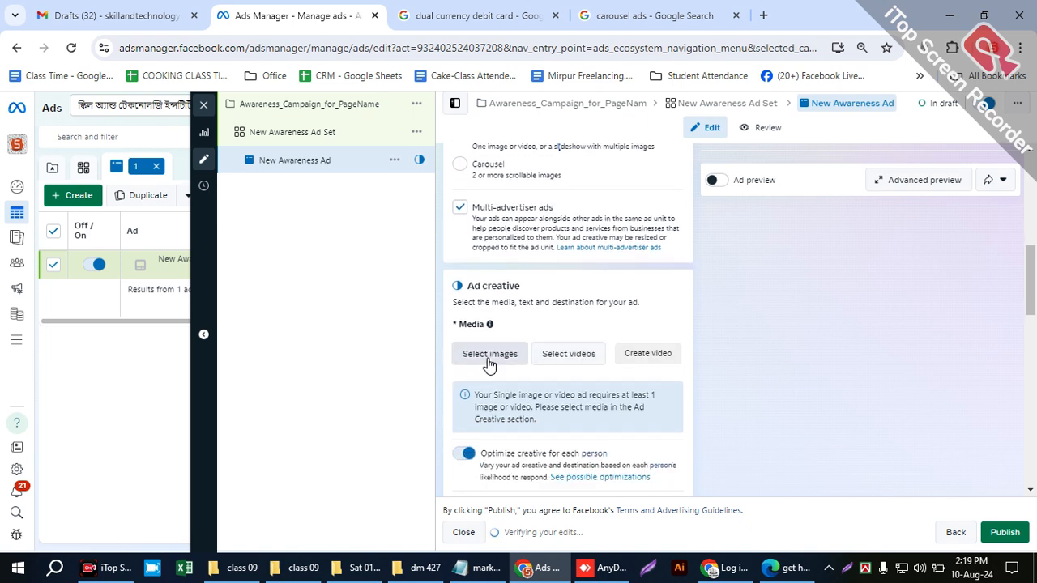
left_click(489, 357)
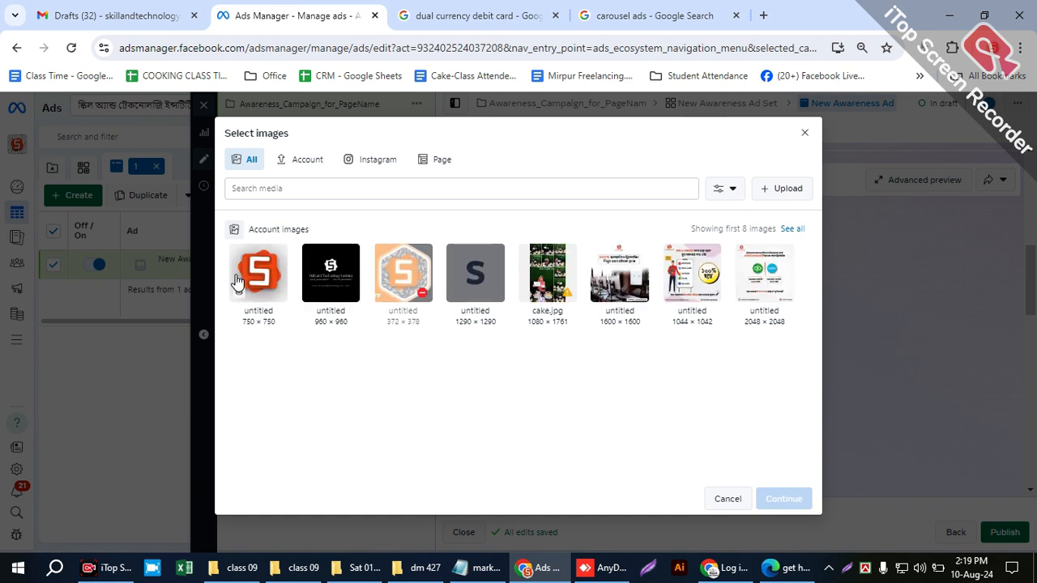
left_click(240, 285)
left_click(307, 282)
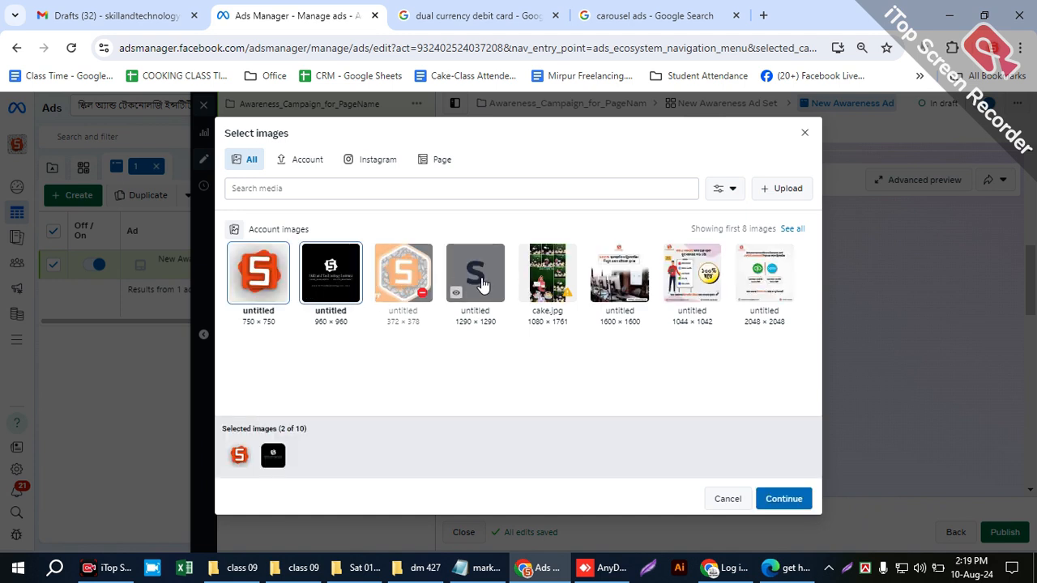
left_click(551, 290)
left_click(599, 285)
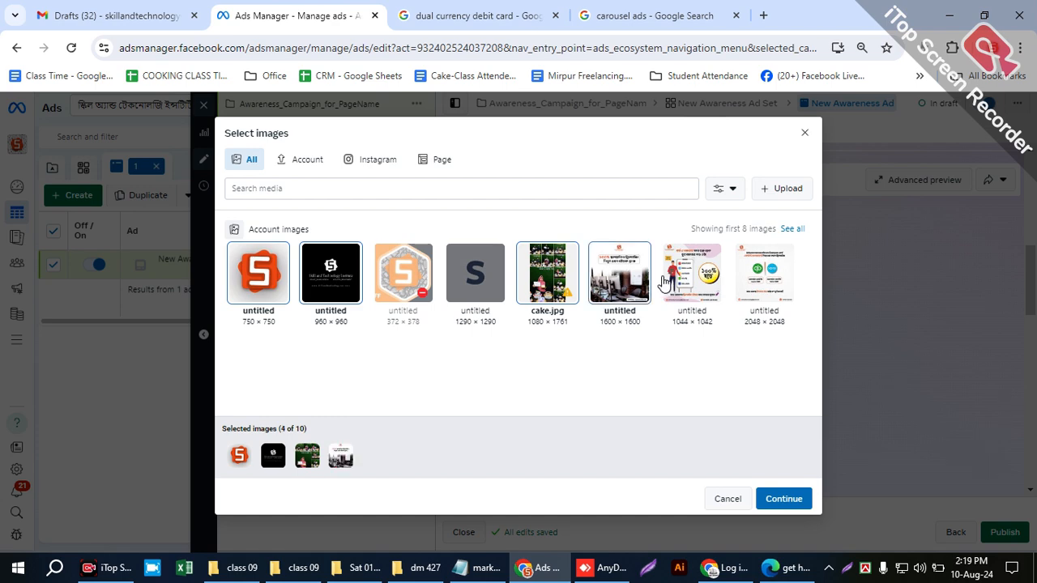
left_click(714, 296)
left_click(752, 288)
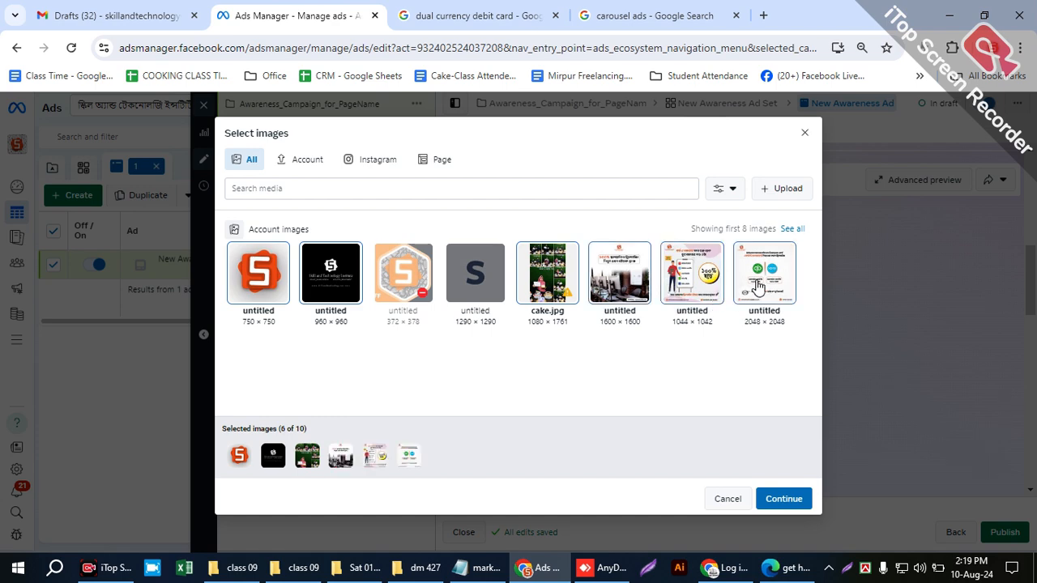
left_click(777, 499)
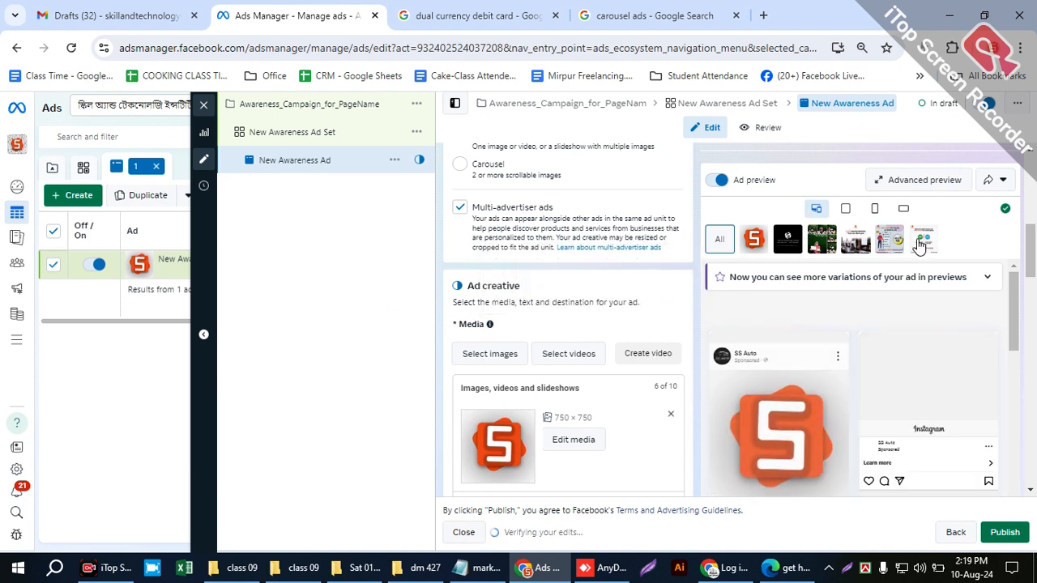
- Examine the Facebook and Instagram placements in the ad preview and the list of images in Ad creative
scroll(843, 365, "down", 2)
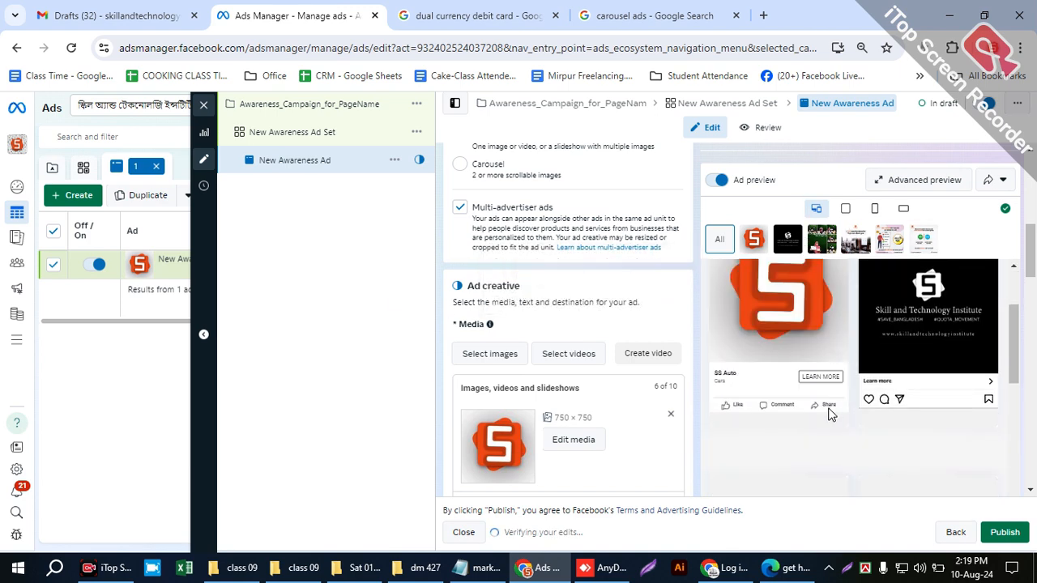
scroll(604, 425, "down", 5)
scroll(603, 412, "down", 3)
scroll(773, 417, "up", 2)
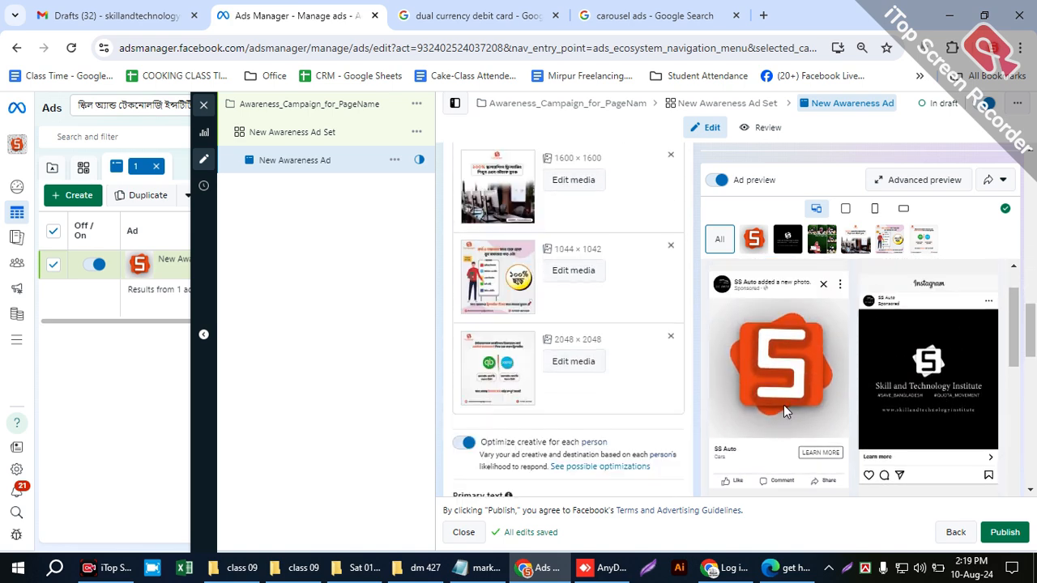
scroll(790, 405, "down", 1)
scroll(602, 389, "down", 2)
scroll(604, 389, "up", 5)
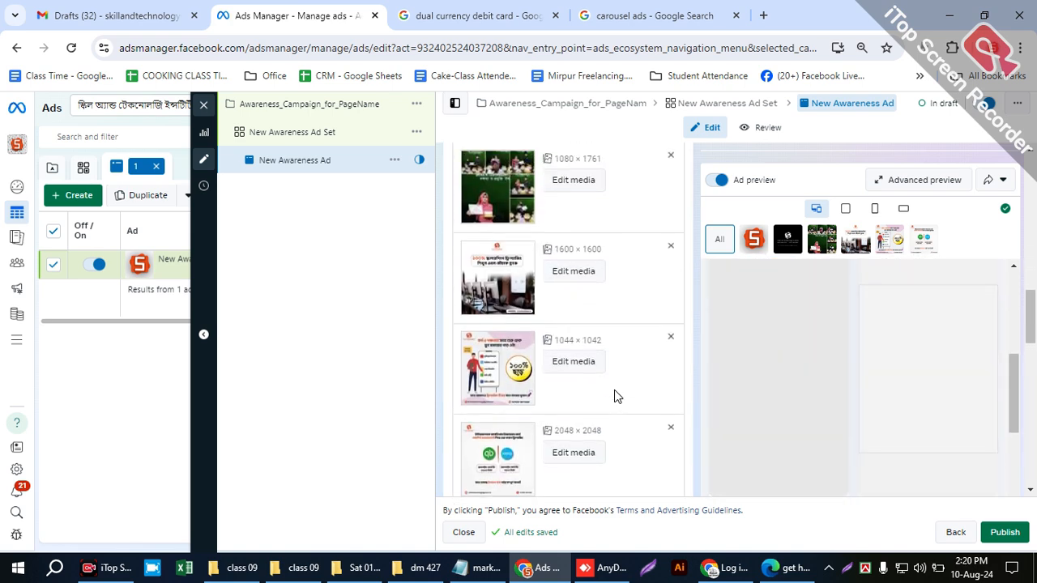
scroll(621, 416, "down", 1)
scroll(623, 416, "up", 2)
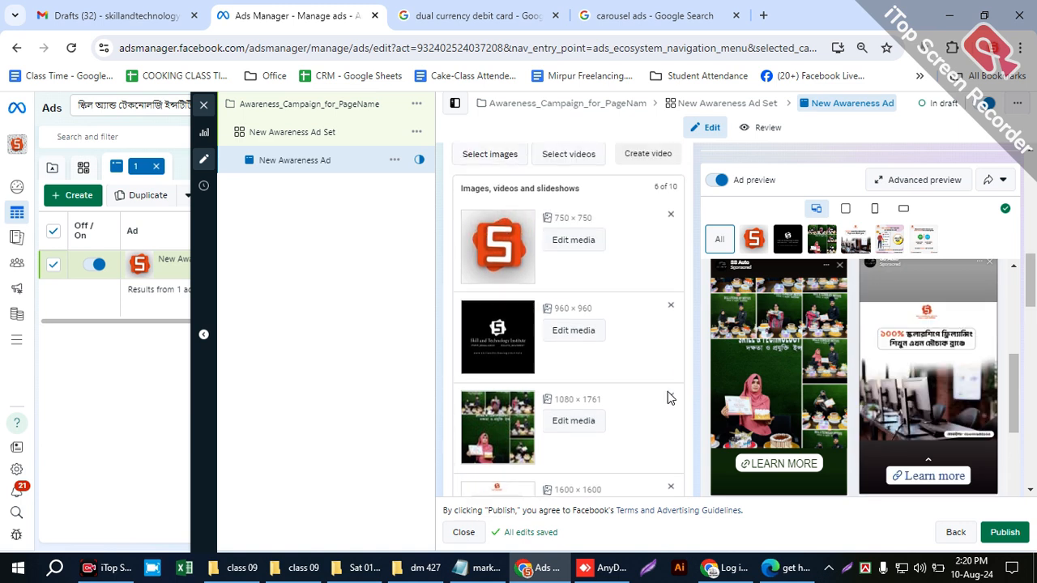
scroll(762, 393, "up", 1)
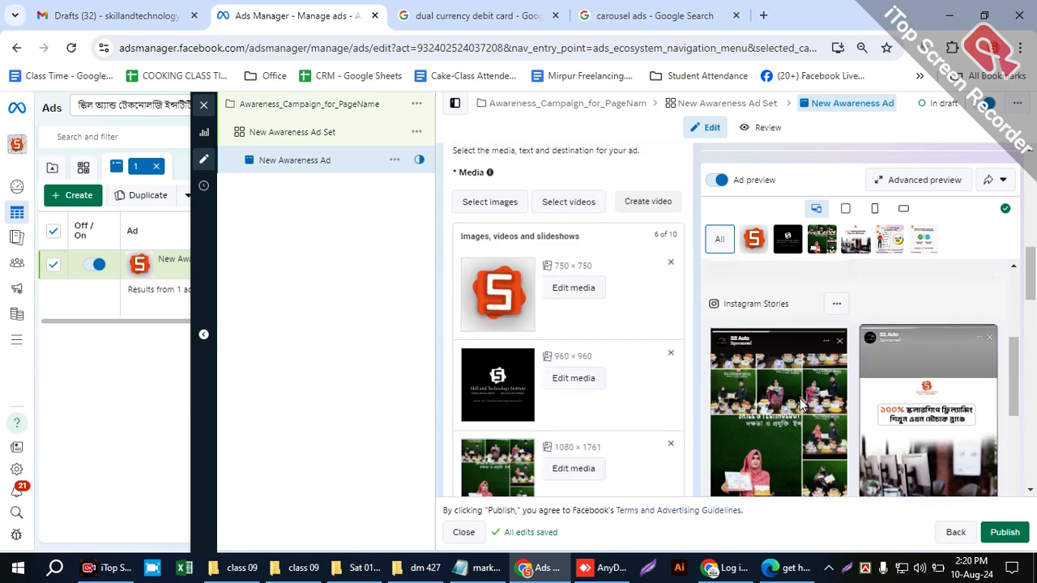
scroll(800, 401, "up", 3)
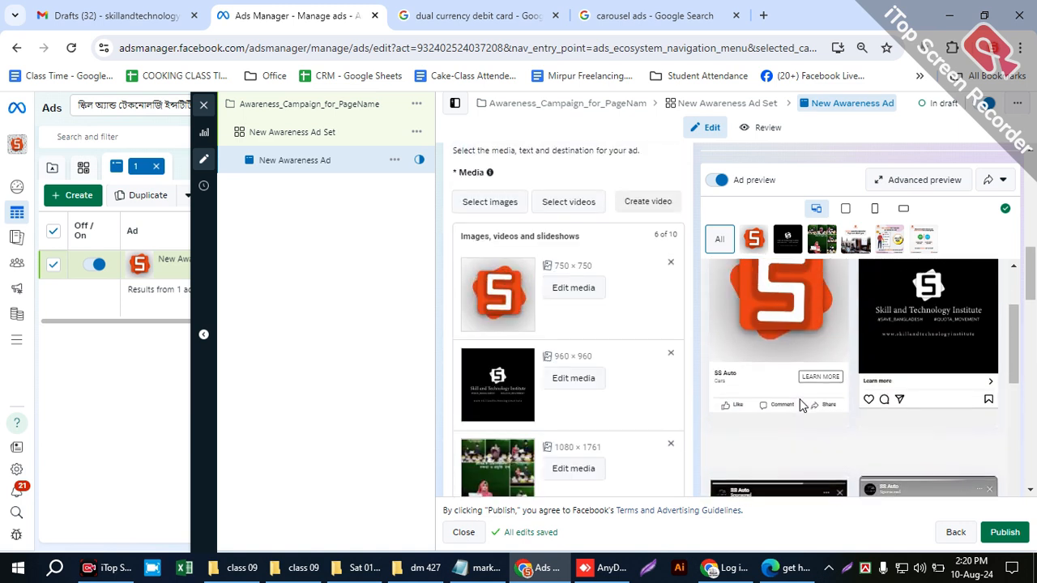
scroll(574, 385, "down", 1)
scroll(573, 386, "down", 6)
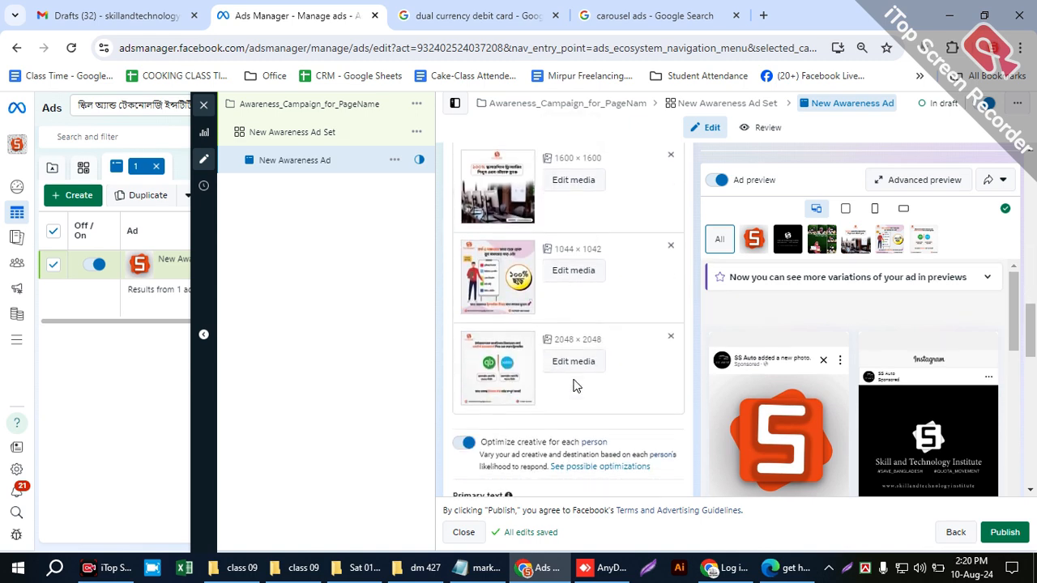
- Enter "get 90% discunt" as the ad's primary text and check where it appears in the ad preview
left_click(490, 361)
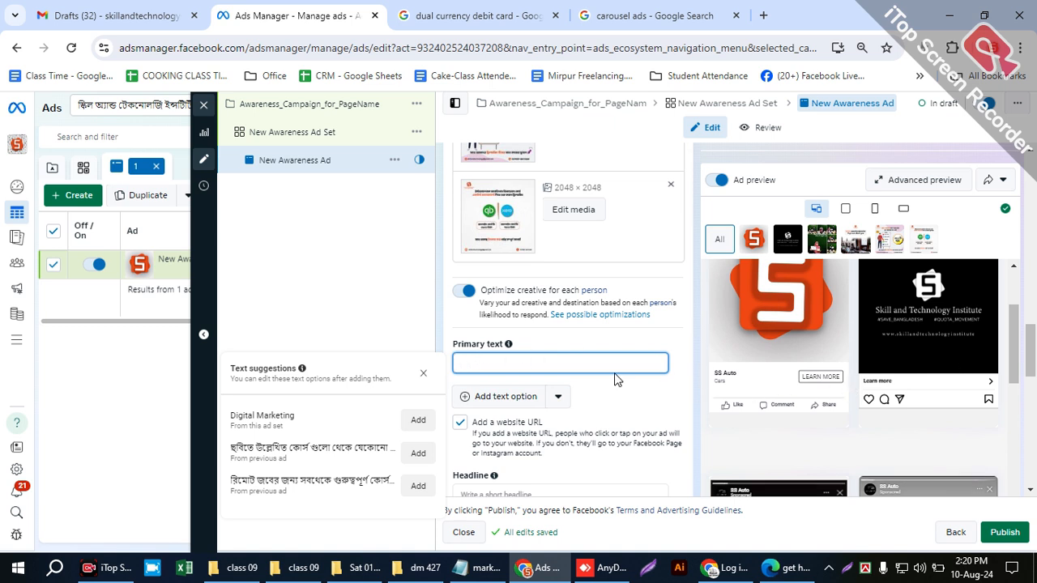
type("get 90%")
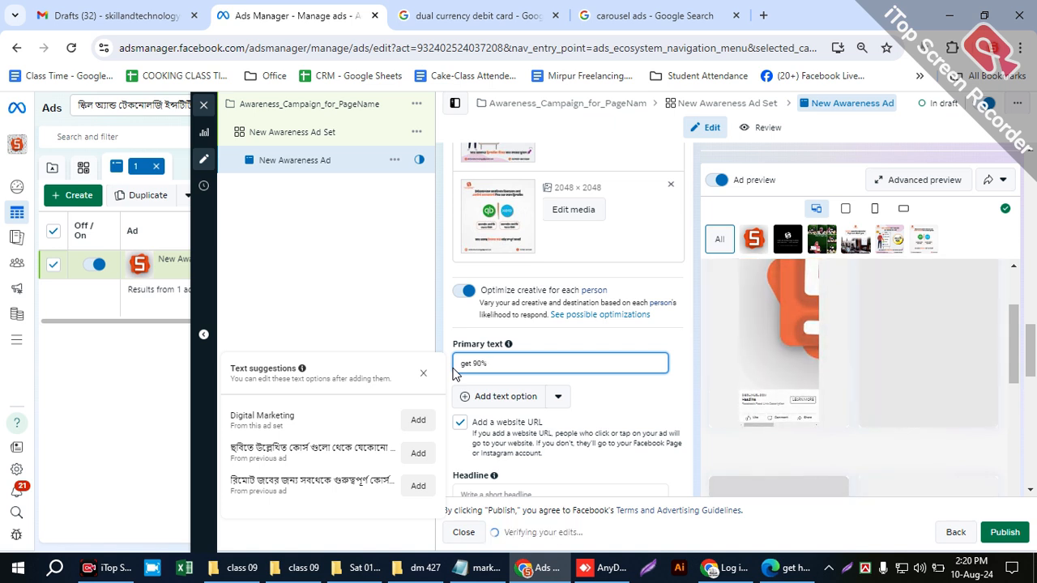
type(" discou")
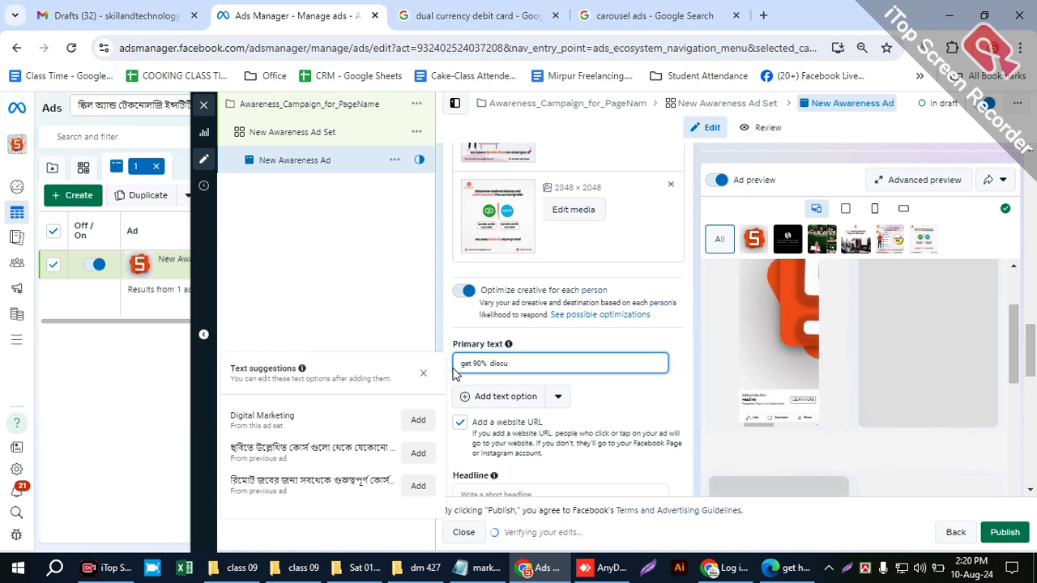
type("nt")
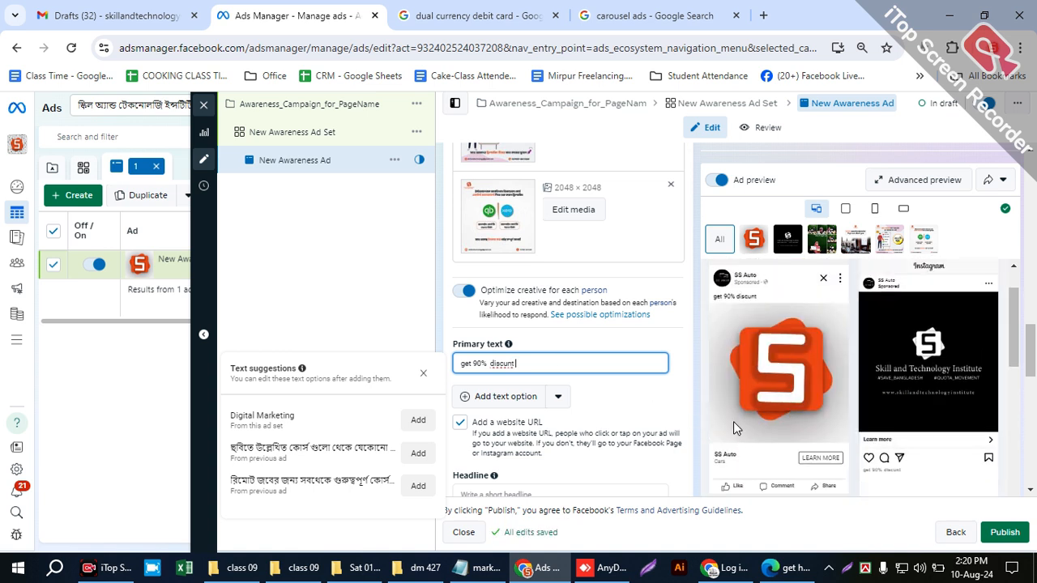
left_click_drag(534, 362, 452, 356)
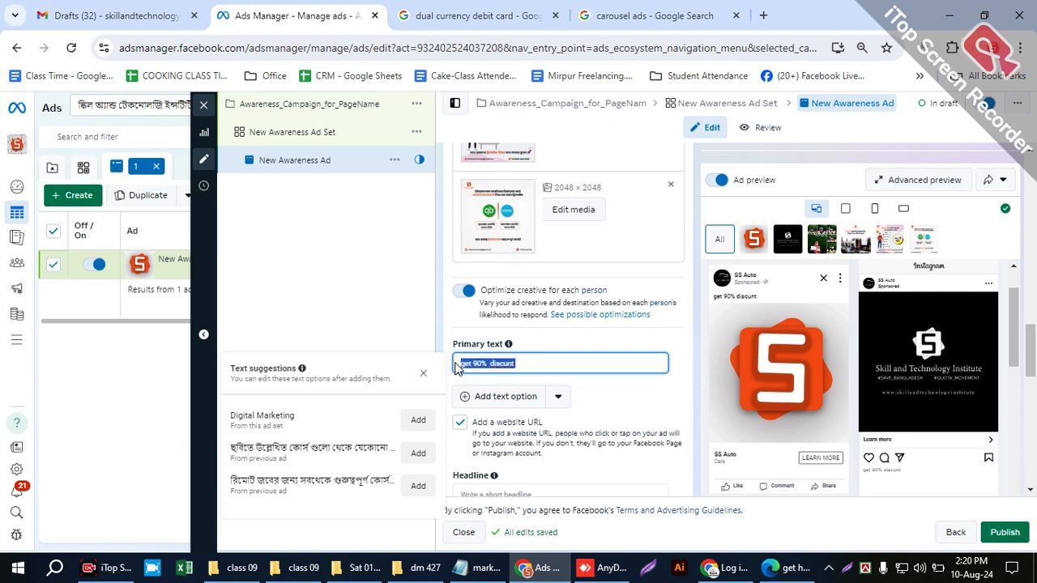
left_click(702, 300)
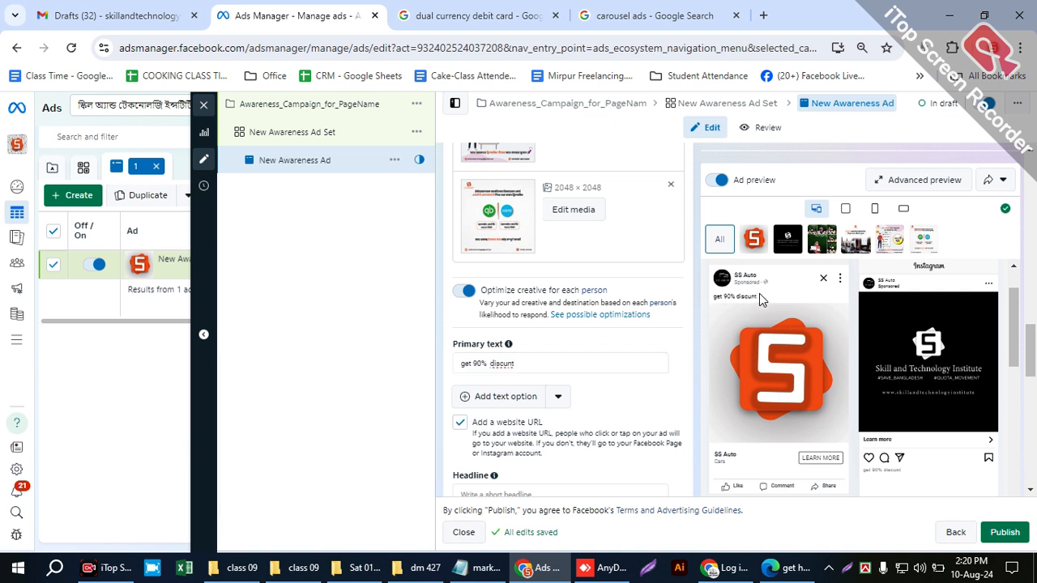
- Clear the ad's primary text and look over the website URL, Headline and Description fields below it
left_click_drag(527, 361, 443, 380)
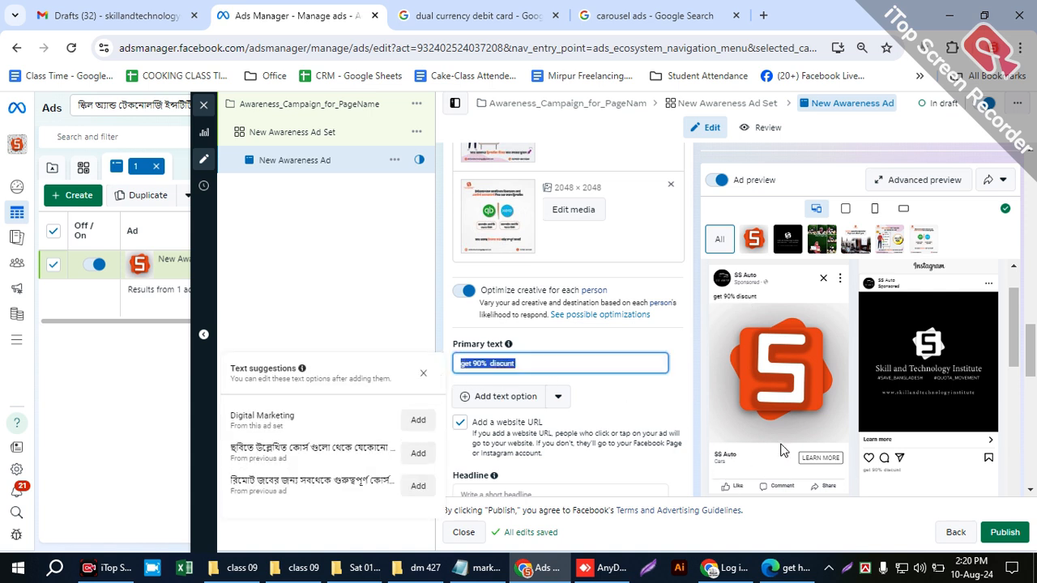
scroll(569, 427, "down", 1)
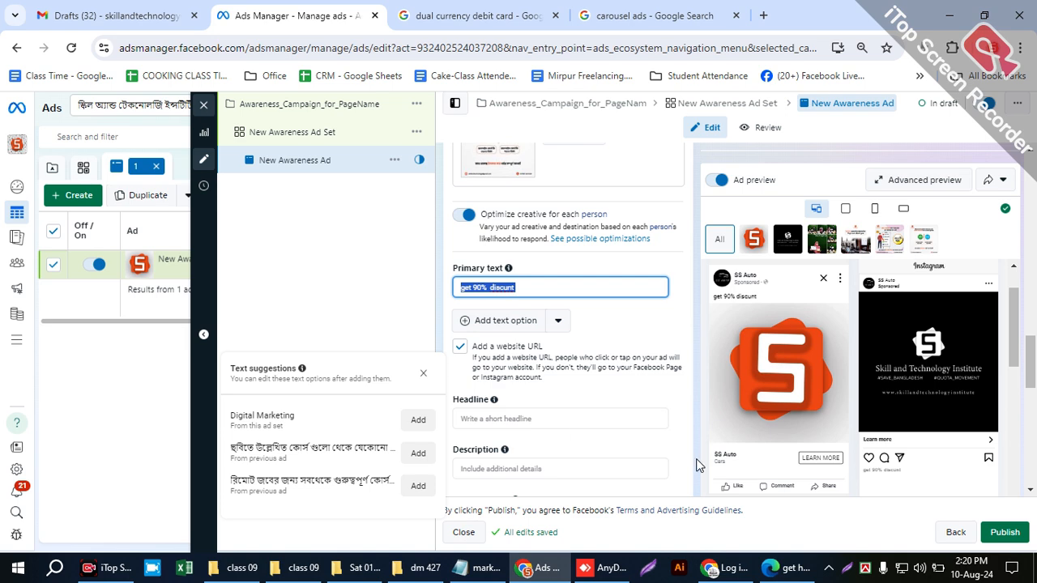
scroll(551, 344, "up", 1)
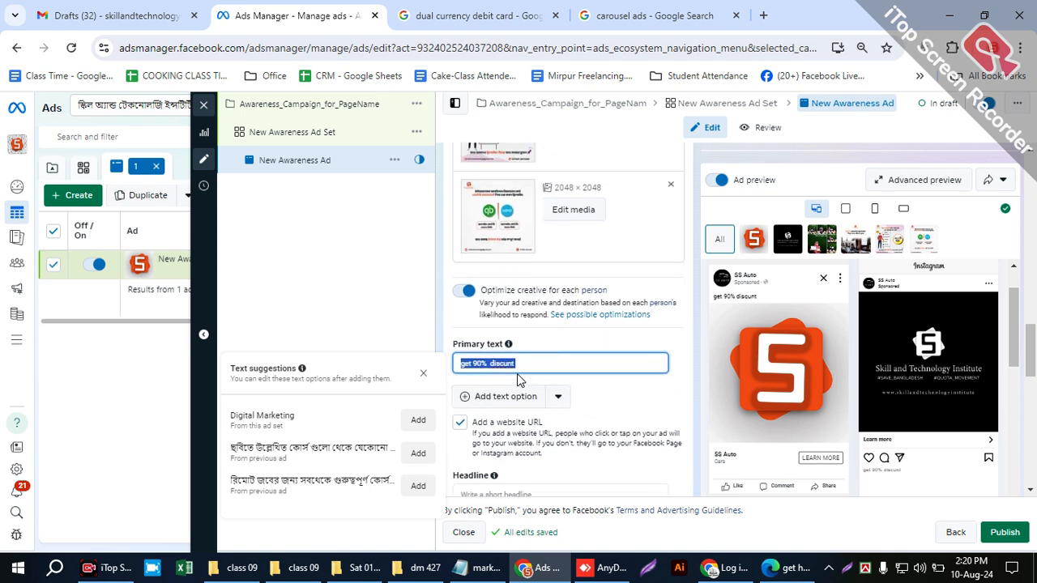
key("BackSpace")
scroll(559, 430, "down", 2)
scroll(568, 389, "down", 1)
scroll(534, 291, "up", 2)
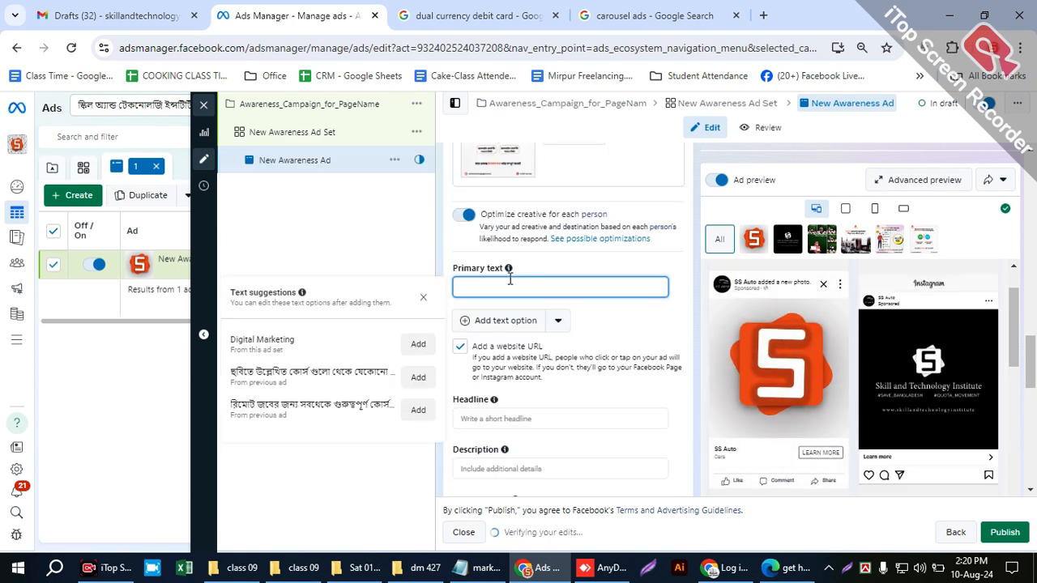
- Switch to the marketing plan in Notepad, highlight "text" in the Content list, and return to Ads Manager
left_click(478, 567)
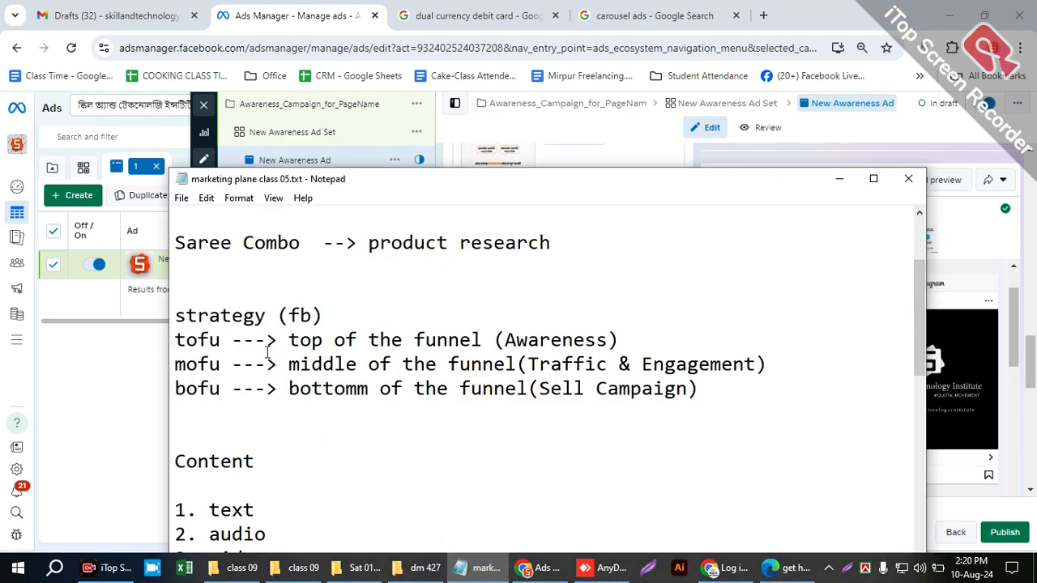
scroll(268, 380, "down", 1)
left_click_drag(251, 435, 208, 433)
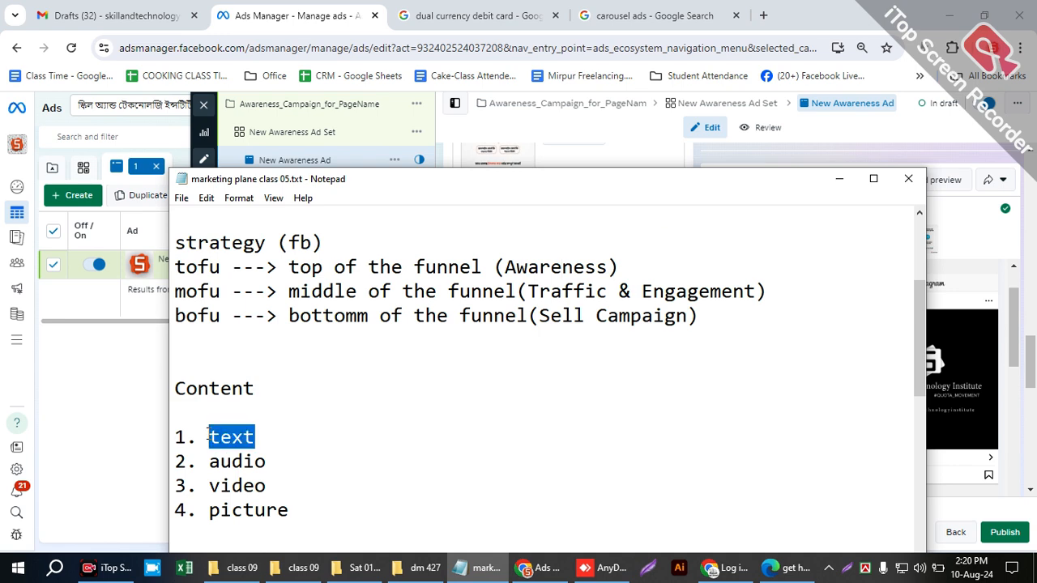
left_click(843, 180)
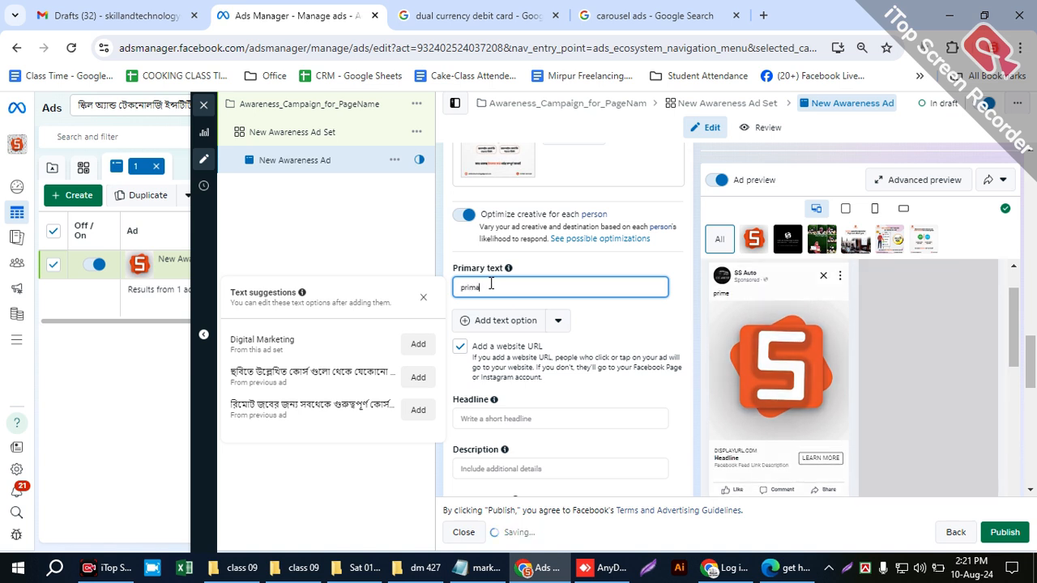
- Enter "primary text goes here" as the ad's primary text
key("BackSpace")
type("ary")
type(" s")
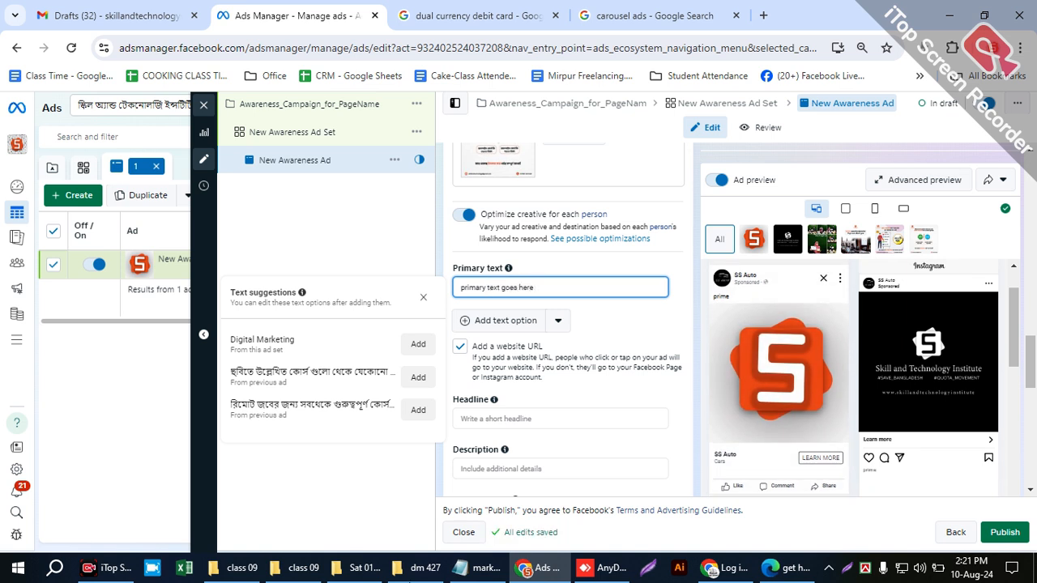
- Enter "get 90% discunt" as both the ad's headline and its description
left_click(490, 418)
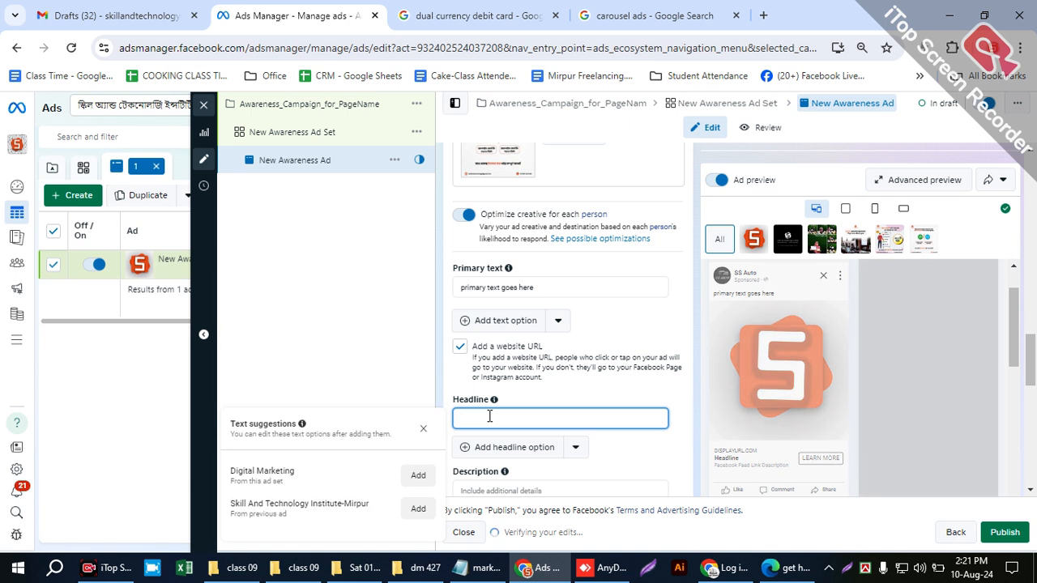
type("get 90% discount")
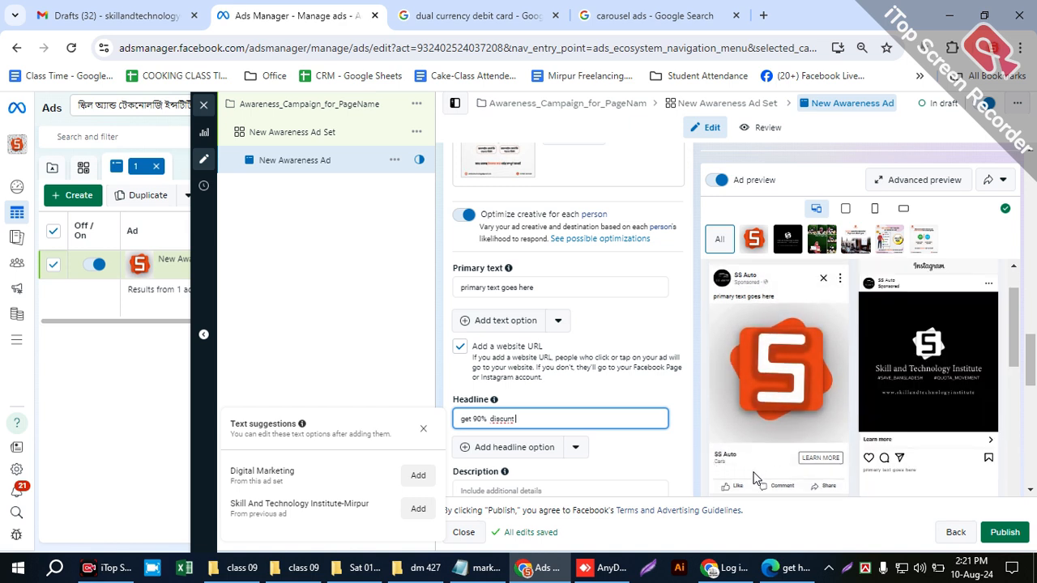
left_click(649, 467)
scroll(651, 458, "down", 1)
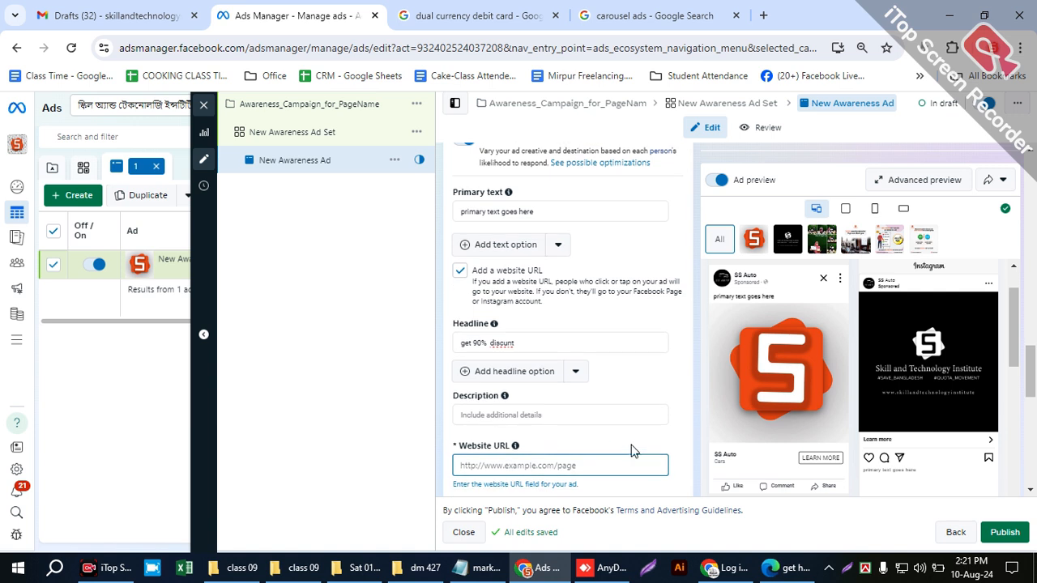
left_click(560, 413)
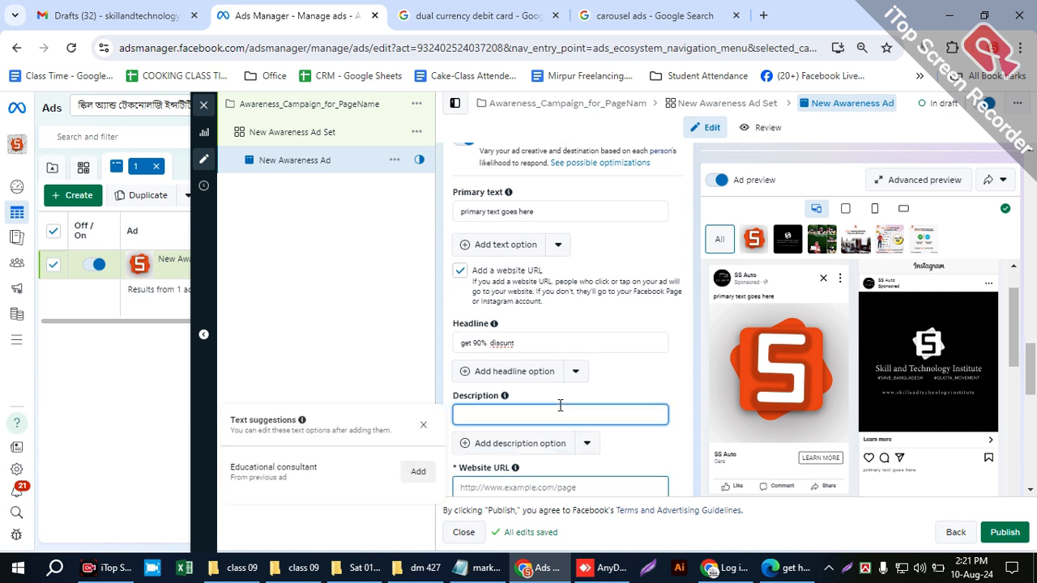
type("get 90% discunt")
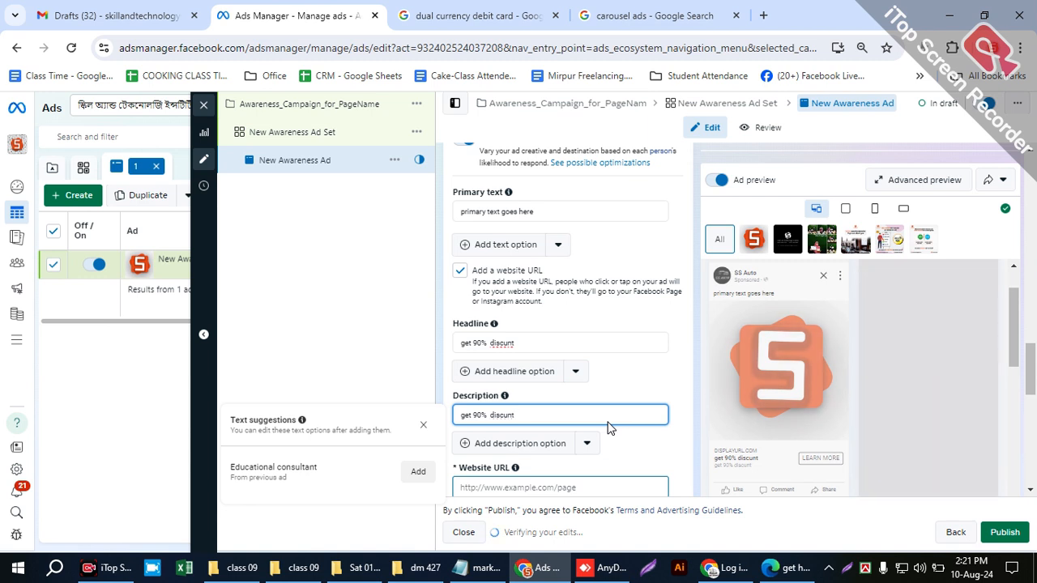
- Go to the ad's Website URL field and look over the Display link and Call to action settings below it
left_click(624, 487)
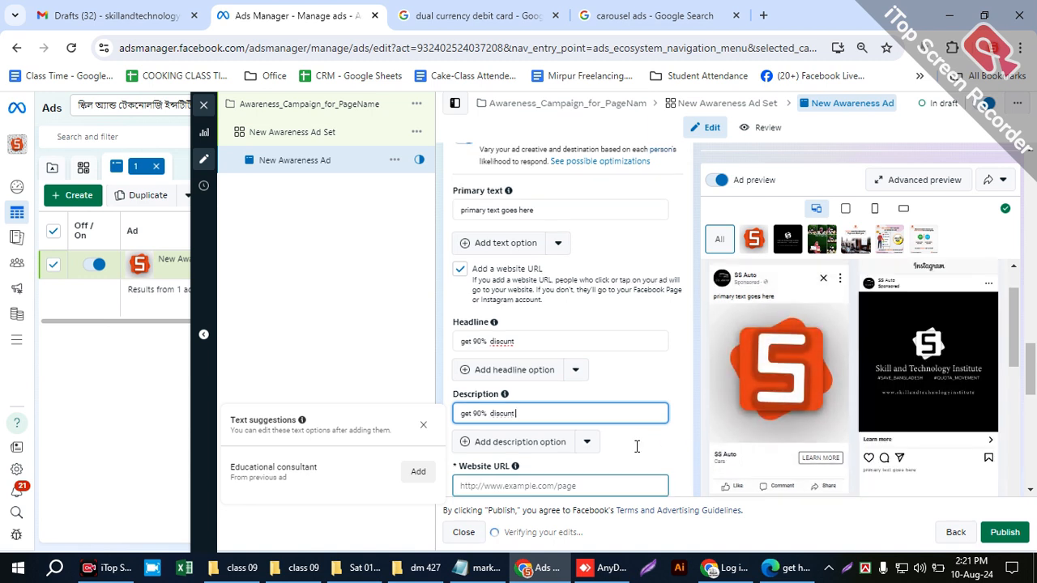
scroll(620, 450, "down", 1)
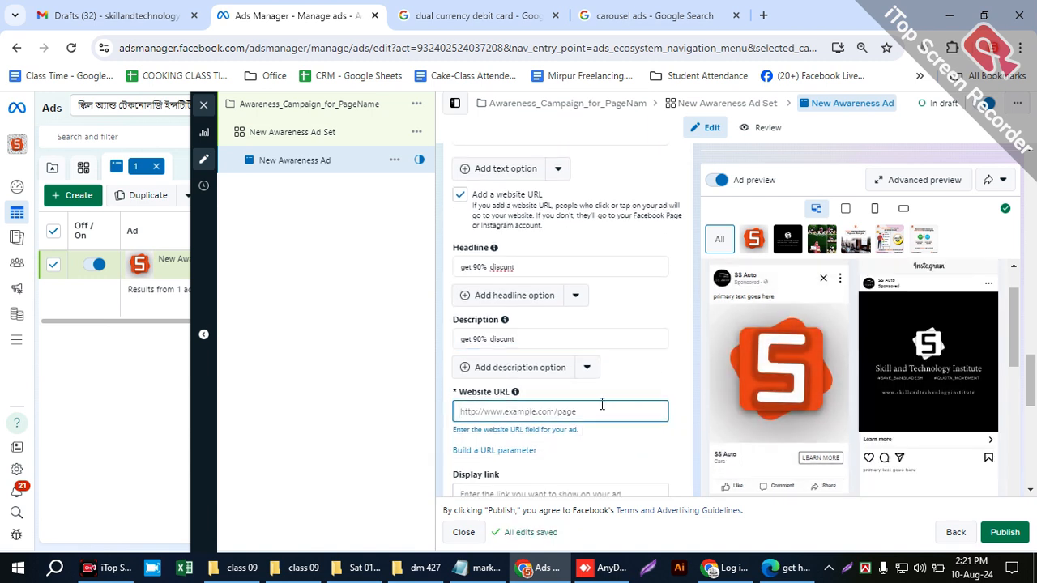
scroll(616, 409, "down", 1)
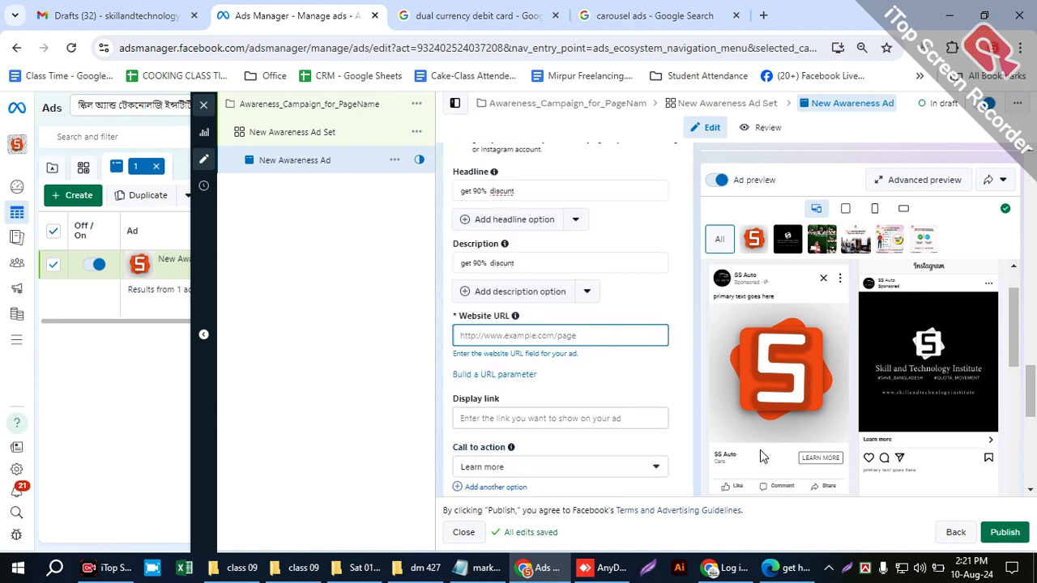
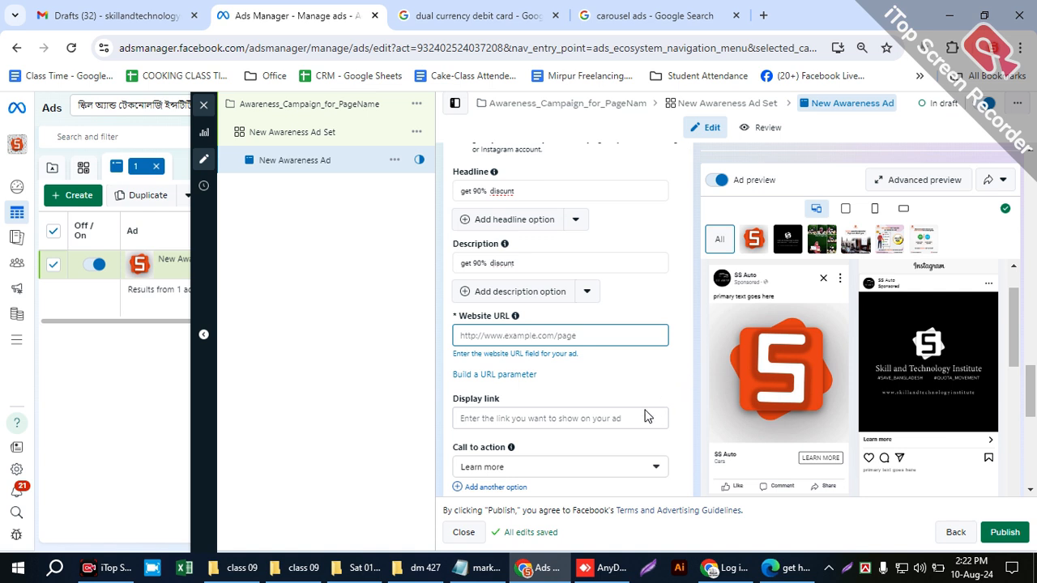
- Set the ad's call to action to Apply now
scroll(615, 402, "down", 2)
left_click(567, 392)
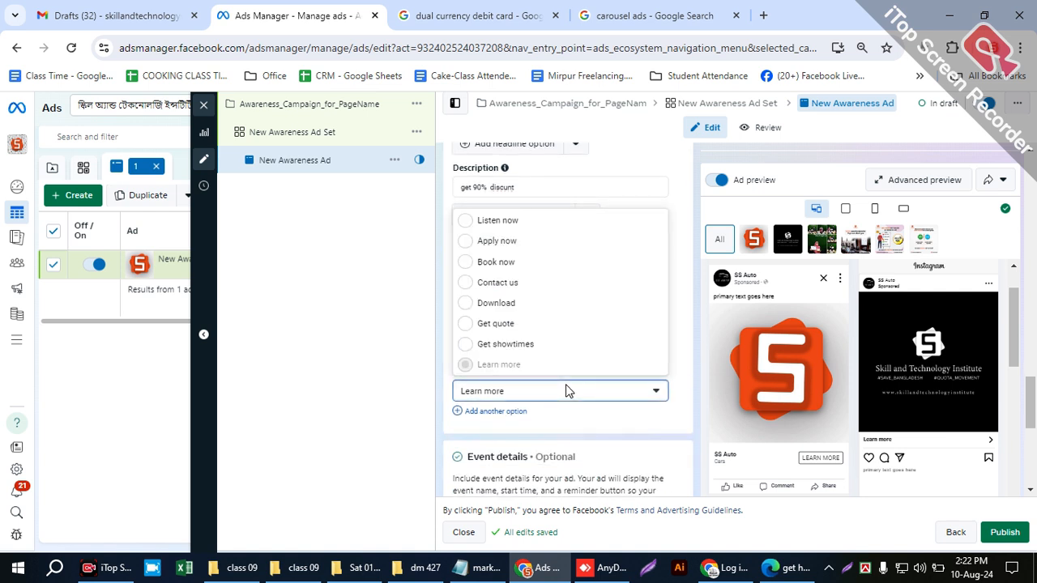
left_click(497, 242)
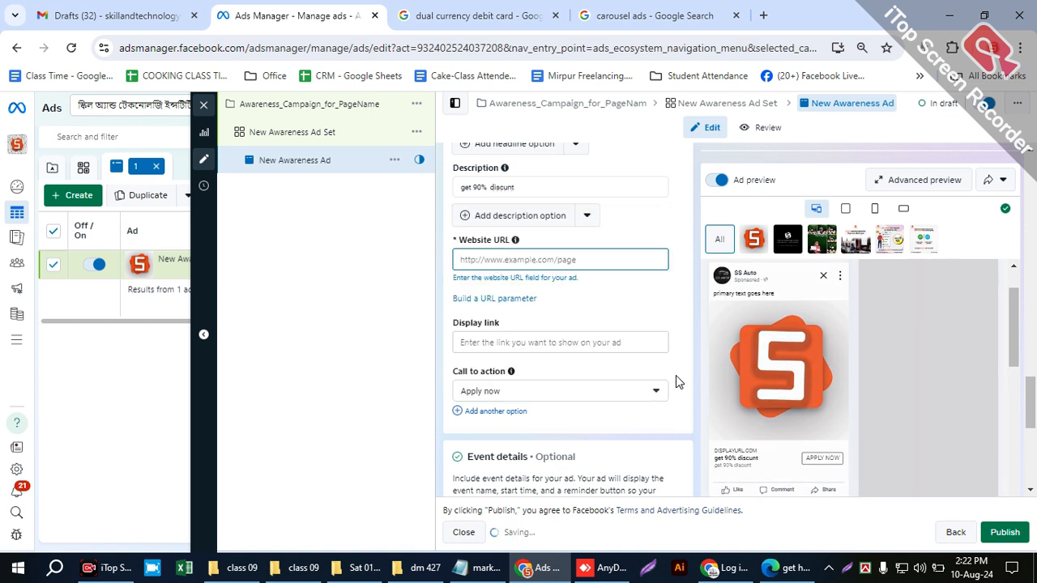
- Look through the available call to action choices for the ad, from Listen now to Watch more
left_click(525, 393)
scroll(492, 289, "down", 5)
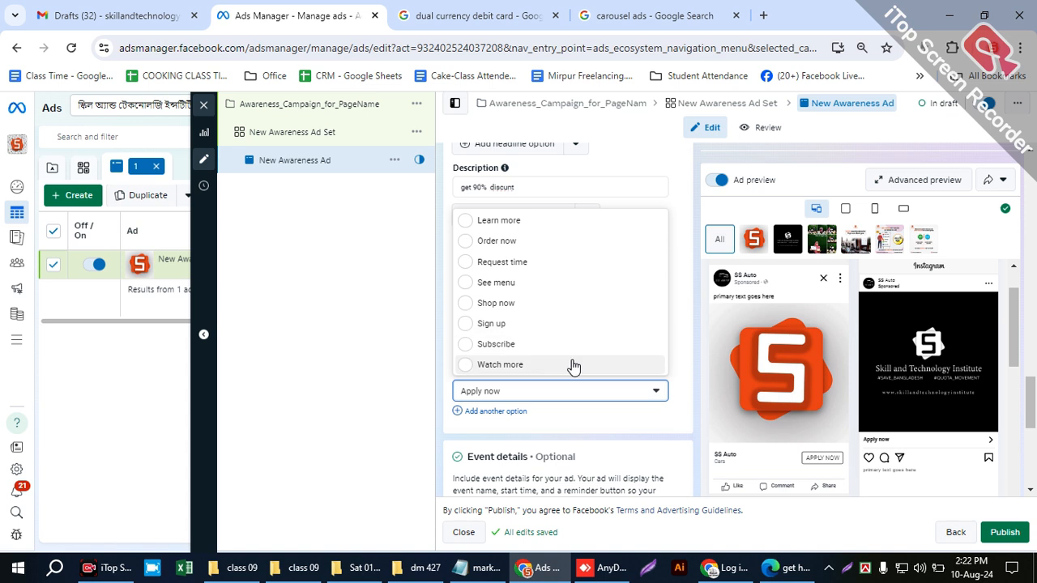
scroll(507, 332, "up", 2)
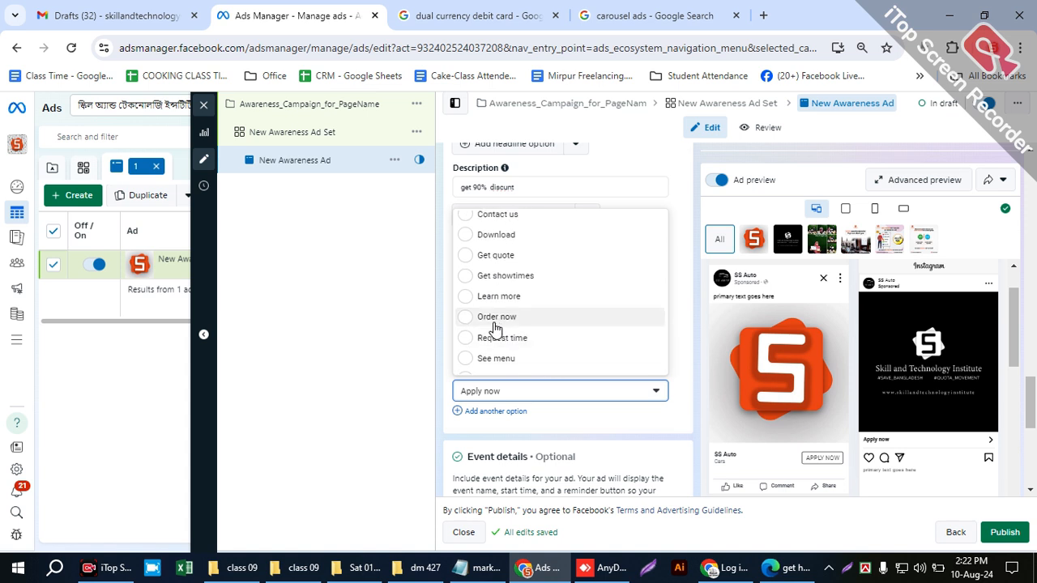
scroll(496, 310, "up", 2)
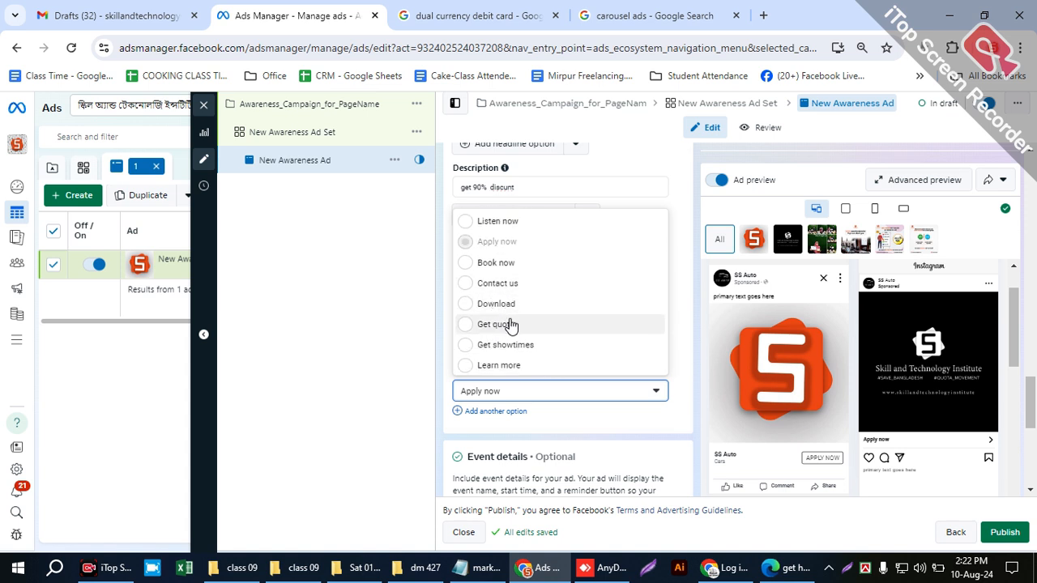
scroll(539, 326, "down", 2)
scroll(536, 328, "down", 2)
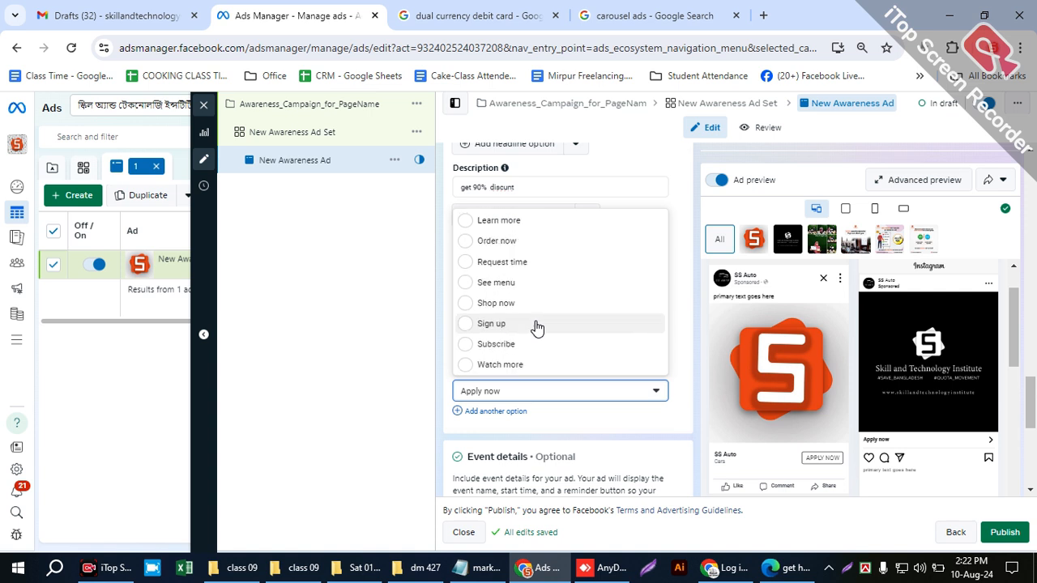
scroll(536, 327, "up", 2)
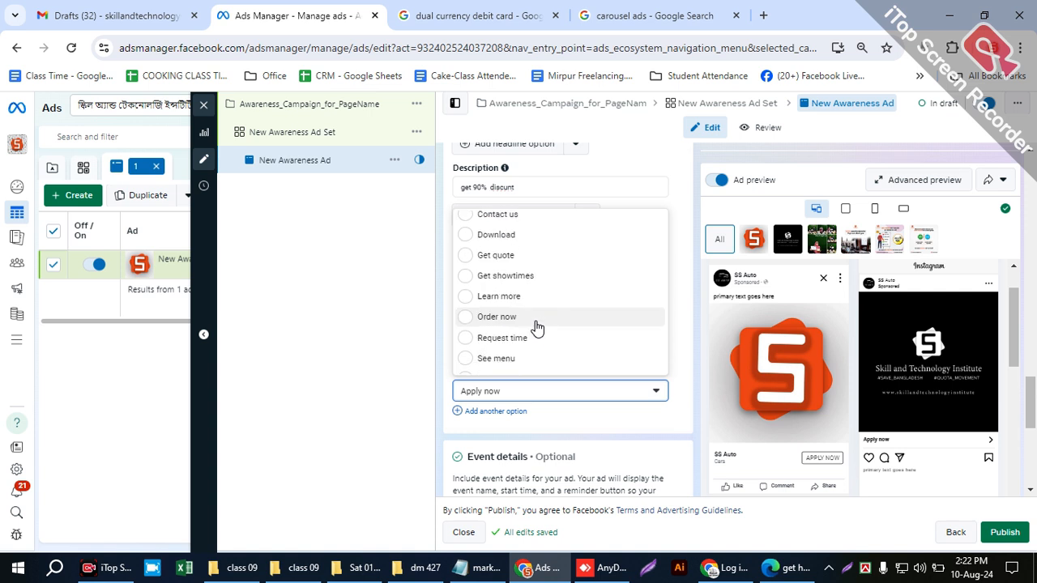
left_click(600, 394)
left_click(595, 394)
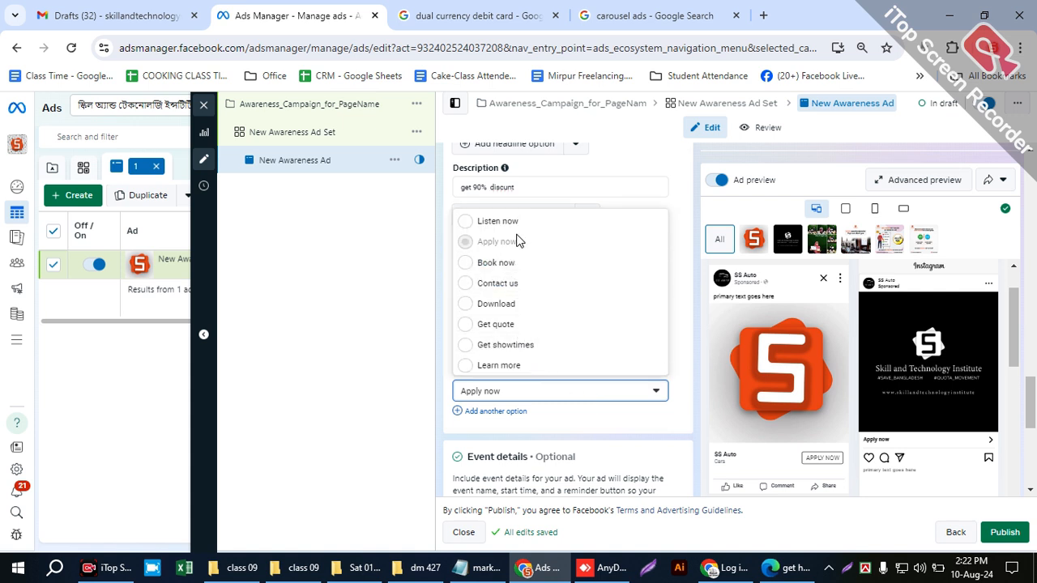
scroll(503, 344, "down", 1)
scroll(503, 344, "down", 1)
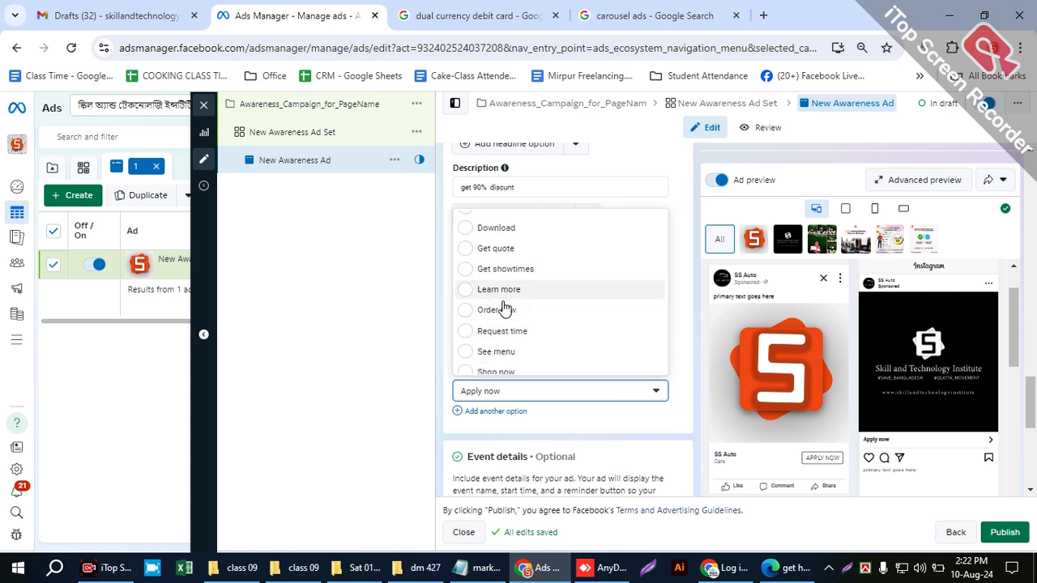
scroll(506, 330, "down", 2)
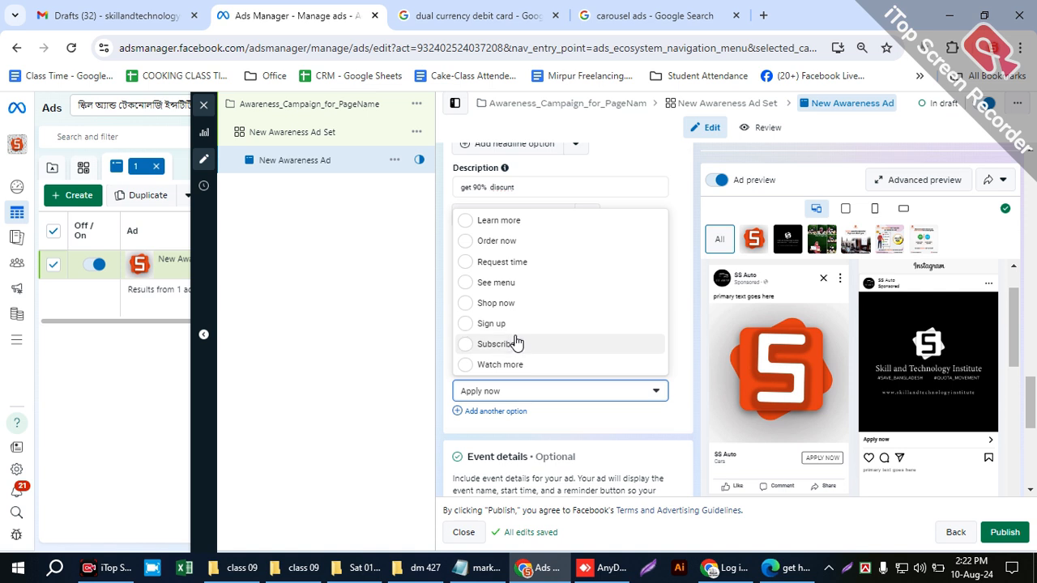
scroll(518, 349, "up", 4)
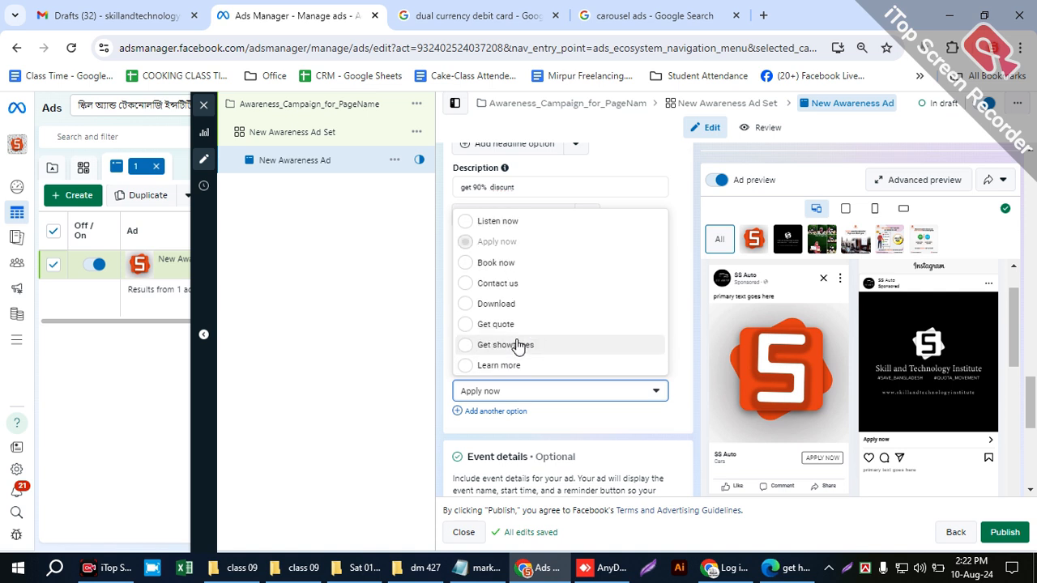
scroll(609, 329, "down", 2)
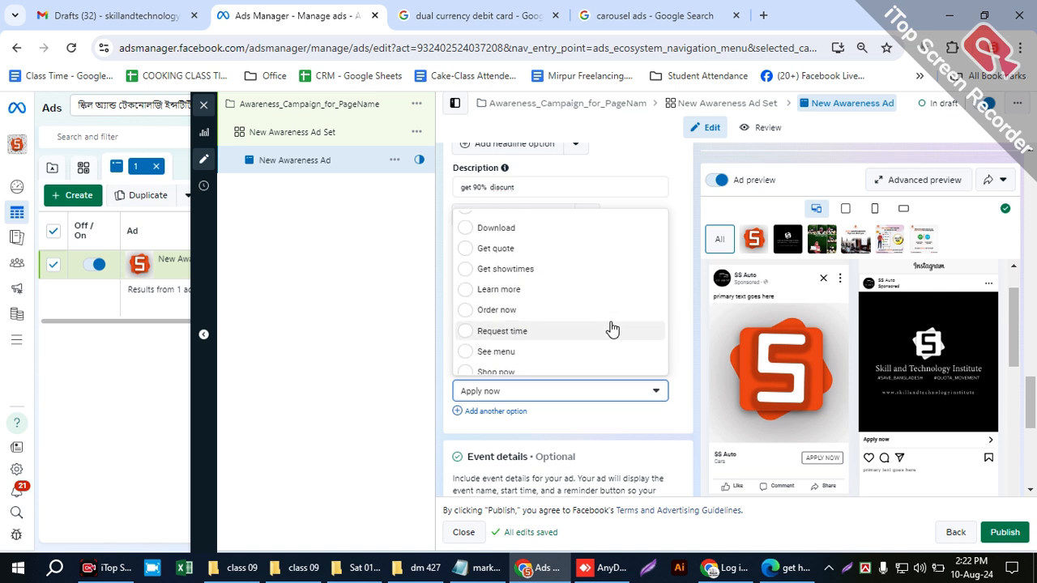
scroll(613, 329, "down", 2)
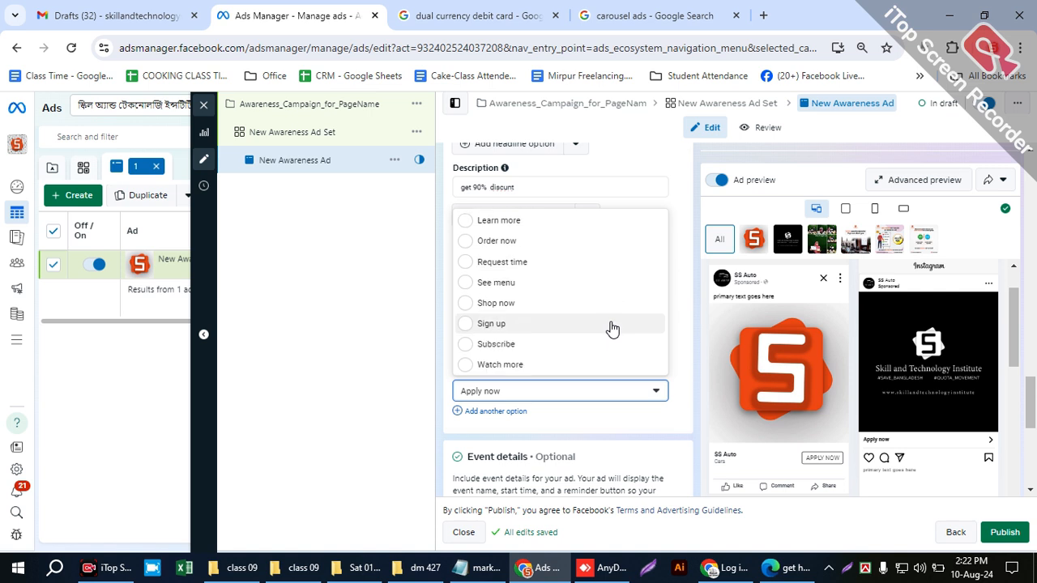
- Change the ad's call to action to Contact us
scroll(560, 359, "up", 3)
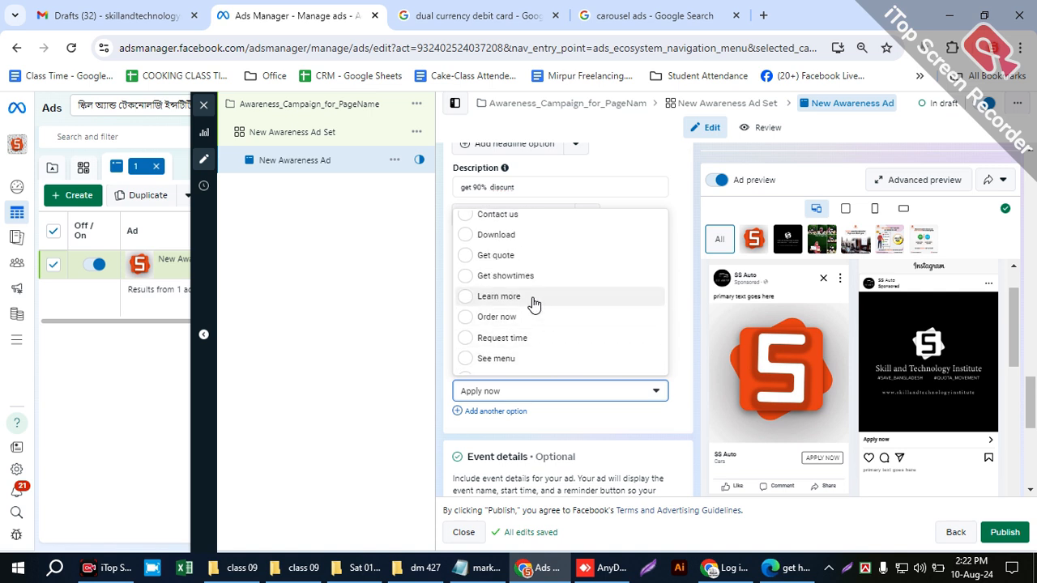
scroll(528, 328, "up", 2)
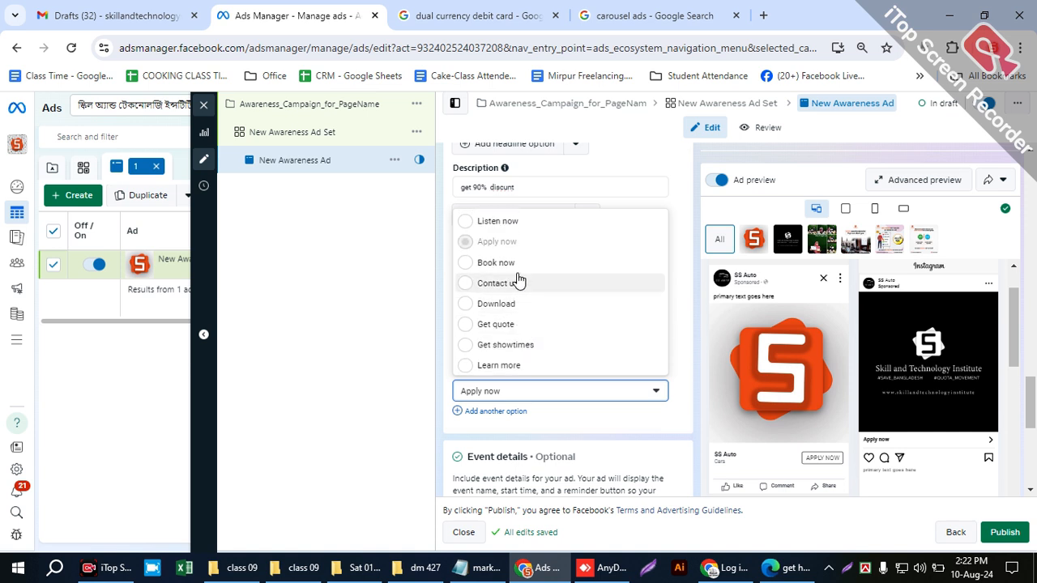
left_click(617, 285)
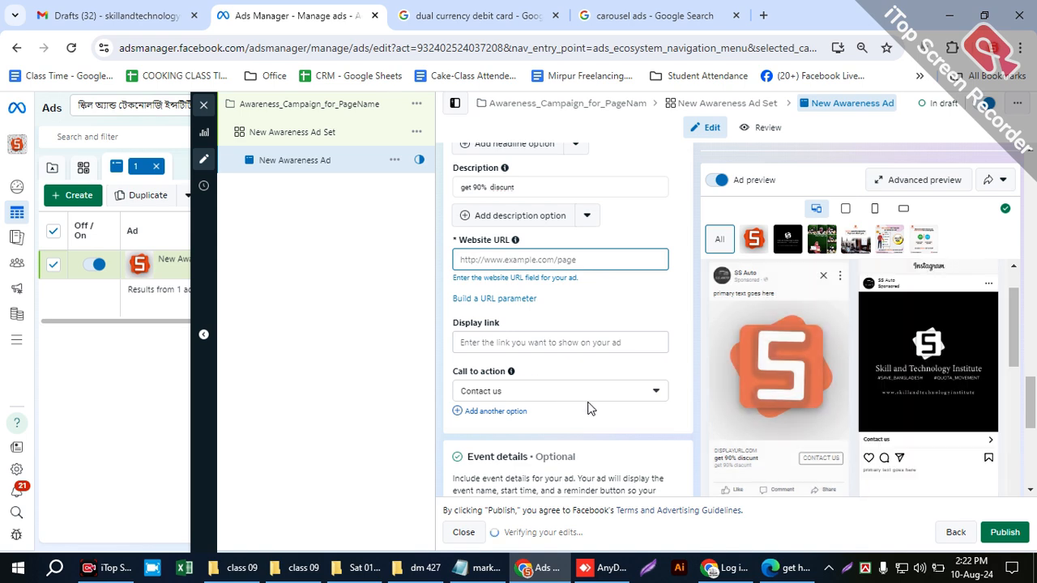
- Go to the ad's Tracking section and highlight the Website events and App events entries
scroll(589, 406, "down", 4)
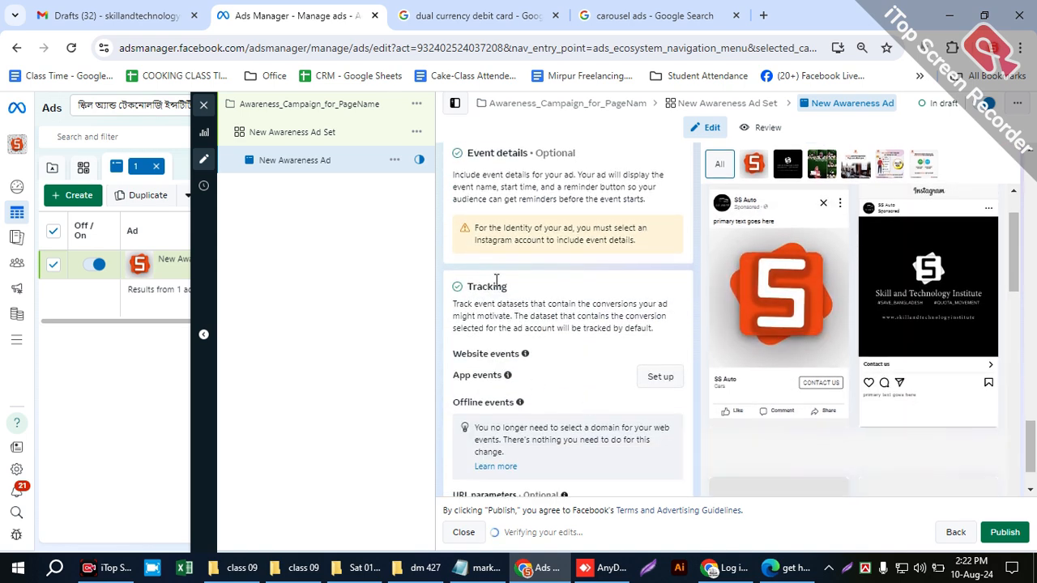
left_click_drag(475, 275, 469, 284)
left_click_drag(522, 357, 452, 356)
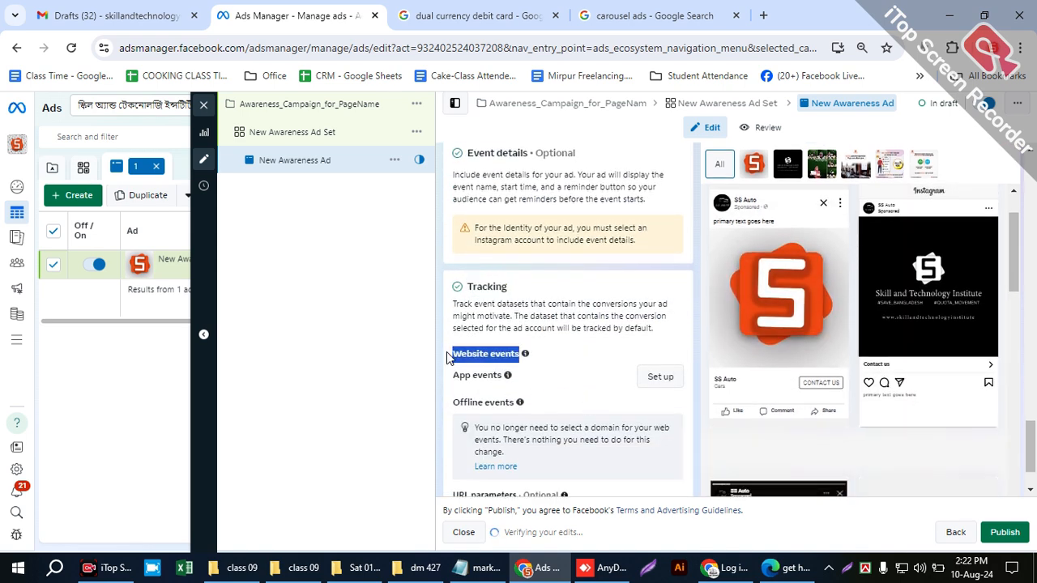
left_click_drag(526, 379, 436, 346)
left_click(437, 328)
left_click(437, 345)
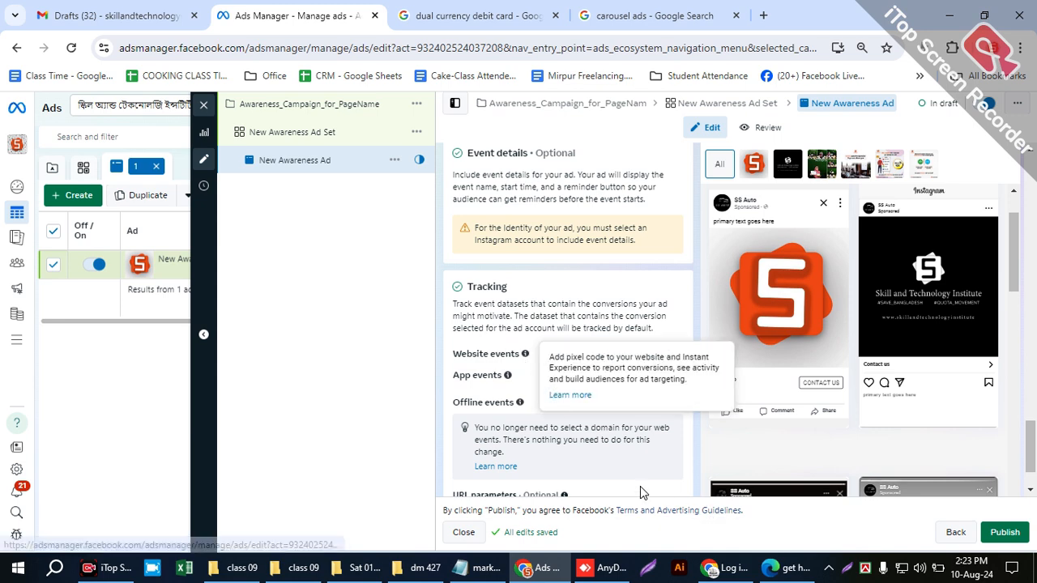
- Look over the ad's Facebook and Instagram previews and the optional URL parameters field
scroll(641, 483, "down", 1)
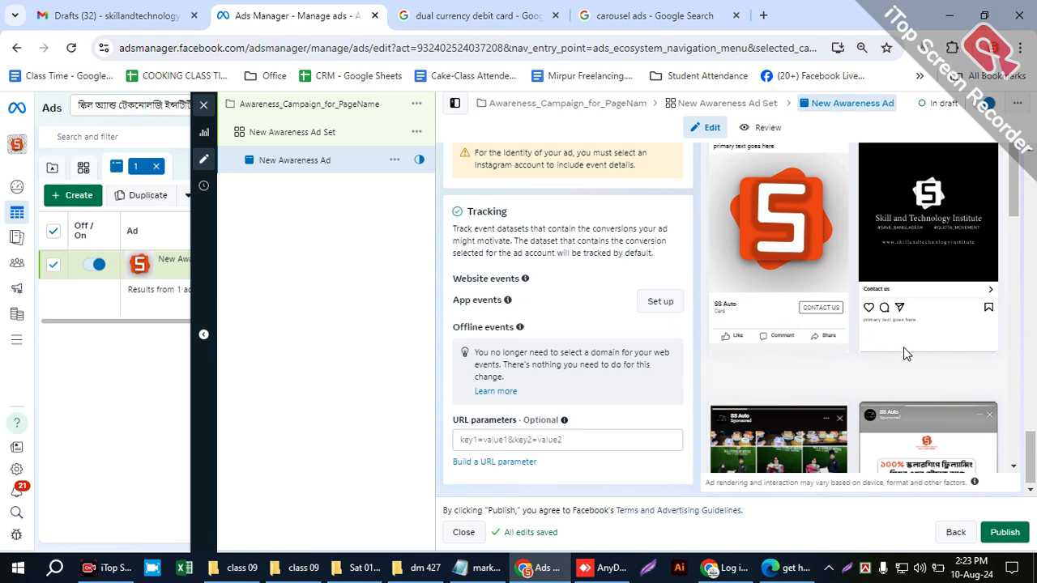
scroll(892, 275, "down", 3)
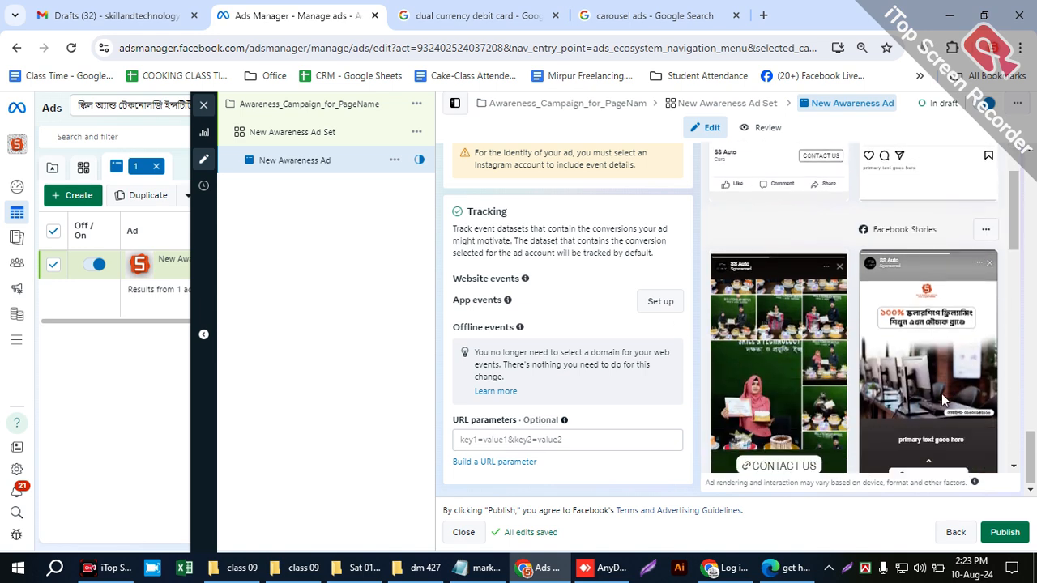
scroll(878, 247, "up", 6)
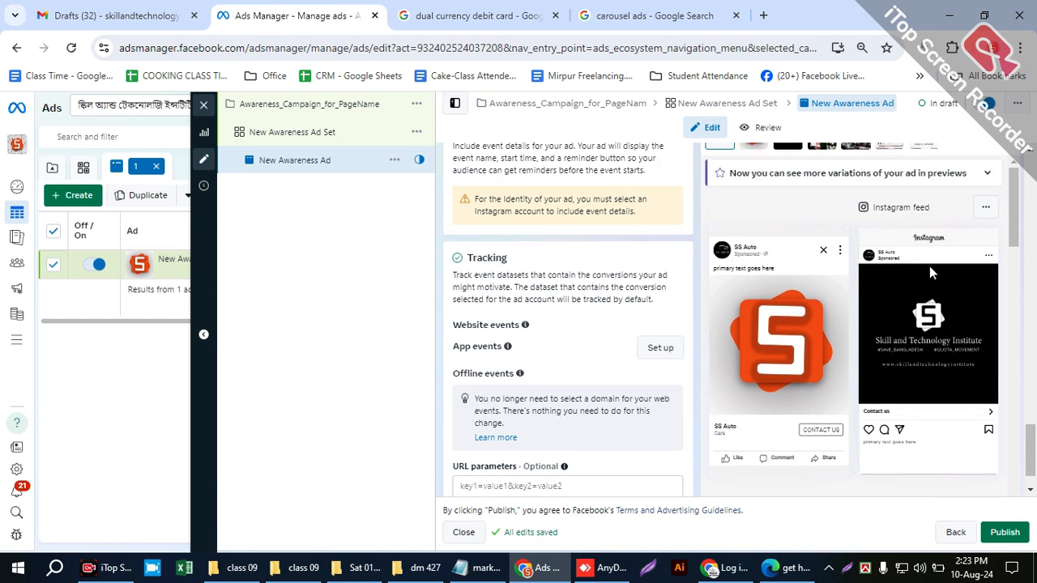
scroll(543, 361, "down", 3)
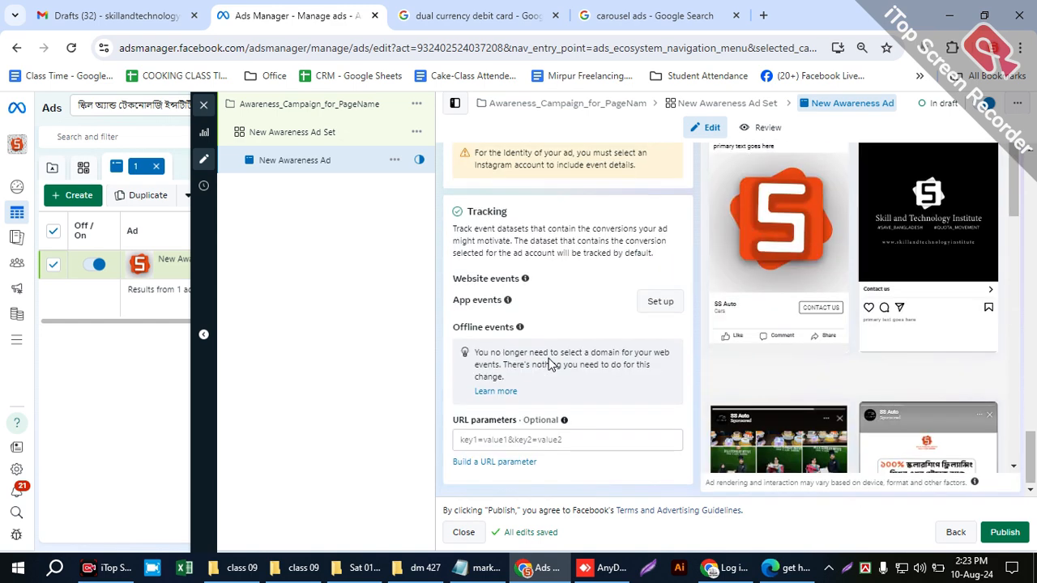
left_click(590, 438)
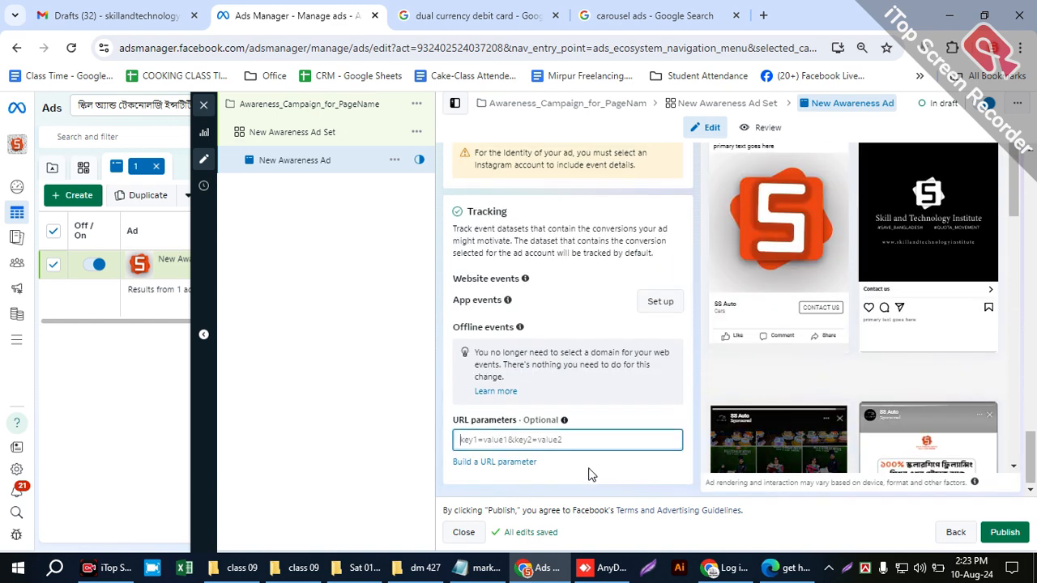
mouse_move(516, 421)
left_mouse_down()
mouse_move(482, 420)
mouse_move(501, 411)
left_mouse_up()
left_click(618, 412)
- Go back through the ad's media and format settings to the Ad name section
scroll(604, 426, "up", 2)
scroll(589, 460, "up", 10)
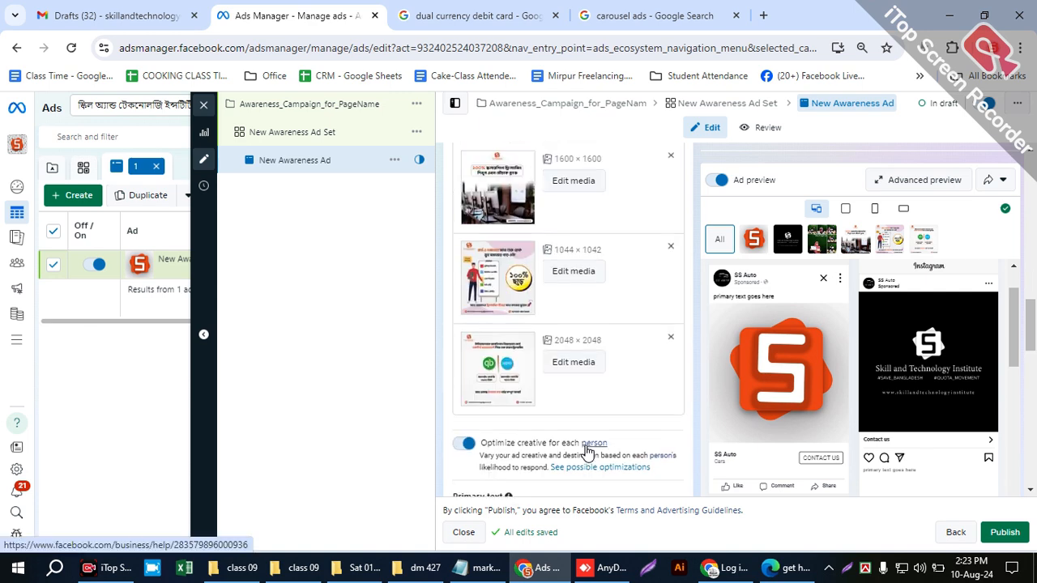
scroll(579, 394, "up", 8)
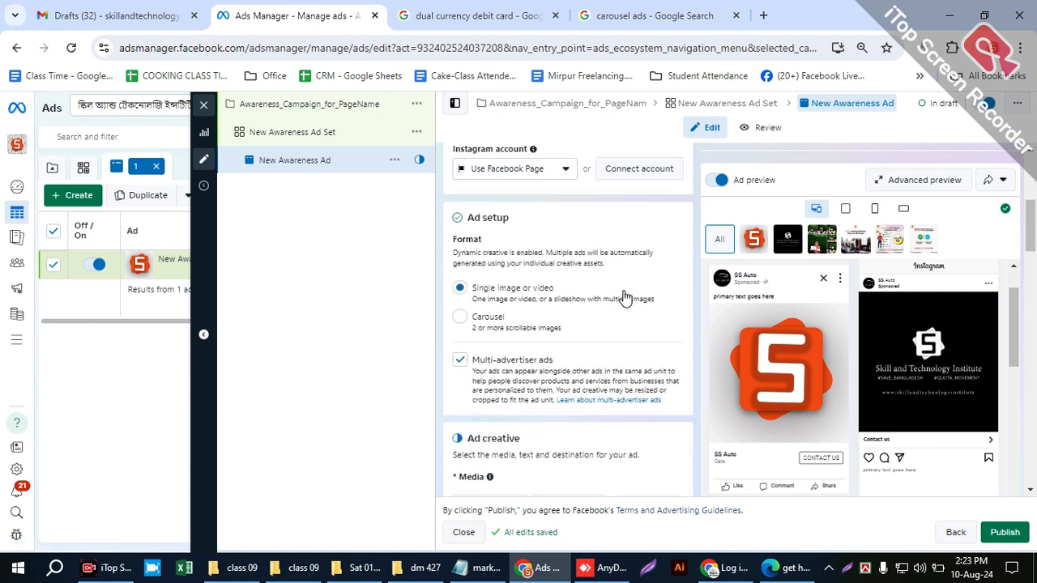
scroll(625, 296, "up", 4)
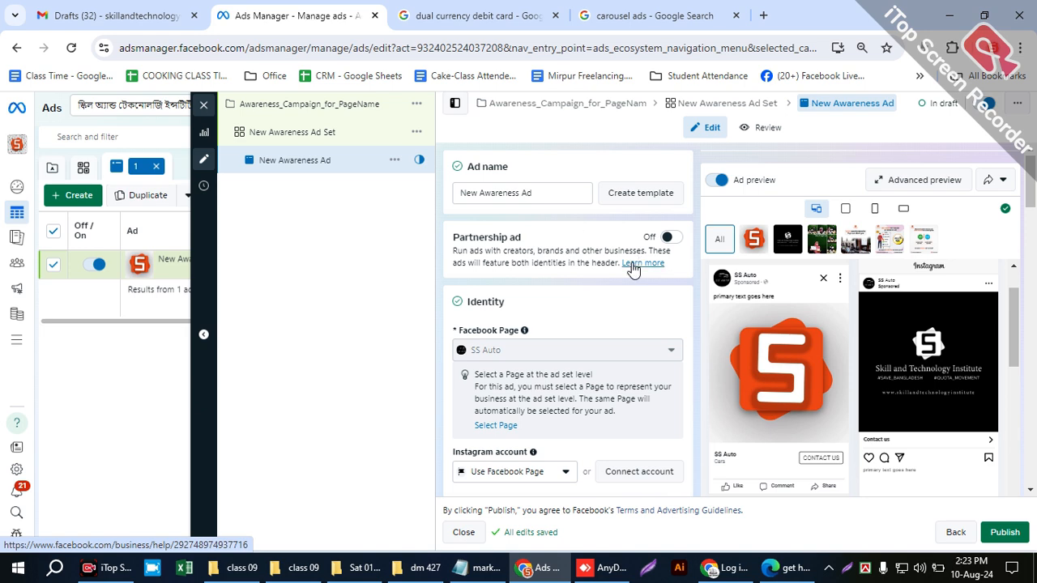
- Switch to the marketing plan in Notepad, highlight parts of the funnel strategy's campaign types, and return to Ads Manager
left_click(470, 578)
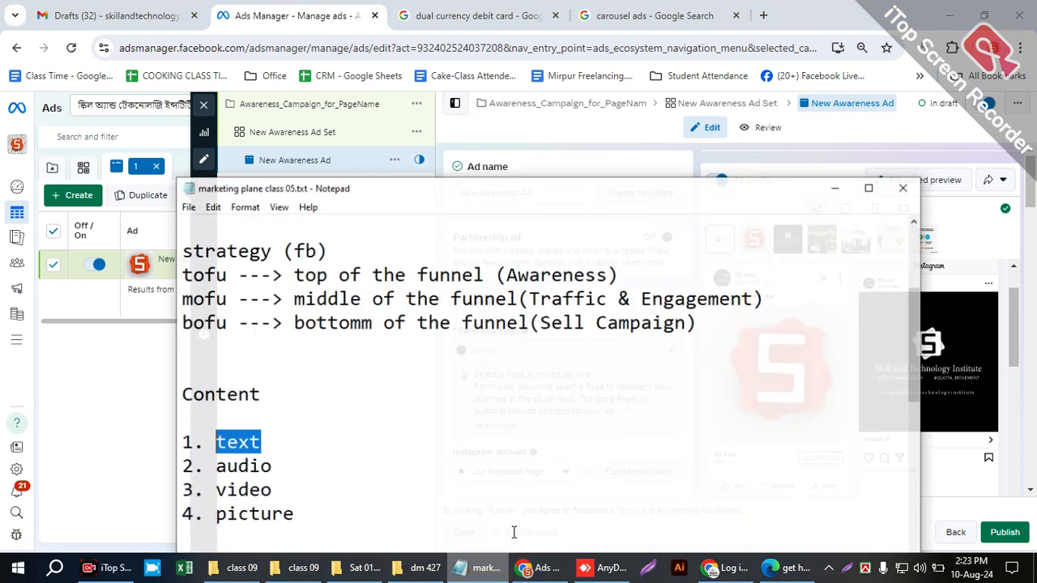
left_click_drag(619, 267, 677, 293)
left_click_drag(574, 317, 677, 317)
left_click(840, 183)
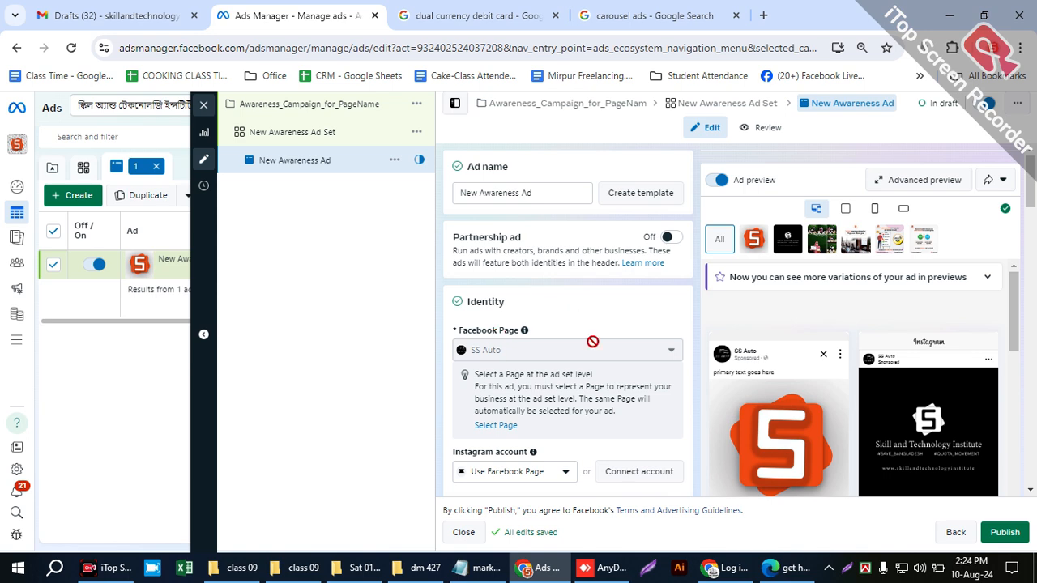
- Review the whole ad form from Identity through media to Tracking, and return to Ad name
scroll(657, 376, "down", 3)
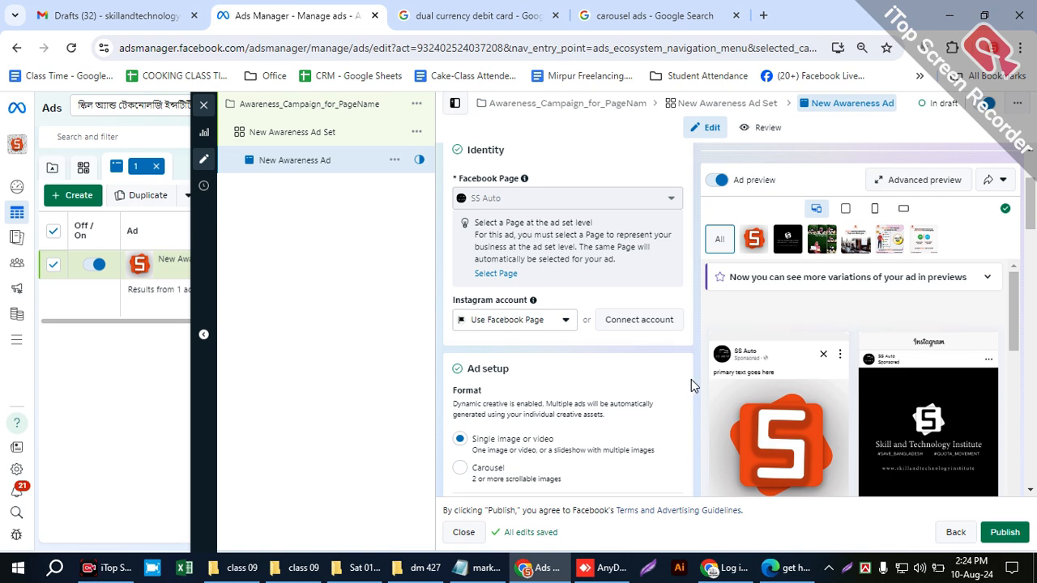
scroll(691, 379, "down", 10)
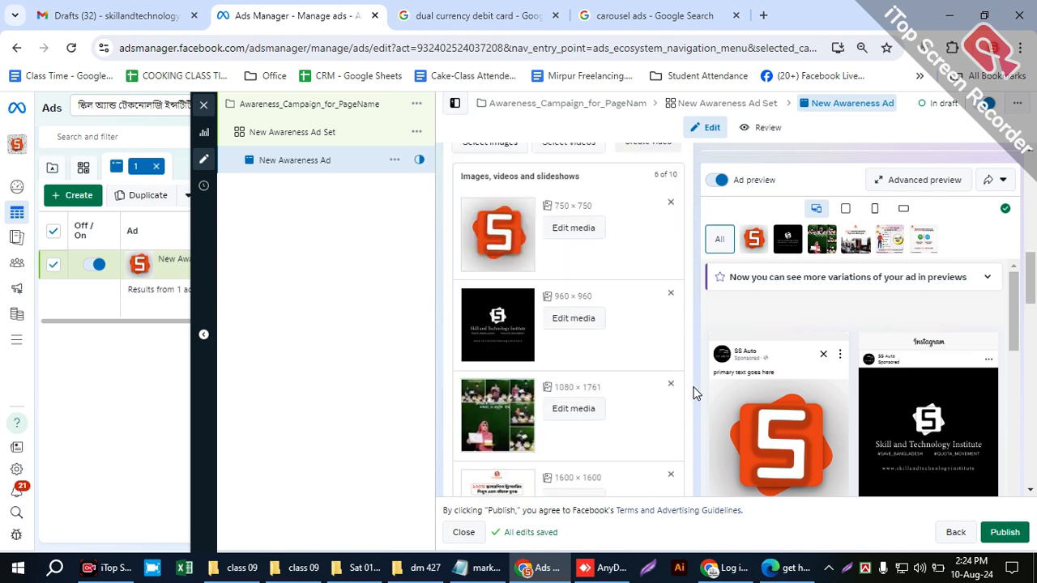
scroll(693, 393, "down", 15)
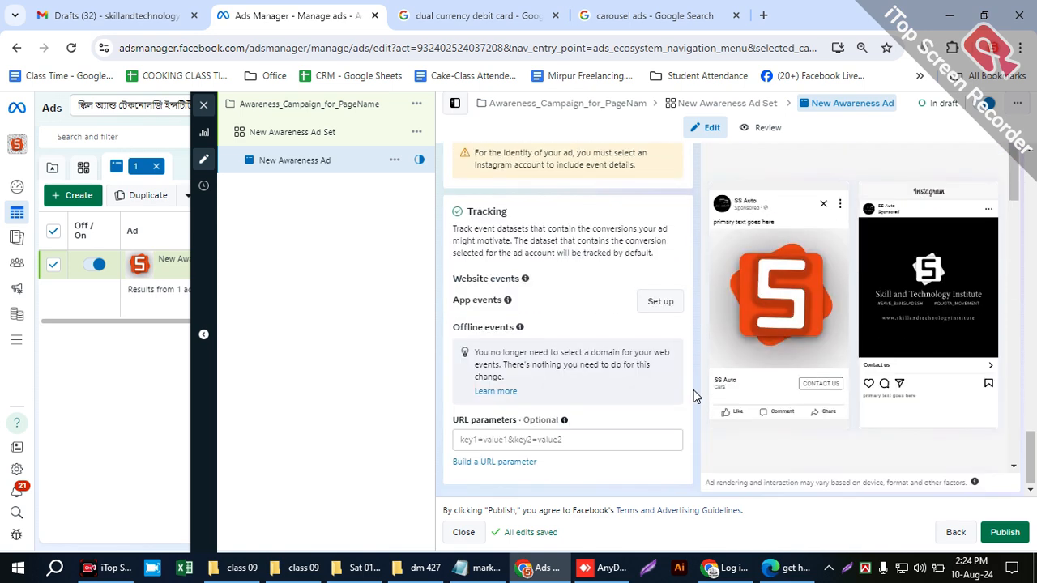
scroll(693, 395, "up", 15)
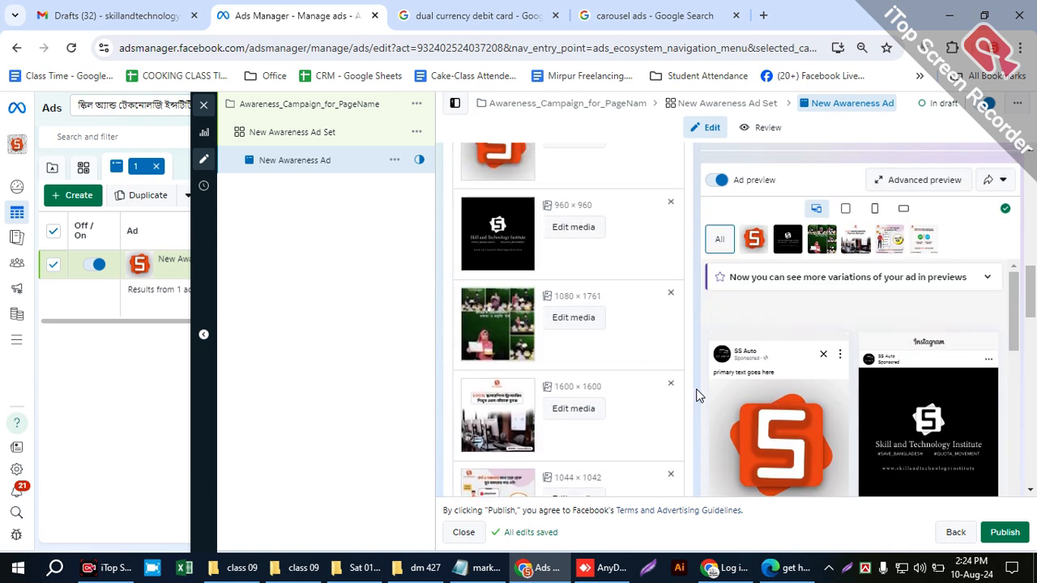
scroll(691, 398, "up", 10)
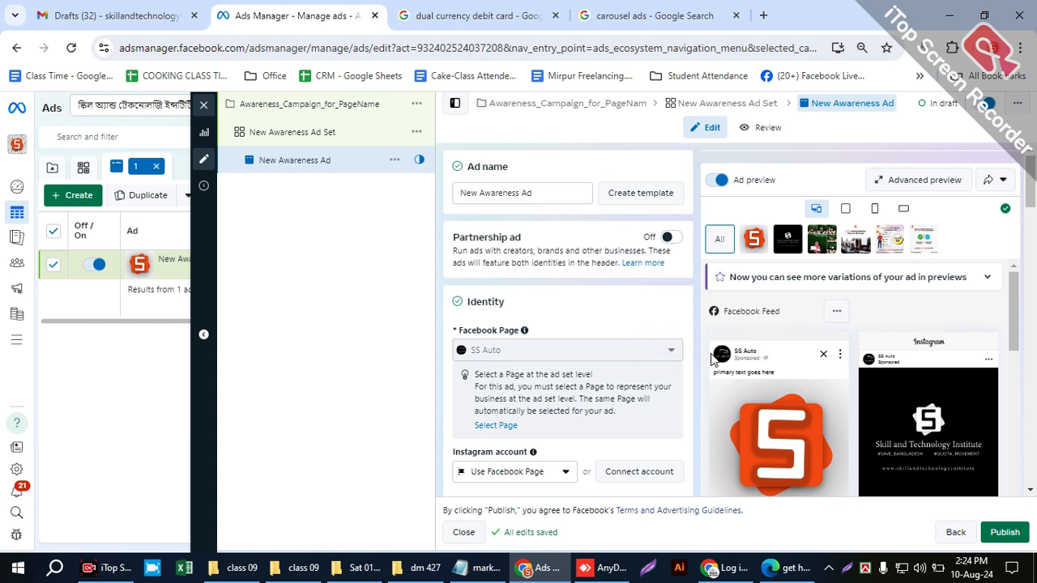
scroll(713, 365, "down", 1)
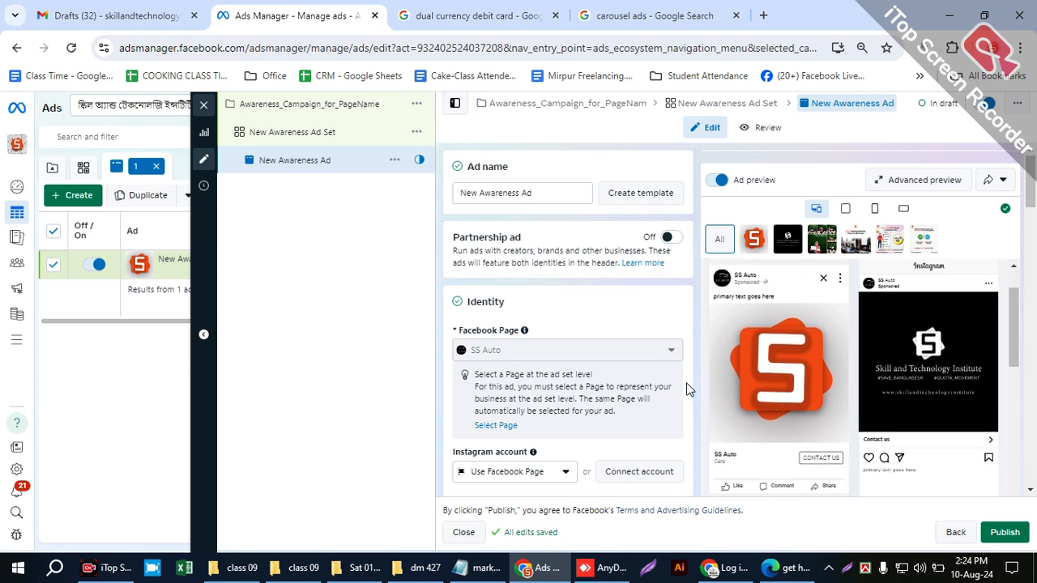
- Open the New Awareness Ad Set and expand the optional audience suggestion under Advantage+ audience
scroll(687, 390, "down", 1)
scroll(686, 391, "down", 15)
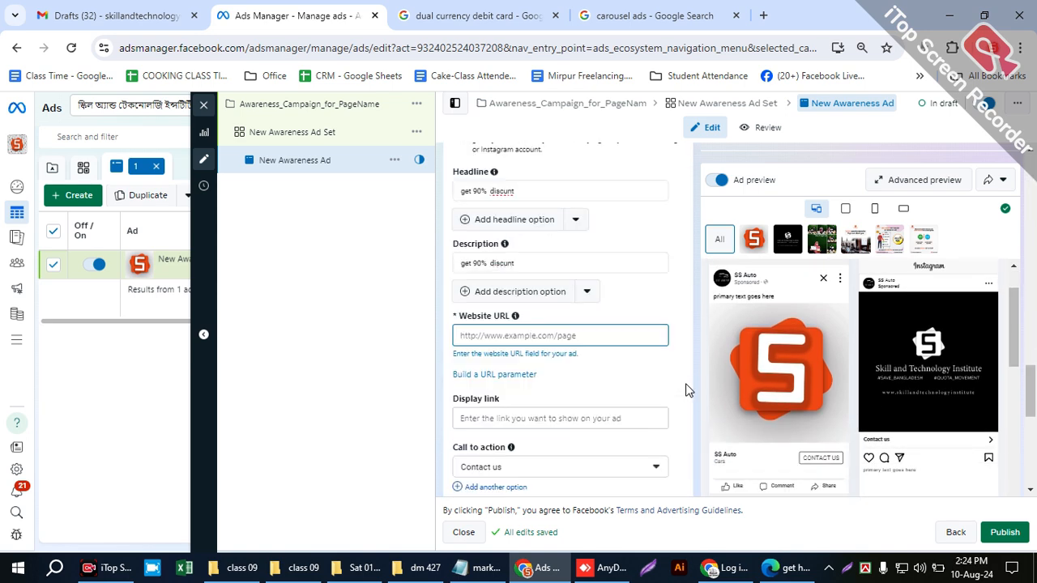
scroll(620, 405, "up", 2)
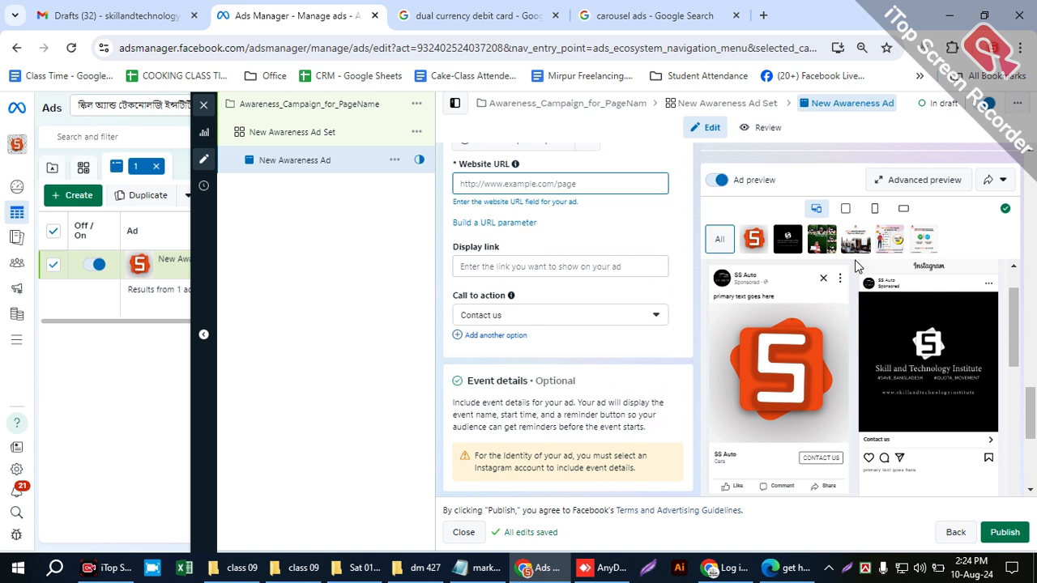
left_click(278, 142)
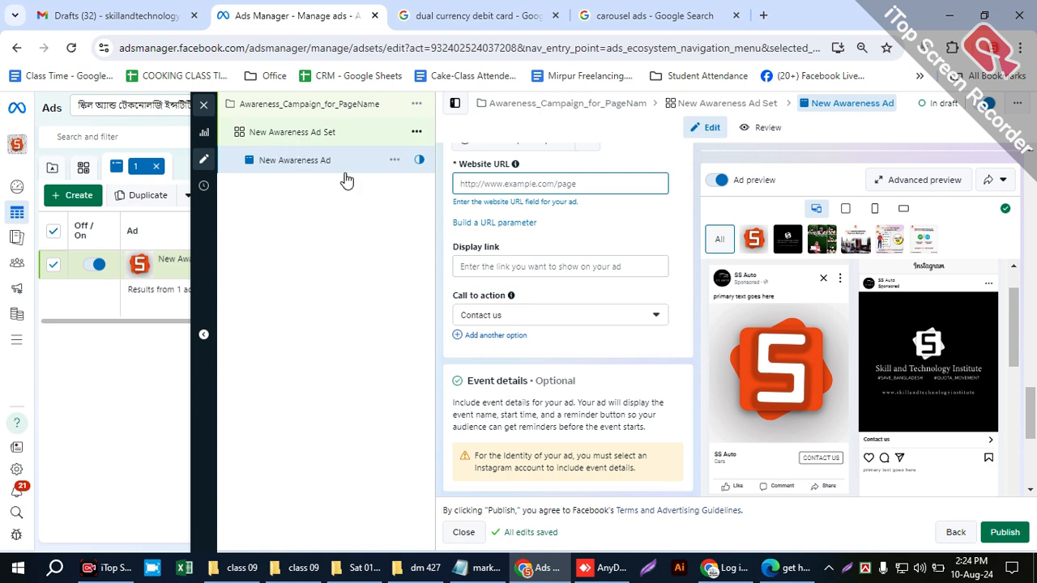
scroll(592, 365, "down", 15)
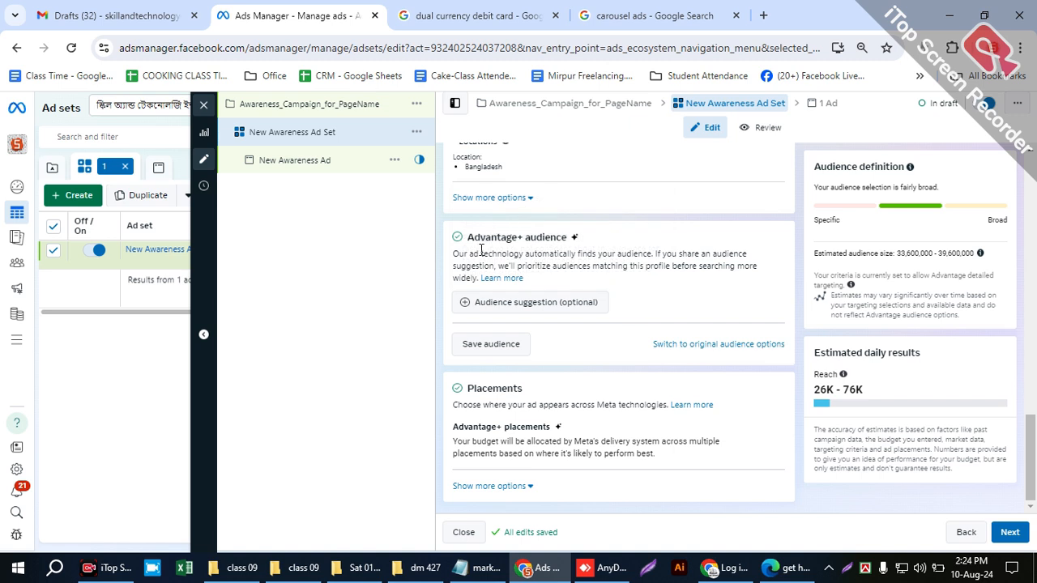
left_click(564, 304)
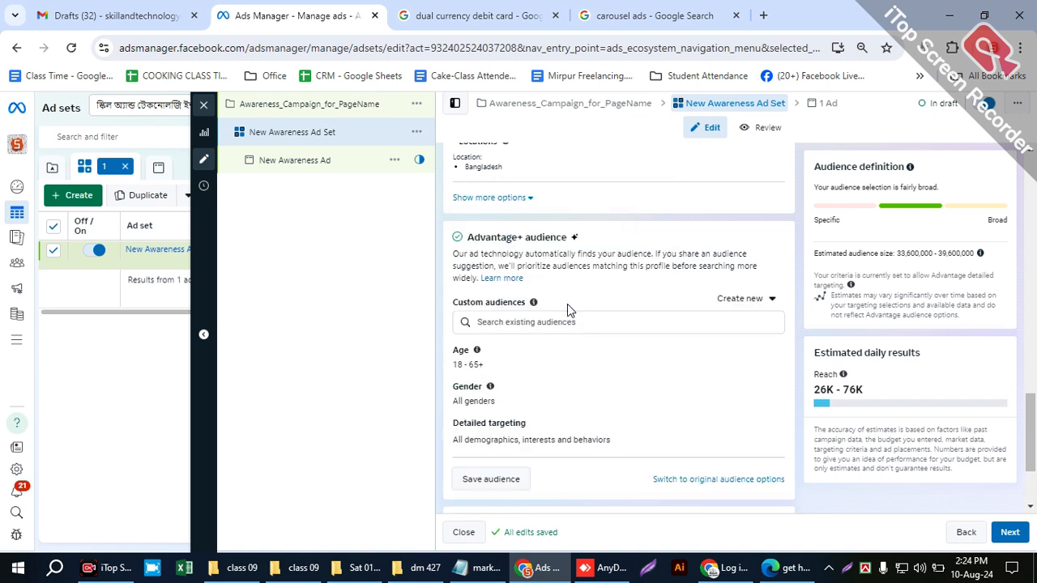
- Look over the ad set's Advantage+ audience settings and Placements section, highlighting the headings and the audience fields
scroll(567, 316, "down", 2)
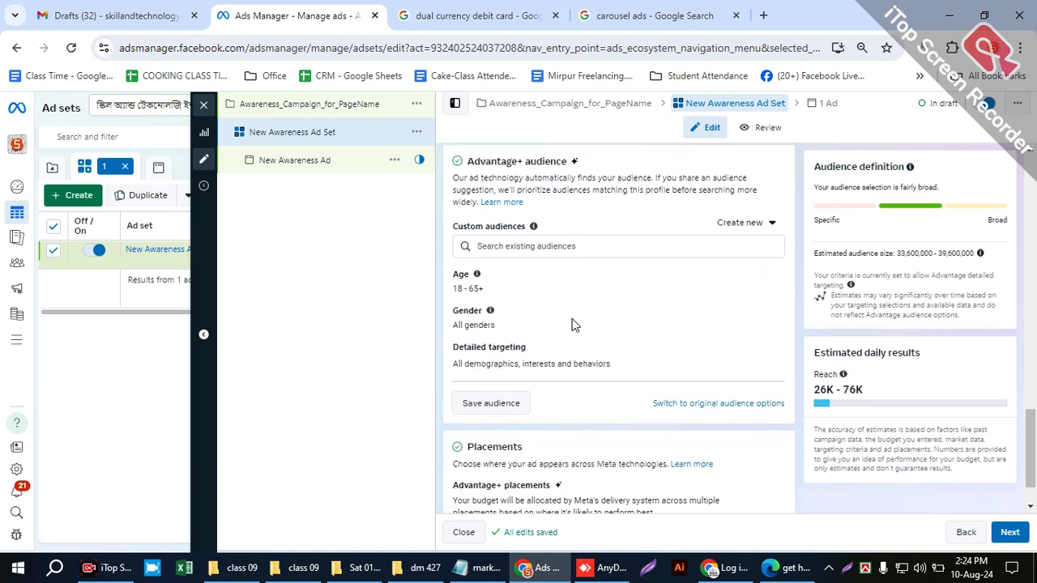
scroll(596, 330, "up", 3)
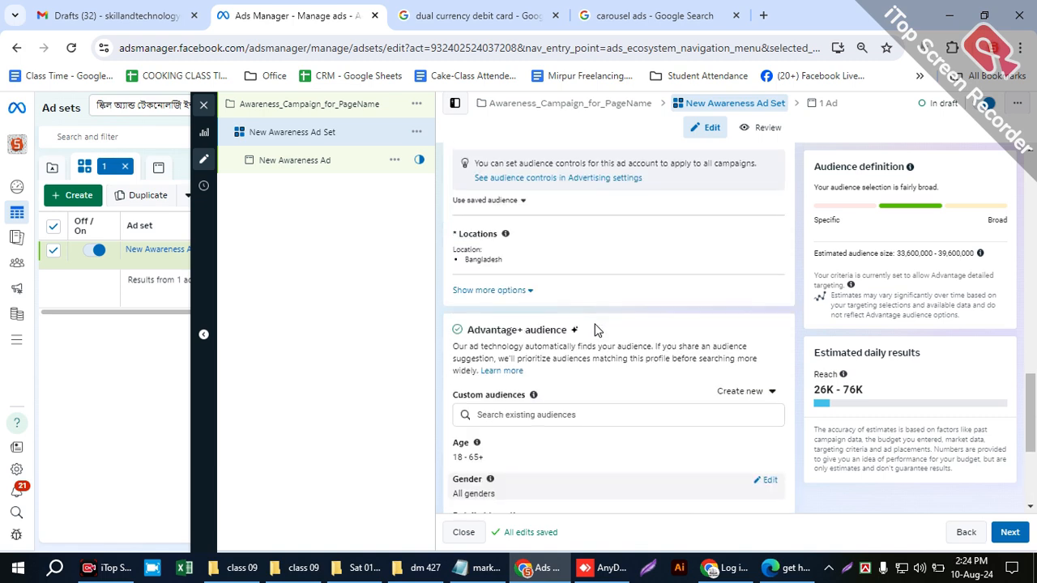
left_click_drag(496, 323, 571, 331)
left_click(504, 326)
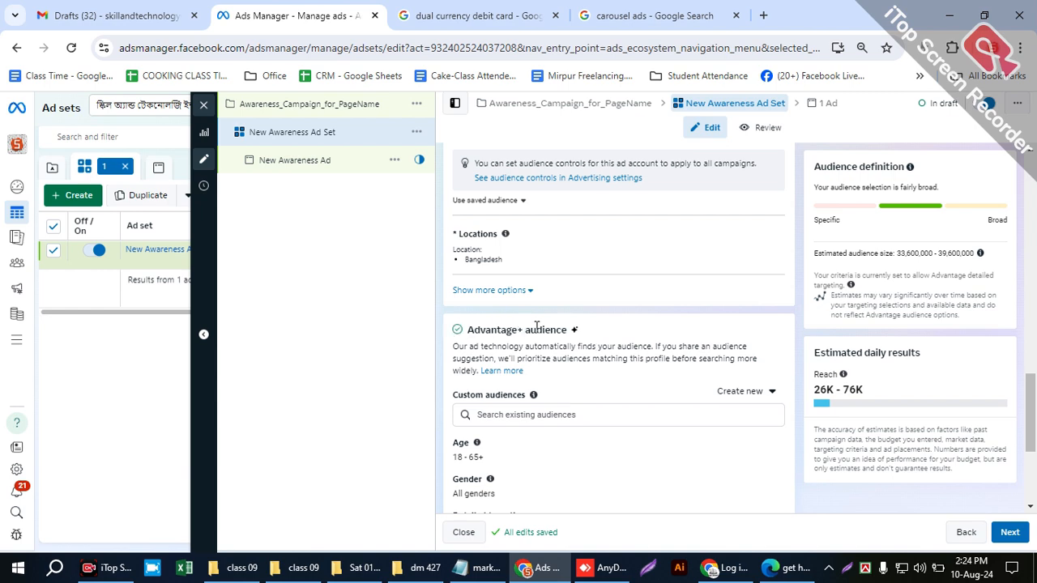
scroll(625, 344, "down", 3)
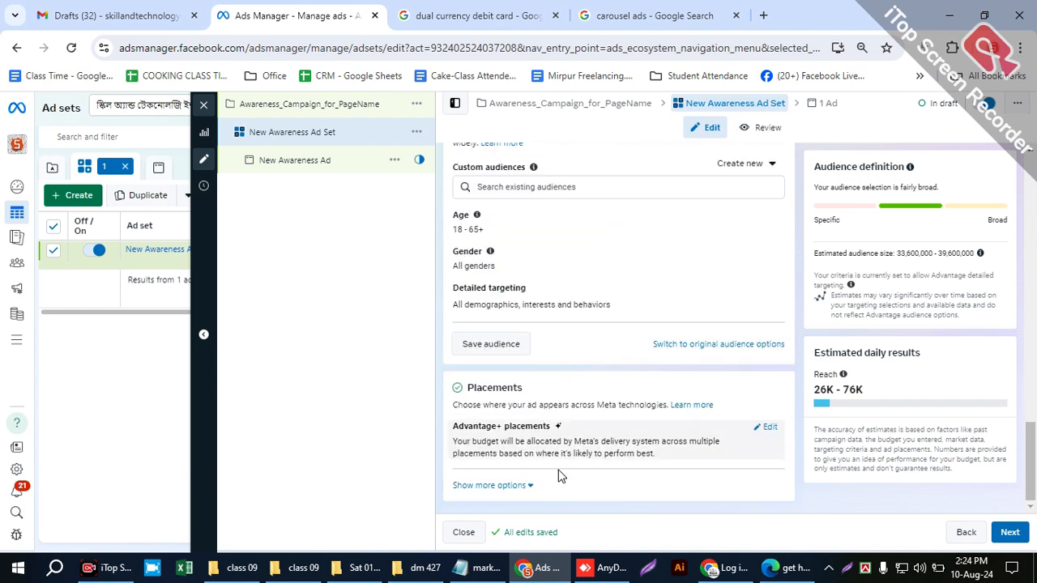
double_click(467, 387)
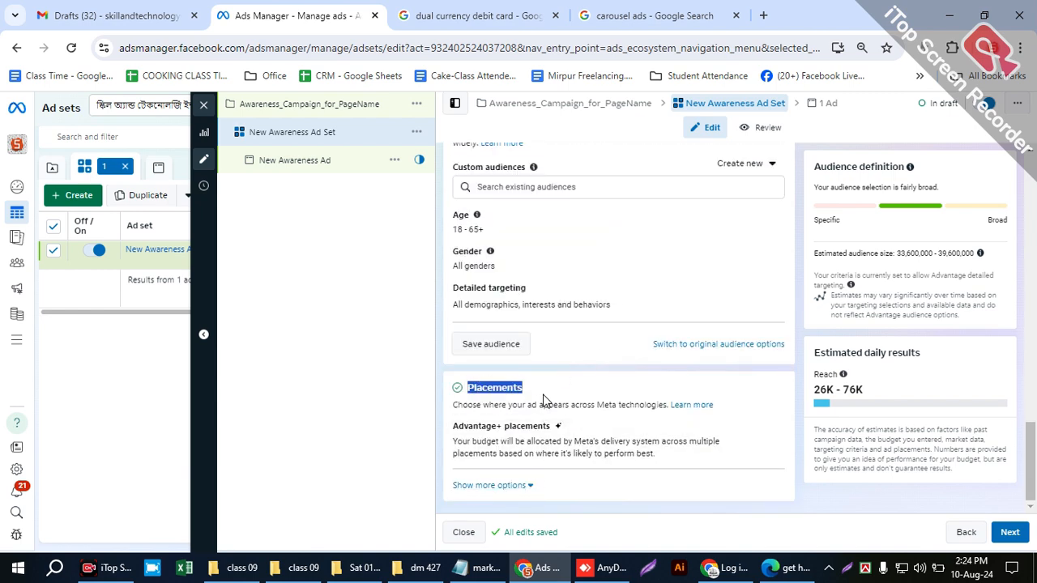
left_click(596, 392)
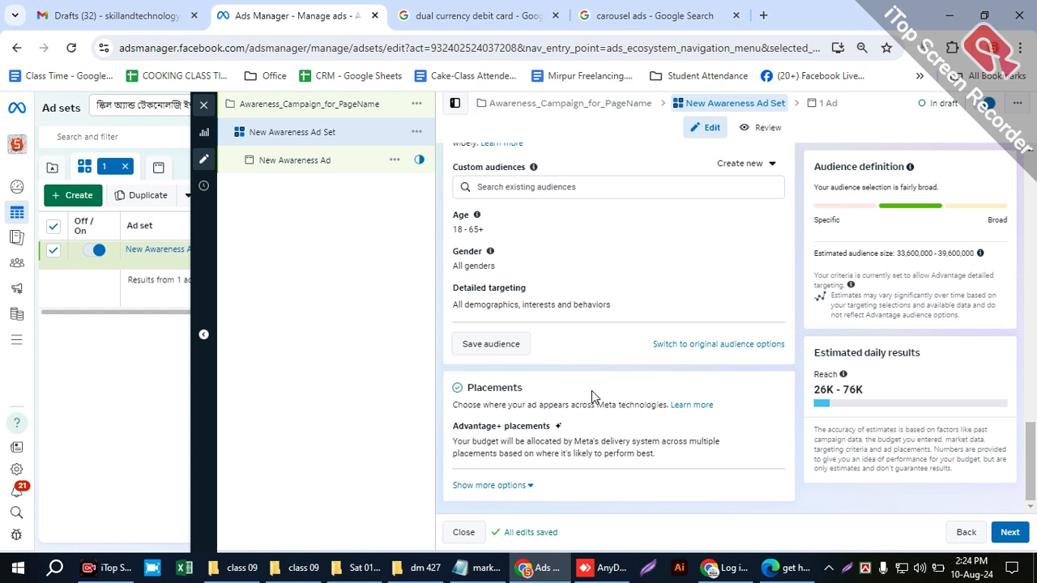
scroll(592, 391, "up", 1)
left_click_drag(474, 177, 607, 190)
left_click(607, 188)
scroll(611, 341, "up", 1)
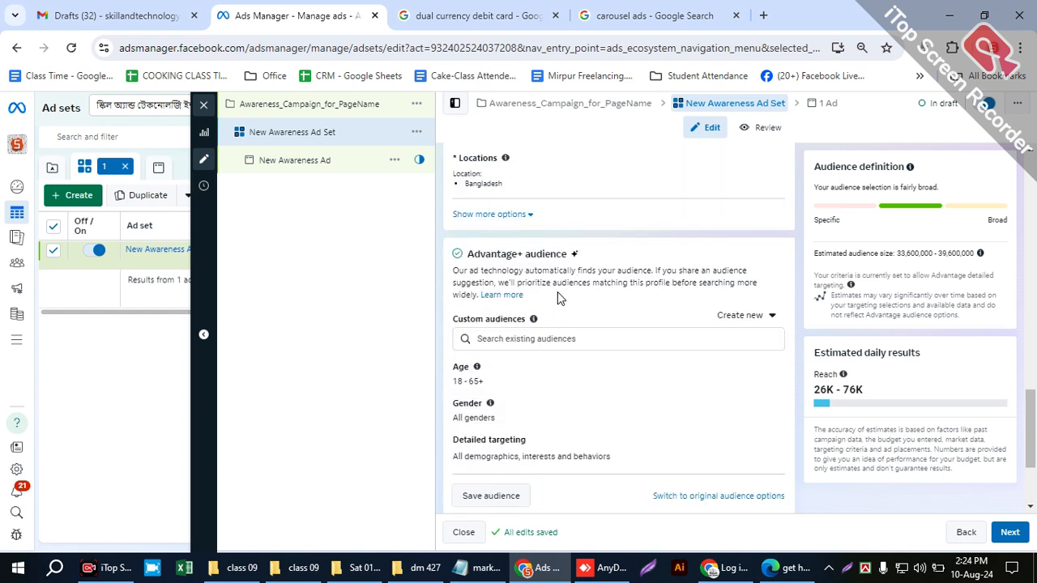
left_click_drag(460, 248, 620, 453)
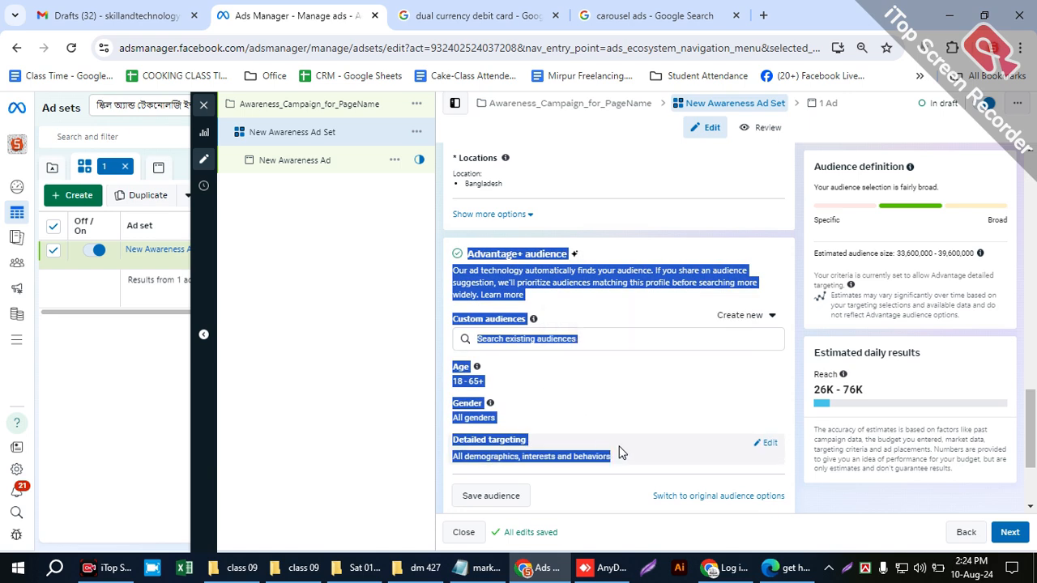
left_click(435, 291)
scroll(580, 243, "down", 1)
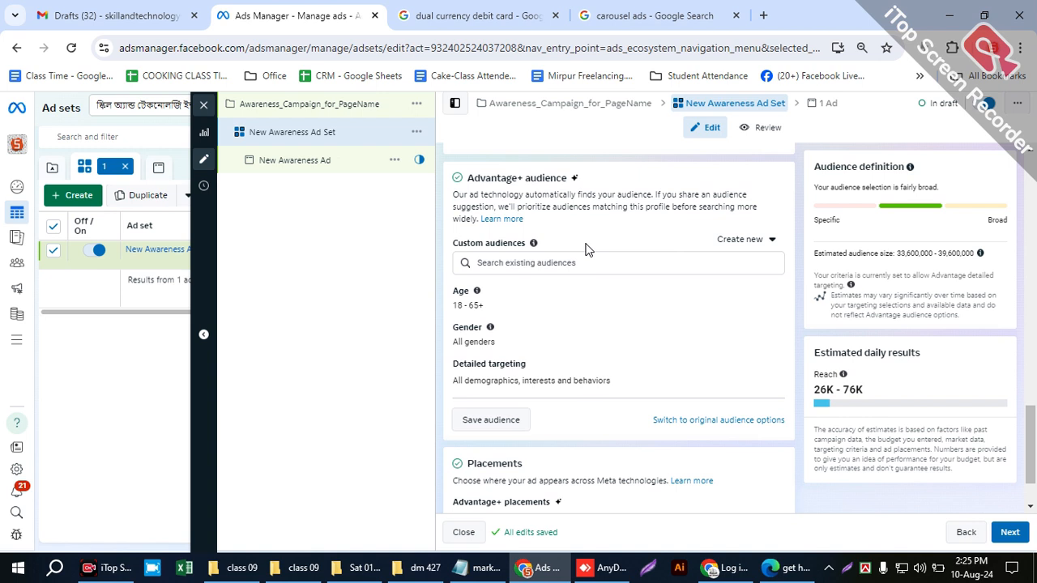
- Check the choices for creating a new custom audience and the extra placement options on brand safety, and collapse them again
scroll(551, 325, "down", 1)
scroll(518, 291, "up", 1)
left_click(766, 241)
left_click(768, 246)
scroll(544, 350, "down", 1)
scroll(543, 351, "down", 1)
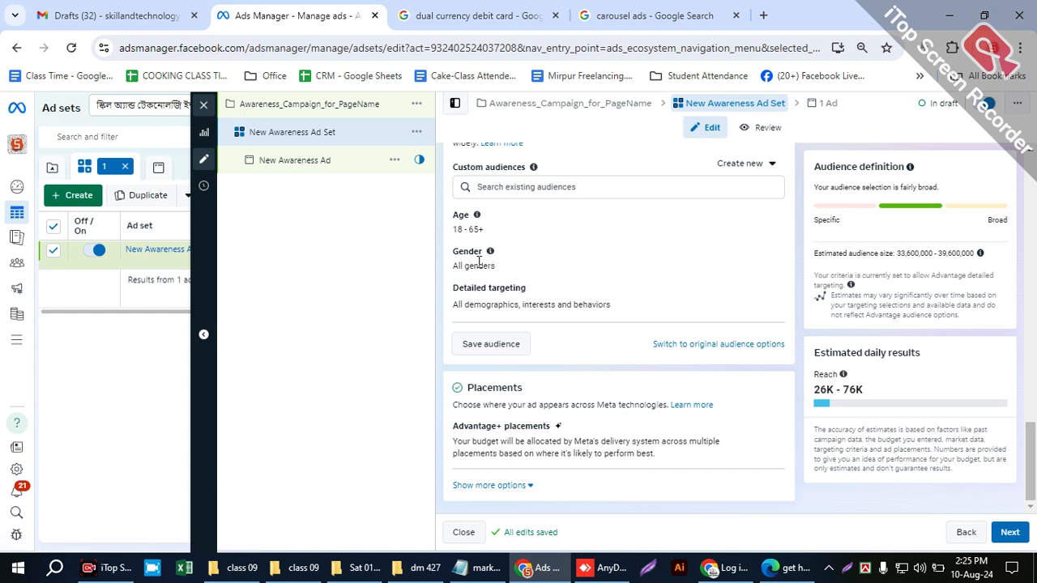
left_click(501, 486)
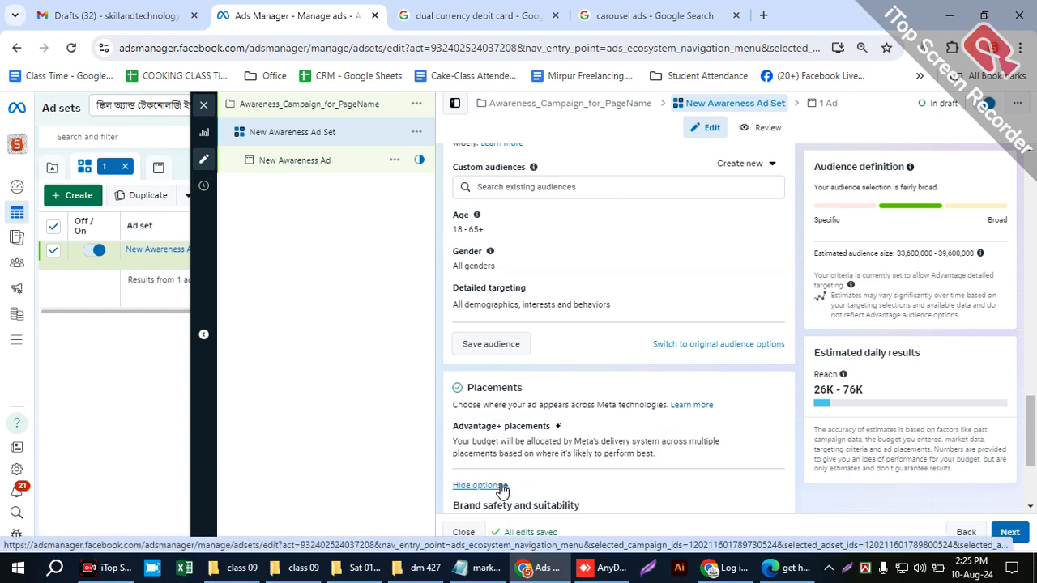
scroll(502, 488, "down", 2)
scroll(504, 490, "up", 1)
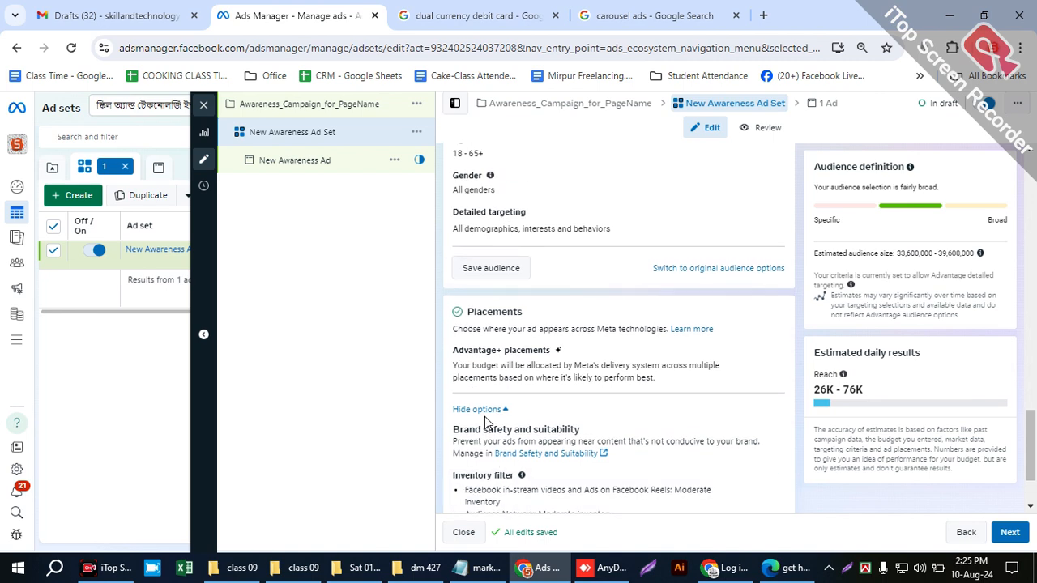
left_click(483, 411)
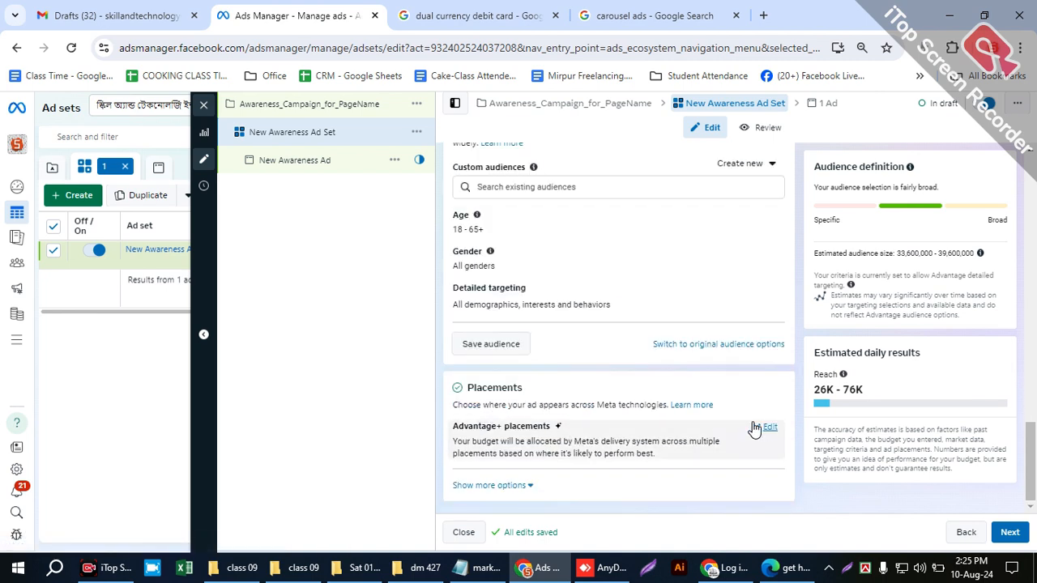
- Switch the ad set to Manual placements and exclude the Audience Network platform
left_click(766, 428)
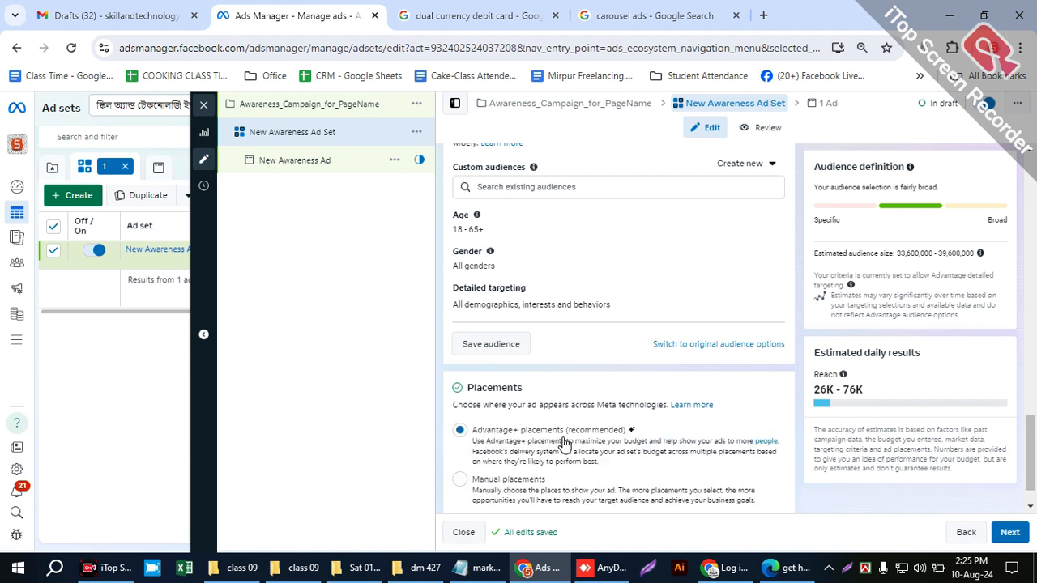
left_click(458, 484)
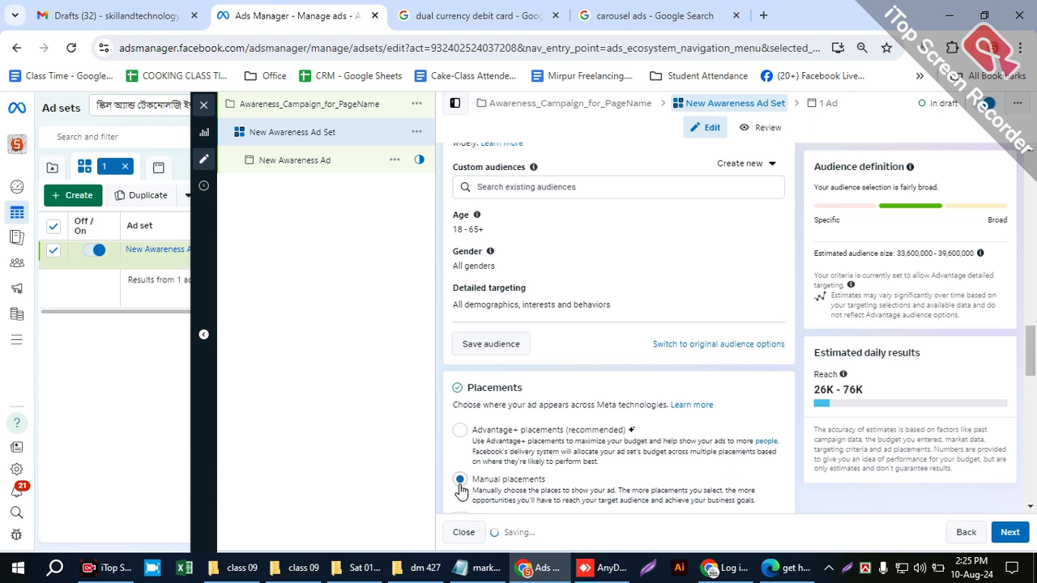
scroll(667, 433, "down", 3)
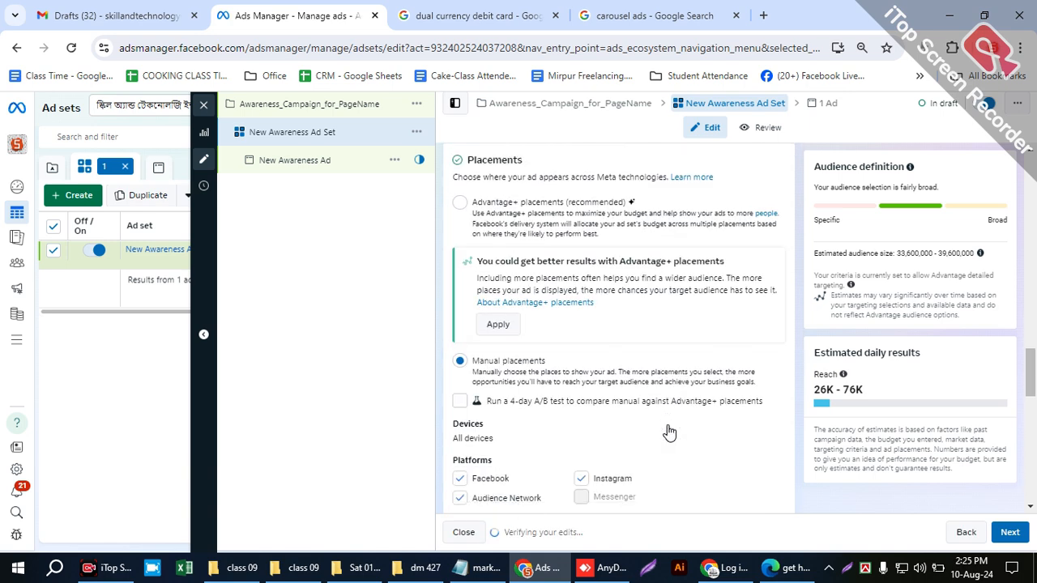
scroll(671, 432, "down", 2)
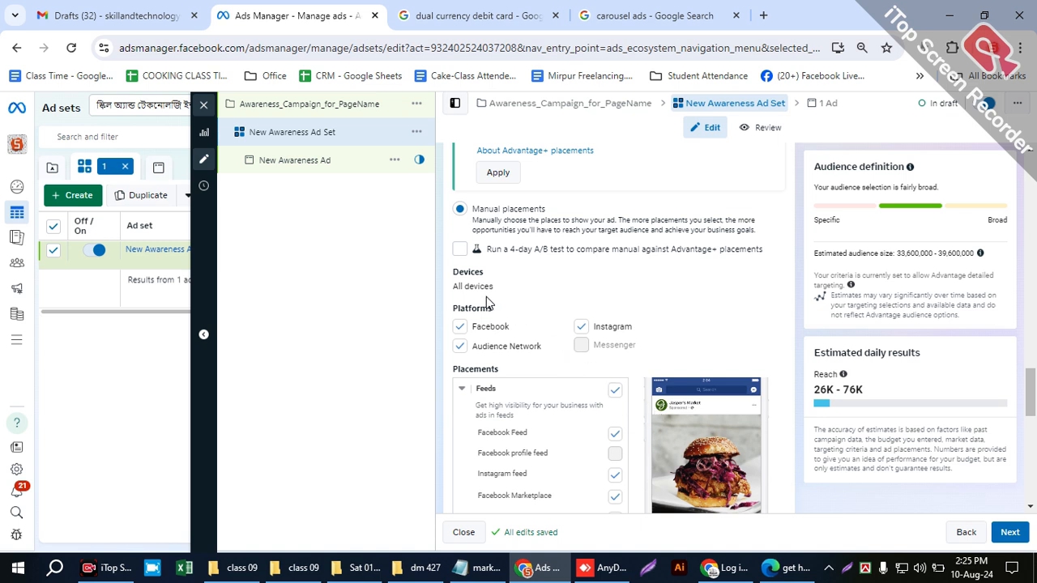
left_click(459, 347)
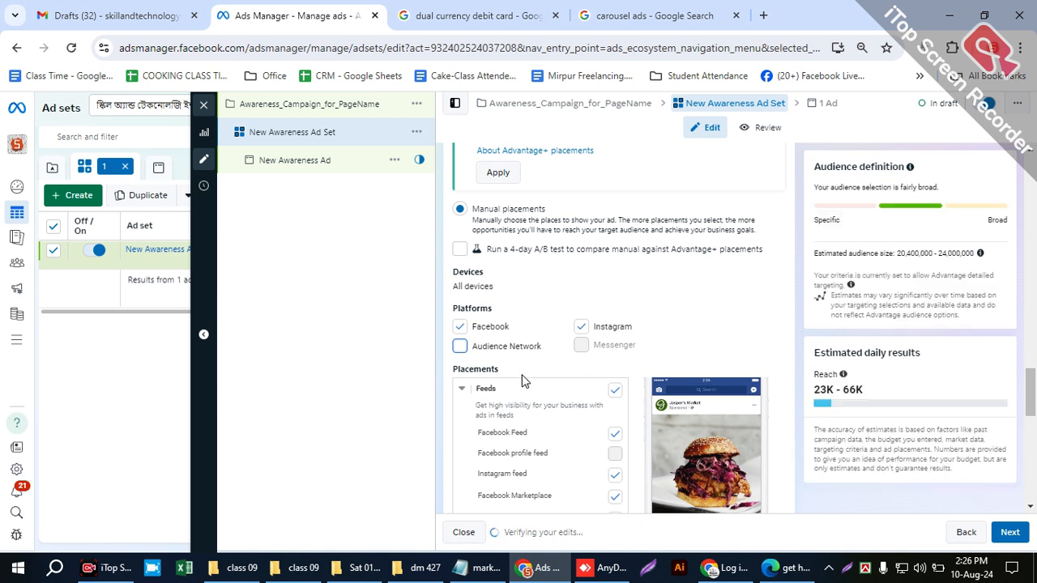
- Exclude Facebook video feeds from the Feeds placements
scroll(523, 377, "down", 1)
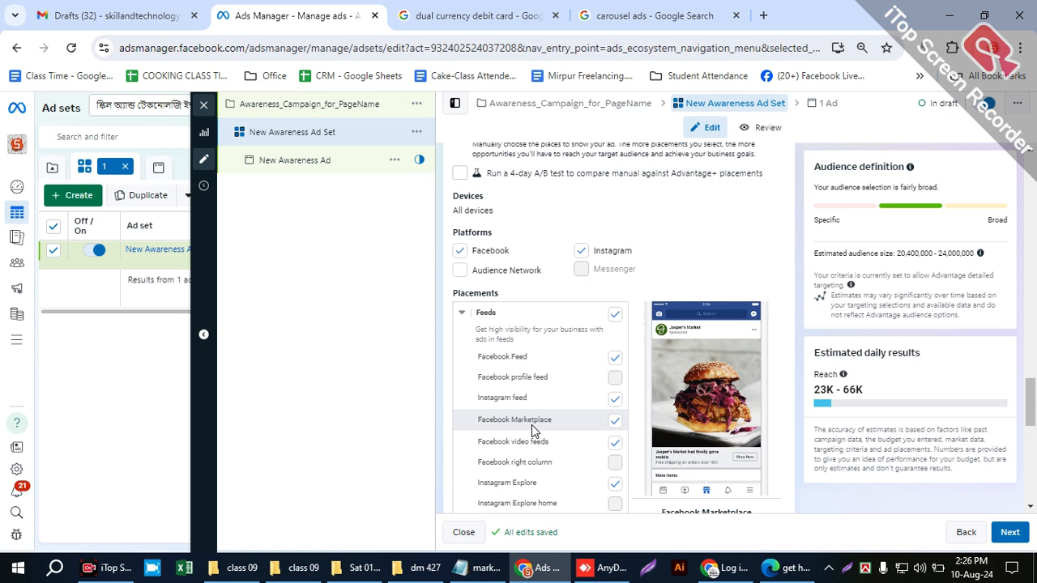
left_click_drag(554, 279, 468, 274)
left_click(556, 277)
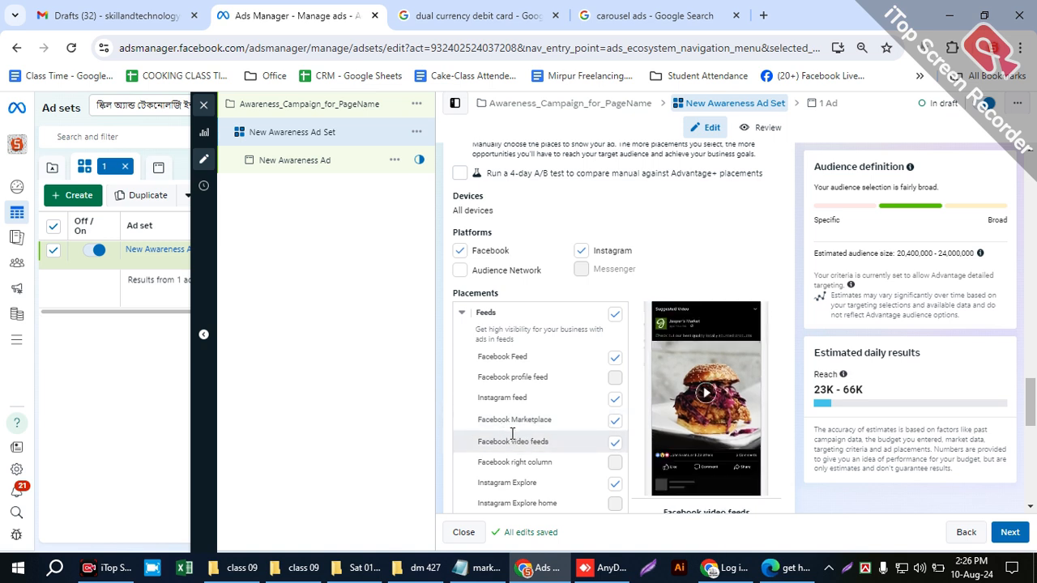
left_click(615, 445)
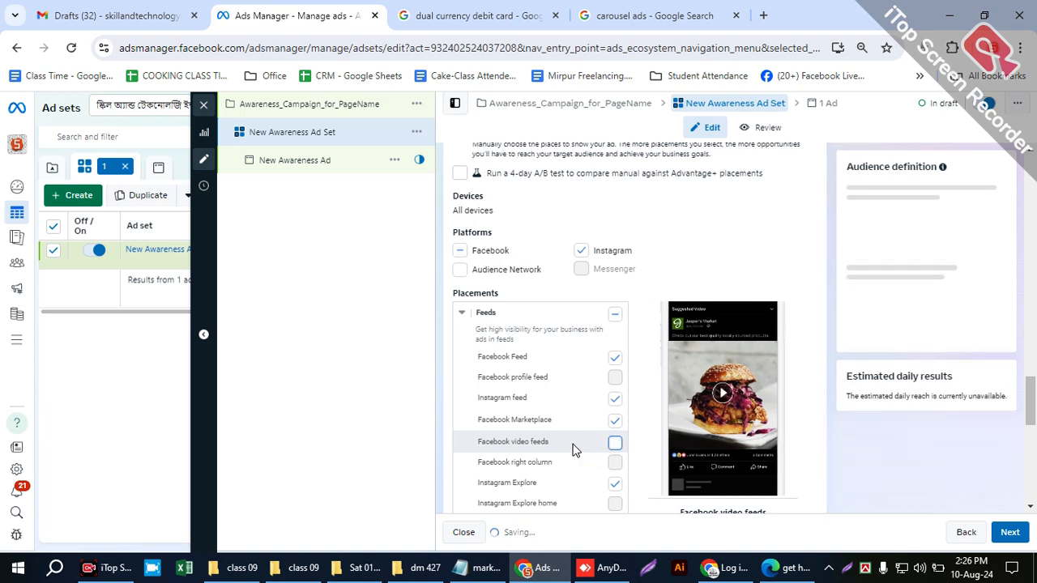
scroll(574, 446, "down", 1)
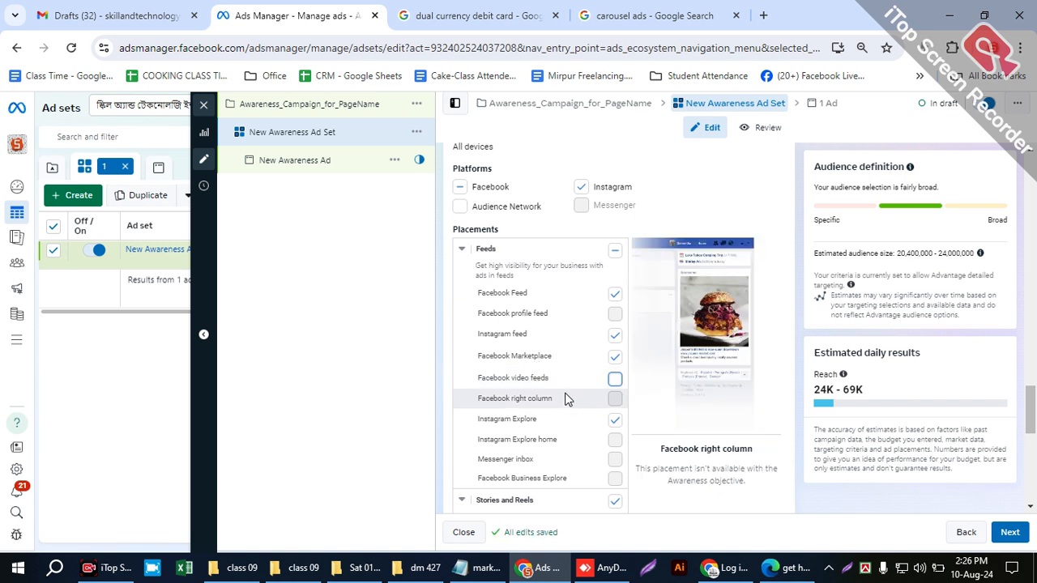
- Open the Facebook home page in a new tab to look at its sponsored ad, and return to Ads Manager
left_click(766, 16)
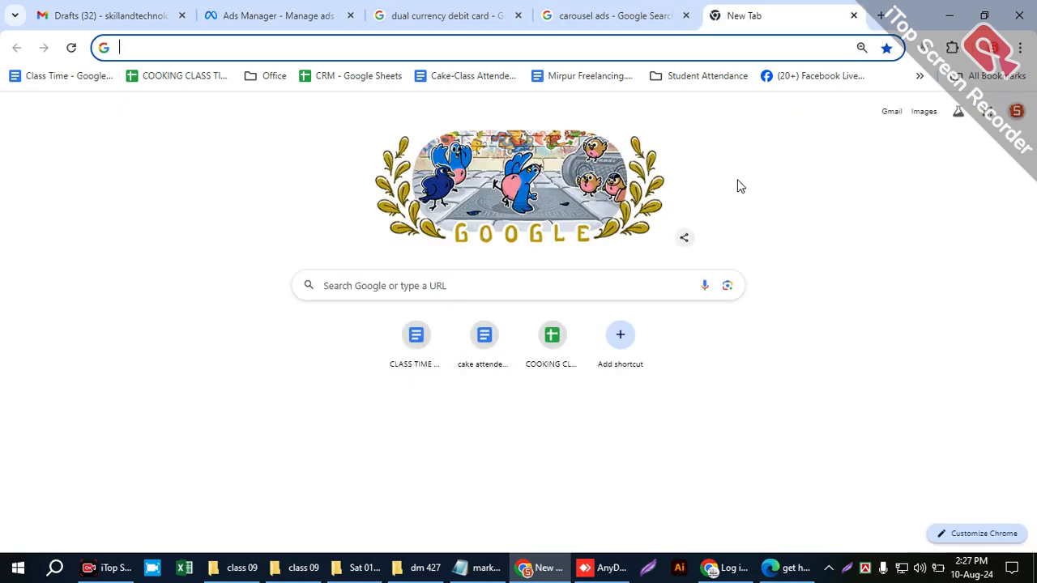
left_click(778, 77)
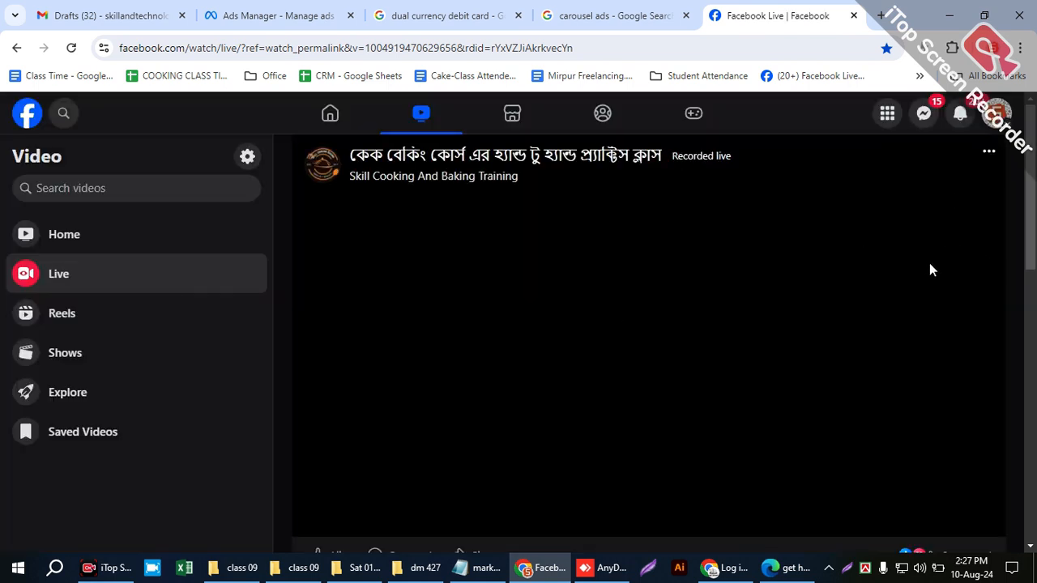
left_click(23, 115)
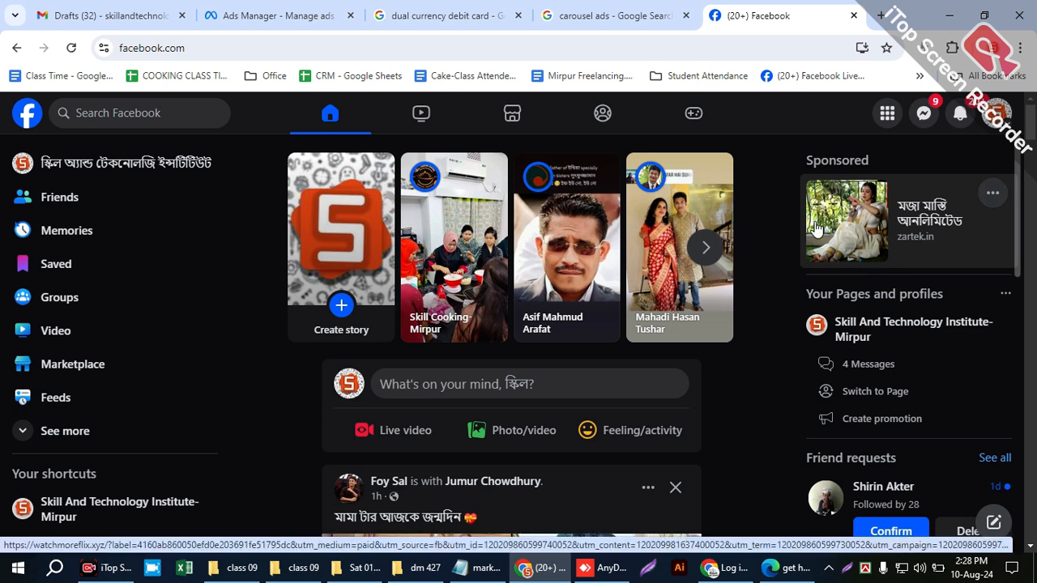
left_click(267, 16)
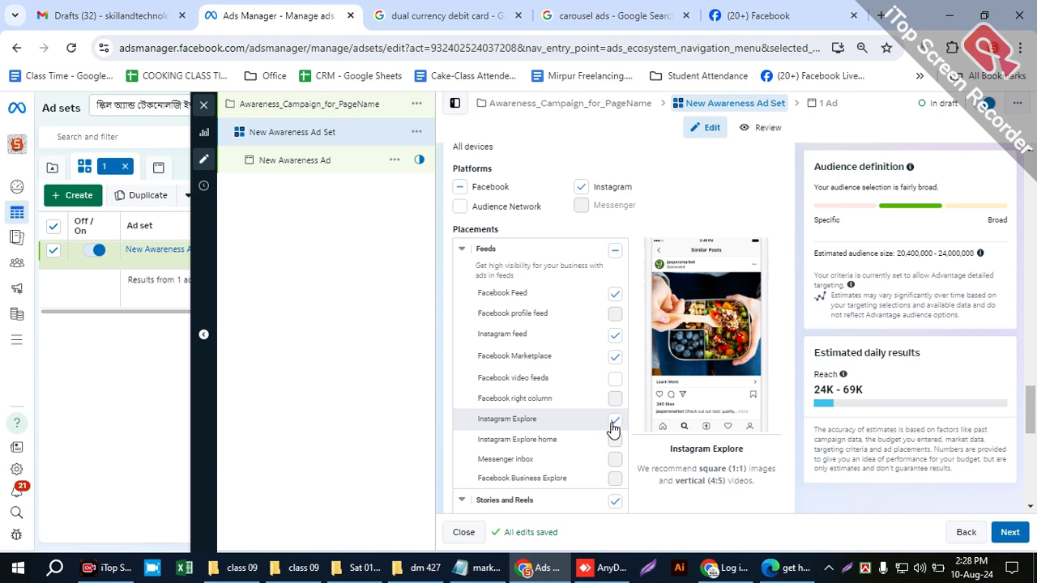
- Review the remaining placements for Stories and Reels, in-stream ads and search results
scroll(614, 438, "down", 2)
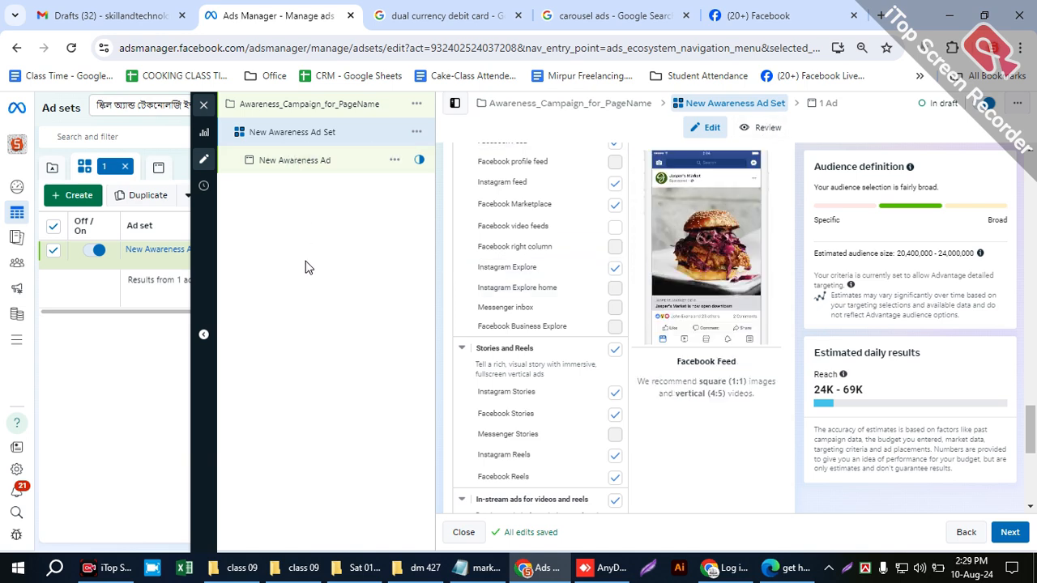
right_click(312, 343)
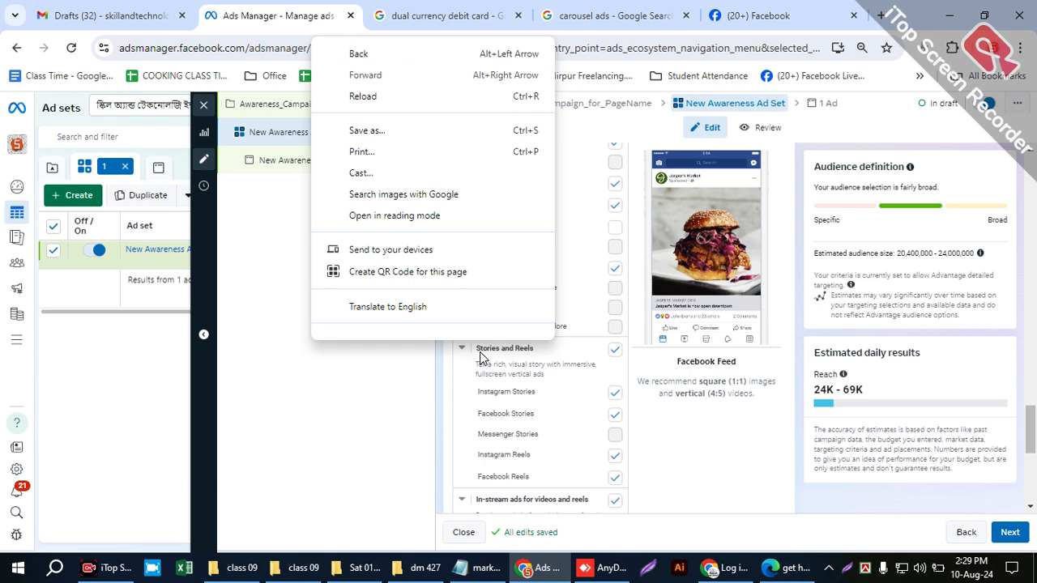
left_click(720, 456)
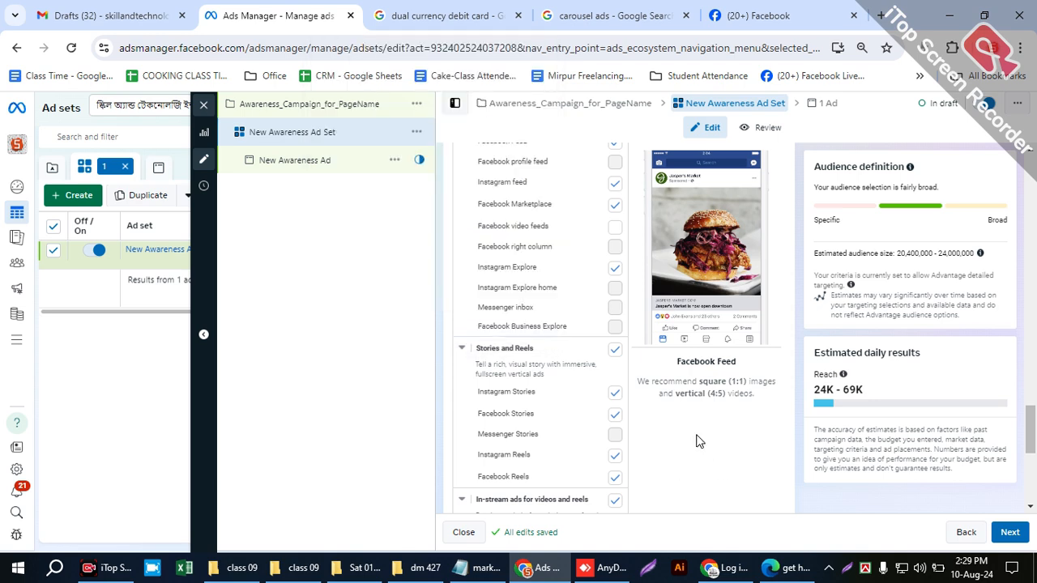
left_click(614, 454)
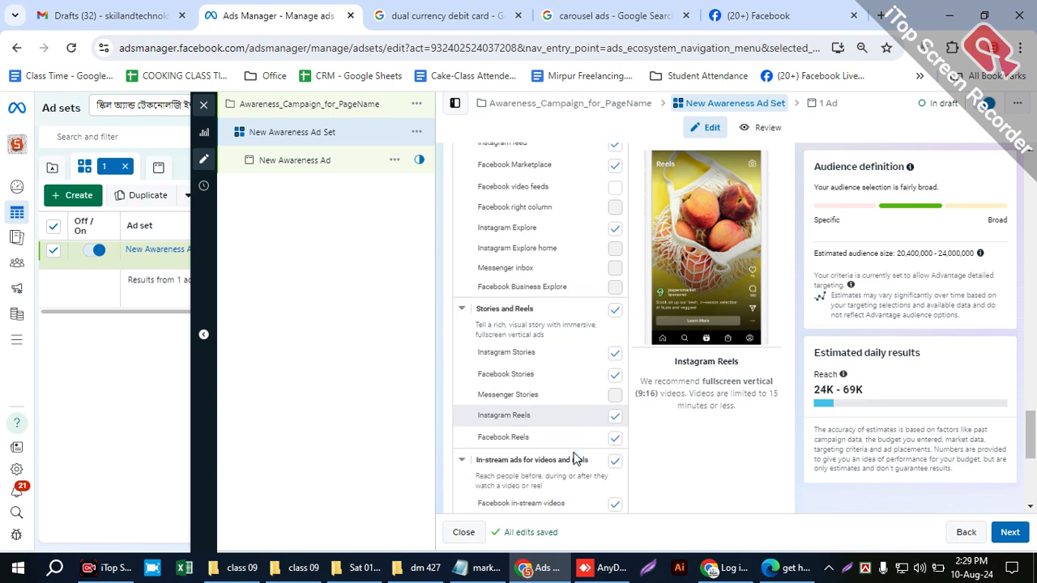
scroll(519, 461, "down", 2)
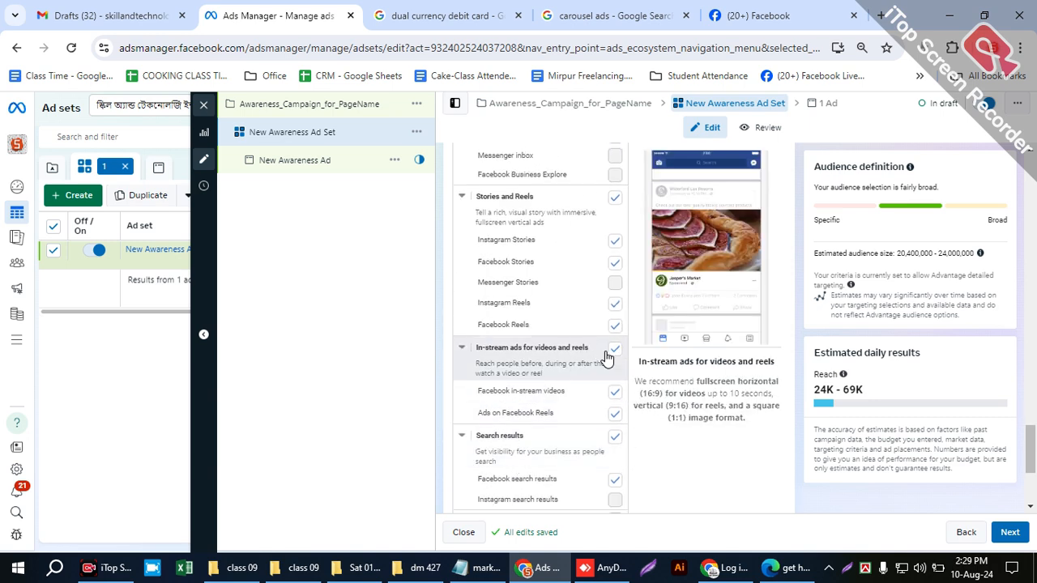
- Open the New Awareness Ad from the ad set and look through its ad previews for the feeds, Stories and other placements
scroll(602, 412, "down", 3)
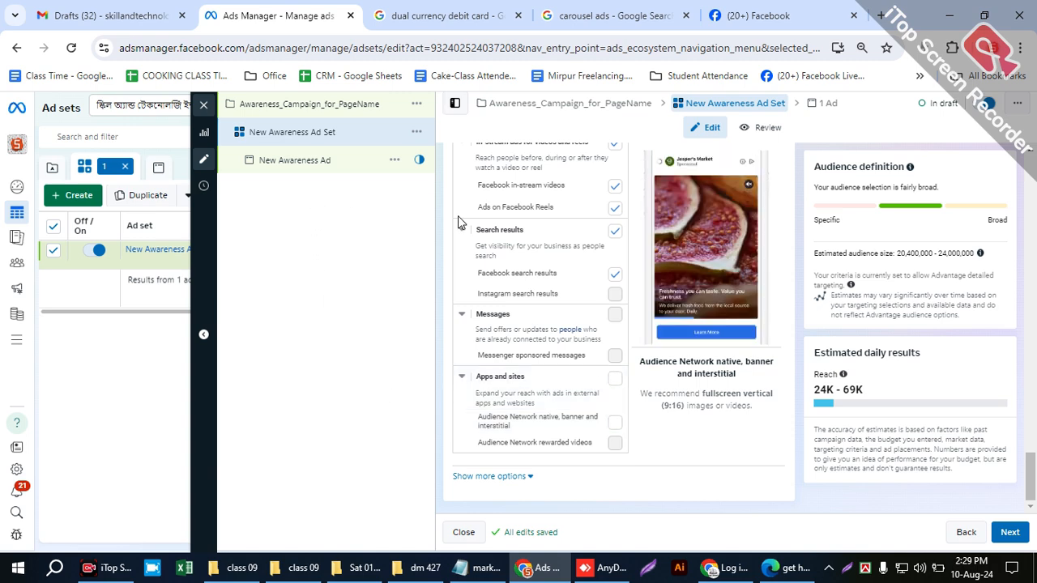
left_click(300, 168)
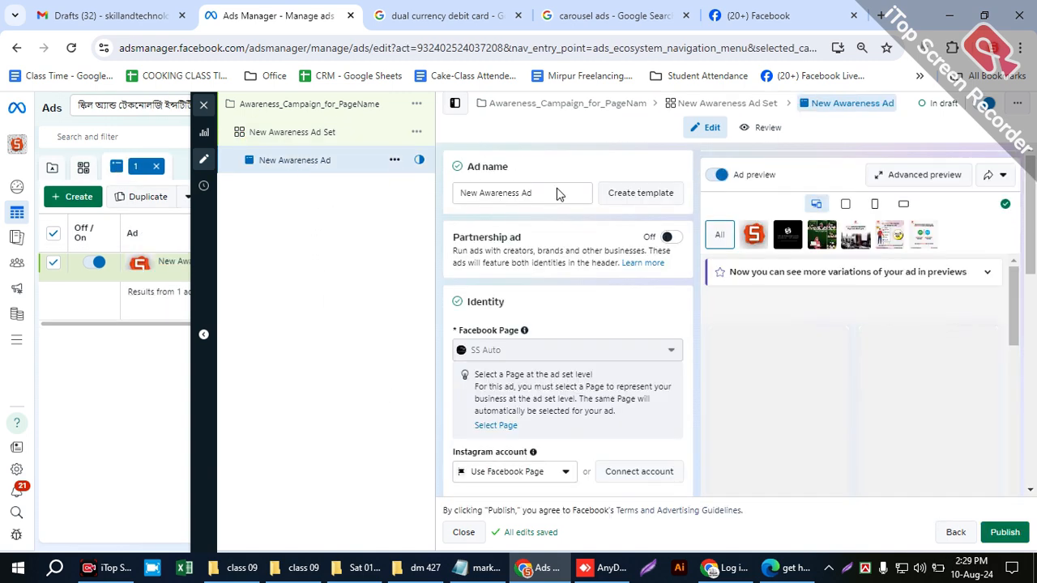
scroll(792, 417, "down", 1)
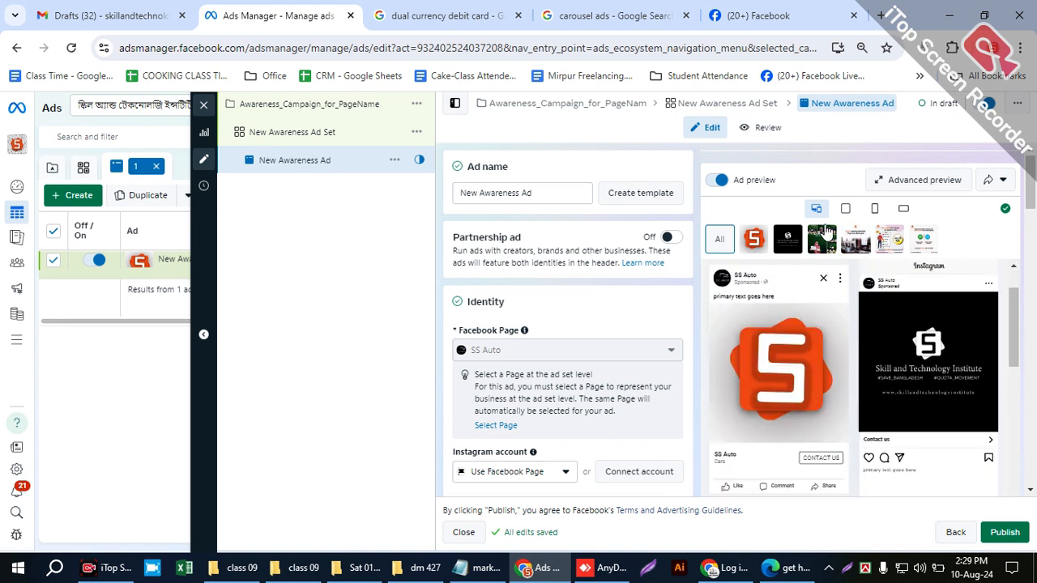
scroll(905, 376, "down", 2)
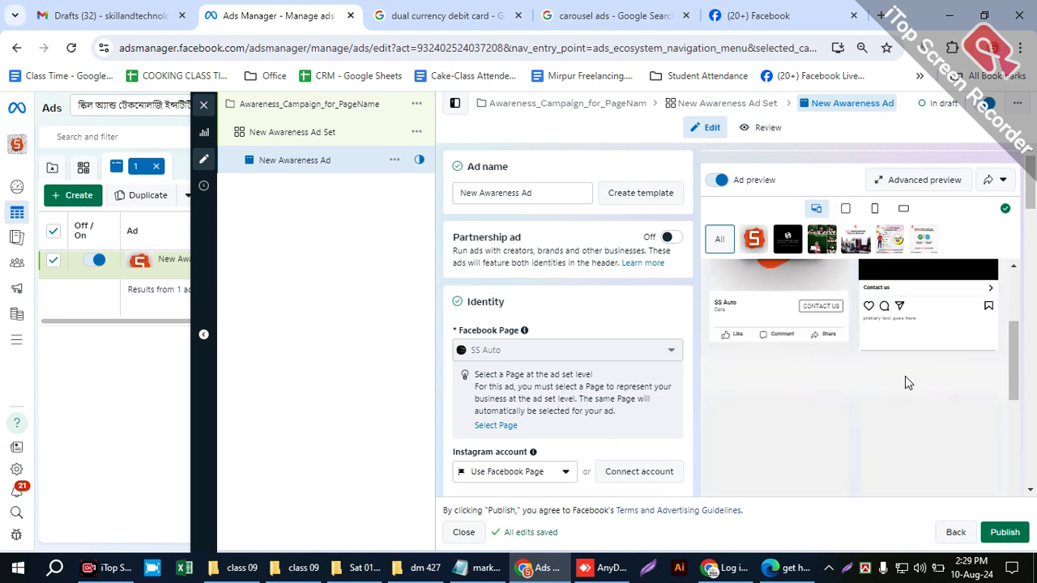
scroll(774, 406, "down", 2)
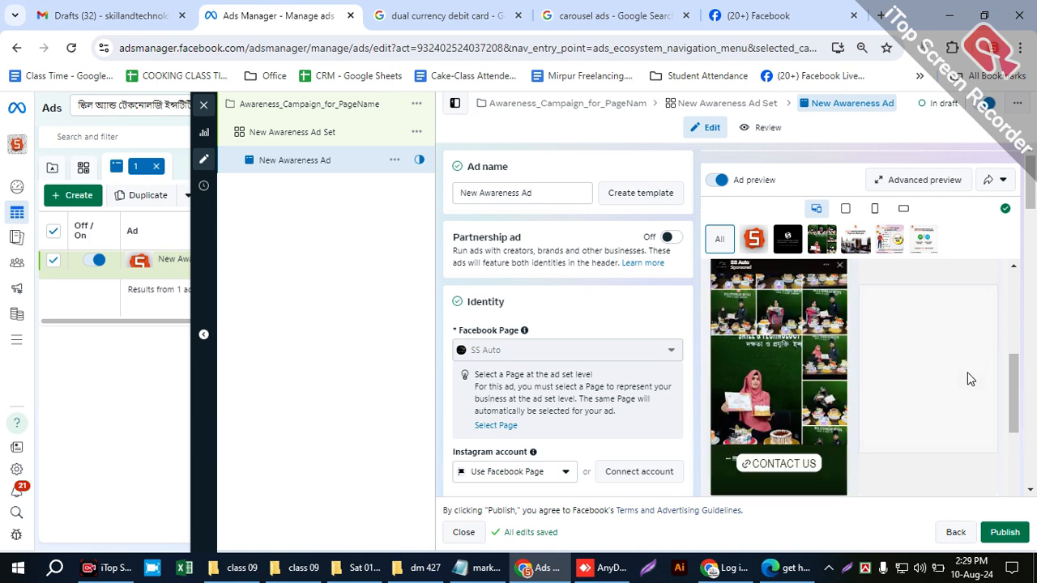
scroll(846, 373, "down", 1)
scroll(879, 340, "up", 2)
scroll(928, 410, "down", 2)
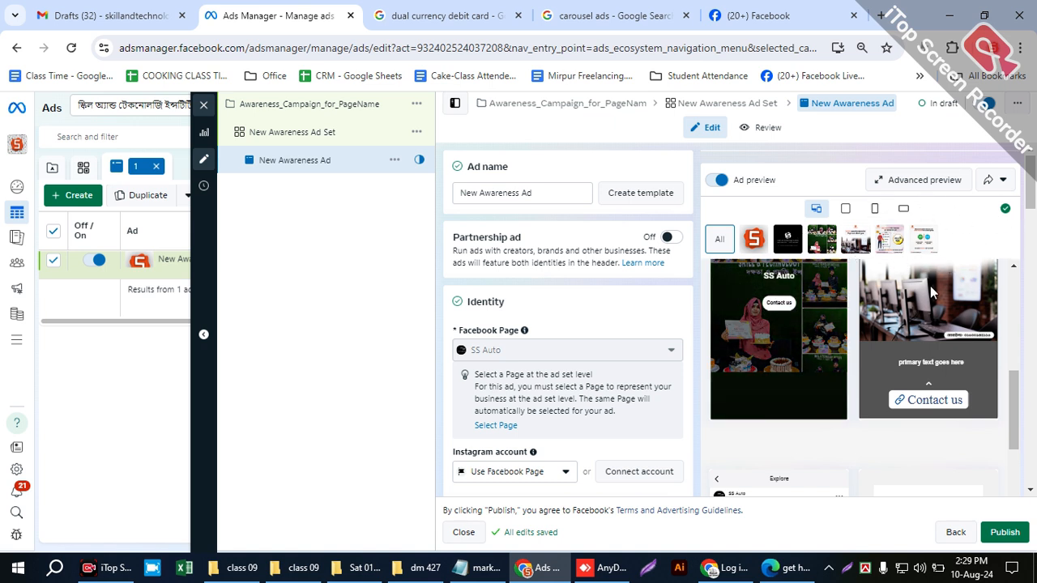
scroll(891, 341, "down", 5)
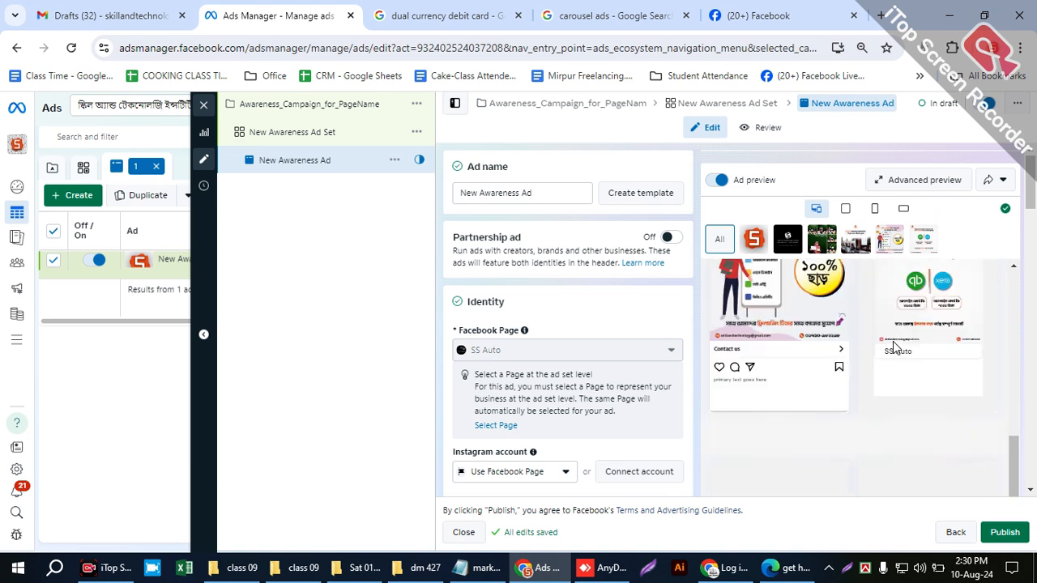
scroll(910, 393, "down", 1)
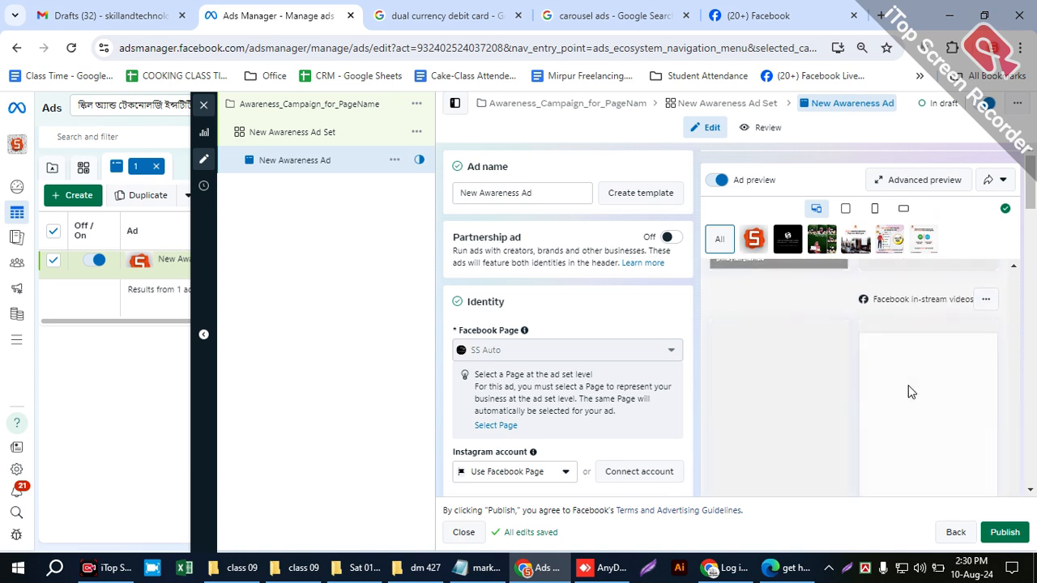
- Review the ad's format setup, creative media, primary text, headline, description, website URL and call to action
scroll(909, 395, "down", 4)
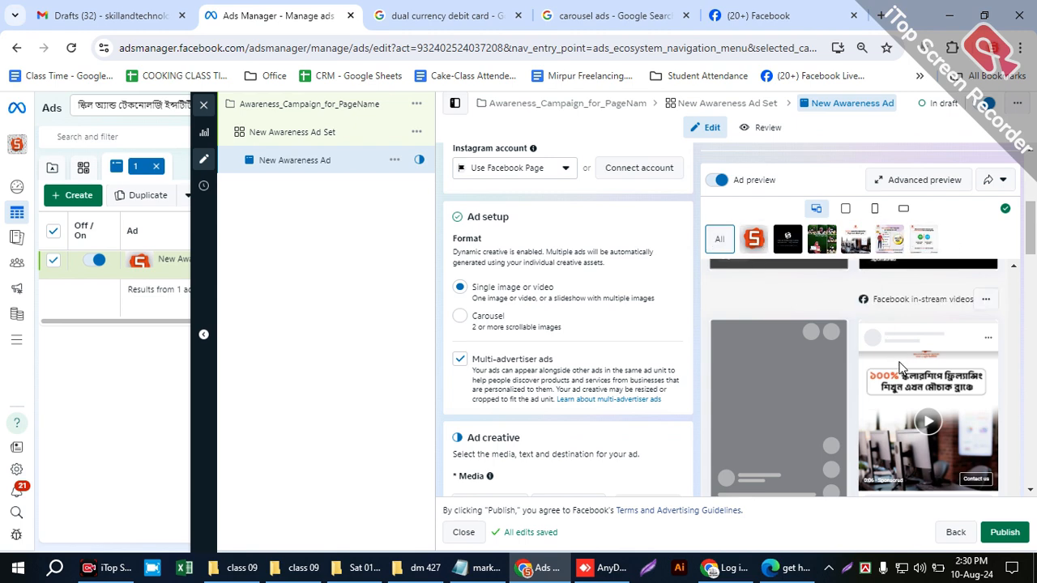
scroll(891, 365, "down", 2)
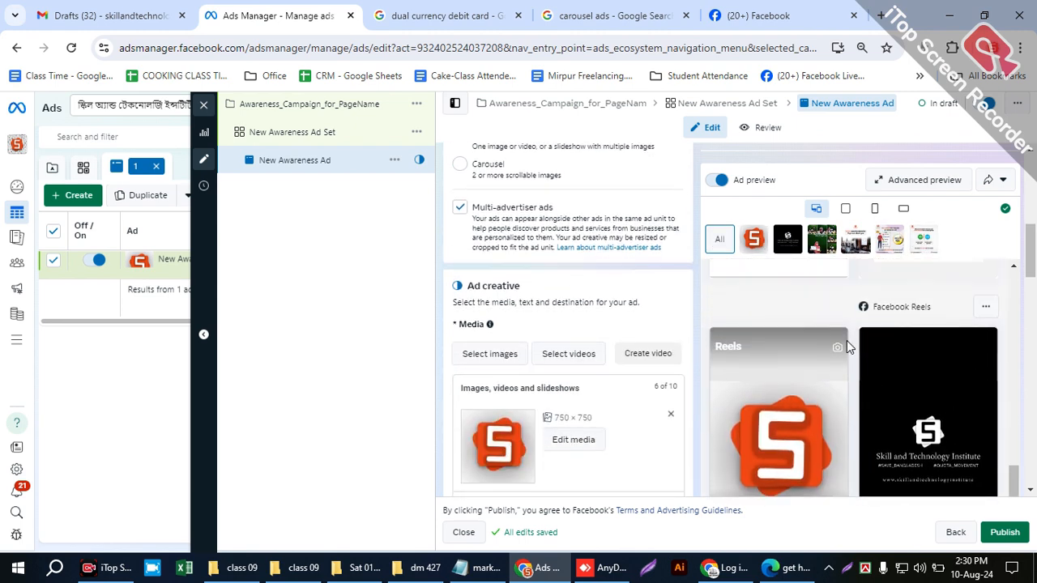
scroll(816, 346, "down", 2)
scroll(615, 413, "down", 5)
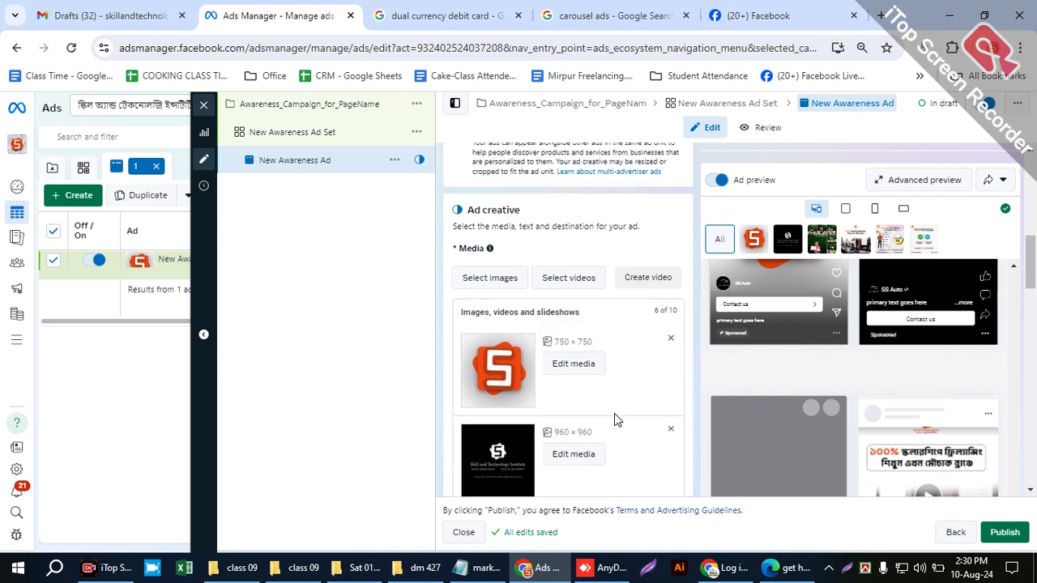
scroll(603, 429, "down", 10)
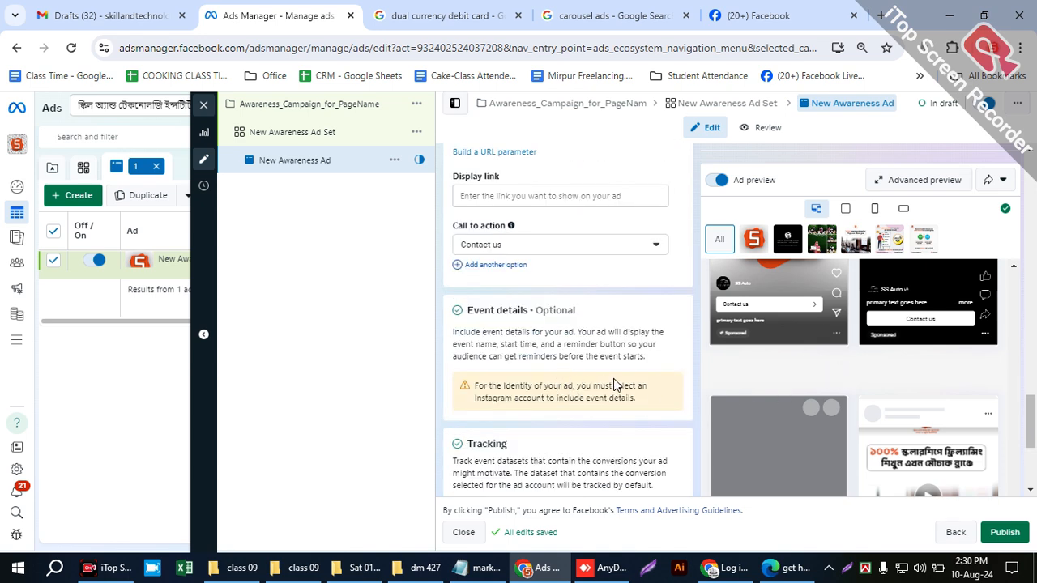
scroll(676, 397, "up", 4)
scroll(817, 344, "up", 6)
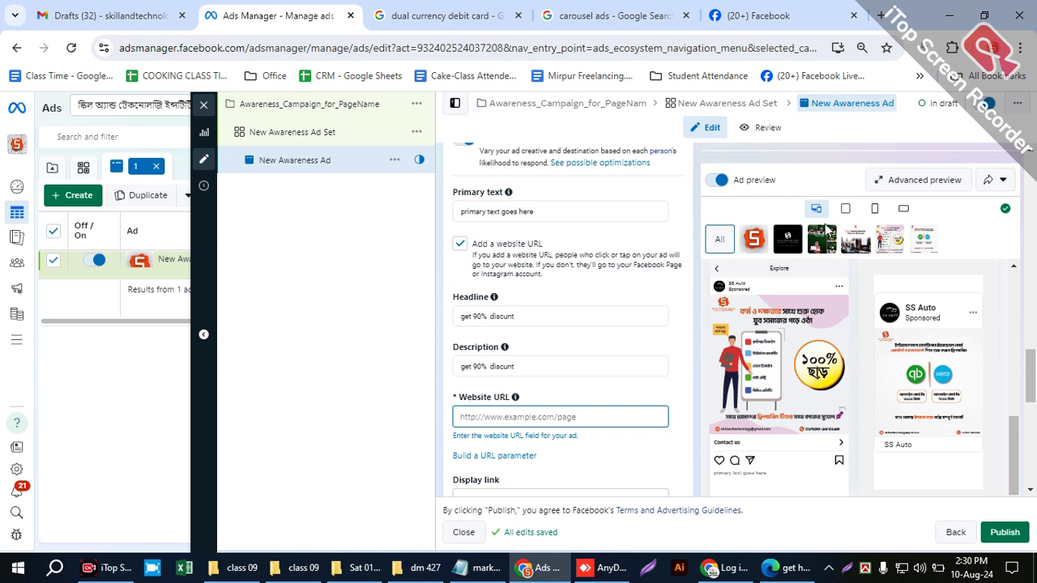
scroll(725, 343, "up", 2)
scroll(673, 340, "up", 6)
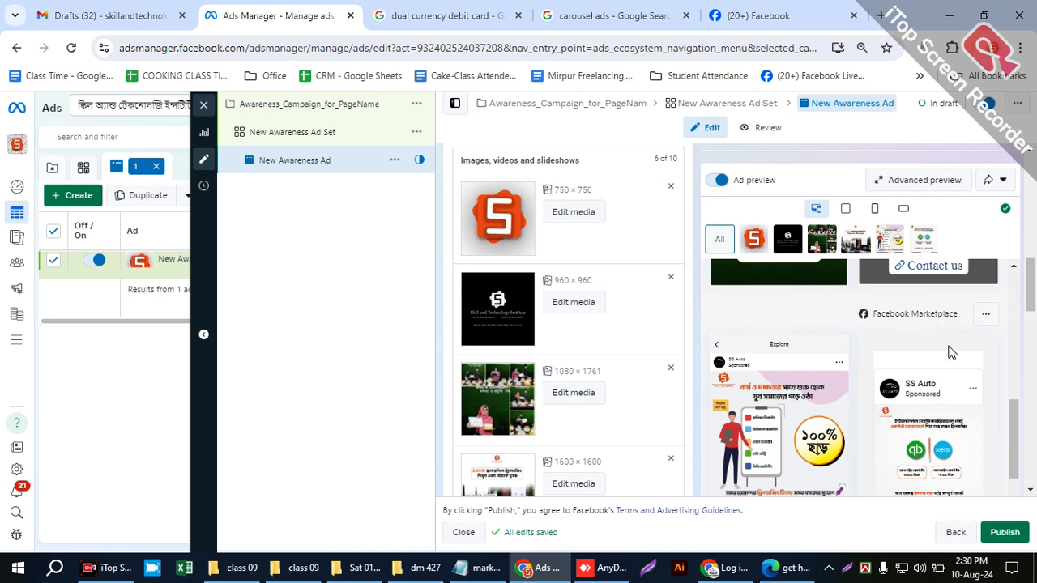
- Compare how the ad's images appear in the Instagram Stories, Facebook Marketplace, Facebook Reels and Facebook in-stream videos previews
scroll(849, 341, "up", 3)
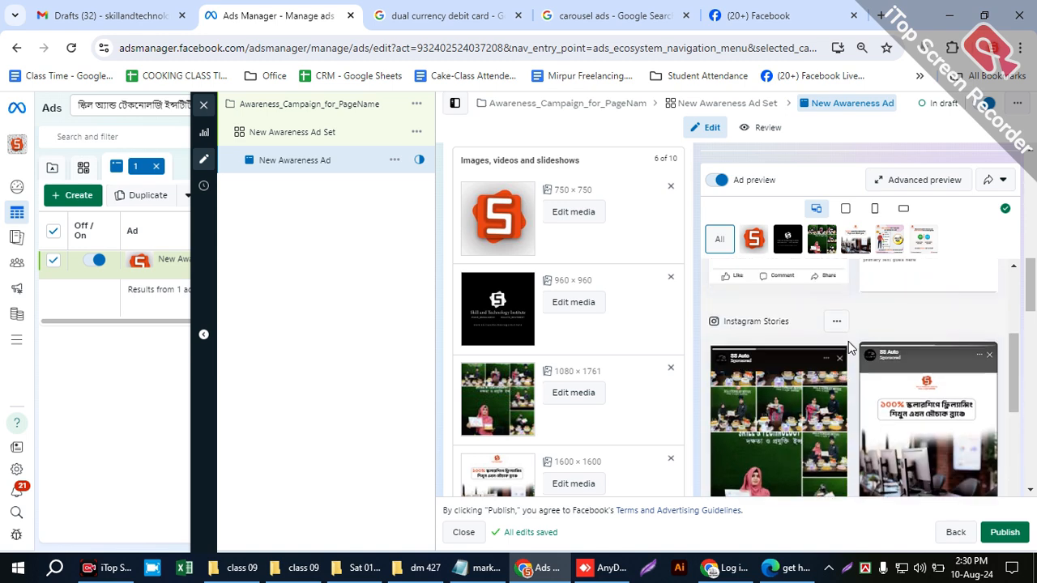
scroll(874, 312, "down", 2)
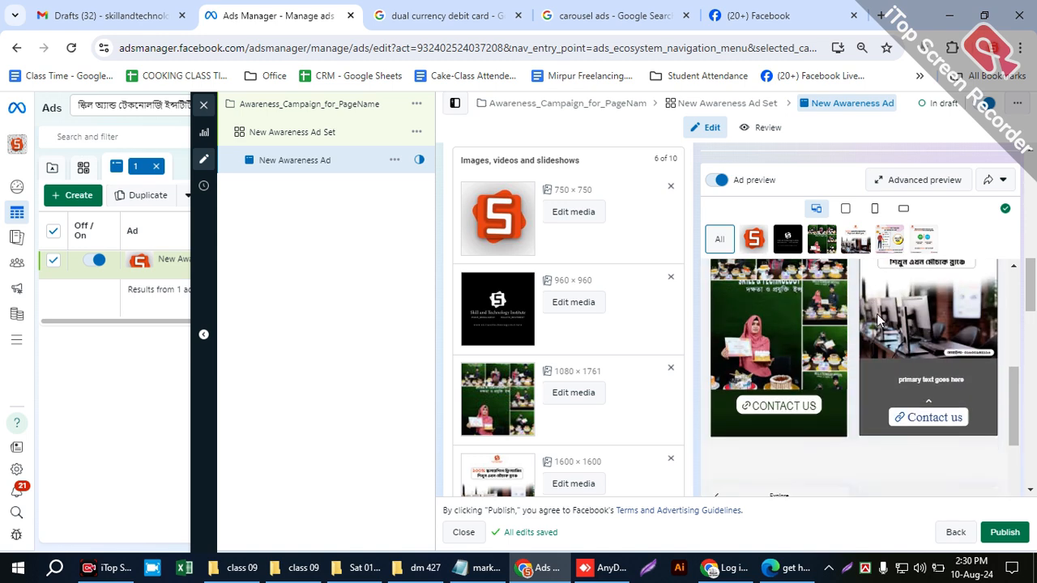
scroll(945, 413, "down", 3)
scroll(681, 422, "down", 2)
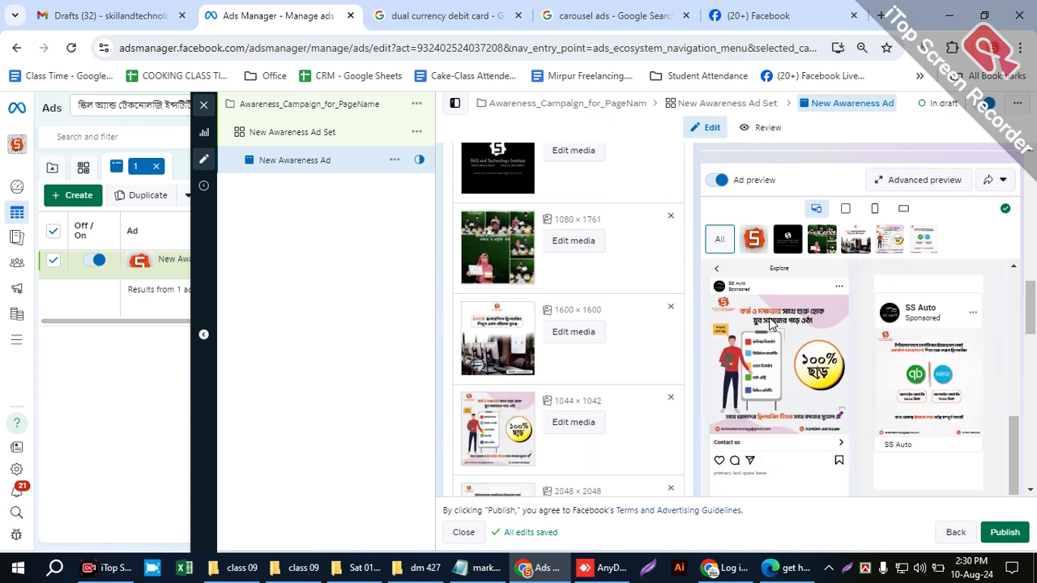
scroll(768, 372, "down", 1)
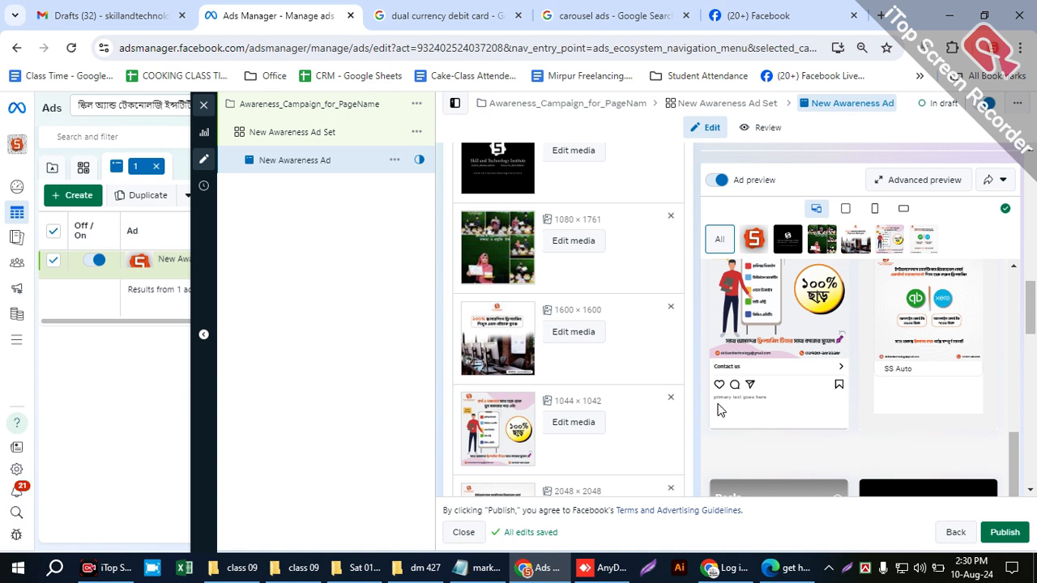
scroll(924, 314, "down", 3)
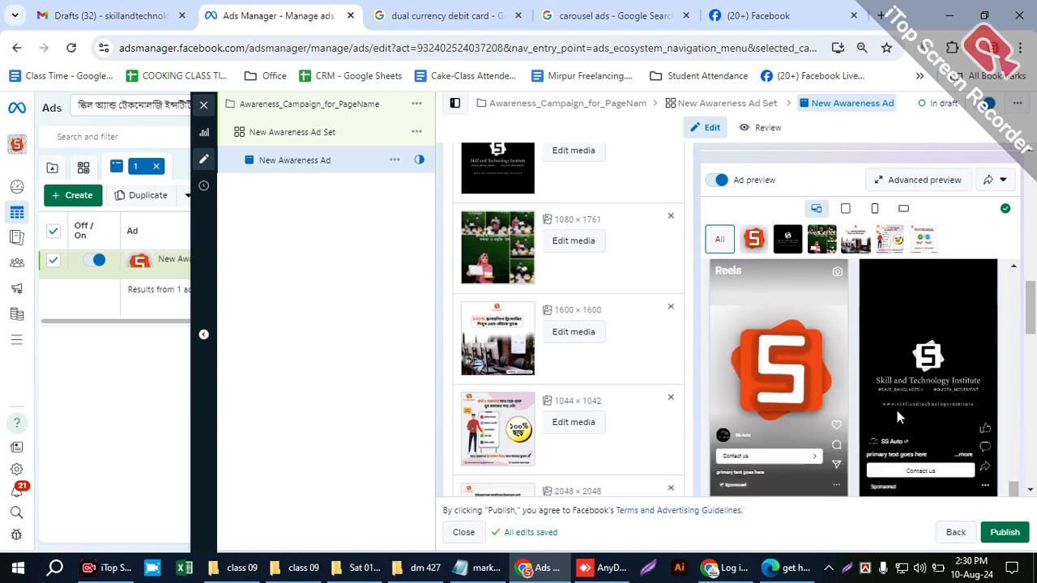
scroll(891, 453, "down", 1)
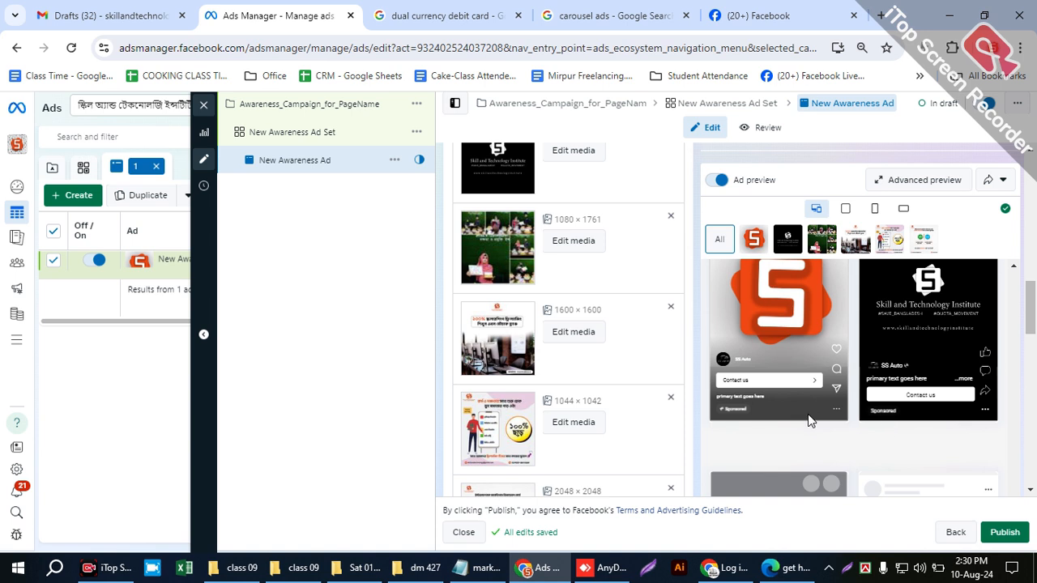
scroll(810, 421, "down", 2)
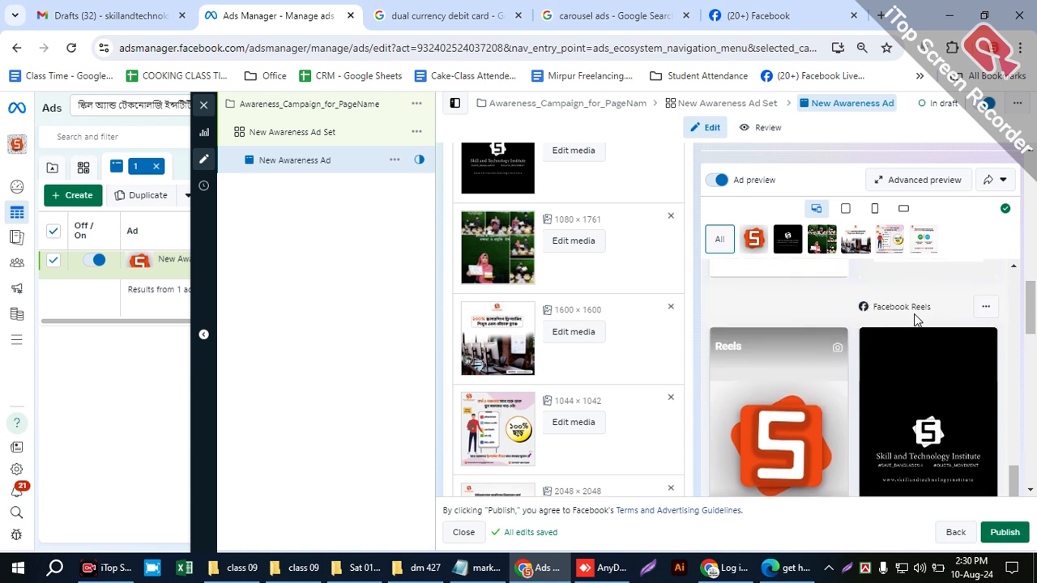
scroll(916, 319, "down", 1)
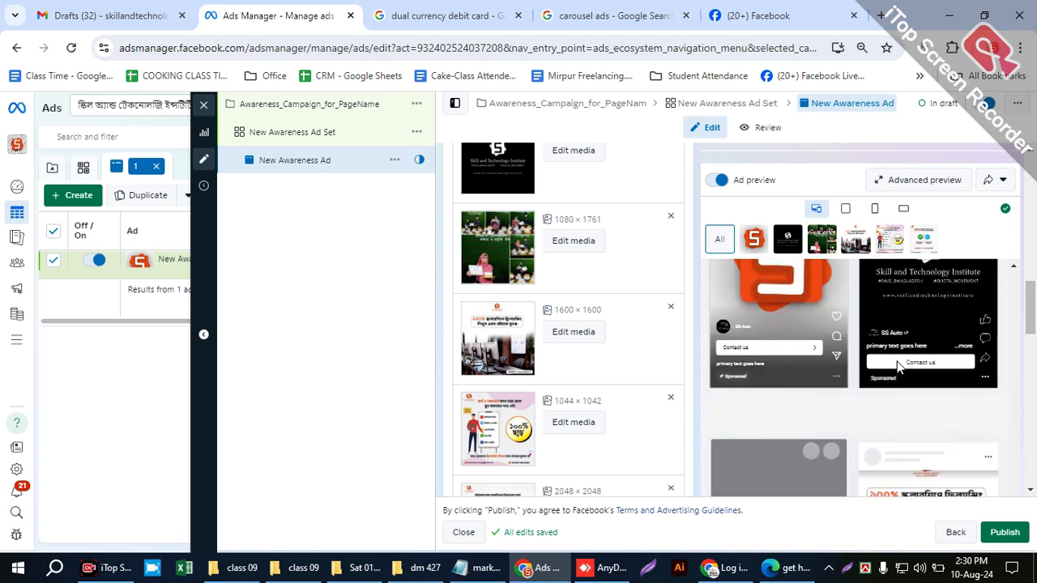
scroll(898, 363, "down", 3)
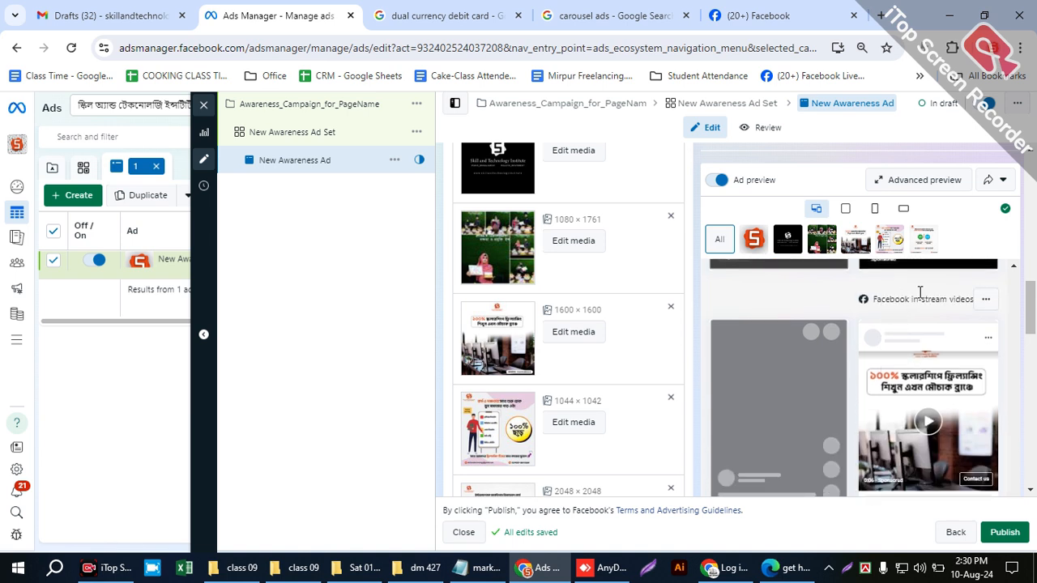
scroll(568, 324, "down", 1)
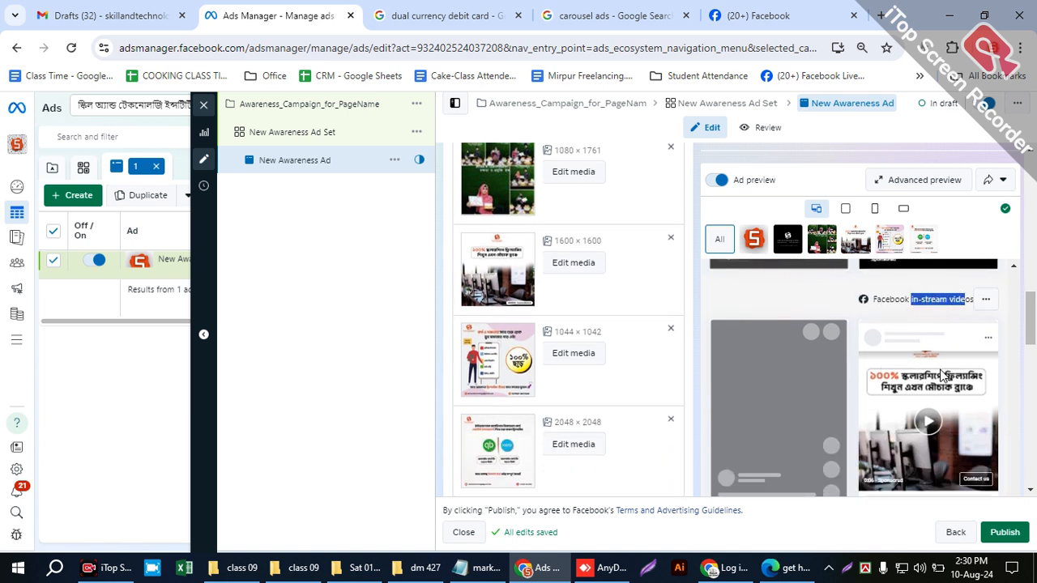
scroll(903, 409, "down", 5)
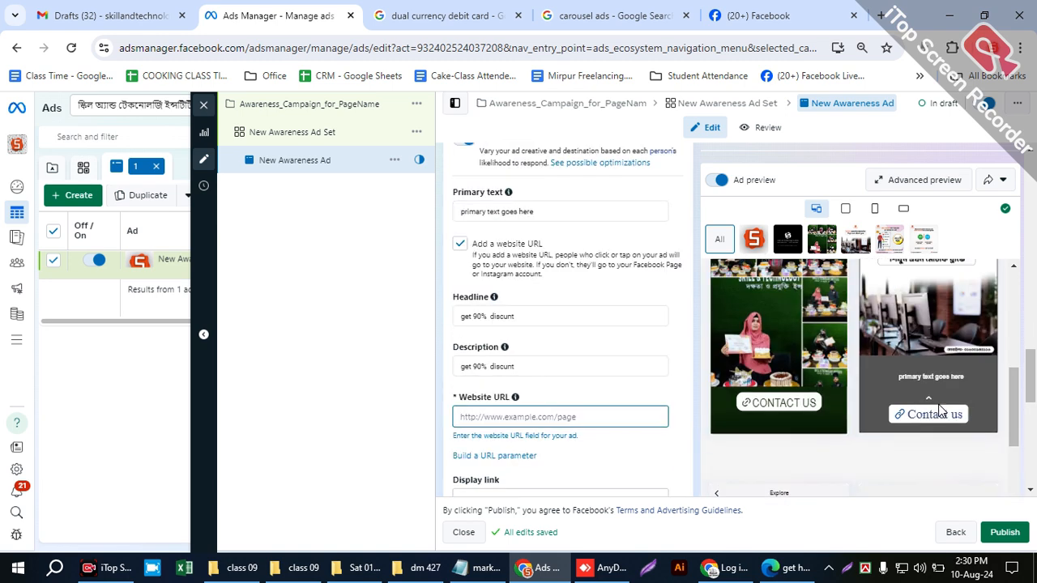
scroll(932, 401, "up", 5)
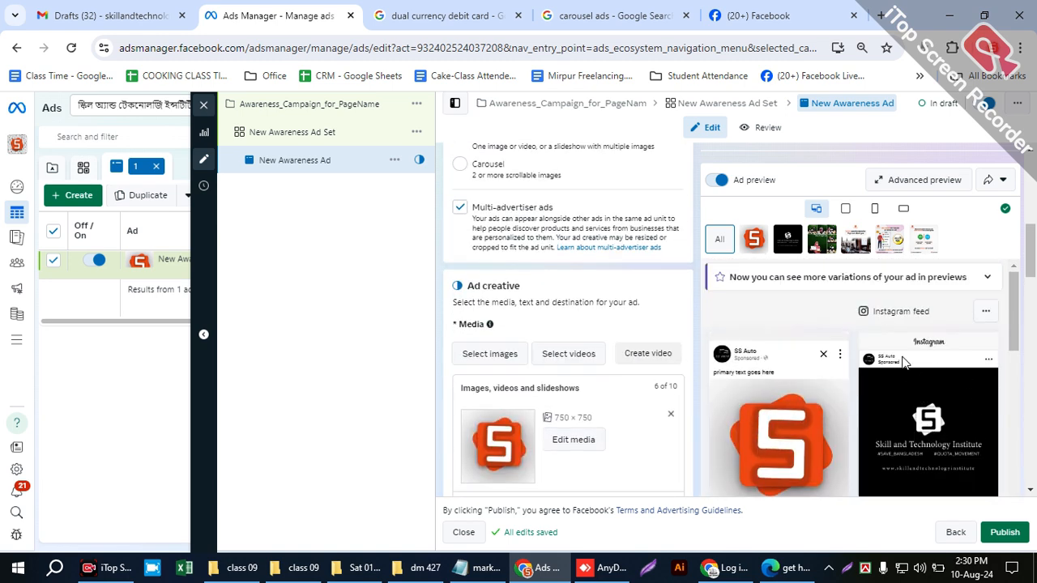
- Limit the ad preview to Feeds and In-stream ads for videos and reels, and examine those variations
scroll(917, 377, "down", 1)
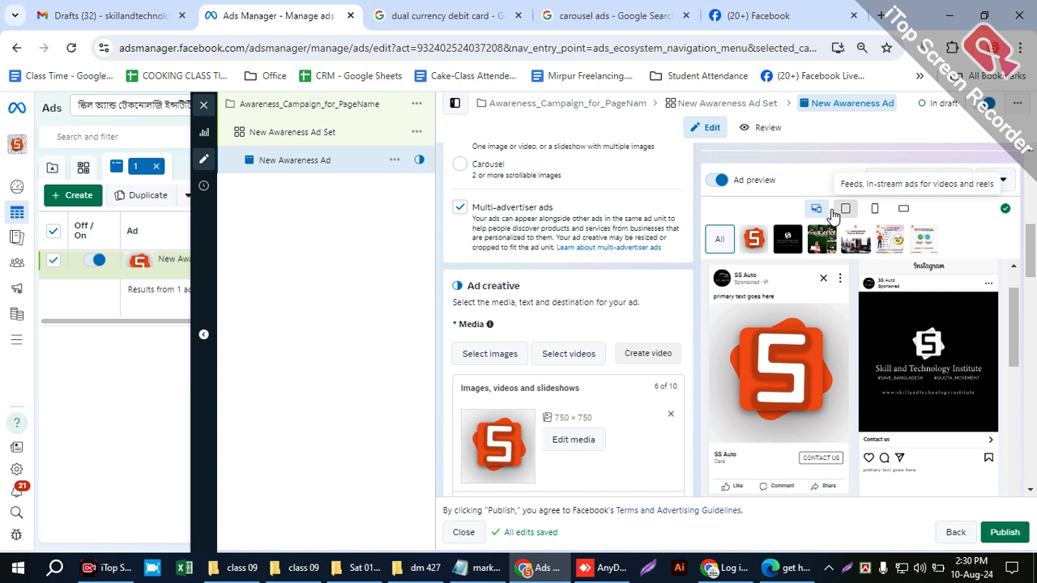
left_click(837, 209)
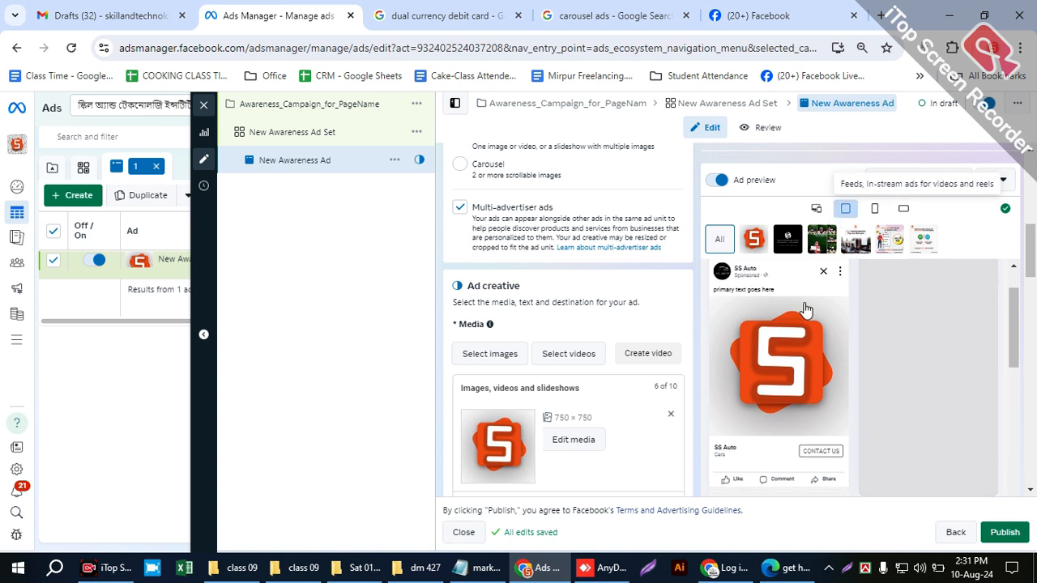
scroll(905, 403, "down", 2)
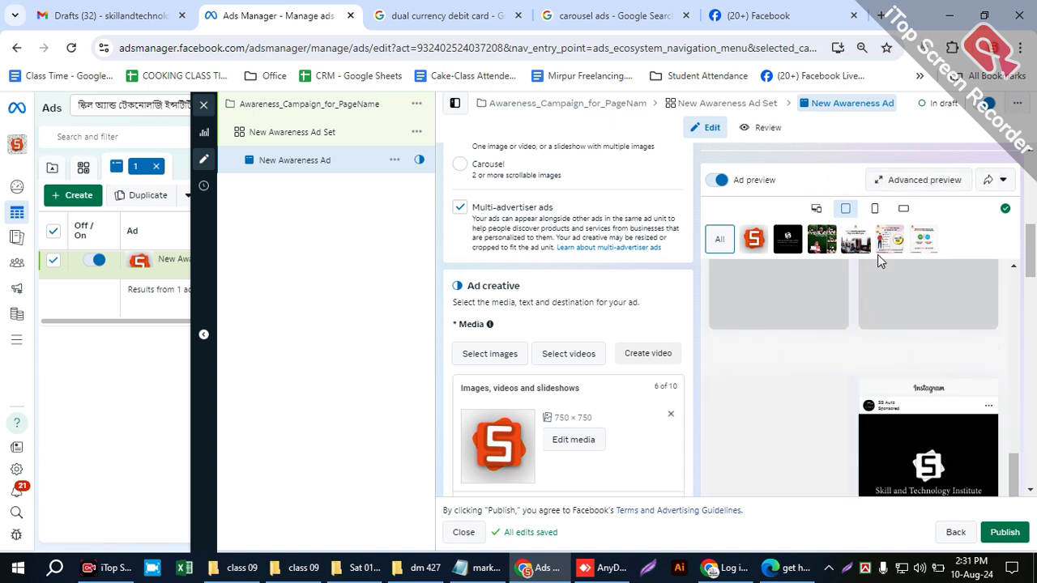
- Switch the ad preview to the vertical format and to Search results, and compare the Facebook search results previews with the ad's media
left_click(874, 212)
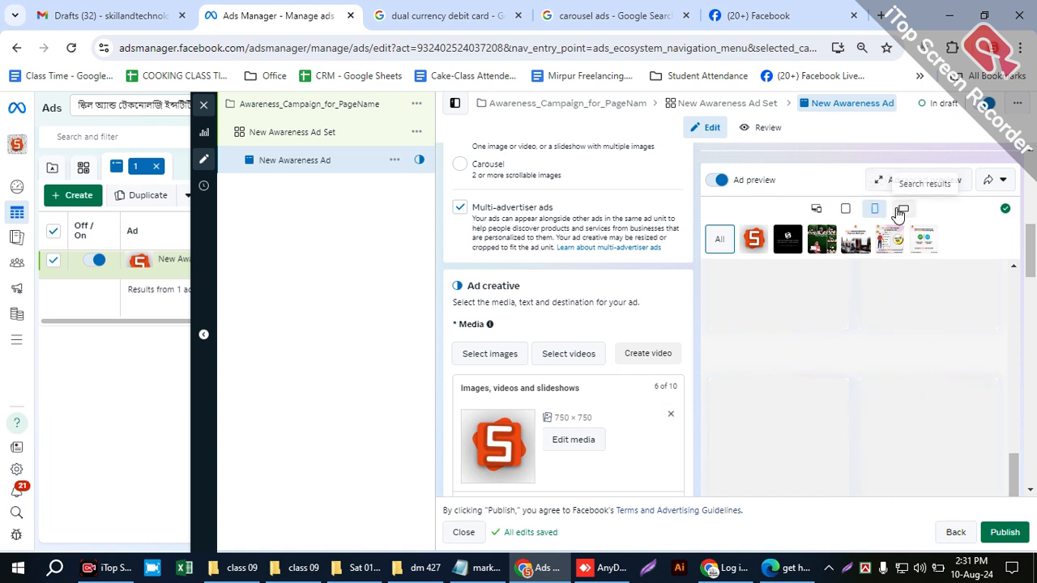
left_click(899, 211)
scroll(906, 403, "down", 5)
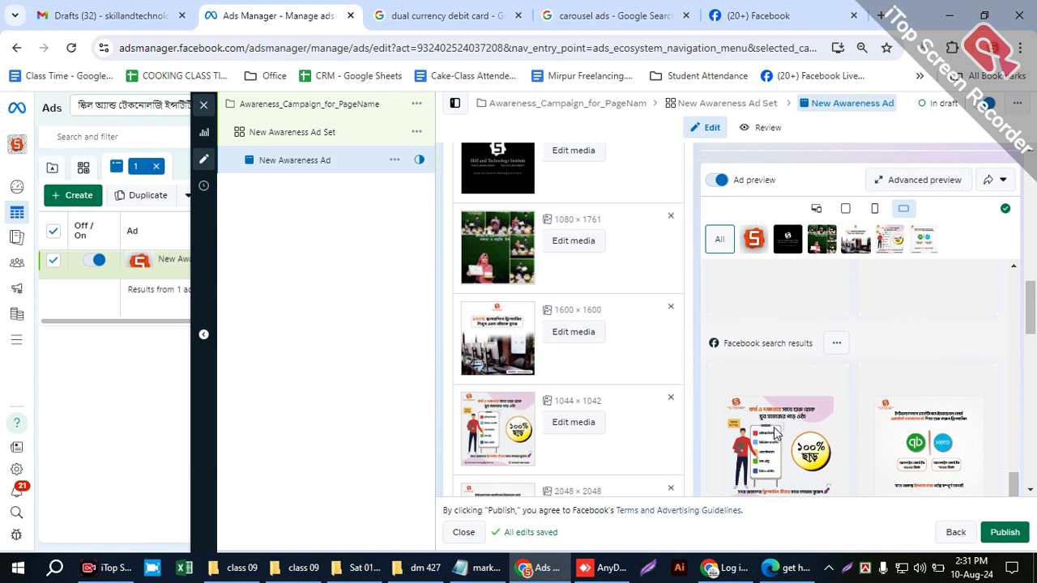
scroll(780, 430, "down", 2)
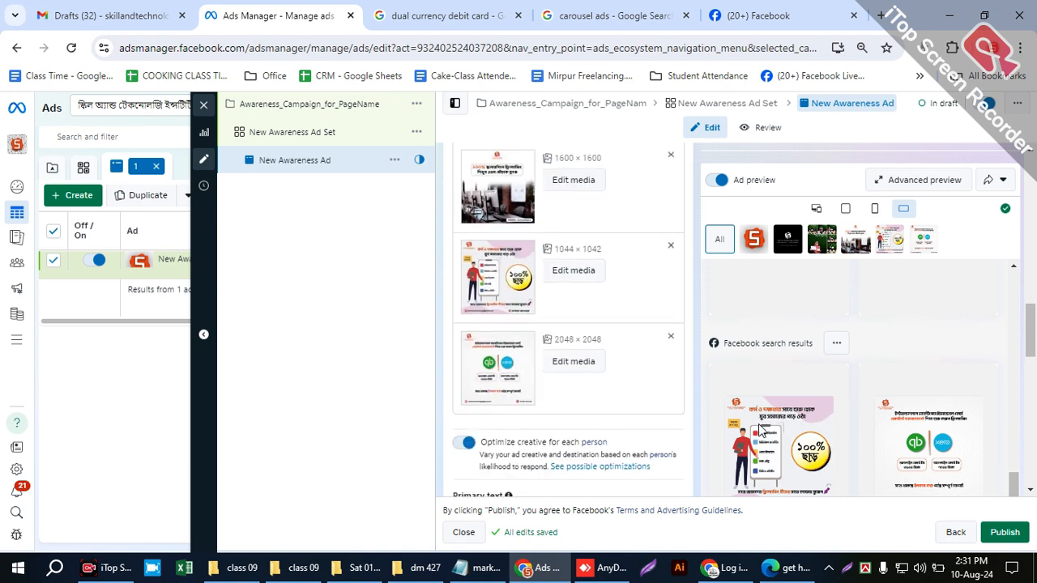
scroll(797, 460, "down", 2)
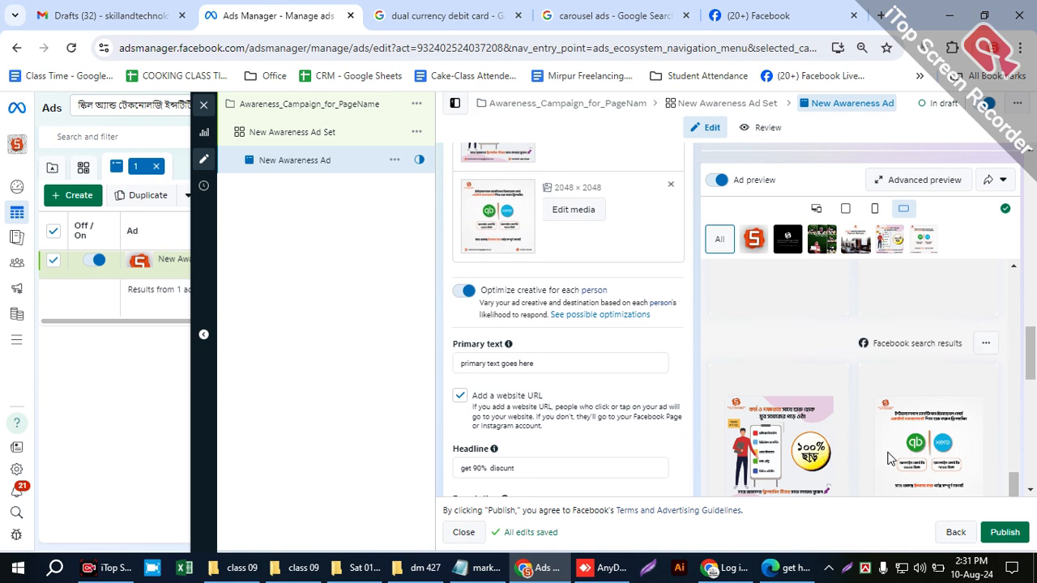
scroll(487, 376, "up", 10)
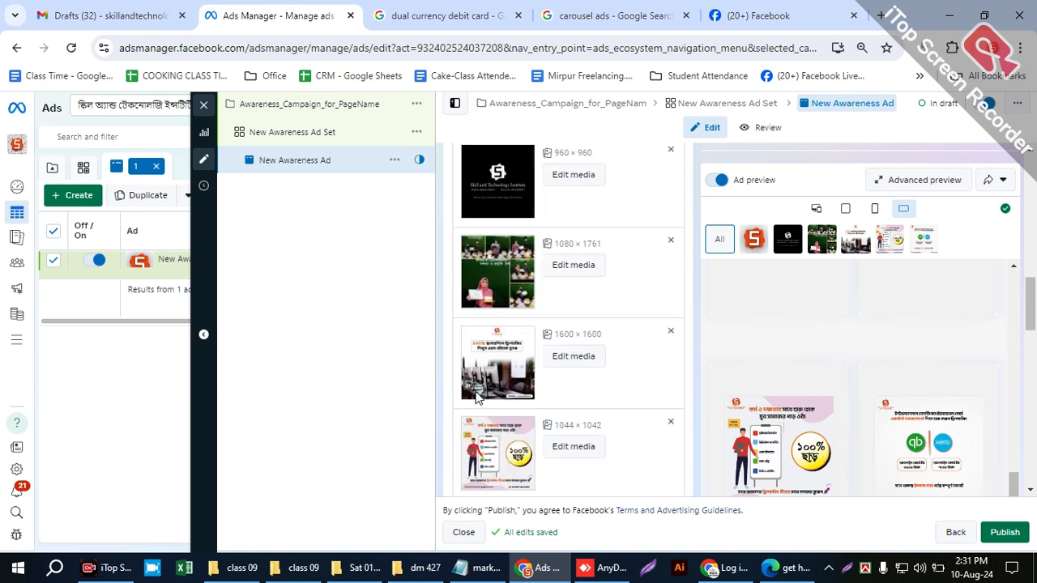
scroll(487, 377, "up", 3)
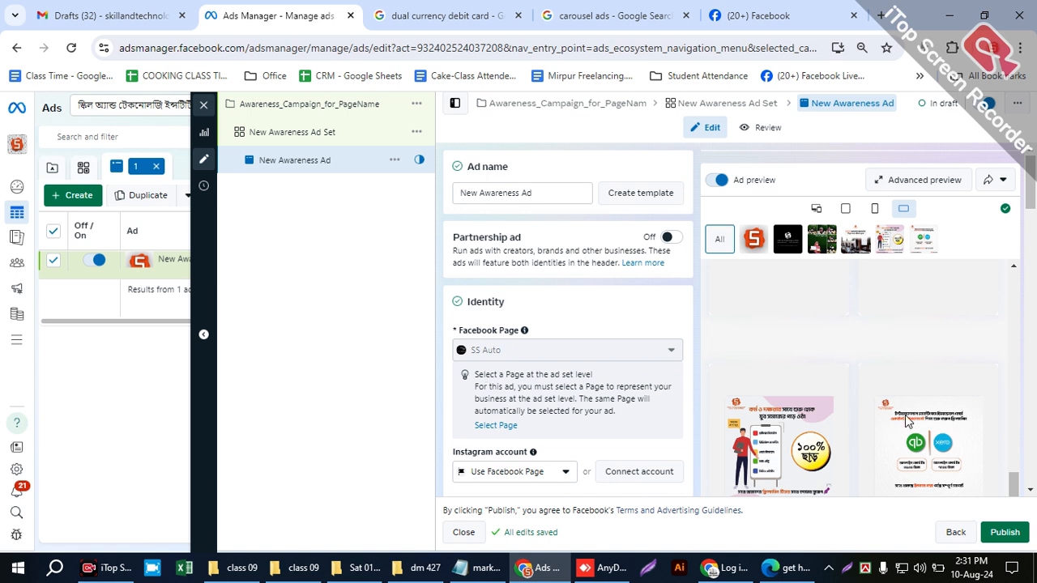
- Switch to the Facebook site and search it for "digital marketing"
scroll(858, 389, "down", 2)
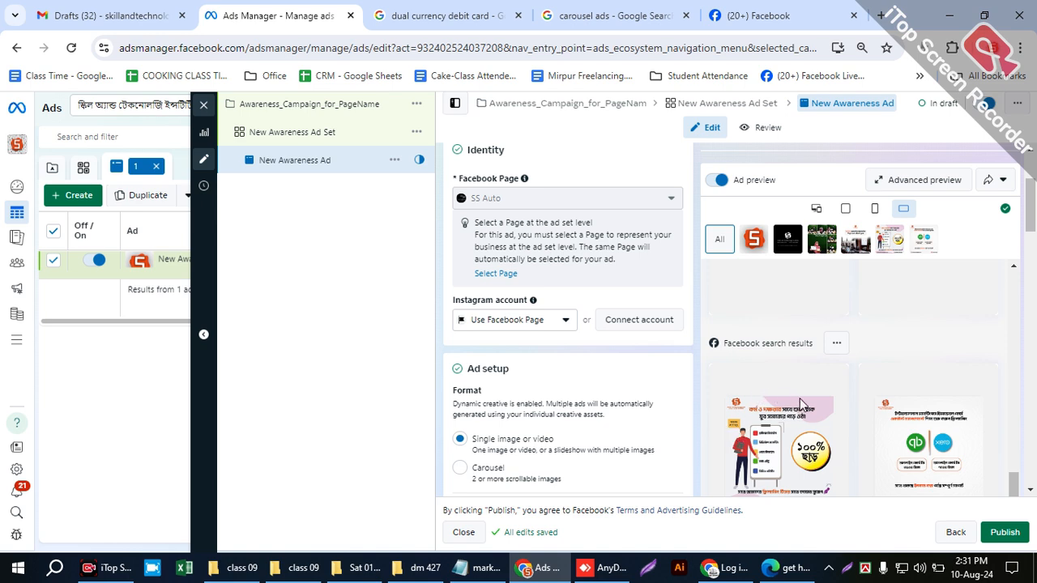
left_click(810, 12)
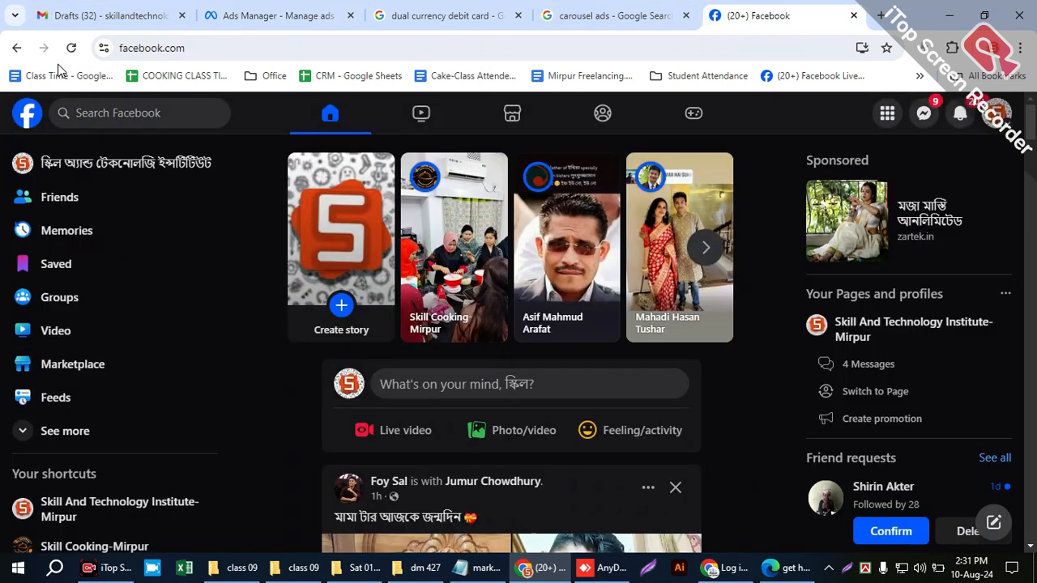
left_click(56, 112)
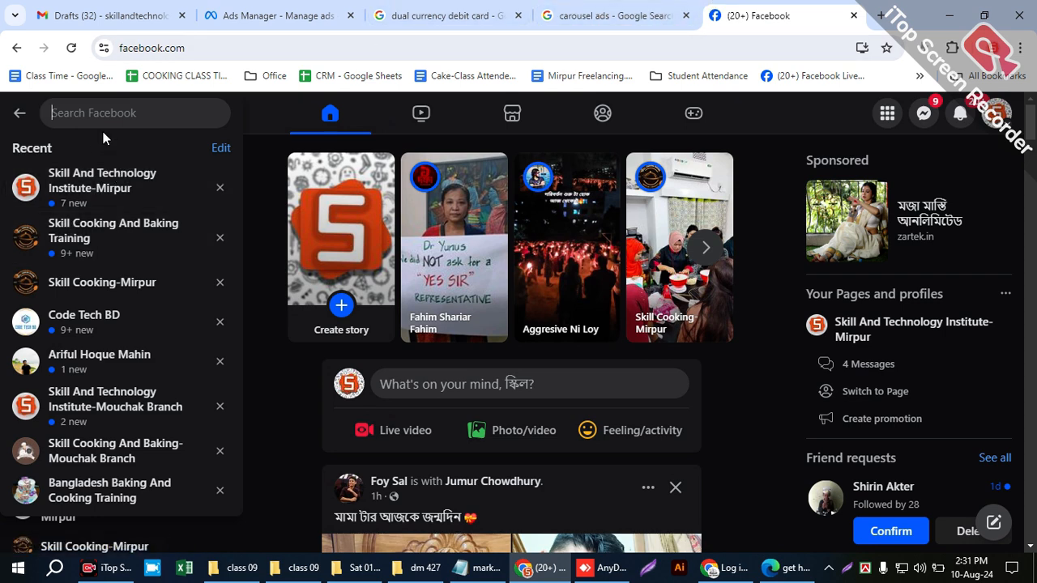
type("free")
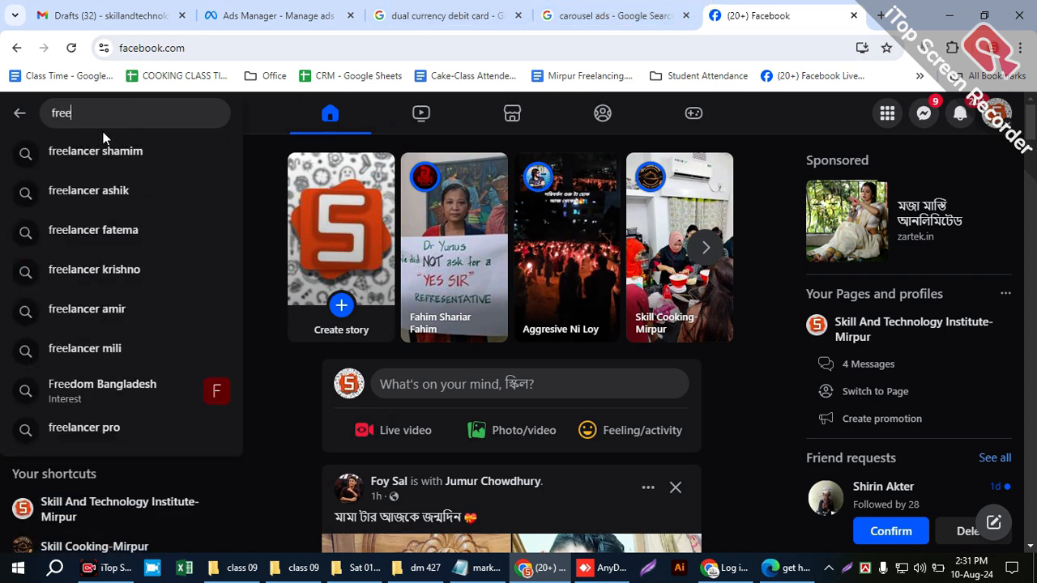
type(";am")
key("BackSpace")
key("BackSpace")
key("BackSpace")
key("BackSpace")
key("BackSpace")
key("BackSpace")
key("BackSpace")
type("digitalm")
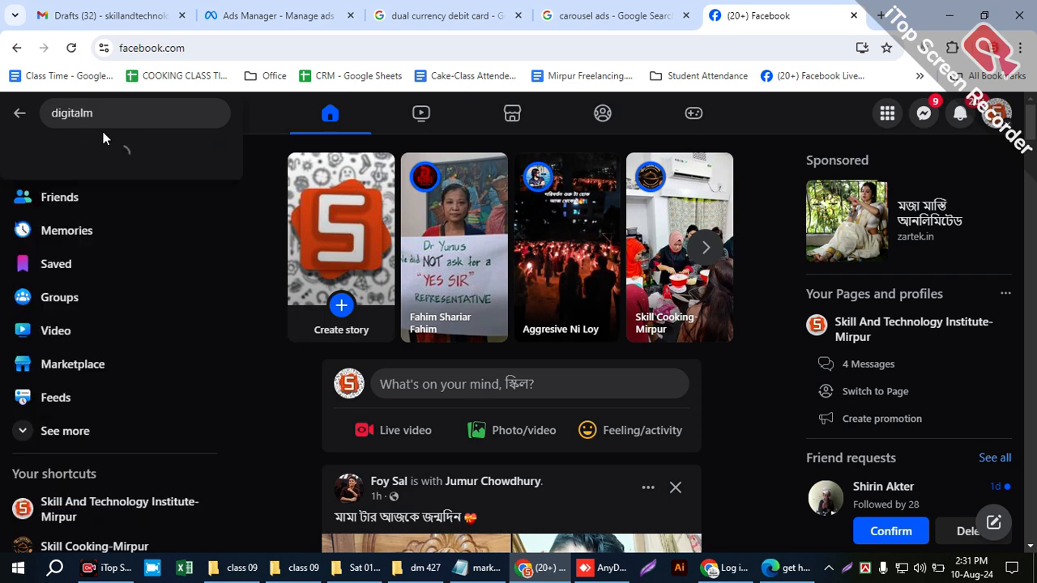
key("BackSpace")
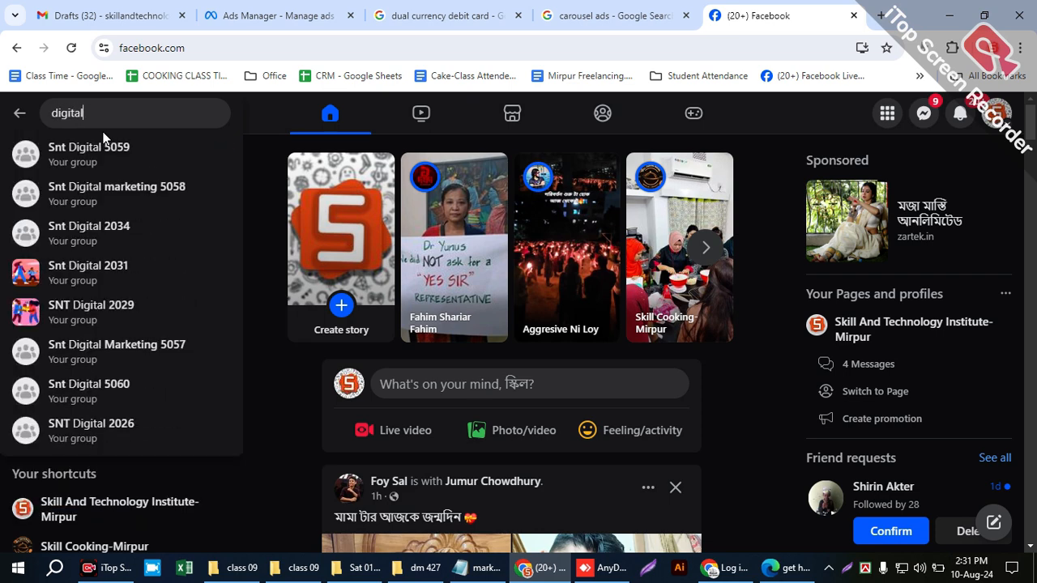
type("marketing")
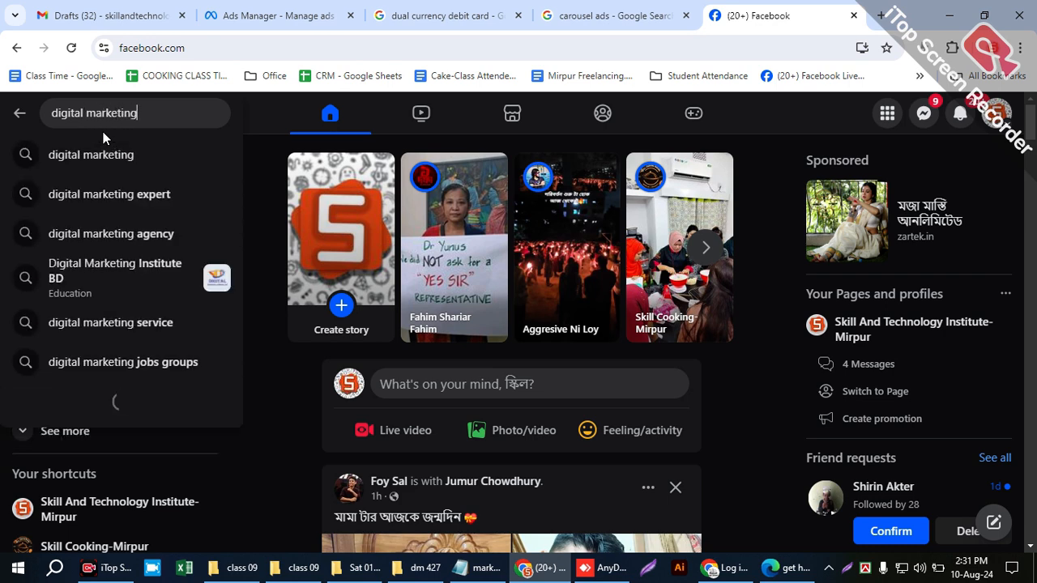
key("Return")
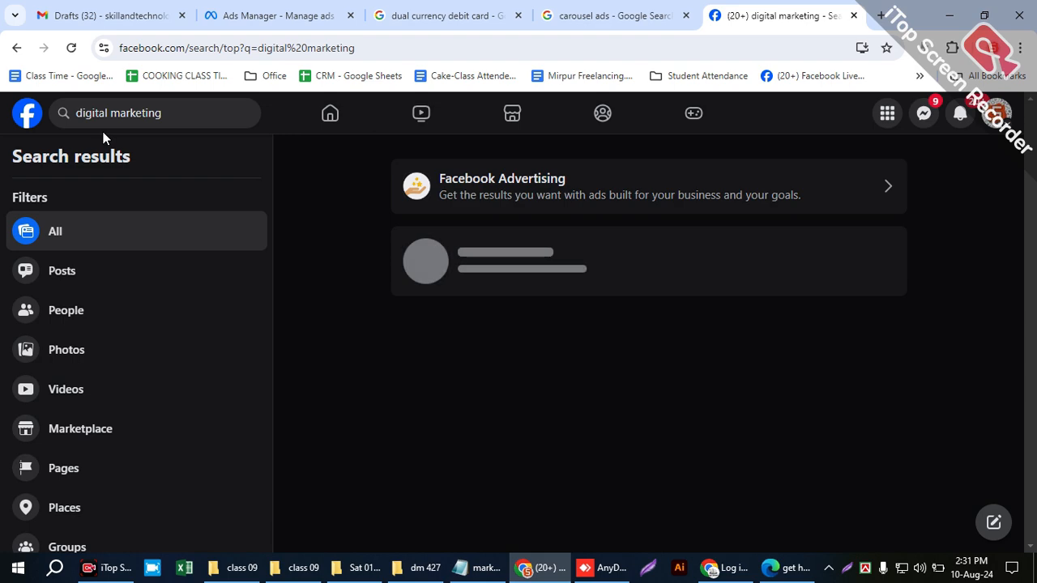
- Look through the groups, page posts and promotional posts in Facebook's digital marketing search results for examples of the search results placement
scroll(220, 183, "down", 4)
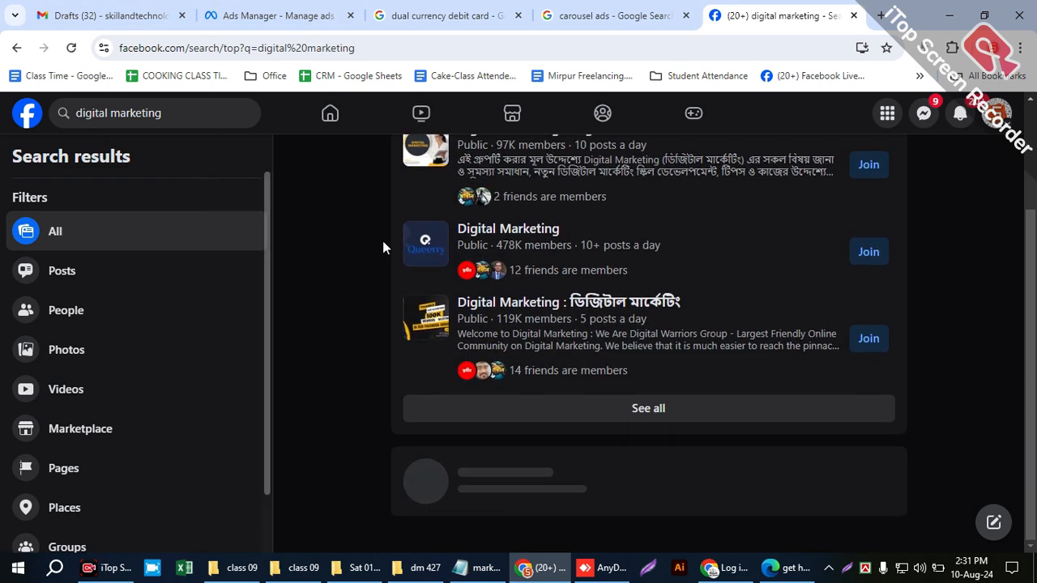
scroll(381, 236, "down", 10)
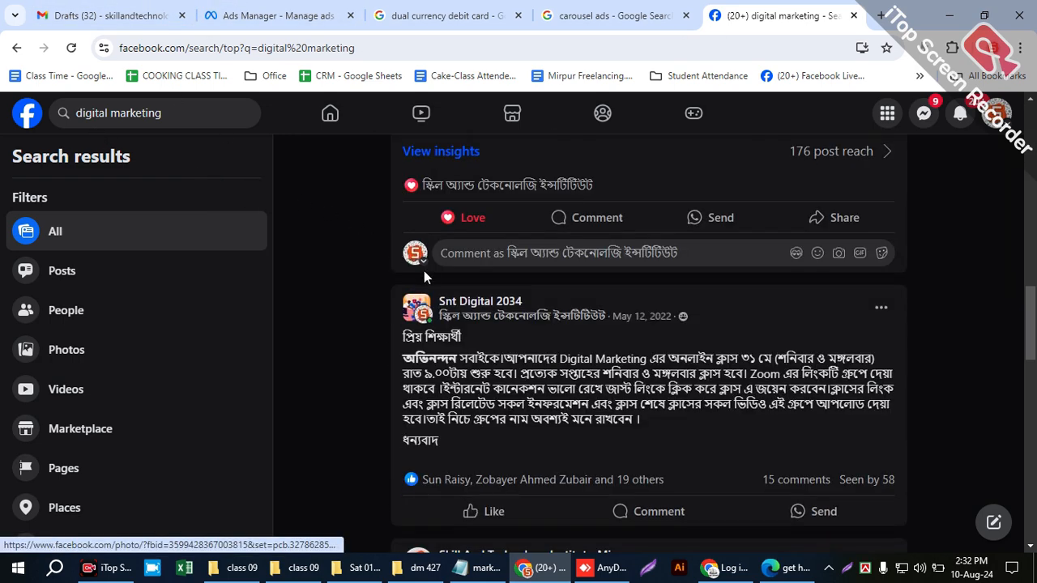
scroll(441, 284, "down", 9)
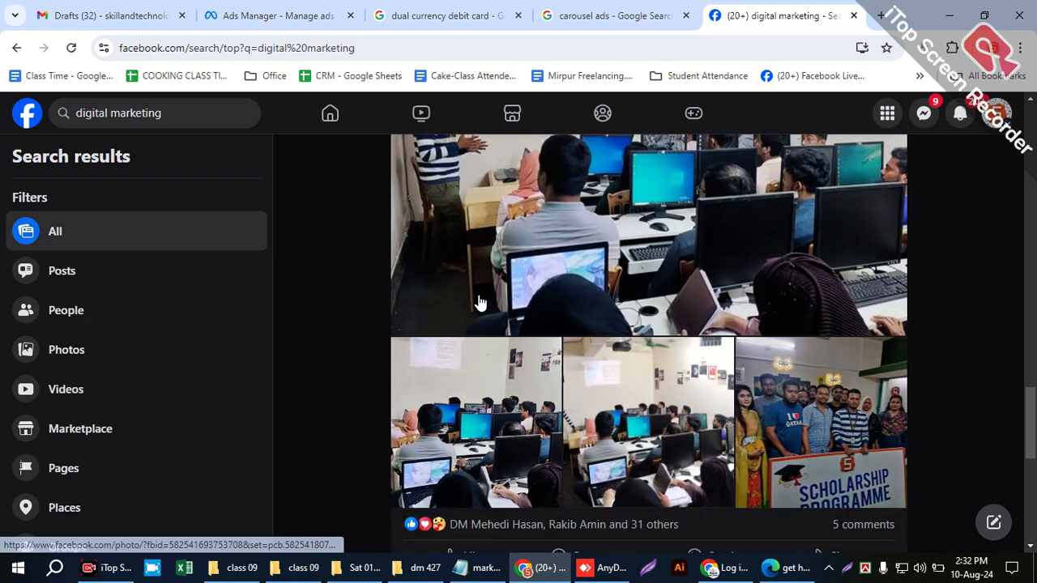
scroll(511, 334, "down", 8)
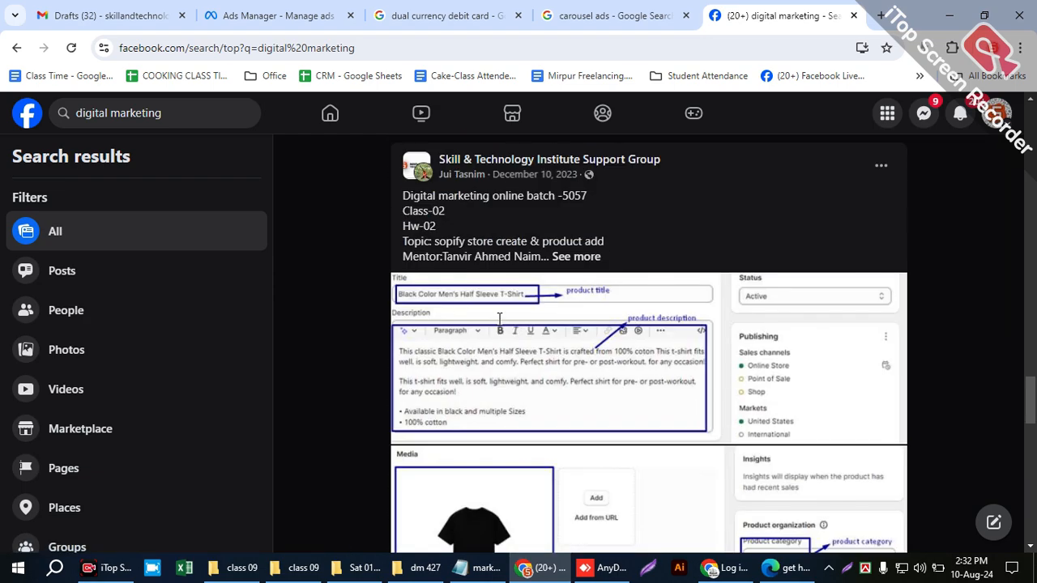
scroll(501, 332, "down", 5)
scroll(499, 331, "down", 12)
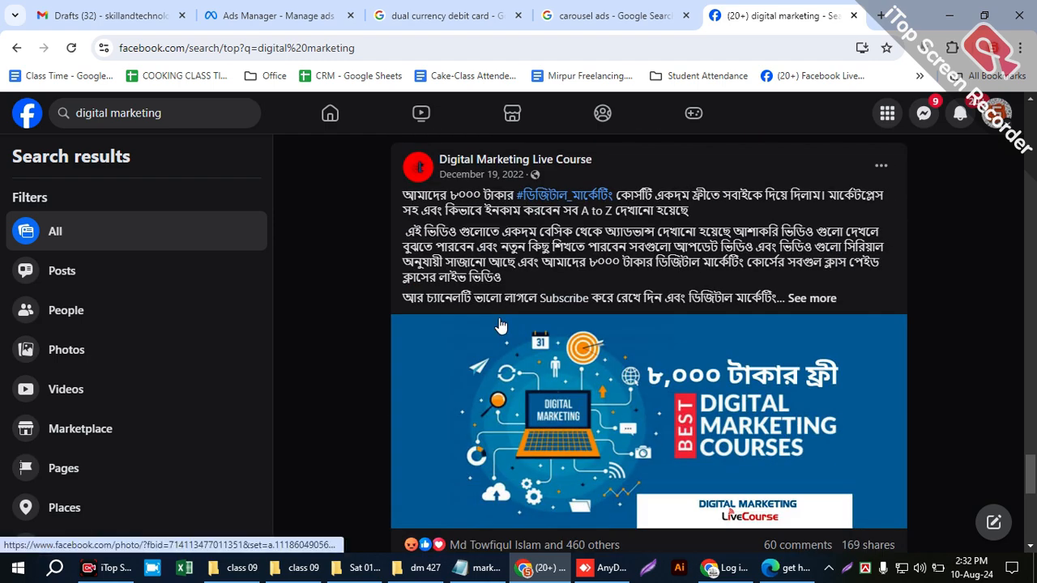
scroll(500, 316, "down", 10)
scroll(501, 324, "down", 1)
scroll(500, 324, "down", 10)
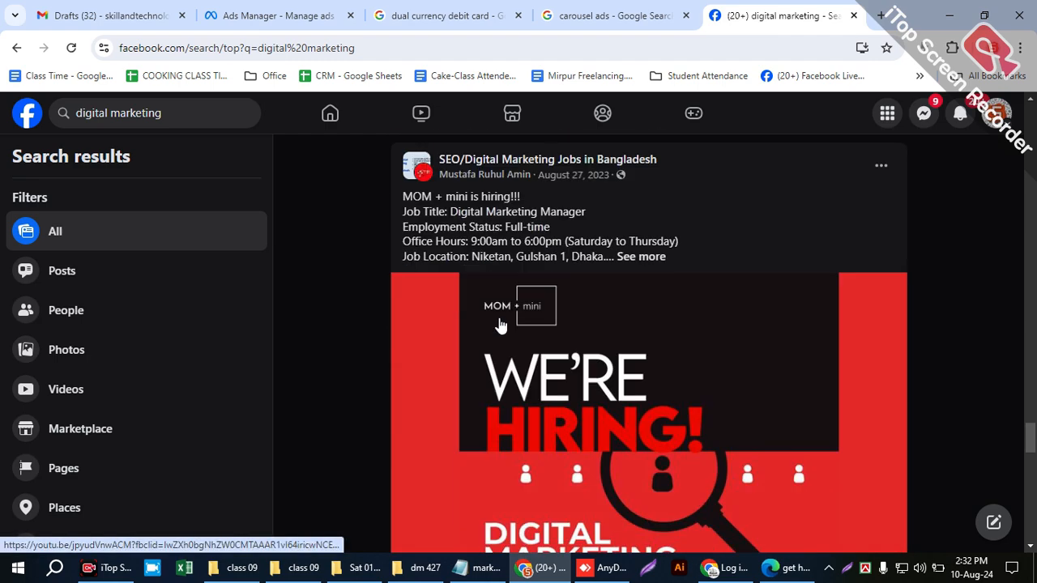
scroll(500, 316, "down", 7)
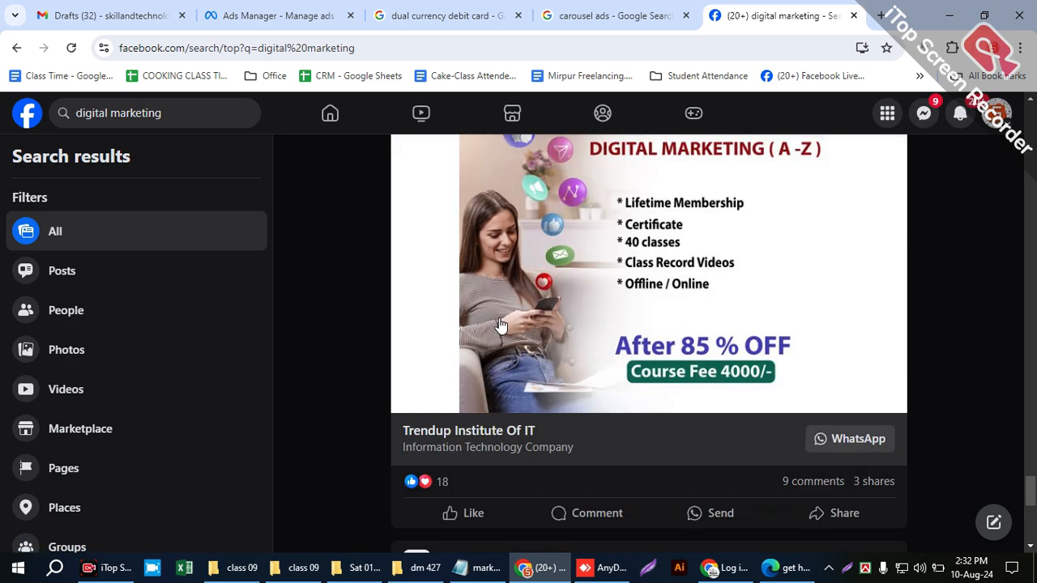
scroll(501, 325, "up", 4)
scroll(500, 324, "up", 2)
scroll(502, 324, "down", 7)
scroll(503, 318, "down", 10)
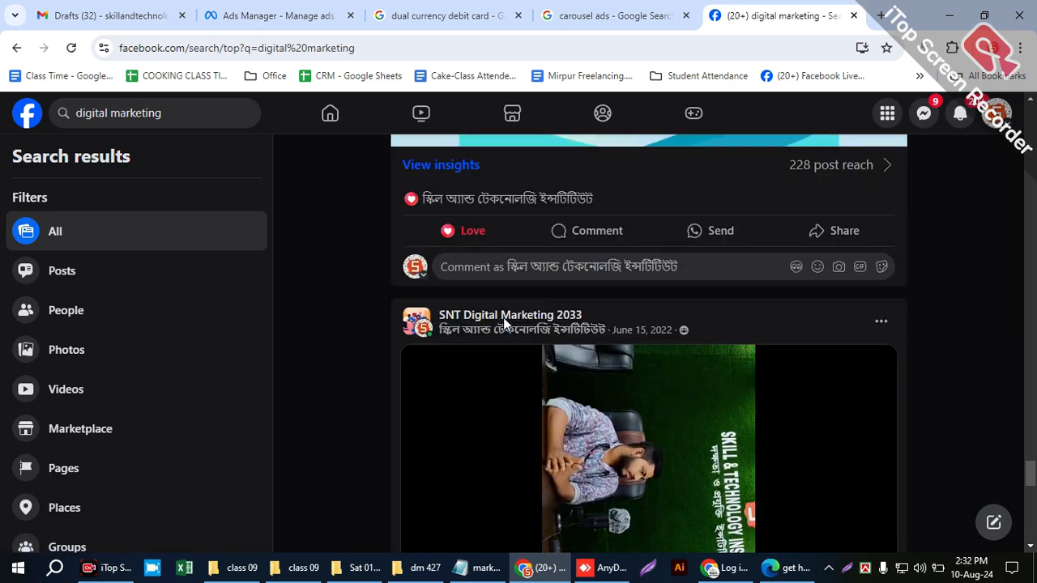
scroll(563, 337, "down", 10)
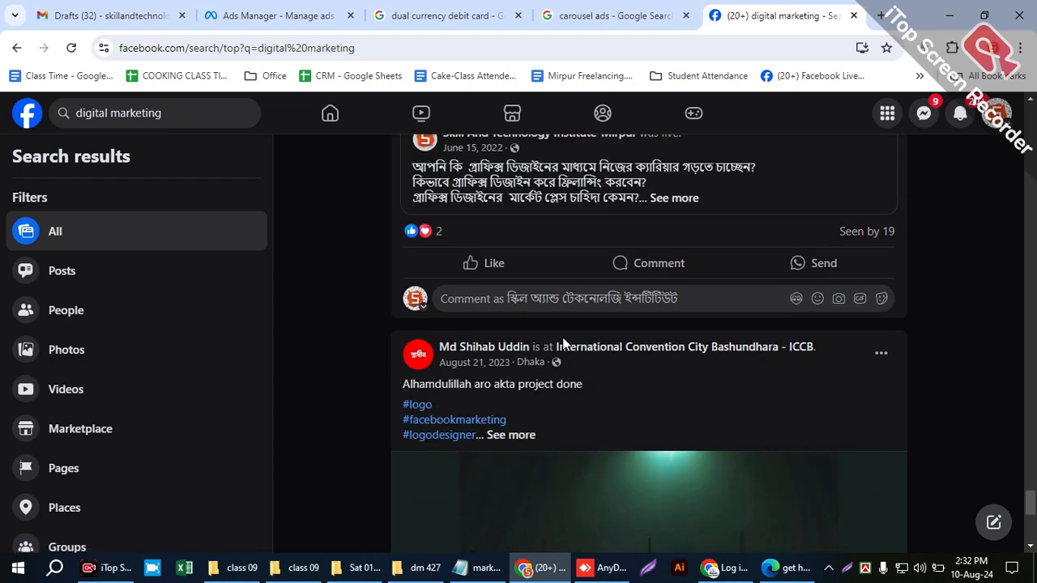
scroll(389, 299, "down", 12)
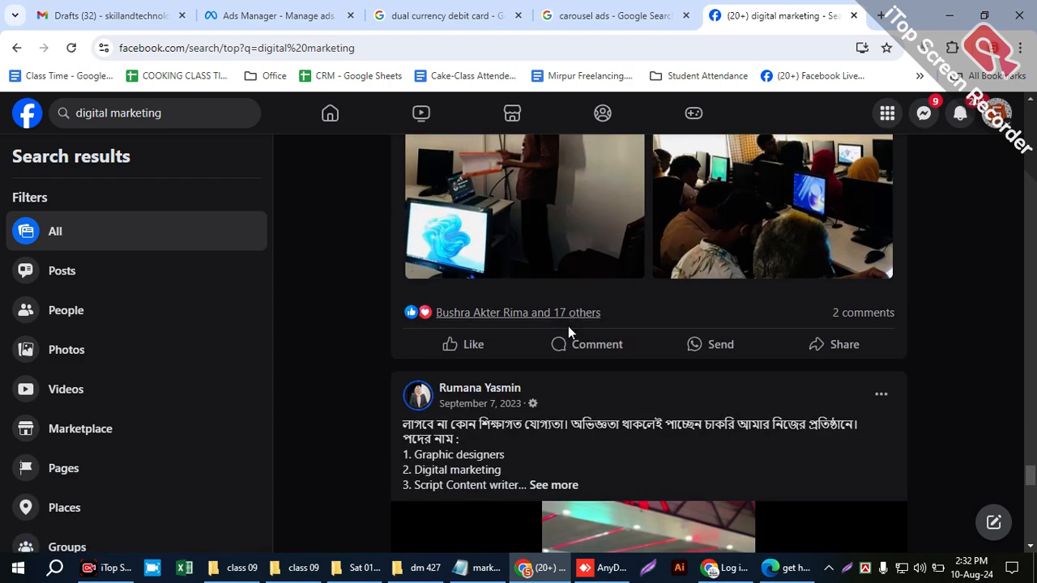
scroll(438, 313, "down", 3)
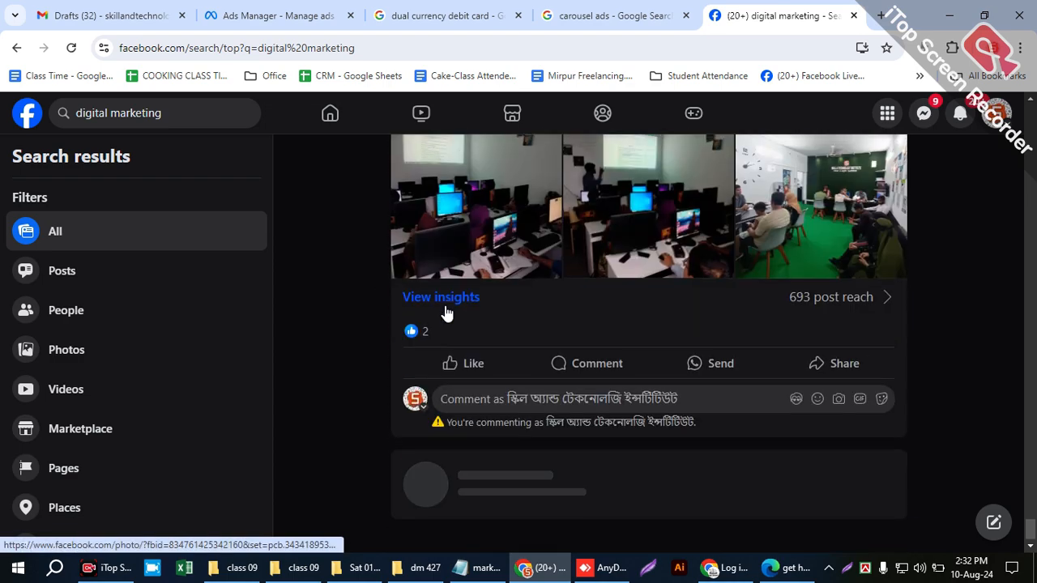
scroll(518, 325, "up", 5)
scroll(521, 327, "up", 2)
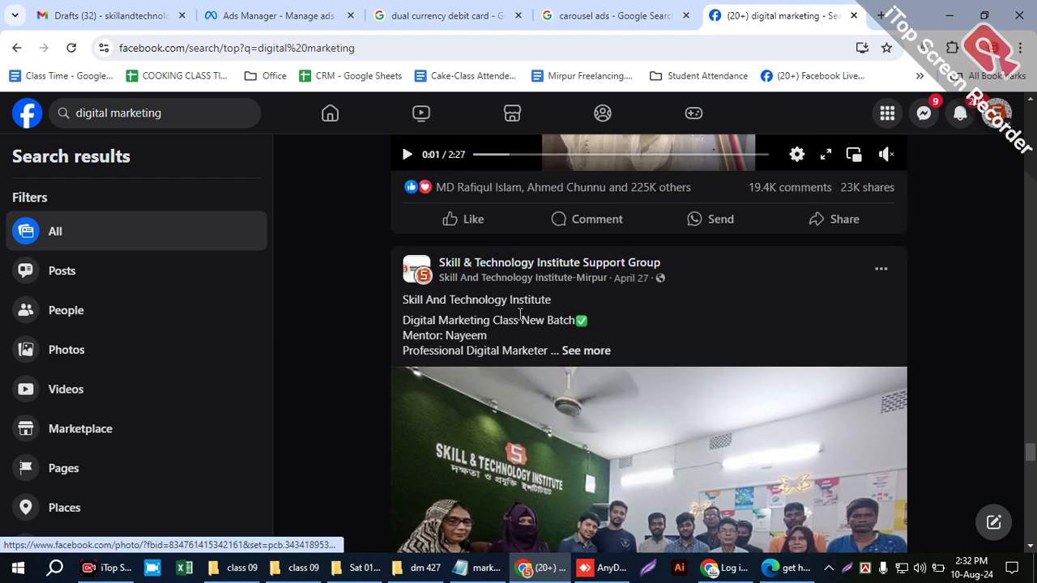
scroll(513, 314, "down", 6)
scroll(512, 314, "down", 1)
scroll(227, 210, "down", 1)
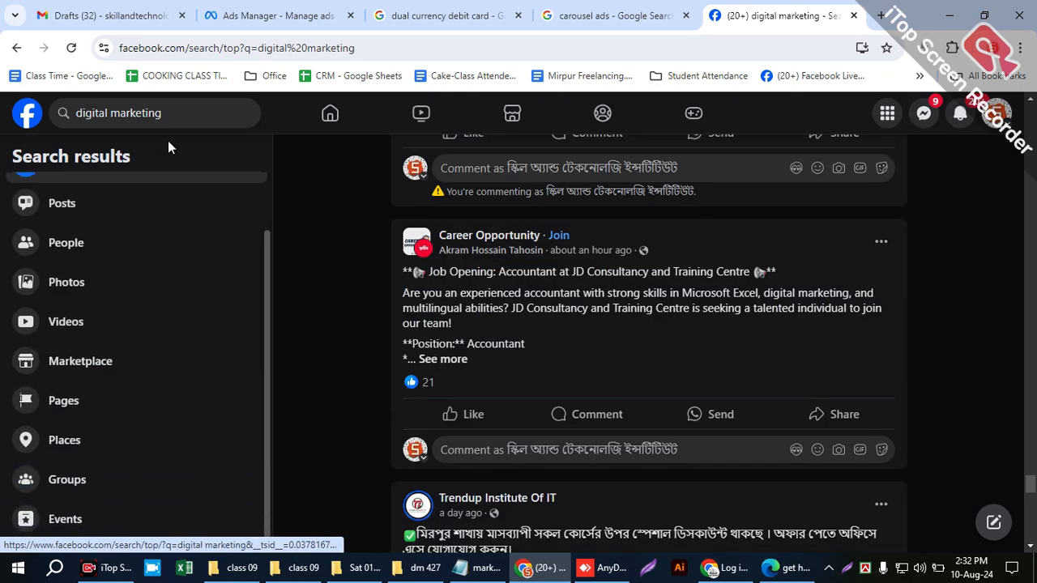
- Replace the Facebook search term with "cpa marketing" and run the search
left_click_drag(178, 105, 39, 101)
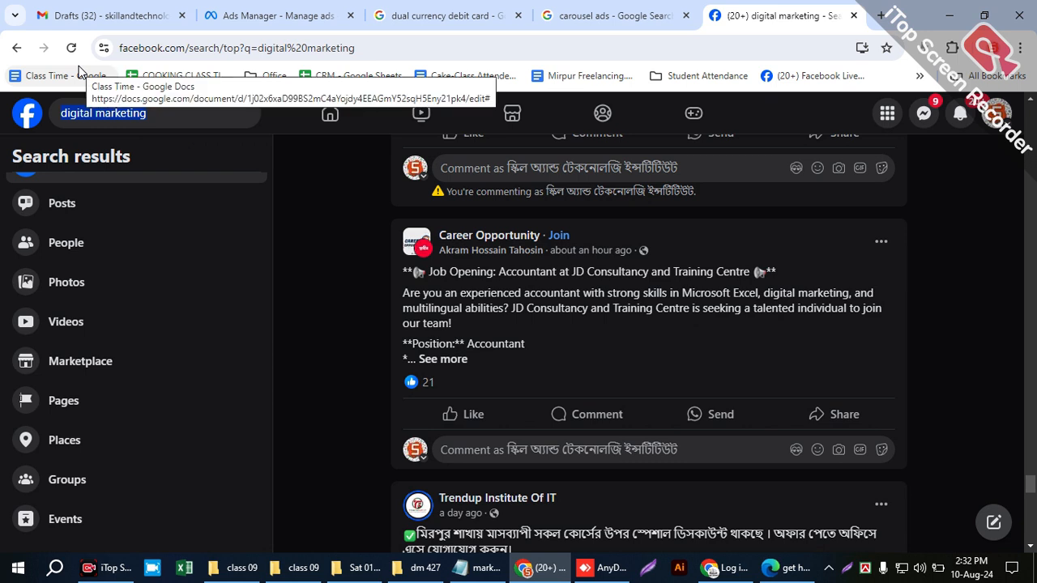
type("cpa marek")
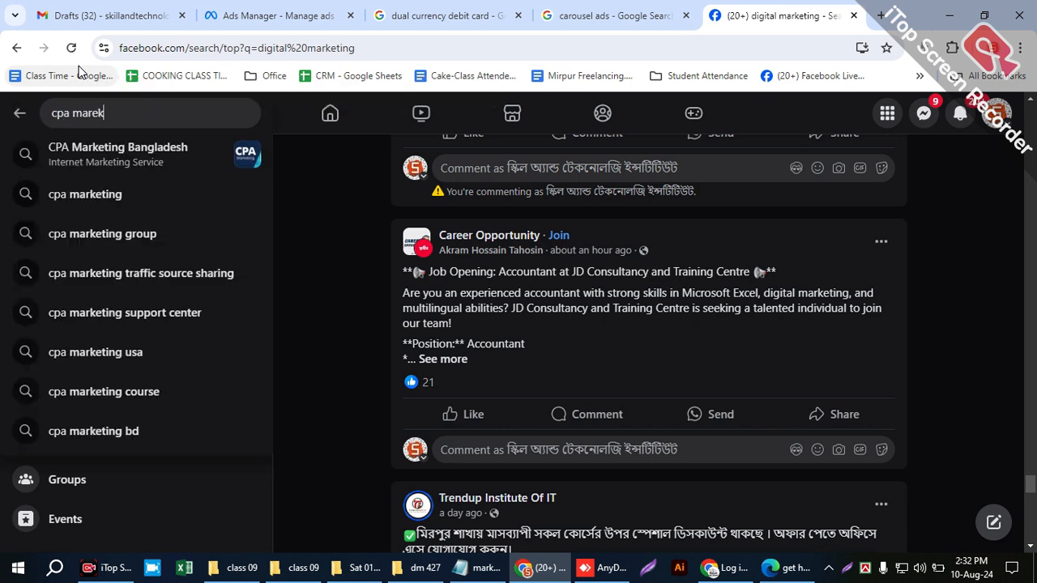
key("BackSpace")
key("BackSpace")
type("keting")
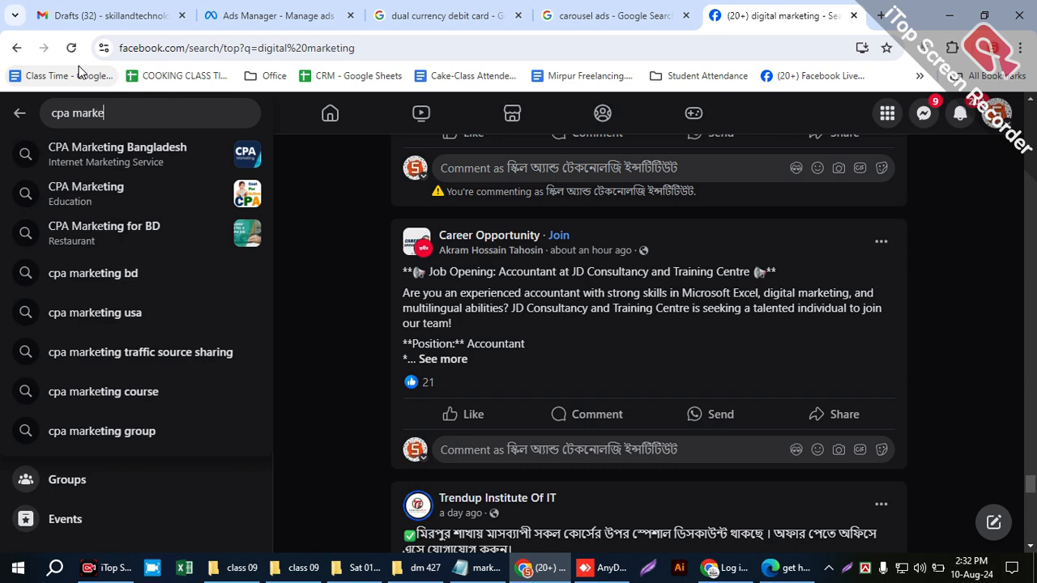
key("Return")
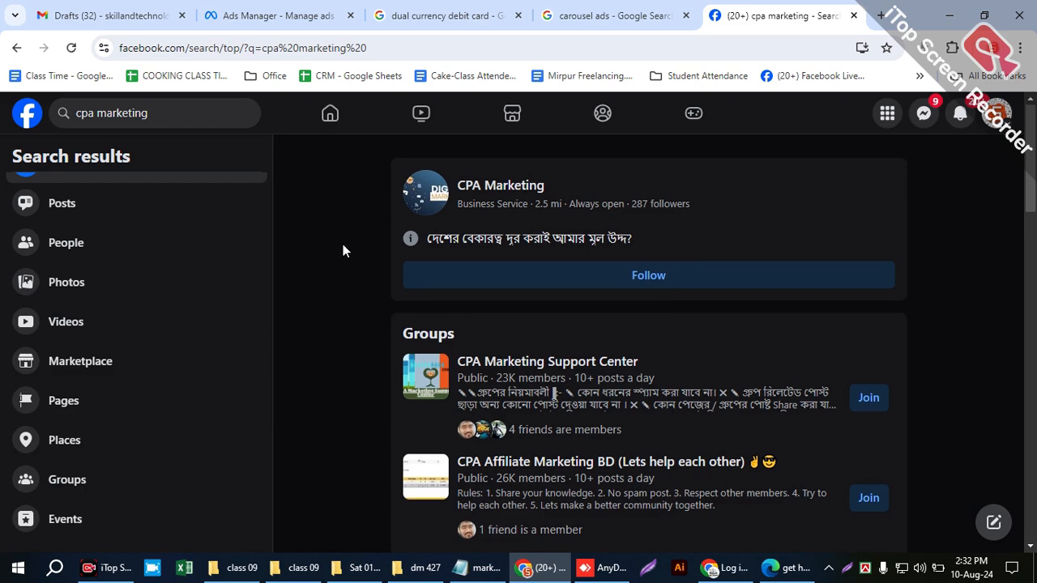
- Examine the groups, course promotions and page posts in the CPA marketing search results as examples of the search results placement
scroll(346, 257, "down", 10)
scroll(353, 256, "down", 8)
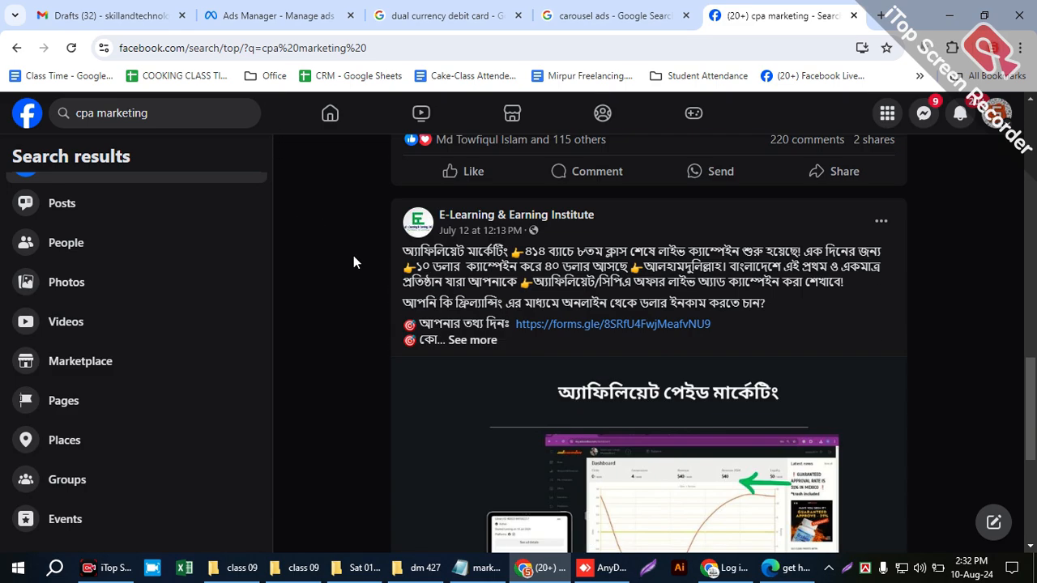
scroll(352, 257, "down", 8)
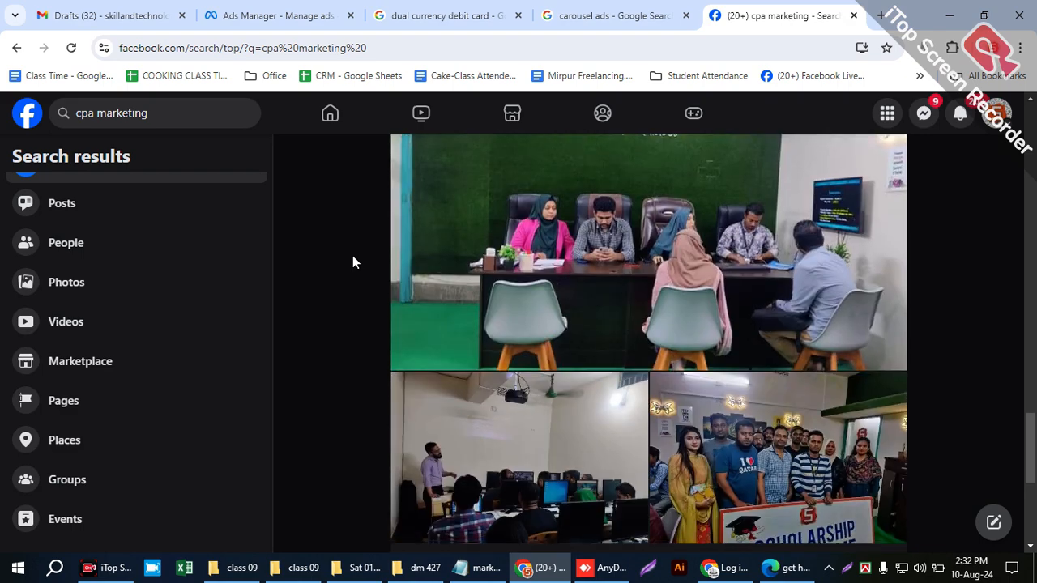
scroll(352, 260, "down", 10)
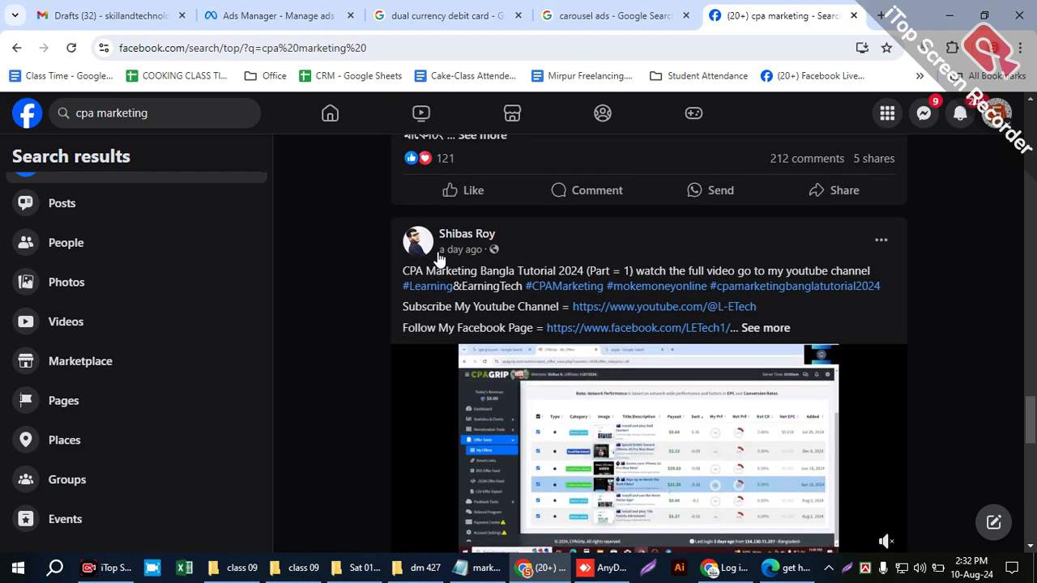
scroll(441, 251, "down", 3)
scroll(549, 444, "down", 9)
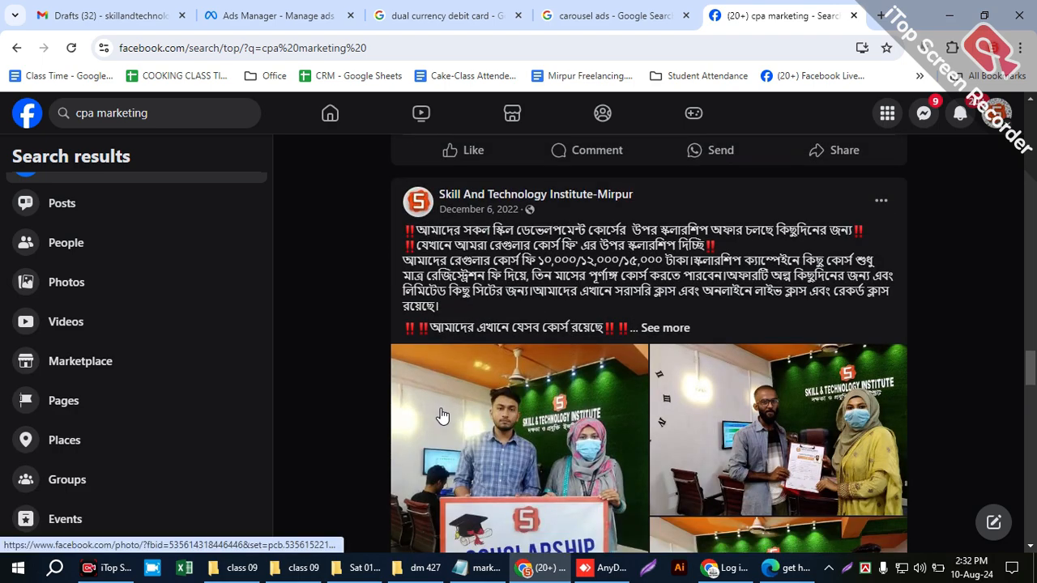
scroll(528, 348, "up", 1)
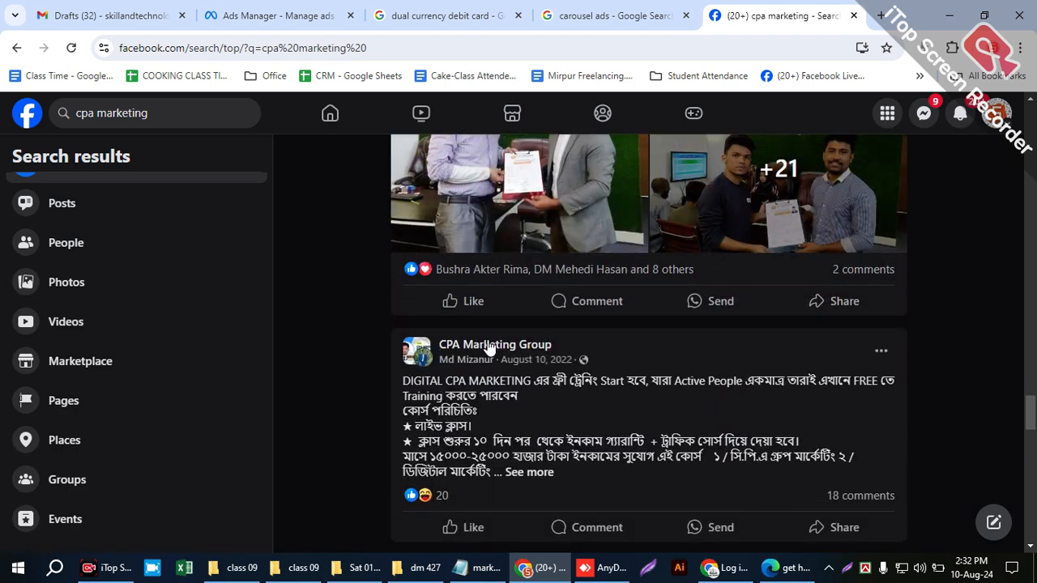
scroll(528, 340, "down", 4)
scroll(527, 334, "down", 9)
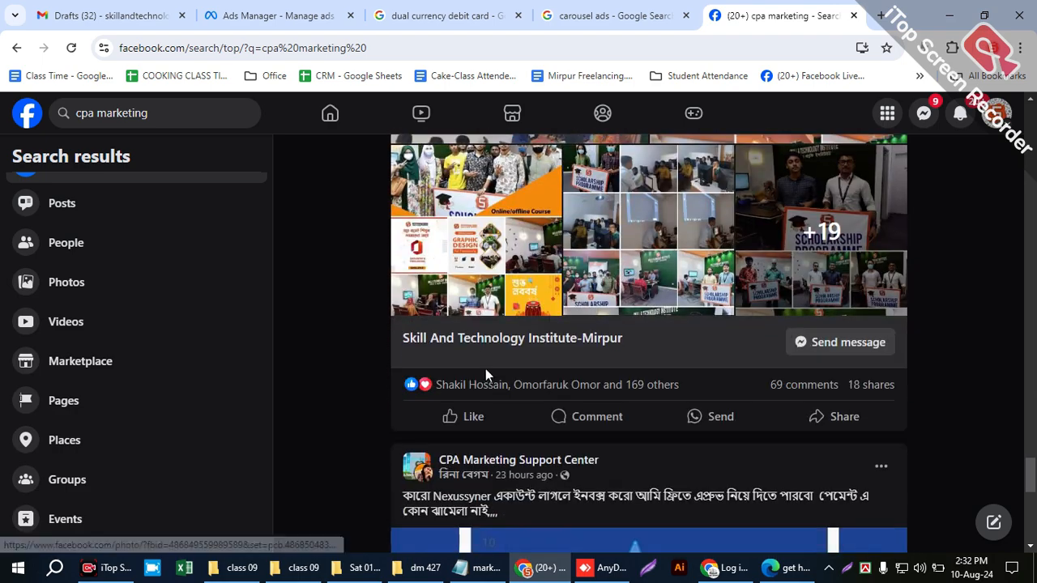
scroll(458, 343, "down", 15)
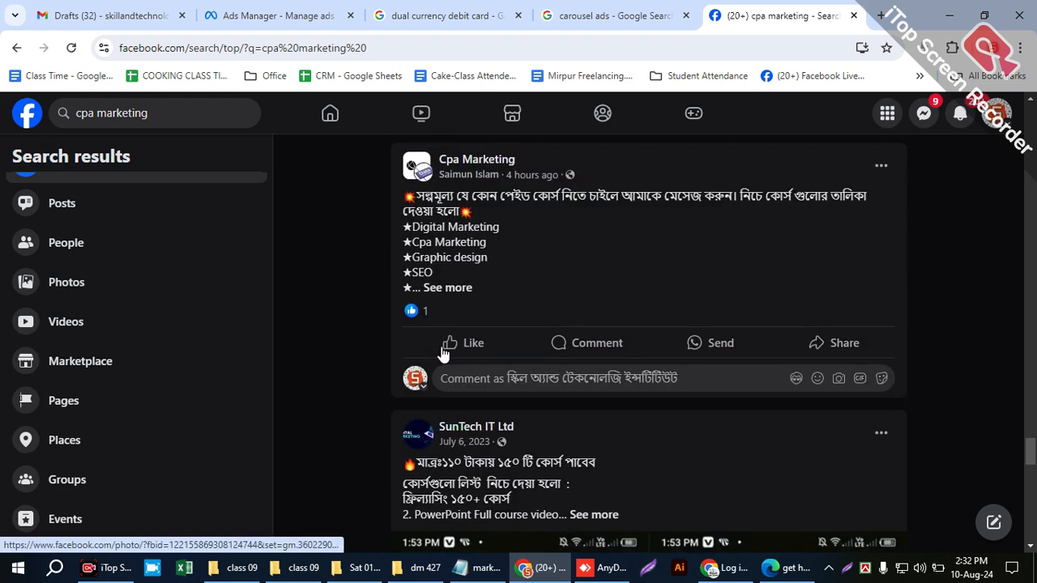
scroll(443, 349, "down", 7)
scroll(440, 343, "up", 5)
scroll(452, 451, "down", 5)
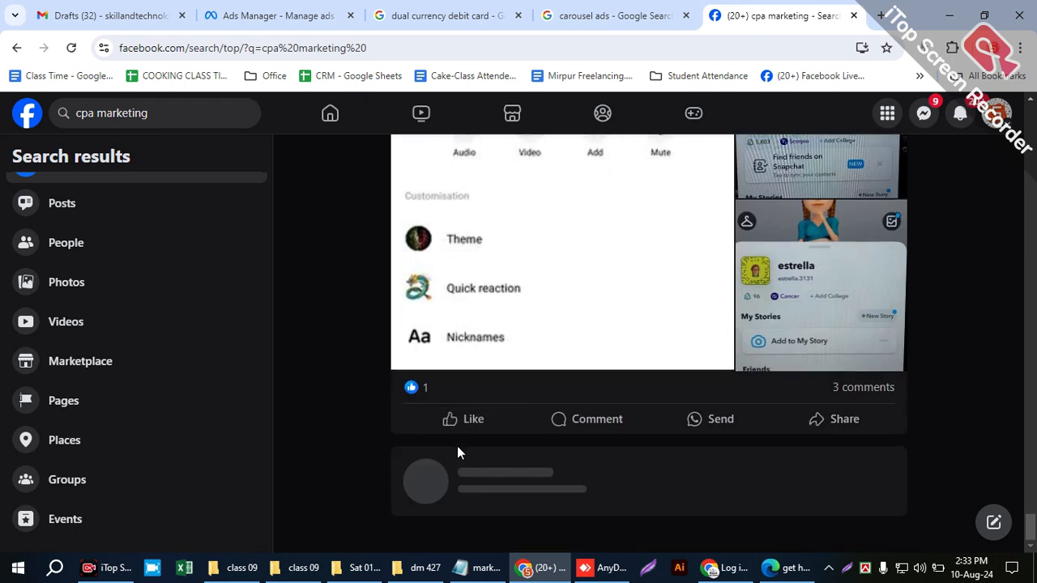
- Return to the draft New Awareness Ad in Ads Manager and view its ad setup beside the Facebook search results preview
left_click(590, 13)
left_click(497, 9)
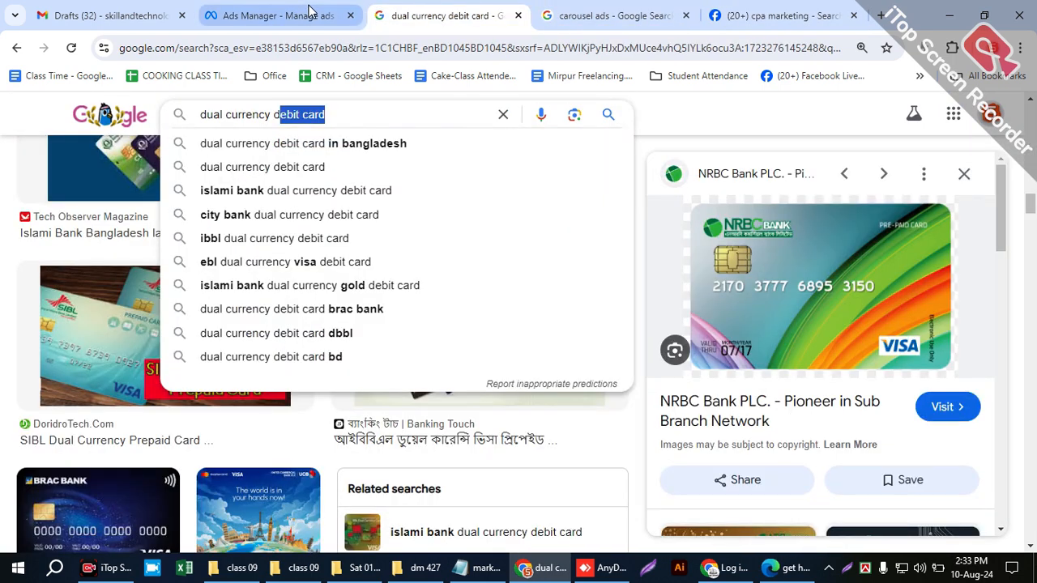
left_click(276, 16)
scroll(803, 405, "down", 2)
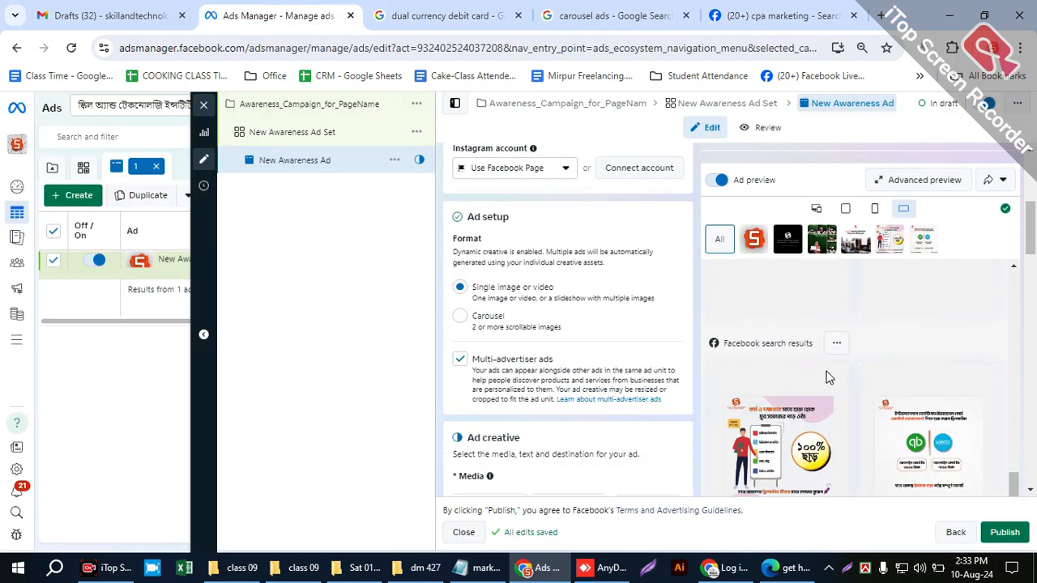
- Review the ad setup, creative, destination and tracking sections of New Awareness Ad alongside its Facebook search results previews
scroll(821, 375, "down", 1)
scroll(636, 419, "down", 4)
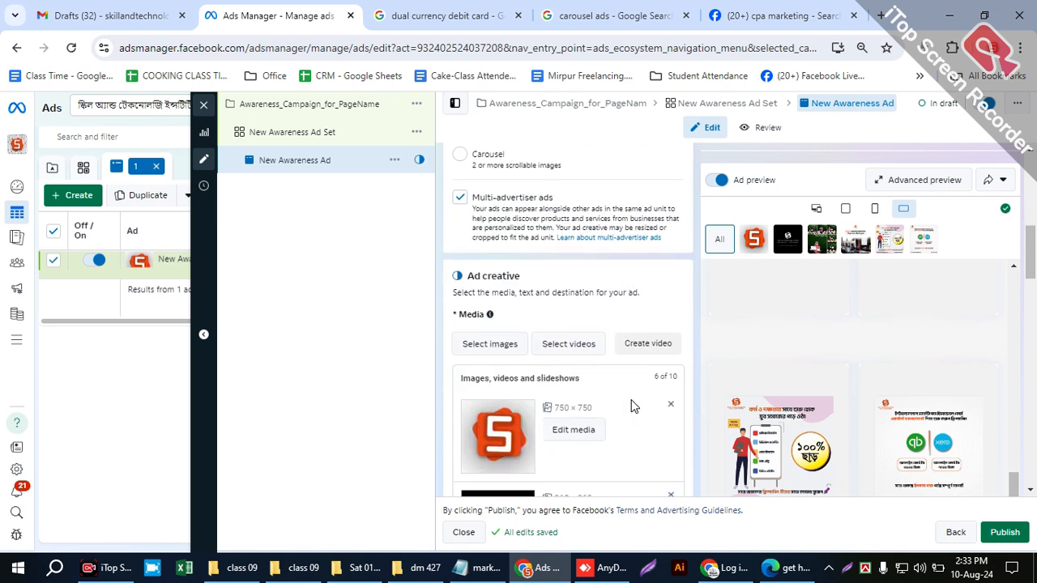
scroll(646, 370, "down", 3)
scroll(681, 367, "down", 10)
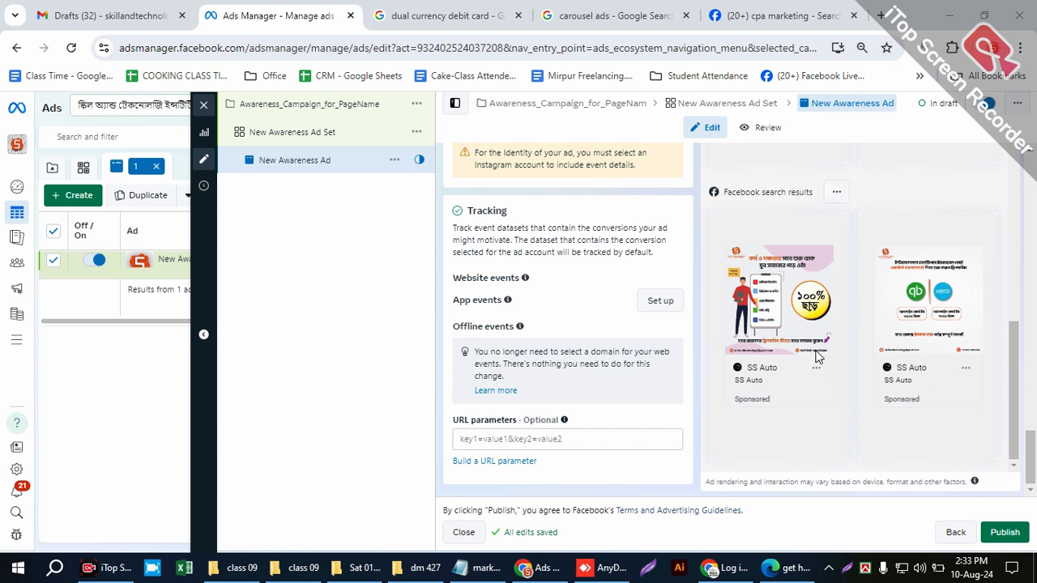
scroll(828, 356, "up", 2)
scroll(828, 356, "down", 2)
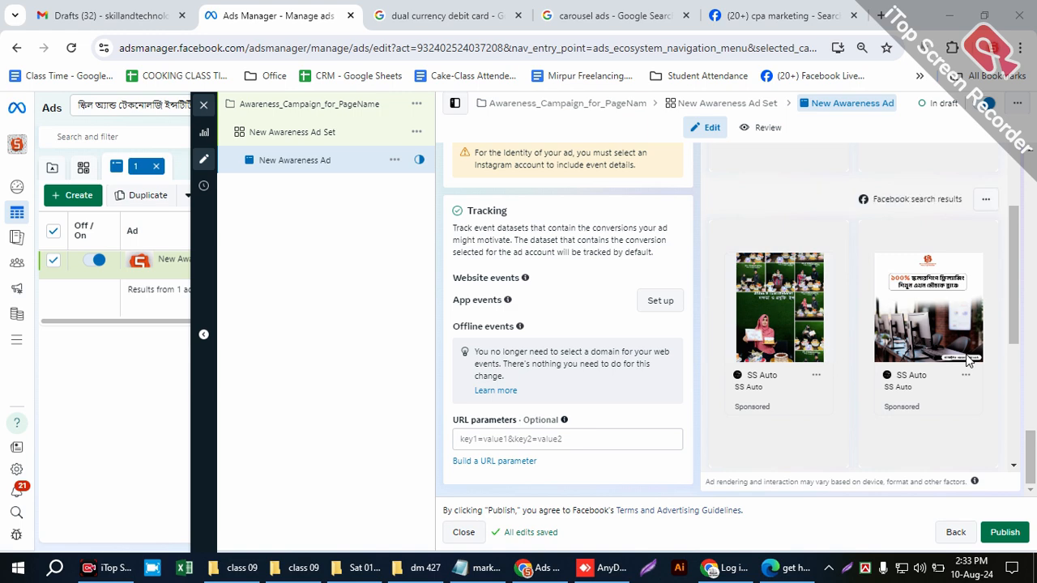
scroll(843, 350, "up", 1)
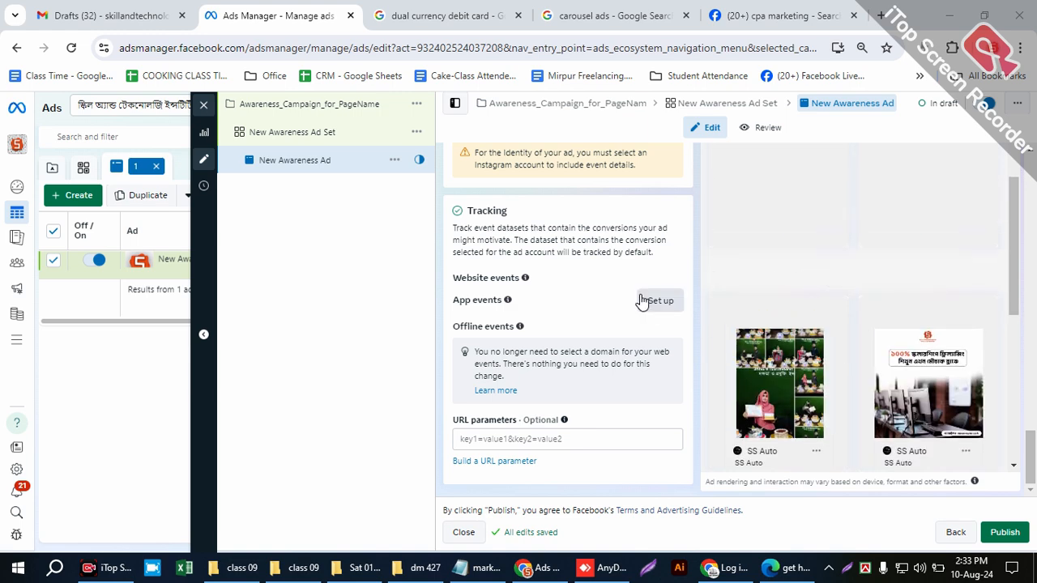
scroll(684, 292, "up", 6)
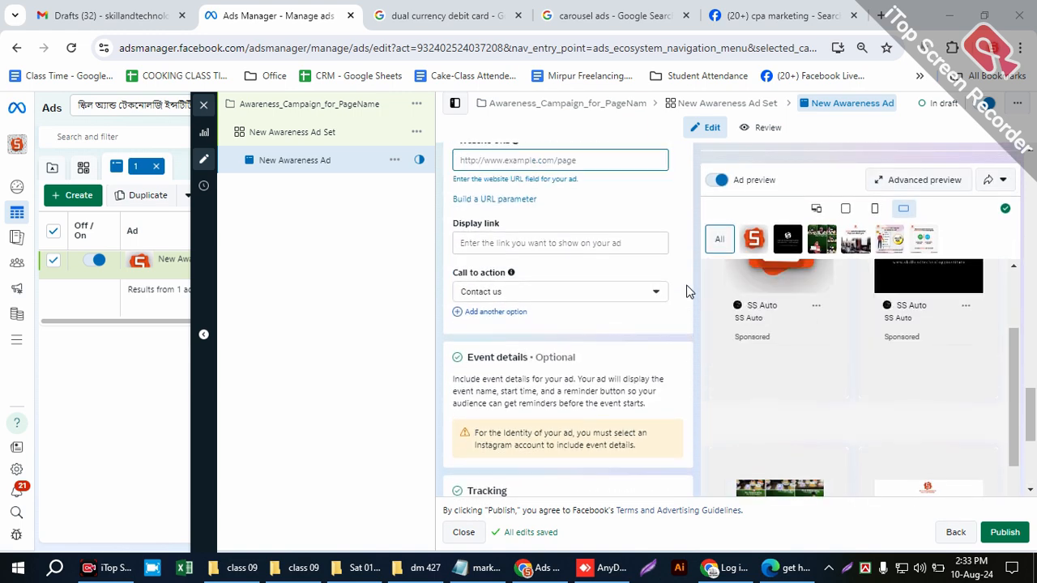
scroll(692, 298, "up", 10)
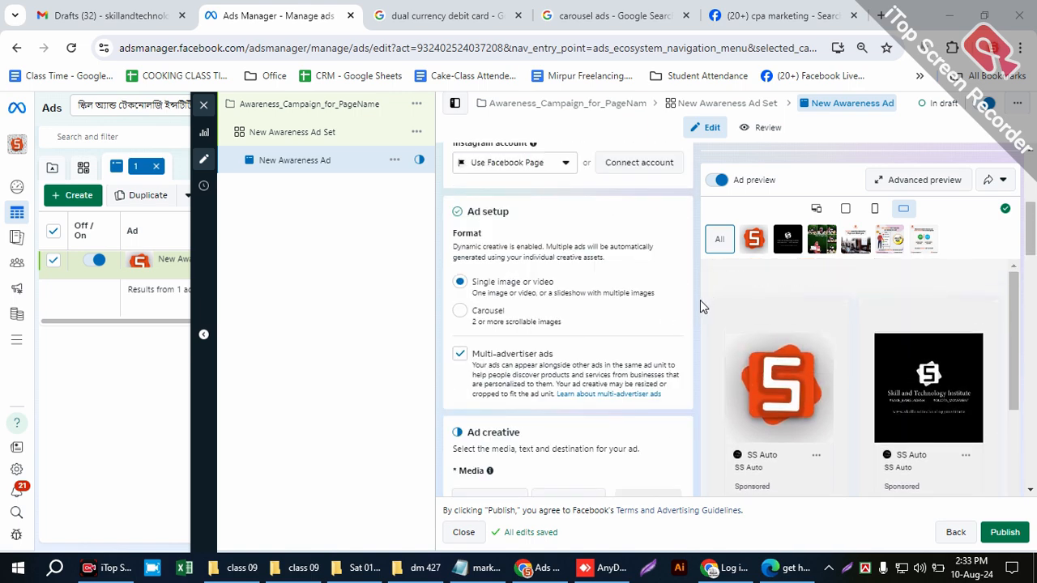
scroll(702, 306, "up", 1)
scroll(699, 301, "up", 4)
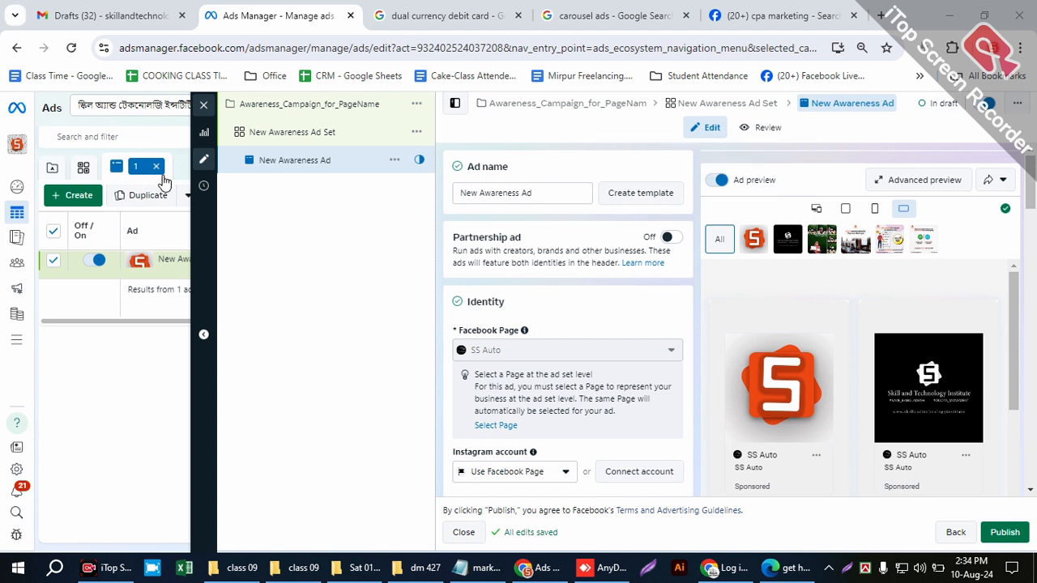
- Switch the placements of New Awareness Ad Set from manual to Advantage+ placements (recommended)
left_click(285, 142)
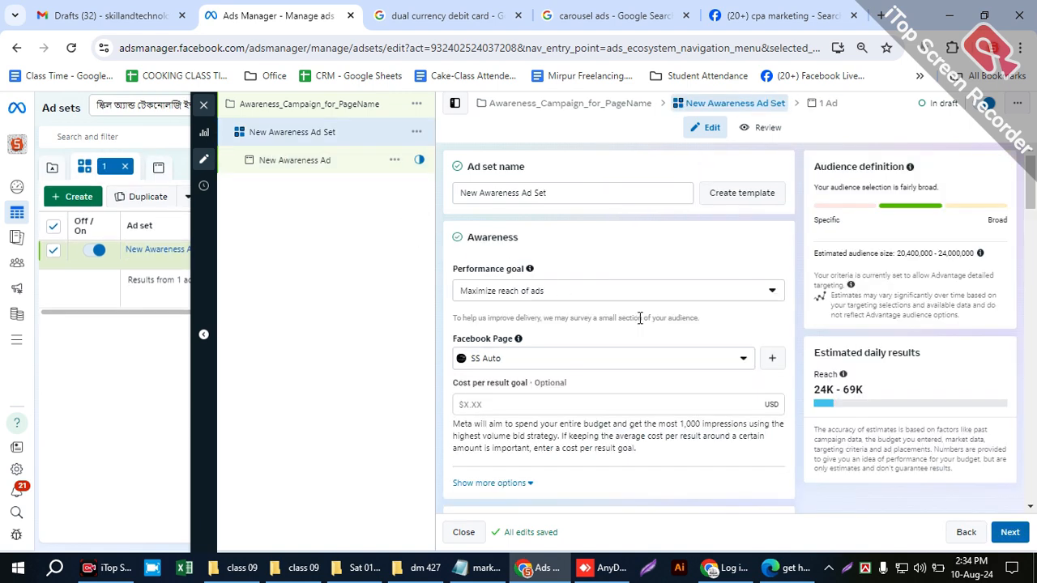
scroll(639, 320, "down", 5)
scroll(648, 337, "down", 10)
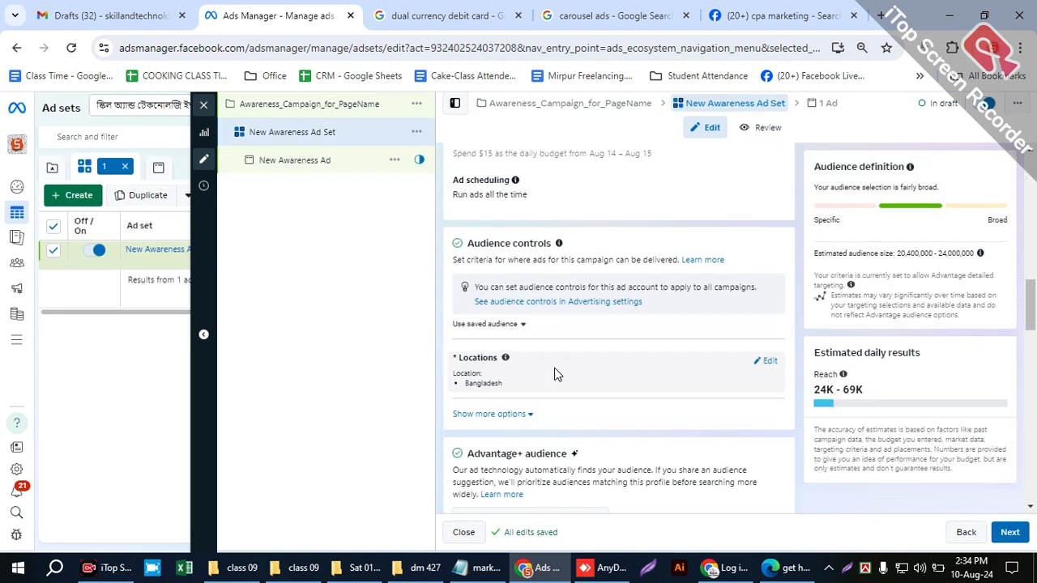
scroll(528, 386, "down", 5)
scroll(489, 370, "down", 3)
scroll(445, 218, "up", 3)
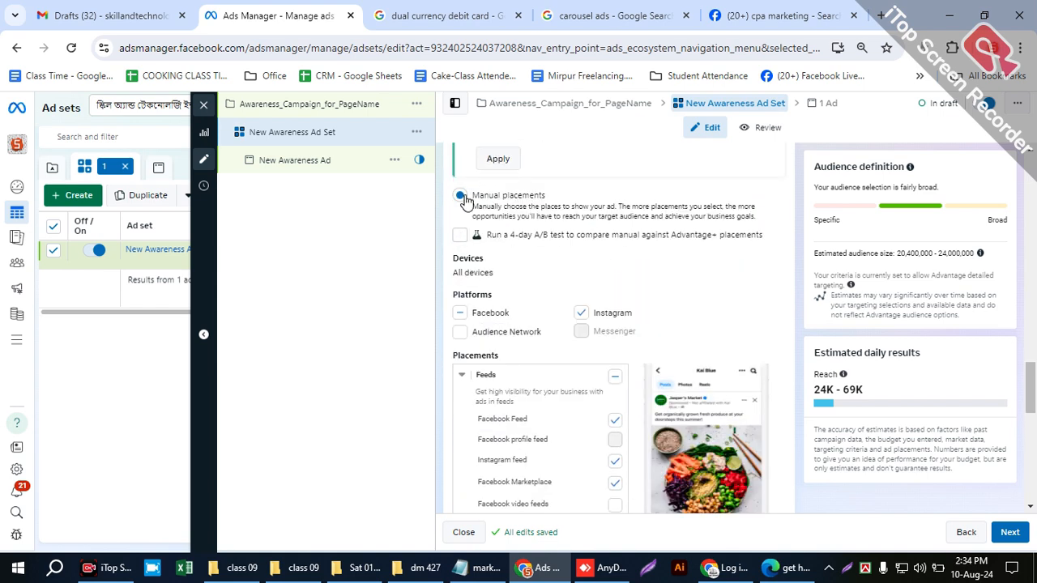
scroll(495, 260, "up", 1)
scroll(495, 263, "up", 1)
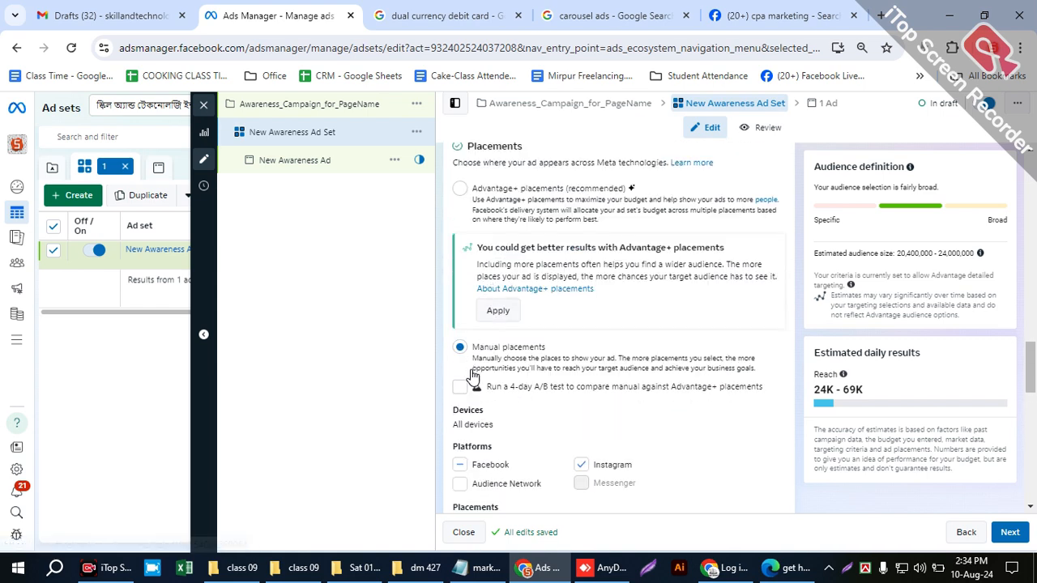
left_click(458, 189)
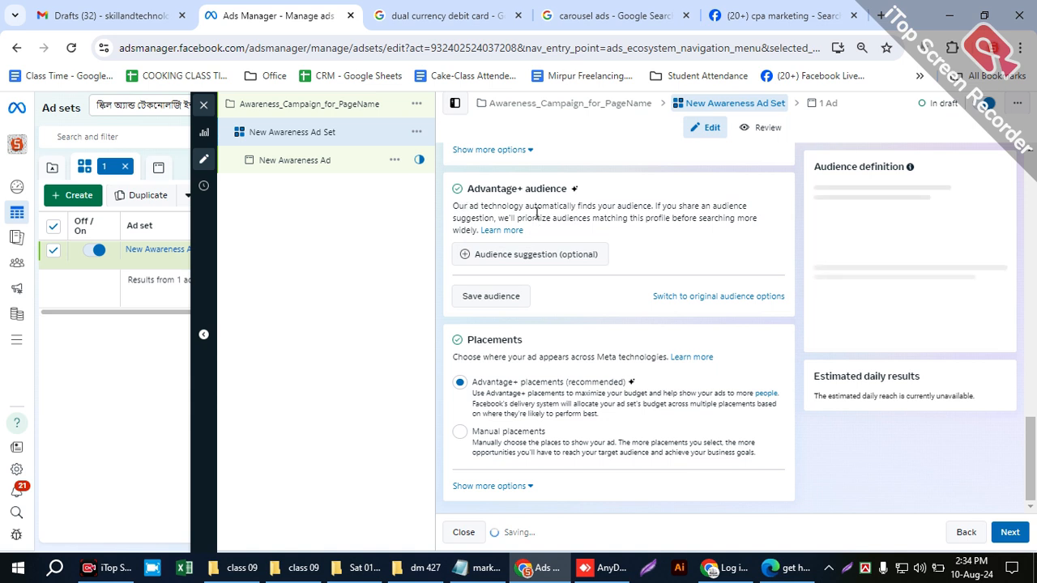
- Read through the Advantage+ audience and Advantage+ placements descriptions in the ad set
left_click_drag(591, 216, 745, 239)
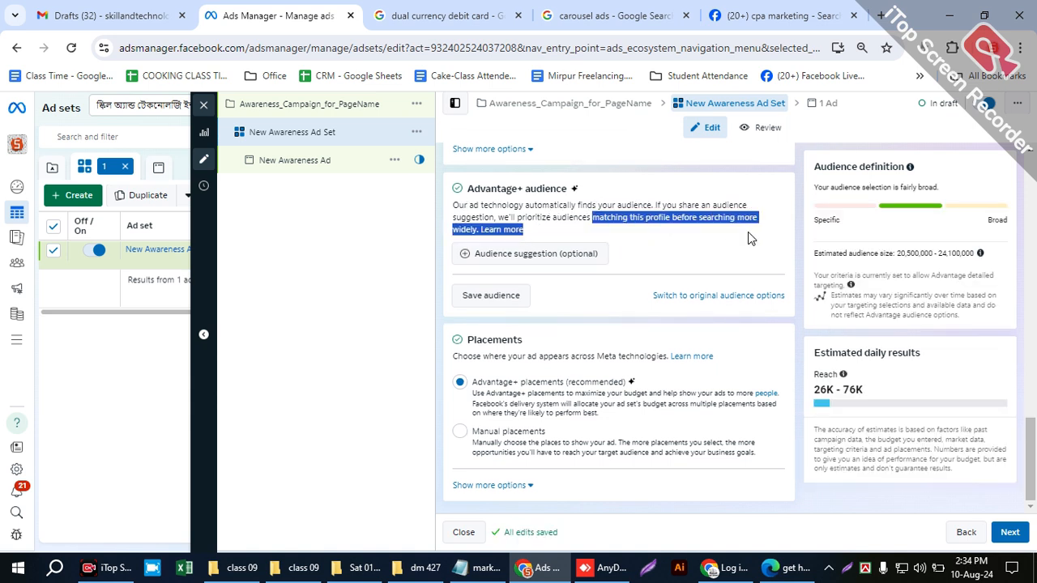
left_click(718, 243)
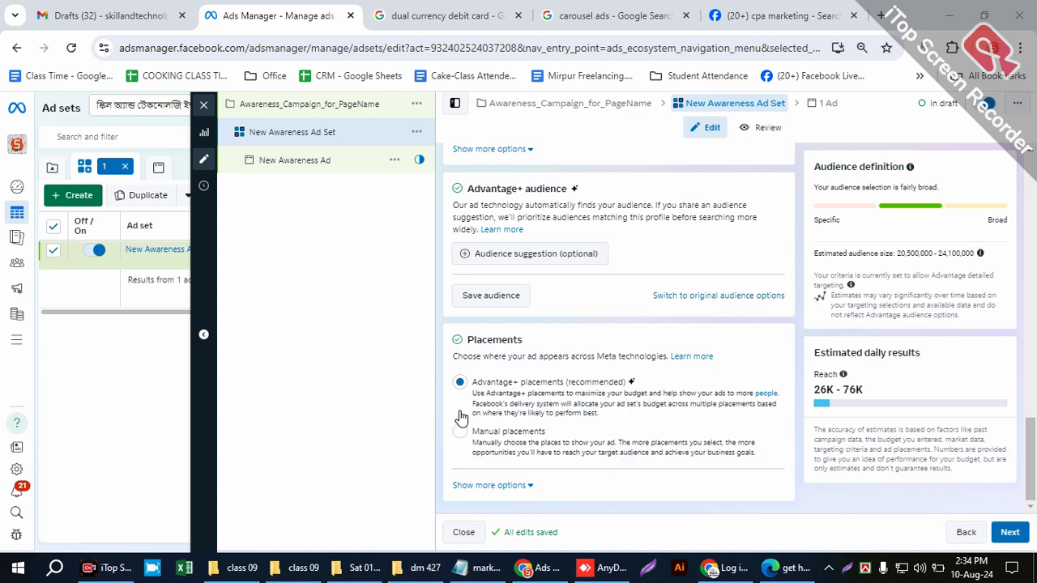
left_click_drag(602, 415, 472, 393)
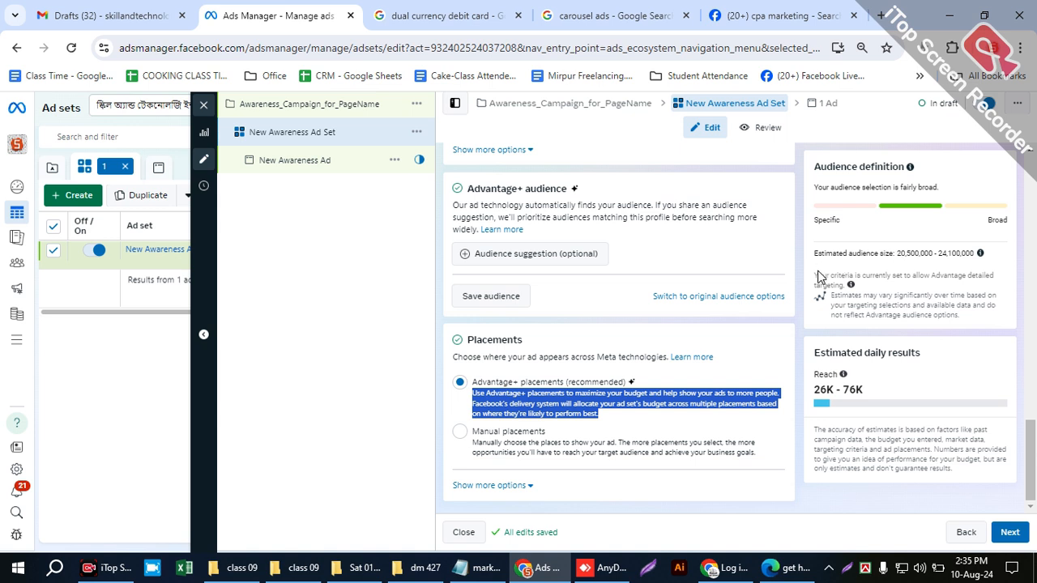
left_click(795, 325)
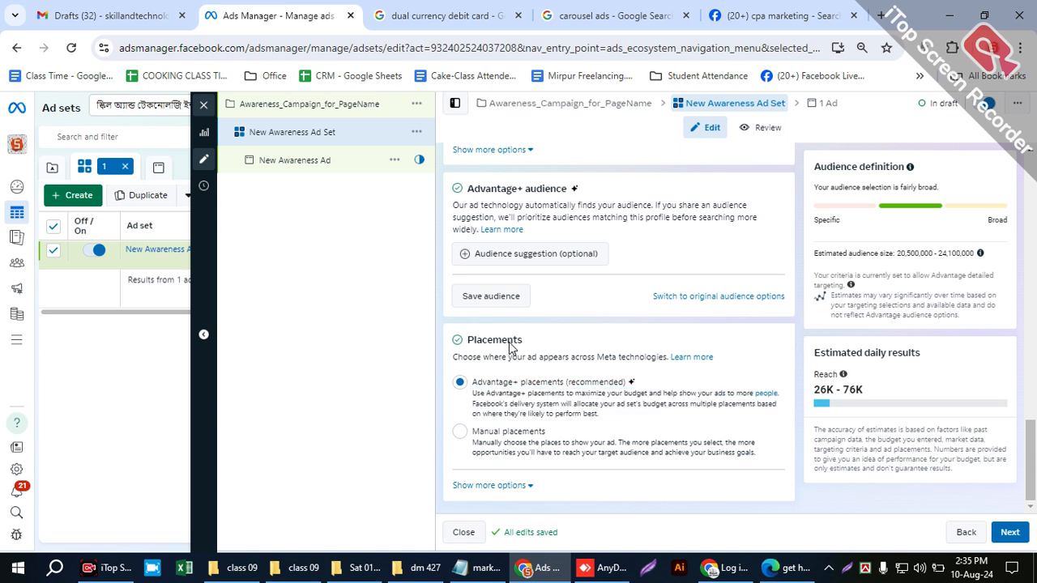
- Review the previews and media of New Awareness Ad, start publishing it to view the payment information form, and dismiss the form
left_click(307, 153)
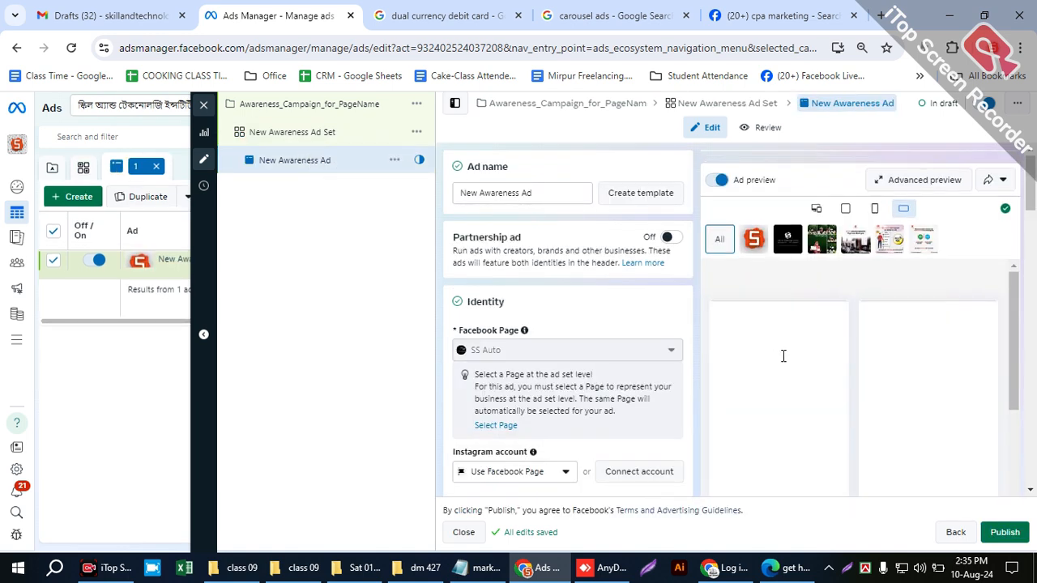
scroll(846, 413, "down", 5)
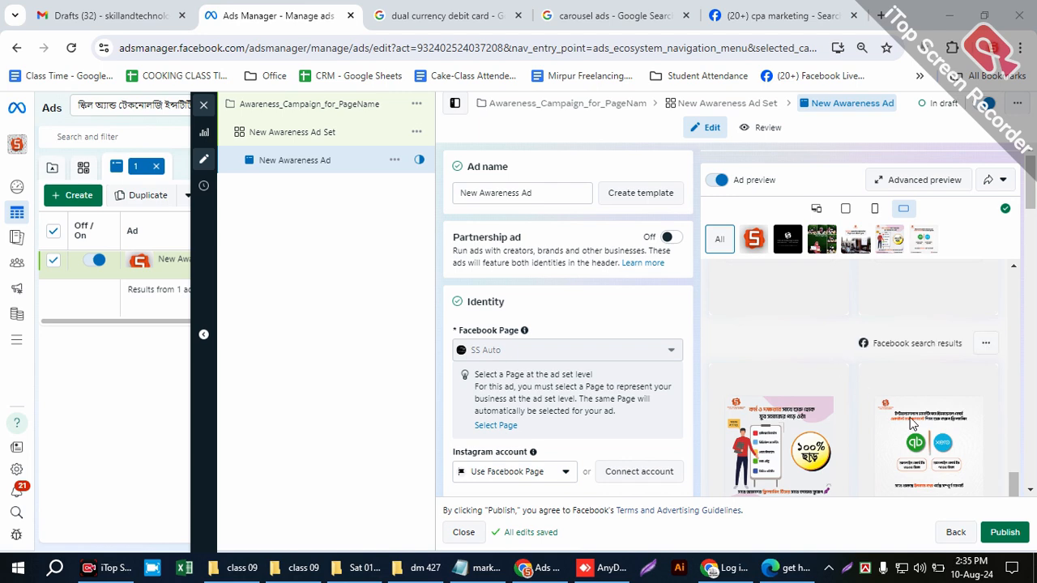
scroll(567, 324, "down", 7)
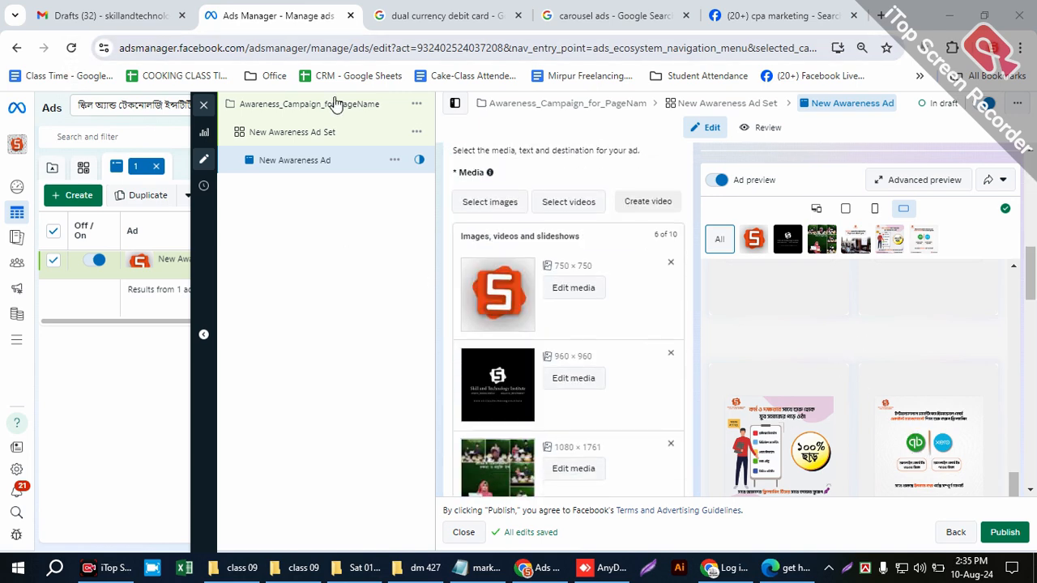
scroll(568, 365, "down", 3)
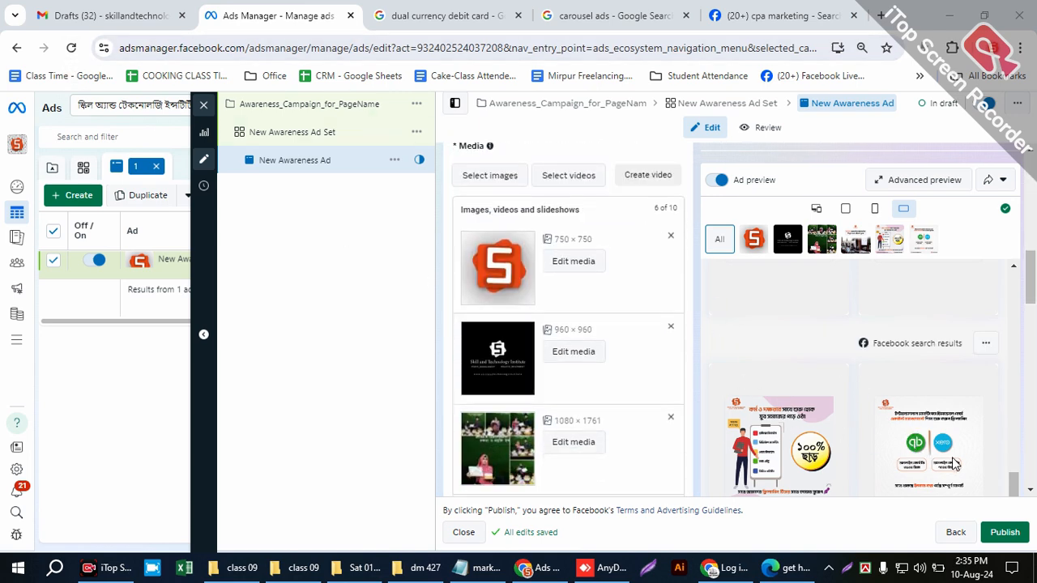
left_click(1011, 535)
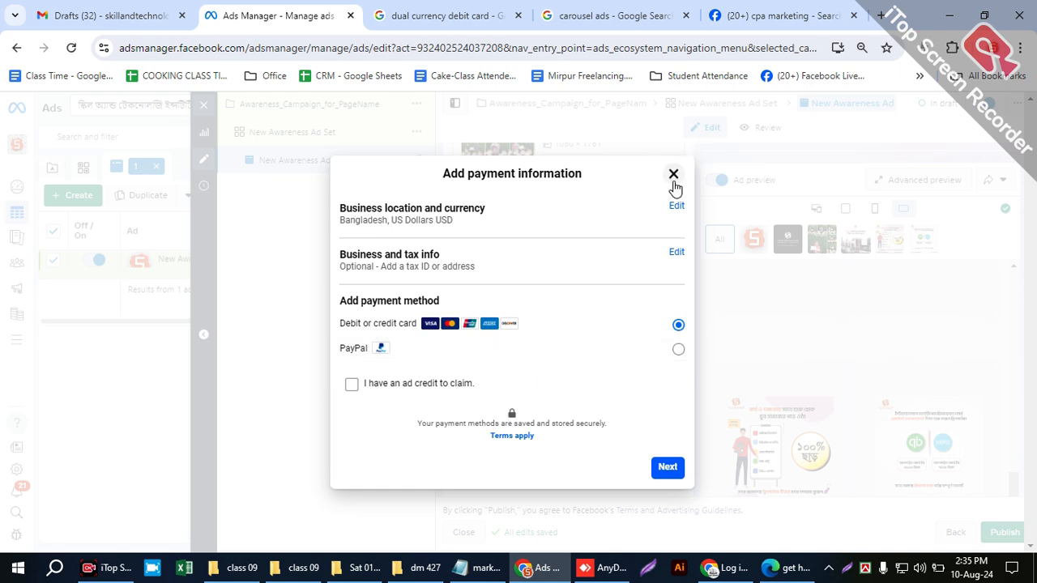
left_click(672, 176)
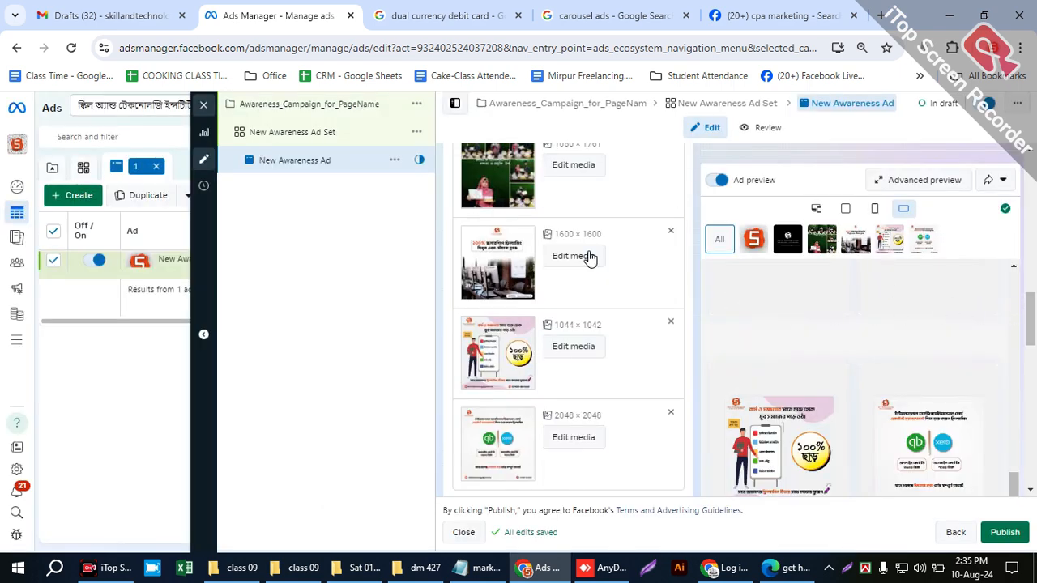
- Switch to the Facebook tab, view the home feed in place of the CPA marketing results, and return to Ads Manager
left_click(768, 16)
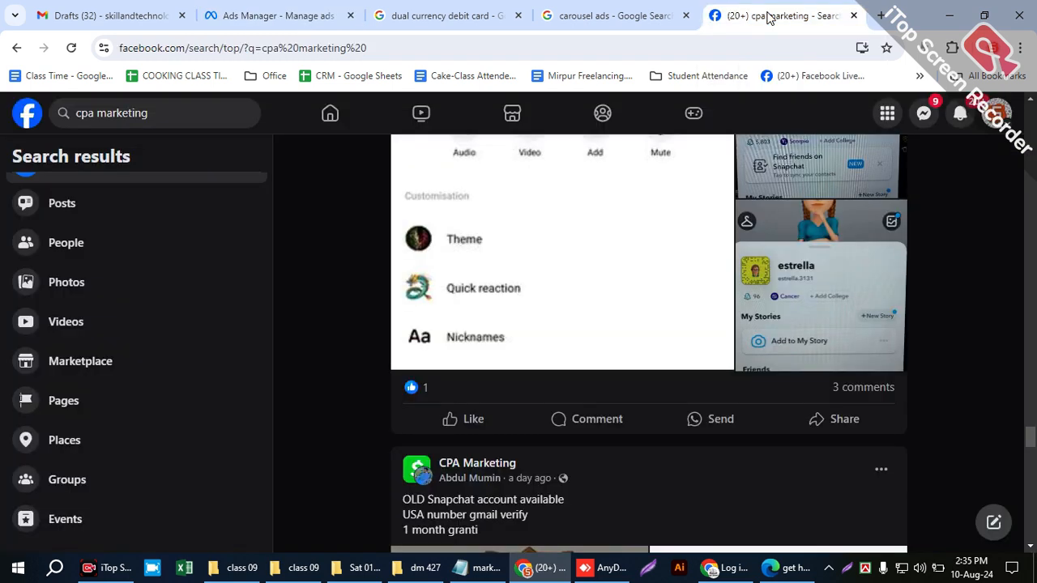
left_click(303, 23)
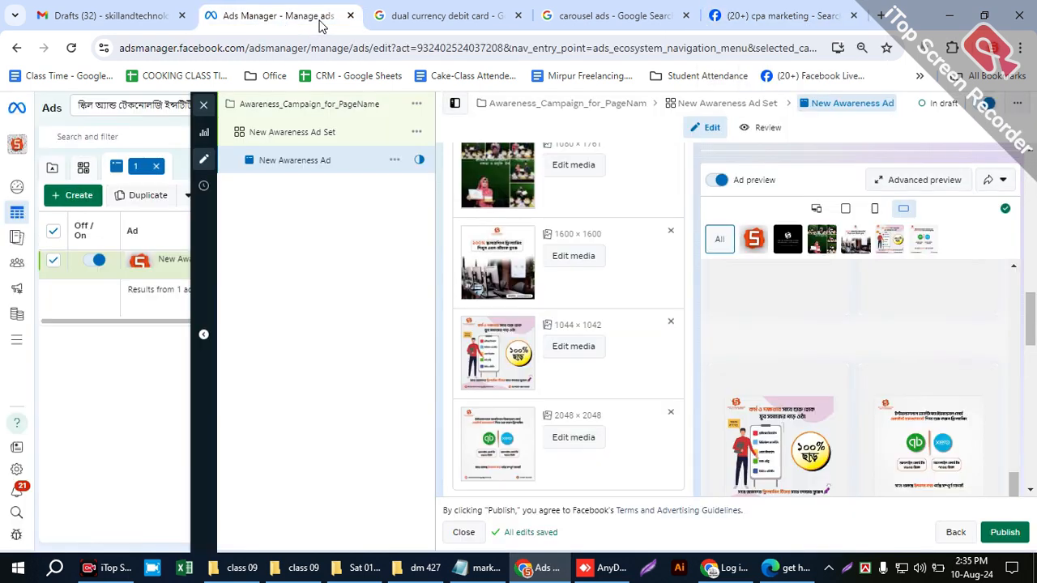
left_click(792, 14)
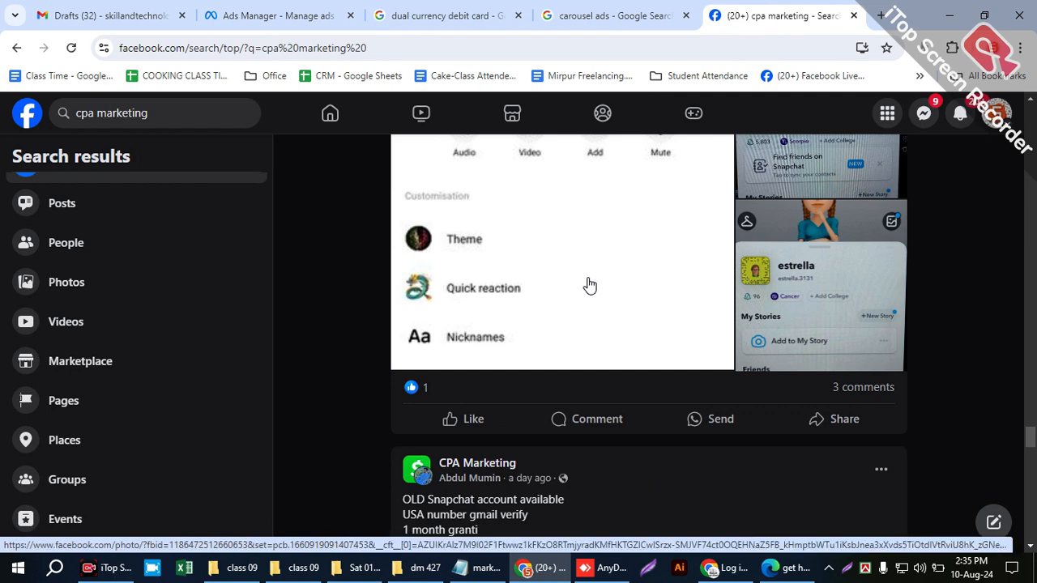
left_click(15, 117)
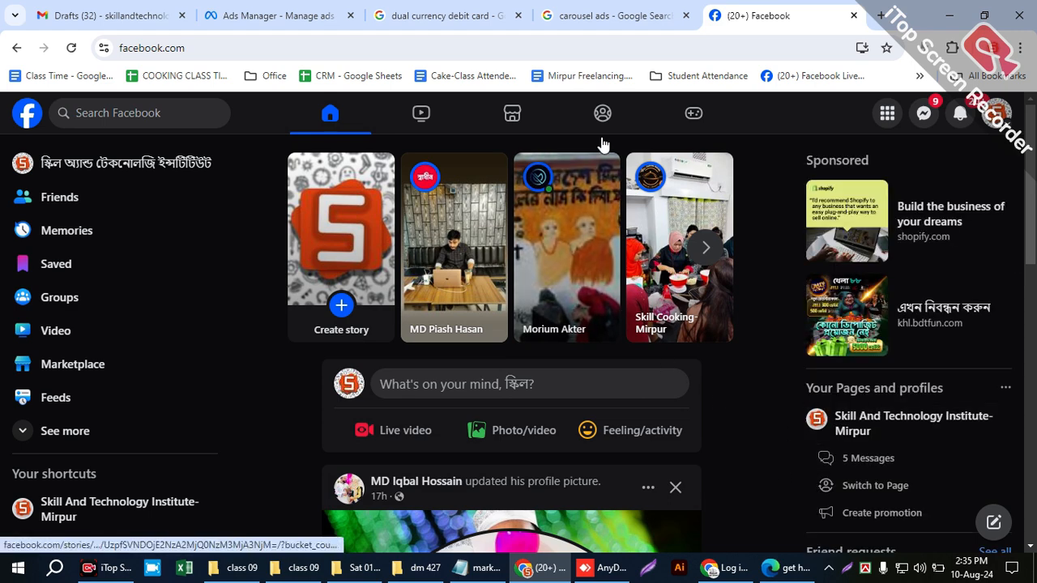
left_click(304, 10)
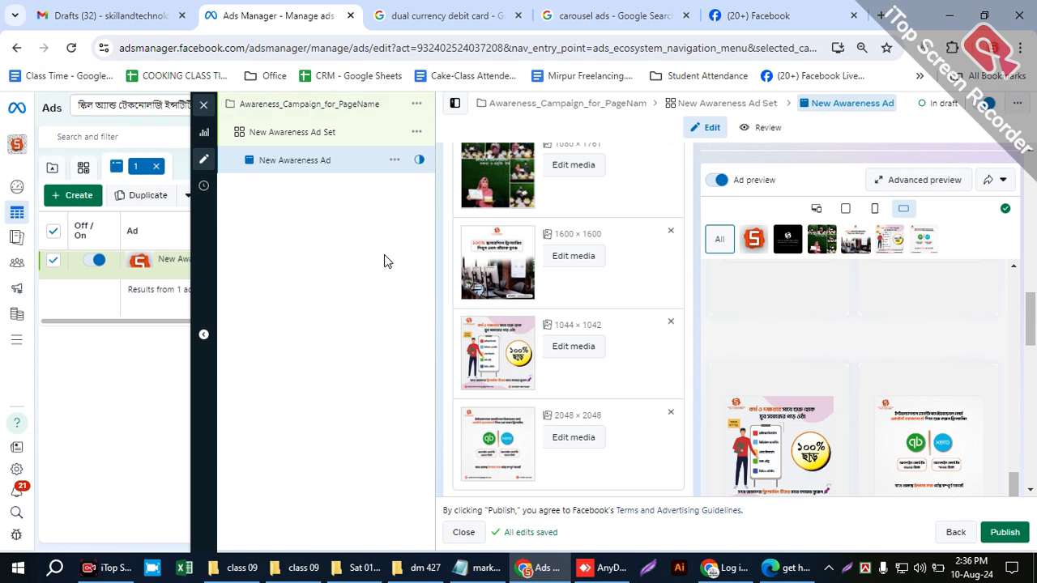
- Examine the Facebook Page setting in the ad's Identity section and in New Awareness Ad Set, and open the ad set's list of available Pages
scroll(620, 308, "up", 1)
scroll(618, 305, "up", 10)
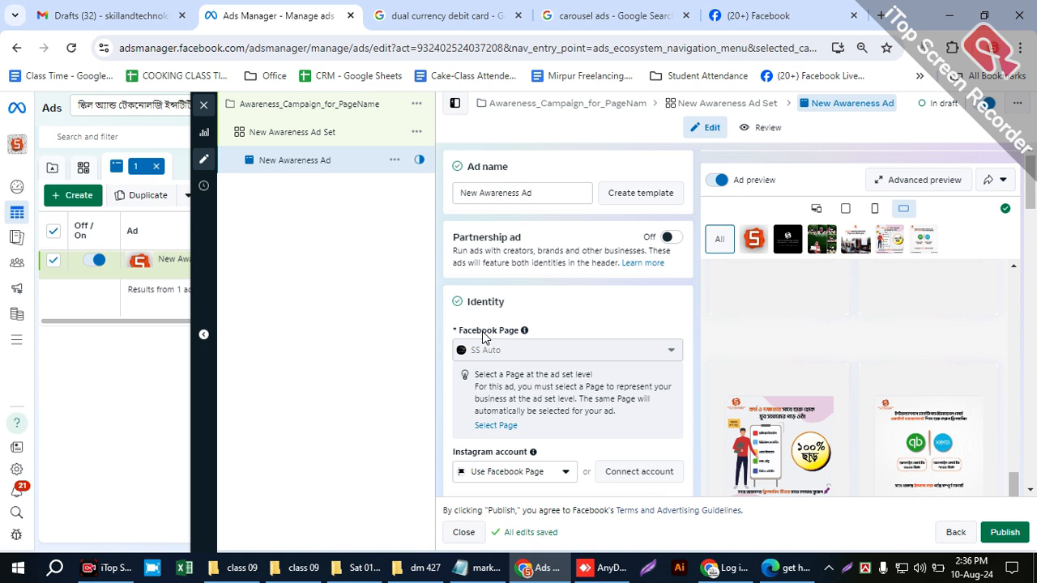
left_click_drag(449, 333, 540, 351)
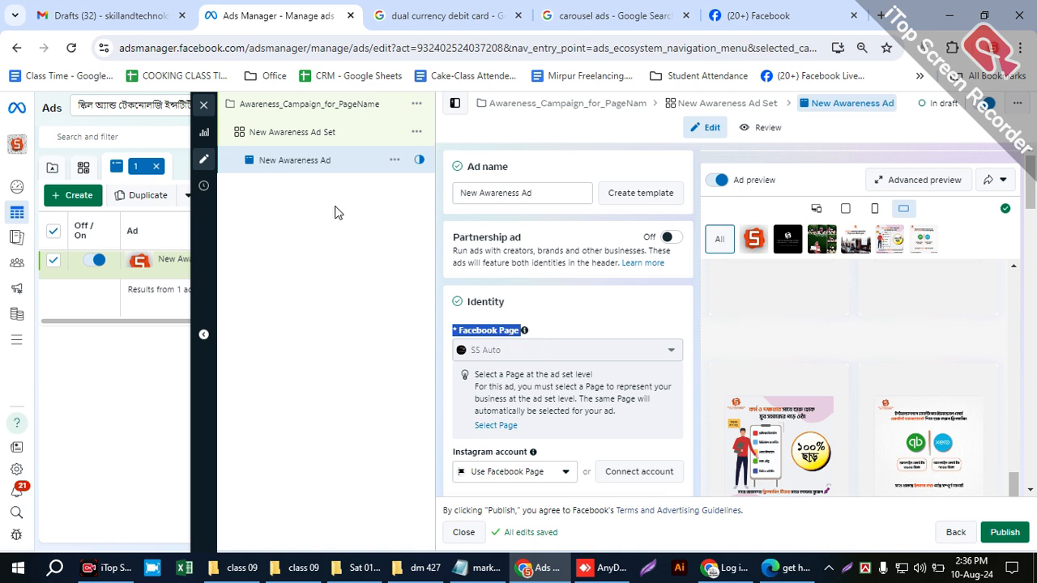
left_click(295, 138)
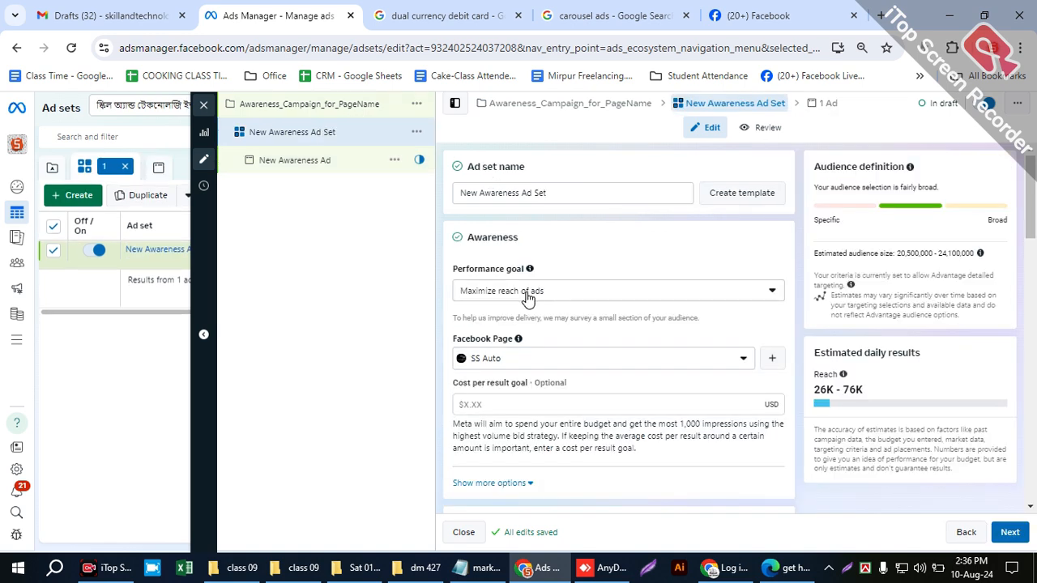
left_click_drag(457, 344, 573, 341)
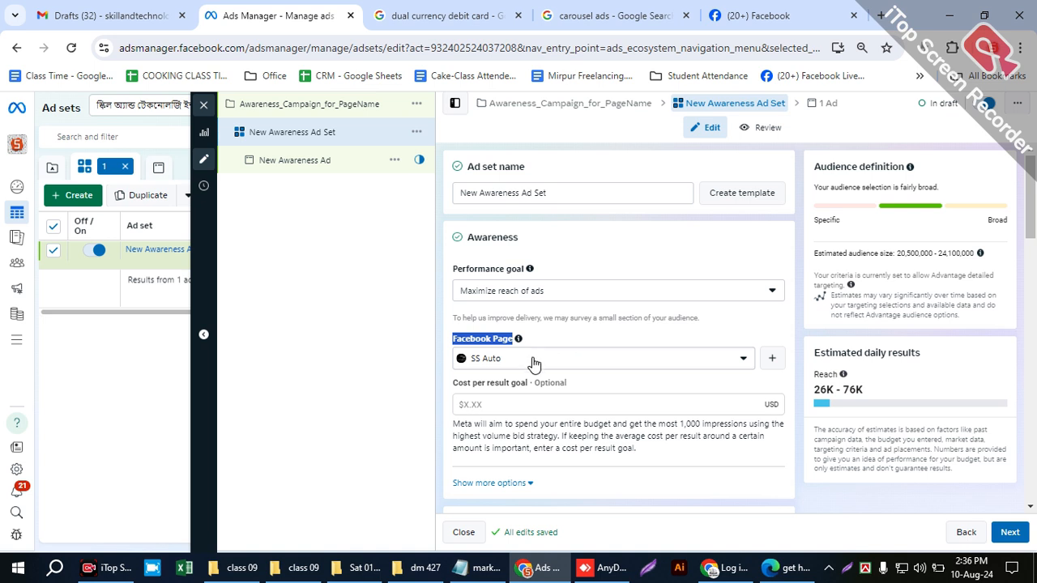
left_click(534, 341)
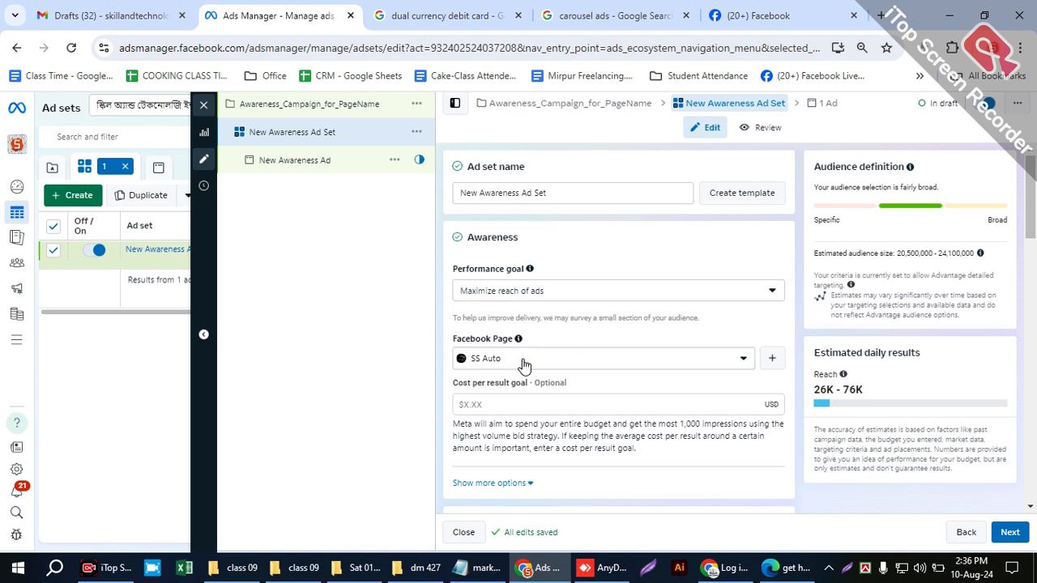
left_click_drag(507, 340, 453, 342)
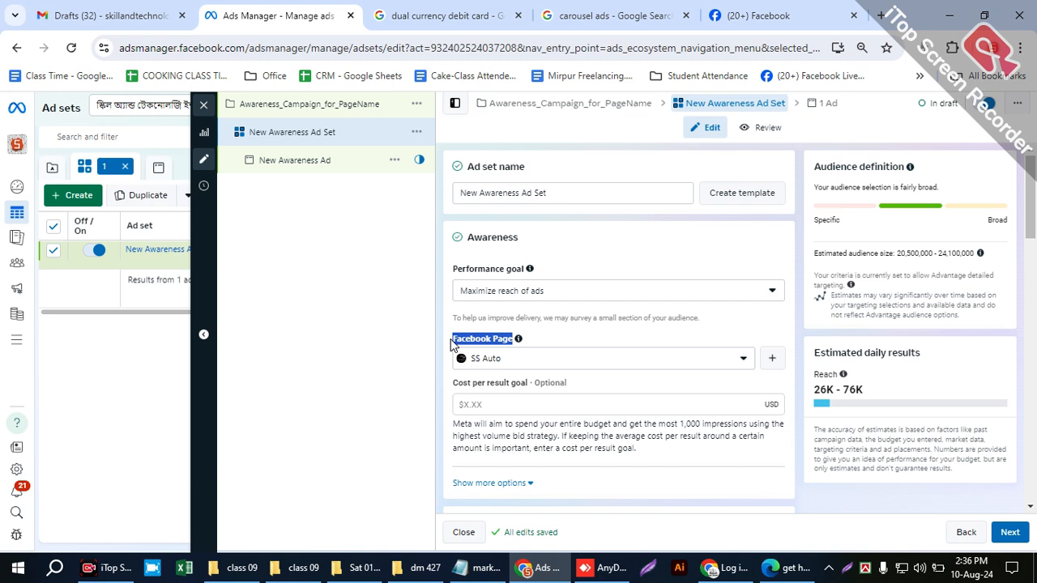
left_click(504, 361)
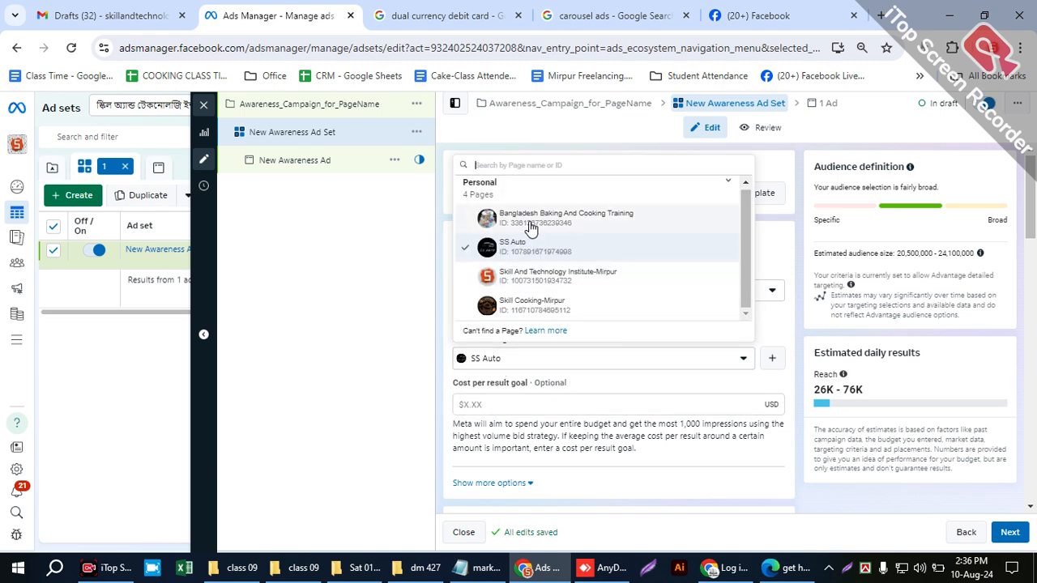
- View all available profiles and Pages on Facebook, then return to Ads Manager and choose SS Auto as the ad set's Facebook Page
left_click(737, 15)
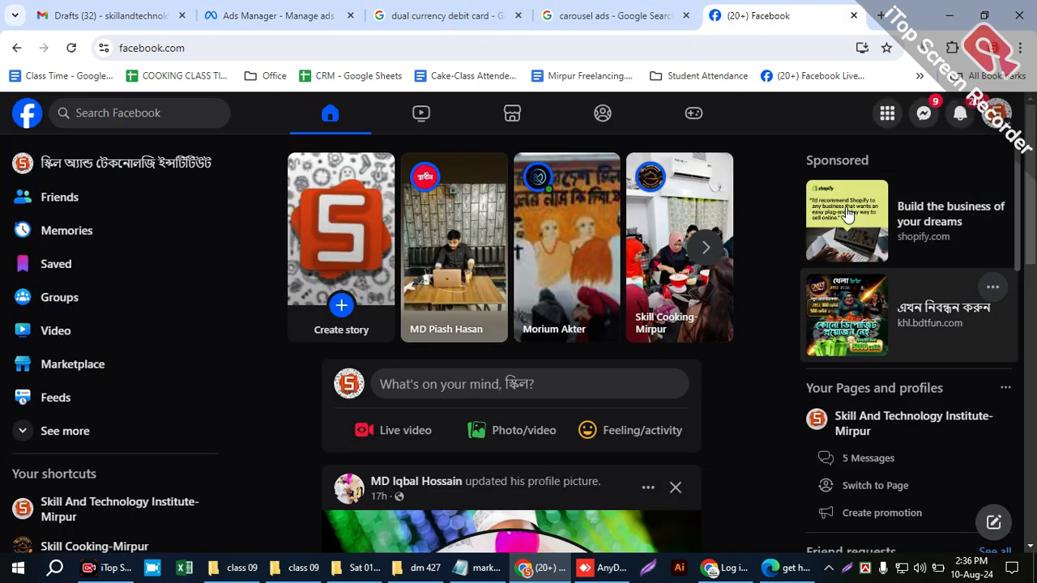
left_click(997, 113)
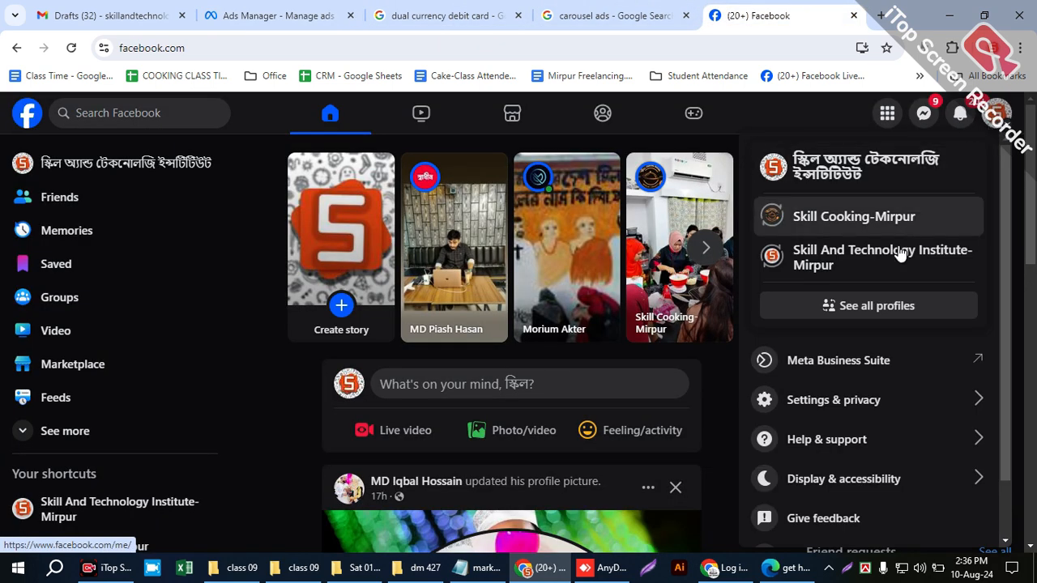
left_click(865, 308)
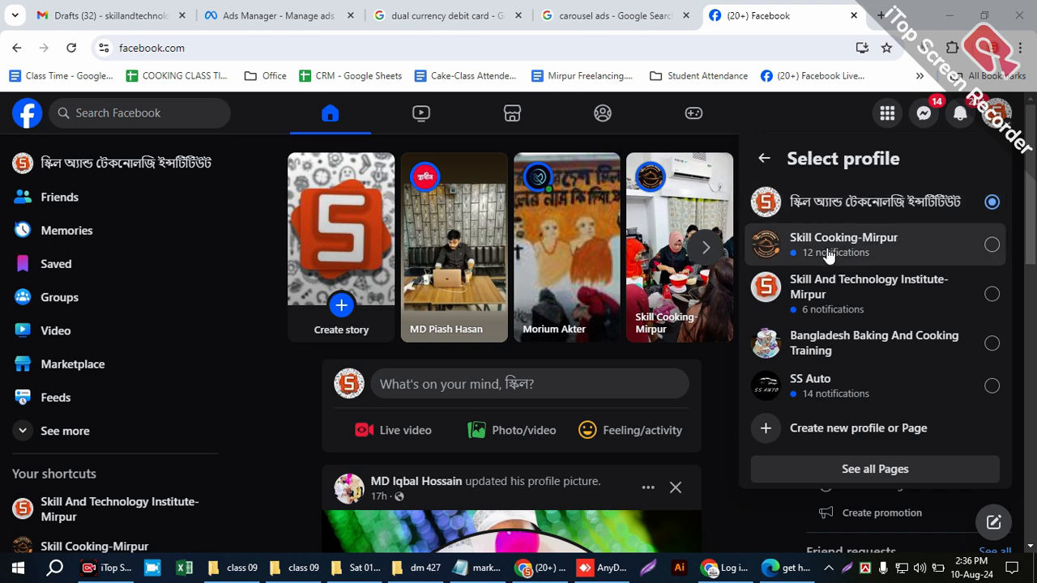
left_click(316, 15)
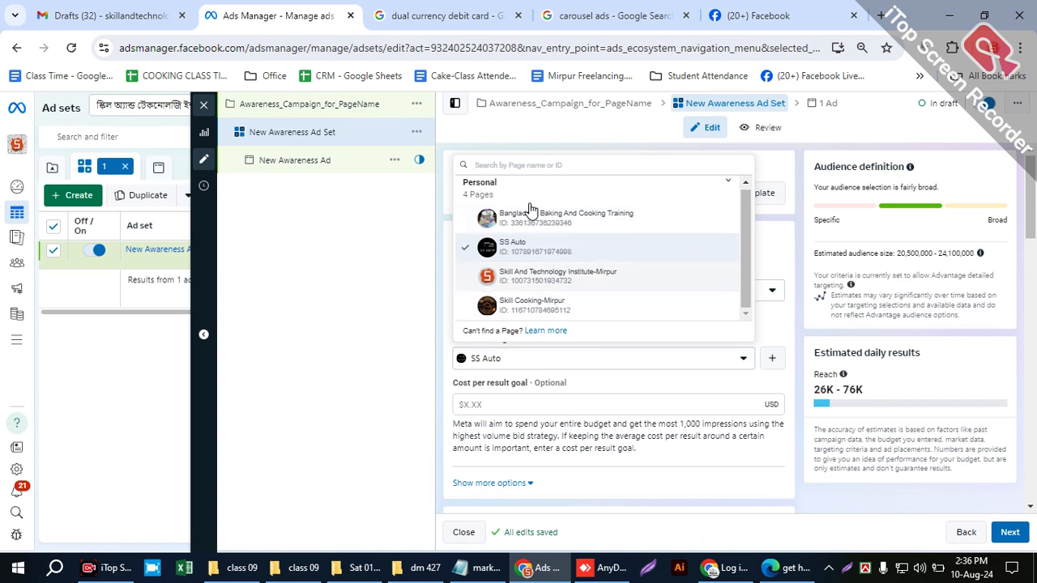
left_click(518, 246)
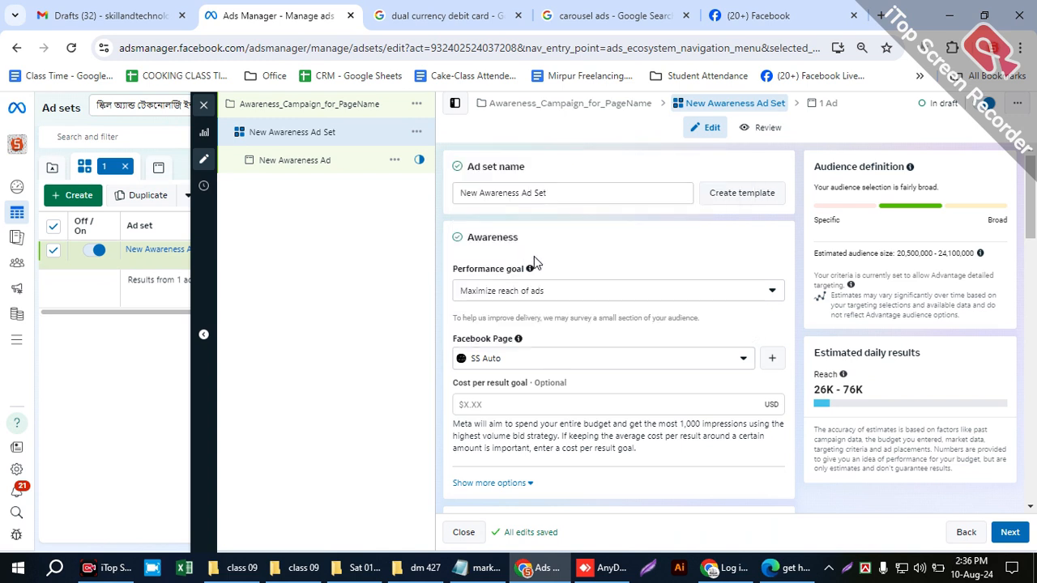
- Review the ad set's placements and audience controls, and examine the daily budget amount in Budget & schedule
scroll(638, 366, "down", 15)
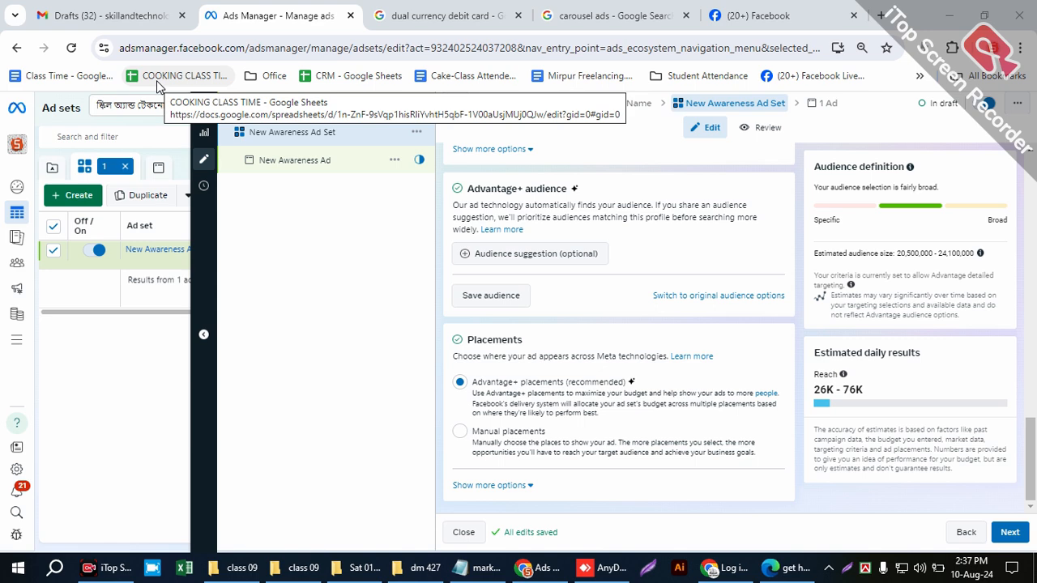
scroll(438, 322, "up", 3)
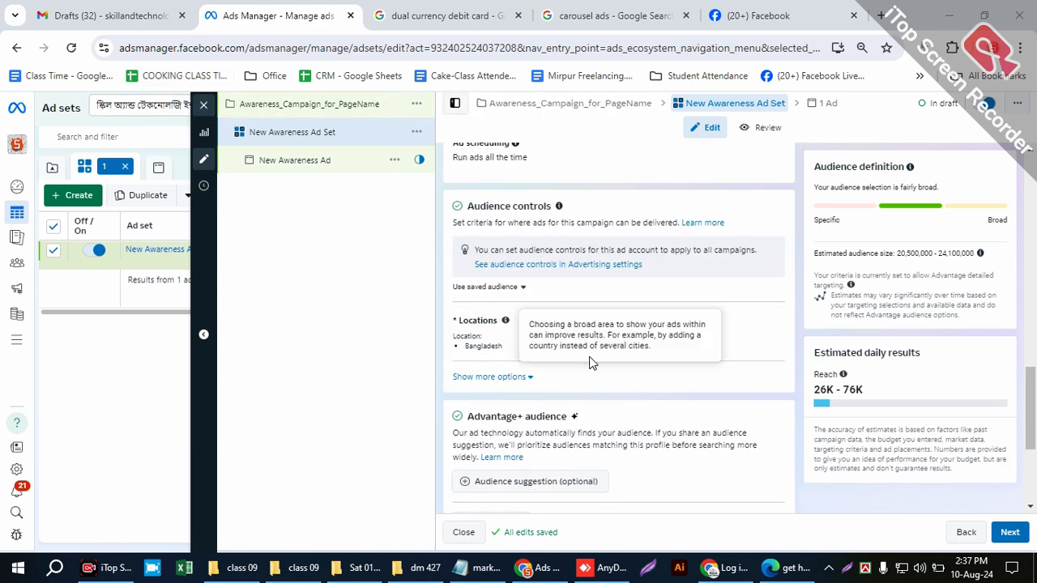
scroll(571, 424, "up", 8)
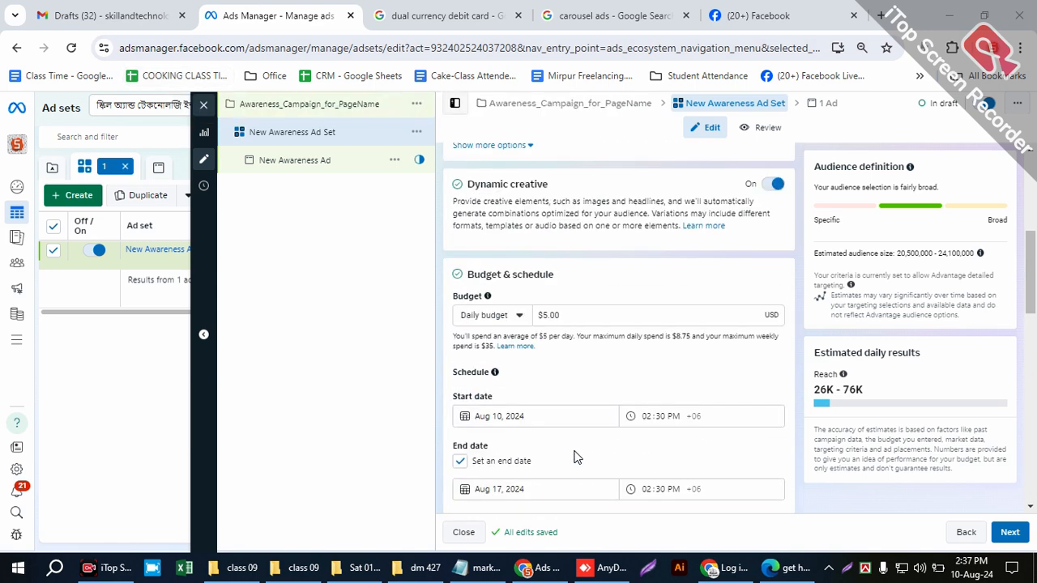
left_click_drag(572, 313, 542, 313)
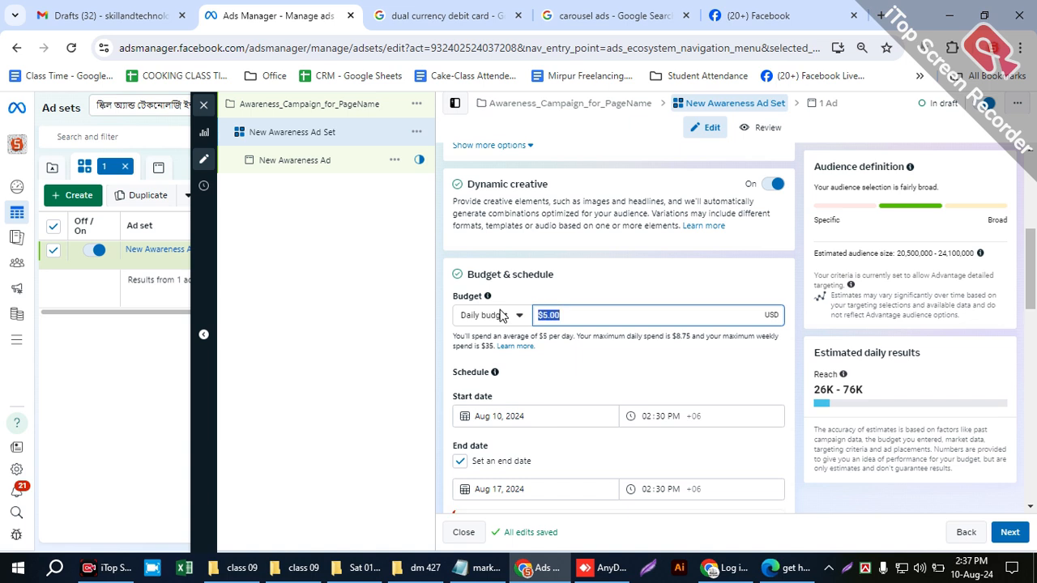
left_click(585, 275)
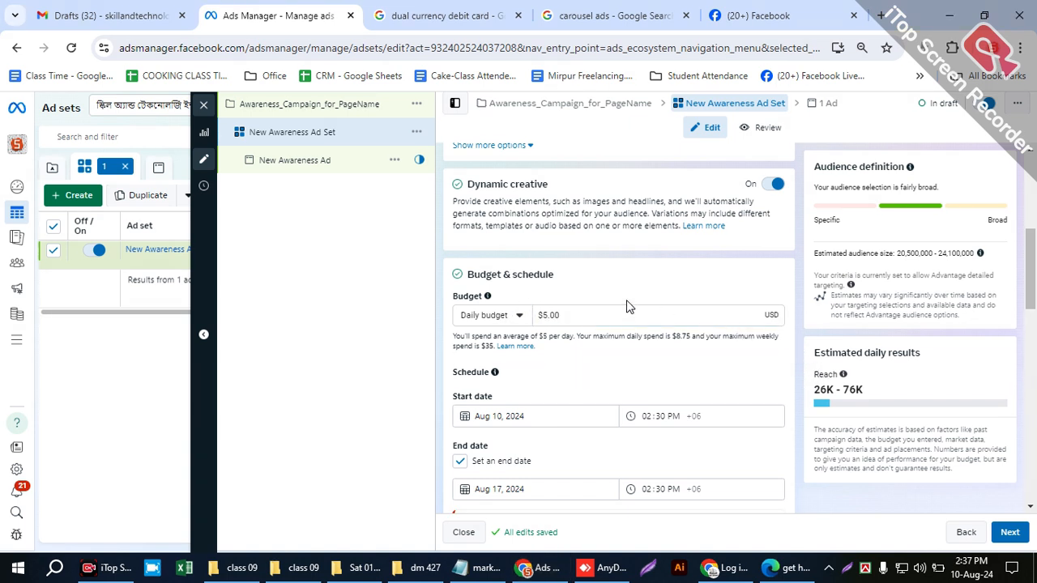
left_click(578, 305)
left_click_drag(578, 305, 525, 320)
left_click(600, 295)
left_click(590, 305)
left_click(610, 272)
mouse_move(16, 338)
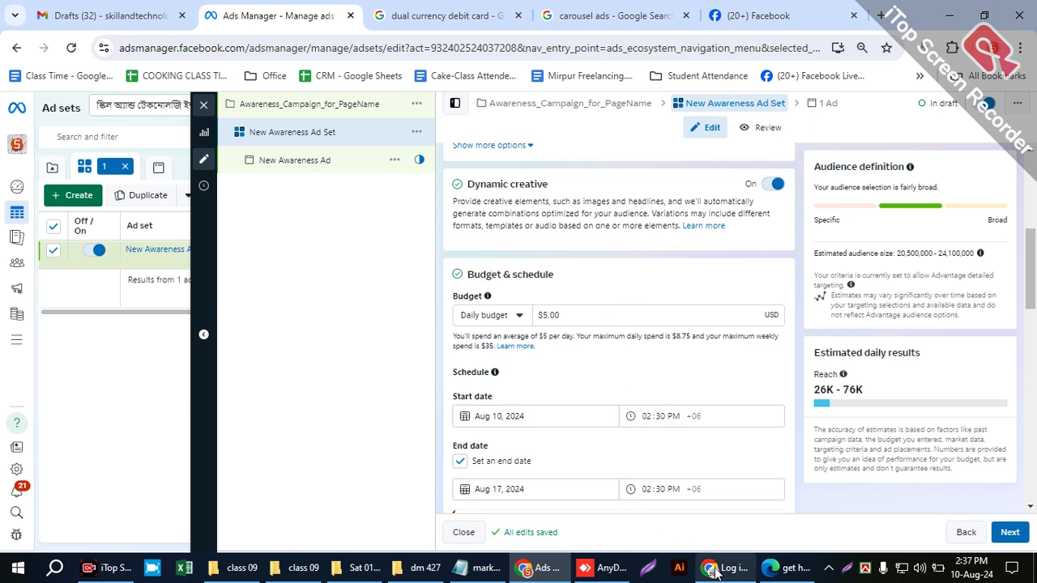
- Switch to the marketing plane class 05.txt notes in Notepad, review the placement item and the bottom-of-funnel strategy line, and minimize the notes
left_click(464, 570)
scroll(313, 412, "down", 7)
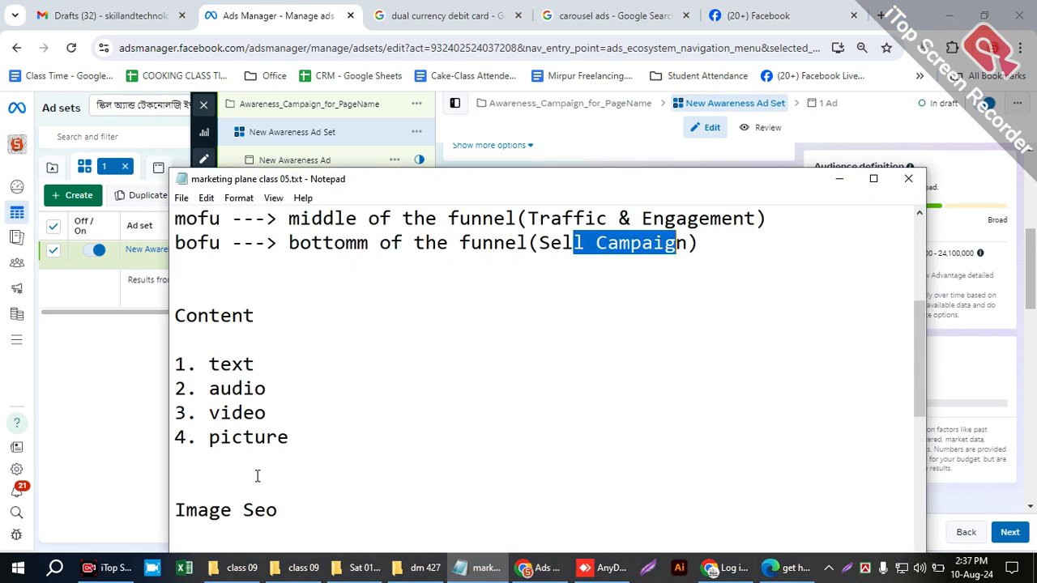
left_click_drag(334, 411, 218, 400)
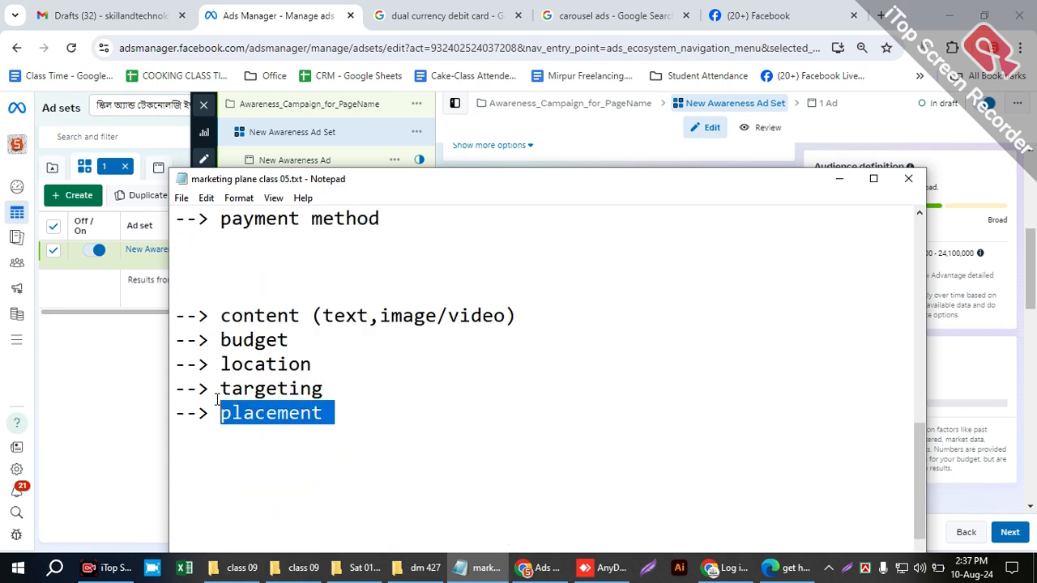
scroll(243, 389, "up", 5)
scroll(287, 431, "down", 2)
scroll(290, 435, "up", 4)
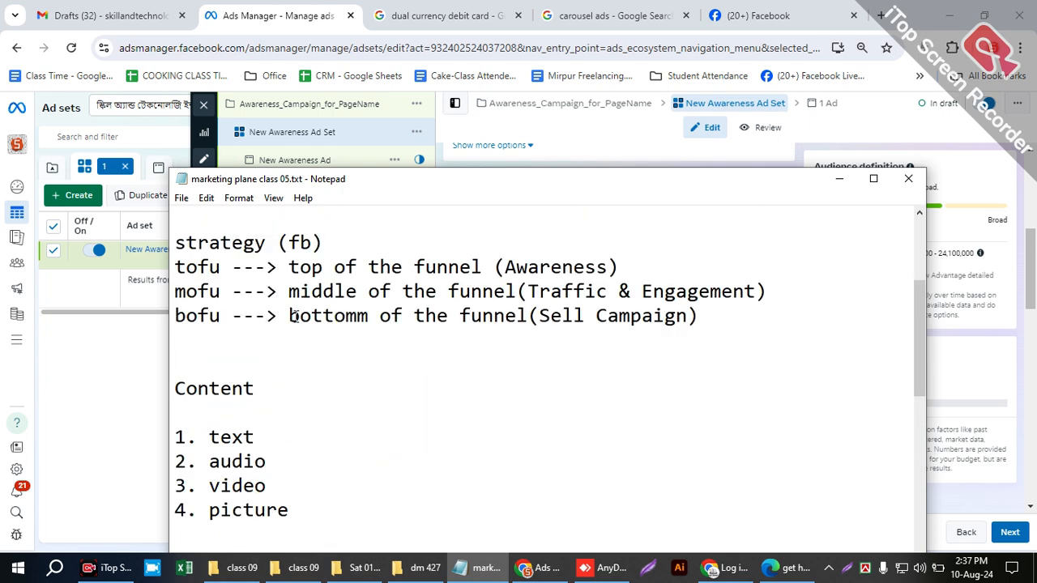
left_click_drag(285, 315, 705, 321)
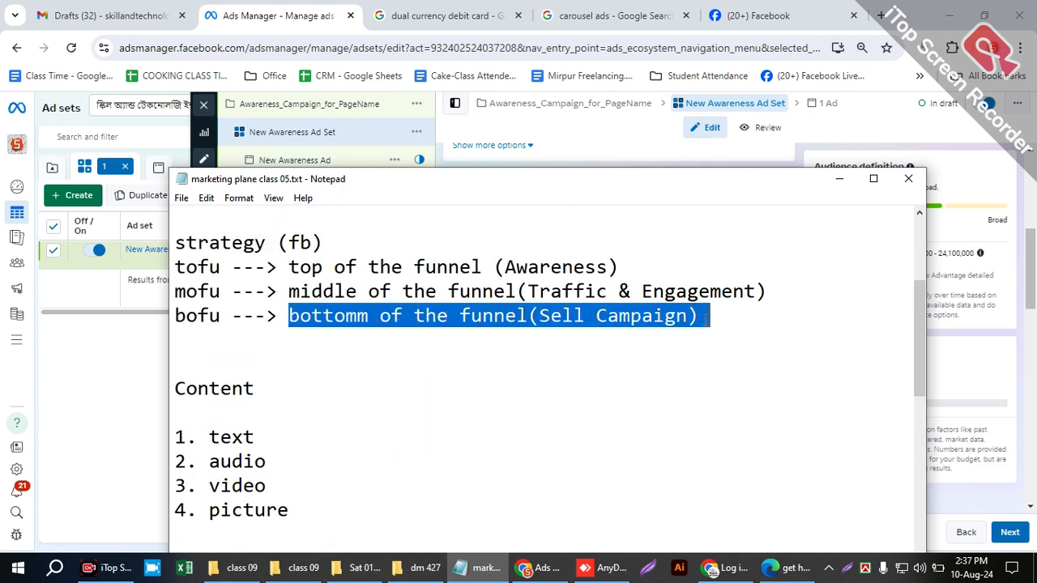
left_click(713, 316)
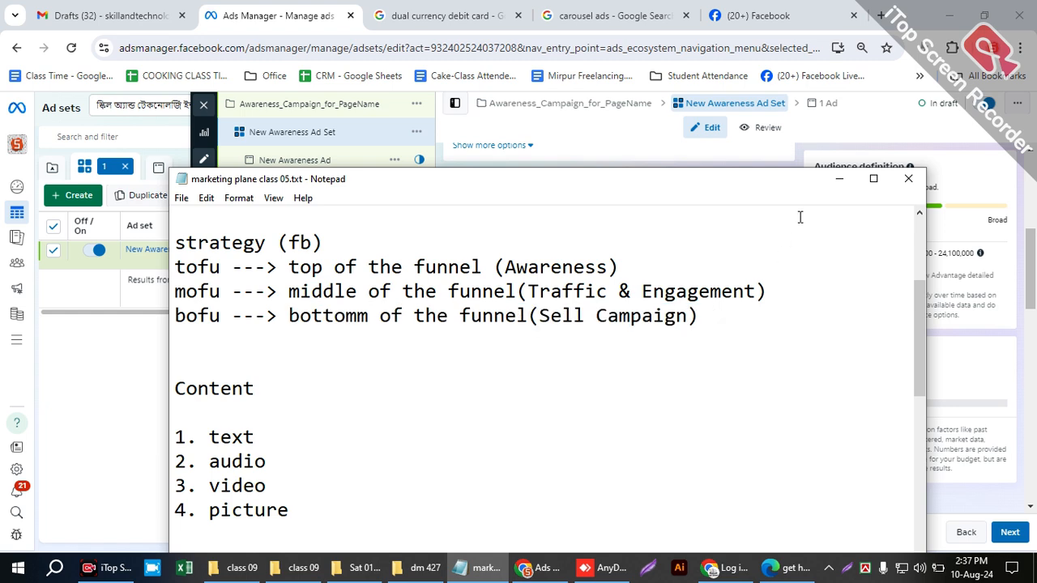
left_click(838, 183)
- Look over the ad set's budget, schedule and audience controls, and read through the available awareness and video view performance goals
scroll(556, 417, "up", 2)
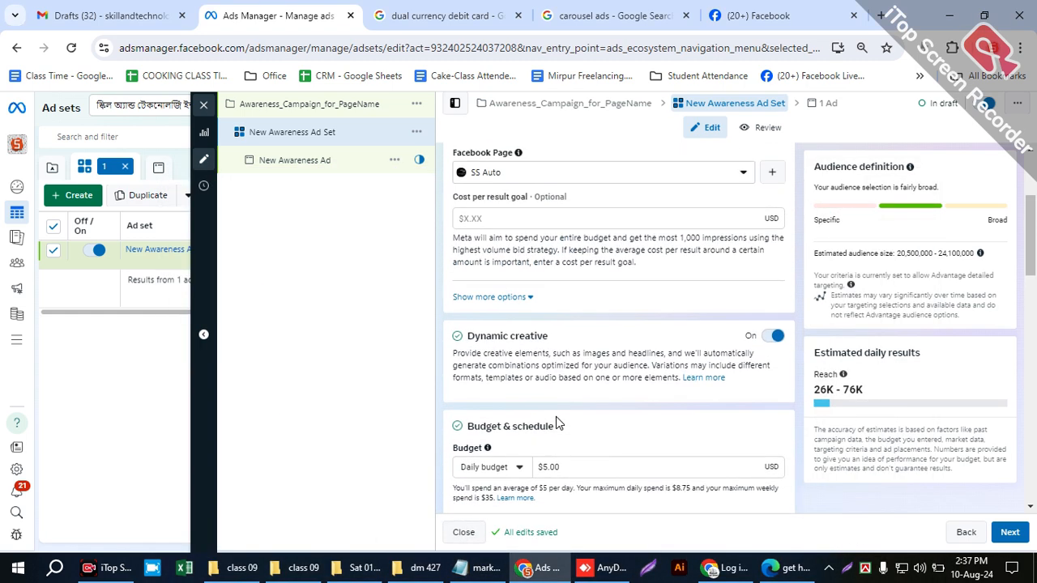
scroll(555, 416, "down", 4)
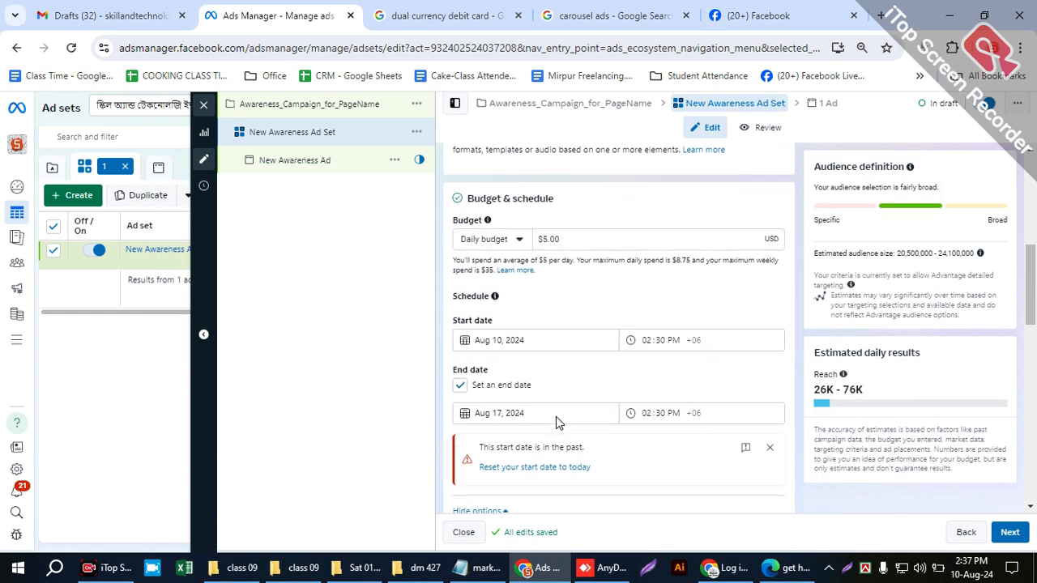
scroll(556, 417, "down", 5)
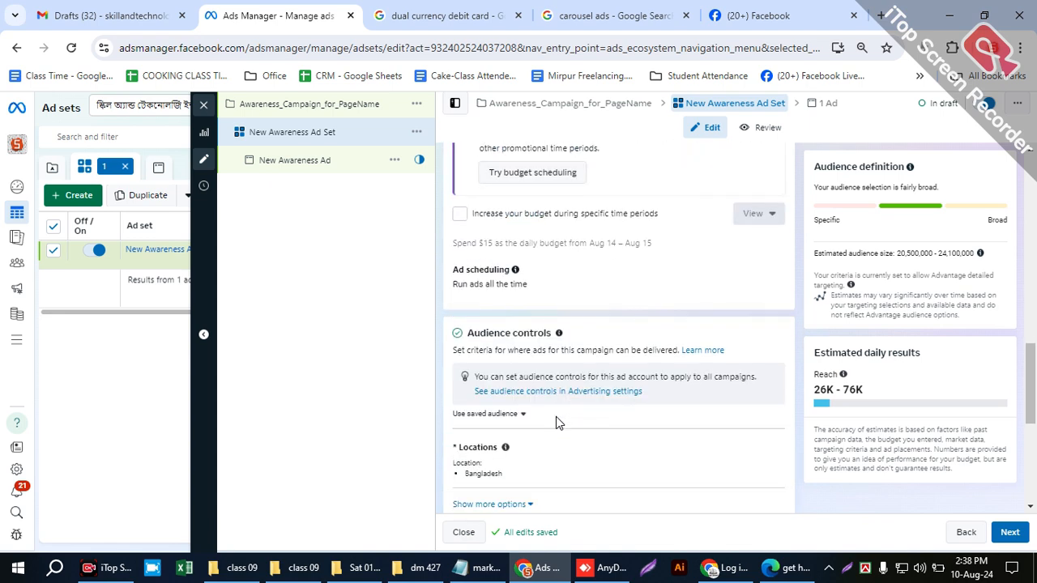
scroll(555, 417, "up", 5)
scroll(556, 417, "up", 8)
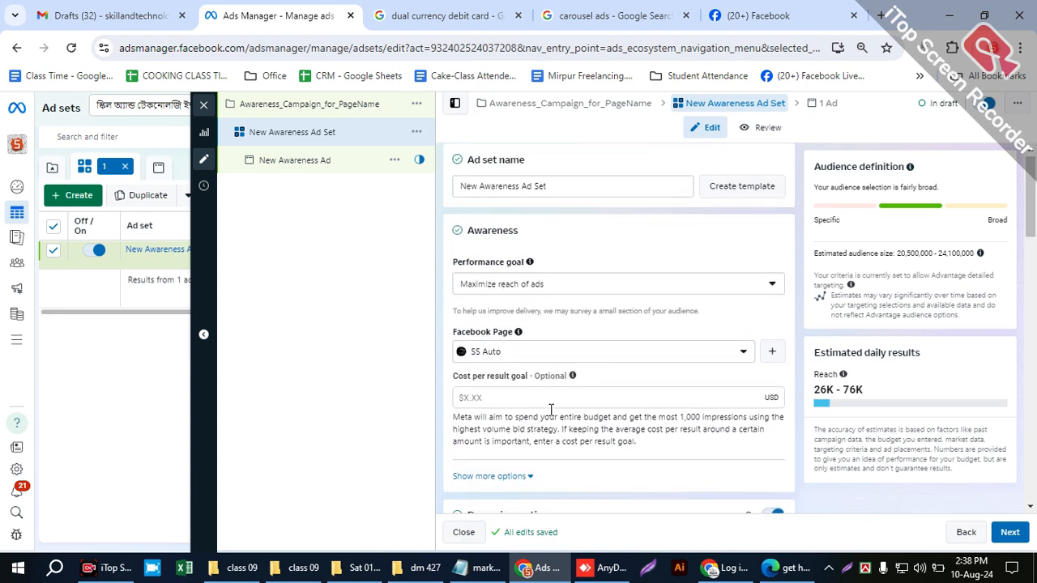
left_click(546, 298)
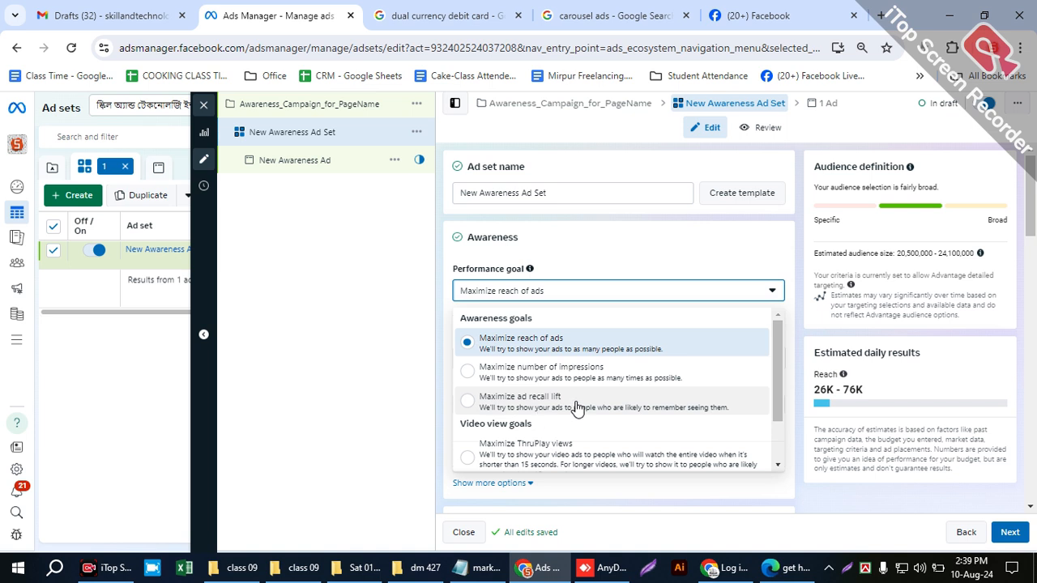
scroll(551, 413, "down", 1)
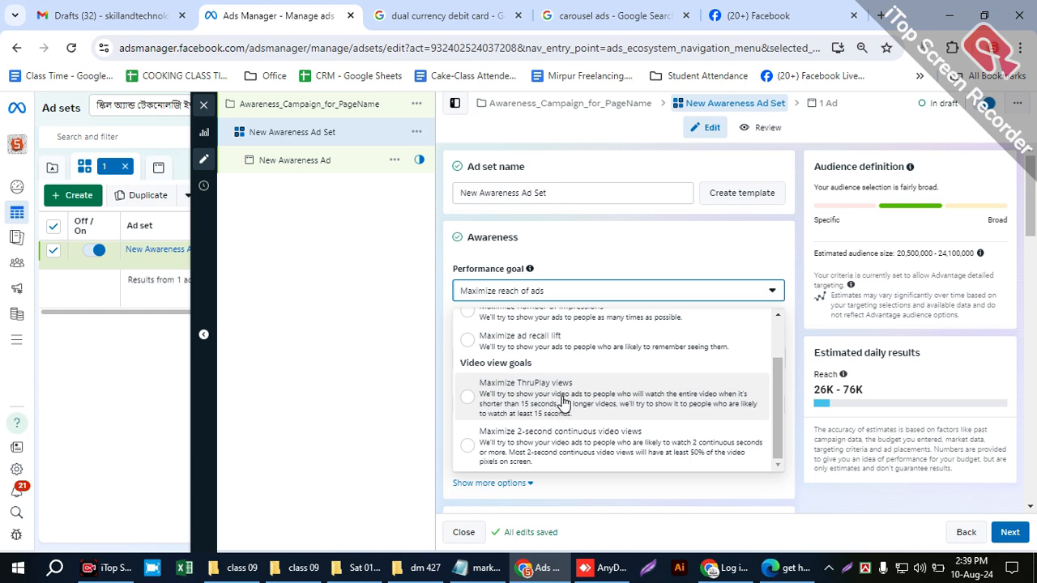
scroll(563, 405, "up", 1)
scroll(586, 414, "down", 1)
- Switch to the Facebook tab to look through the home feed, return to Ads Manager, and close the performance goal list without changing it
left_click(786, 15)
scroll(572, 410, "down", 2)
scroll(572, 410, "down", 4)
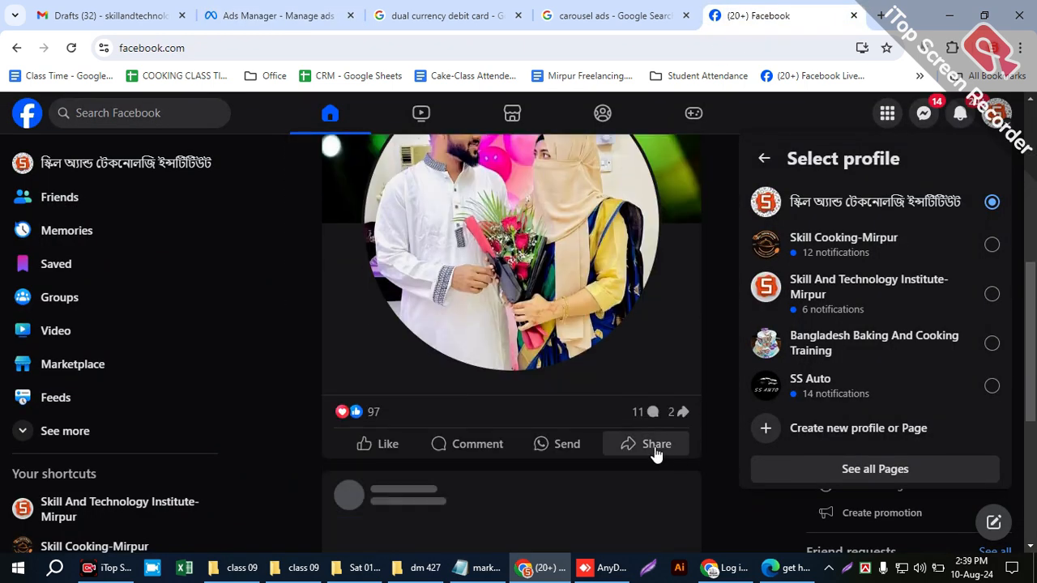
left_click(287, 15)
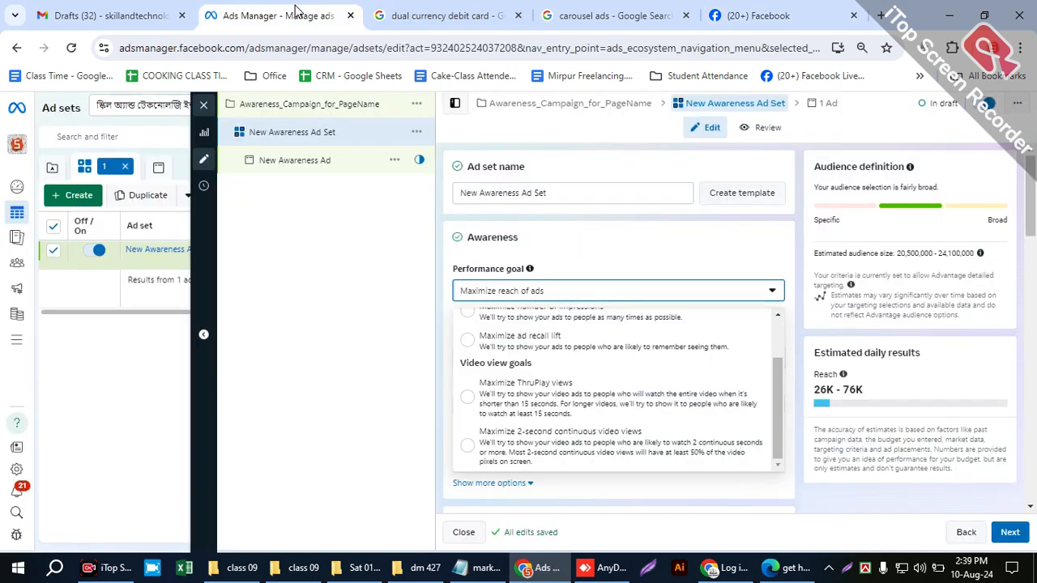
left_click(644, 290)
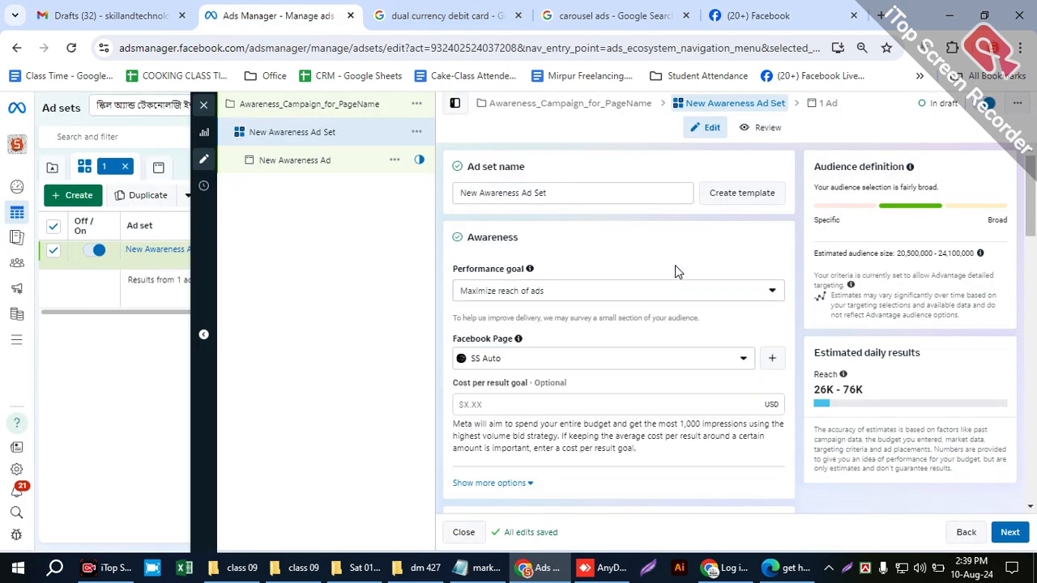
- Look through the ad set's settings from Facebook Page and budget down to Advantage+ audience and Placements
scroll(537, 493, "down", 5)
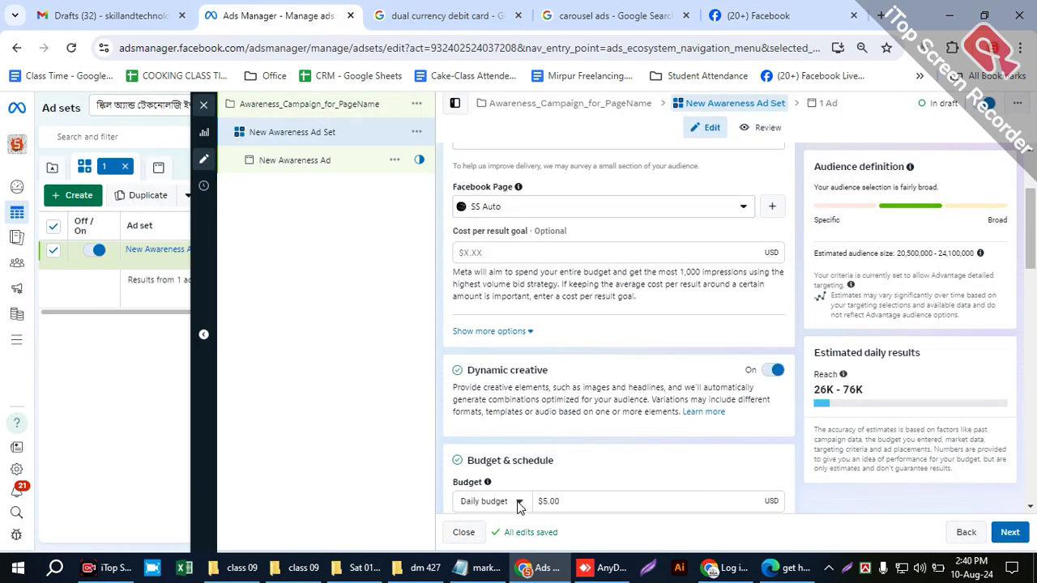
scroll(537, 493, "down", 10)
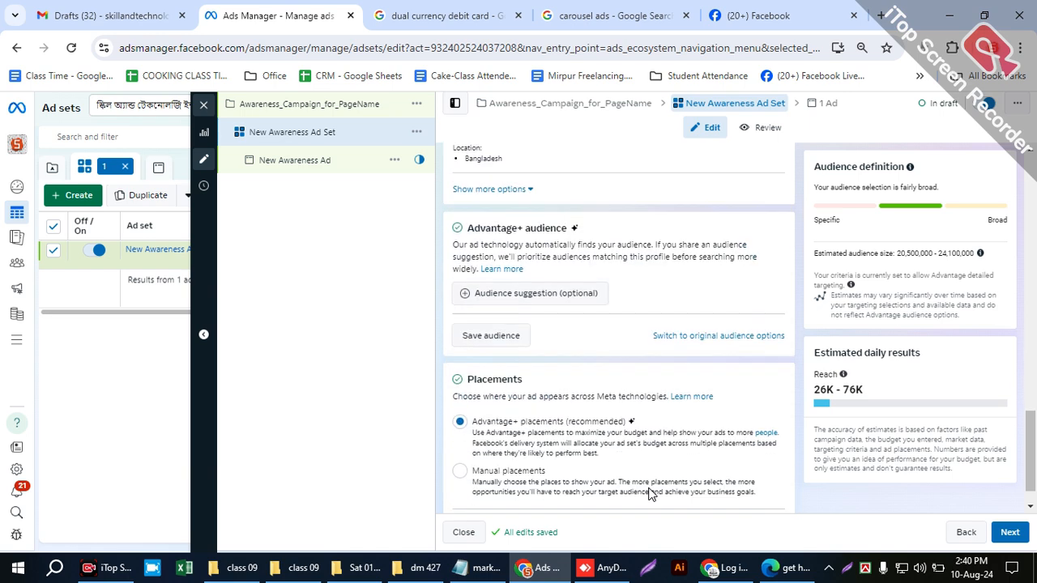